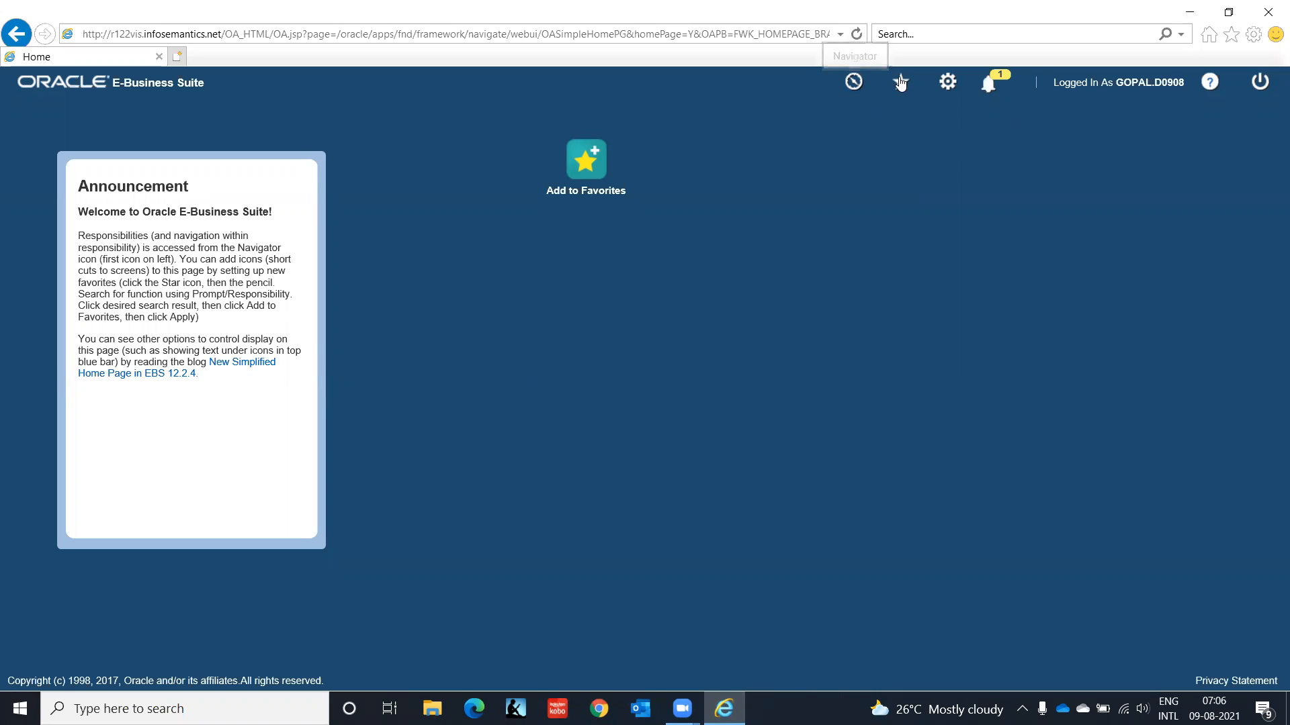
- Minimize the browser and open the Excel workbook New Microsoft Excel Worksheet (4) from the desktop
left_click(1190, 16)
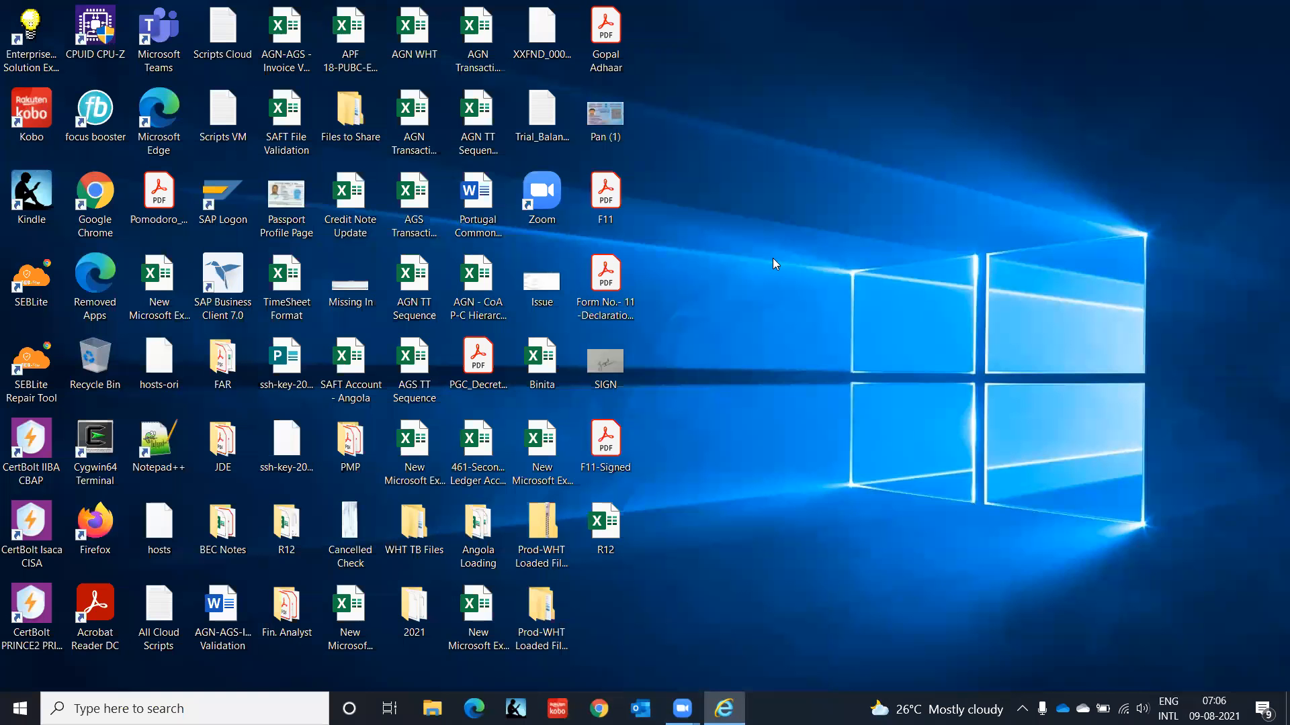
double_click(460, 649)
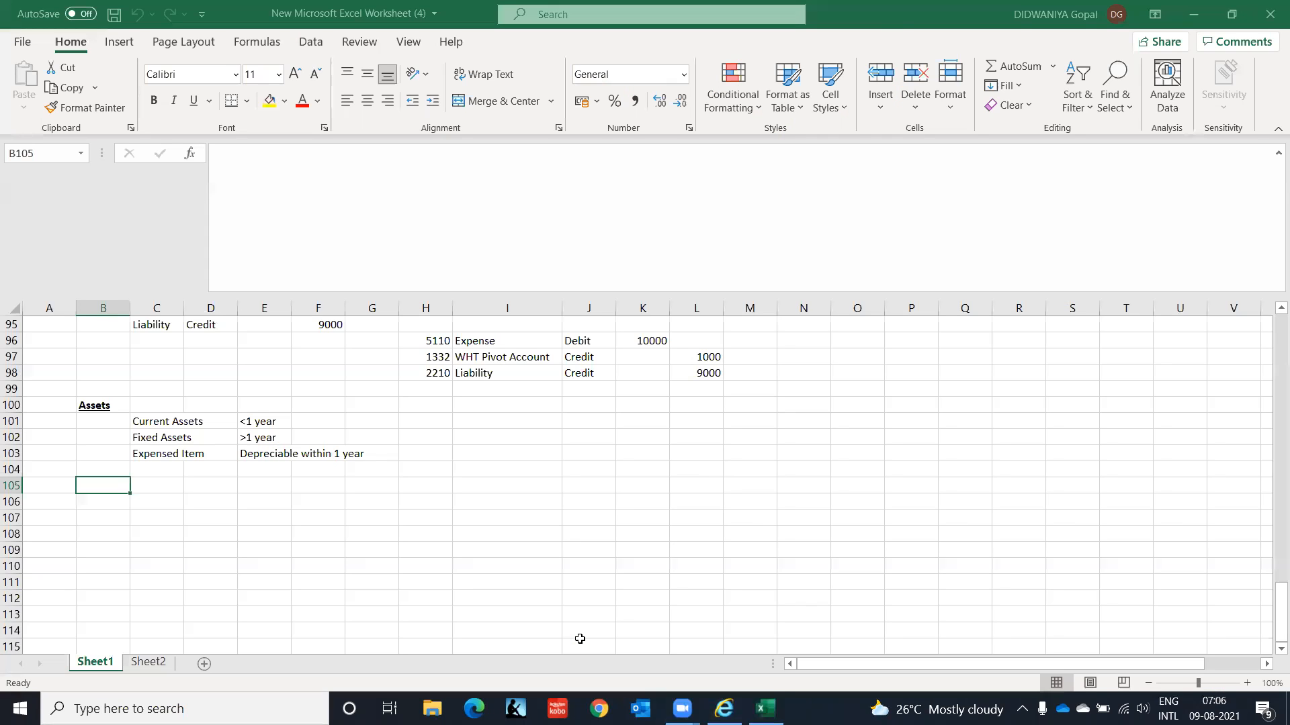
- List Location, Asset Key and Asset Category in cells B105 to B107, below the asset types
left_click(163, 423)
key("Down")
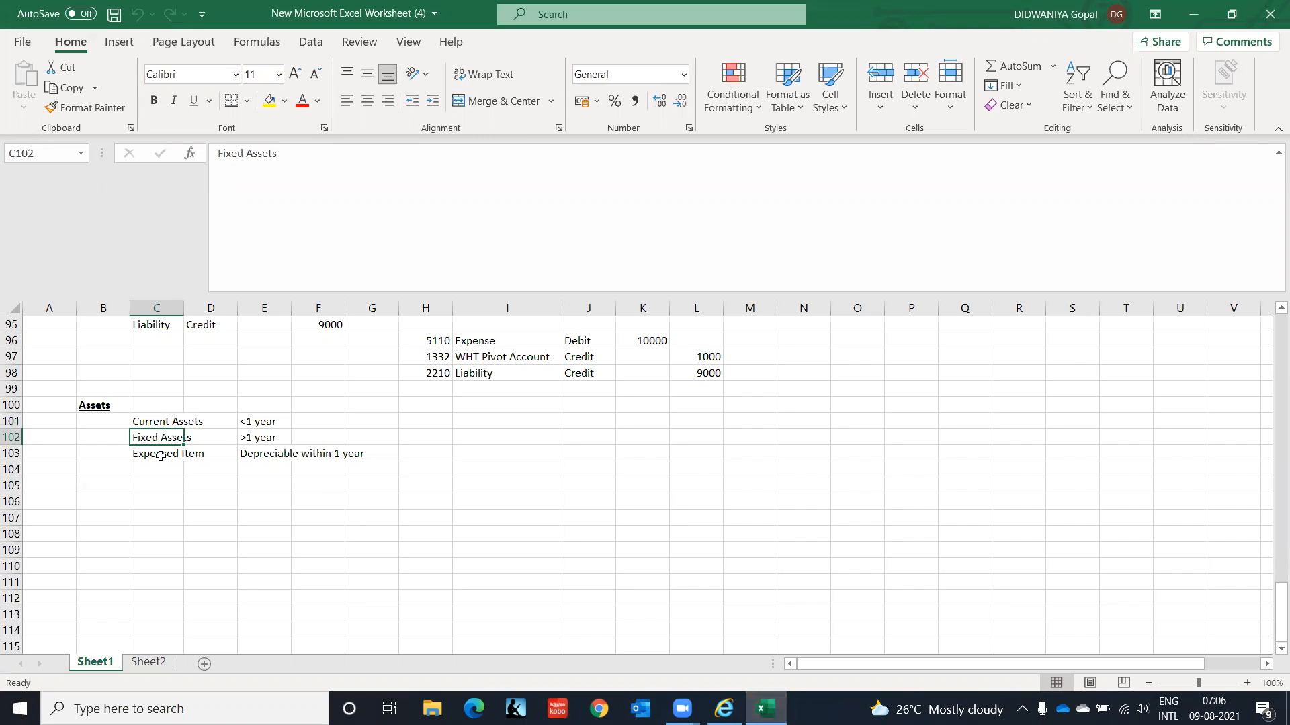
key("Down")
key("Down")
key("Down")
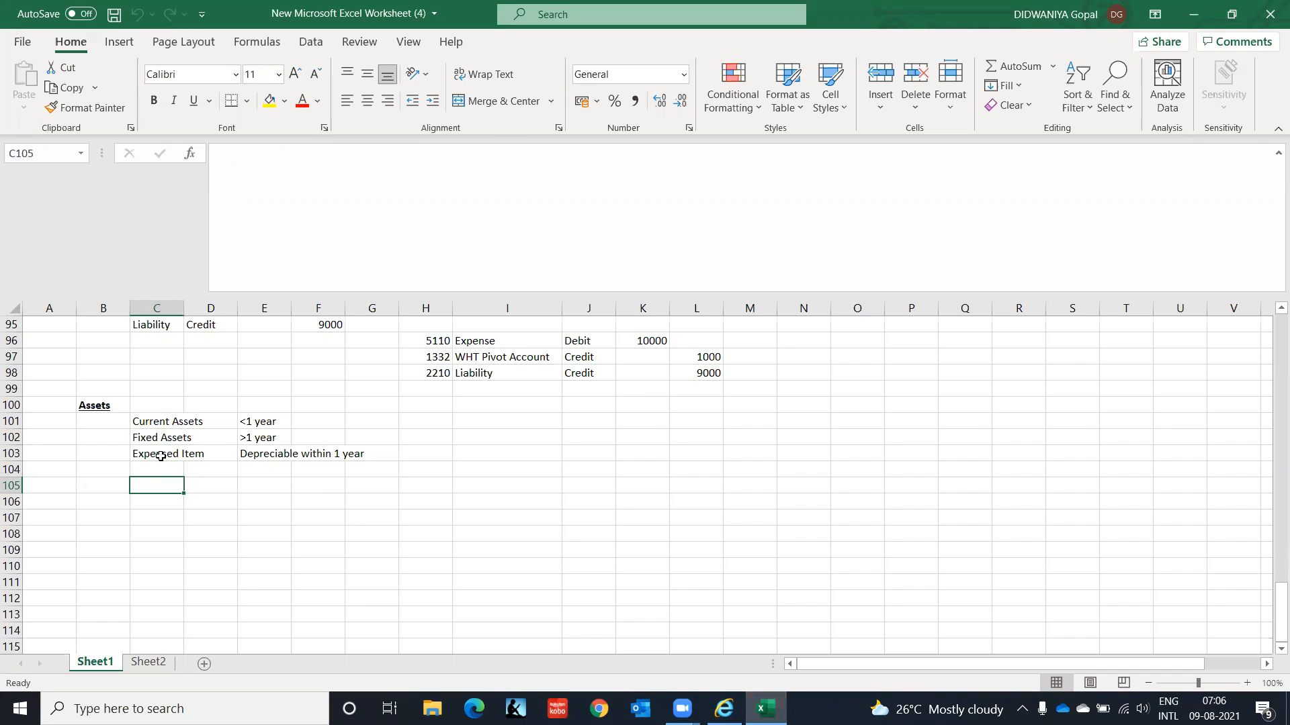
key("Left")
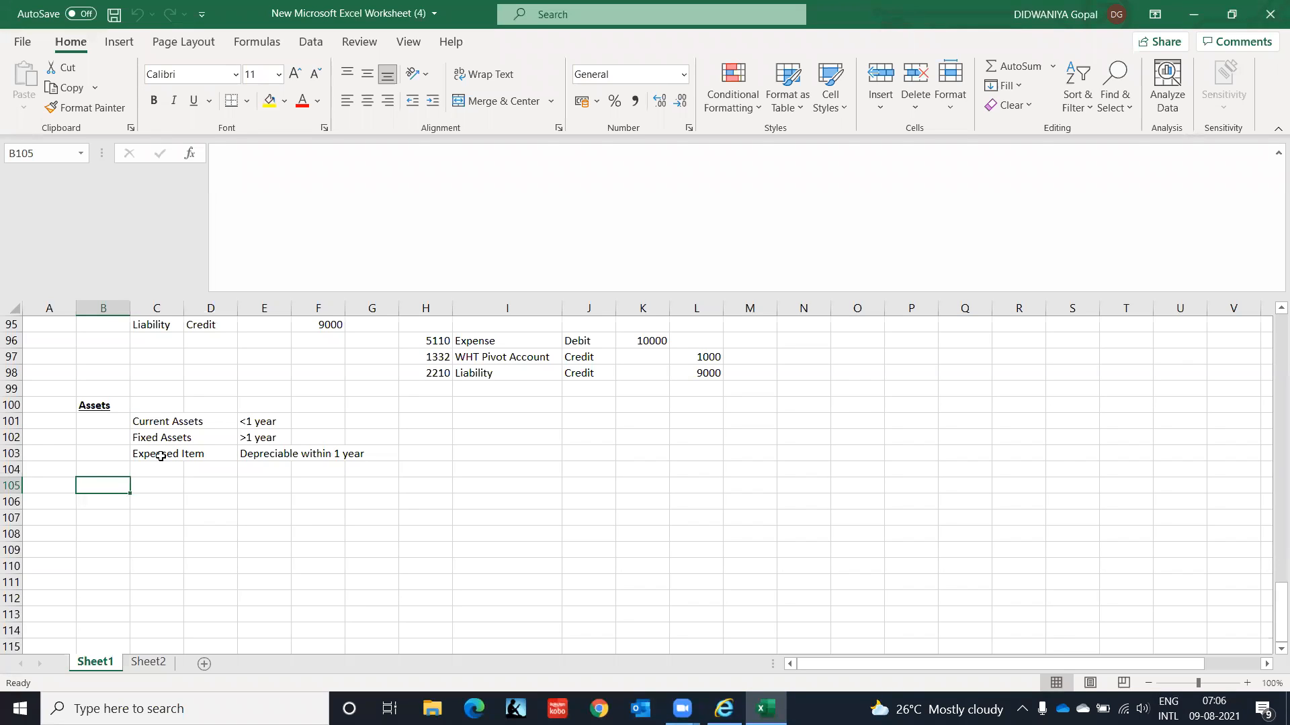
type("Location")
key("Return")
type("Asset Key")
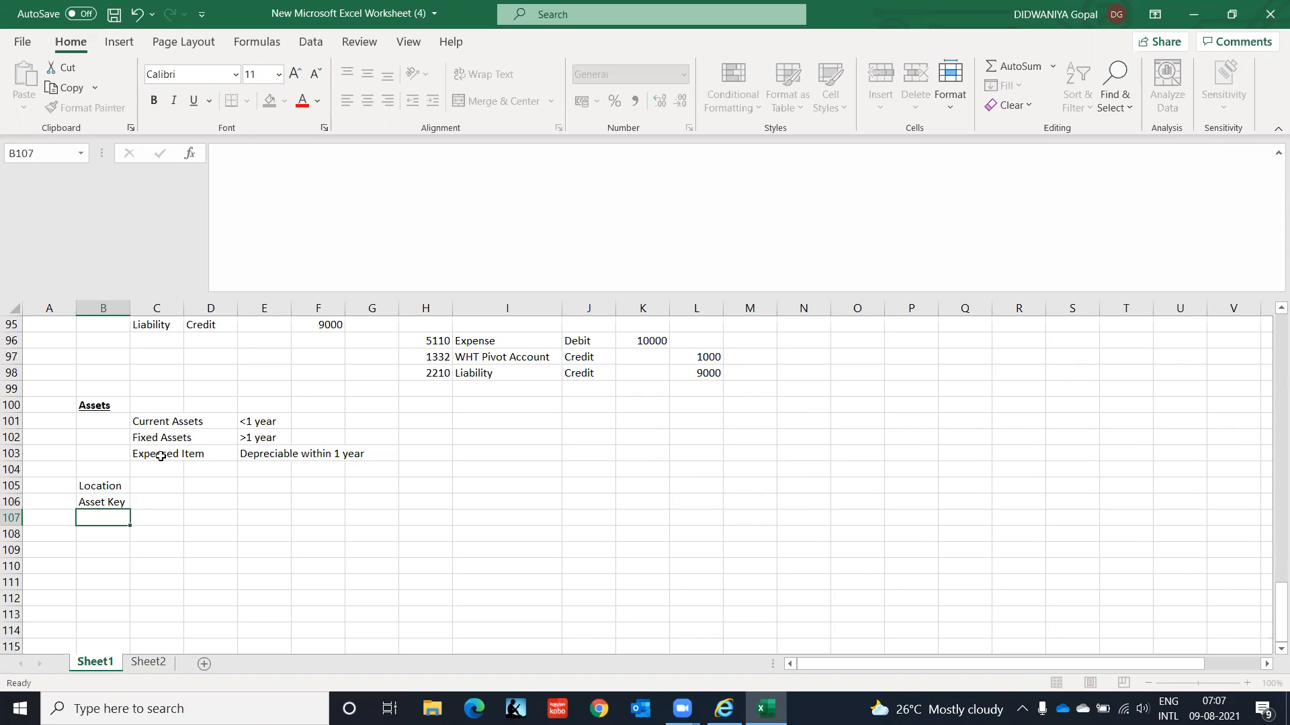
key("Return")
type("Asset ")
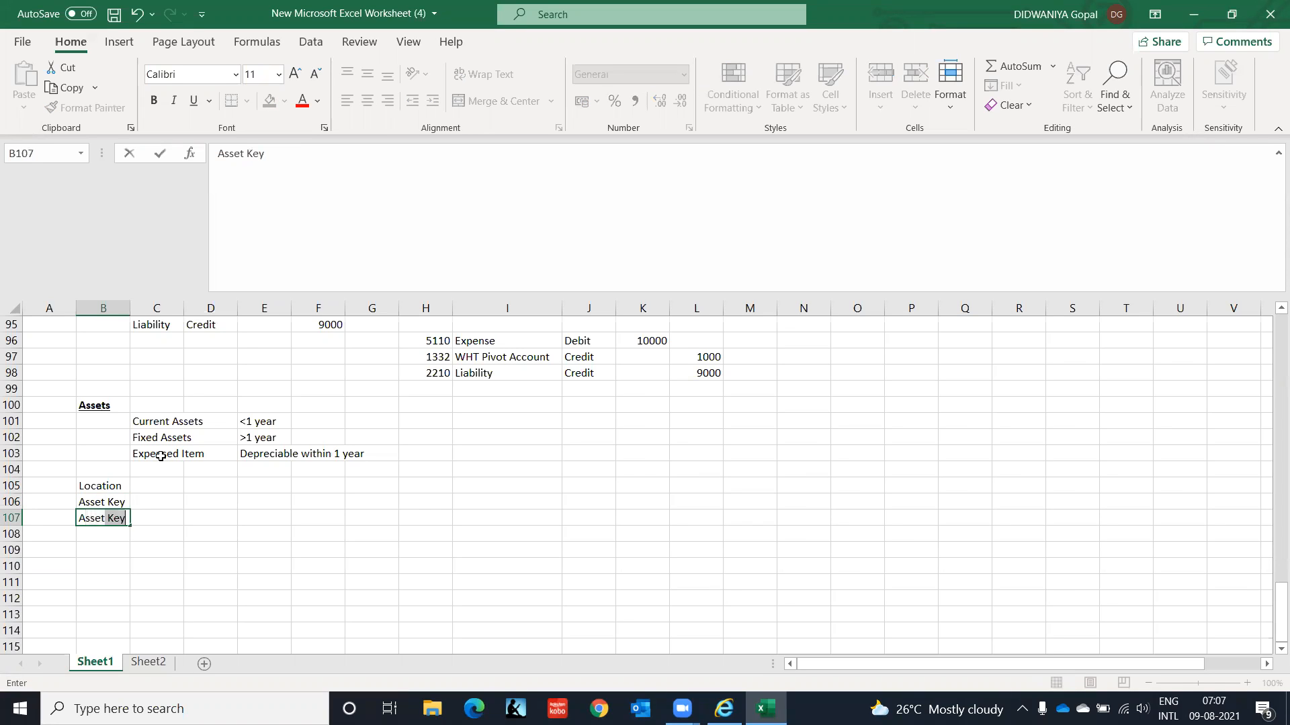
type("Category")
key("Return")
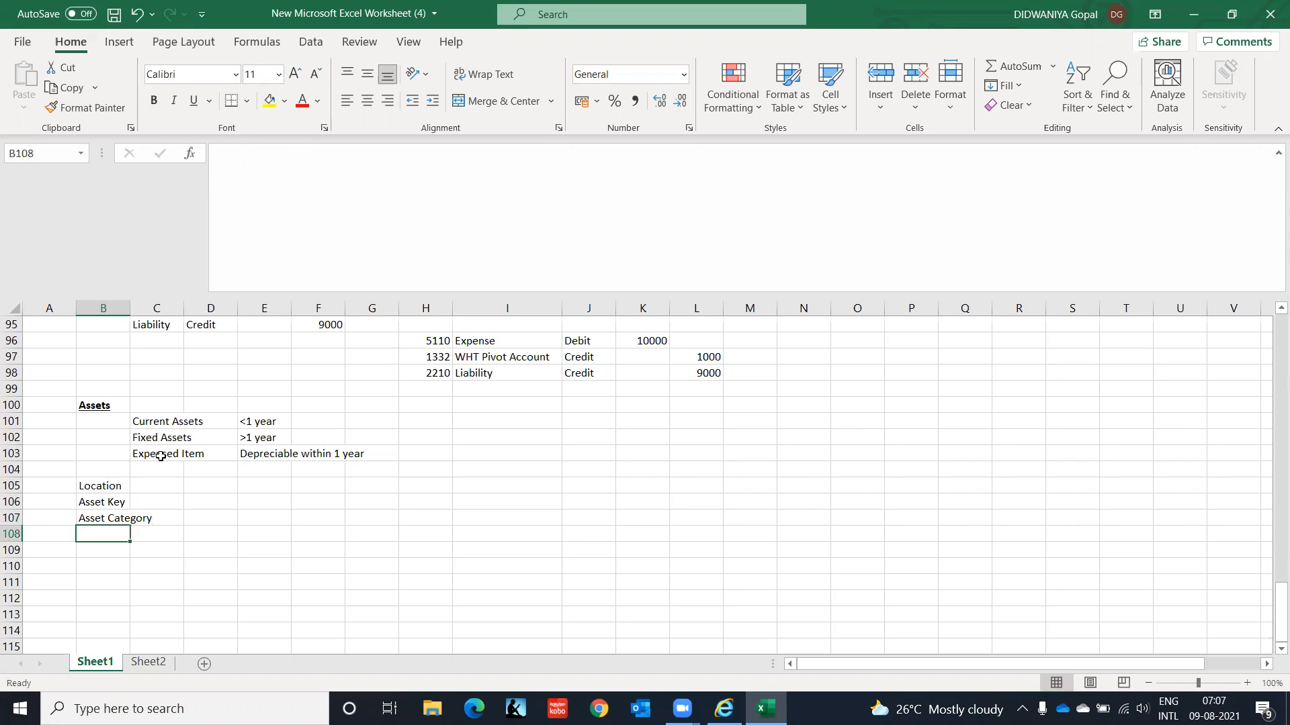
key("Right")
key("Right")
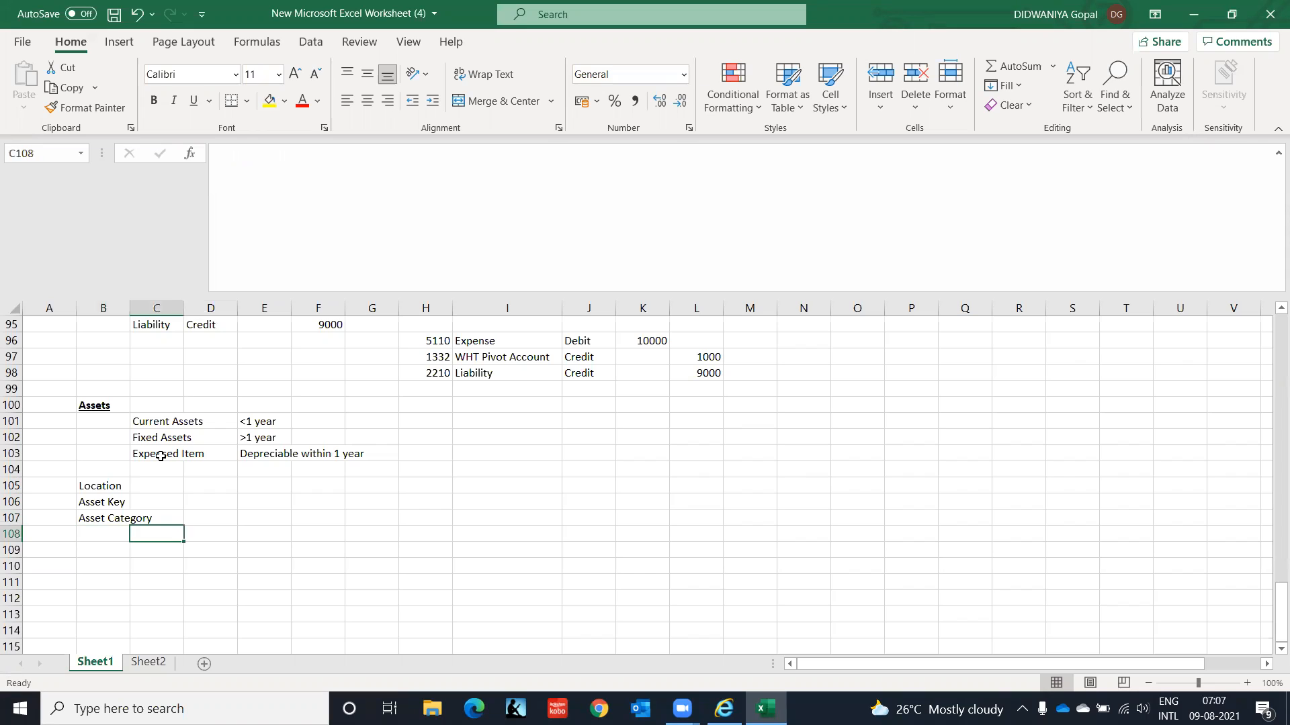
key("Up")
key("Up")
key("Up")
key("Down")
key("Down")
key("Down")
key("Down")
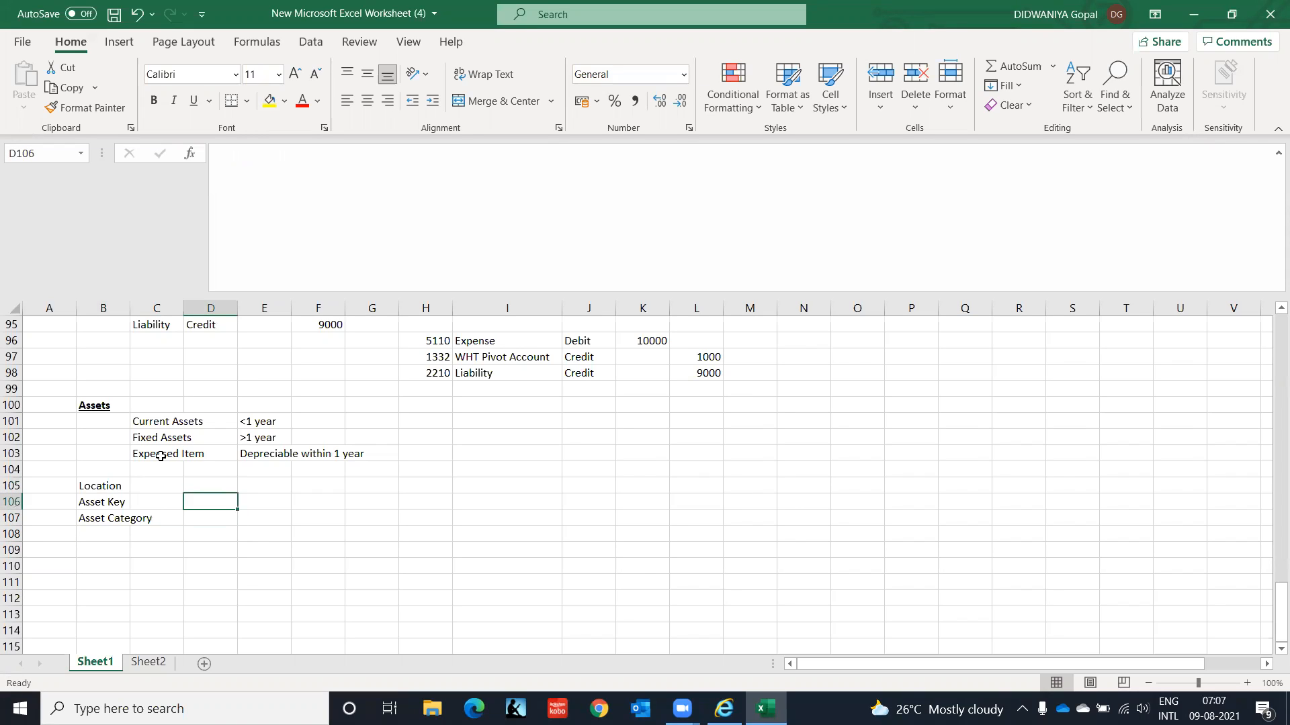
- Enter a second list in cells B109 to B111: Location, Asset Ket and Asset Category
key("Left")
key("Left")
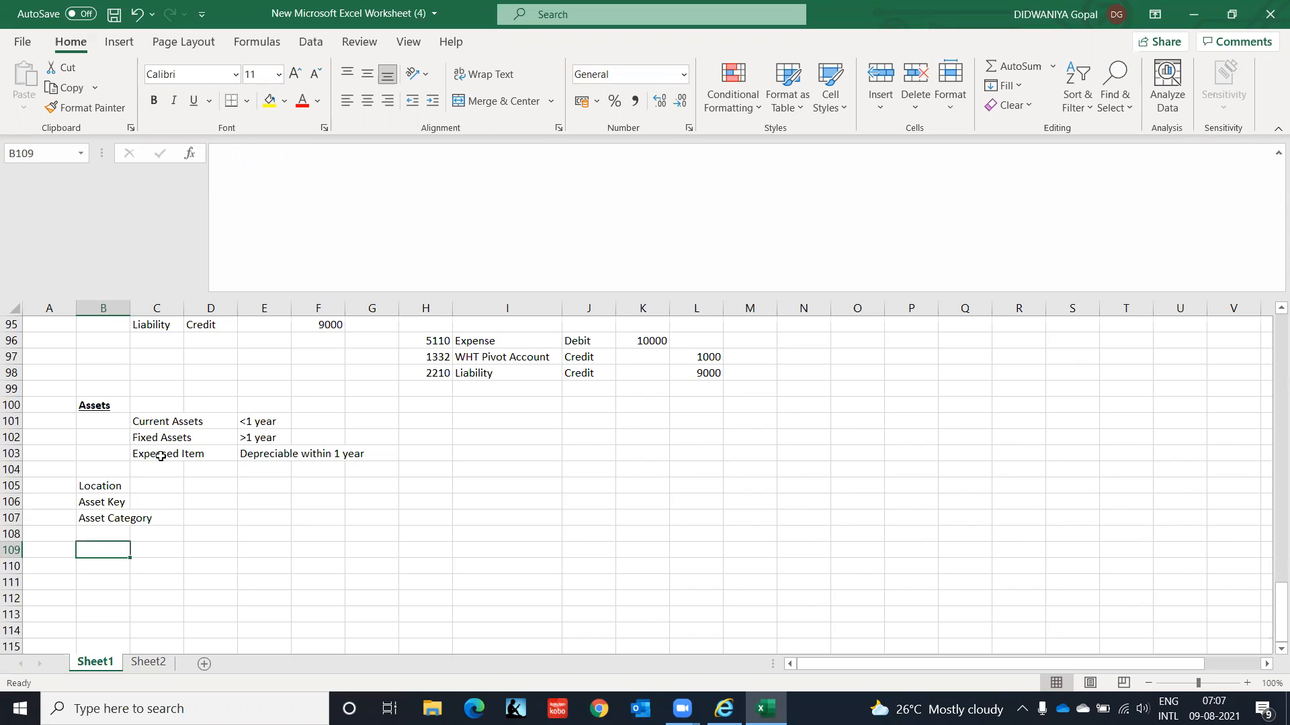
type("Location")
key("Return")
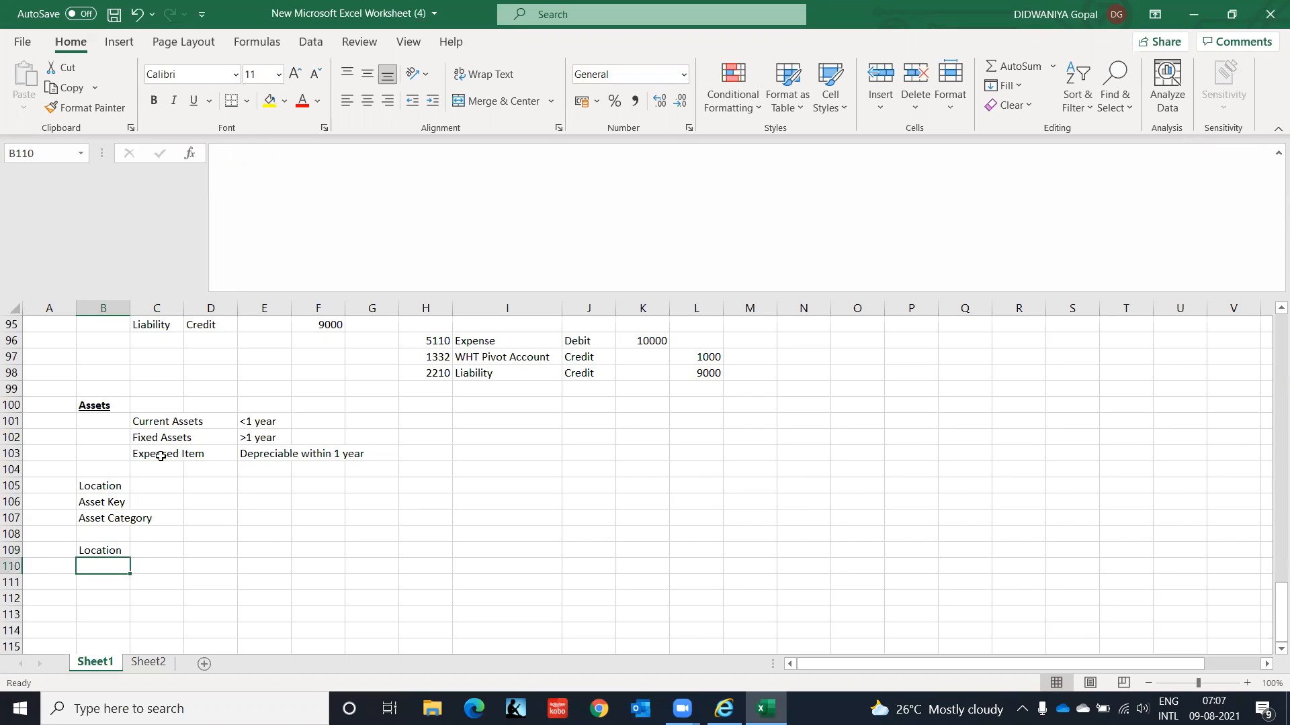
type("Asset")
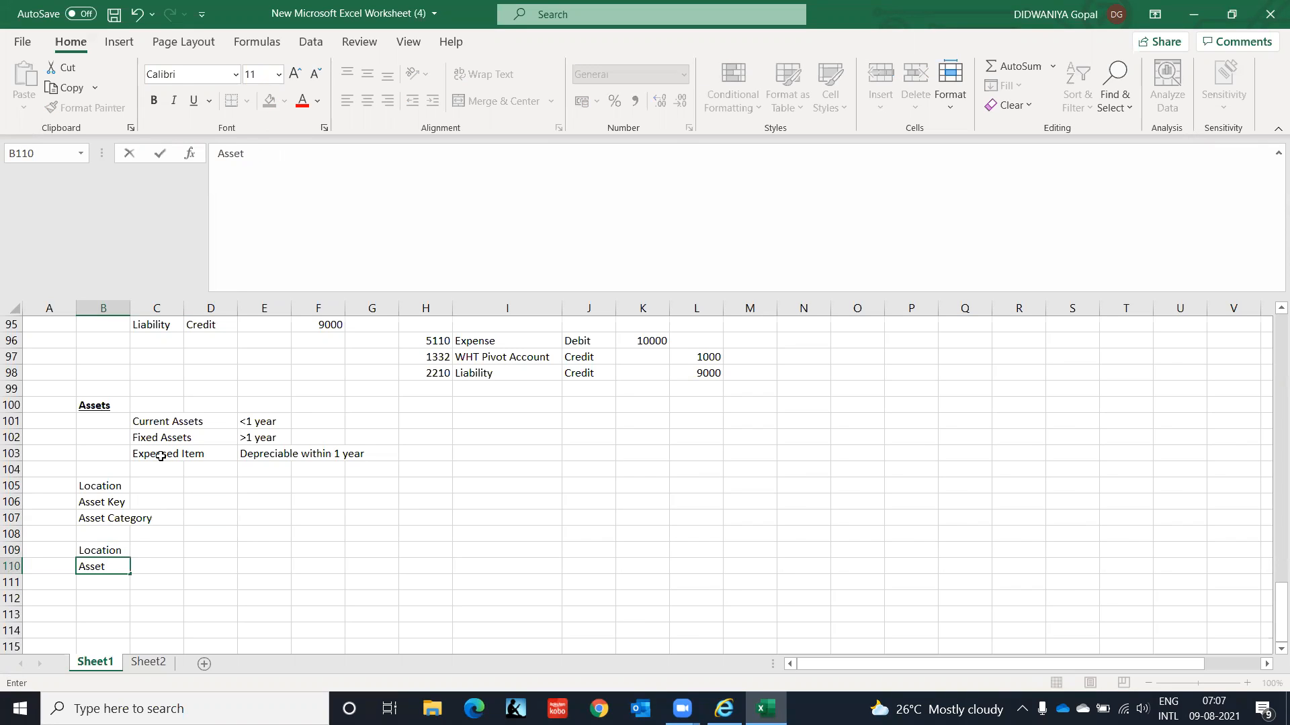
type(" Ket")
key("Return")
type("Asset Ca")
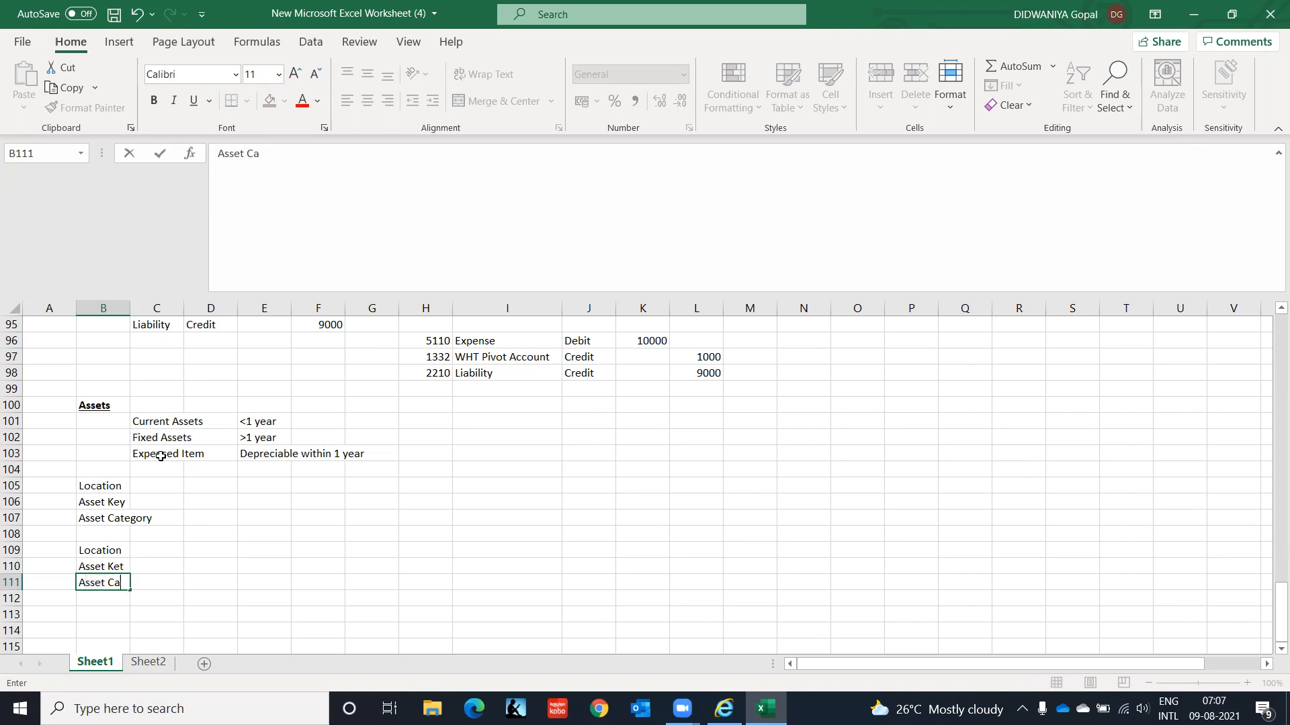
type("tegory")
key("Return")
- Add the heading Base in cell A104 above the first list and make it bold and underlined
key("Up")
key("Up")
key("Up")
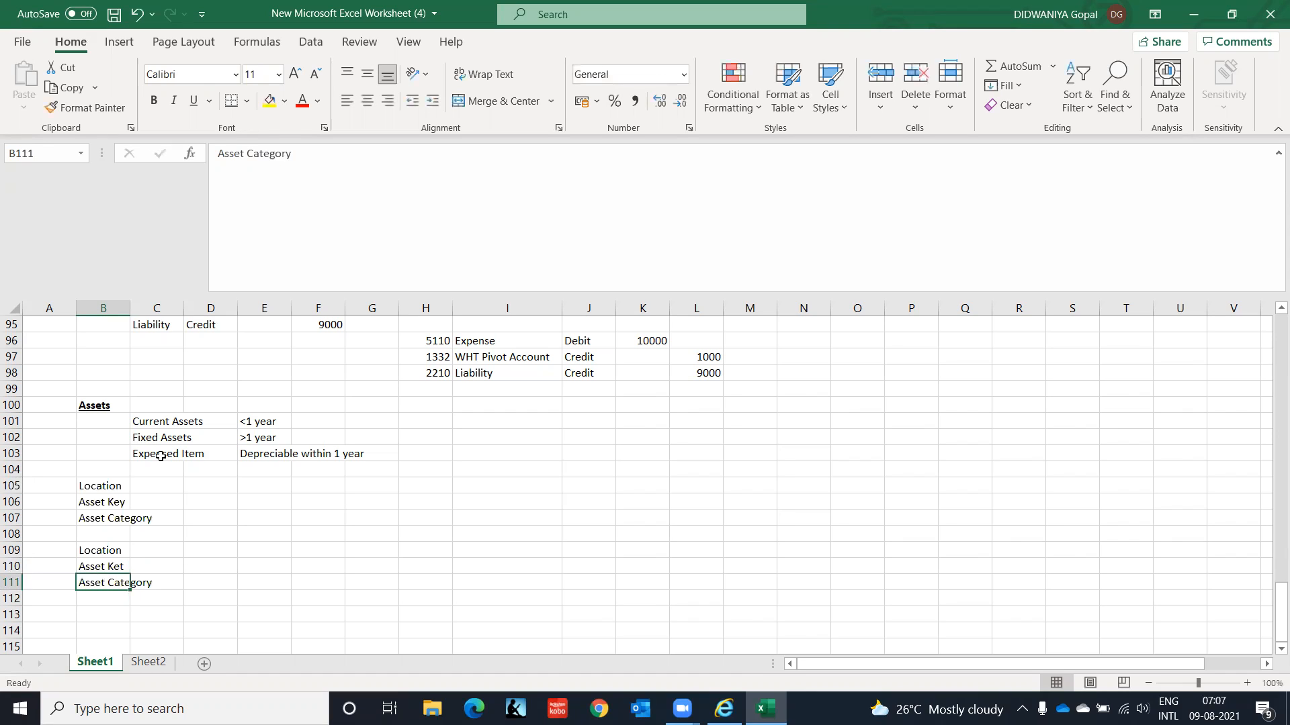
key("Up")
key("Up")
key("Up")
key("Up")
key("Up")
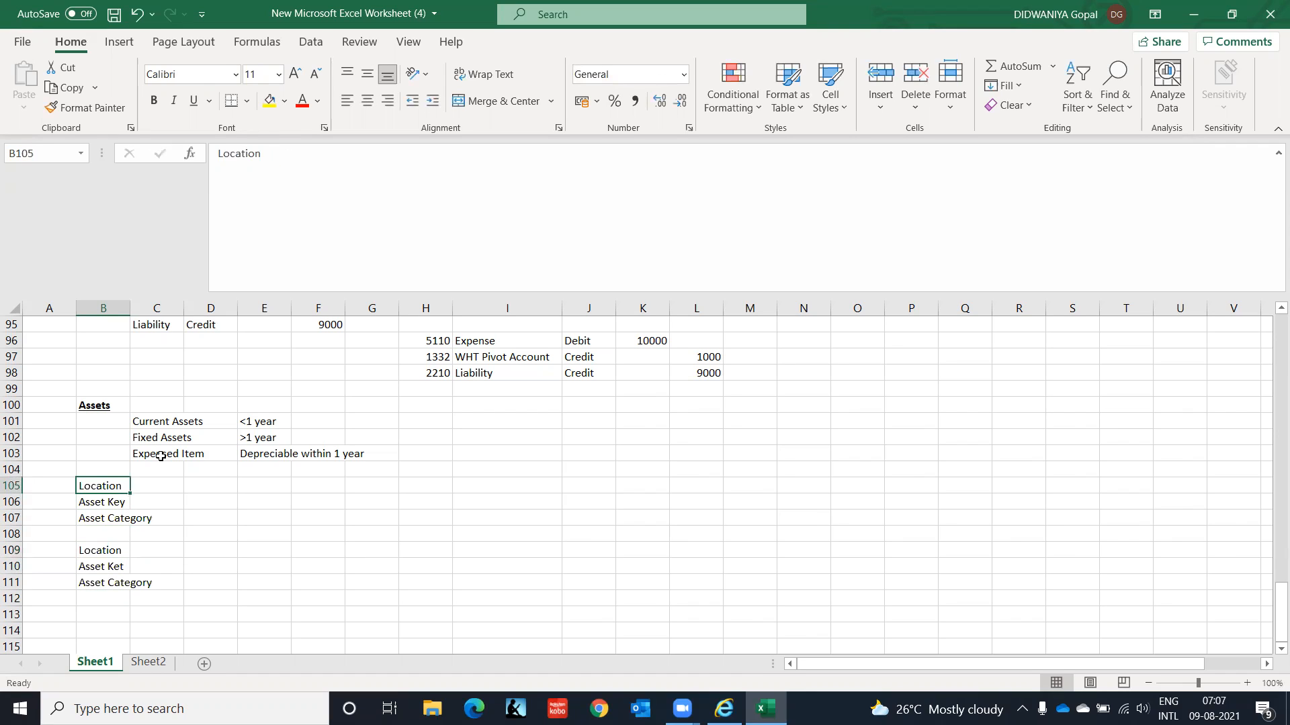
key("Left")
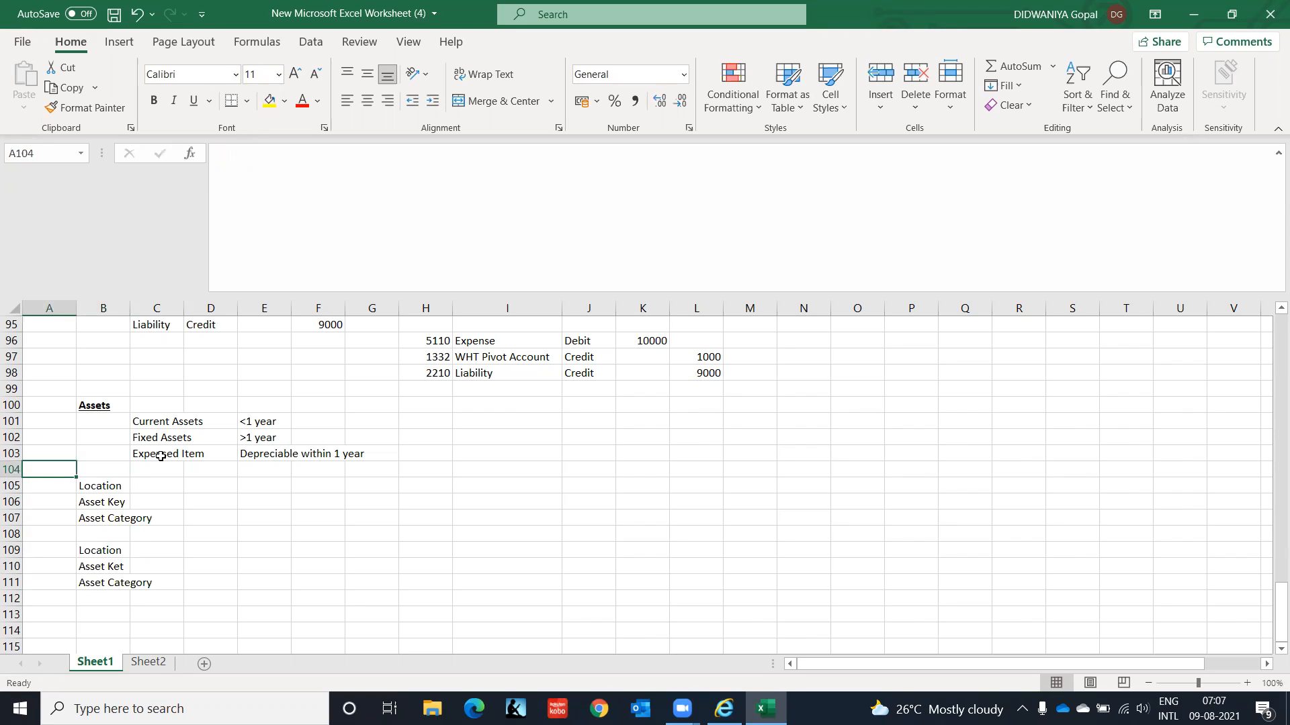
type("Base")
key("Return")
key("Up")
key("ctrl+b")
key("ctrl+u")
- Add the heading Definition in cell A108 above the second list and make it bold and underlined
key("Down")
key("Down")
key("Down")
key("Down")
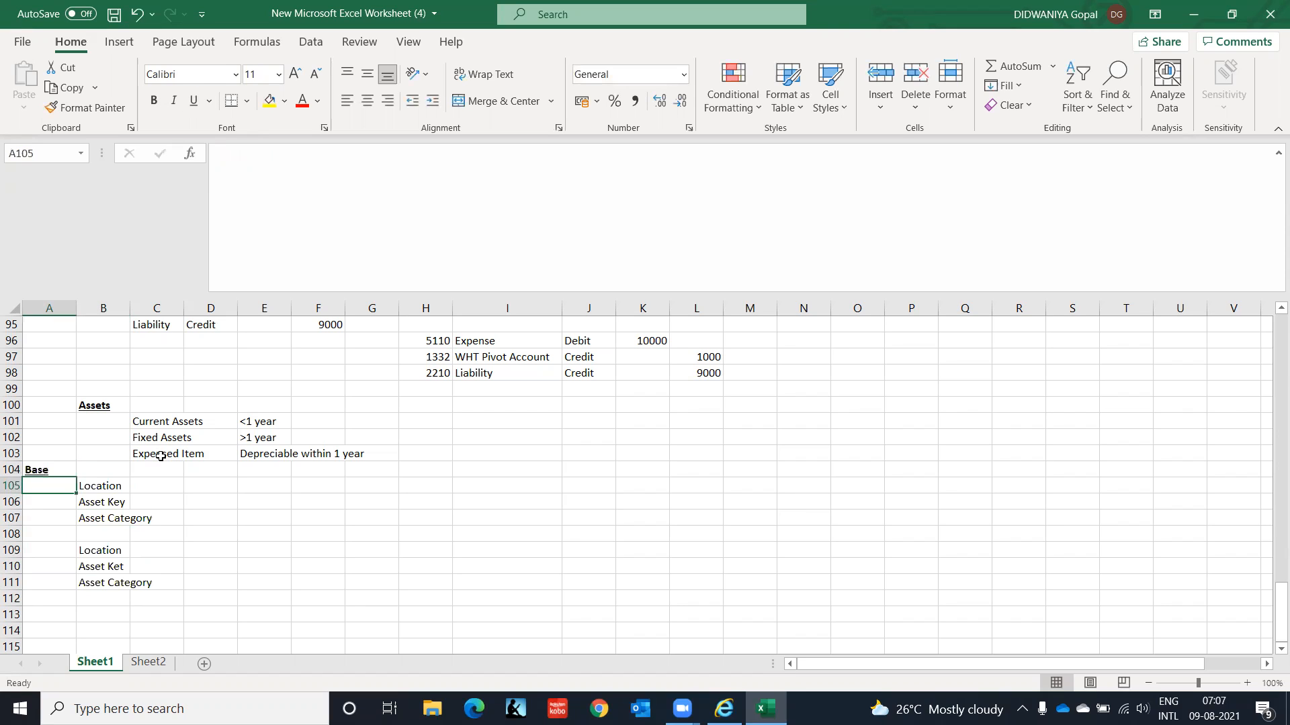
type("D")
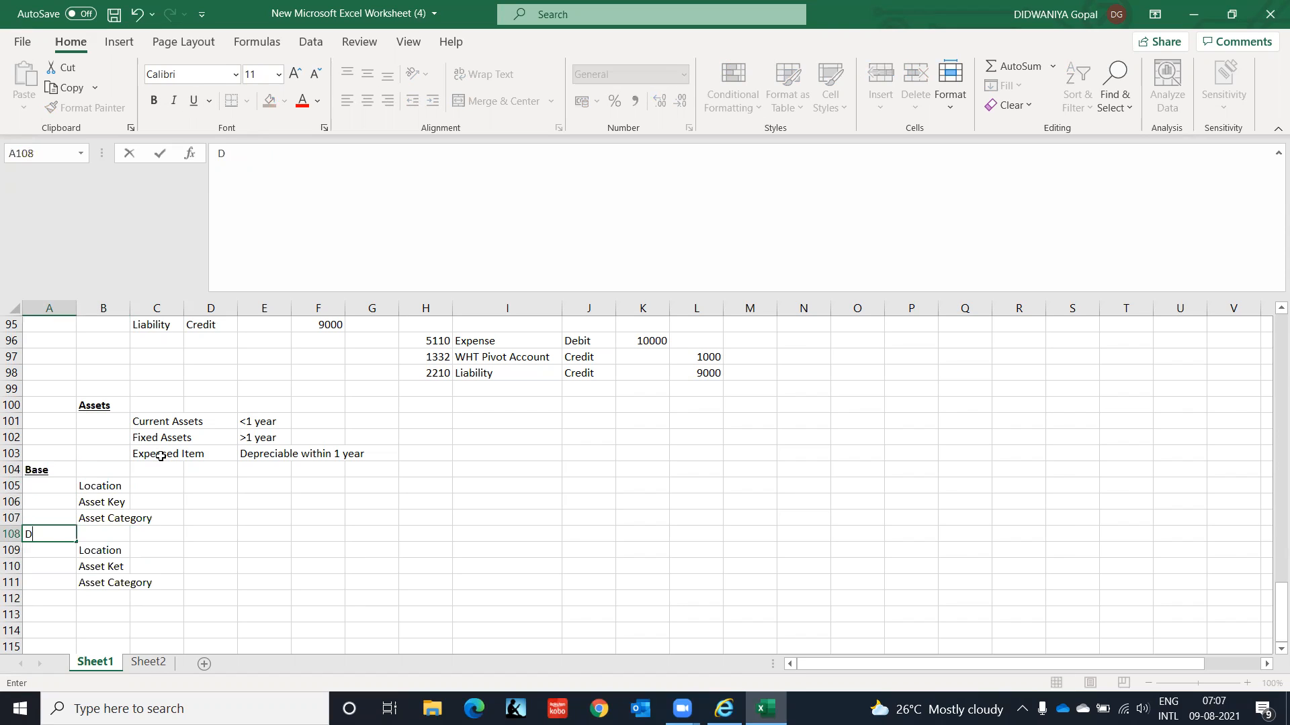
type("efinition")
key("Return")
key("Up")
key("ctrl+b")
key("ctrl+u")
- Enter Book Control in cell B113 below the Definition list
key("Down")
key("Down")
key("Down")
key("Down")
key("Down")
key("Right")
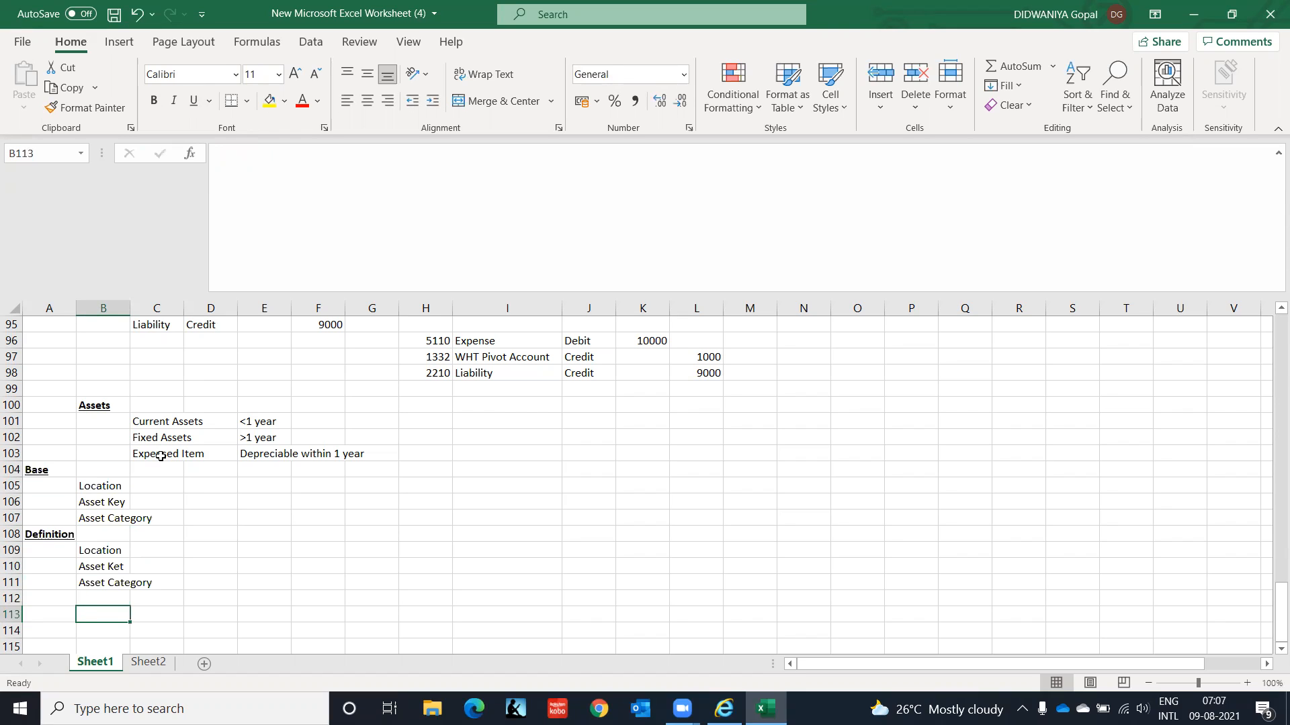
type("Bo")
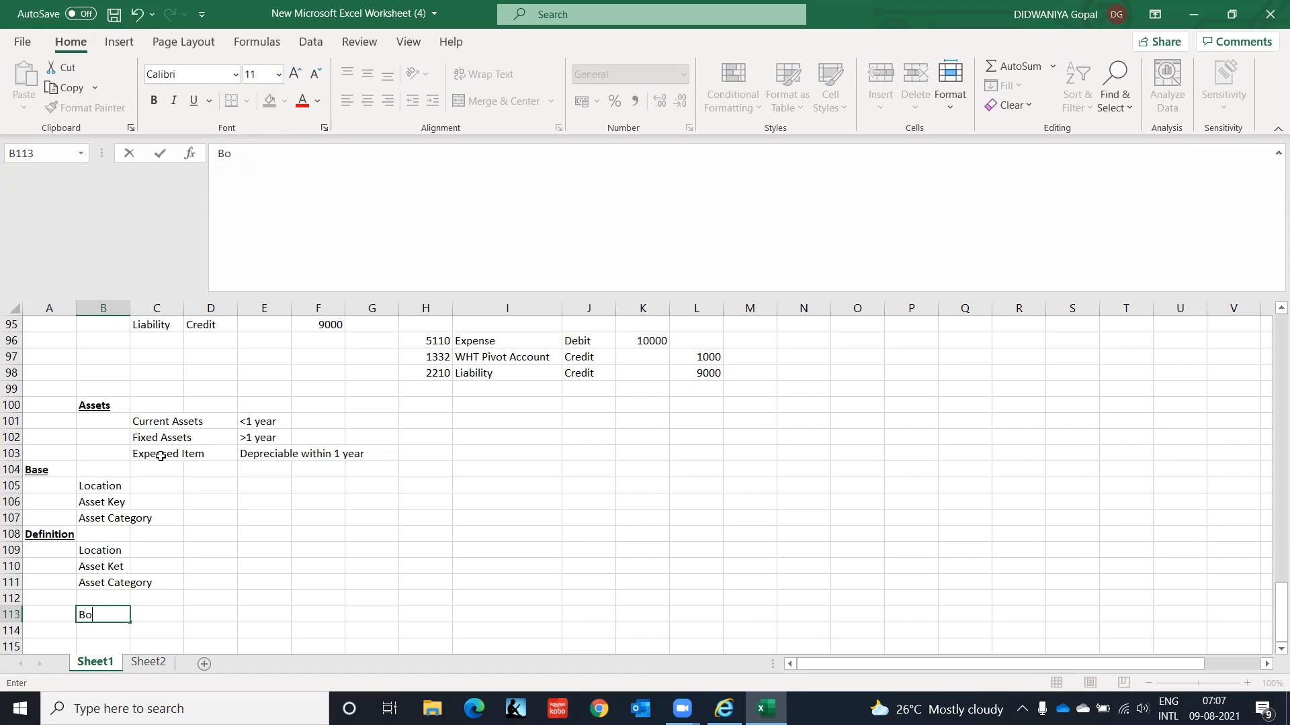
type("ok Control")
key("Return")
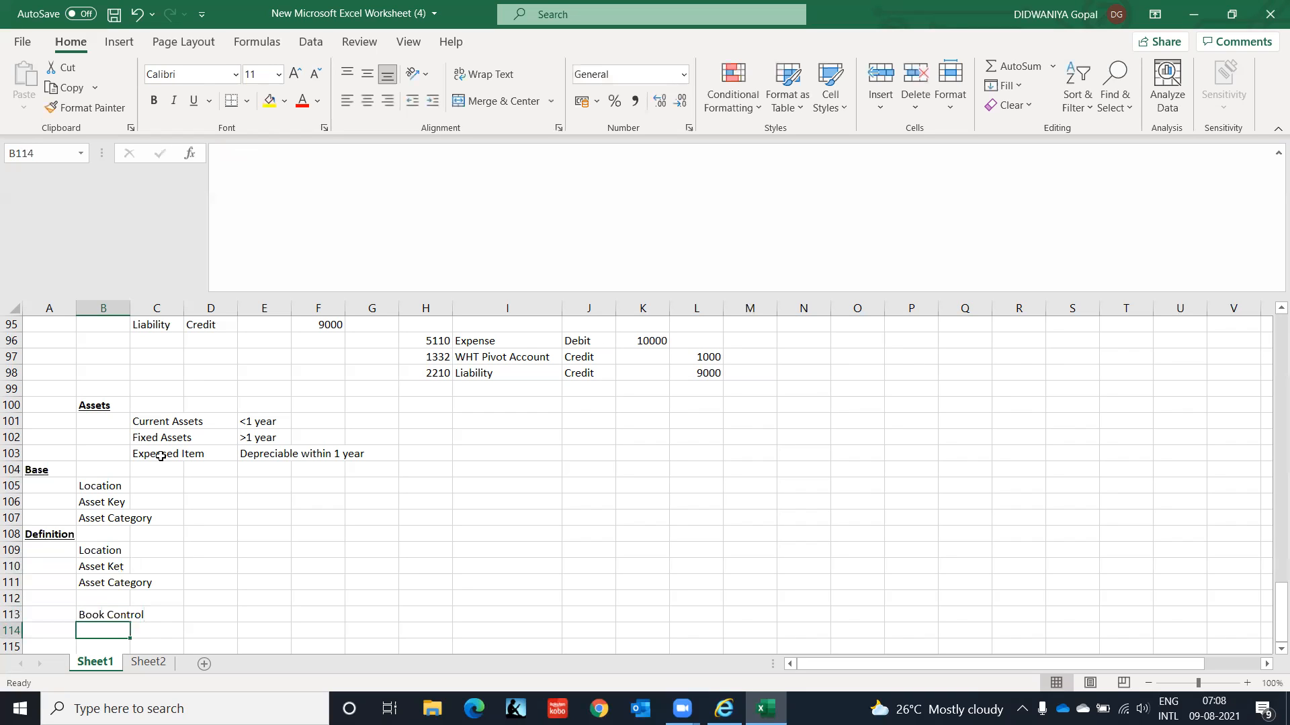
- Enter Corporate Book in D113 and Tax Book in D114 as the Book Control types
key("Up")
key("Right")
key("Right")
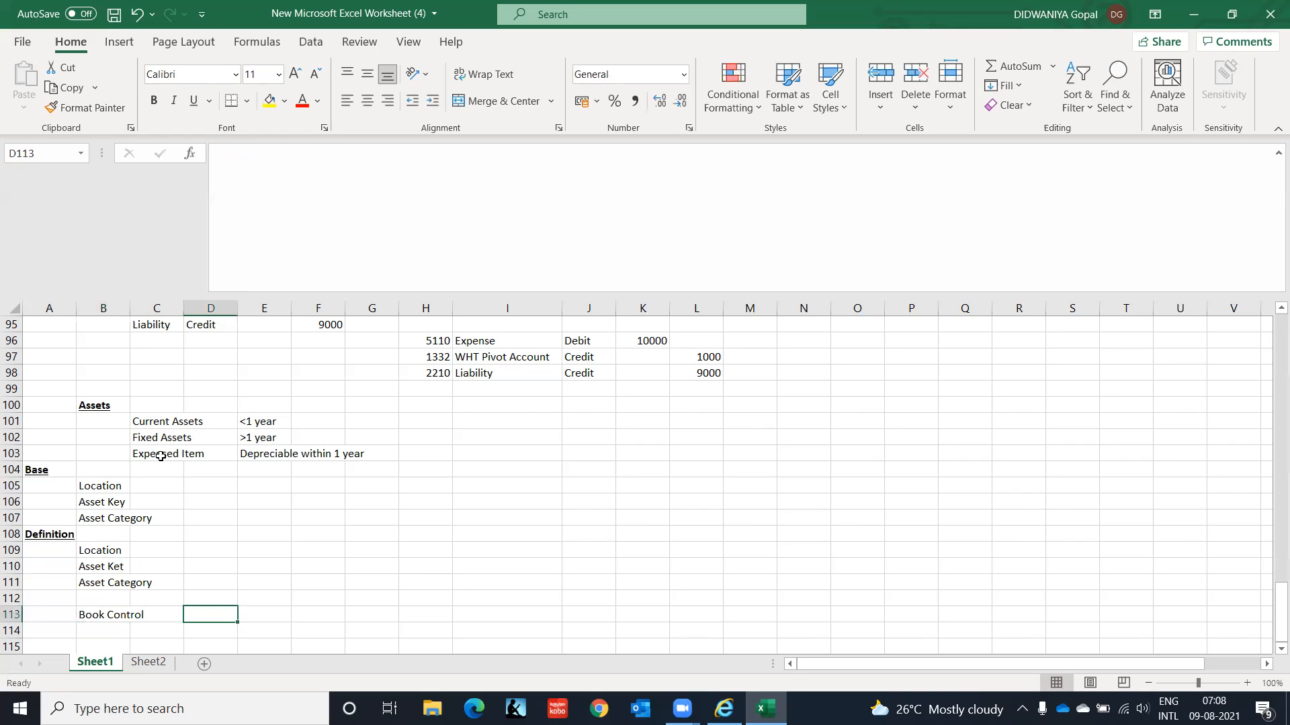
type("Co")
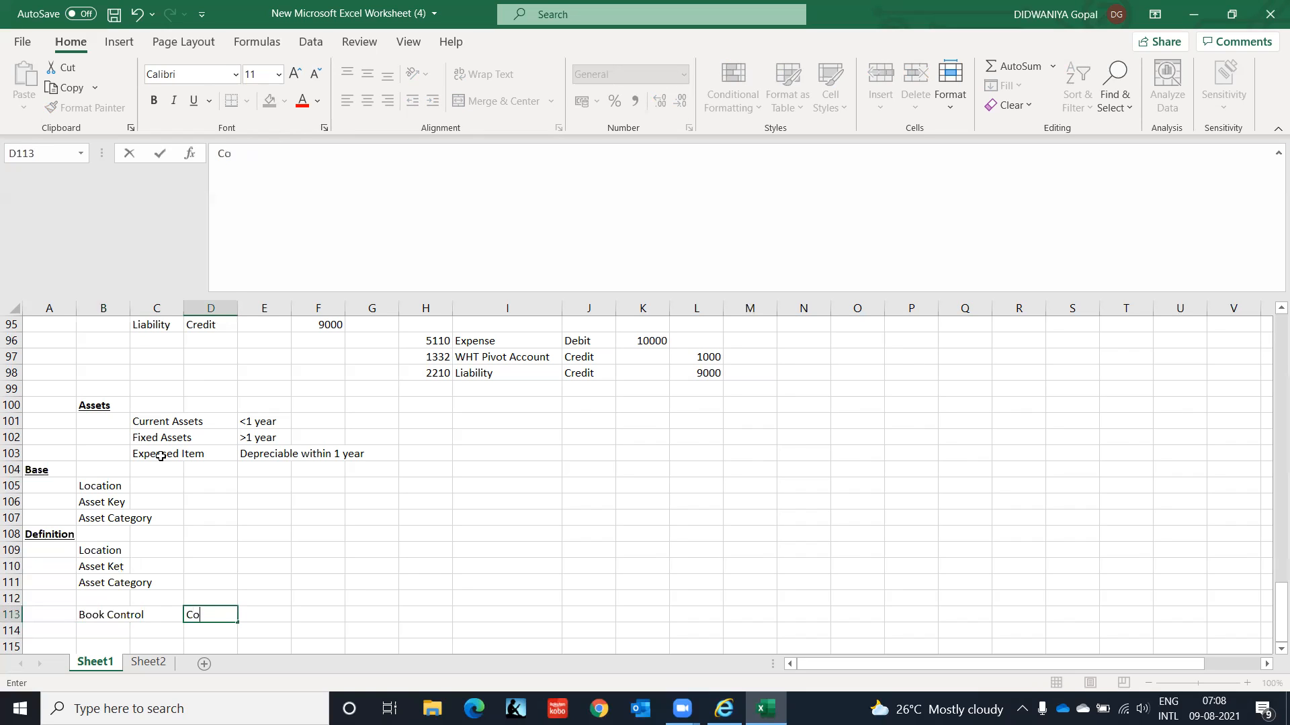
type("rporate Book")
key("Return")
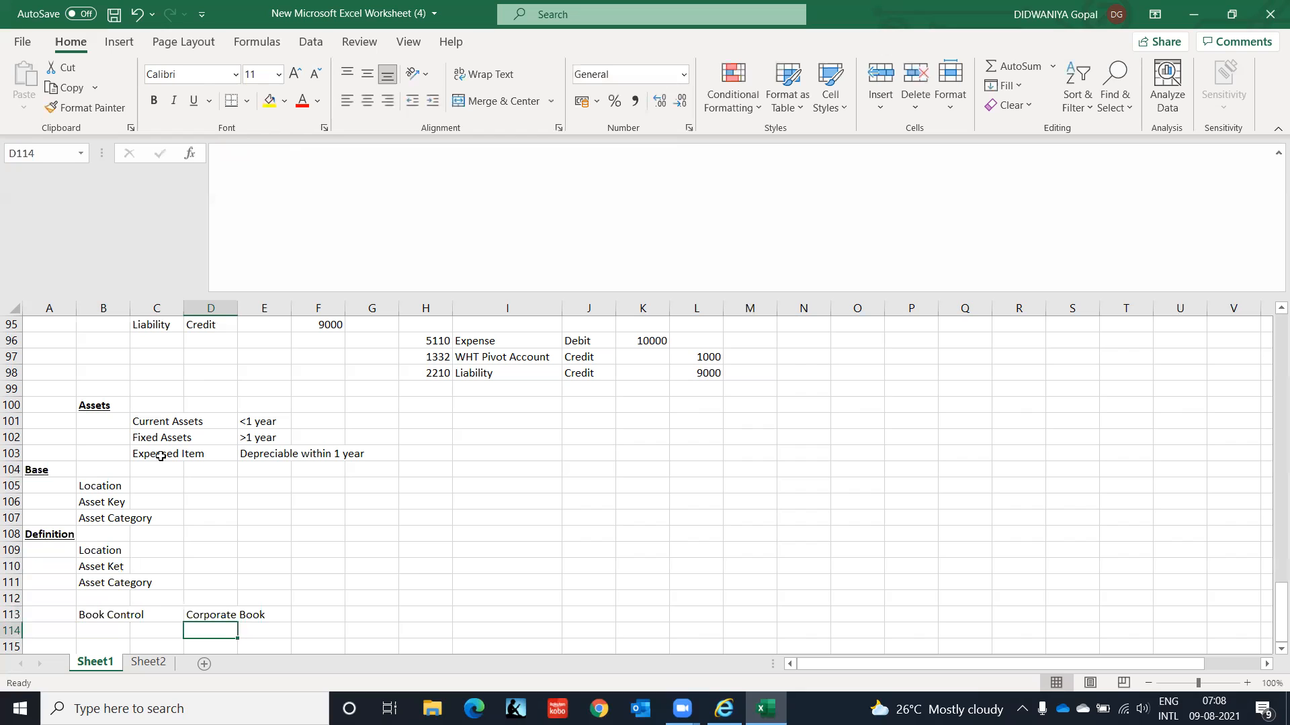
type("Tax Book")
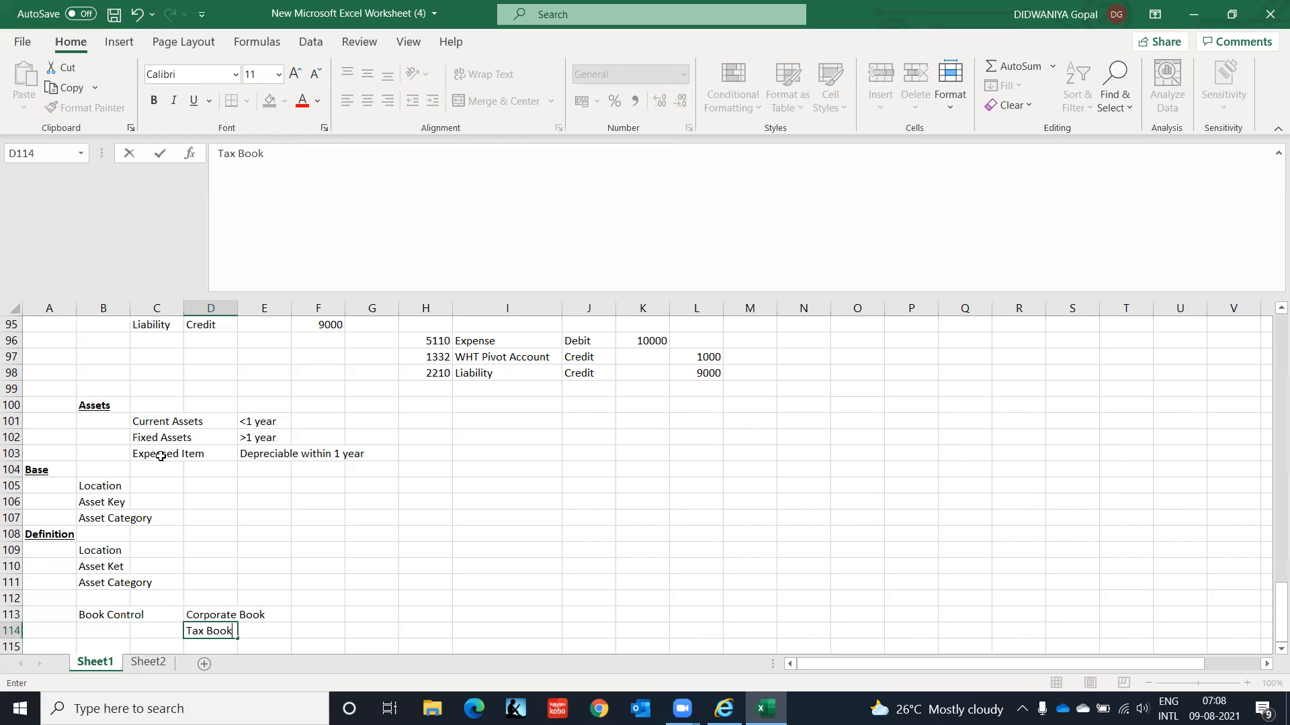
key("Return")
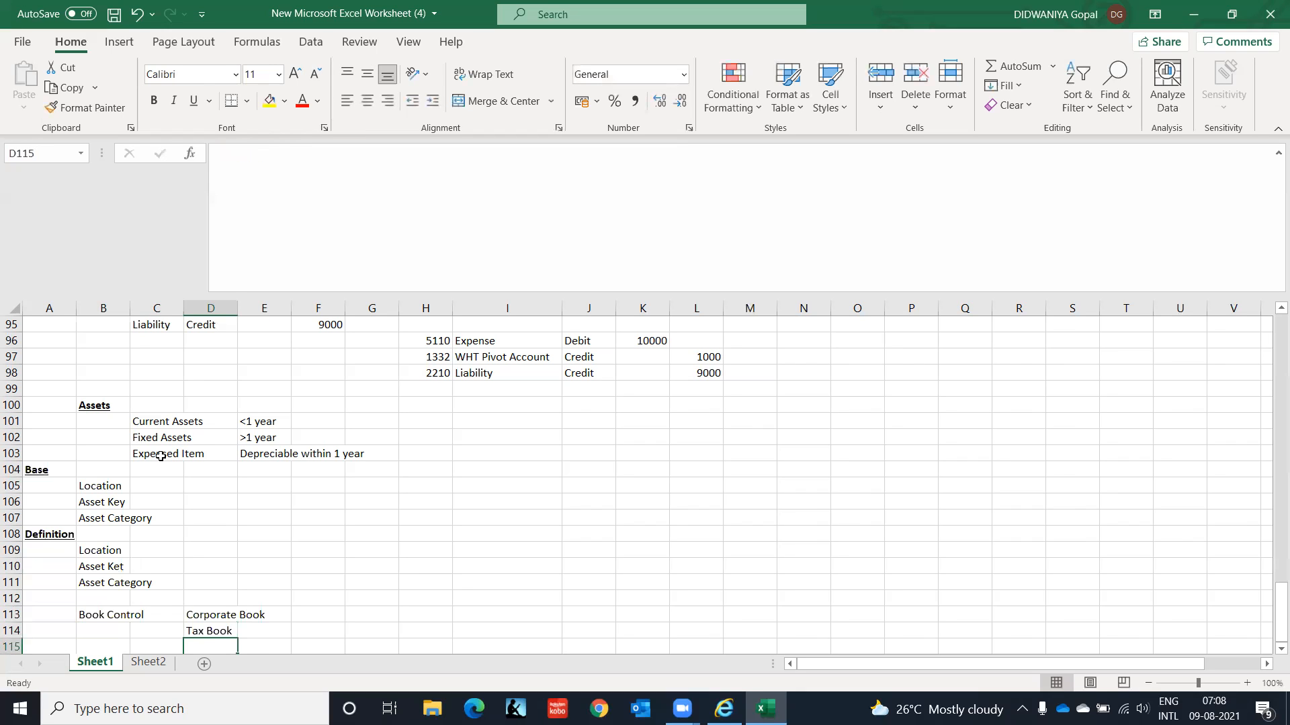
- Enter Calendar in cell B116, below the Book Control entries
key("Down")
key("Left")
key("Left")
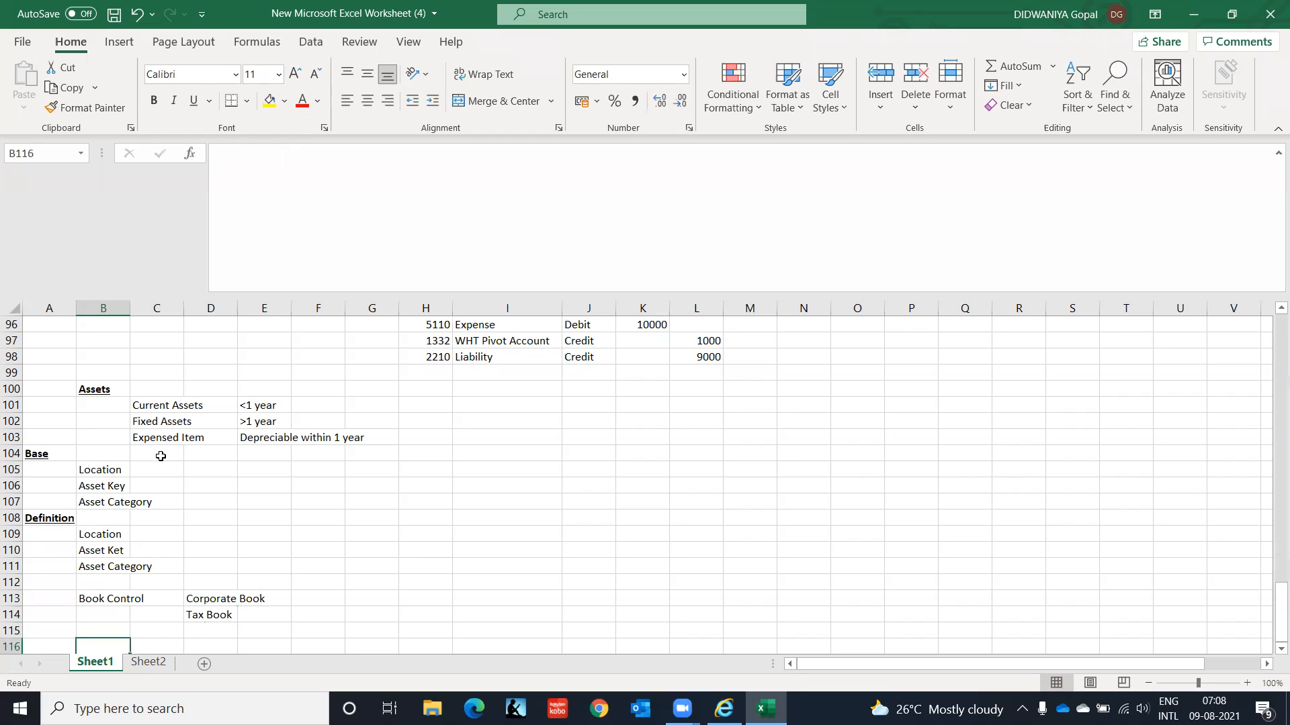
type("C")
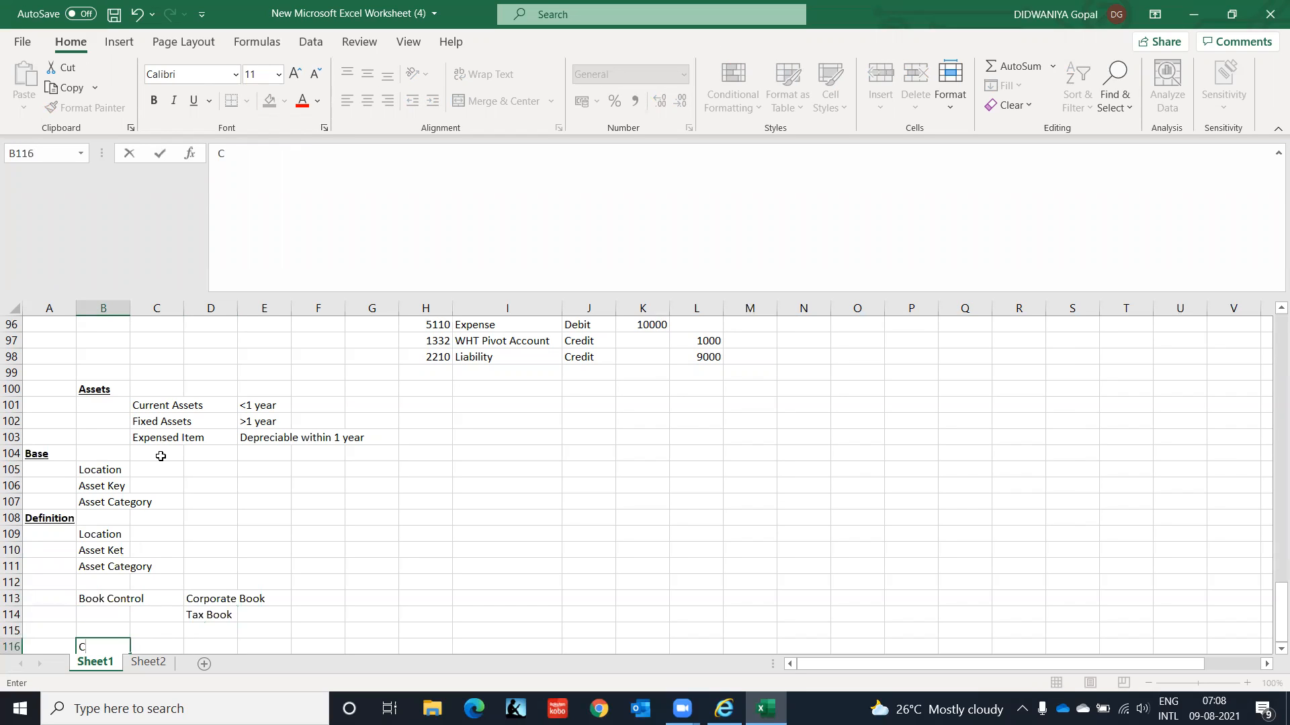
type("alendar")
key("Return")
- Enter Depreciation Calendar in D116 and Prorate Convention Calendar in D117 as the Calendar types
key("Up")
key("Right")
key("Right")
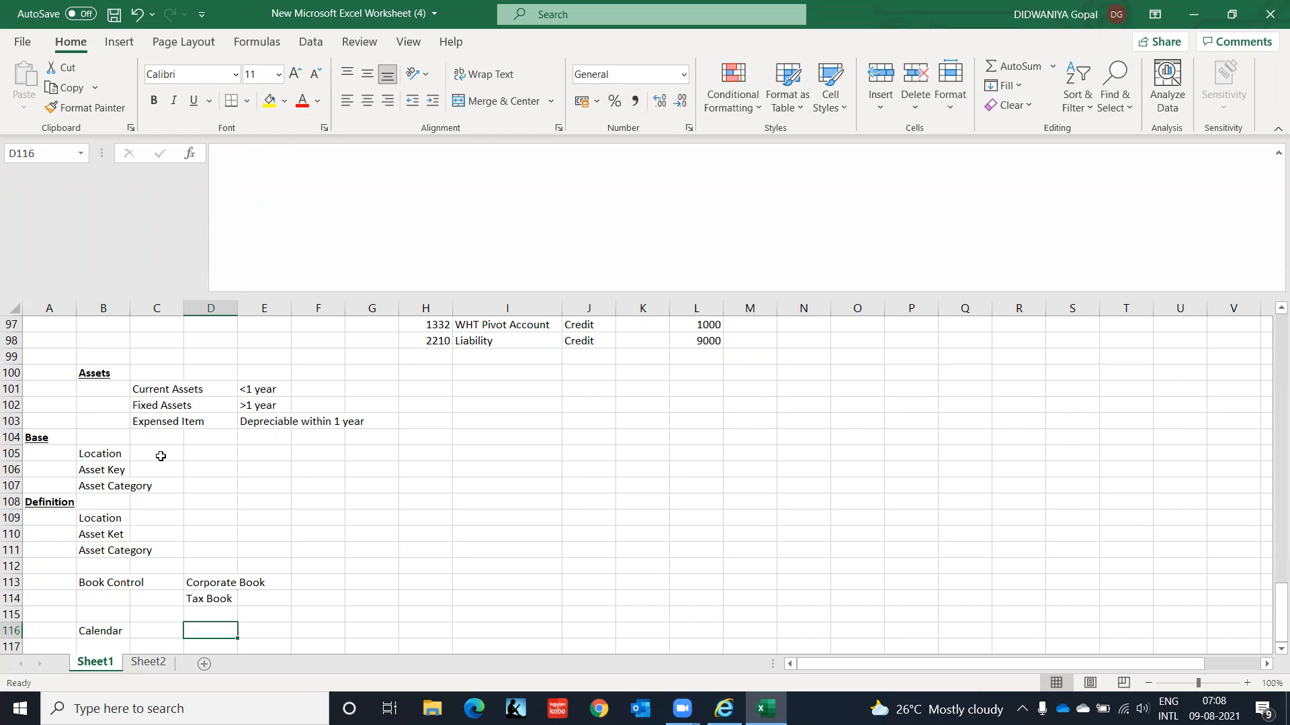
scroll(161, 456, "down", 1)
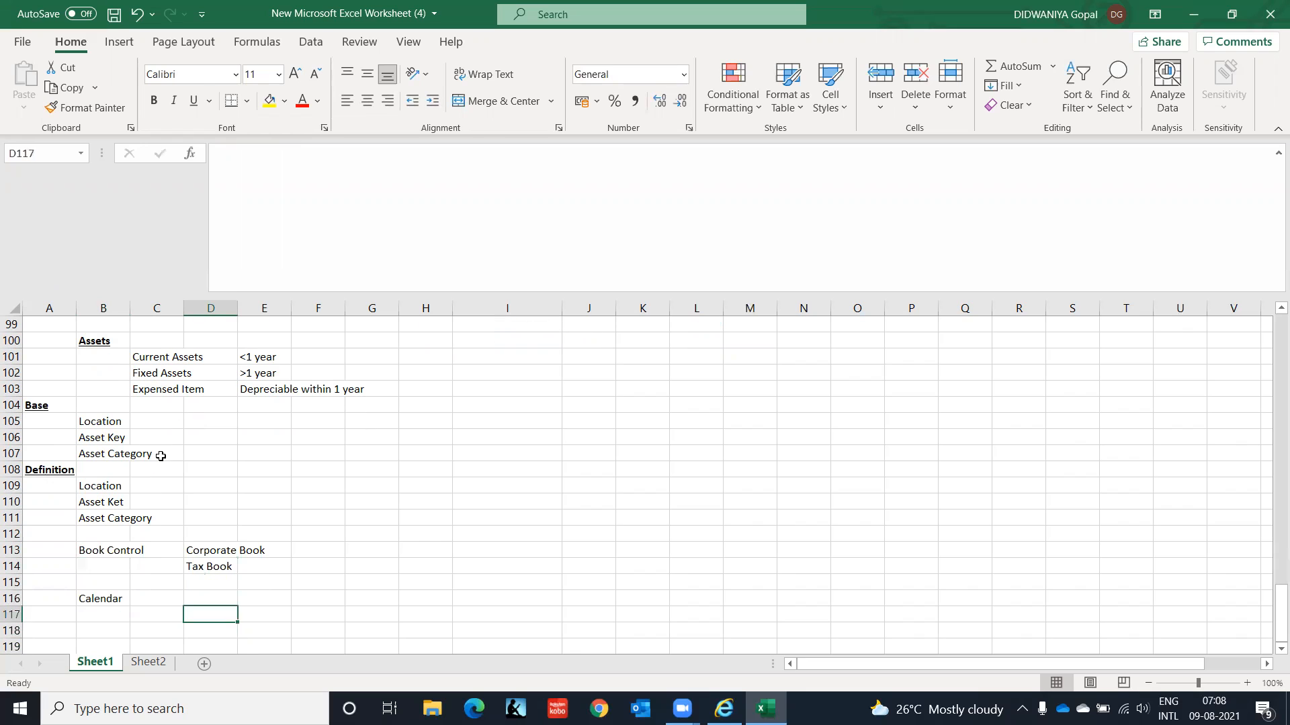
type("De")
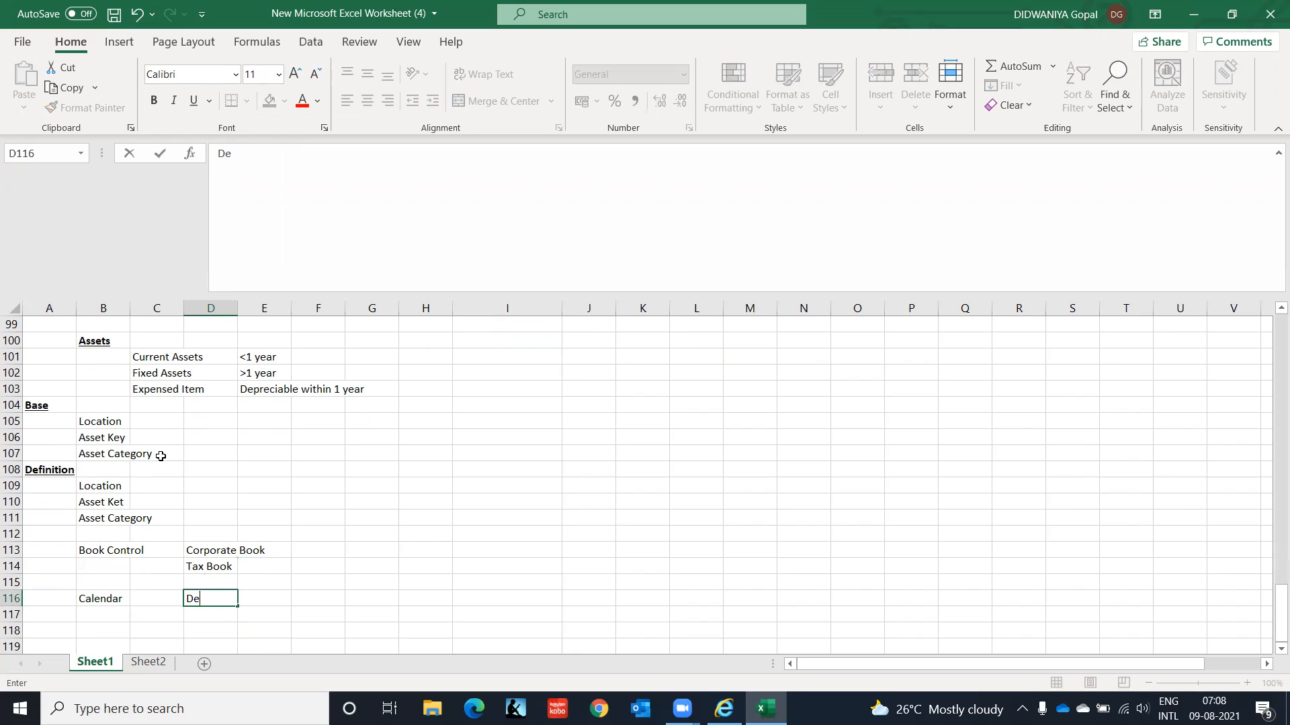
type("preciation Calendar")
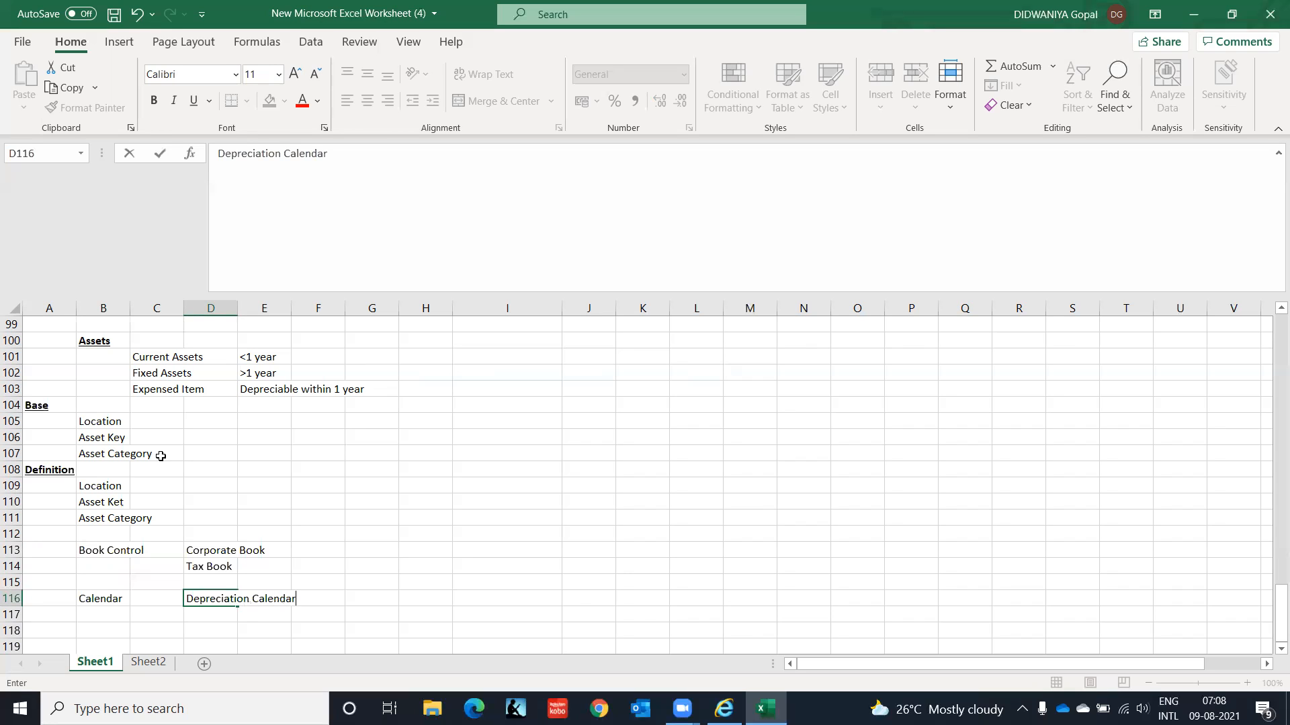
key("Return")
type("P")
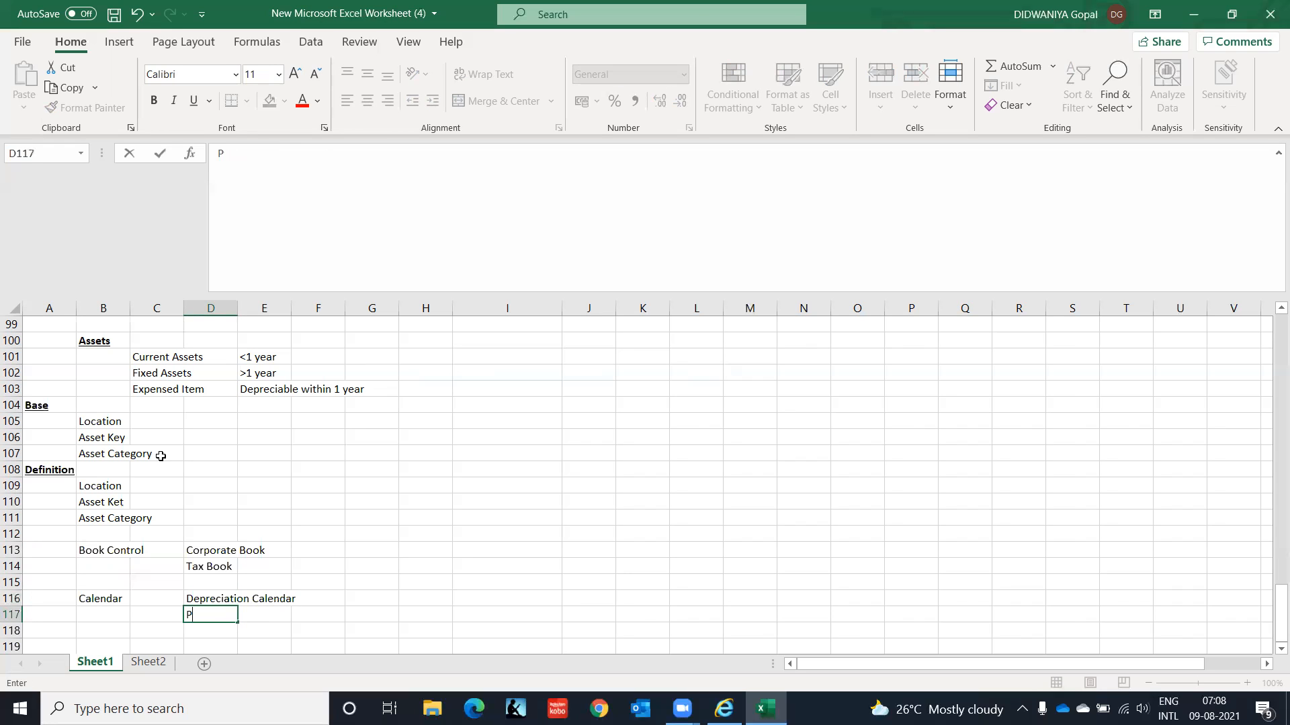
type("rorate Convention Calendar")
key("Return")
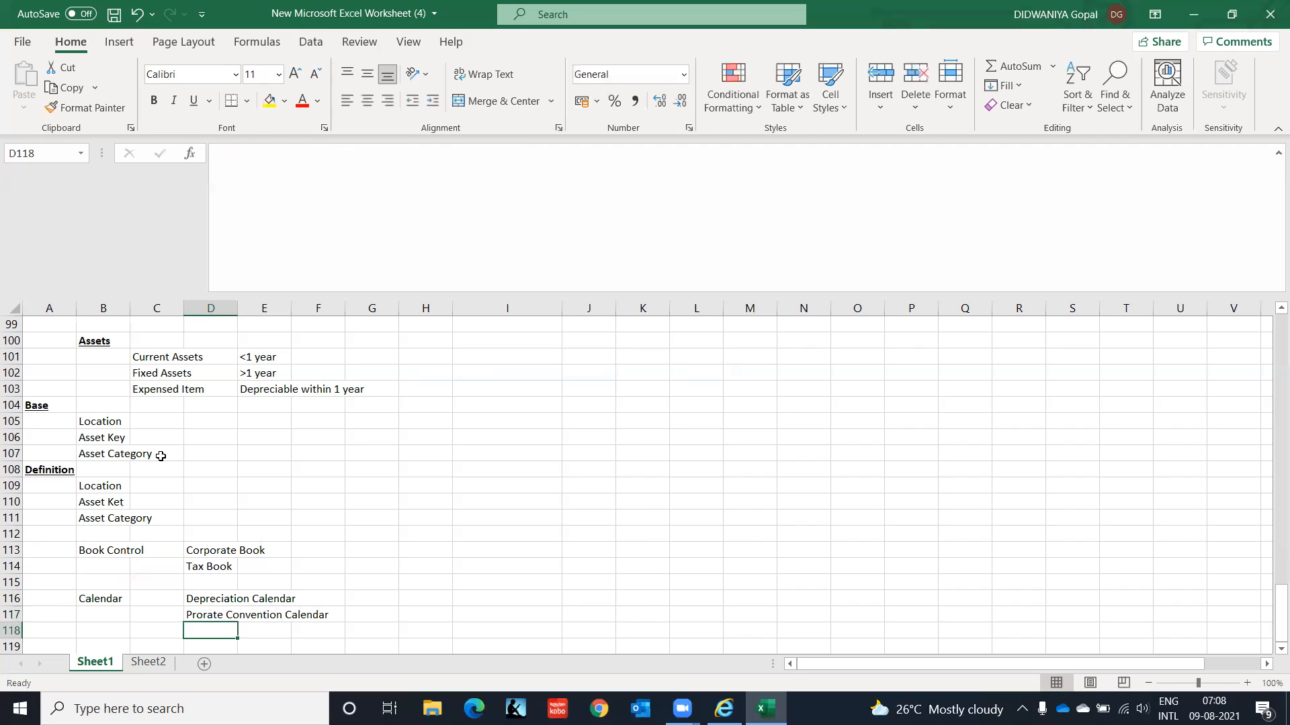
- Enter Asset Category in cell B119, below the Calendar entries
key("Return")
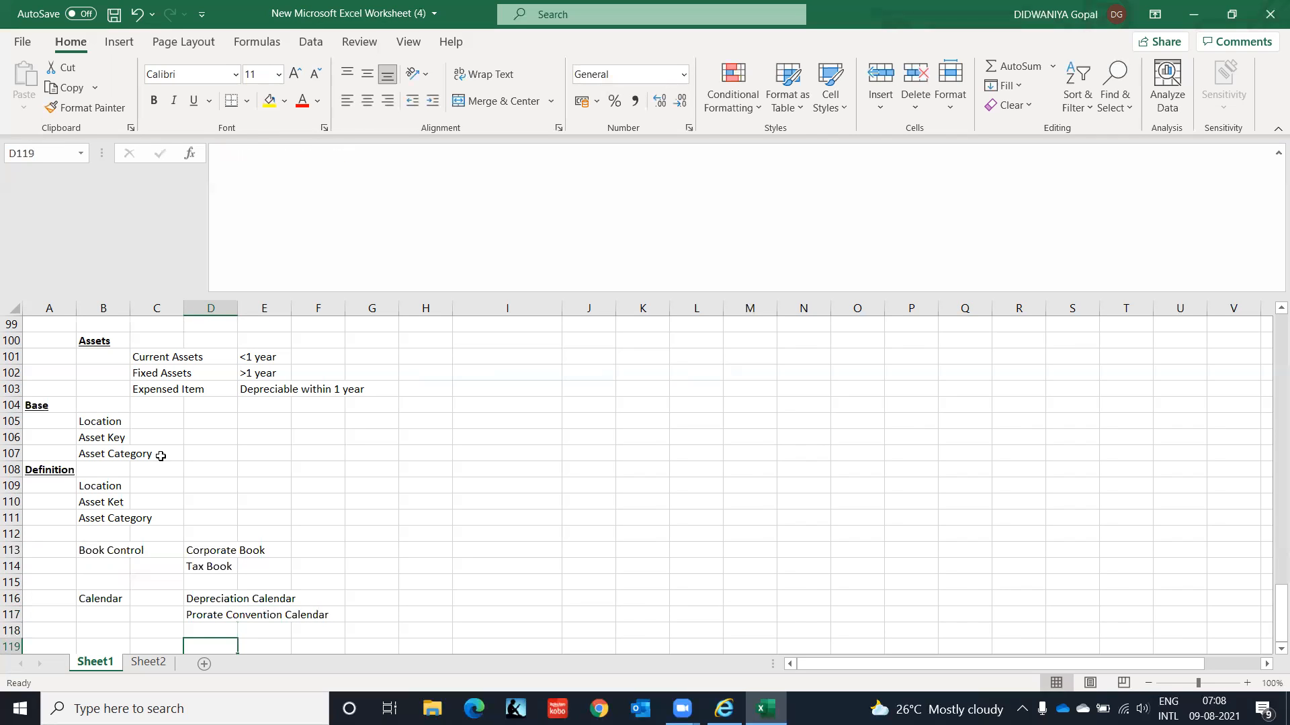
key("Left")
key("Left")
key("Left")
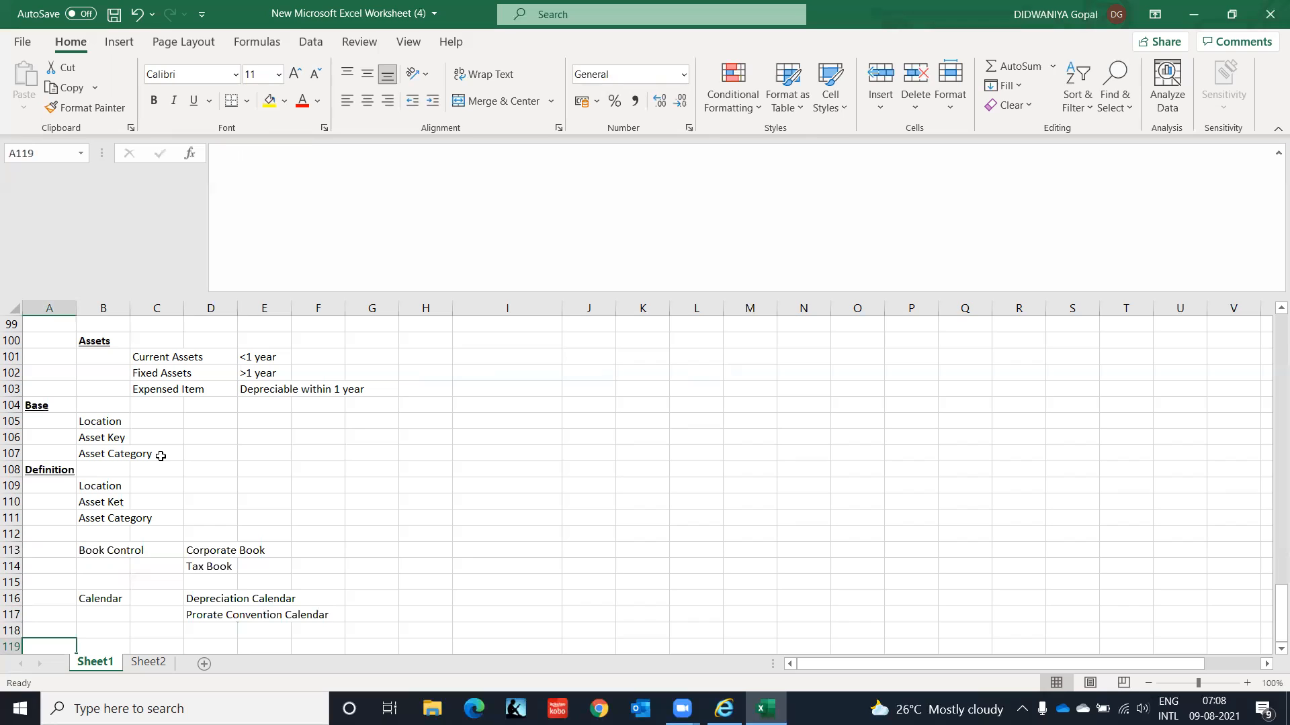
key("Right")
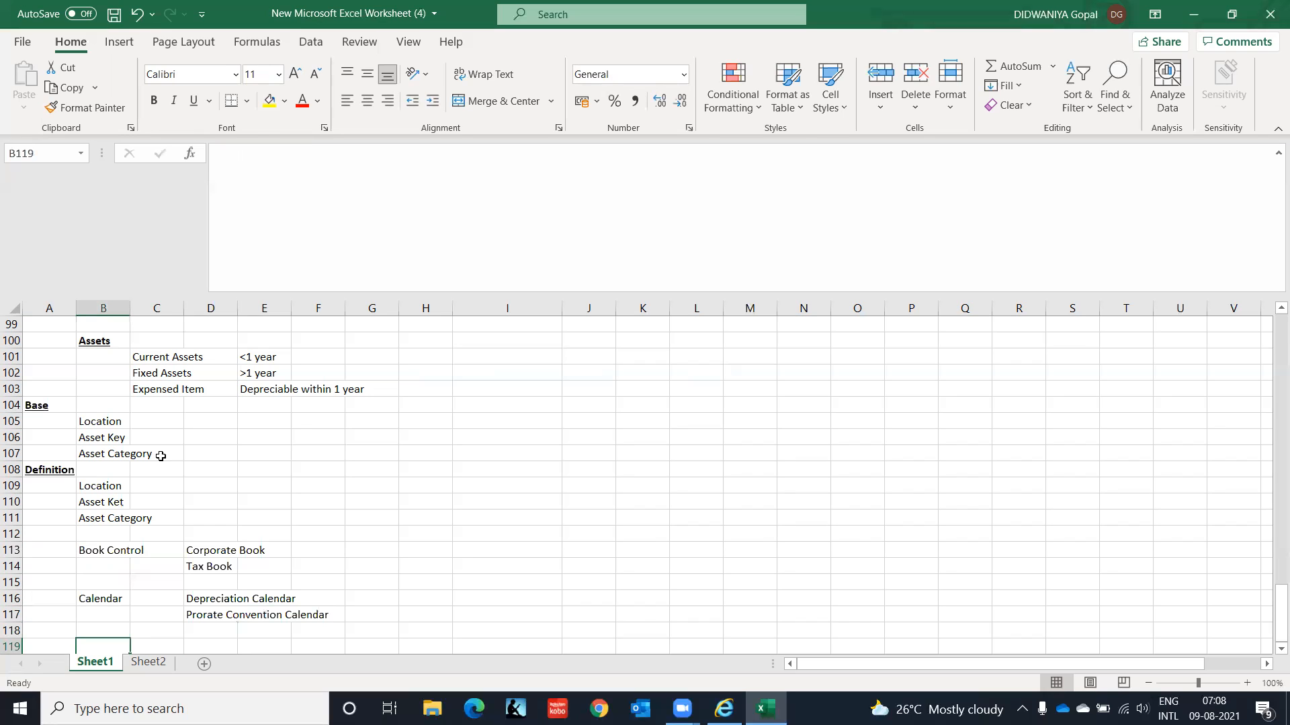
type("Asset")
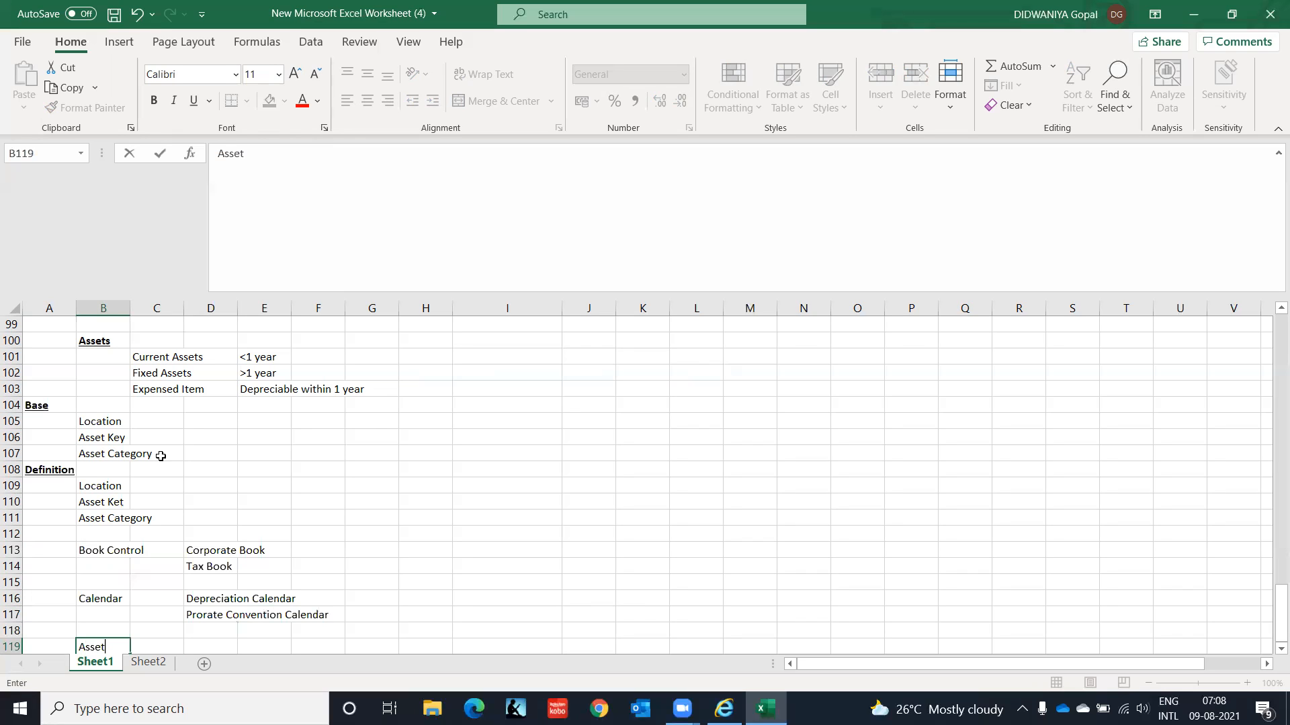
type(" Category")
key("Return")
key("Up")
key("Up")
key("Down")
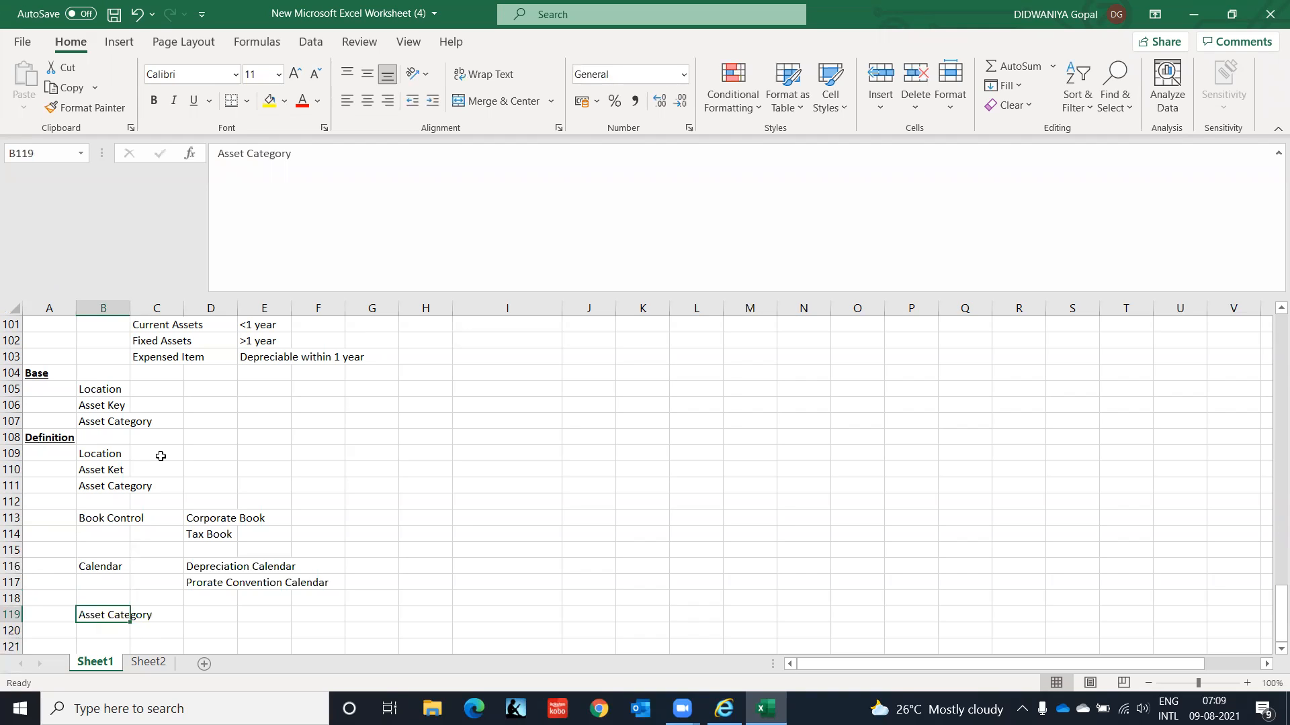
- Review the Definition section's entries in column B, from Asset Category in B119 back up to Location in B109
key("Up")
key("Up")
key("Up")
key("Up")
key("Up")
key("Up")
key("Up")
key("Up")
key("Up")
key("Up")
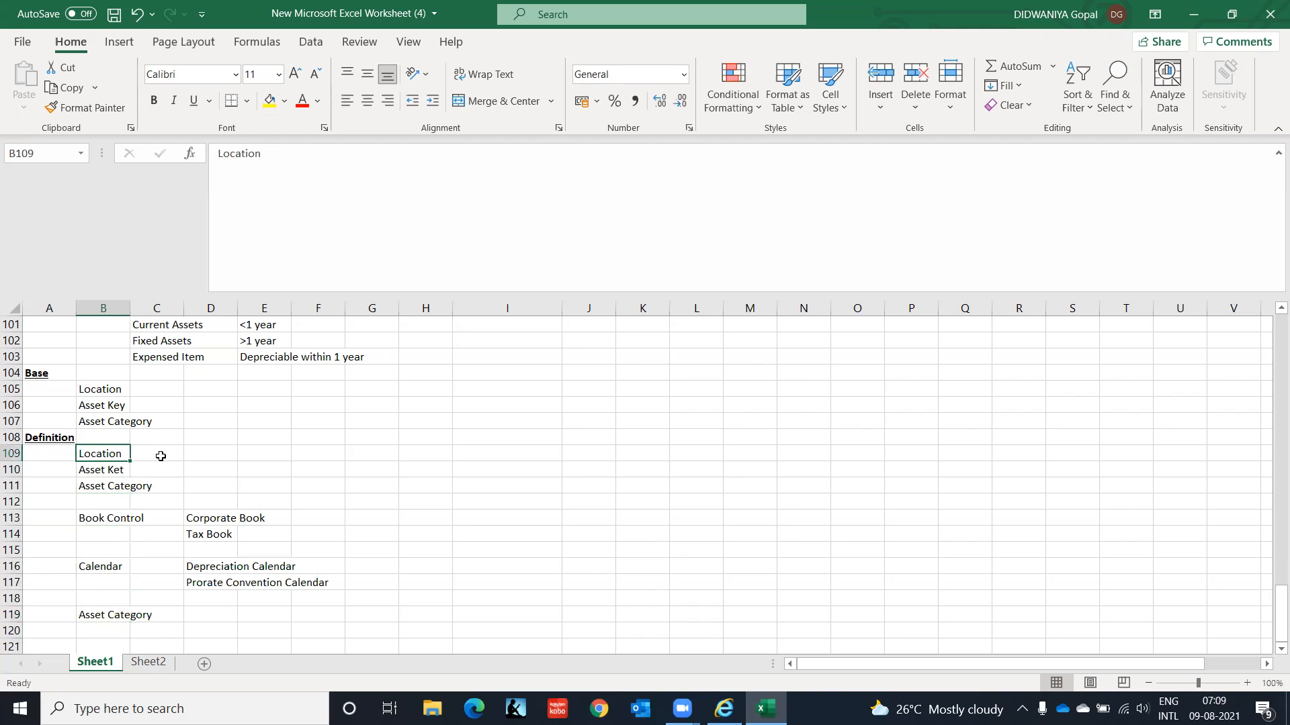
key("Down")
key("Down")
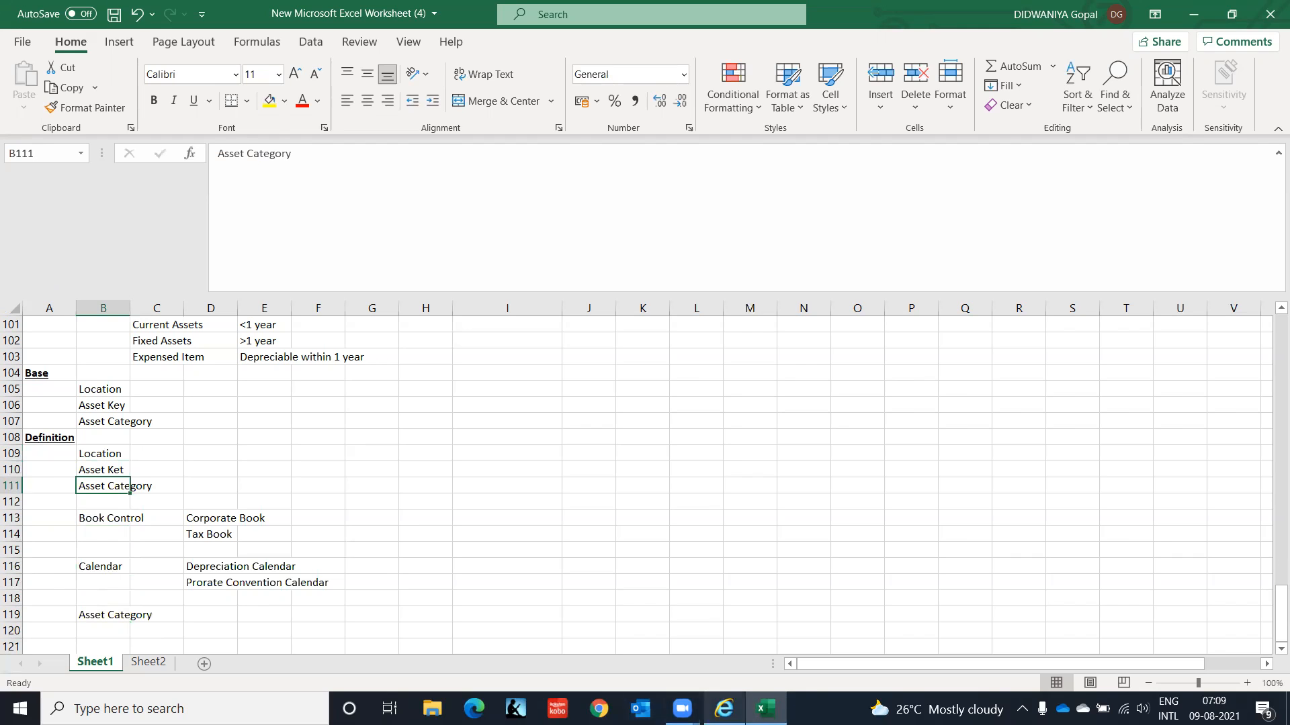
- Switch to Oracle E-Business Suite in Internet Explorer and expand the FA Super User, IT India responsibility
left_click(723, 708)
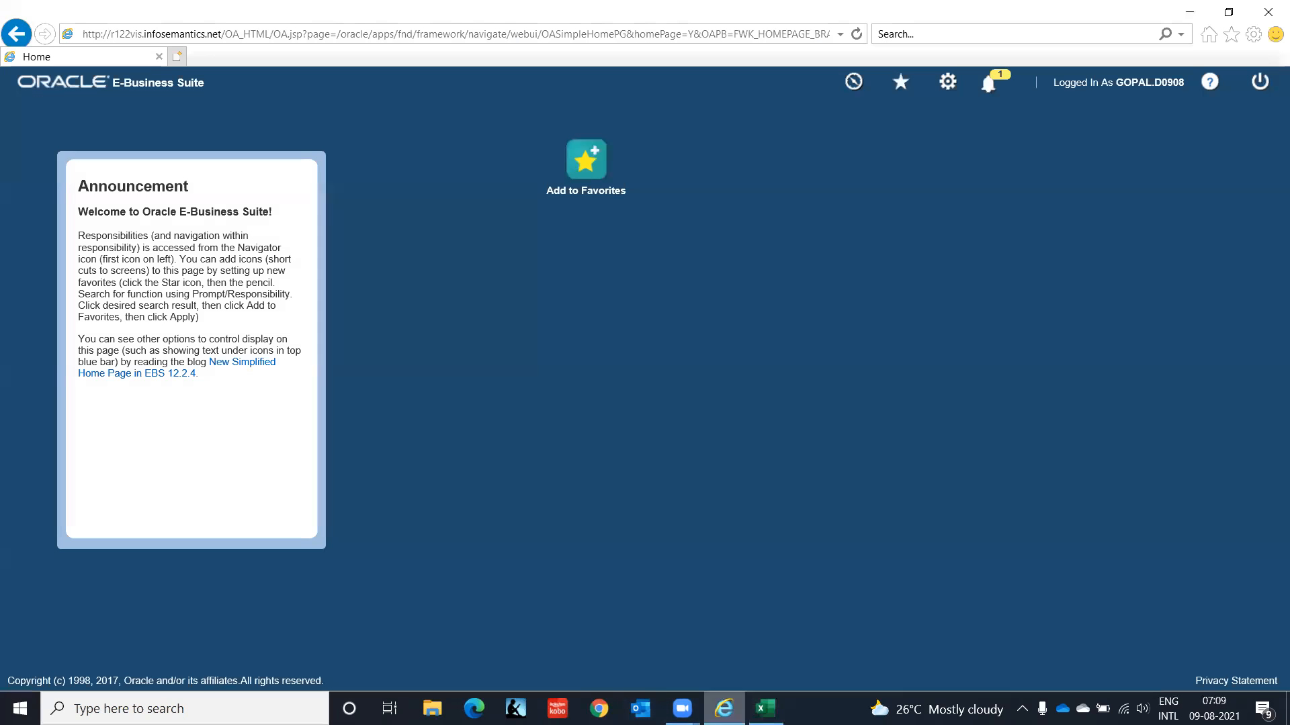
left_click(857, 81)
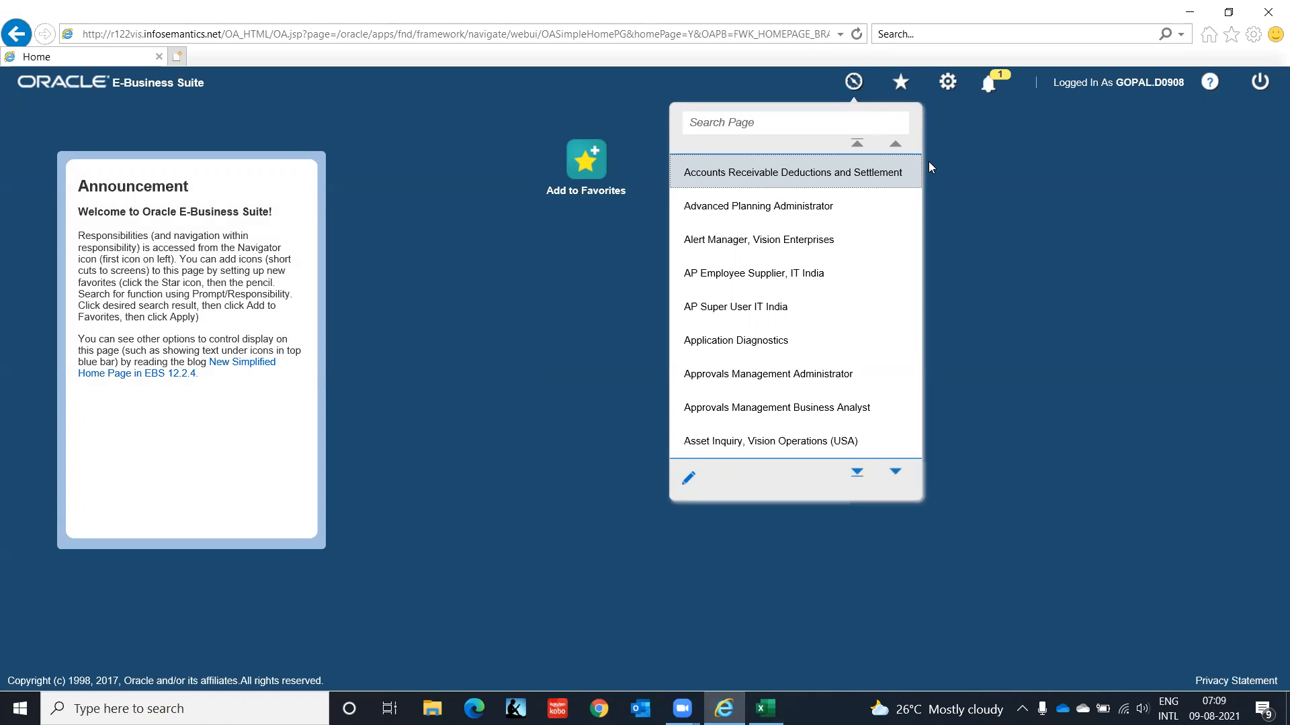
left_click(890, 472)
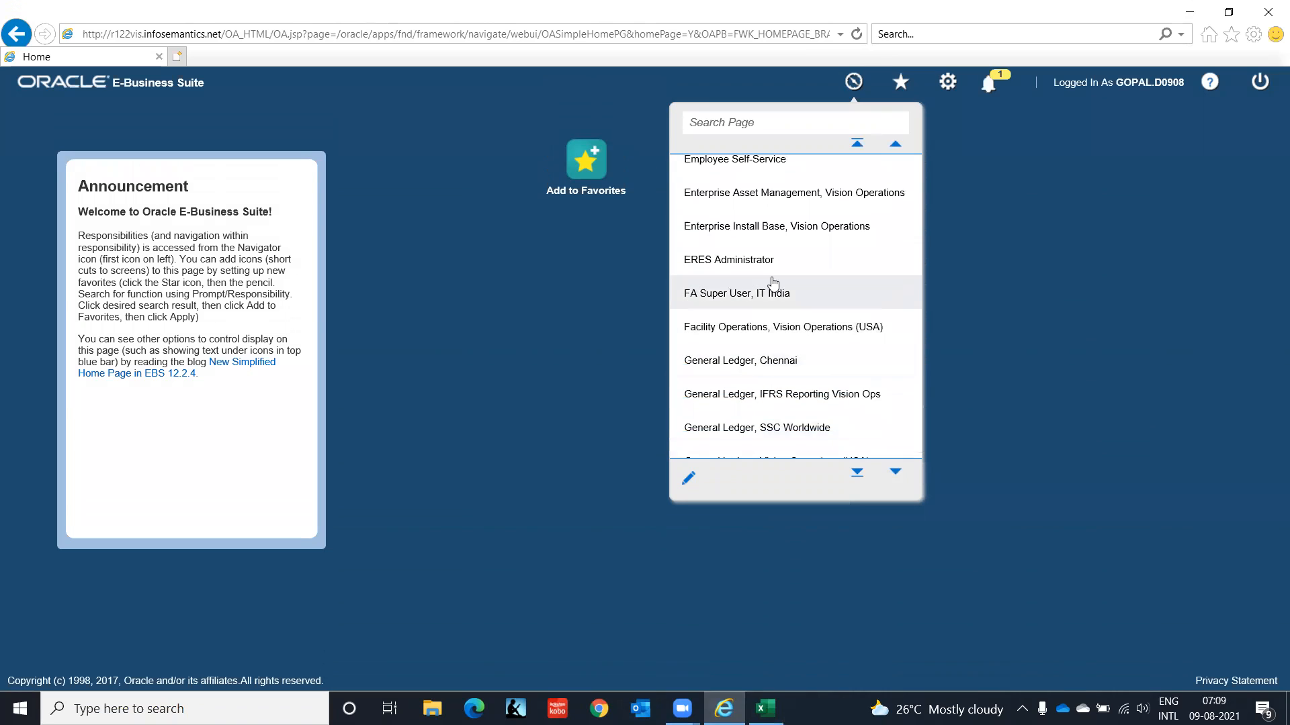
left_click(760, 301)
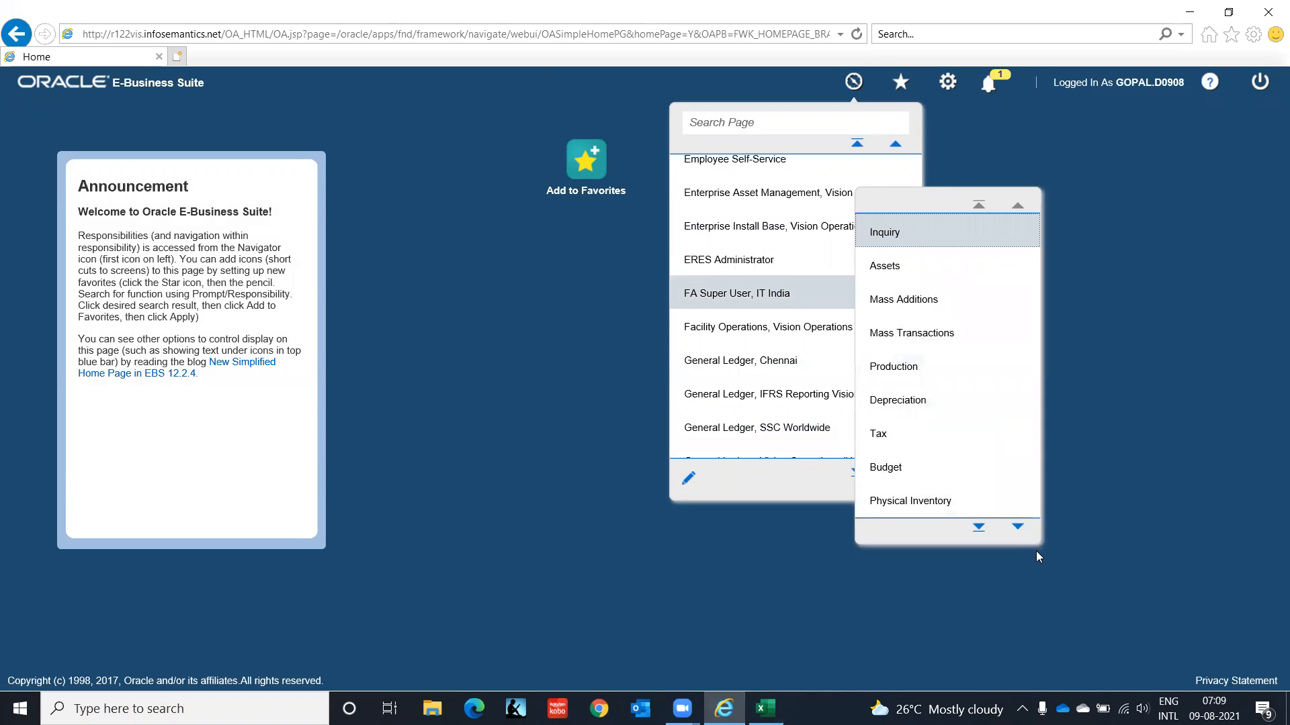
- Launch the Book Controls form from the Asset System setup, accepting the security risk to run the application
left_click(1015, 524)
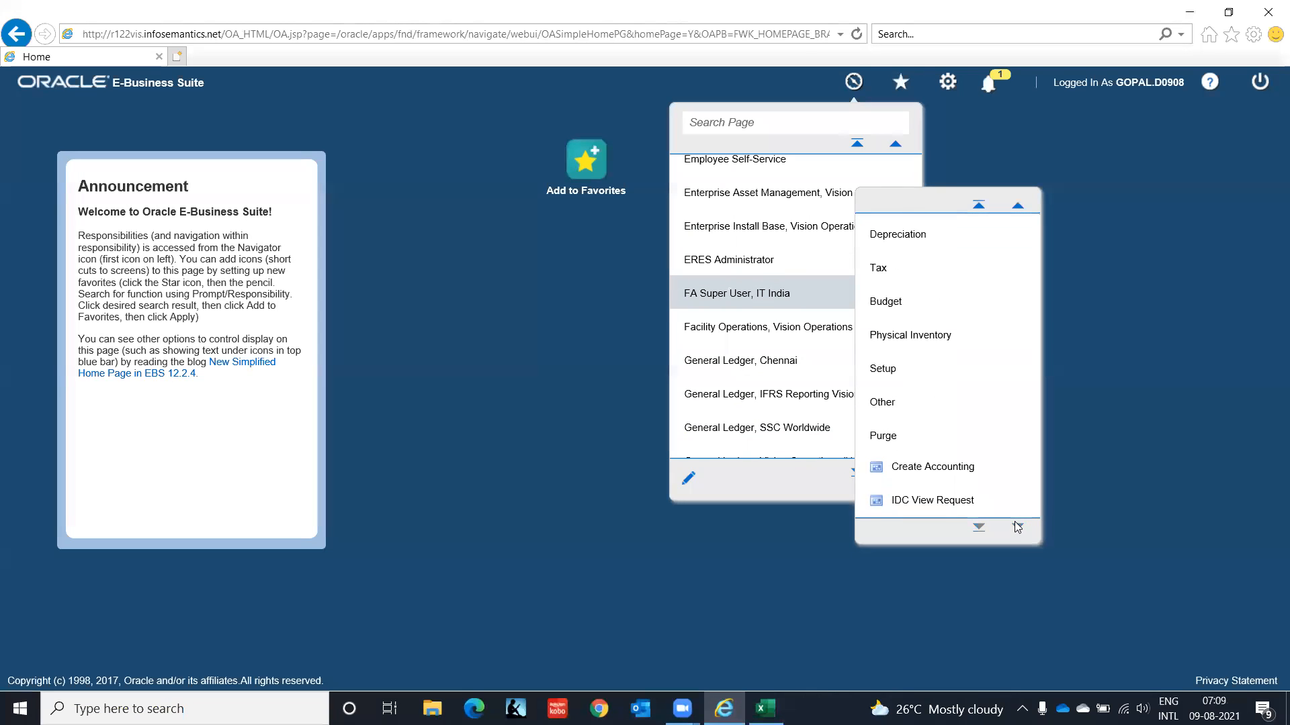
left_click(900, 373)
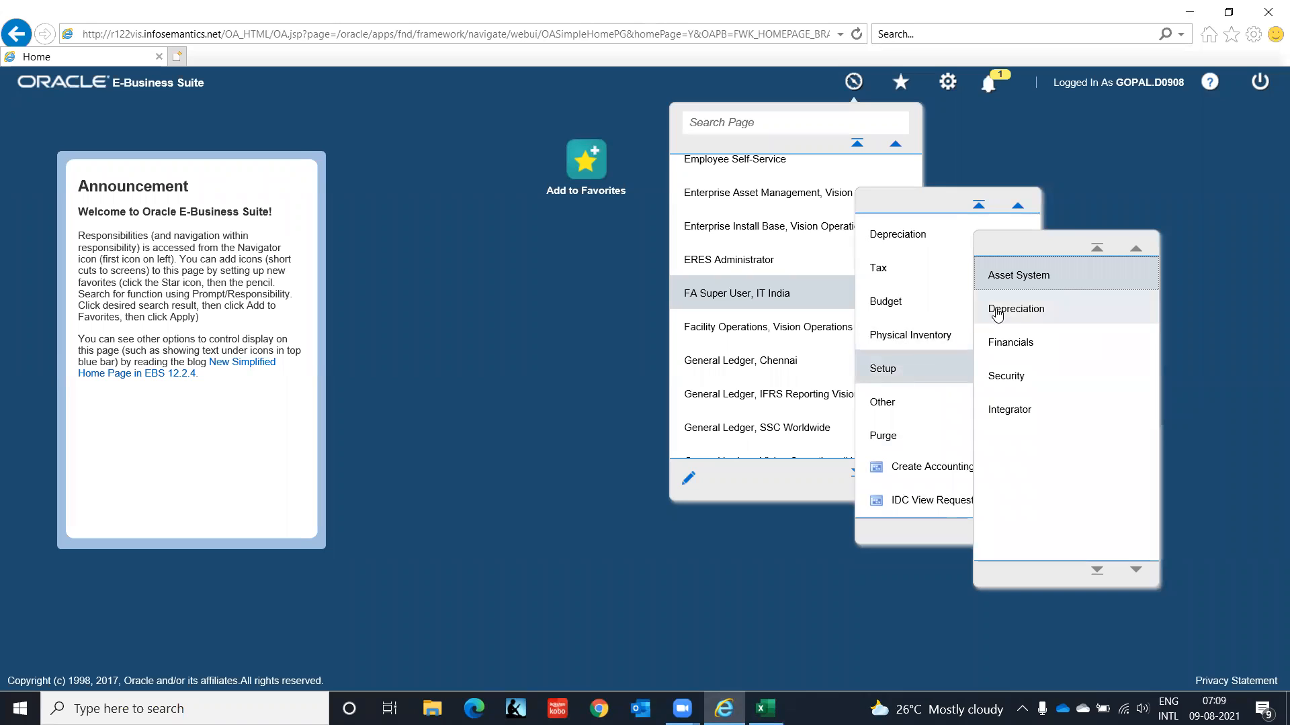
left_click(1051, 278)
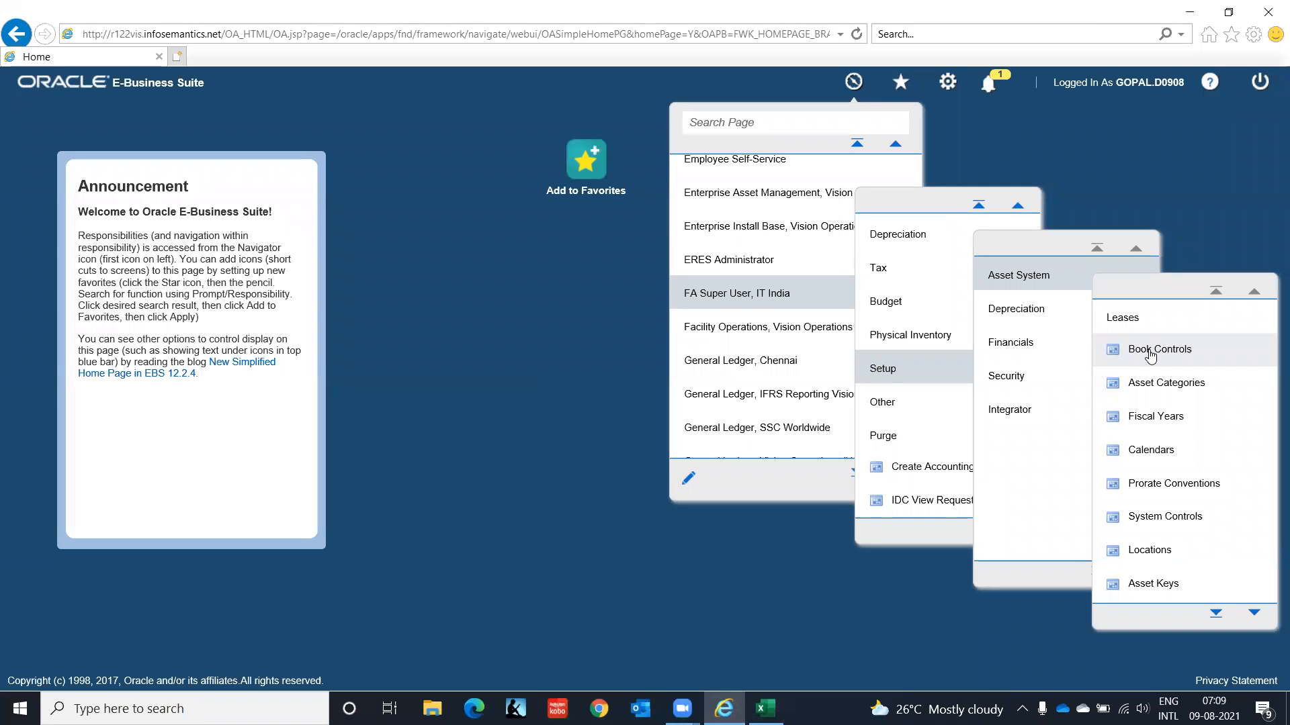
left_click(542, 429)
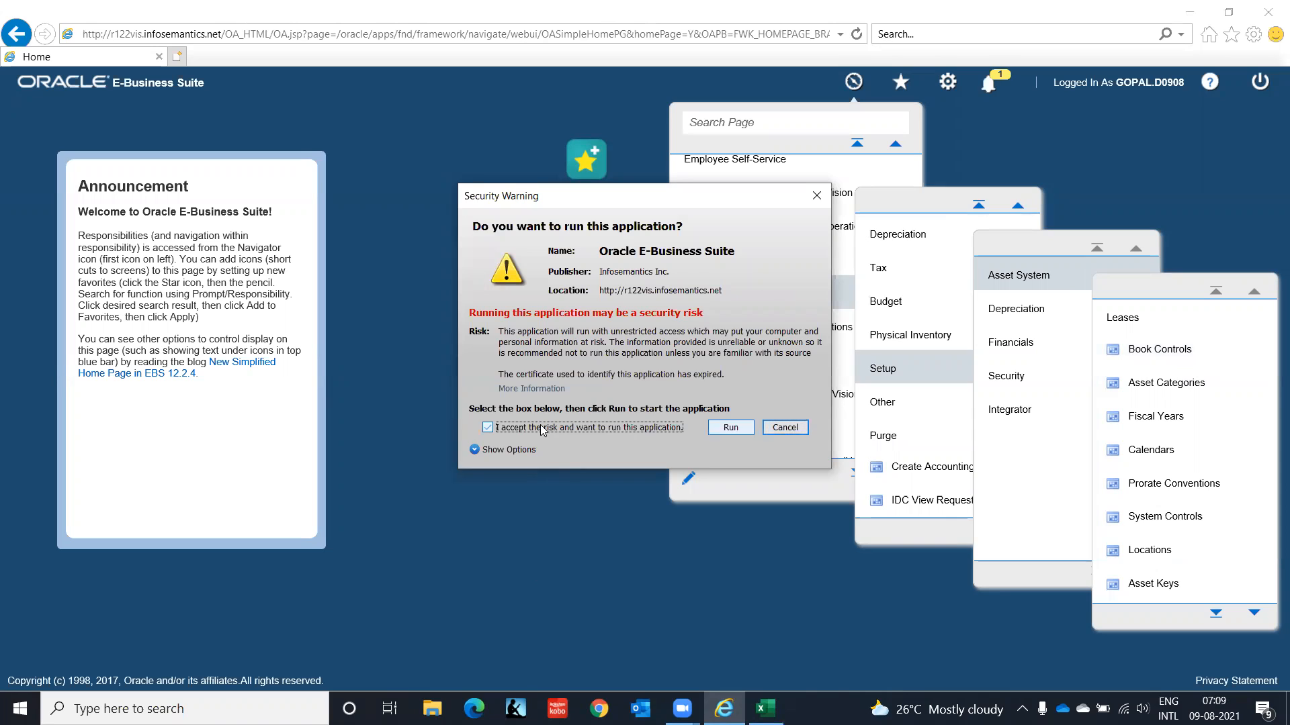
left_click(731, 429)
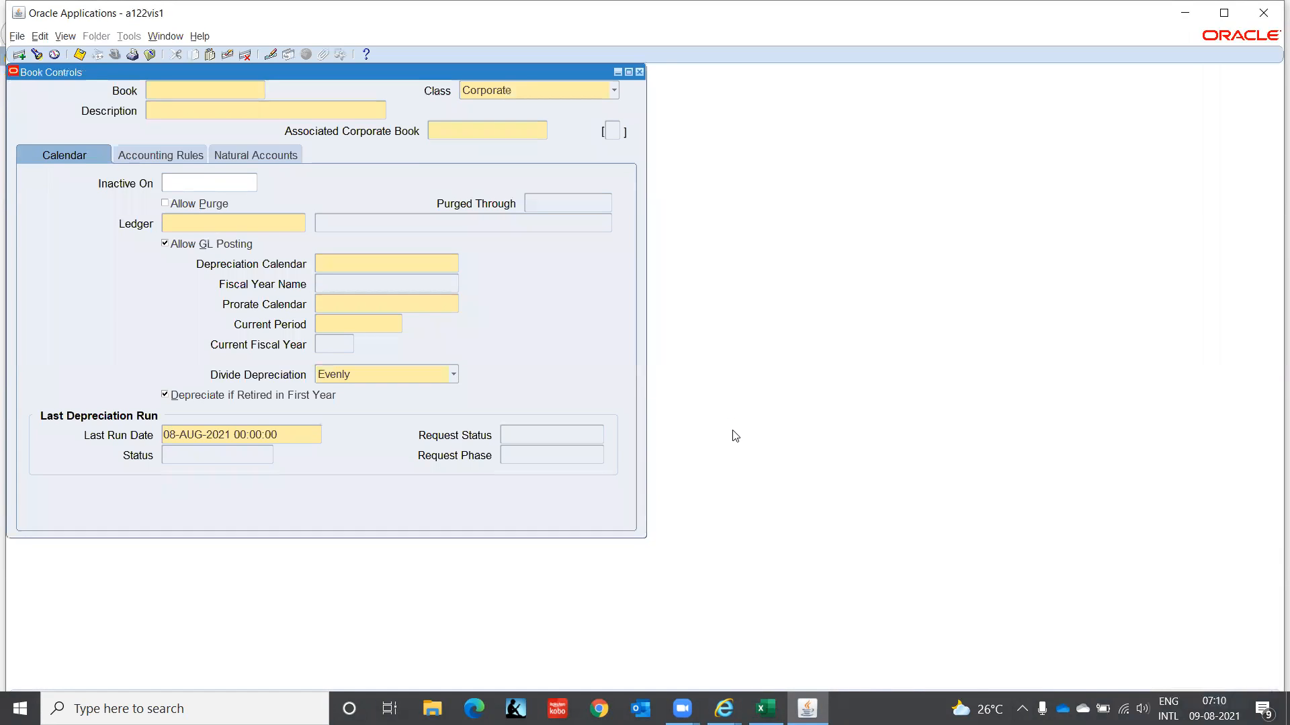
- Close the Book Controls form and expand the Financials flexfields functions under Setup
left_click(640, 72)
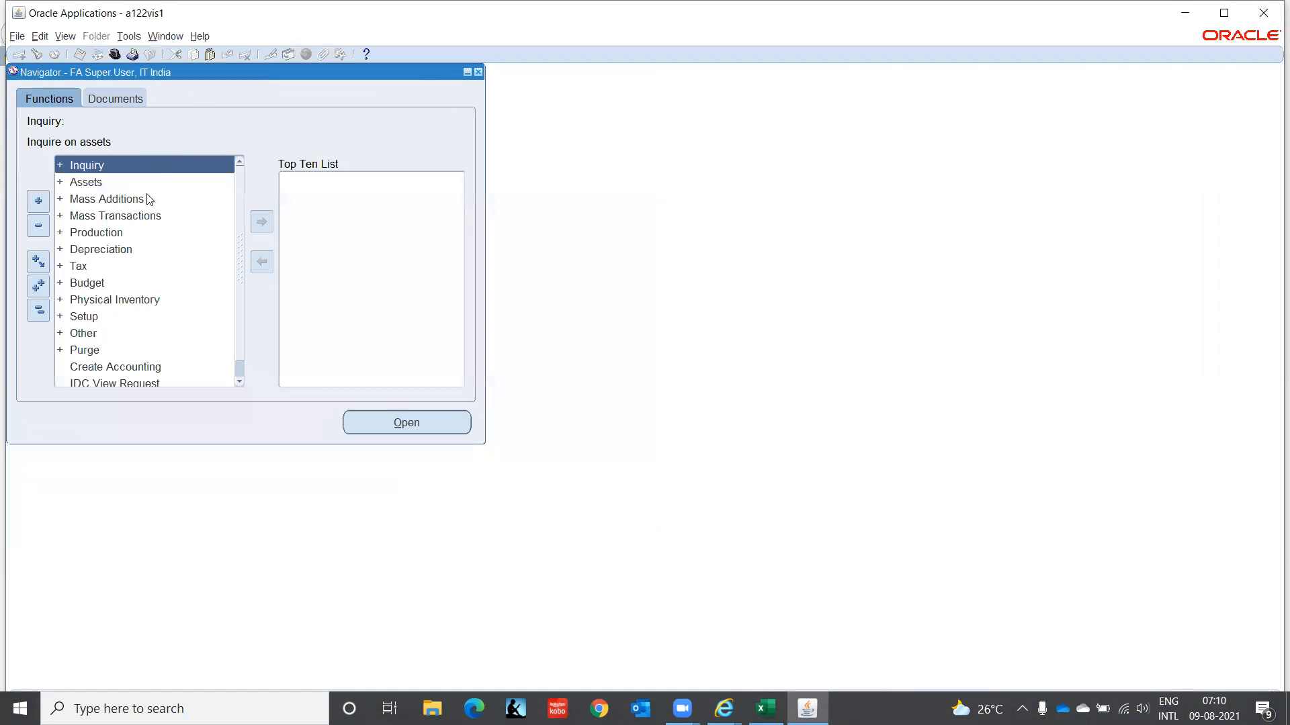
left_click(89, 317)
double_click(88, 317)
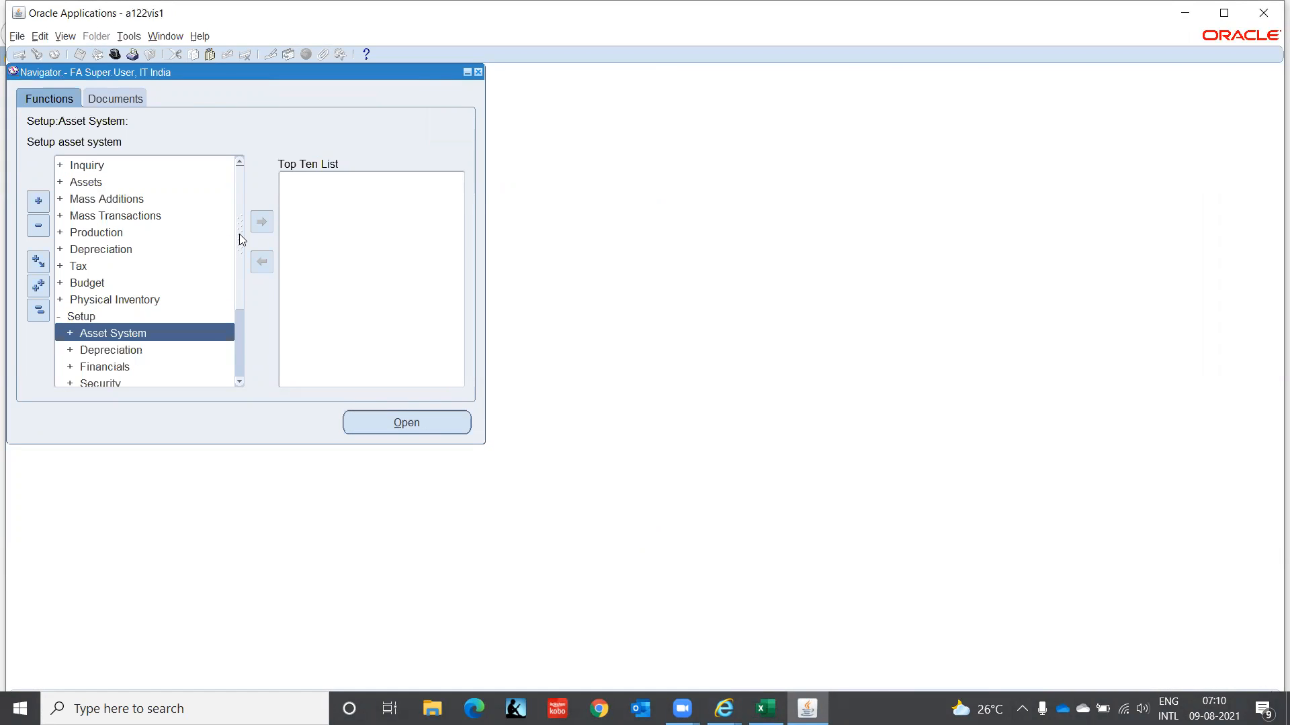
scroll(234, 269, "down", 5)
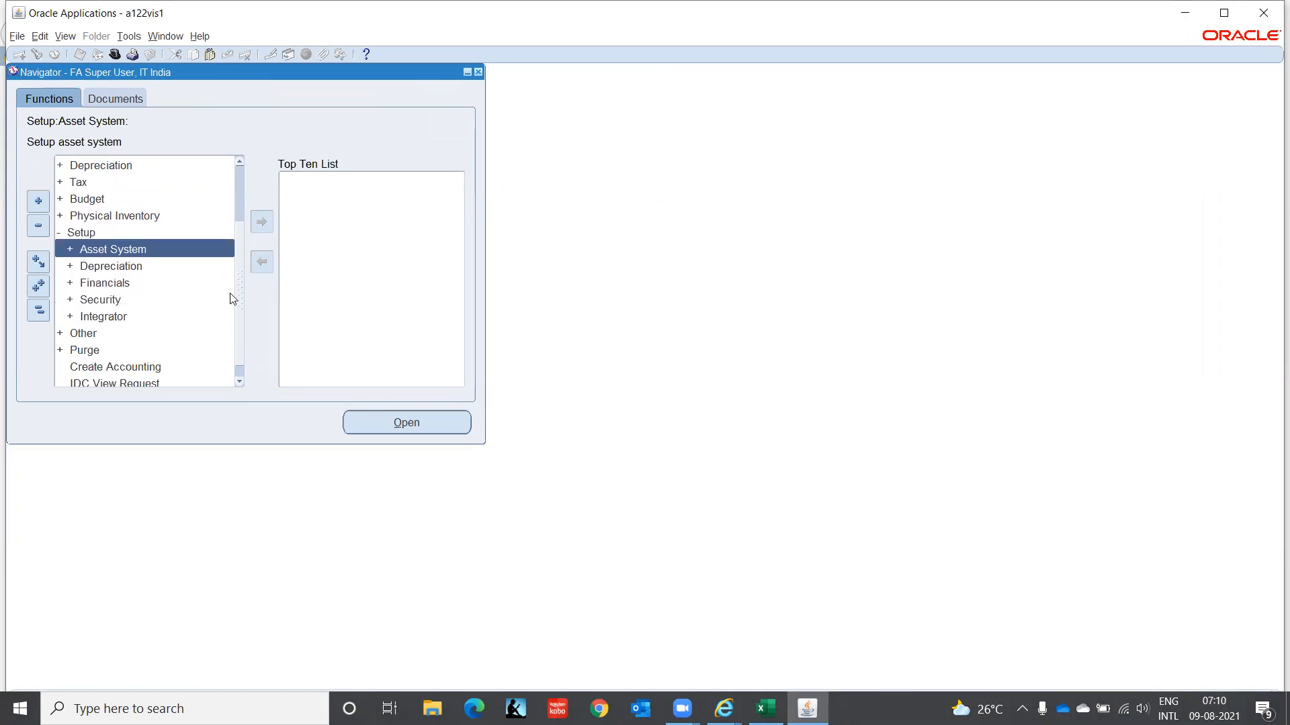
left_click(117, 286)
double_click(118, 286)
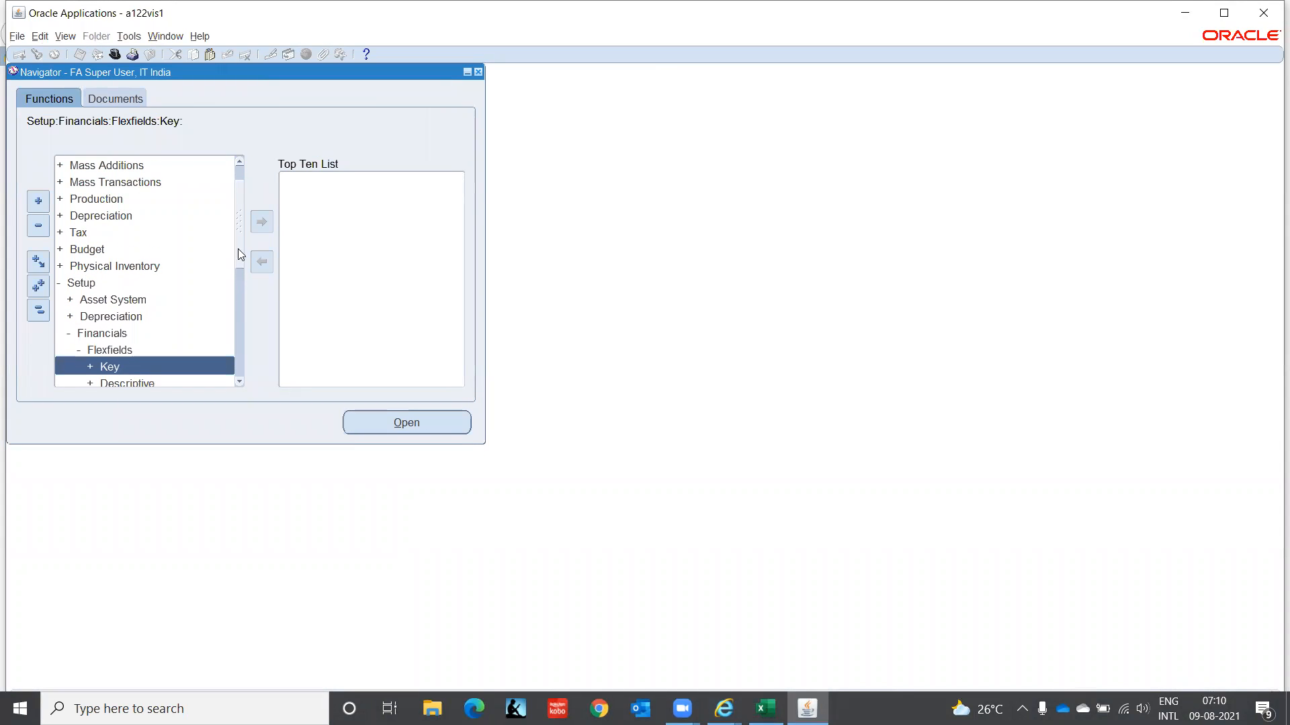
- Expand the Key flexfield functions and open the Key Flexfield Segments form
scroll(237, 278, "down", 2)
key("Return")
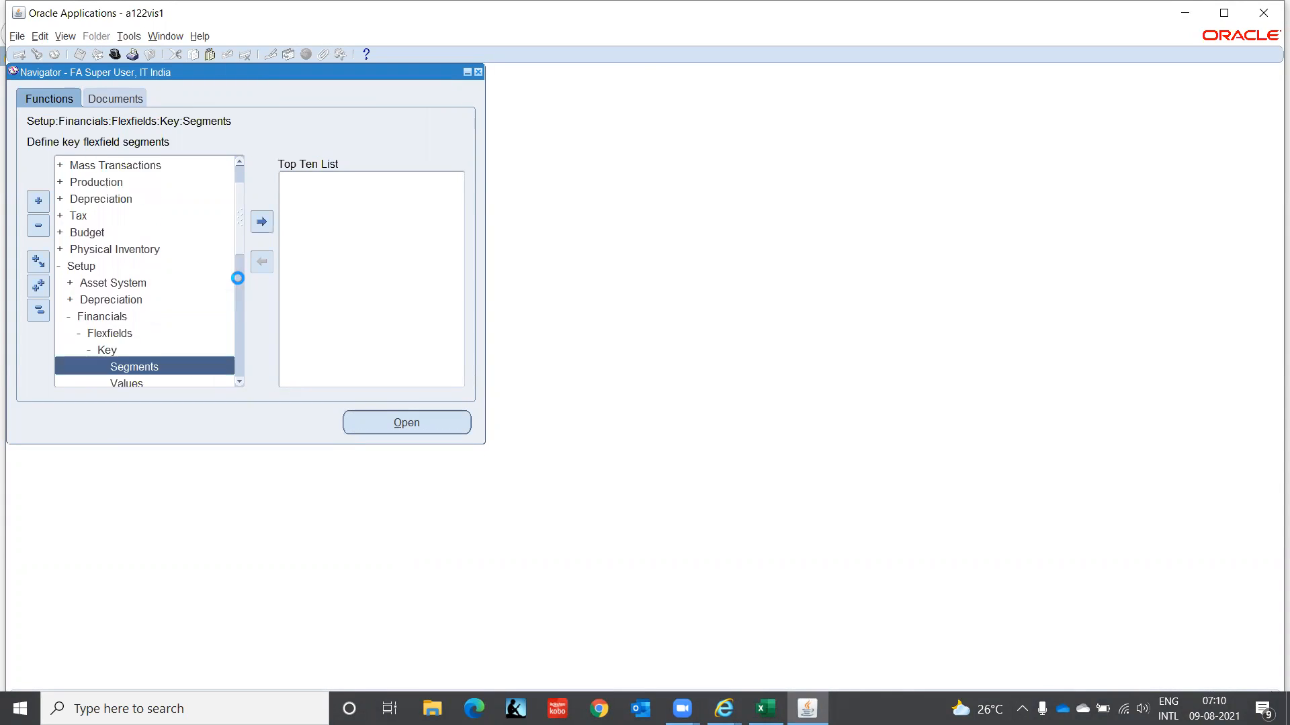
key("Down")
key("Down")
key("Down")
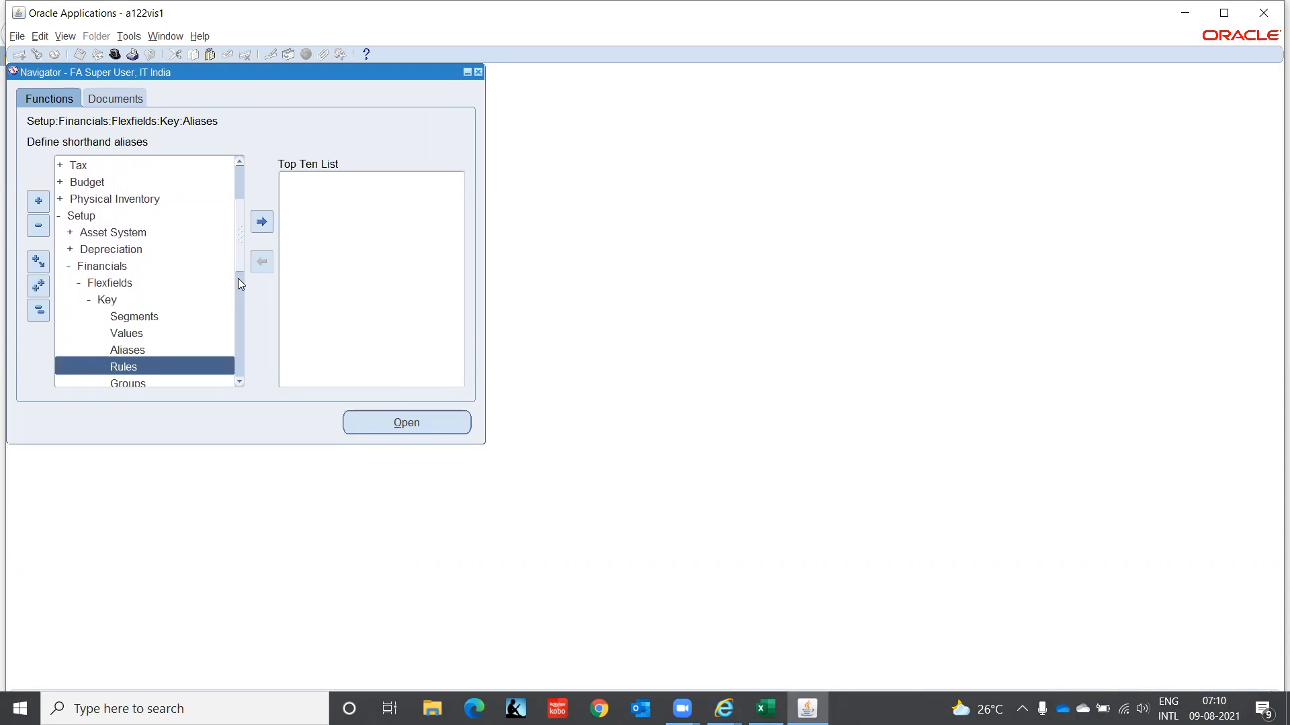
key("Up")
key("Up")
key("Up")
key("Return")
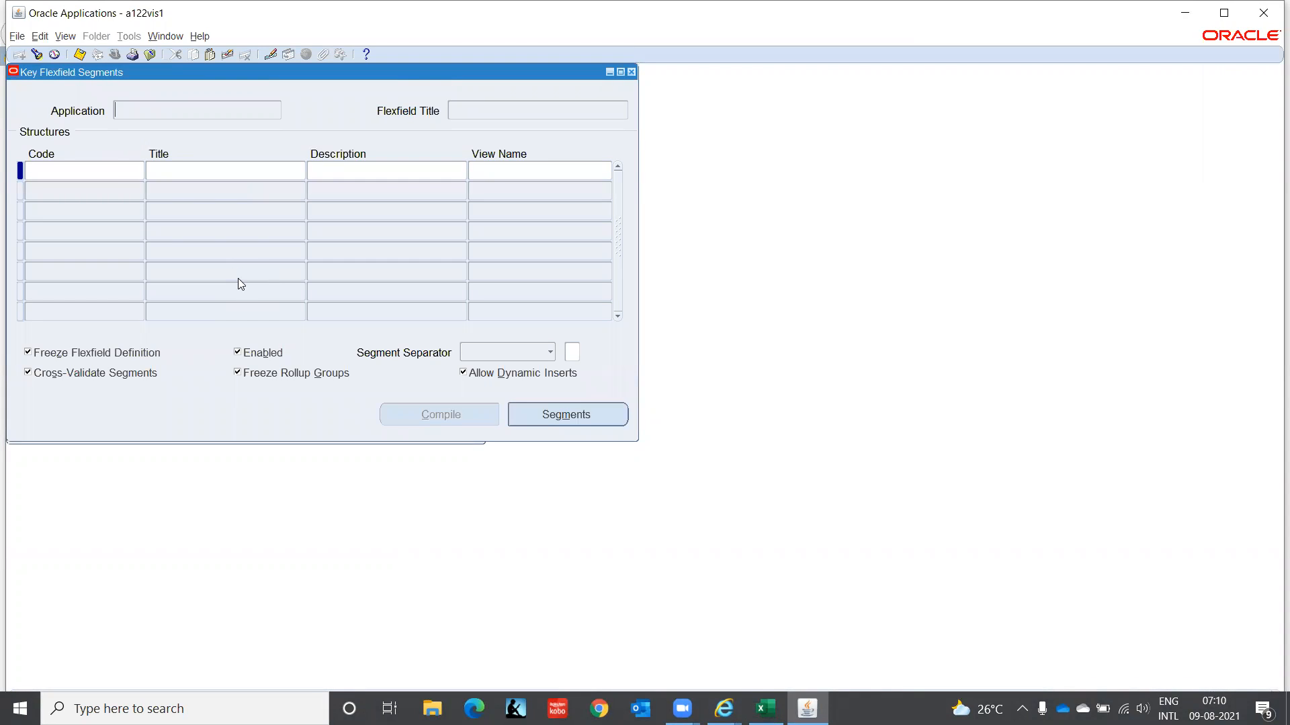
- Query the key flexfields whose application matches Asset%
key("F11")
type("Assets")
key("BackSpace")
type("%")
key("ctrl+F11")
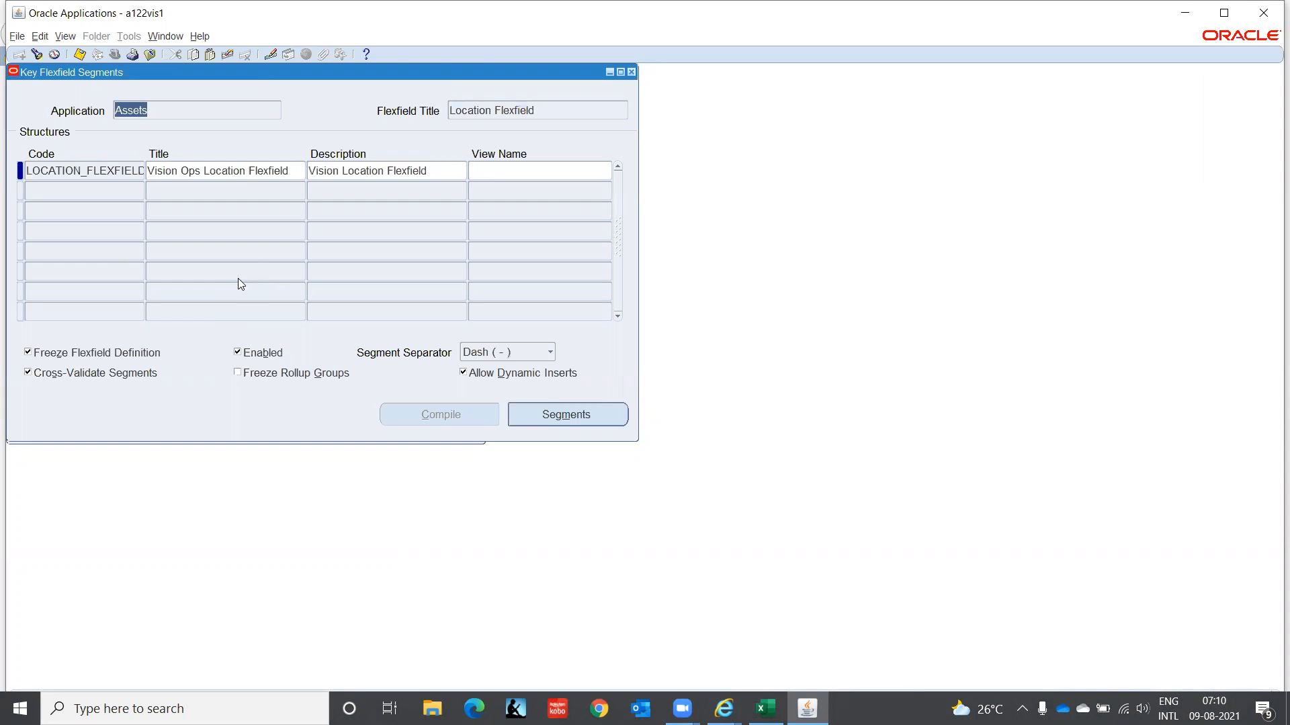
- View the segments summary of the Vision Ops Location Flexfield structure, then close it
left_click(125, 170)
left_click(554, 415)
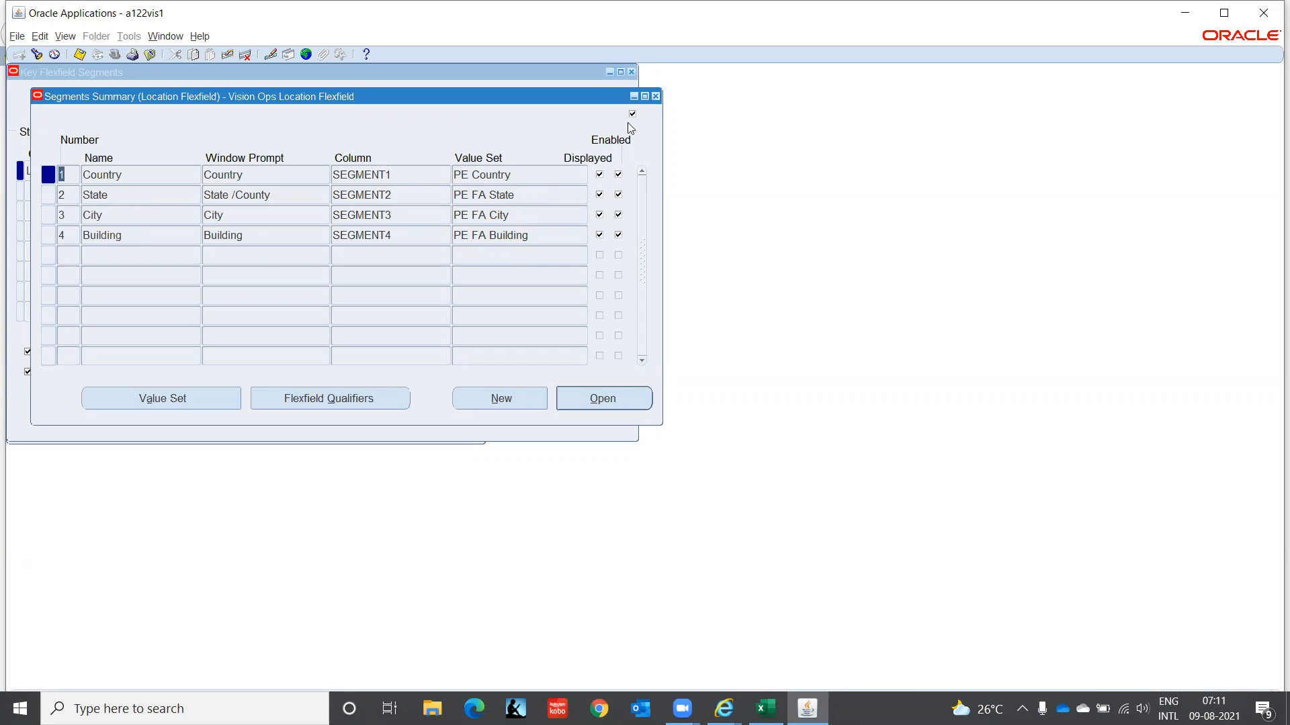
left_click(656, 98)
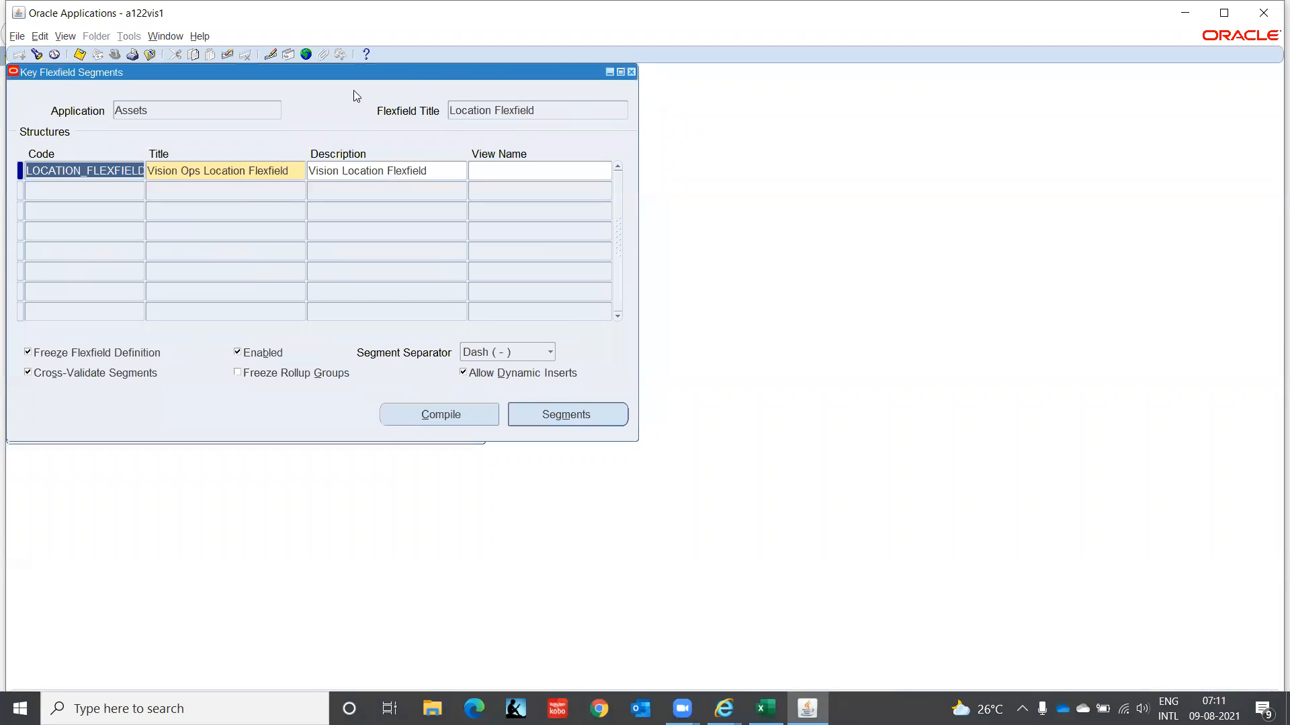
- Go to the Category Flexfield record and view the segments of its Vision Category Flexfield structure
left_click(185, 110)
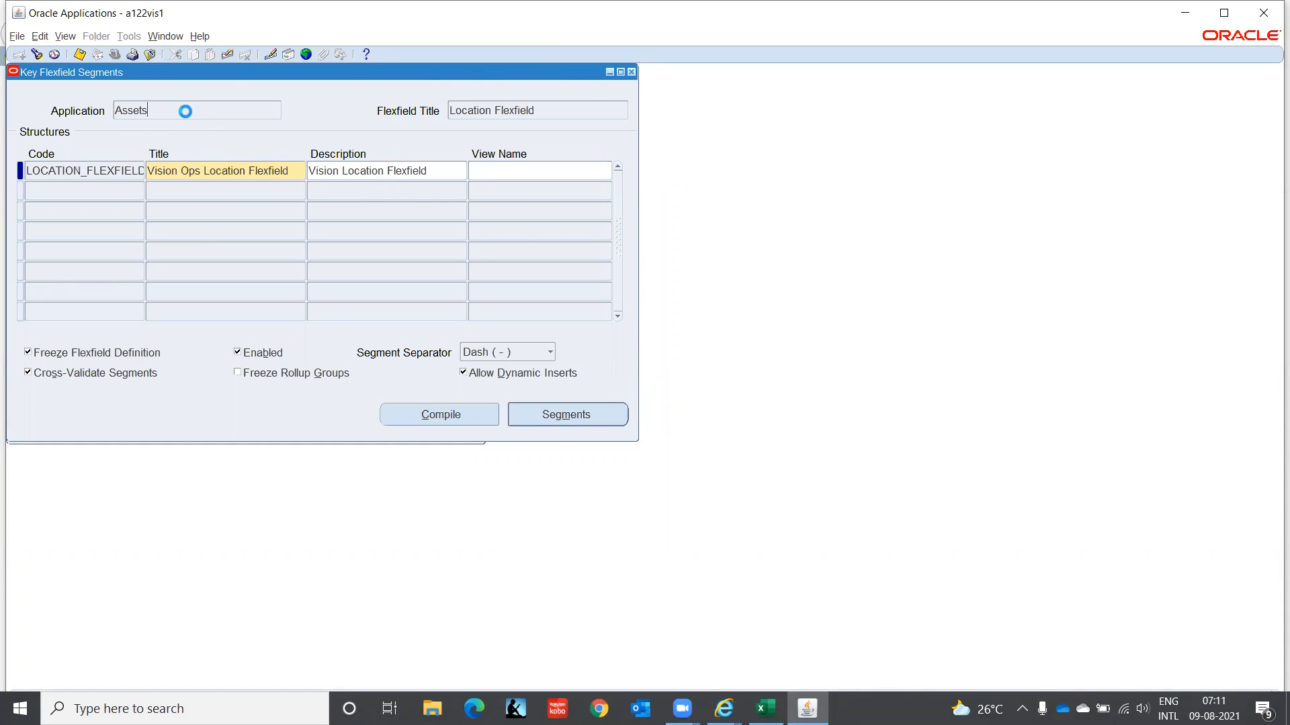
key("Down")
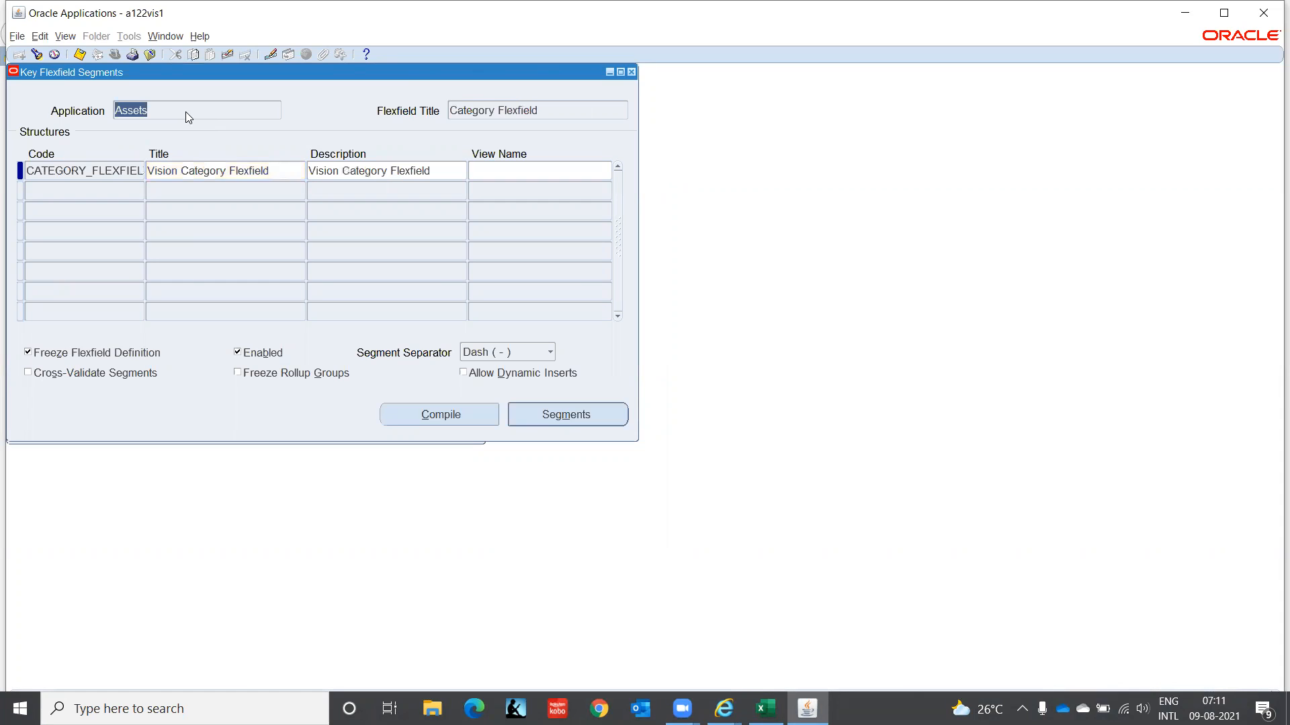
left_click(125, 172)
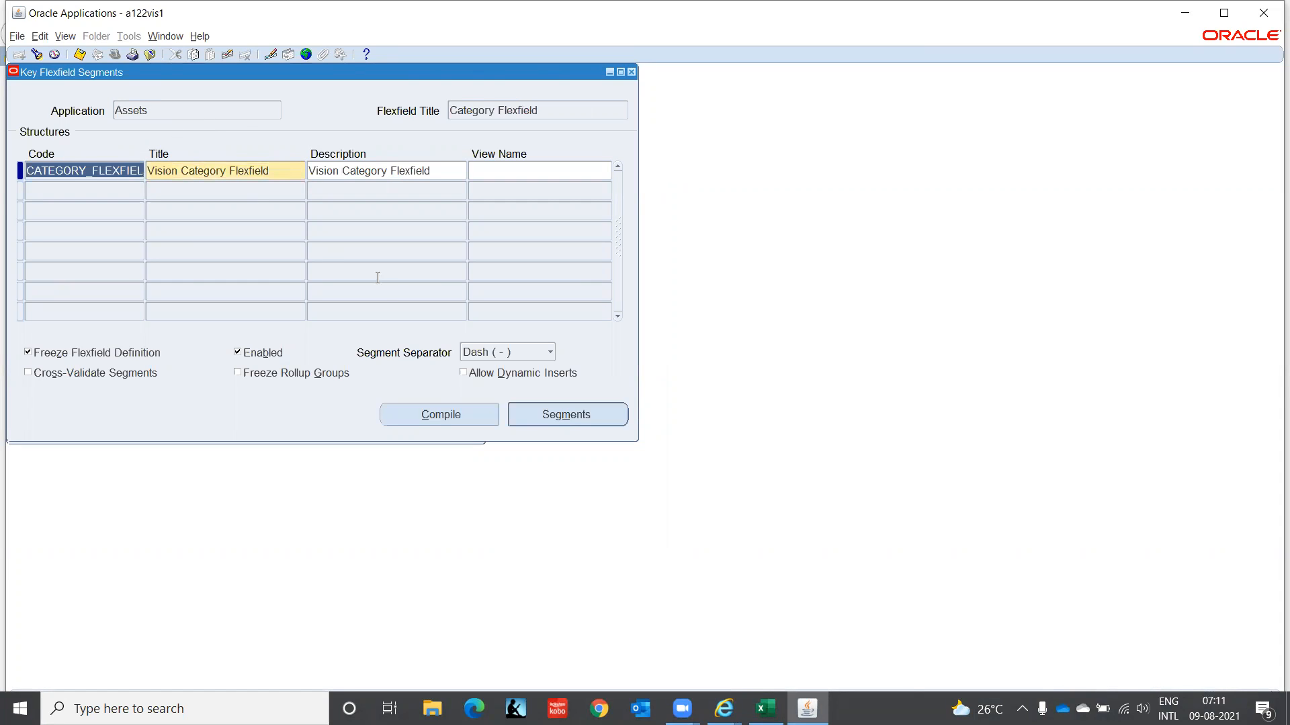
left_click(532, 413)
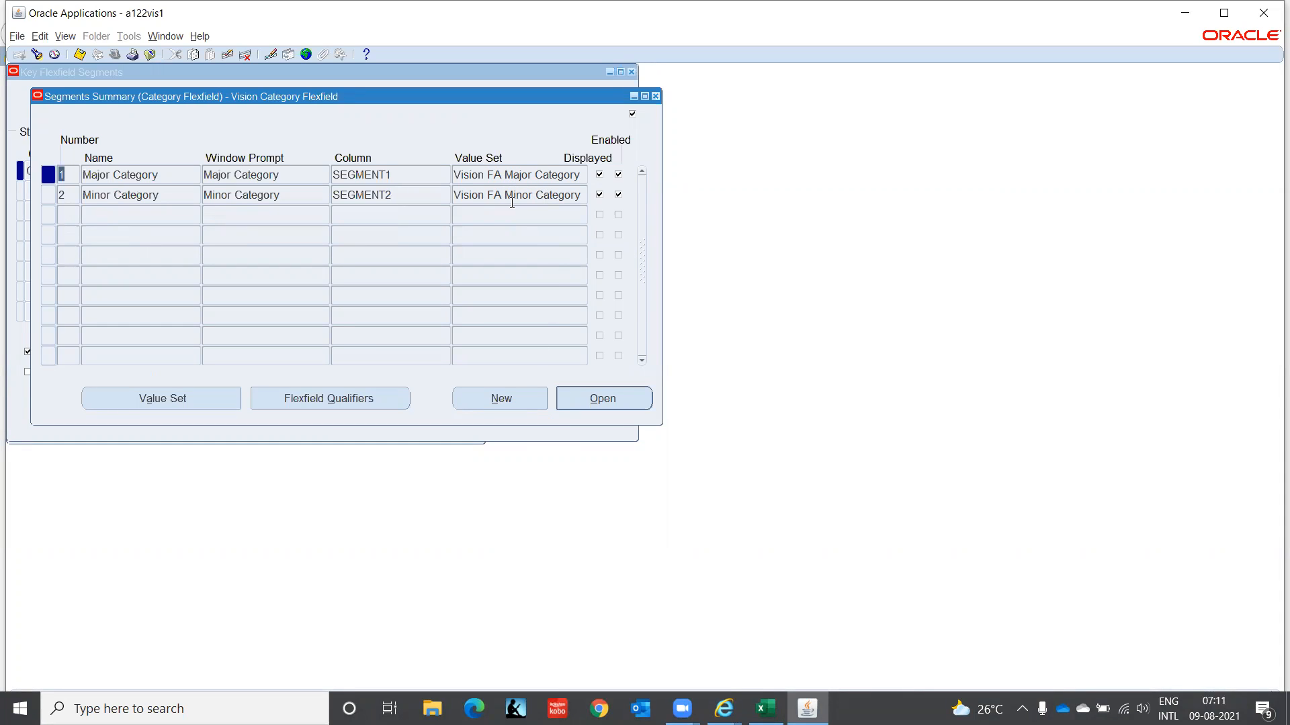
left_click(655, 96)
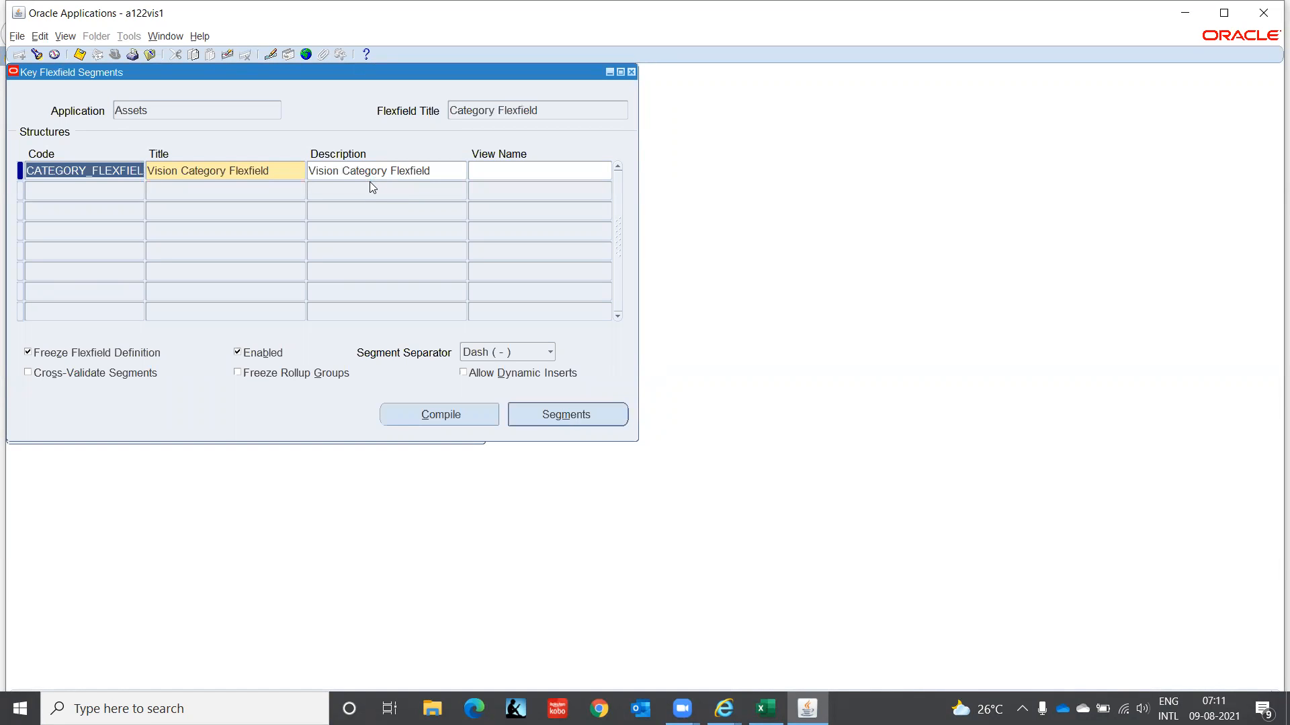
- Go to the Asset Key Flexfield record, view its structure's segments and close the summary
left_click(251, 107)
key("Down")
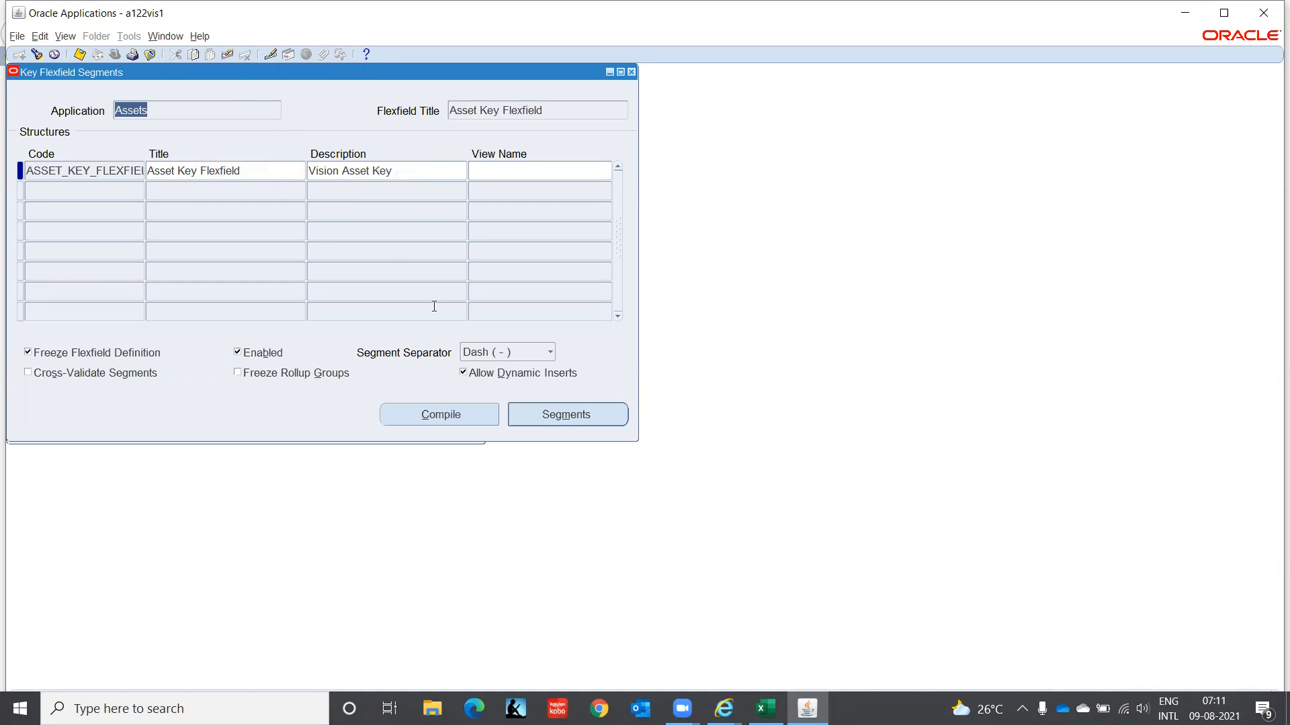
left_click(123, 171)
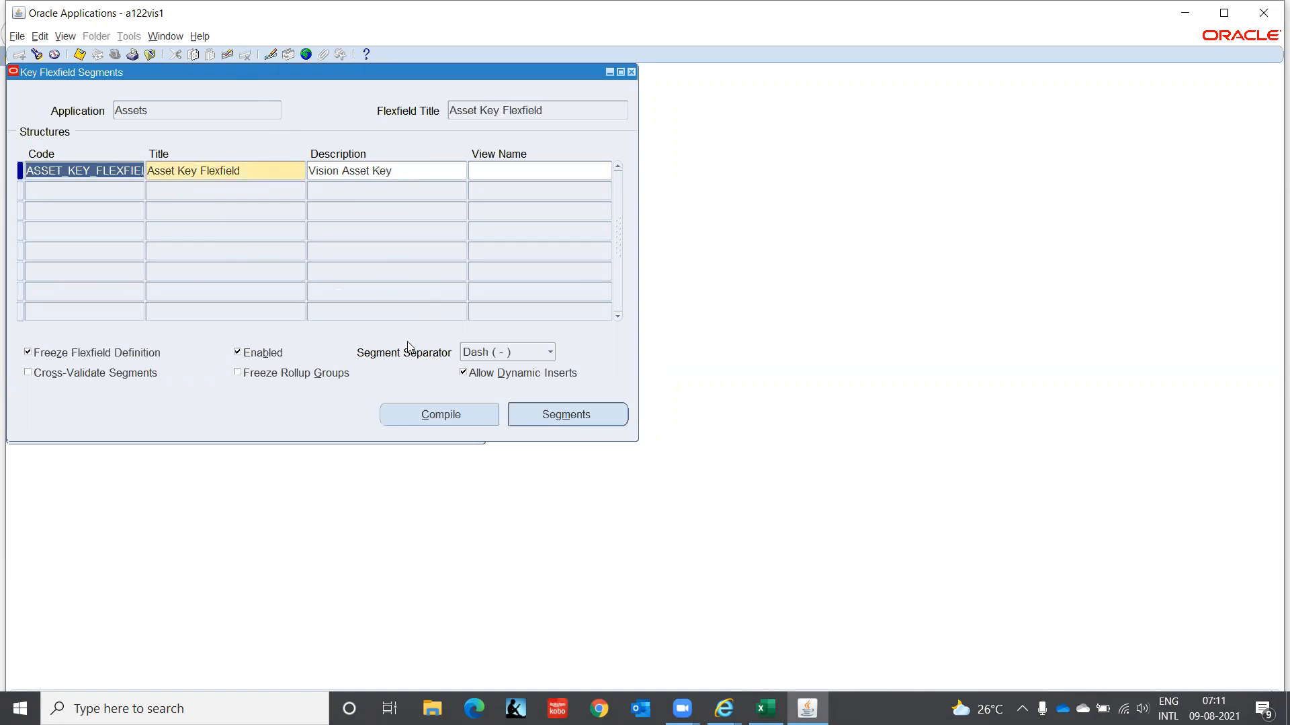
left_click(576, 419)
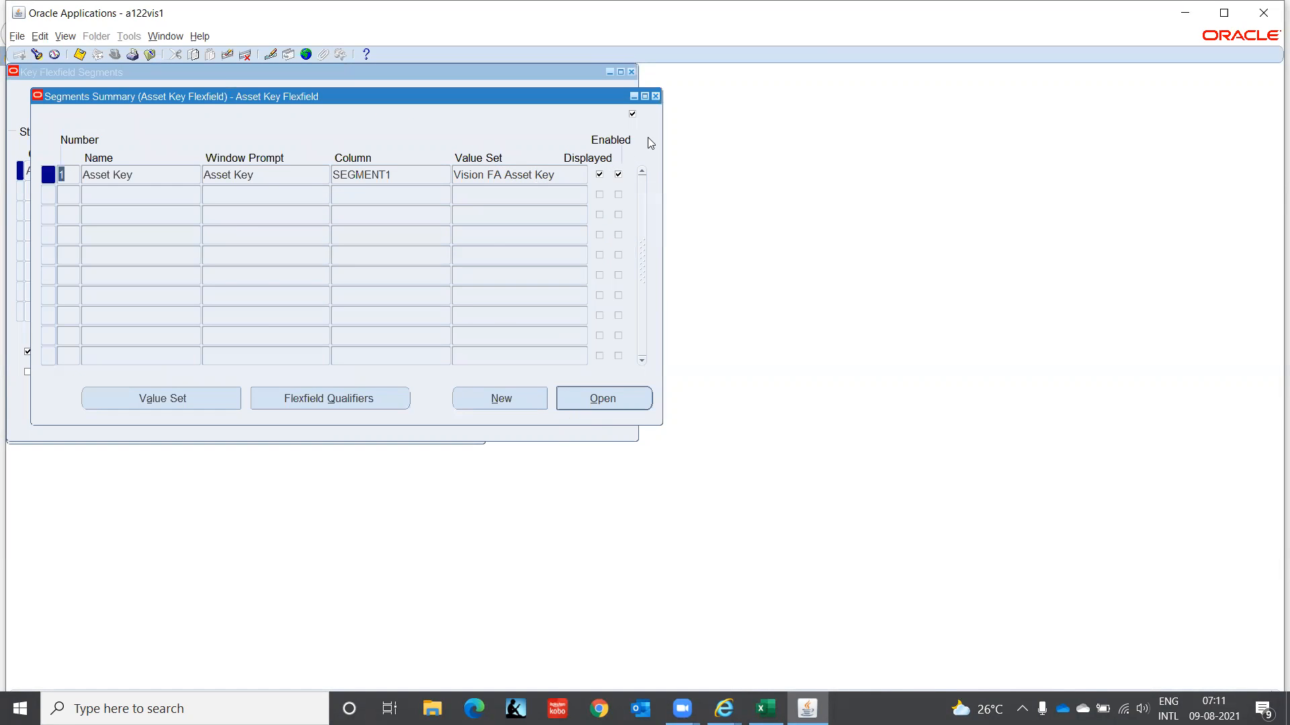
left_click(656, 96)
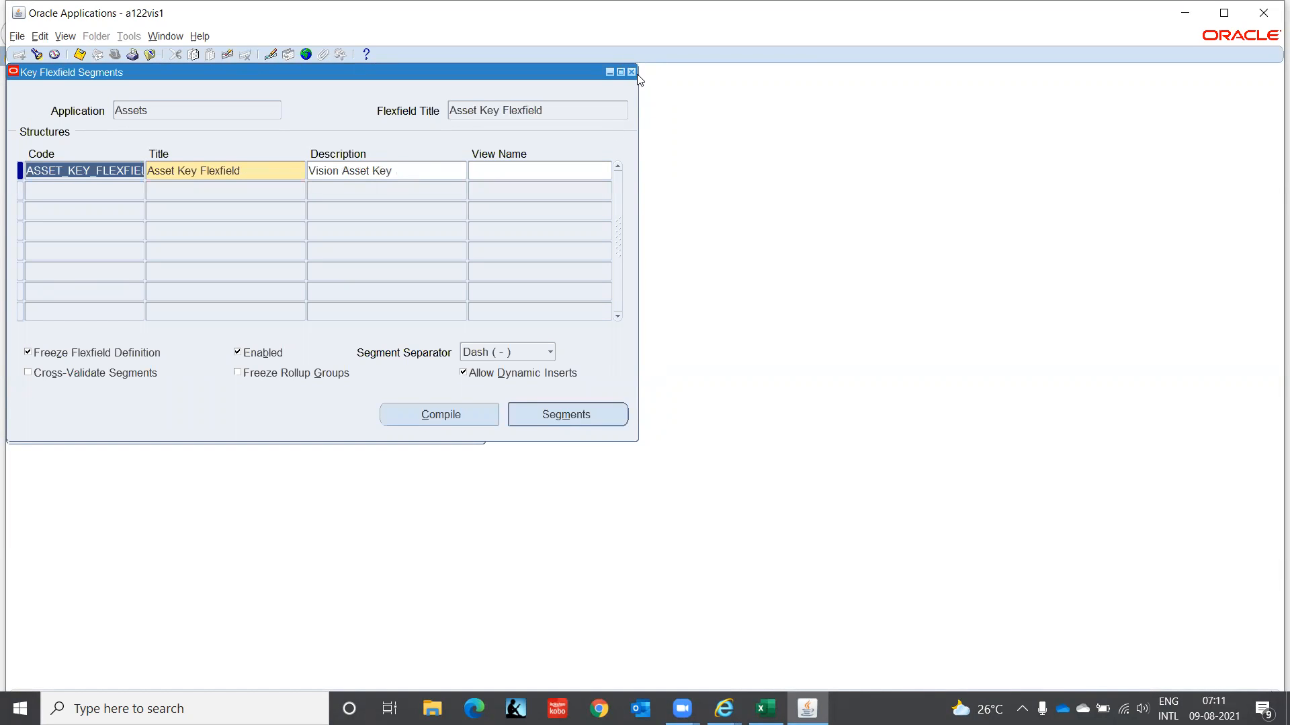
- Close the Key Flexfield Segments form and open the key flexfield segment Values form
left_click(631, 72)
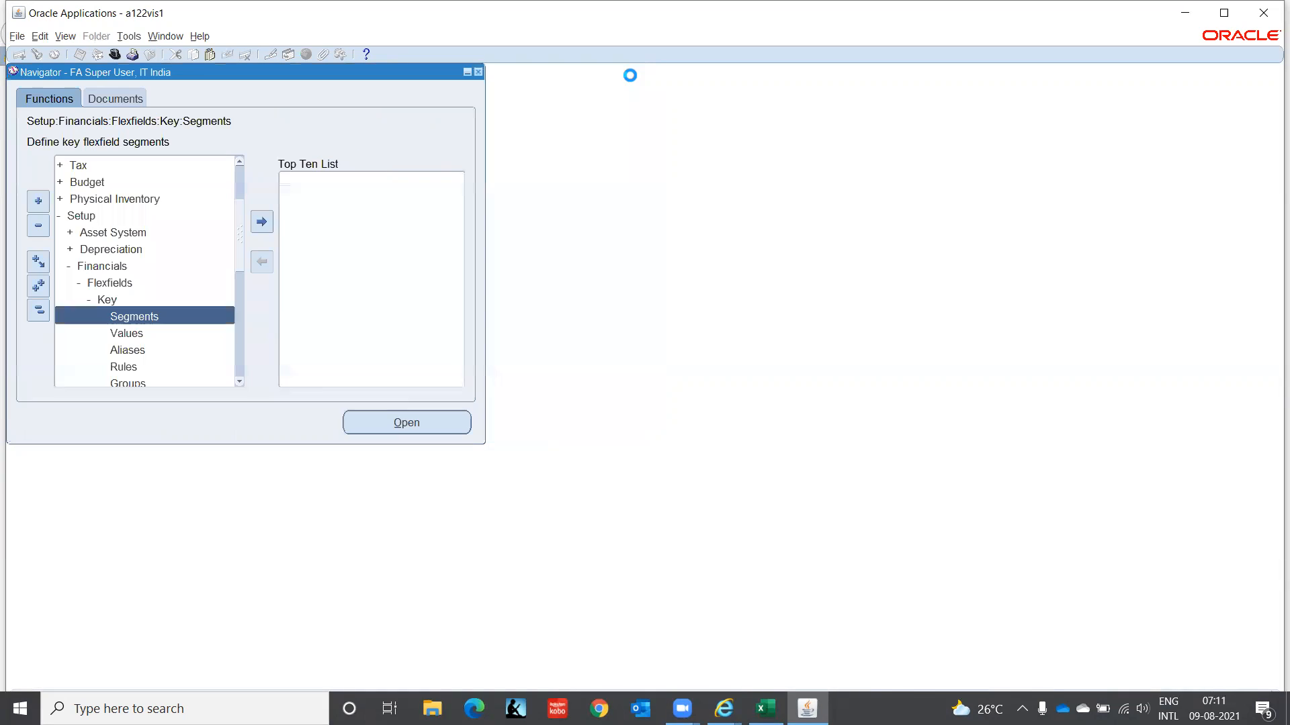
left_click(138, 334)
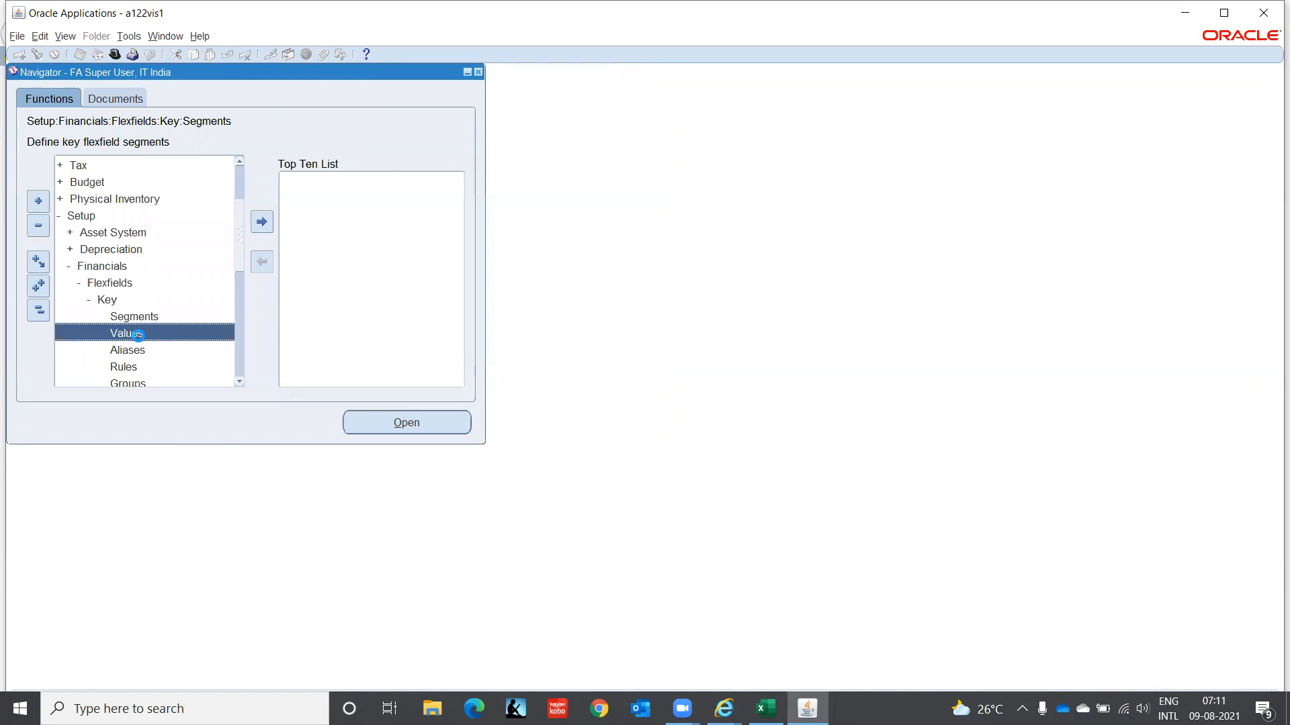
double_click(138, 334)
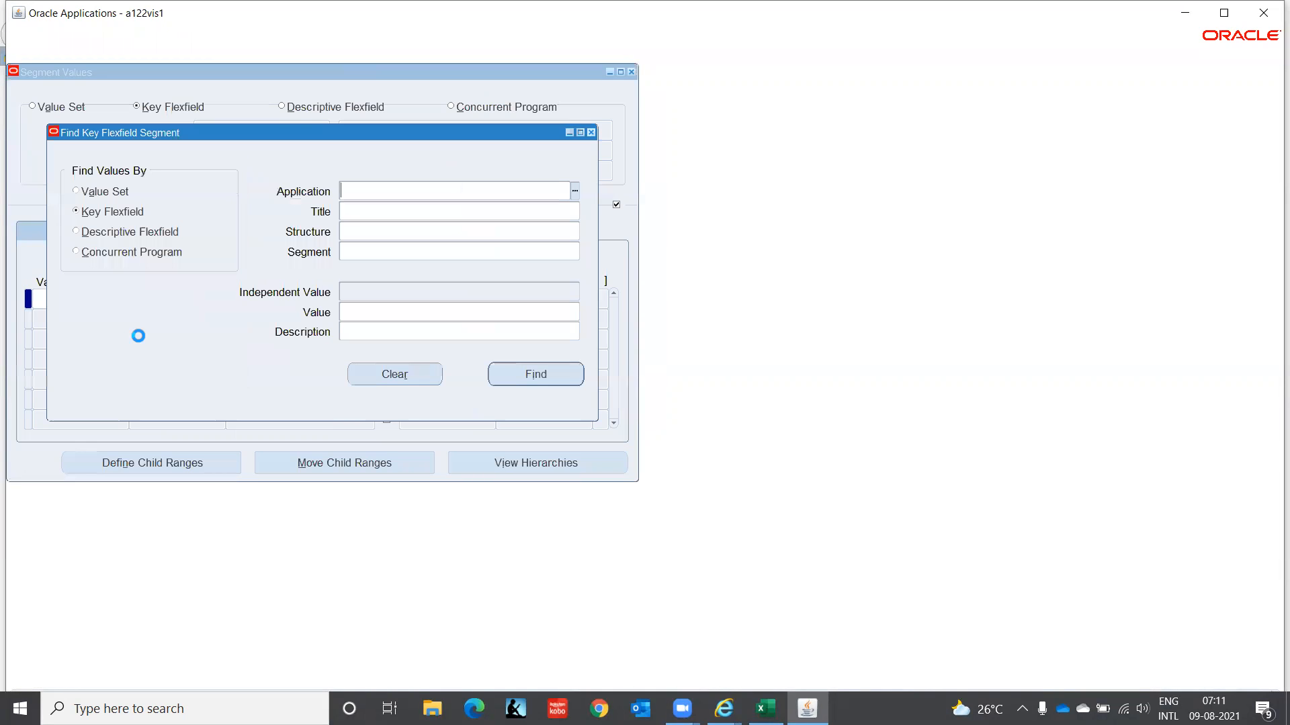
left_click(76, 193)
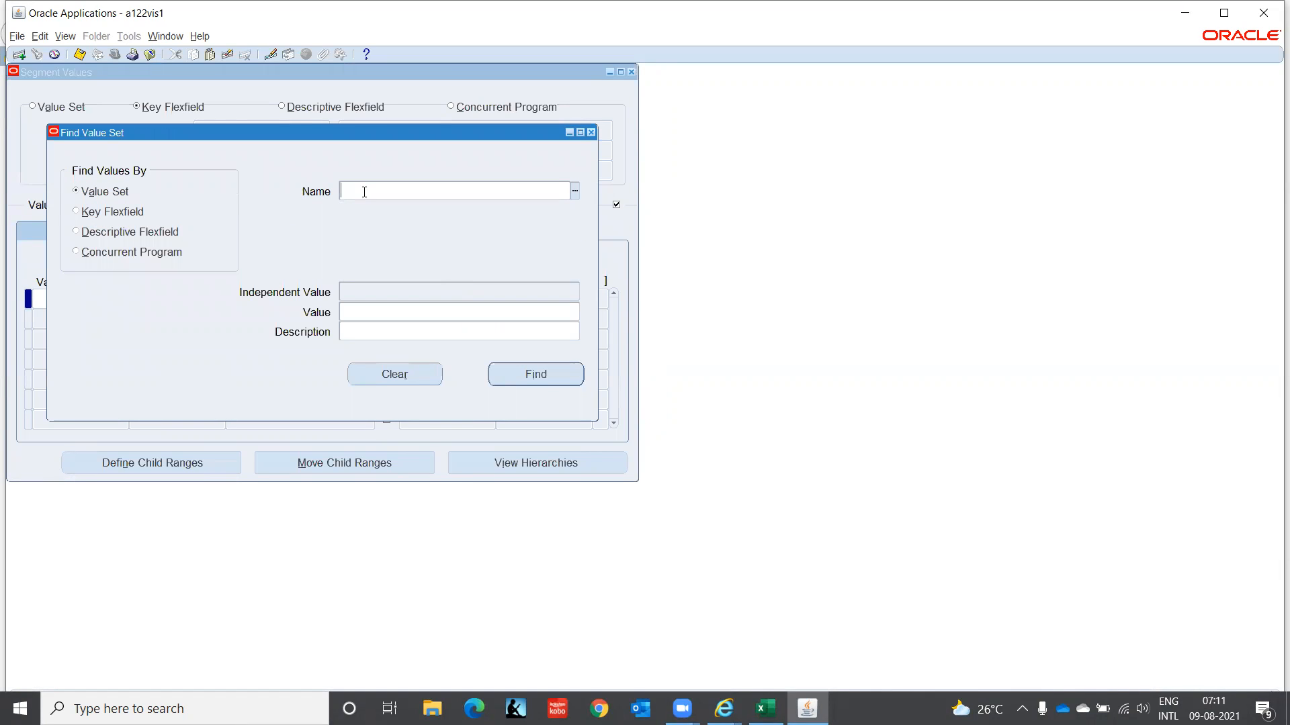
type("PA Cou%")
key("Tab")
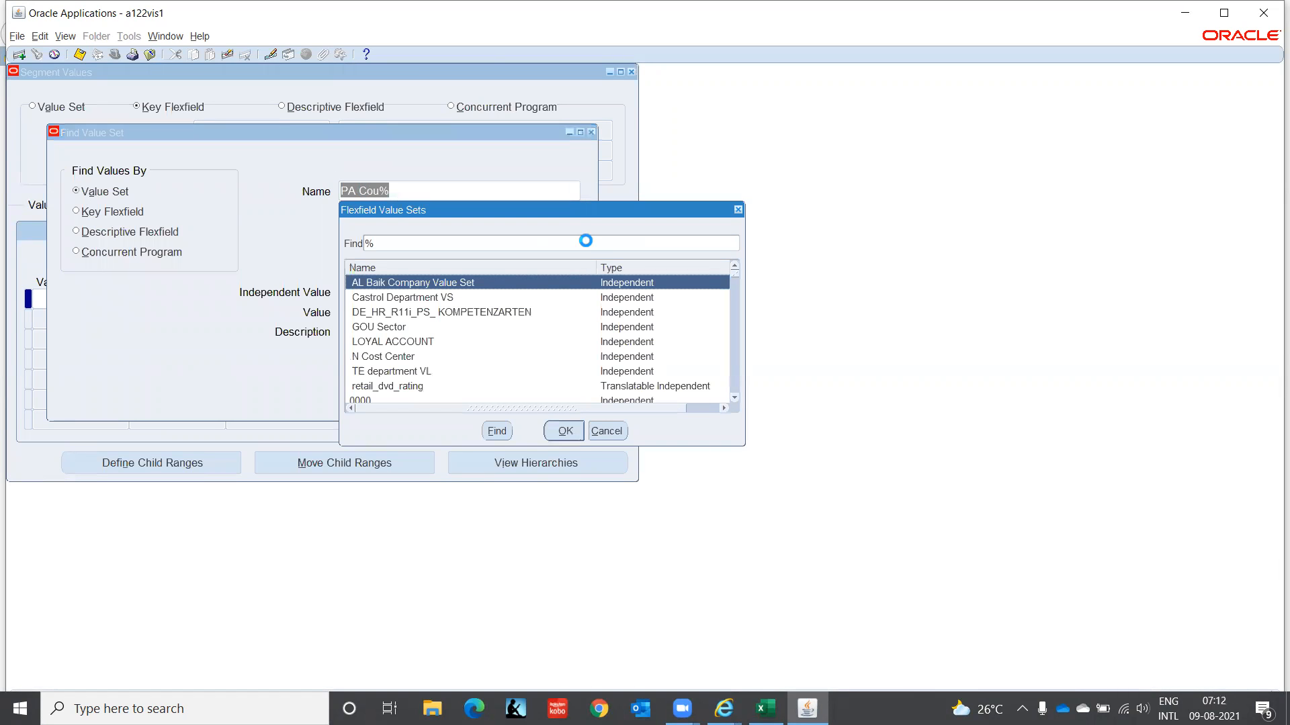
type("pa")
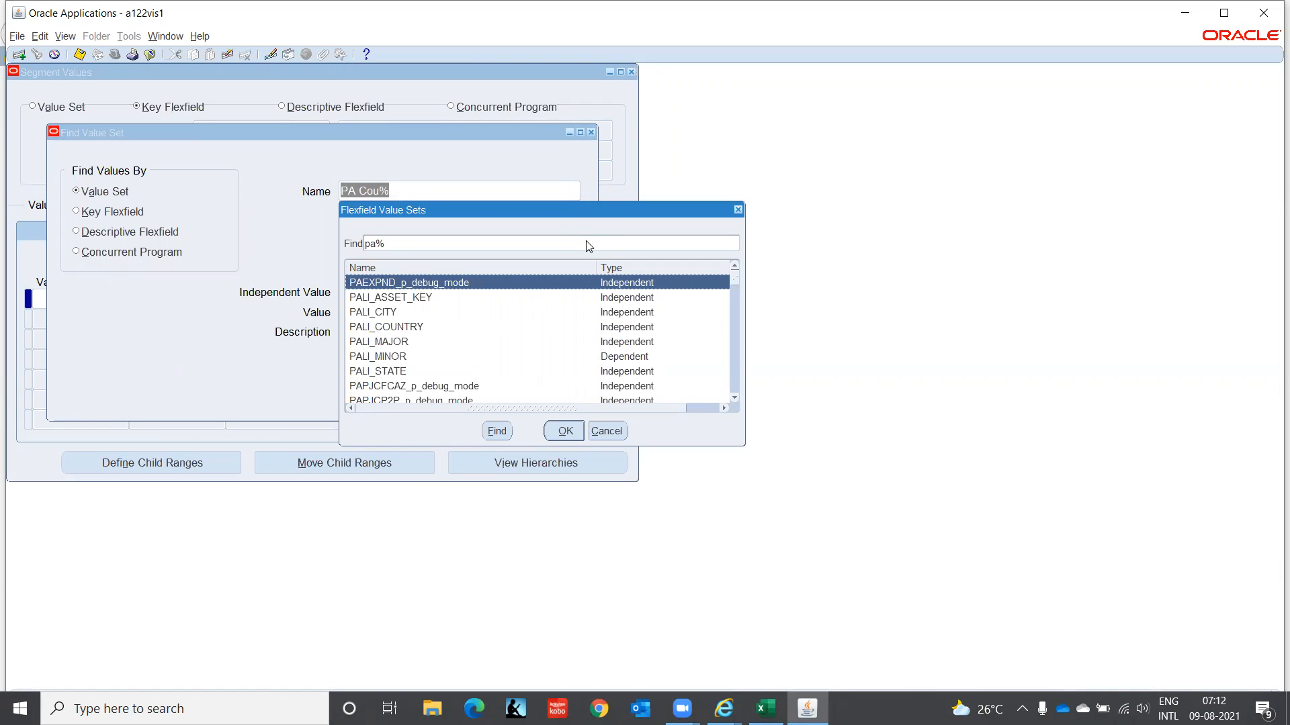
type("ckag")
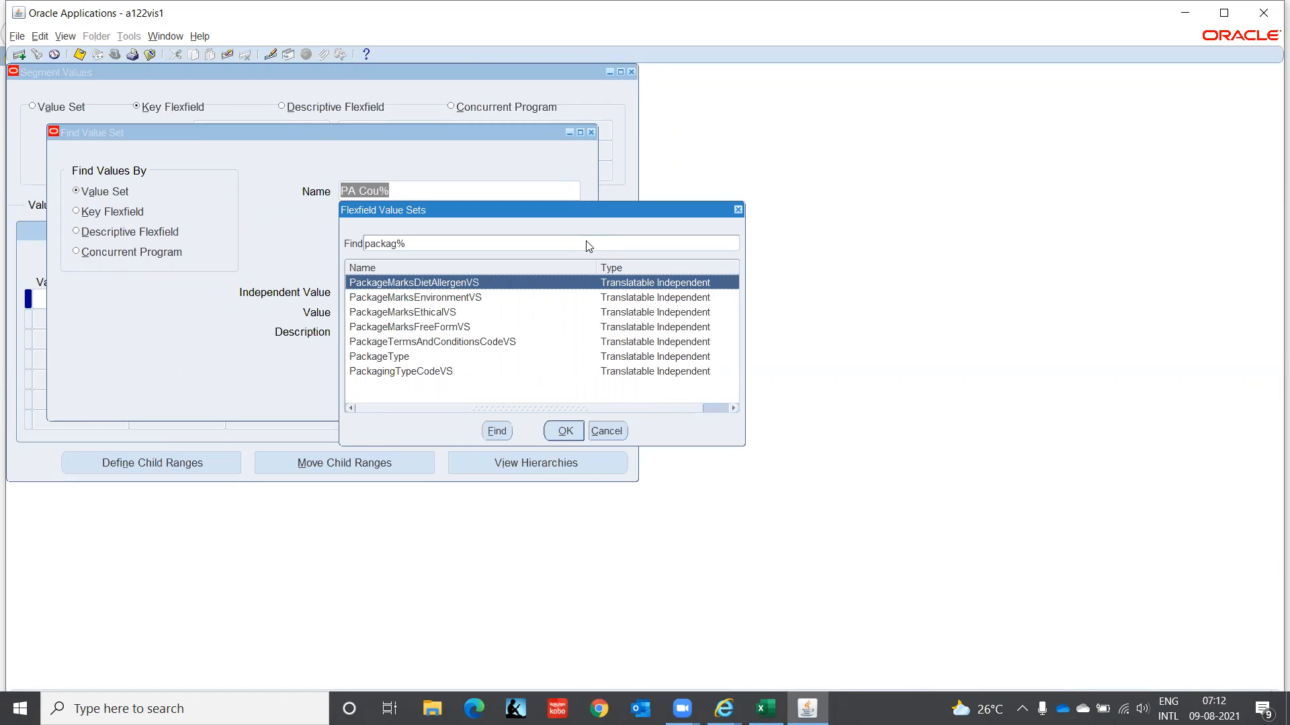
left_click(613, 432)
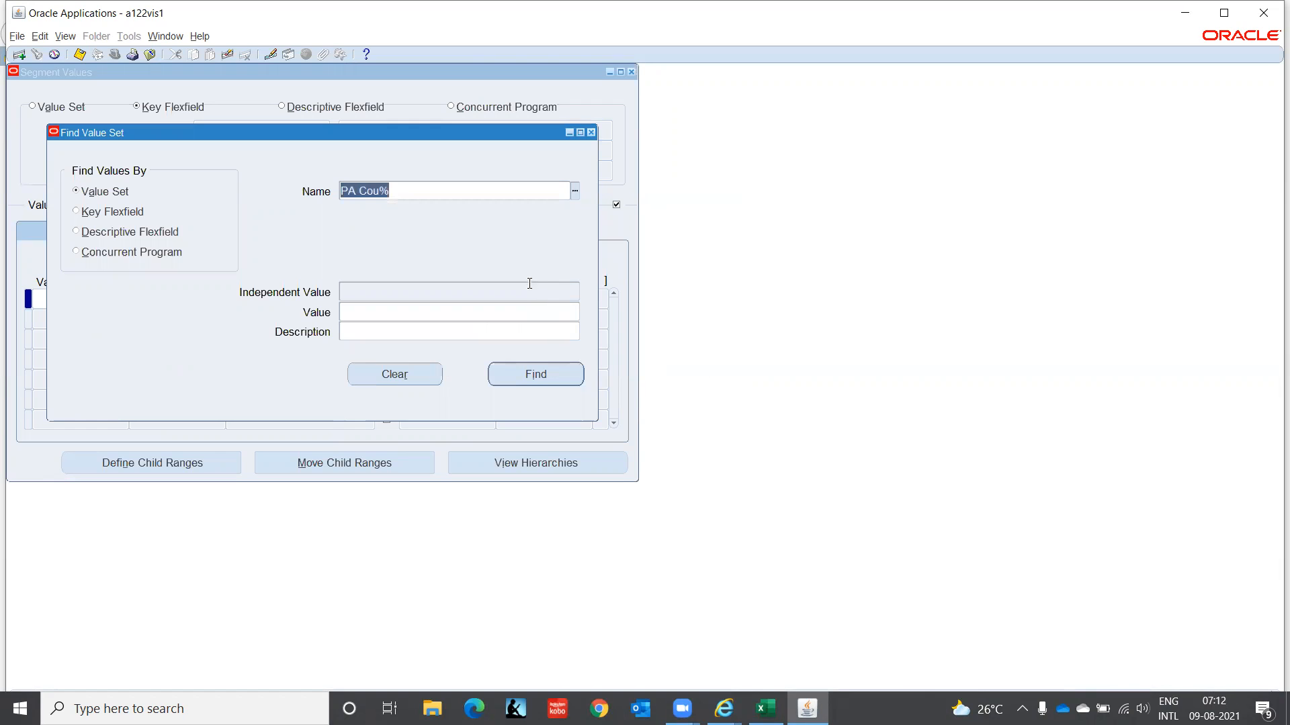
key("BackSpace")
- Find the Assets key flexfield values for the Asset Key segment of the Asset Key Flexfield structure
left_click(76, 212)
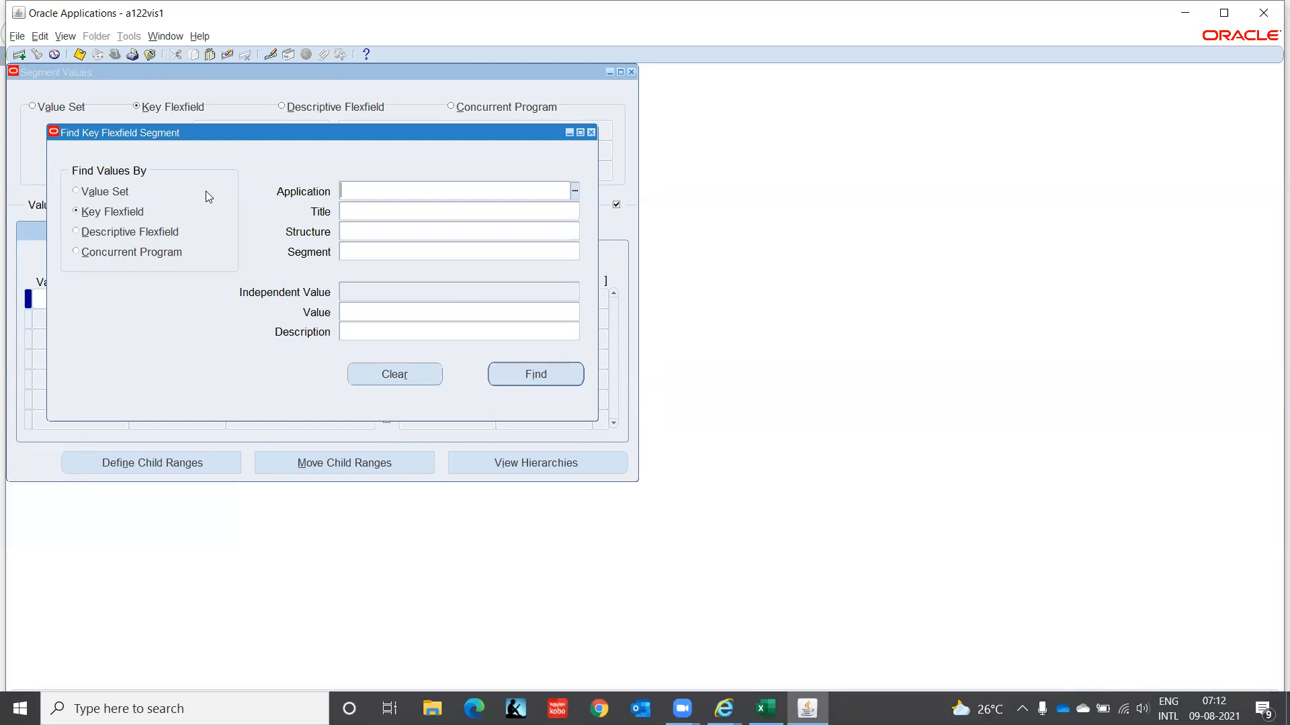
type("Fixed")
key("Tab")
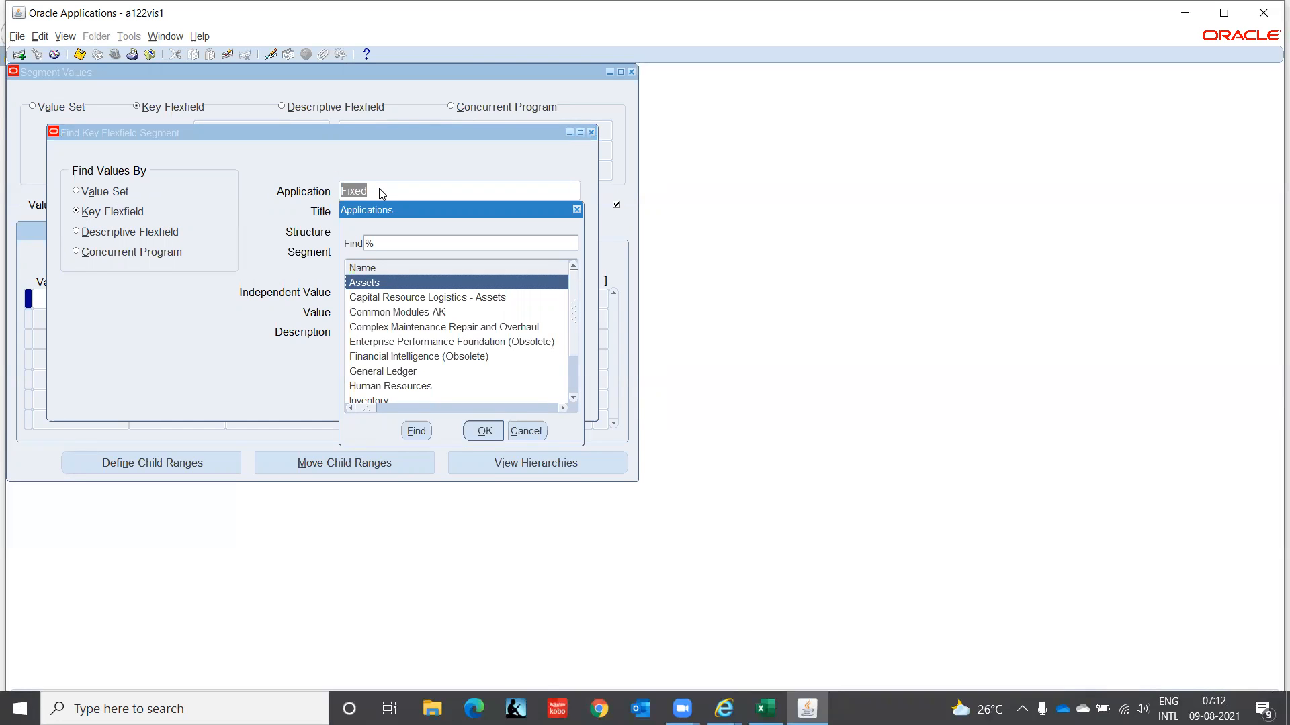
key("Return")
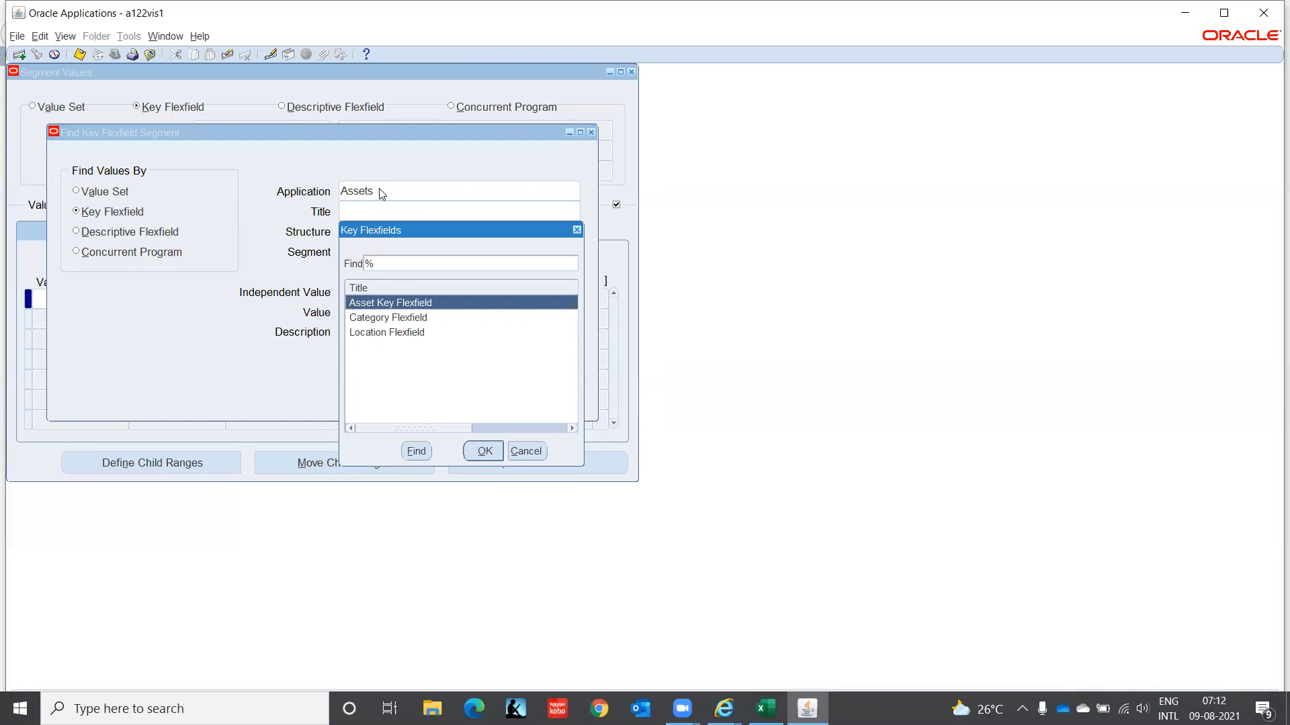
key("Return")
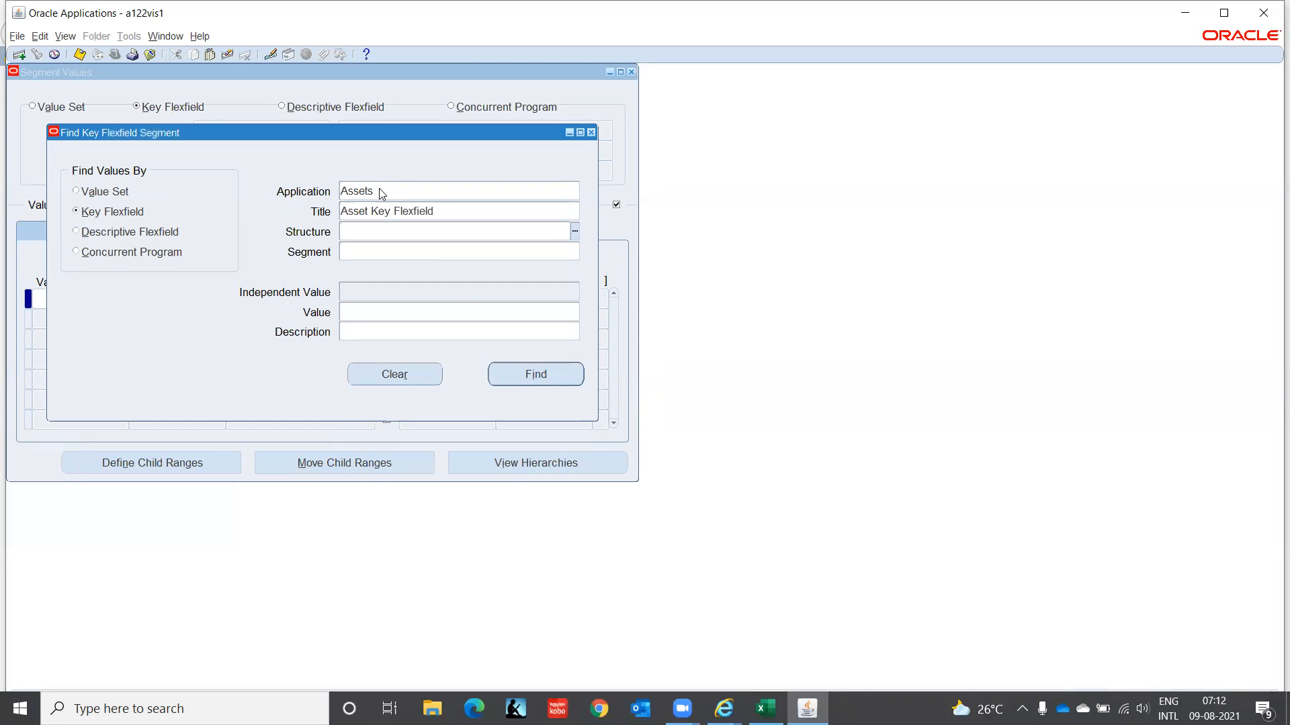
key("Tab")
key("Tab")
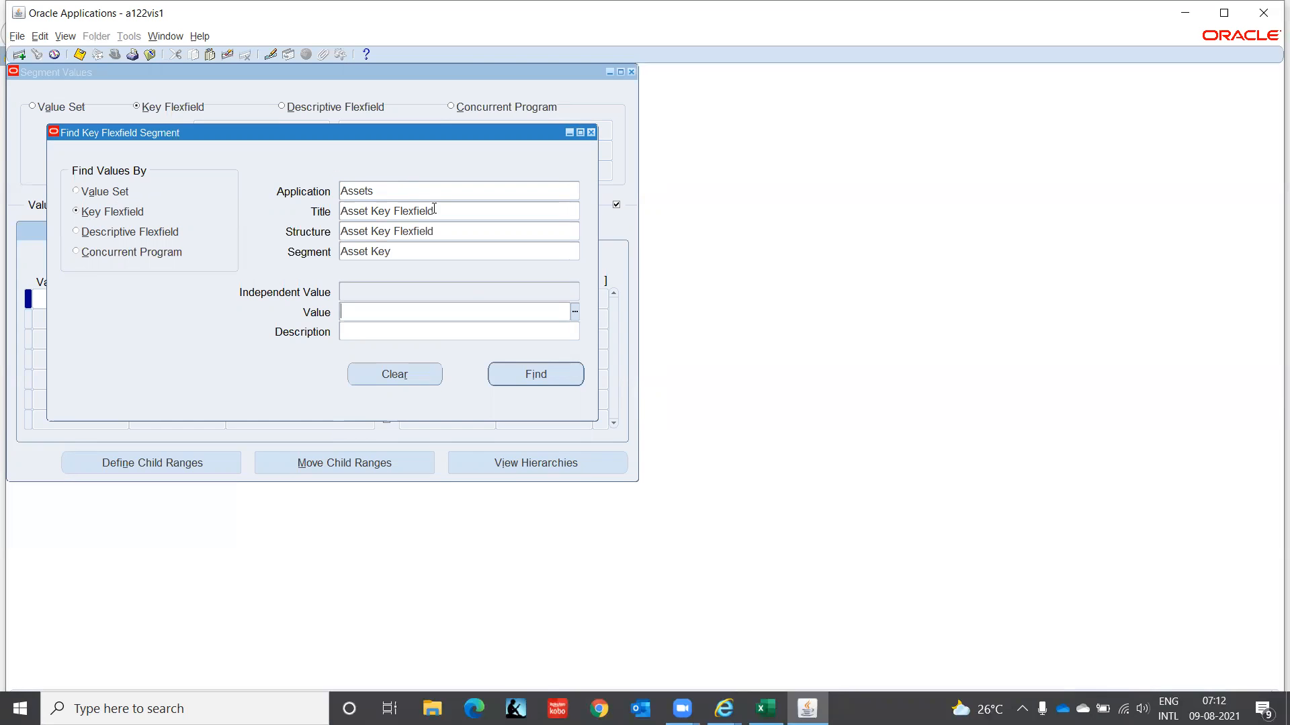
left_click(556, 376)
- Try to query the Asset Key values matching IT%, and list all values again without the filter
left_click(207, 297)
left_click(302, 296)
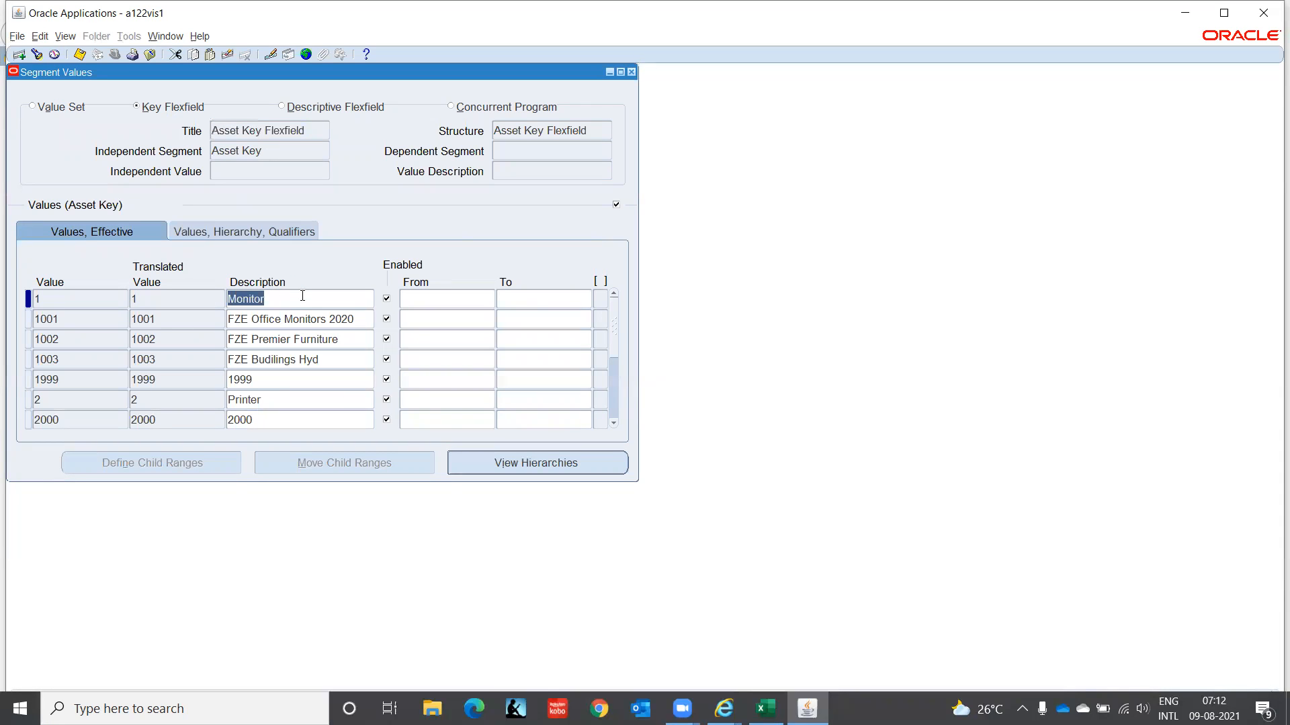
key("F11")
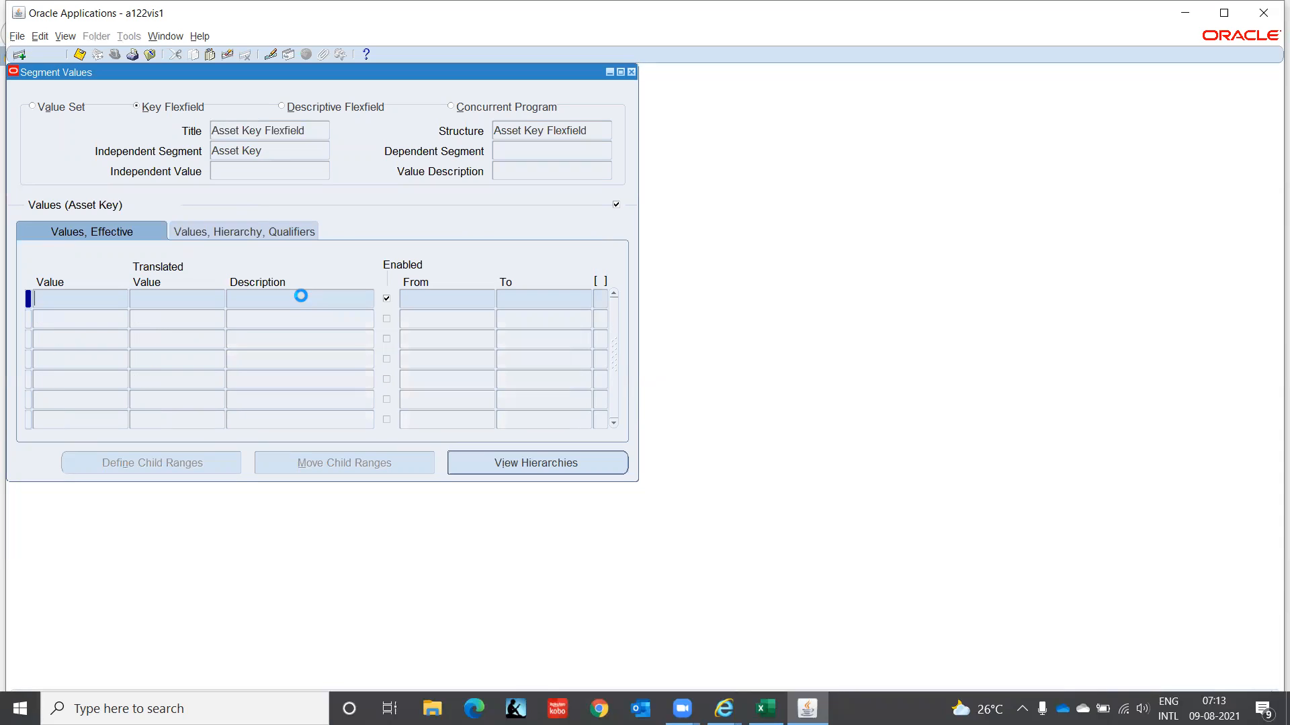
type("IT%")
key("BackSpace")
key("ctrl+F11")
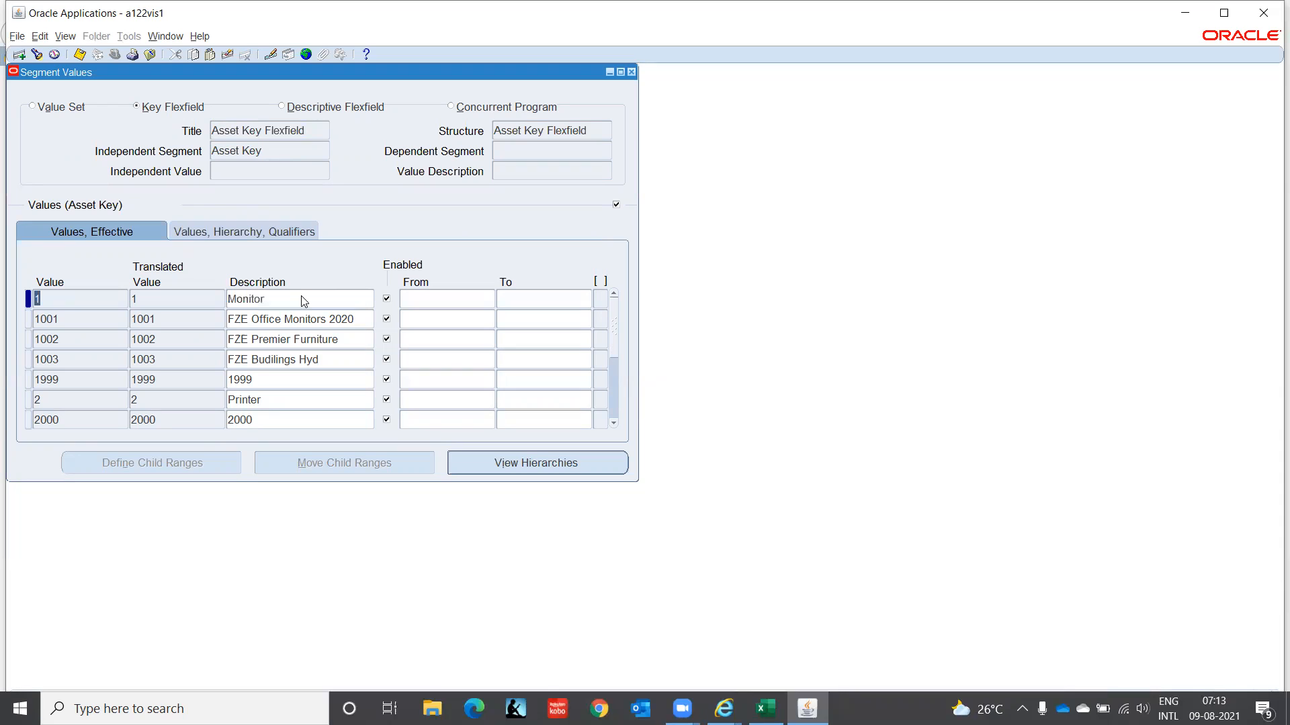
- Look through the Asset Key segment's existing values and their descriptions
scroll(304, 301, "down", 2)
scroll(304, 301, "down", 2)
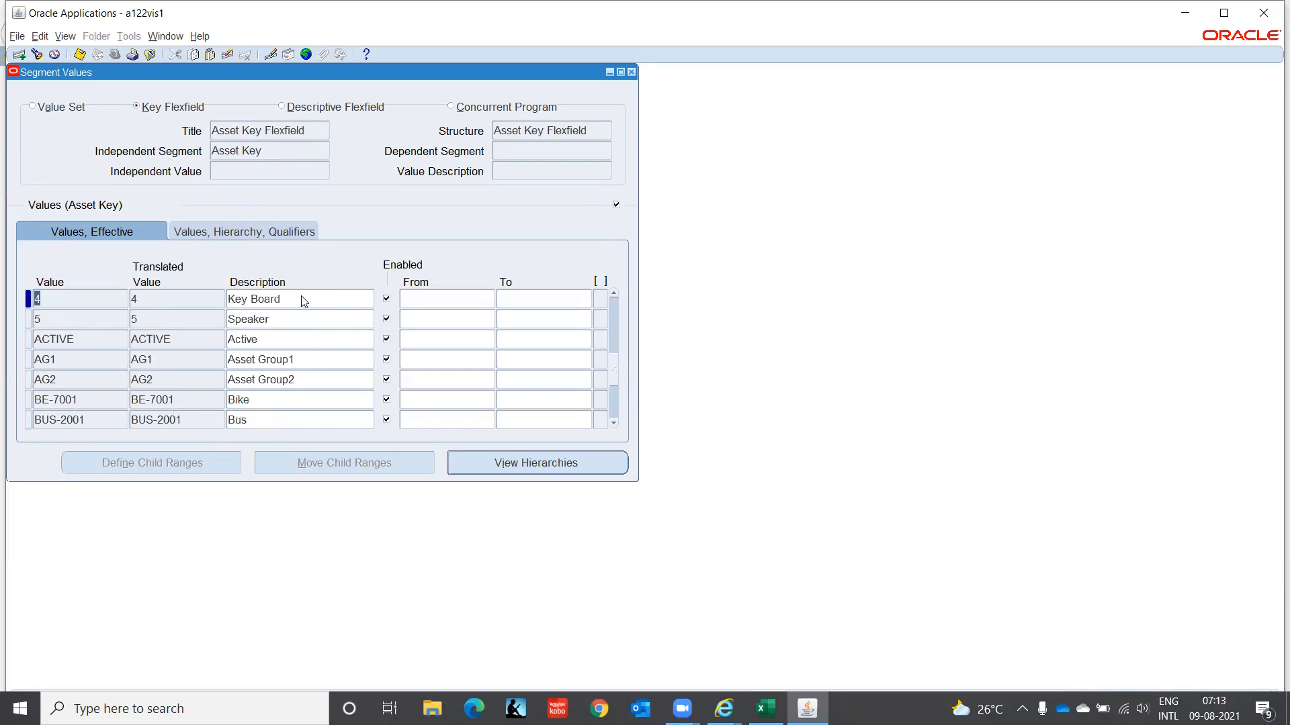
scroll(305, 301, "down", 2)
scroll(304, 301, "down", 2)
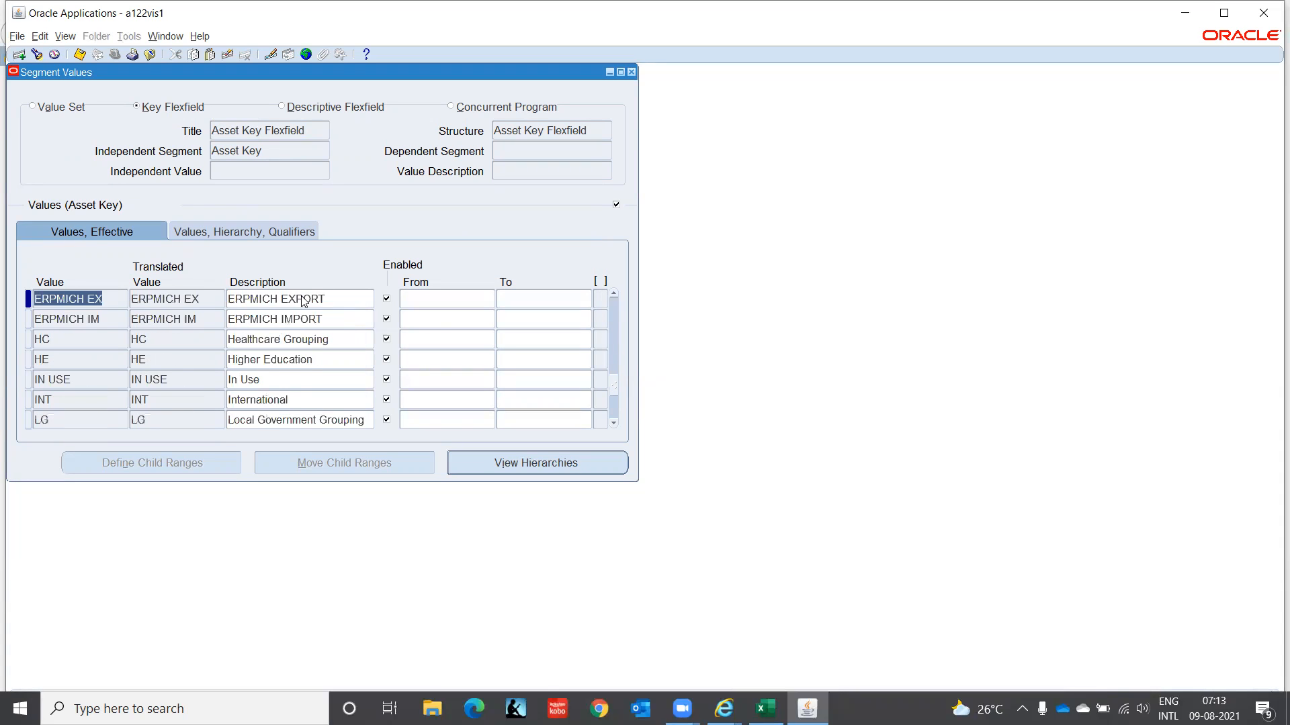
scroll(304, 300, "down", 2)
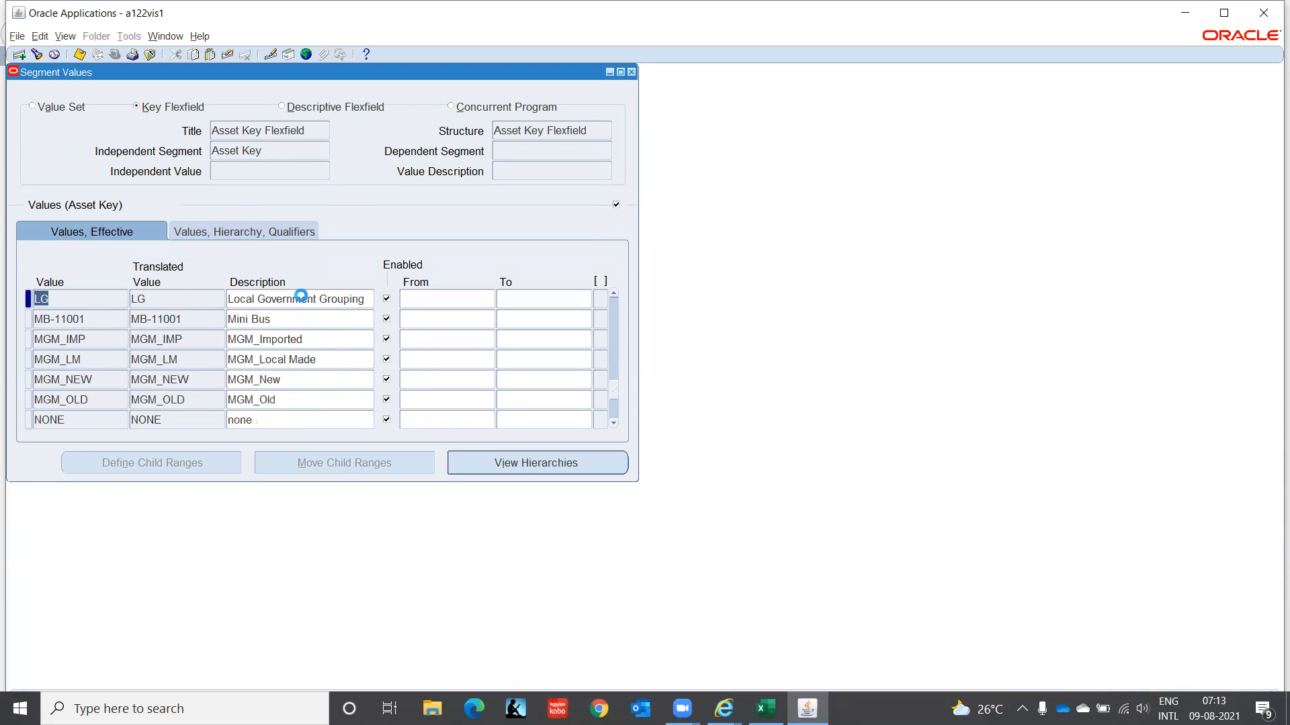
key("Page_Down")
key("Page_Down")
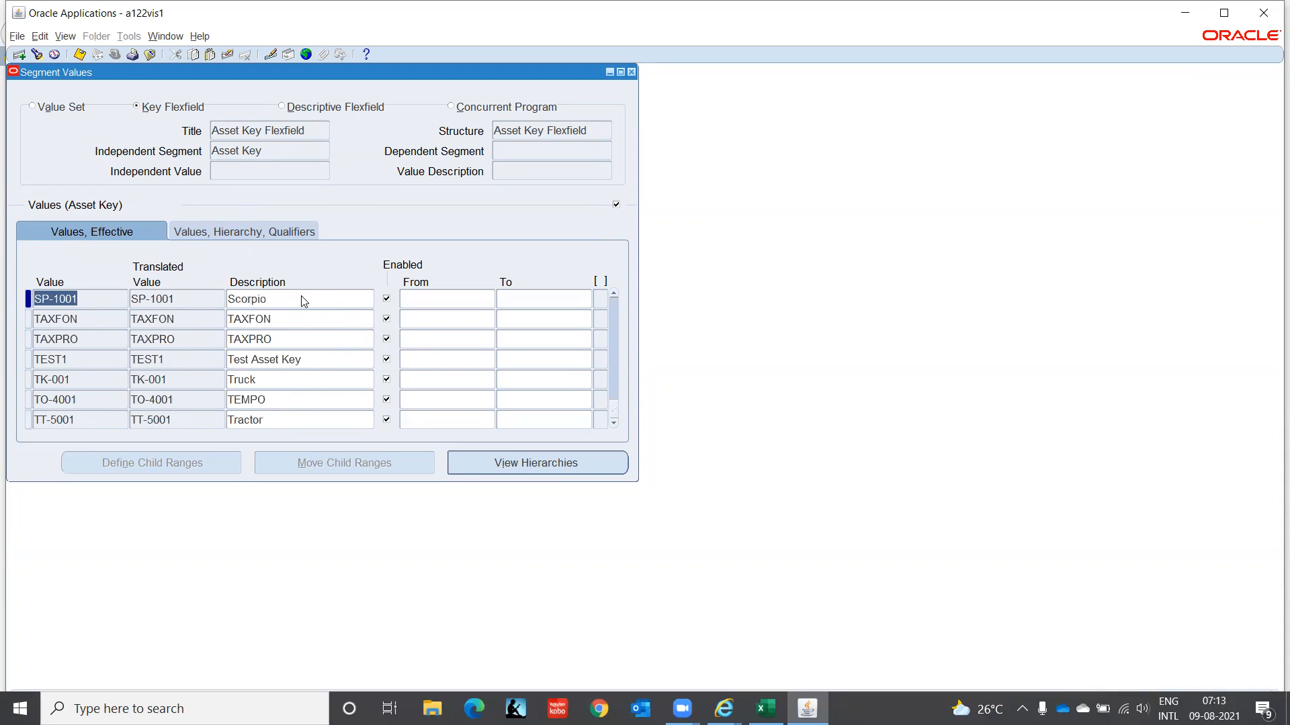
key("Page_Down")
key("Page_Up")
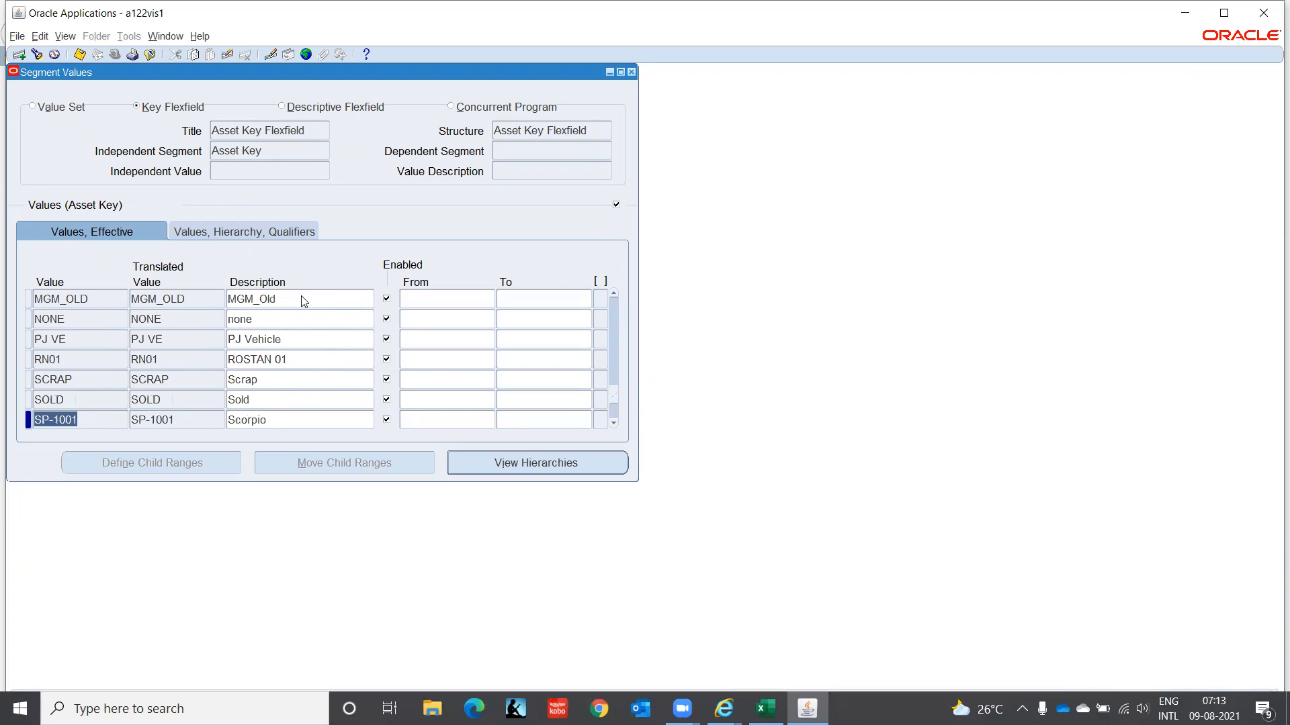
key("Page_Up")
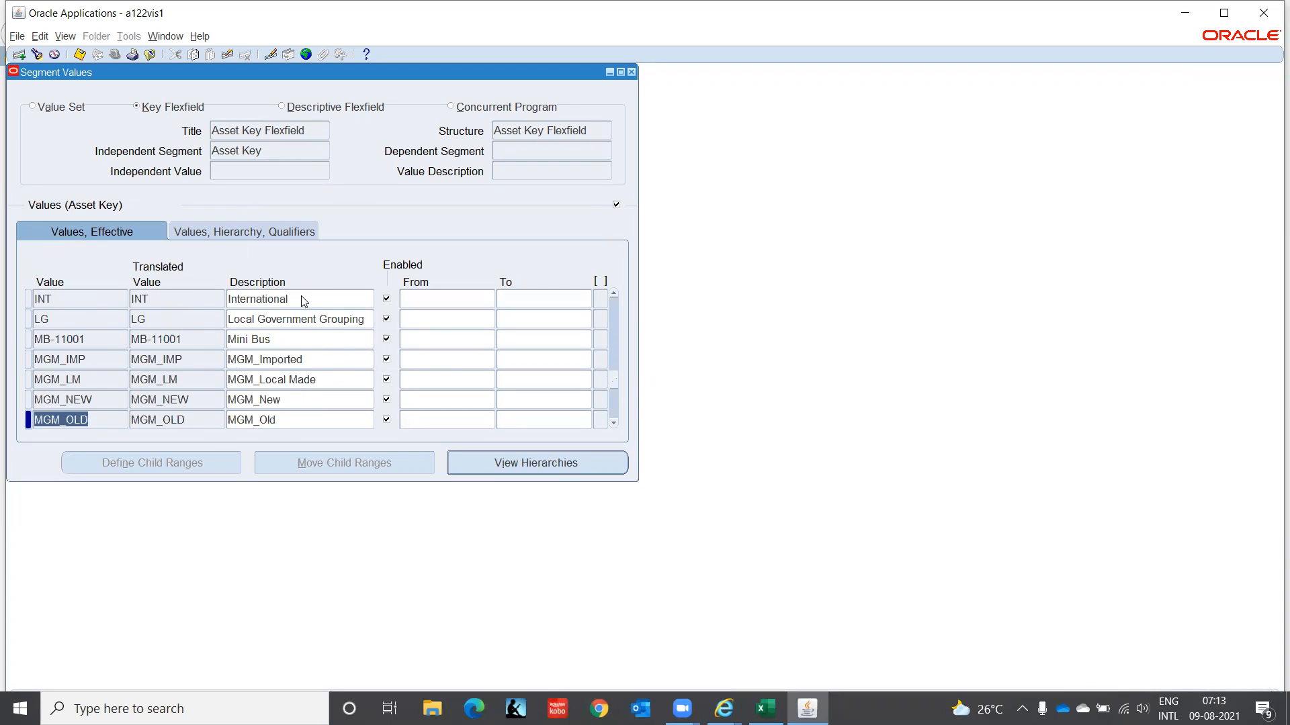
- Add the Asset Key value IT_VH with the description IT_VH and save it
left_click(18, 55)
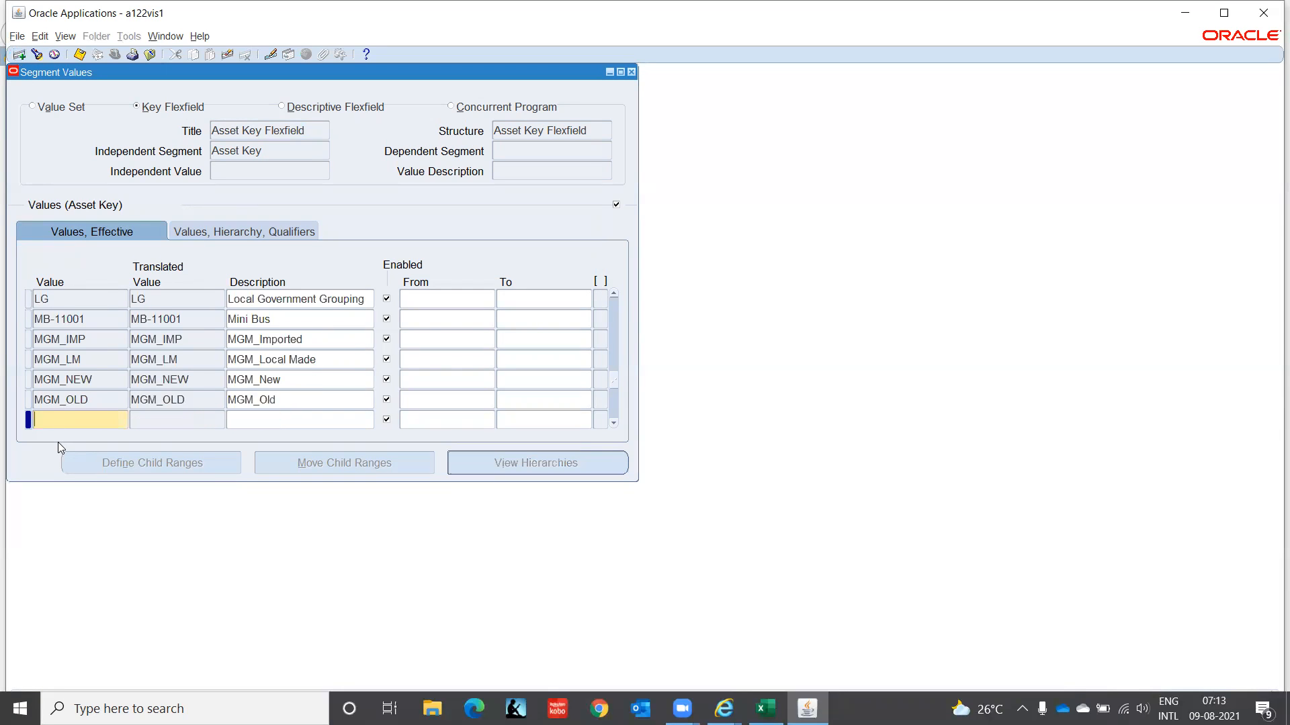
type("IT_VH")
key("Tab")
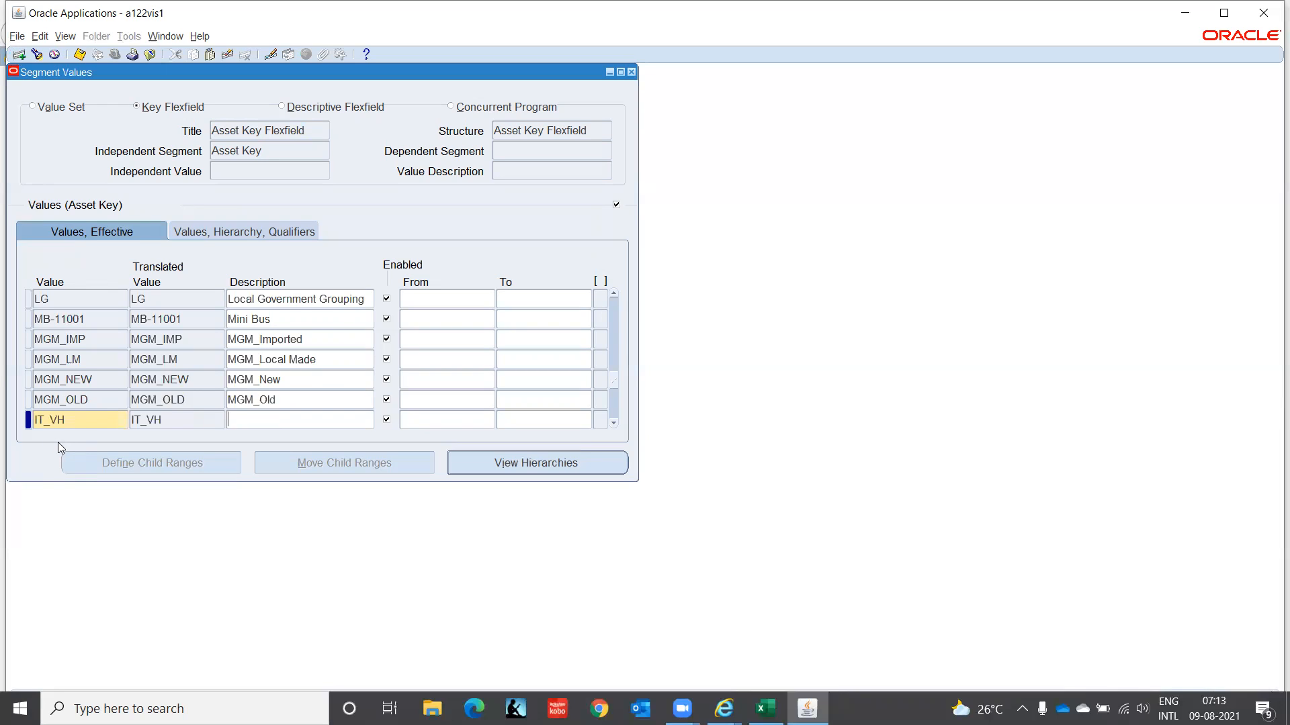
type("IT_VH")
key("Tab")
key("Tab")
key("Tab")
key("Tab")
key("Tab")
key("ctrl+s")
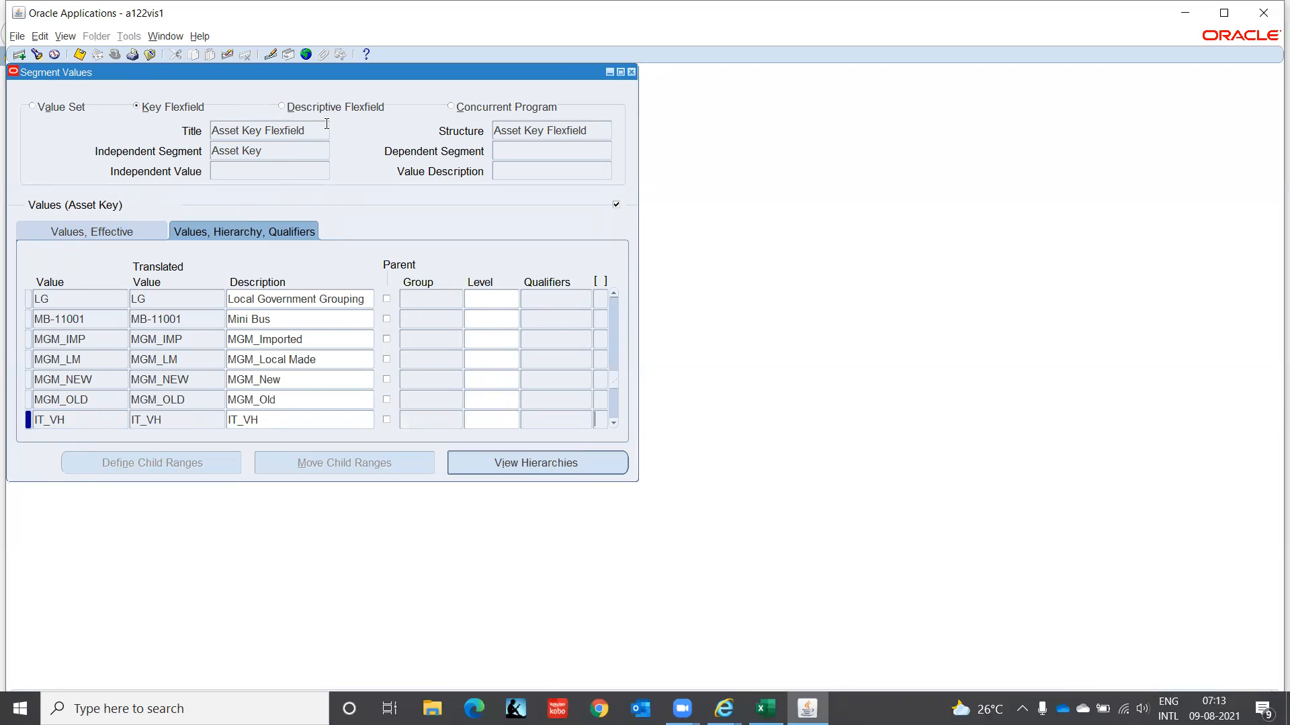
- Find the Major Category segment values of the Category Flexfield with the Vision Category Flexfield structure
left_click(300, 129)
left_click(37, 55)
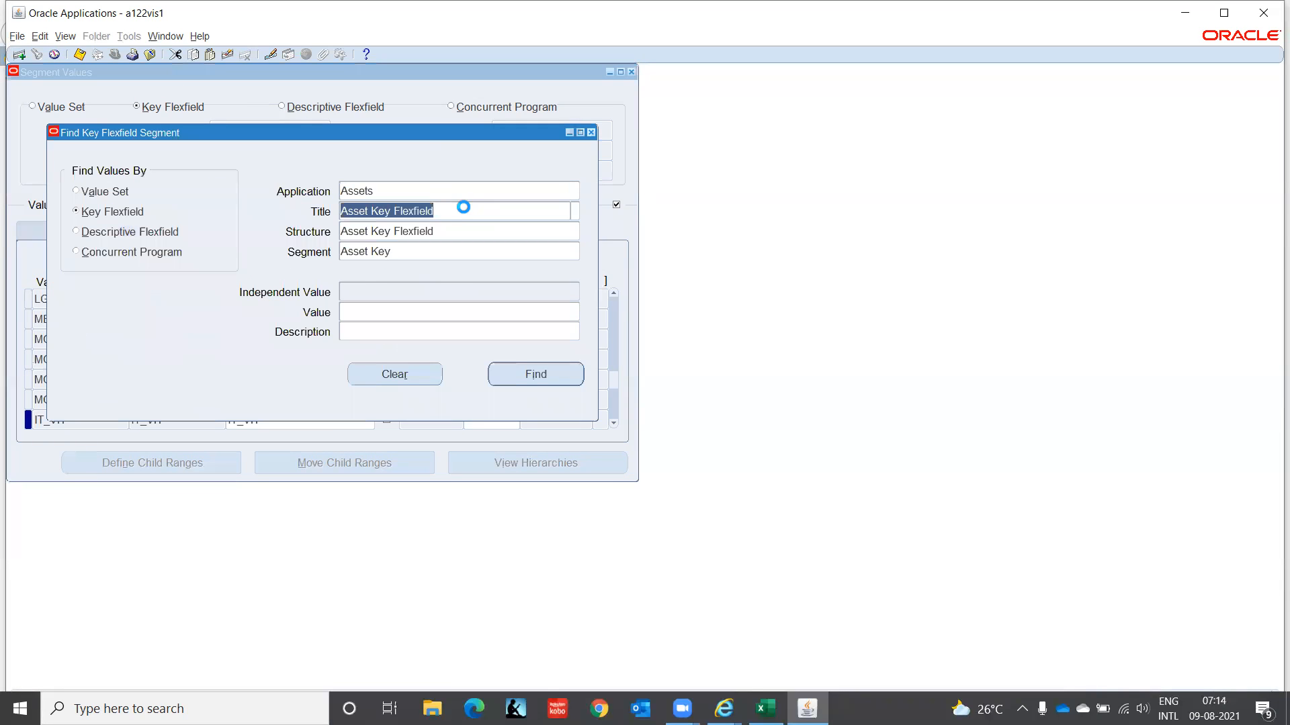
type("A")
key("BackSpace")
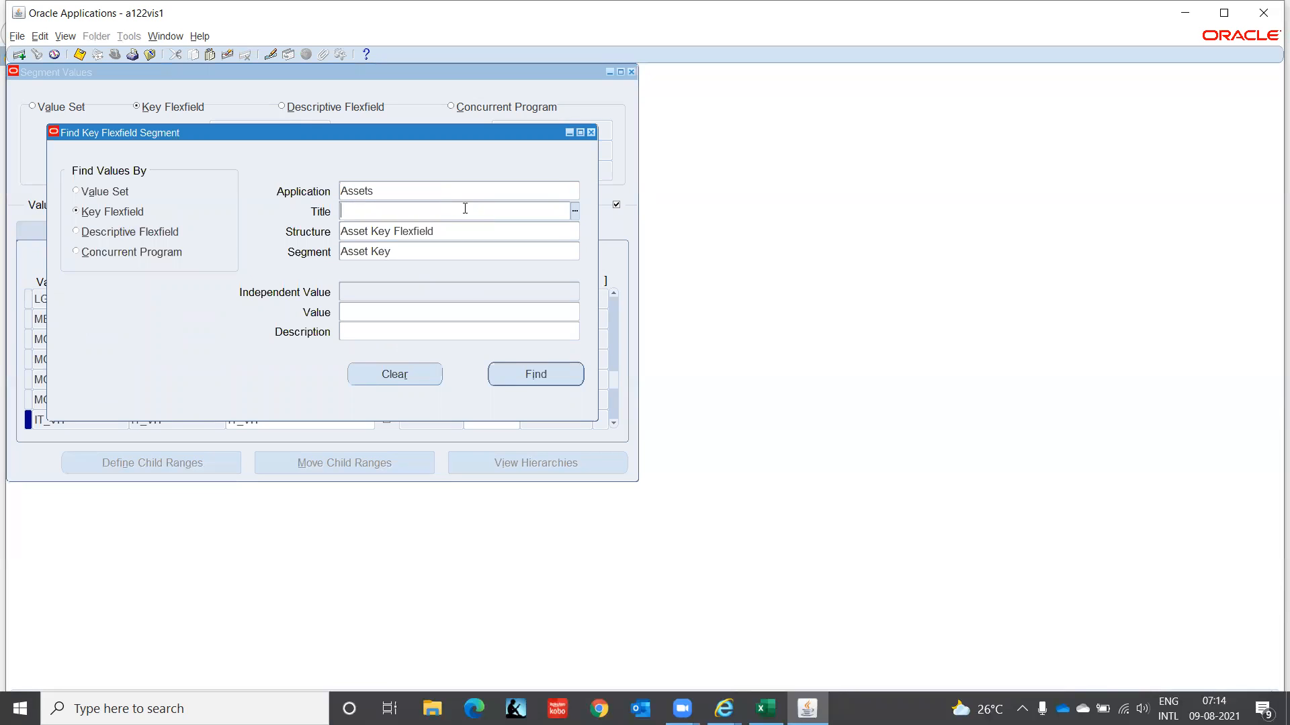
key("Tab")
left_click(467, 213)
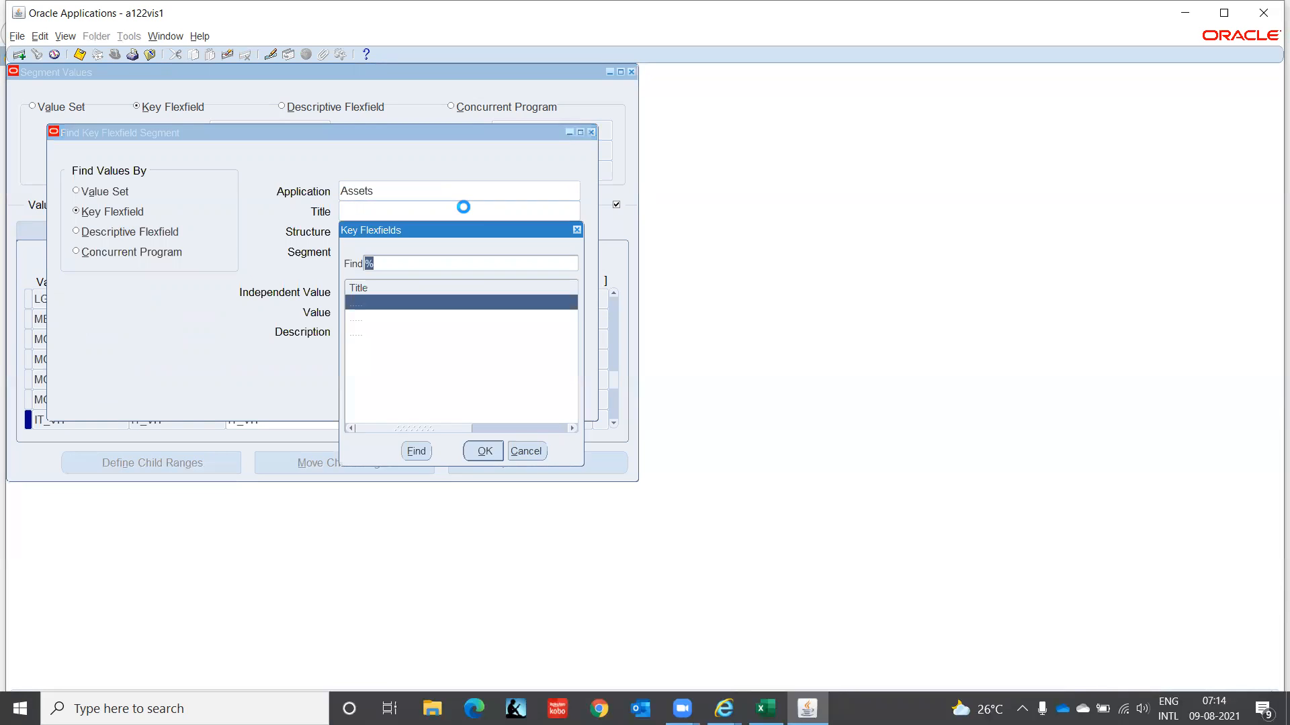
key("Down")
key("Return")
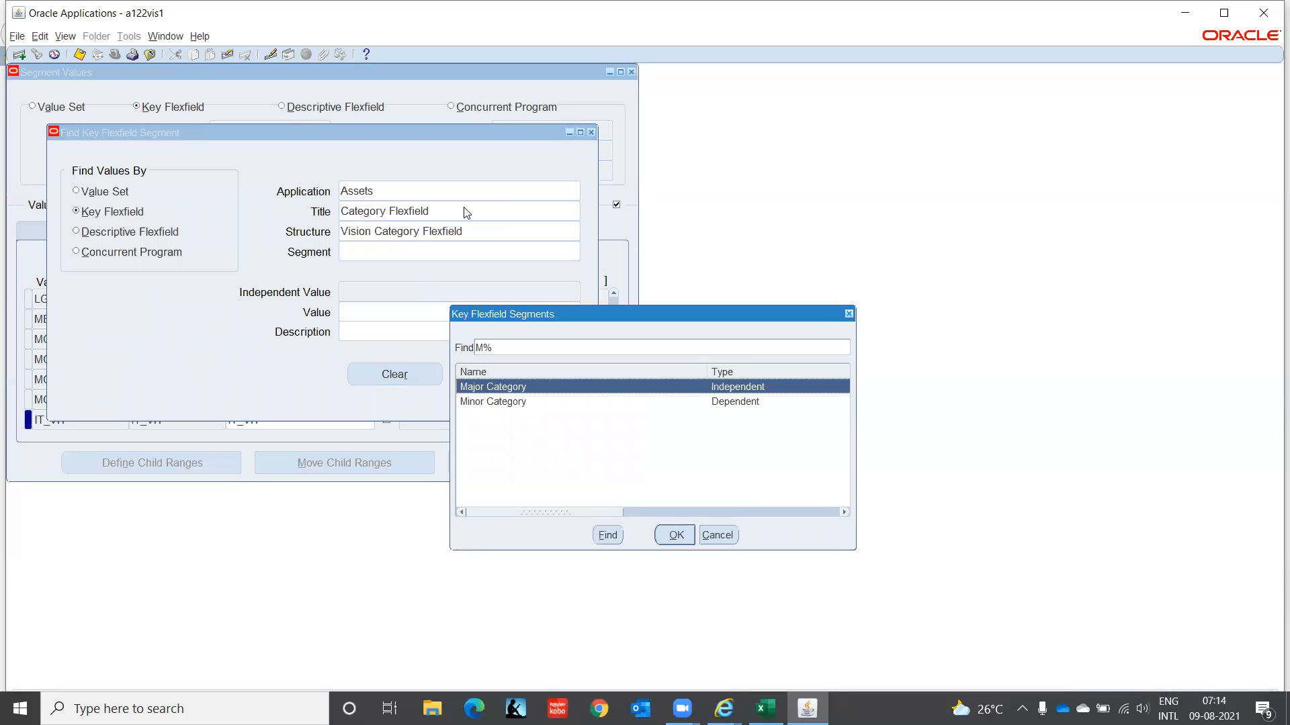
key("Return")
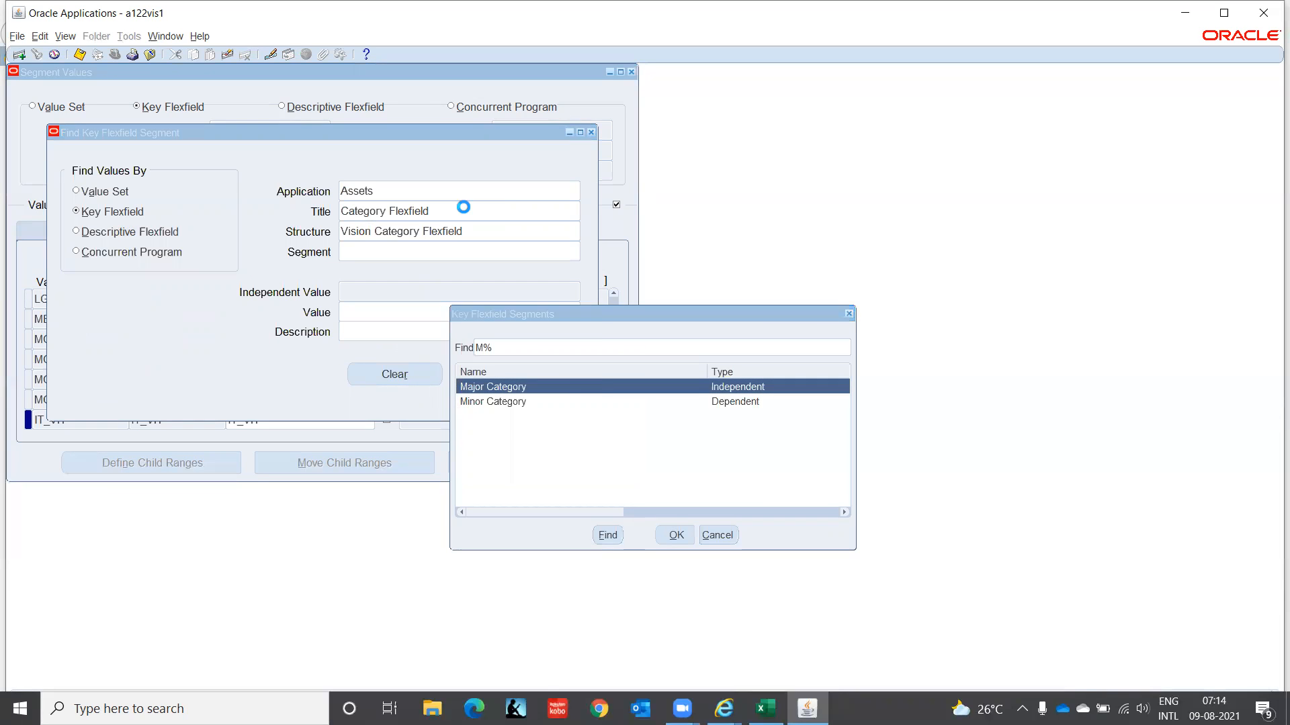
left_click(537, 375)
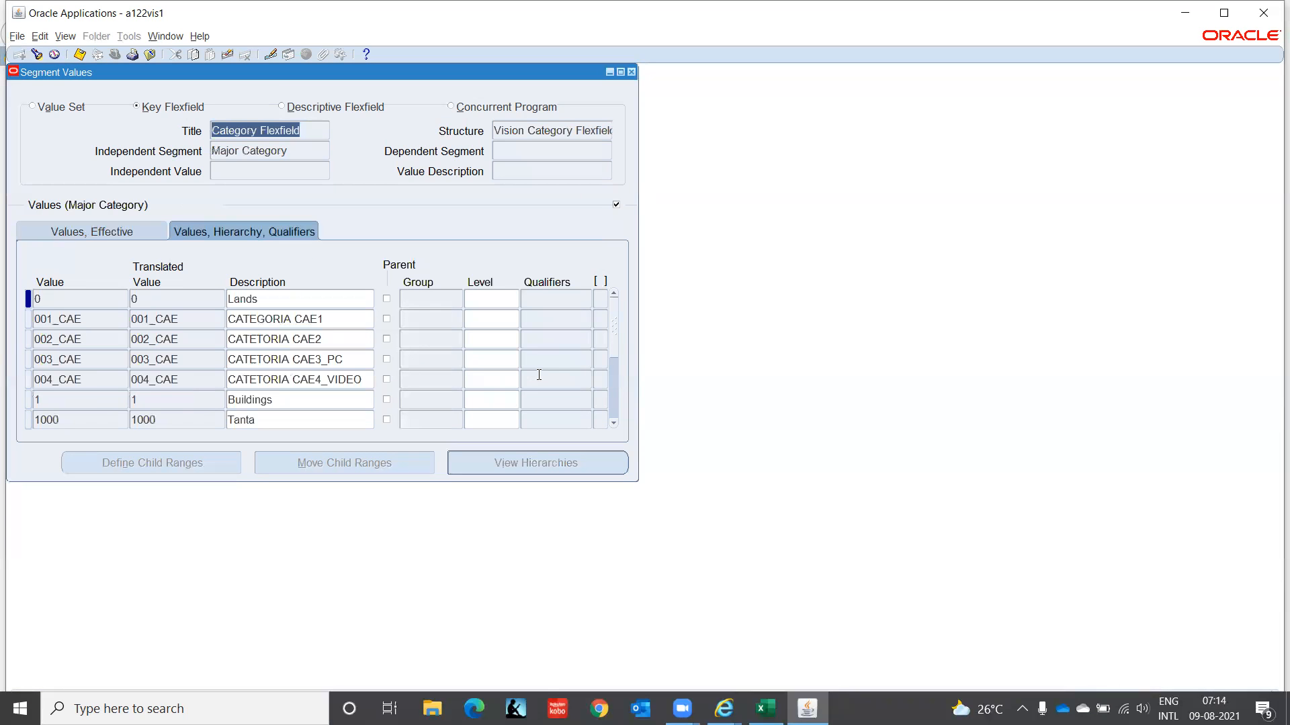
- Try to query the Major Category values matching IT%, and list all values again without the filter
left_click(91, 299)
key("F11")
type("IT%")
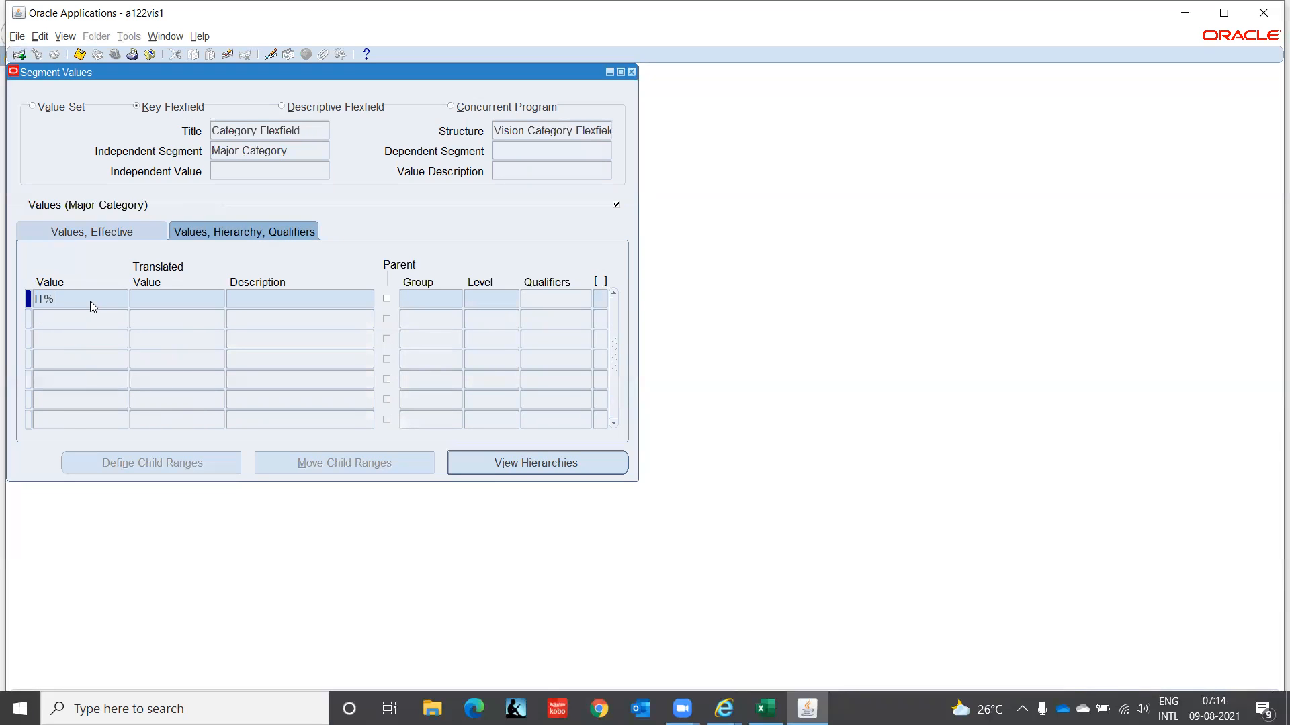
key("ctrl+F11")
key("BackSpace")
key("ctrl+F11")
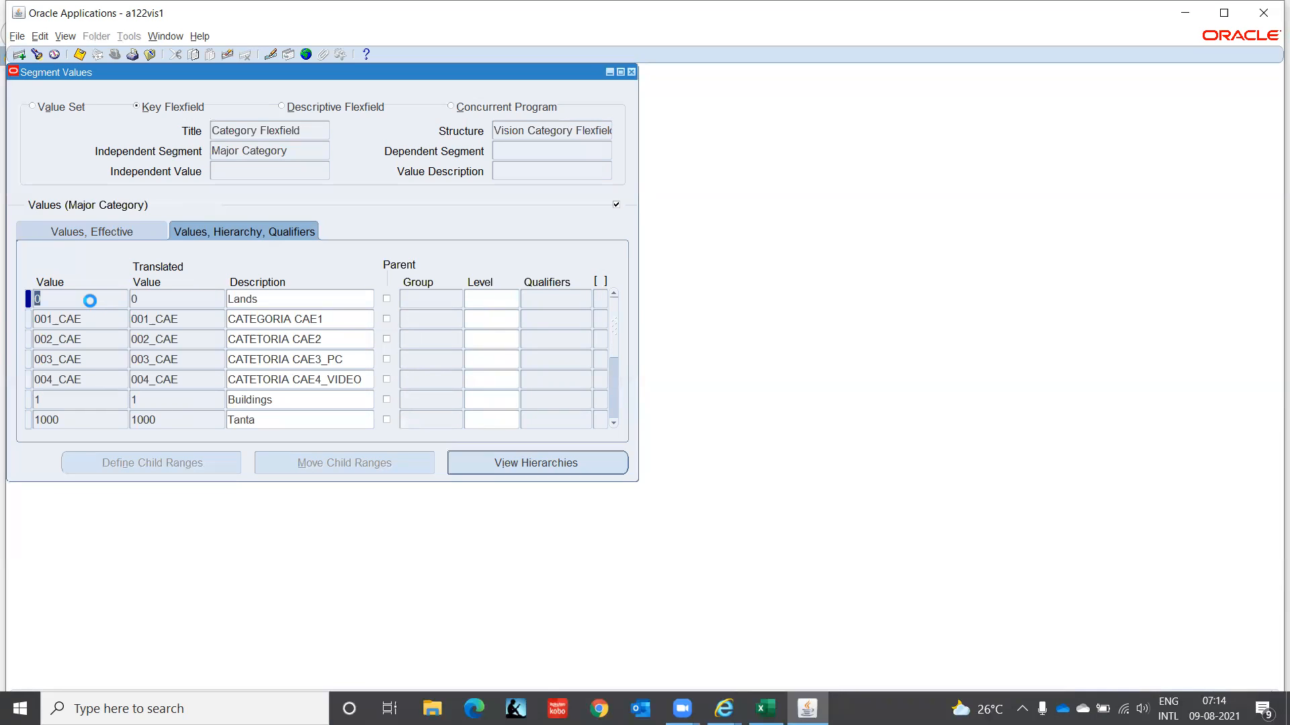
- Look through the Major Category segment's existing values and their descriptions
key("Page_Down")
key("Page_Down")
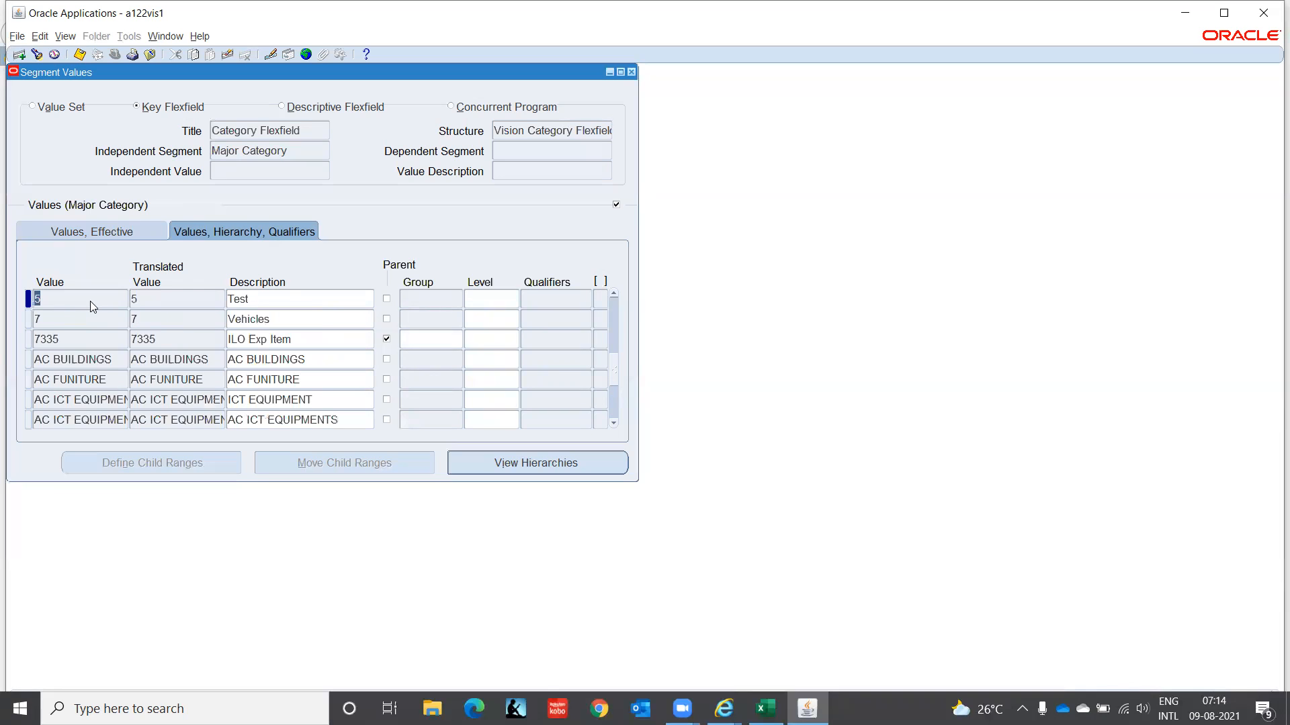
key("Page_Down")
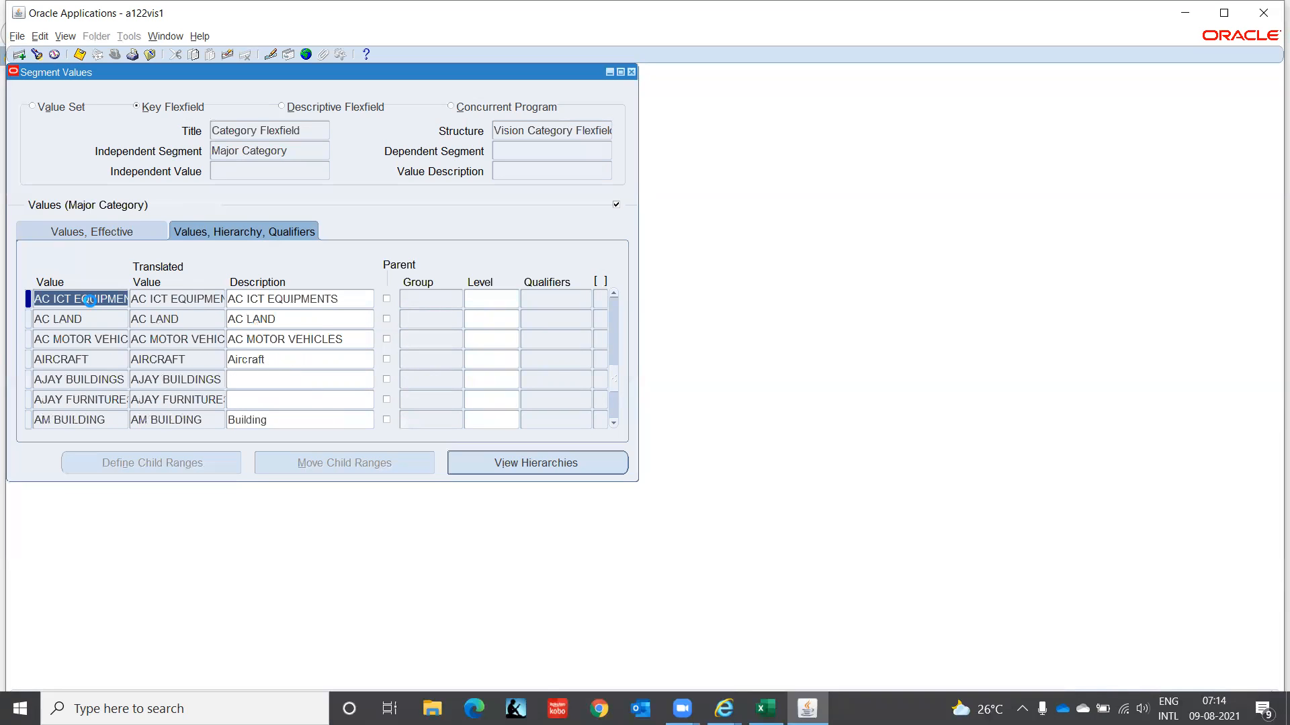
key("Page_Down")
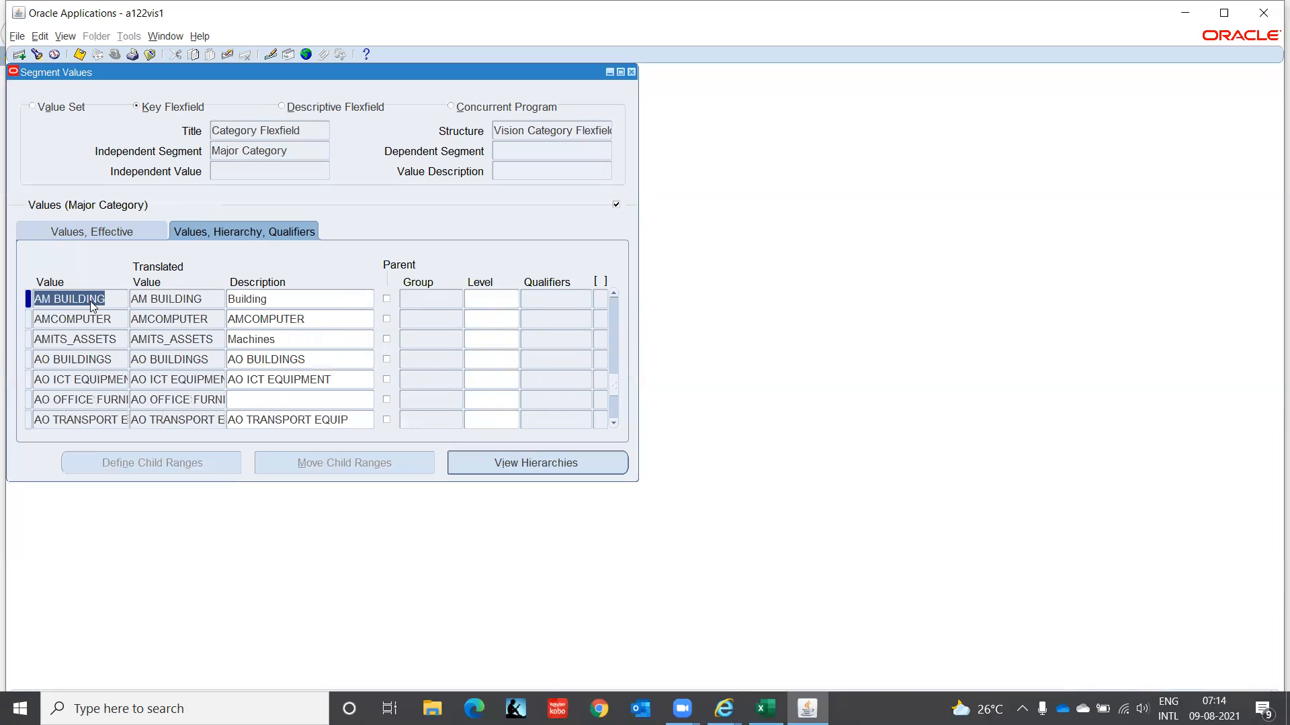
key("Page_Down")
key("Page_Down")
key("Page_Down")
key("Page_Down")
key("Page_Down")
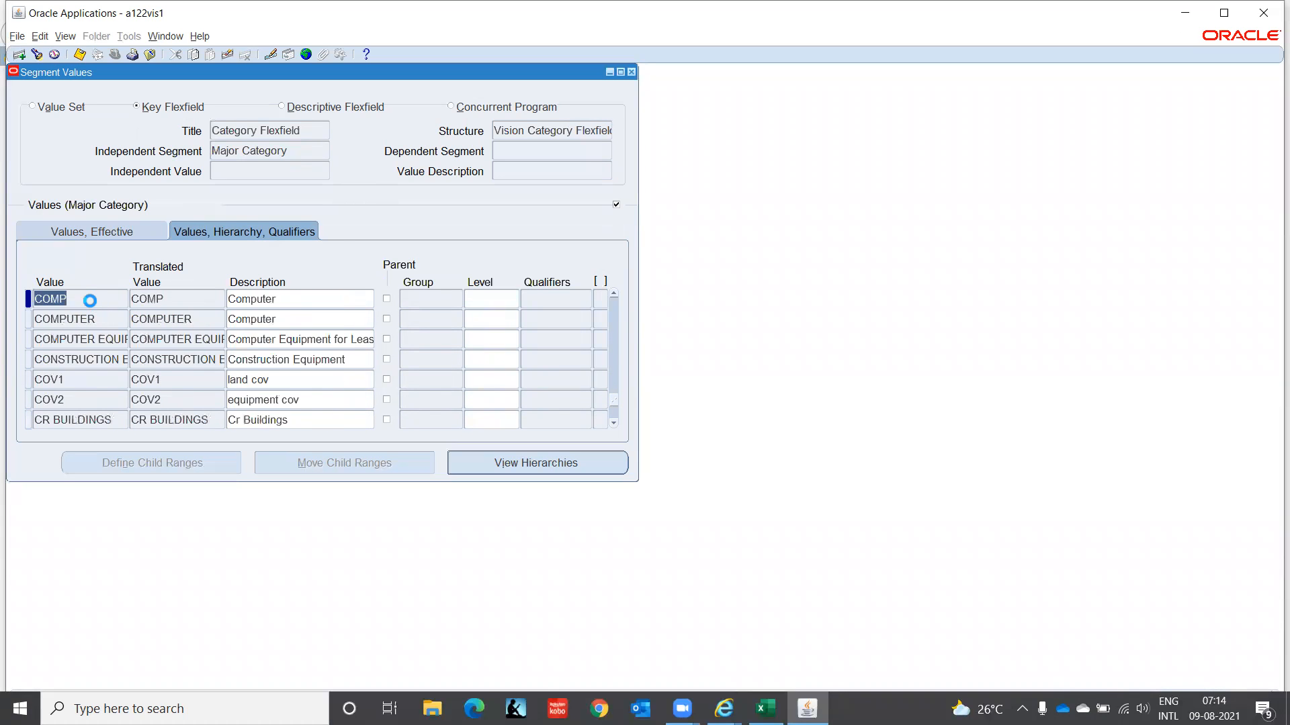
key("Page_Down")
key("Page_Down")
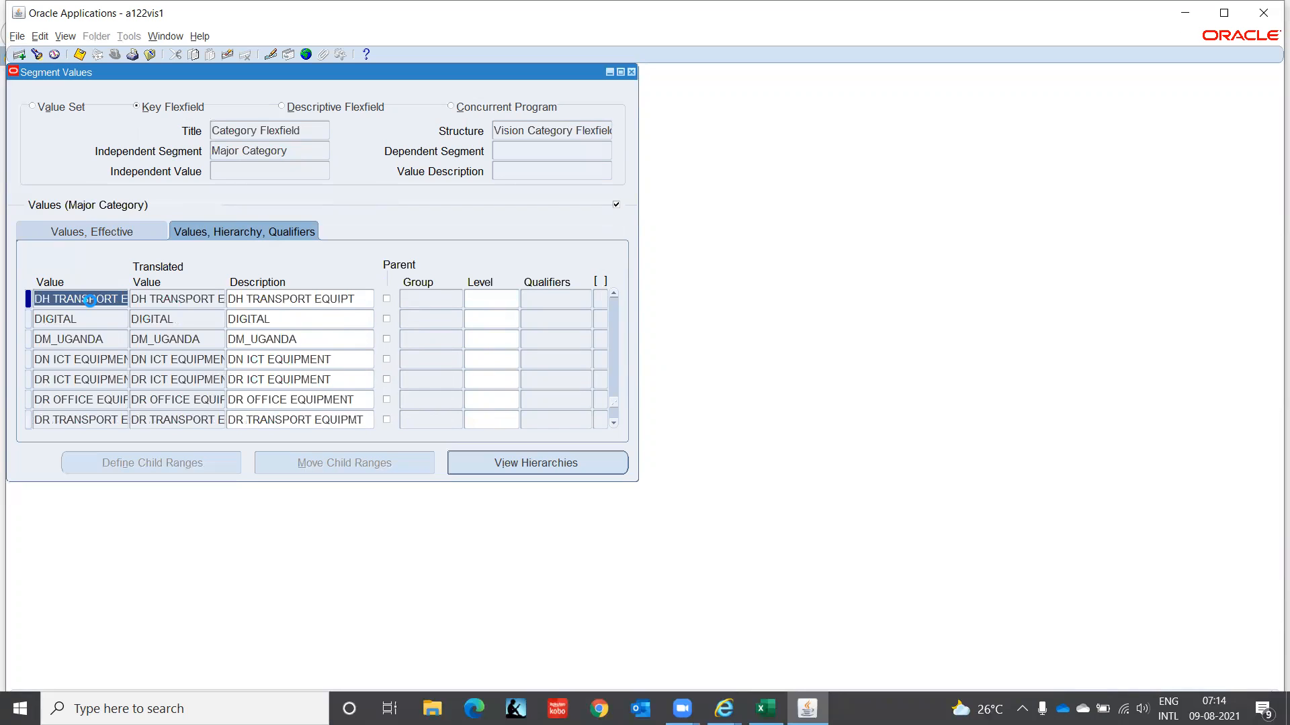
key("Page_Down")
key("Page_Down")
key("Page_Down")
key("Page_Down")
key("Page_Down")
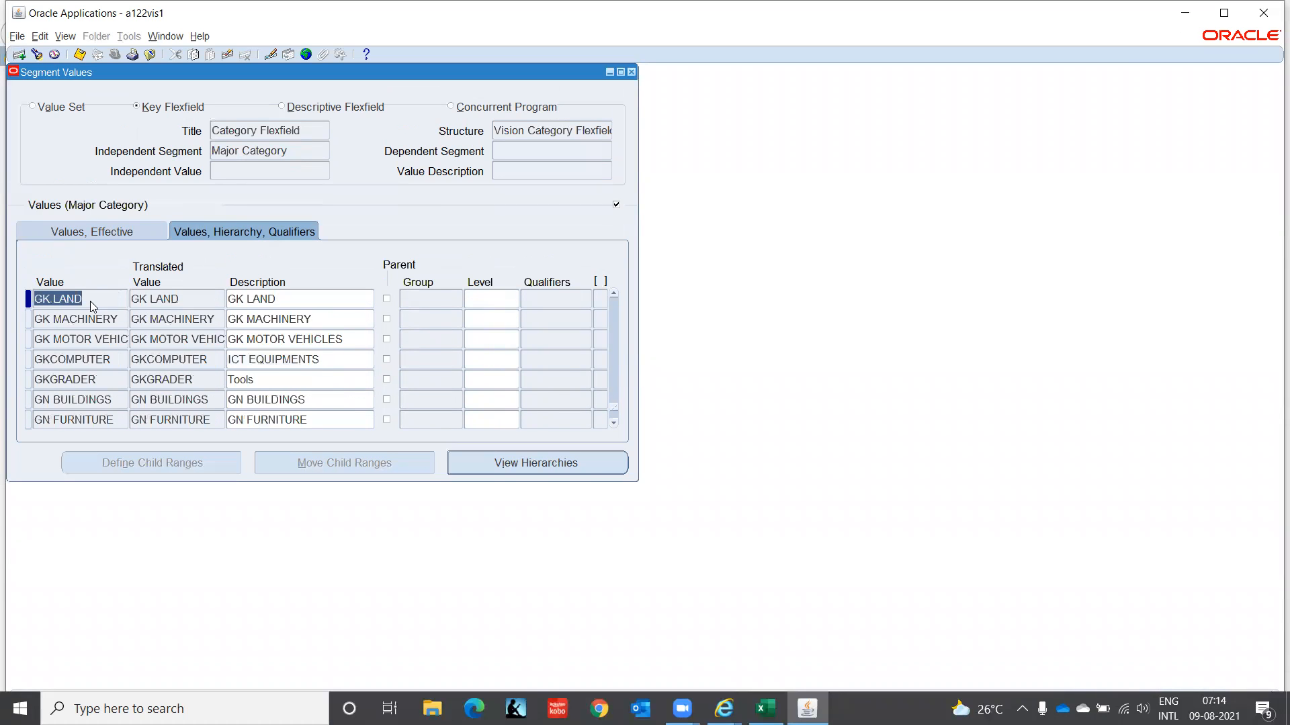
key("Page_Down")
key("Page_Down")
key("Page_Down")
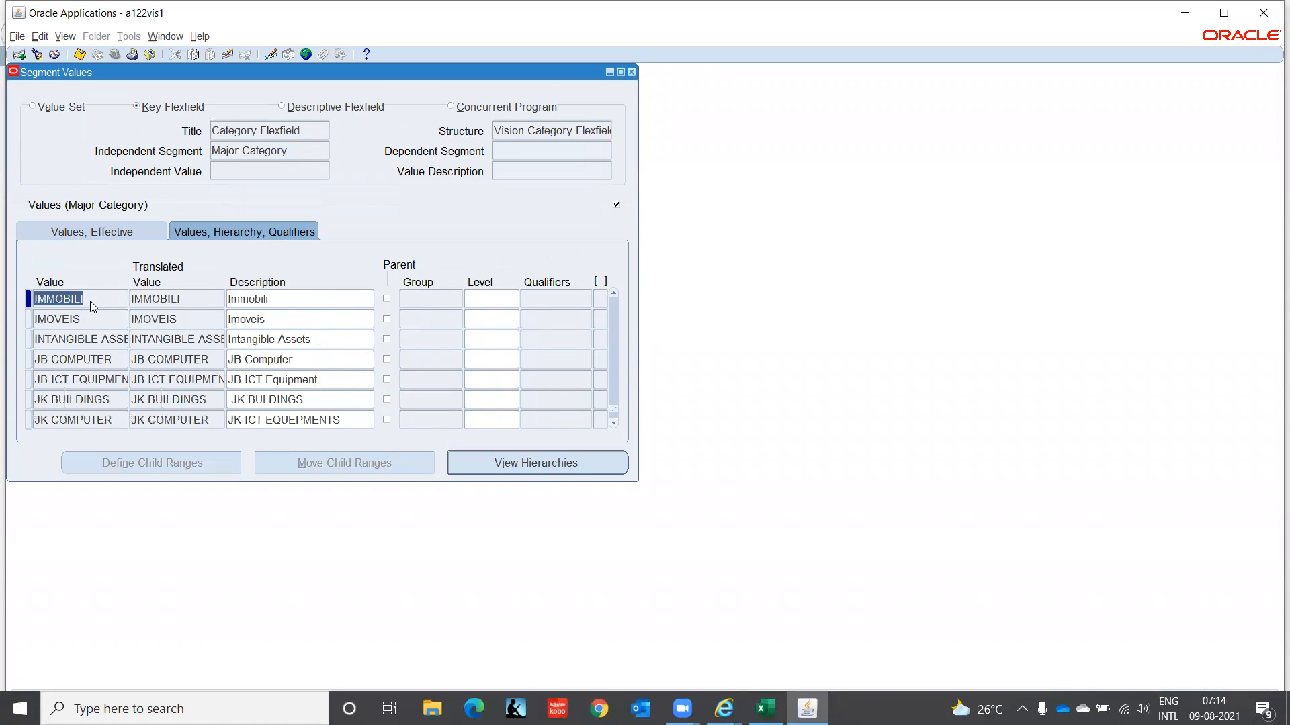
key("Page_Up")
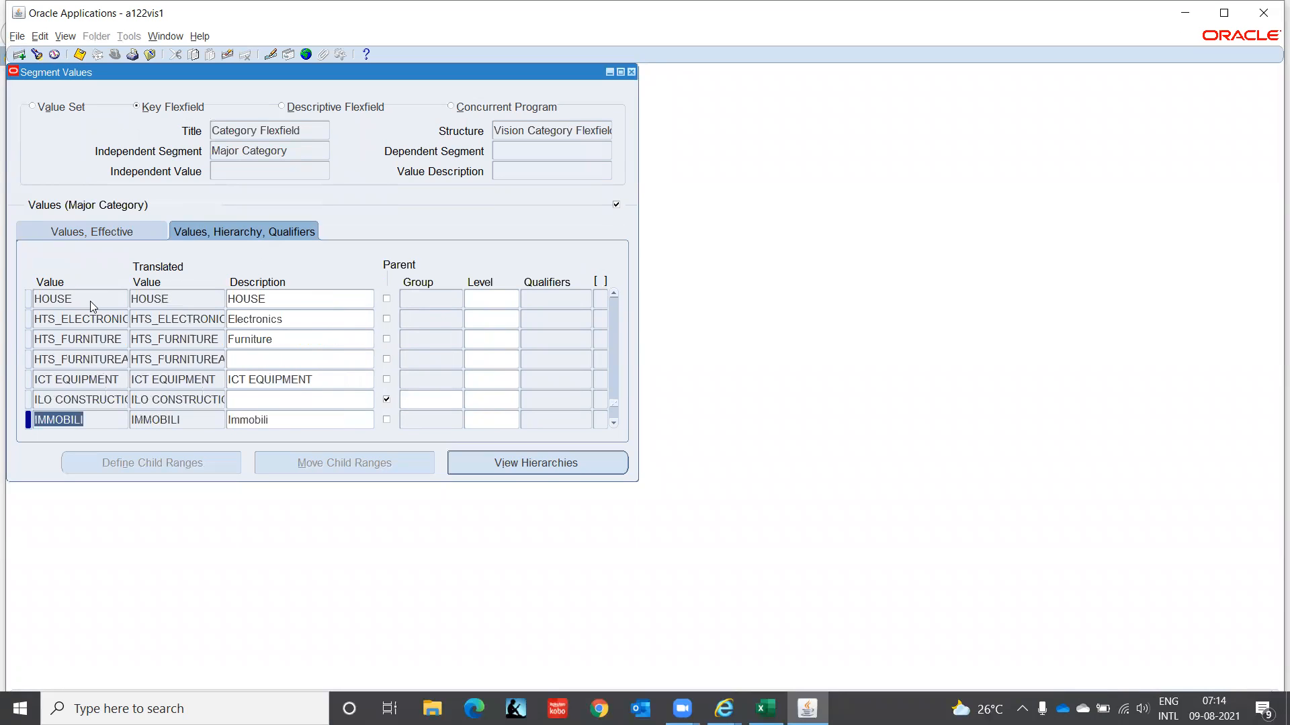
key("Page_Down")
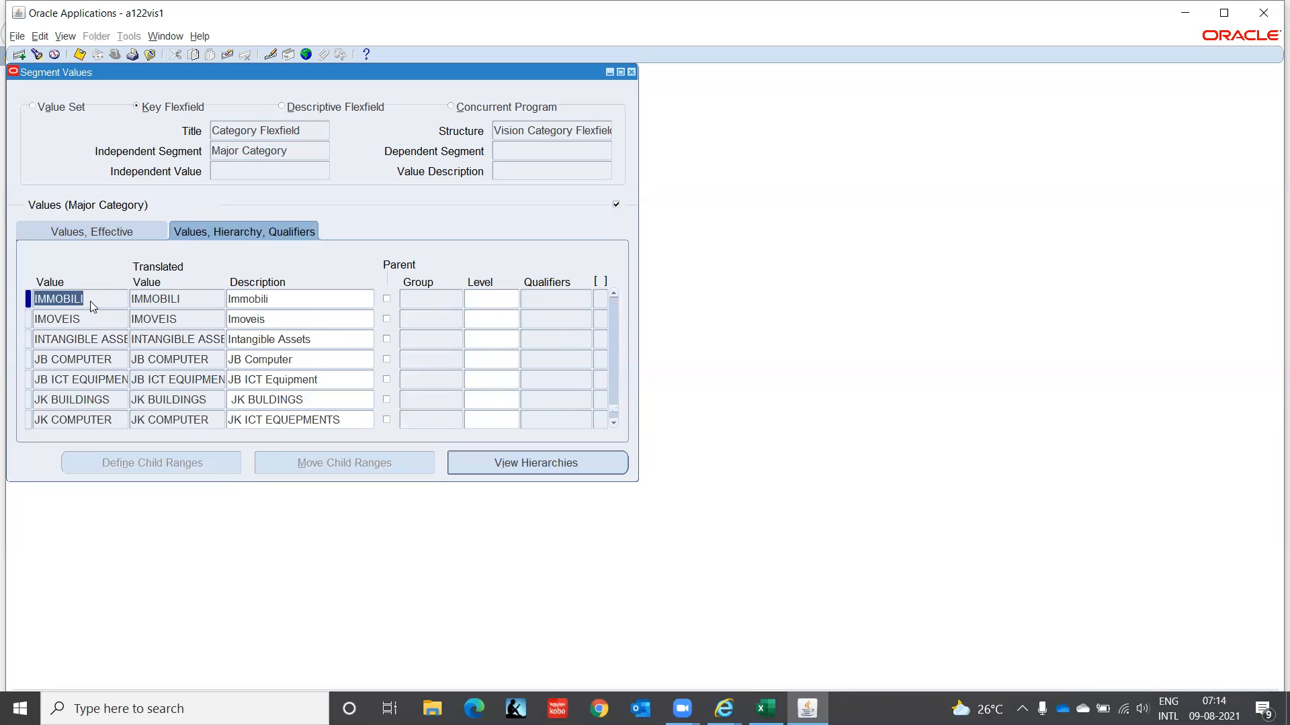
key("Page_Down")
key("Page_Down")
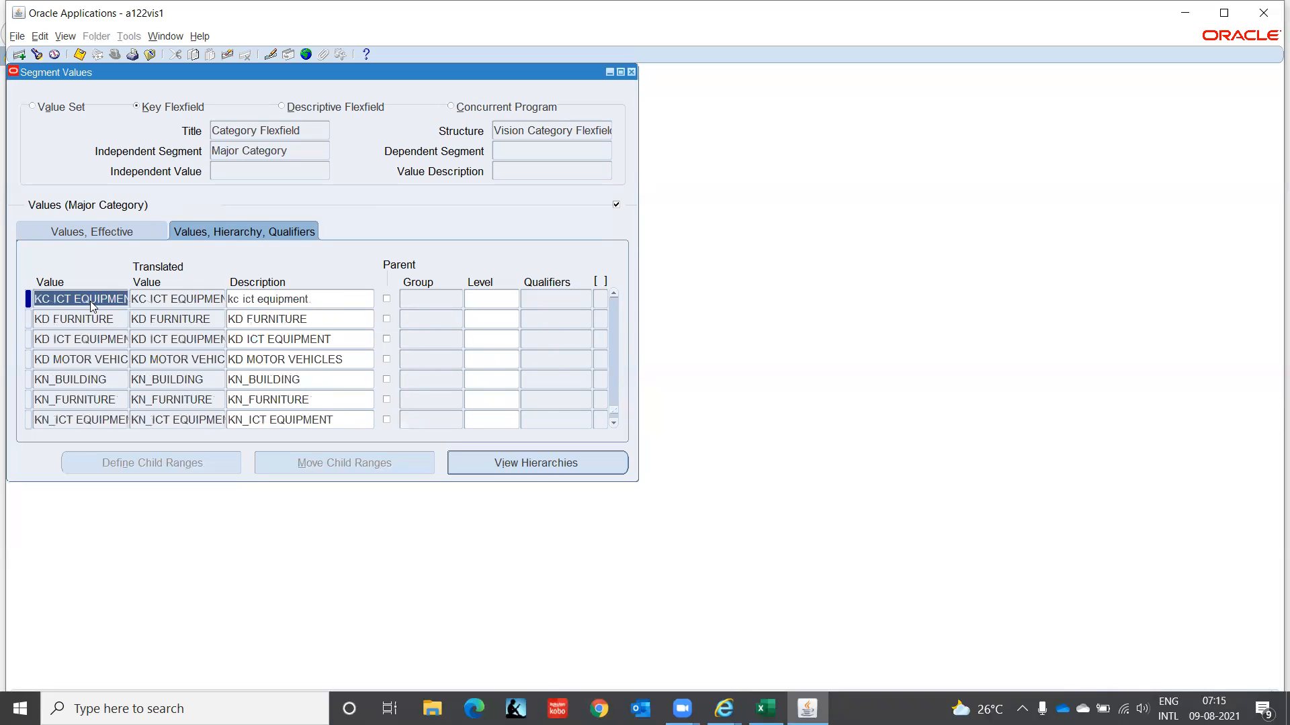
key("Page_Down")
key("Page_Down")
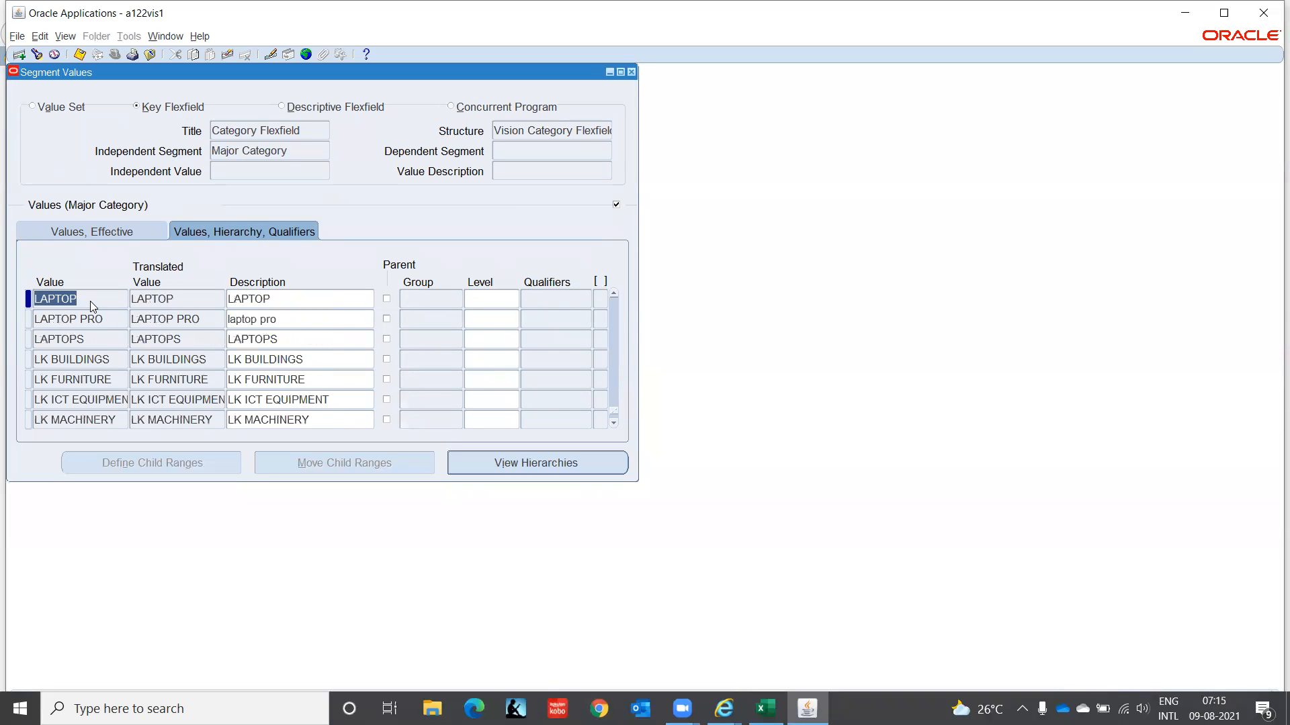
key("Page_Down")
key("Page_Down")
key("Page_Down")
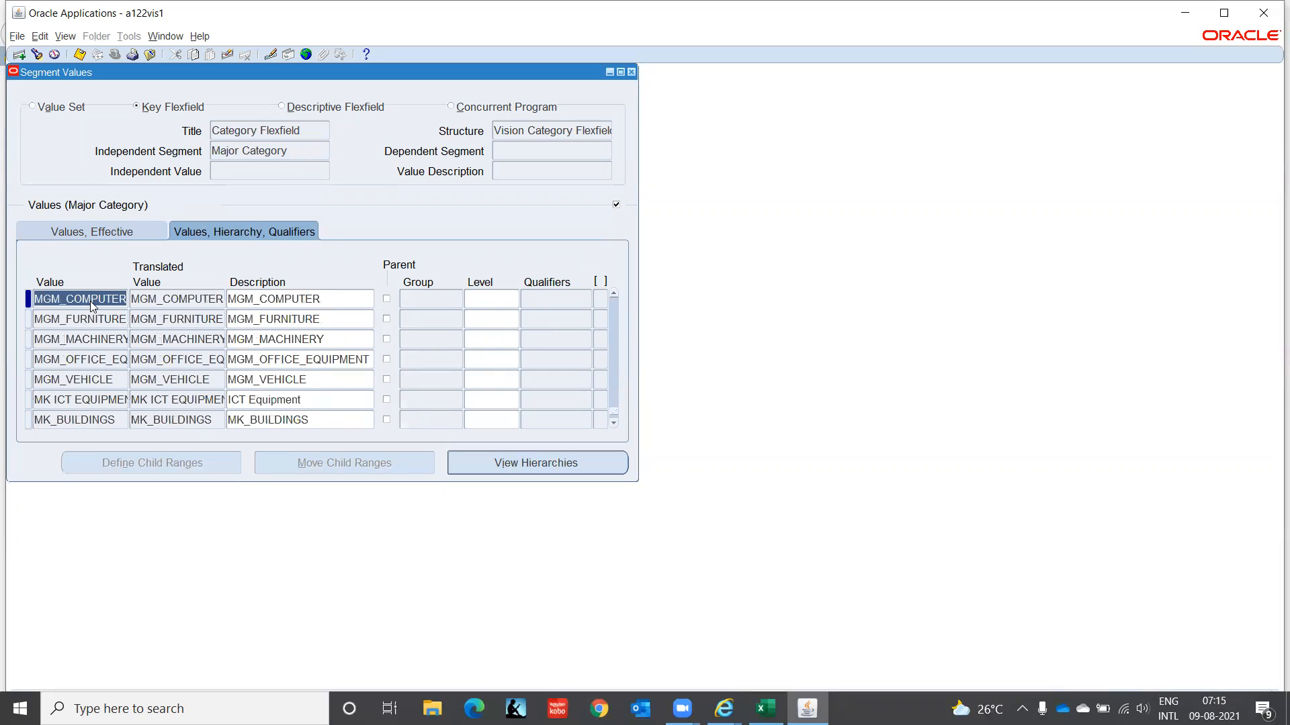
key("Page_Down")
key("Page_Down")
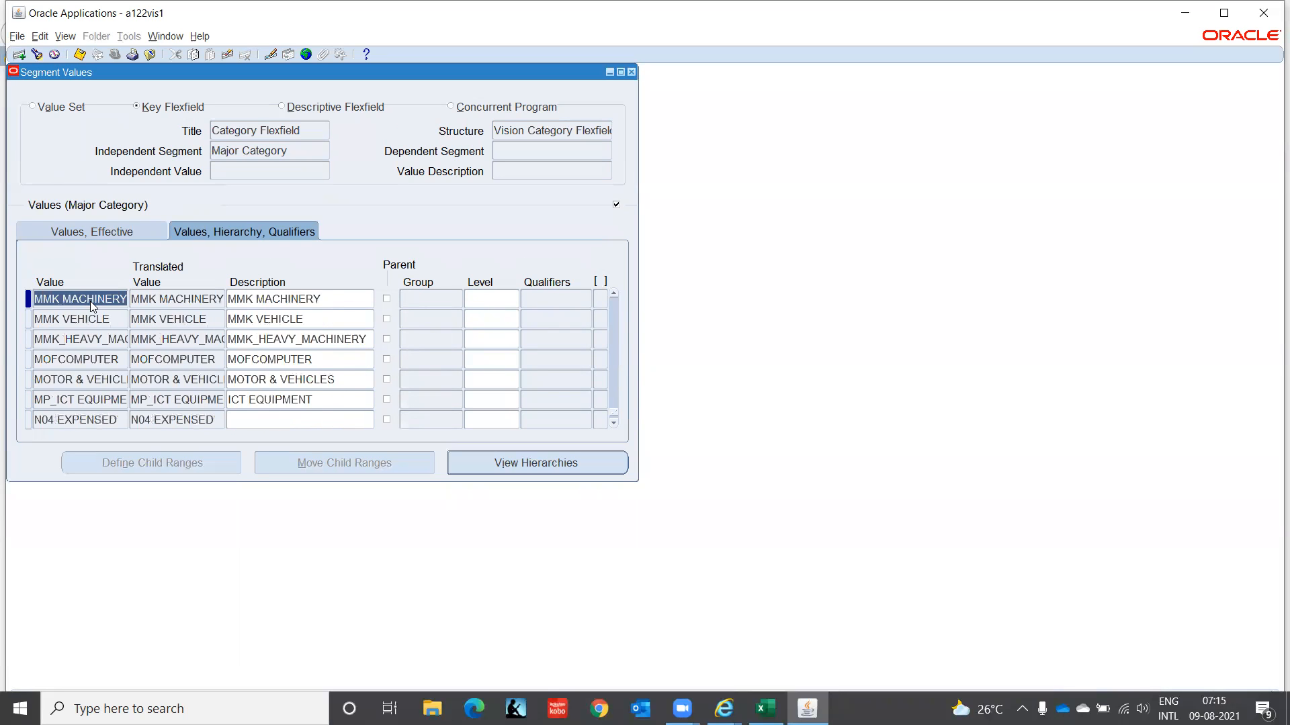
key("Page_Up")
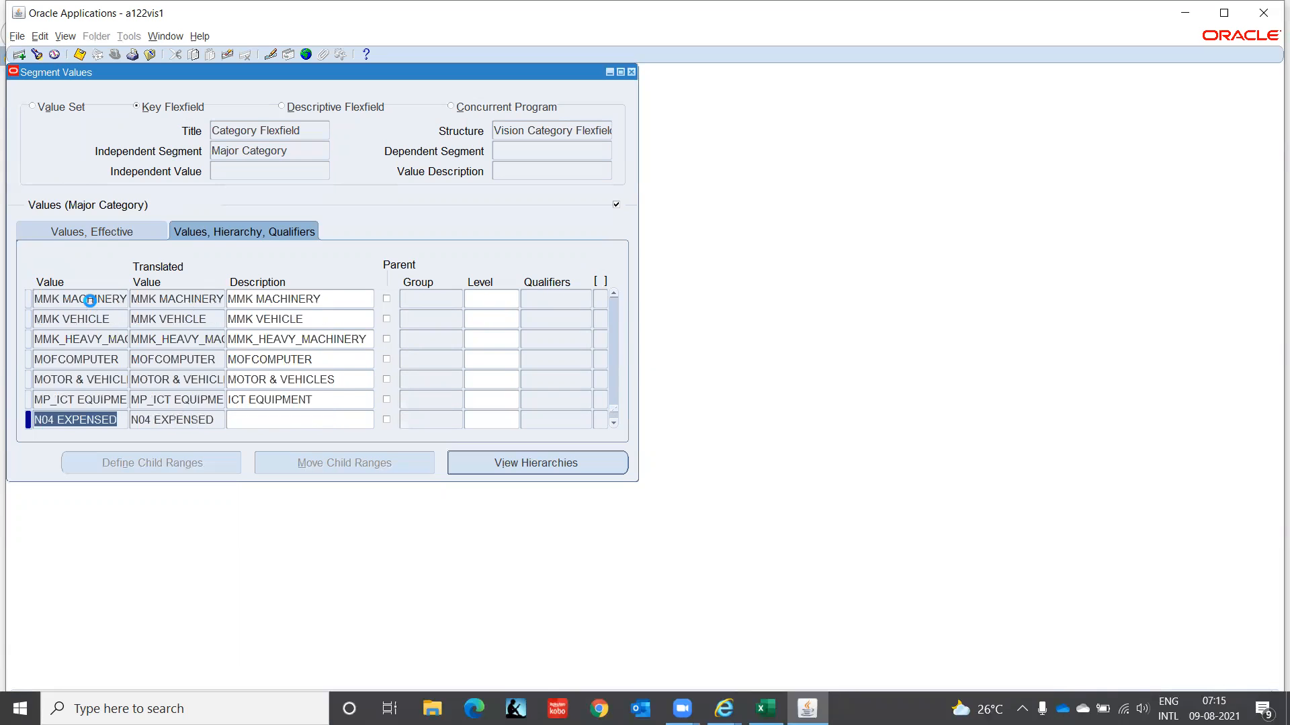
key("Page_Down")
key("Page_Down")
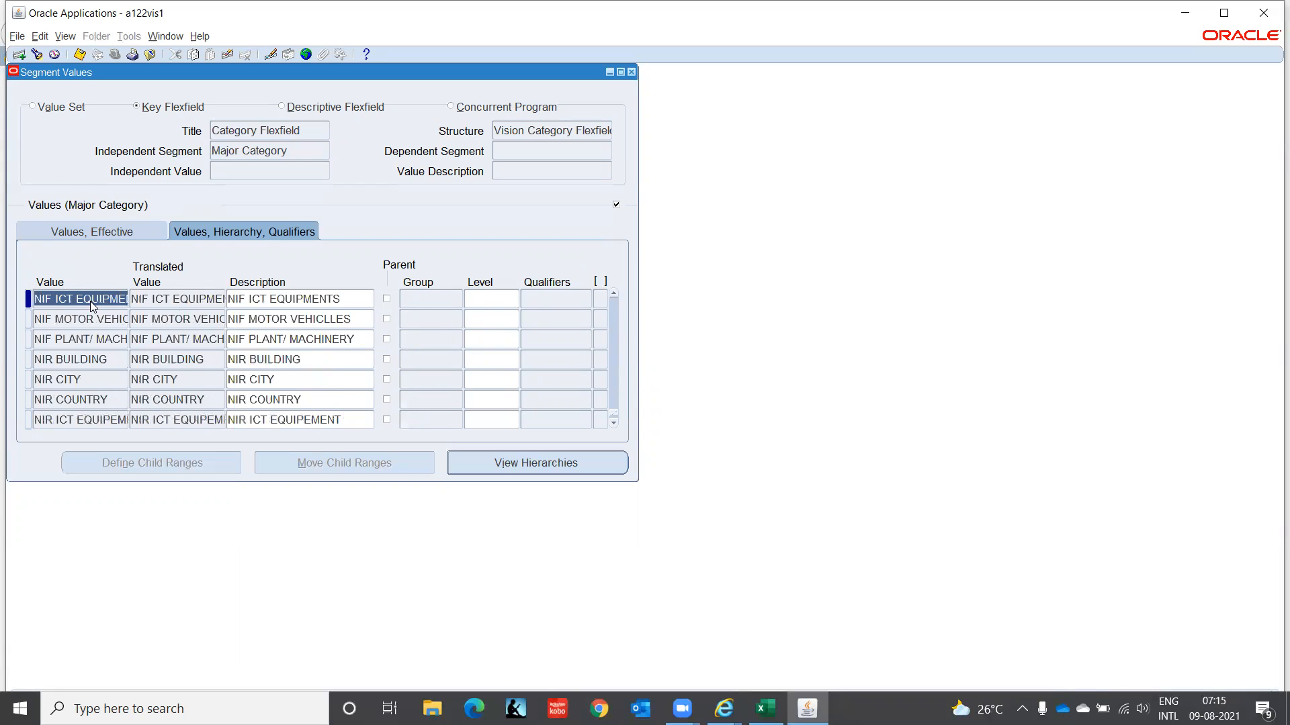
key("Page_Down")
key("Page_Down")
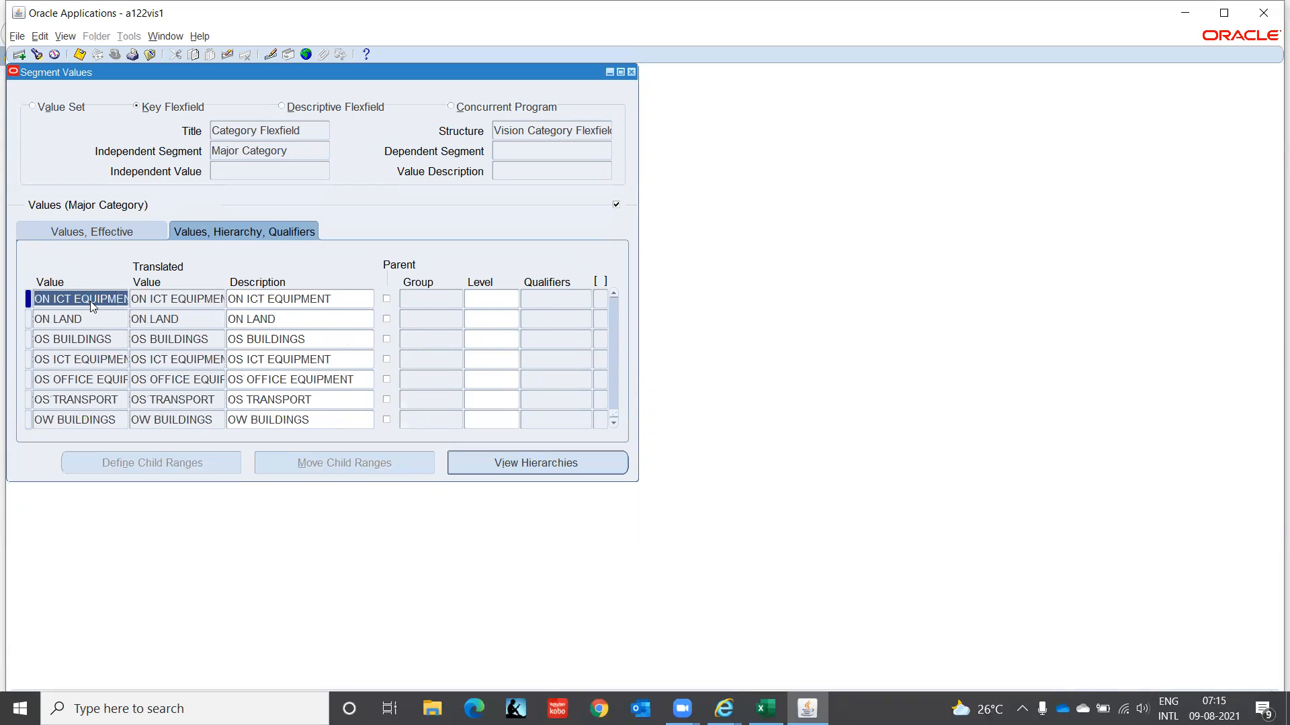
key("Page_Down")
key("Page_Down")
key("Page_Down")
key("Page_Down")
key("Page_Down")
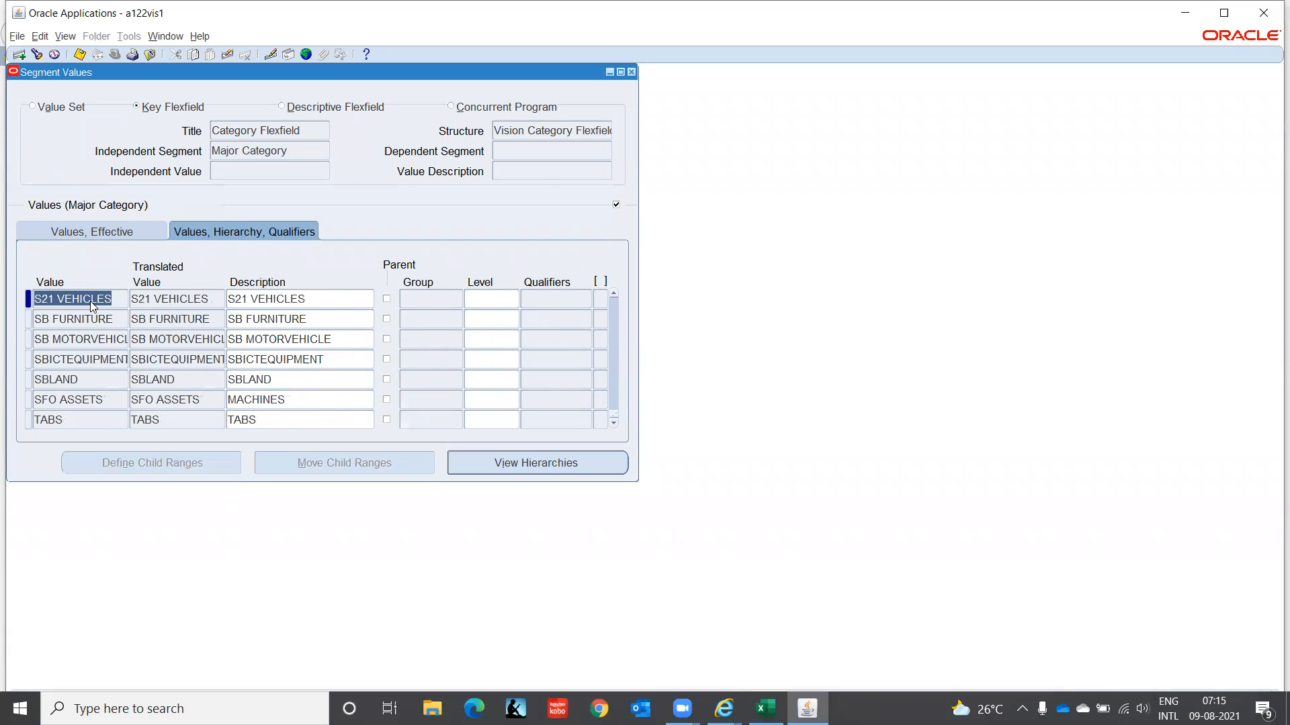
- Add the Major Category value IT VEHICLES with the description IT VEHICLES and save it
left_click(18, 55)
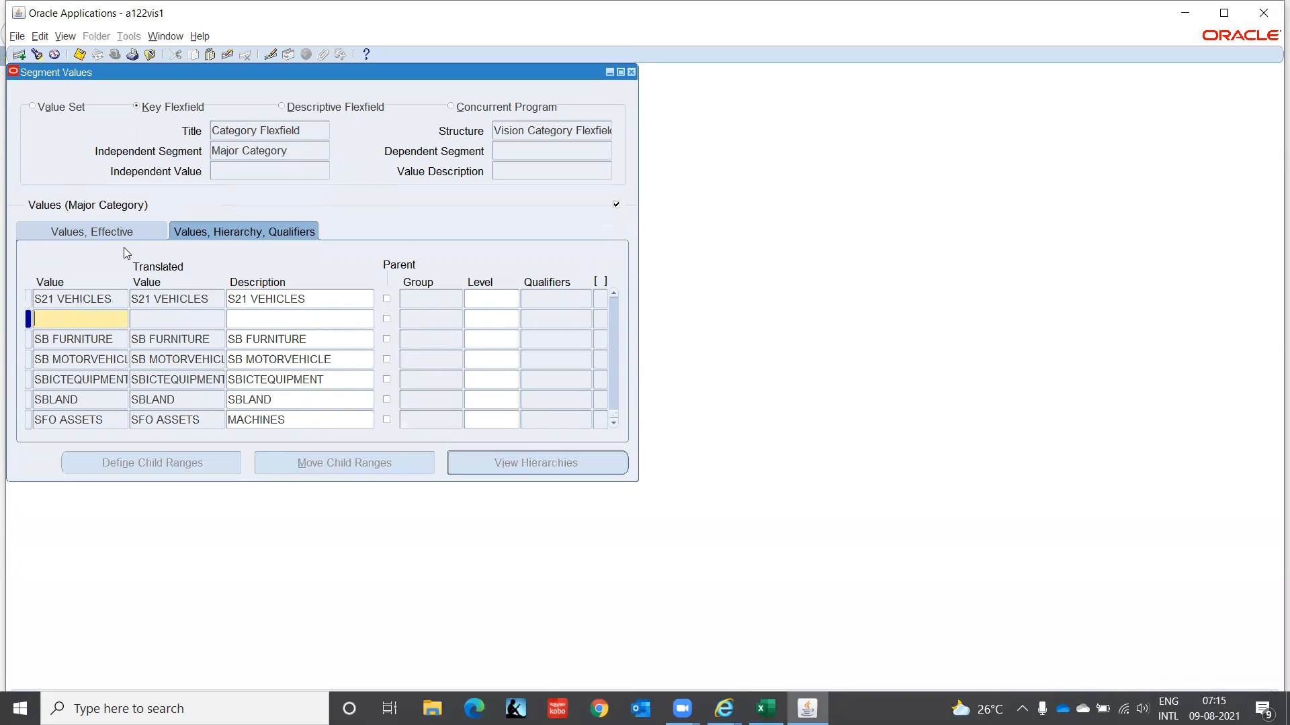
type("IT VEHICLES")
key("Tab")
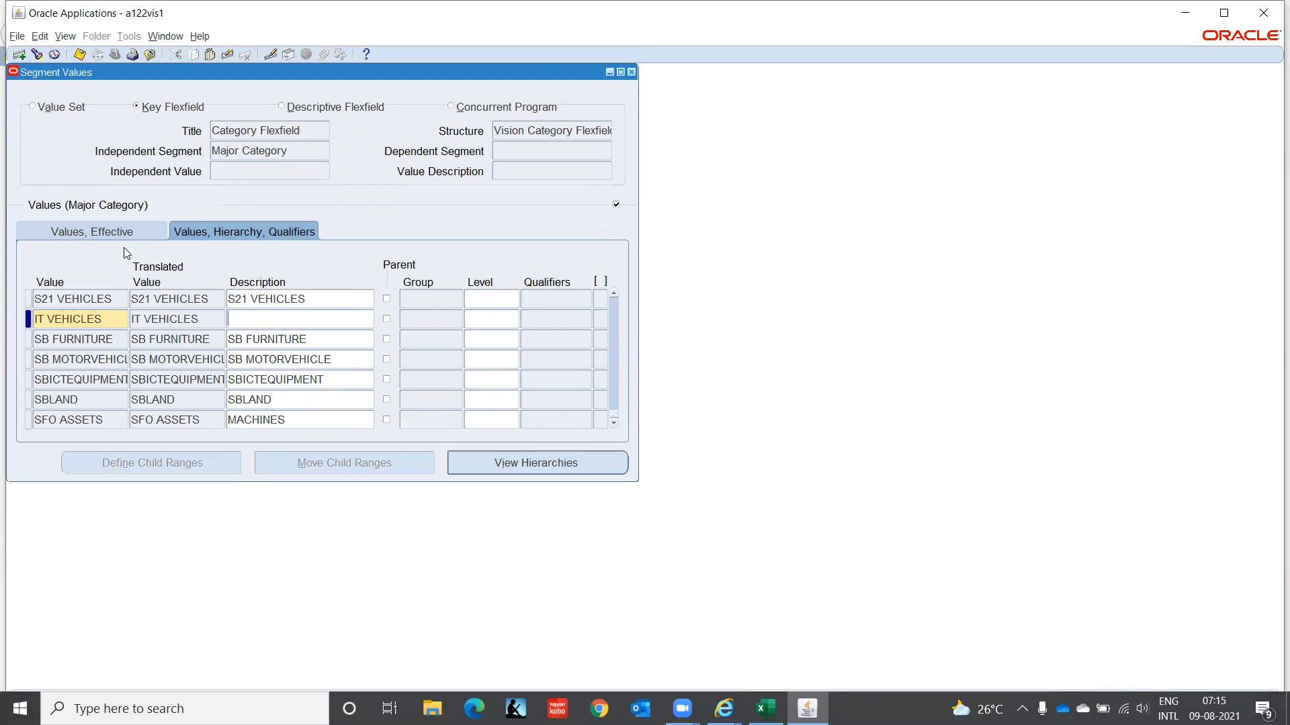
type("IT VEHICLES")
key("Tab")
key("Tab")
key("Tab")
key("Tab")
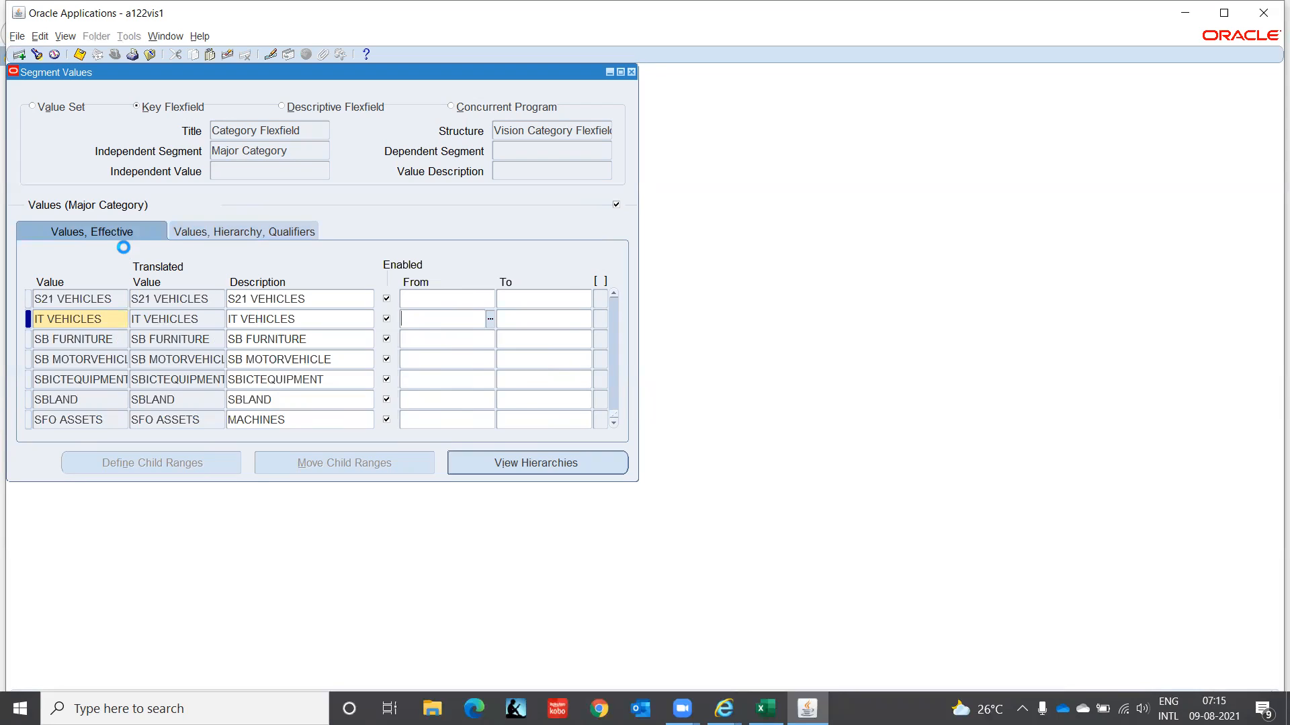
key("Tab")
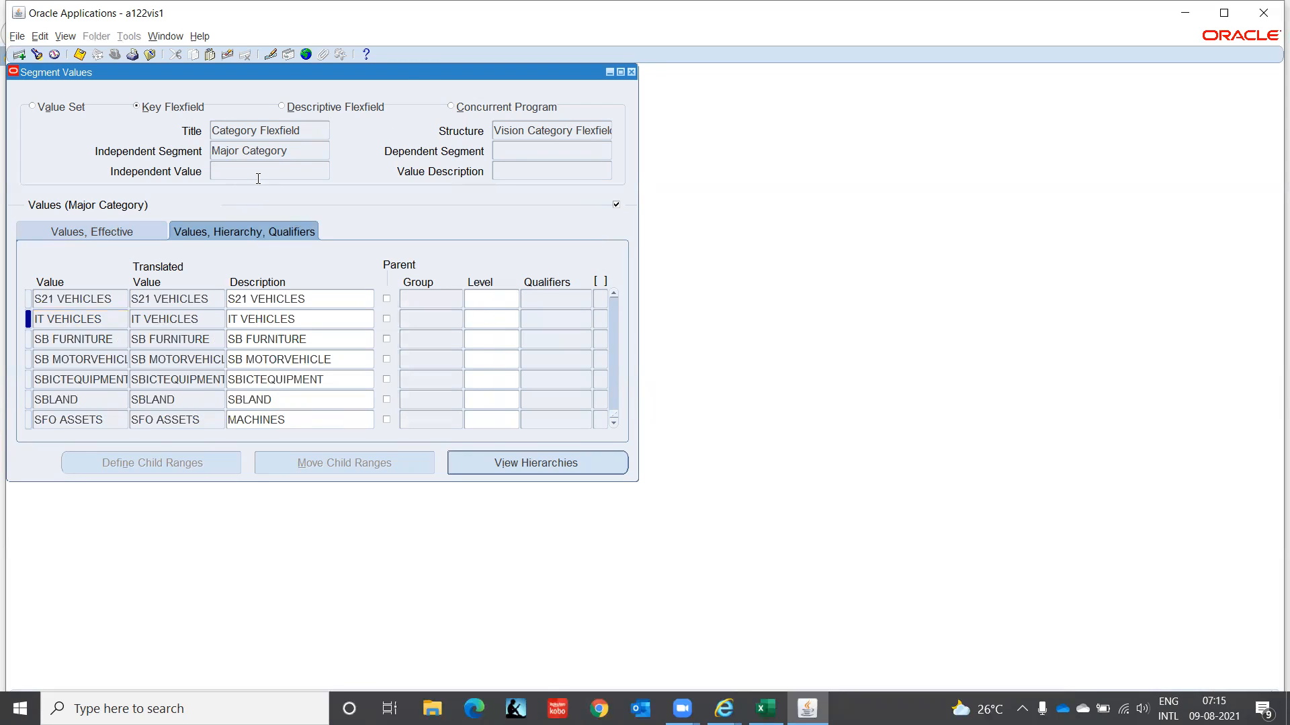
- Find the Minor Category segment values of the Vision Category Flexfield for the independent value IT VEHICLES
left_click(310, 132)
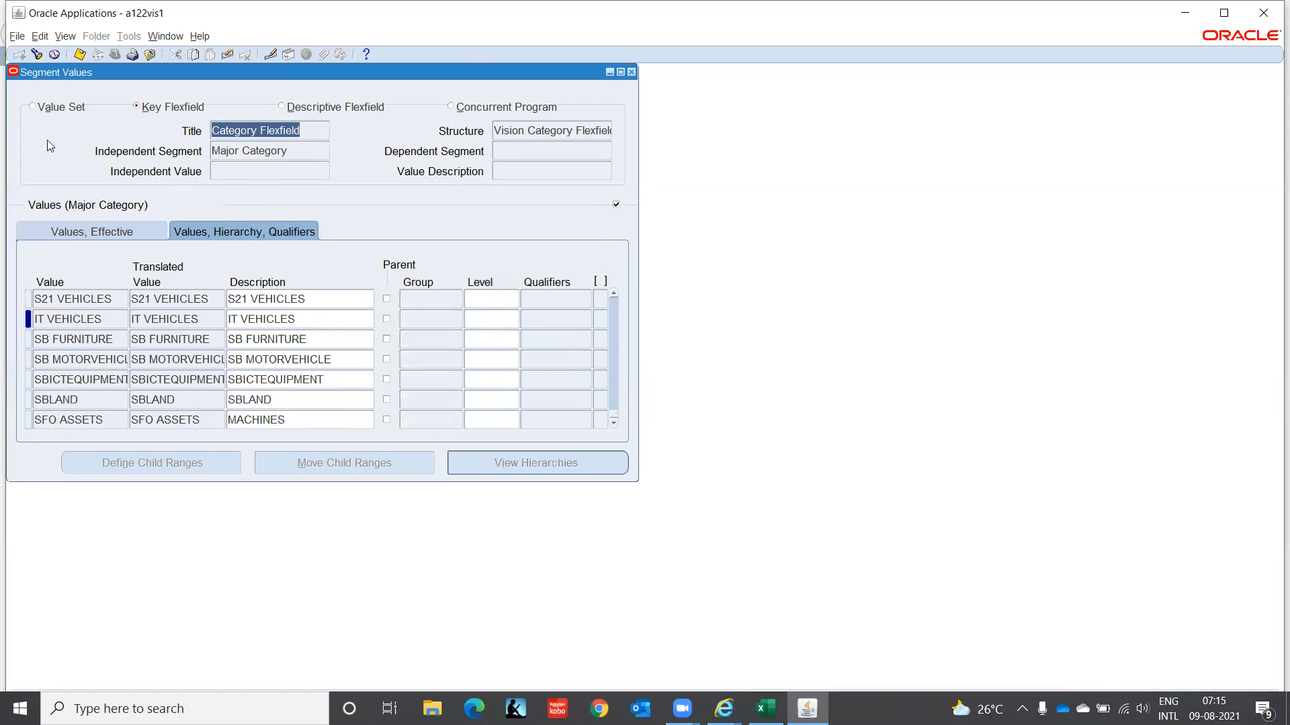
left_click(36, 55)
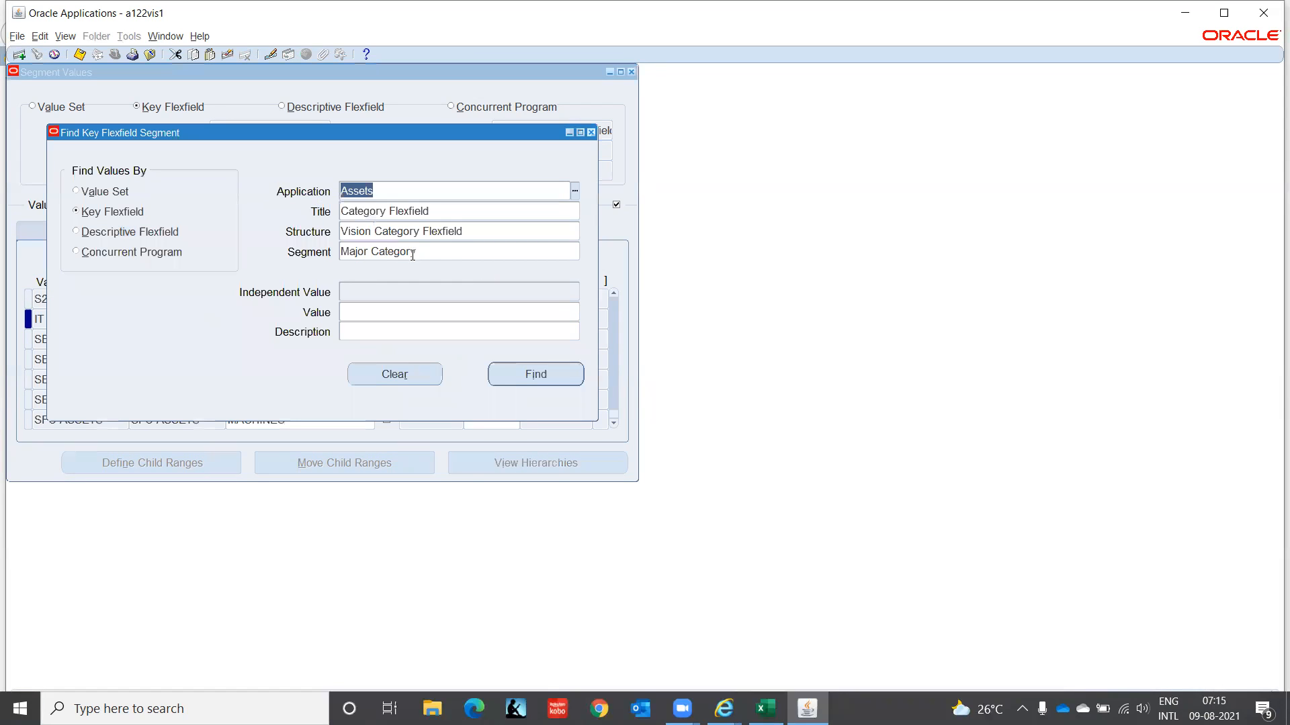
left_click(450, 252)
key("BackSpace")
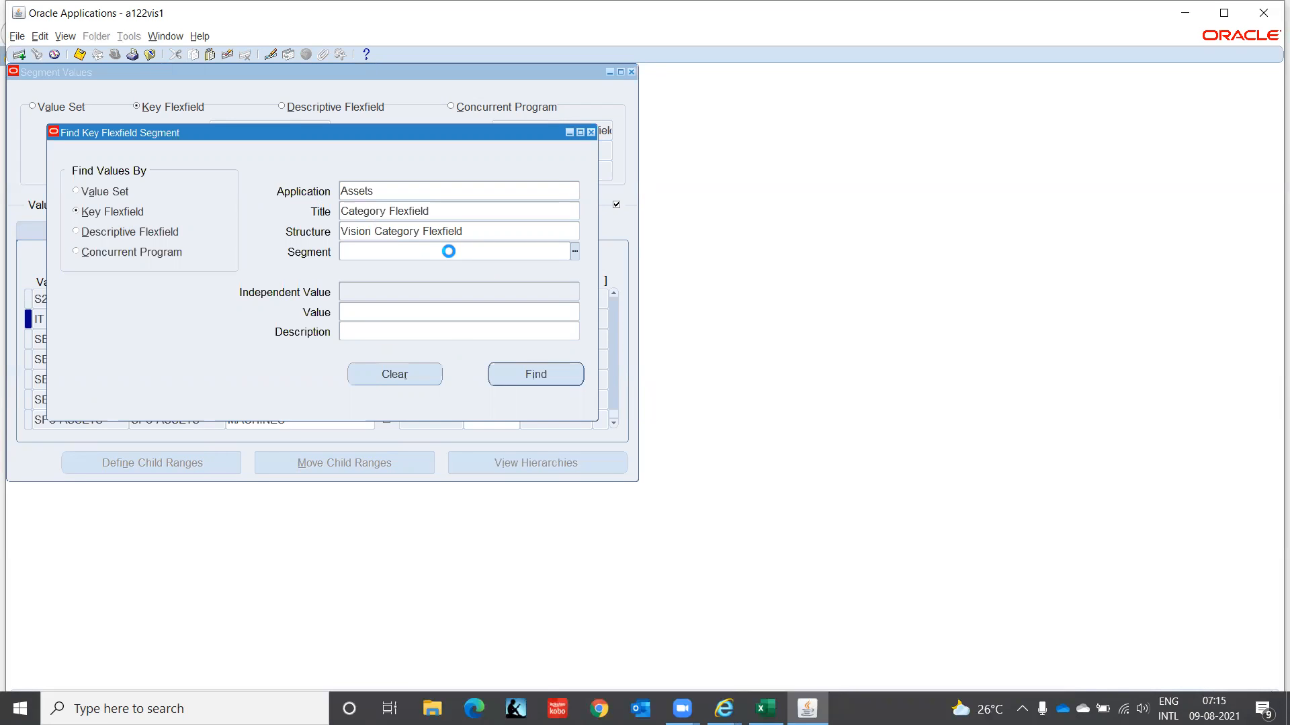
key("Down")
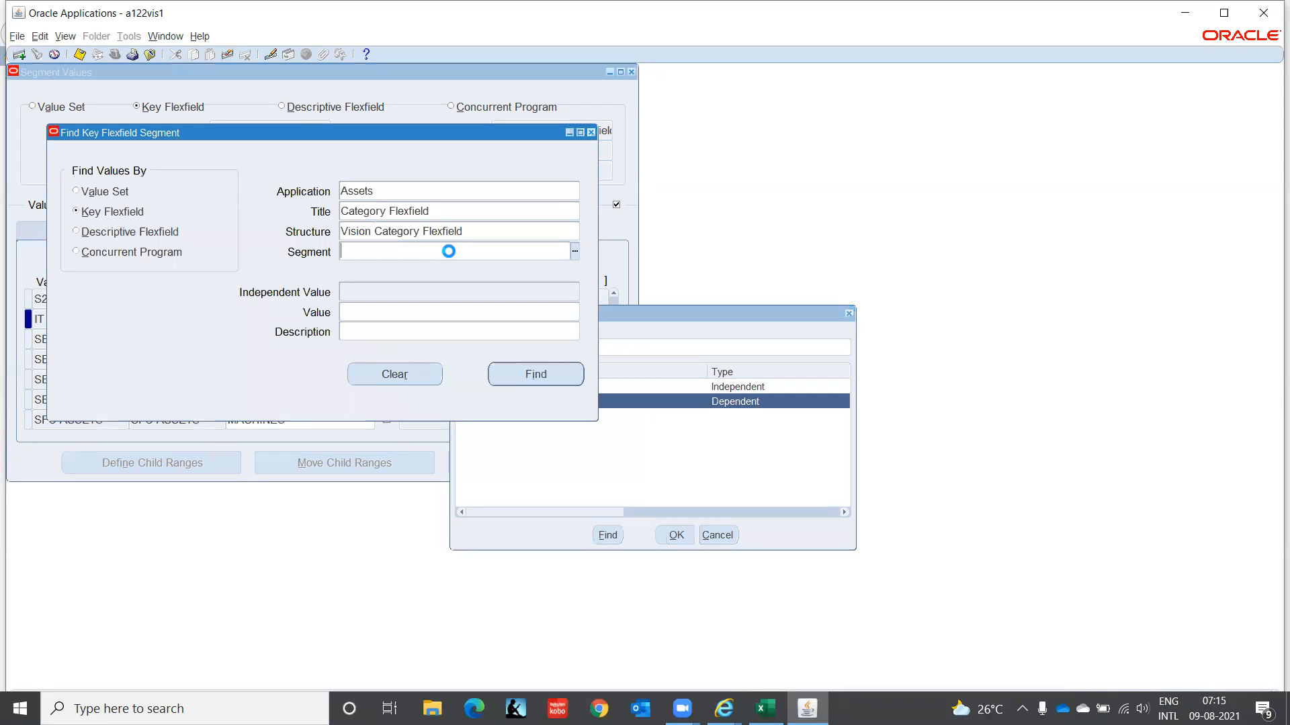
key("Return")
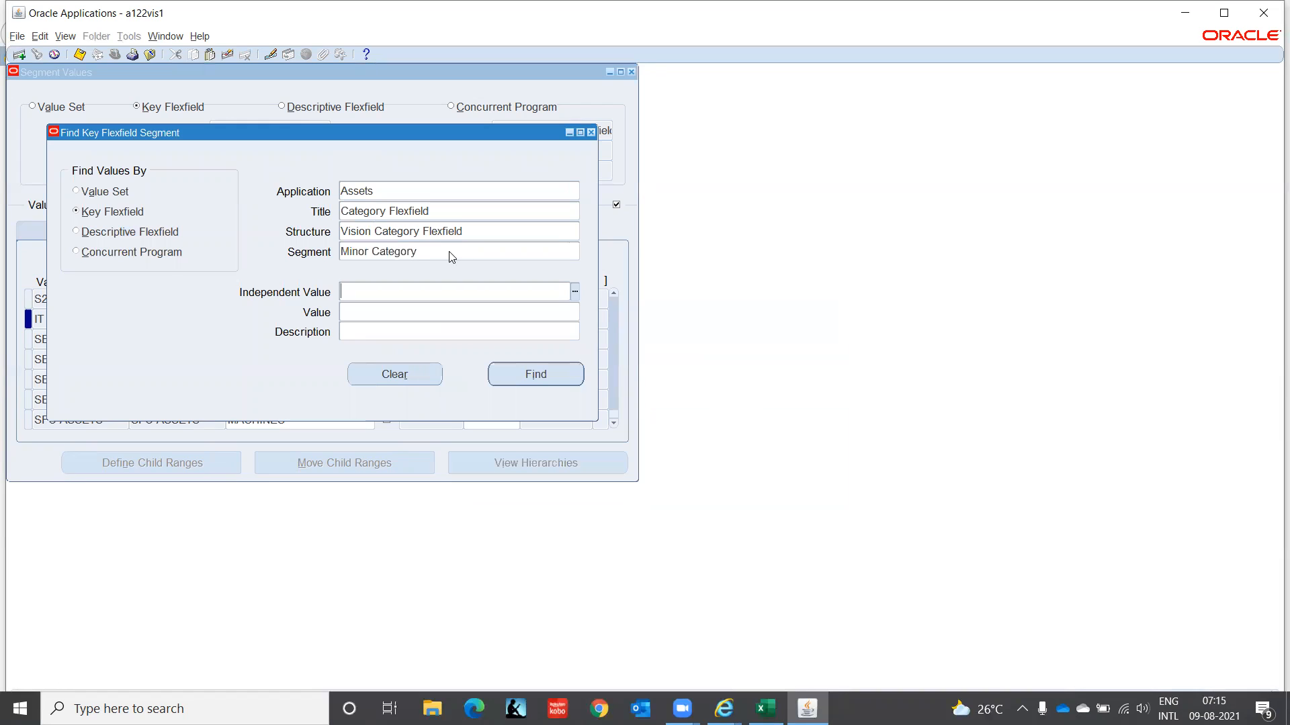
type("Maj")
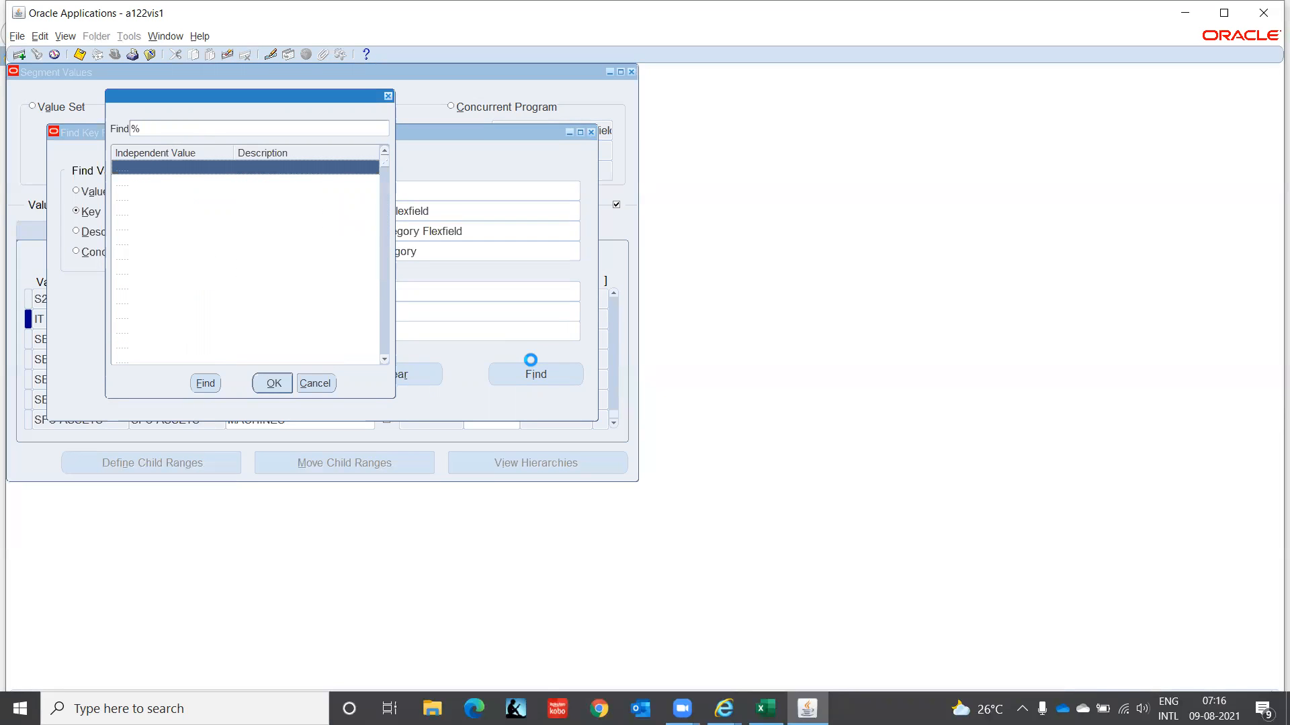
type("i")
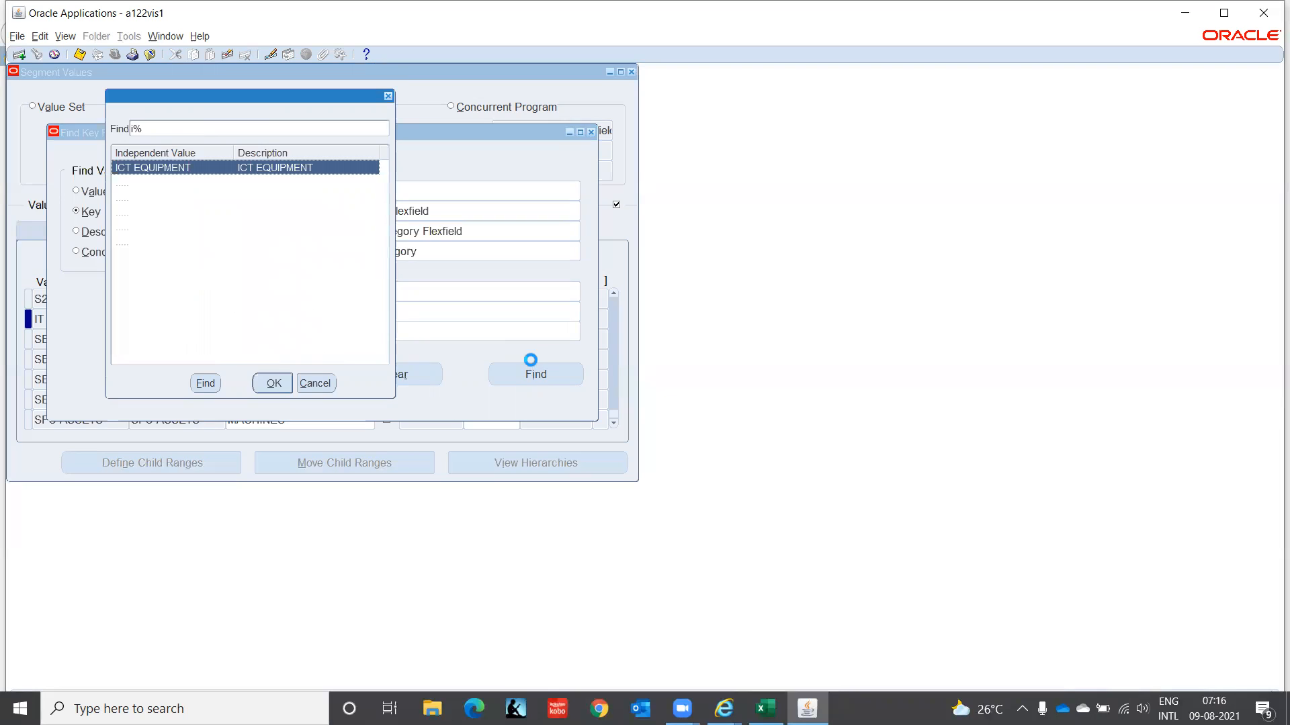
type("t")
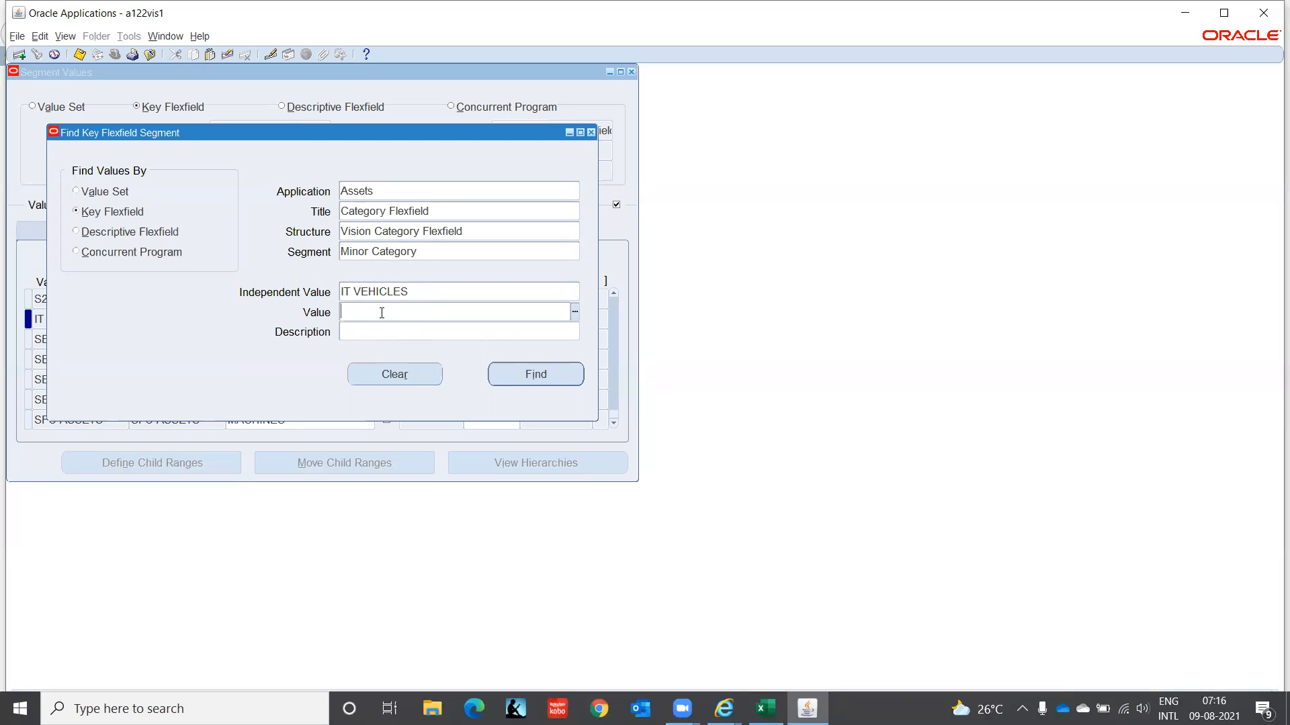
left_click(517, 373)
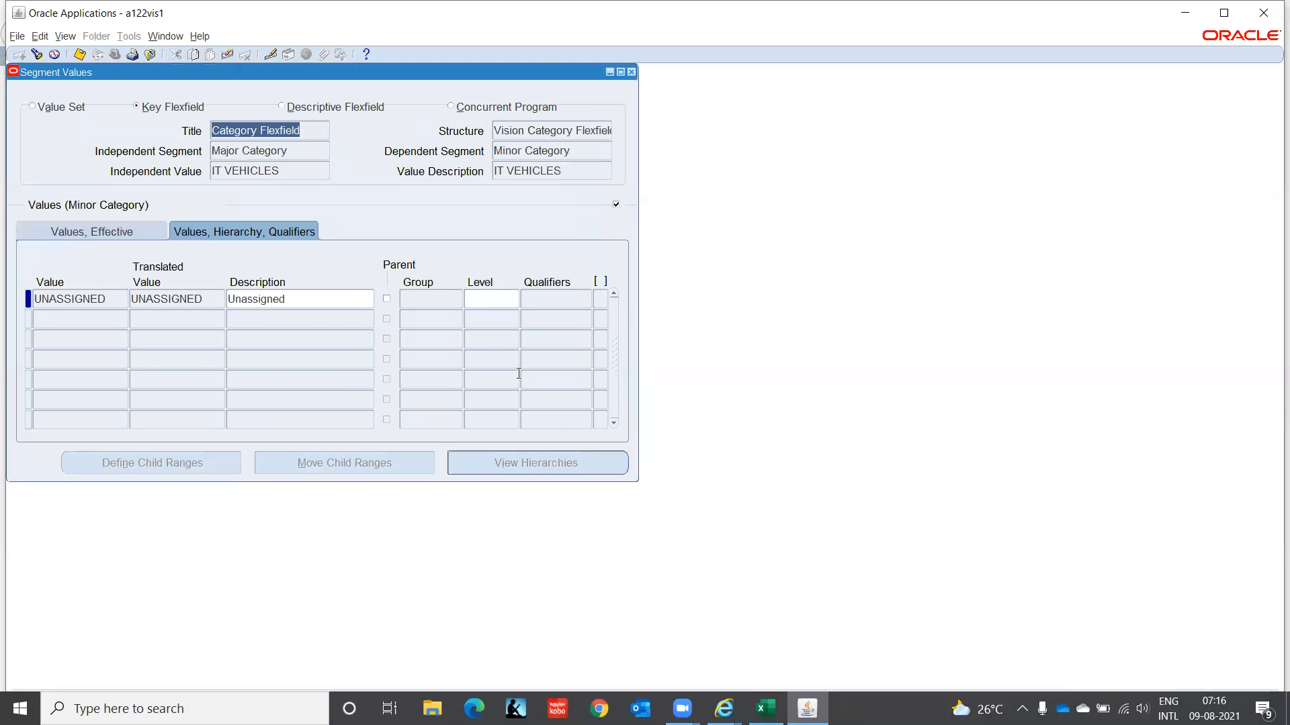
- Add the Minor Category value IT CAR with the description IT CAR under IT VEHICLES
left_click(302, 298)
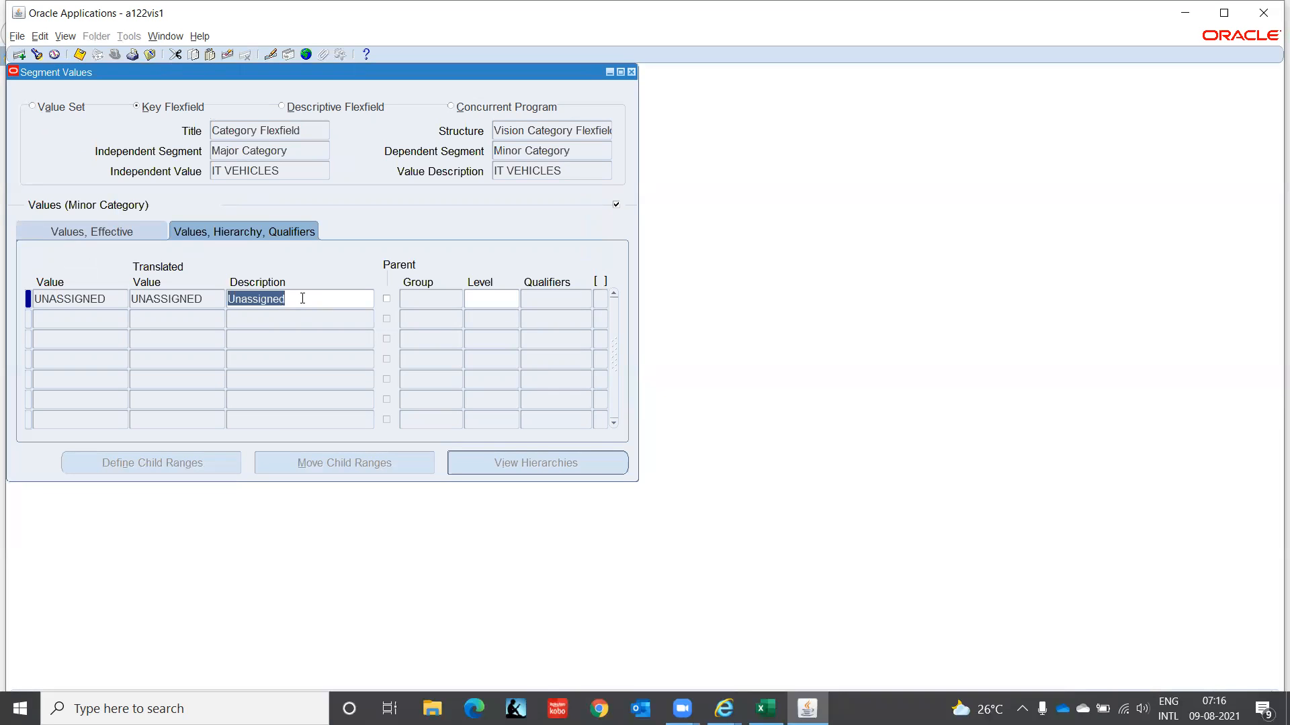
key("Down")
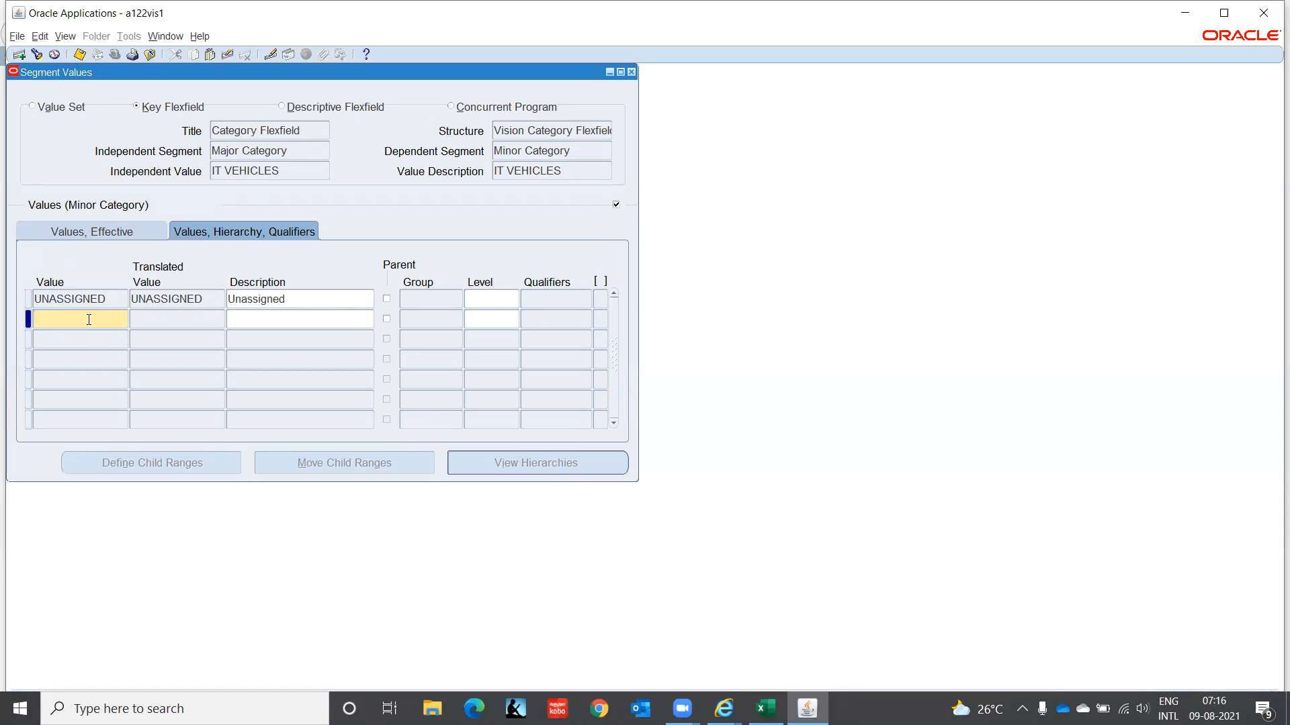
type("CAR")
key("Tab")
type("CAR")
double_click(64, 319)
left_click(64, 319)
type("IT")
key("Tab")
type("IT CAR")
- Add the Minor Category value IT 2 WHEELER with the description IT 2 Wheeler under IT VEHICLES and save it
left_click(65, 325)
key("Down")
type("IT ")
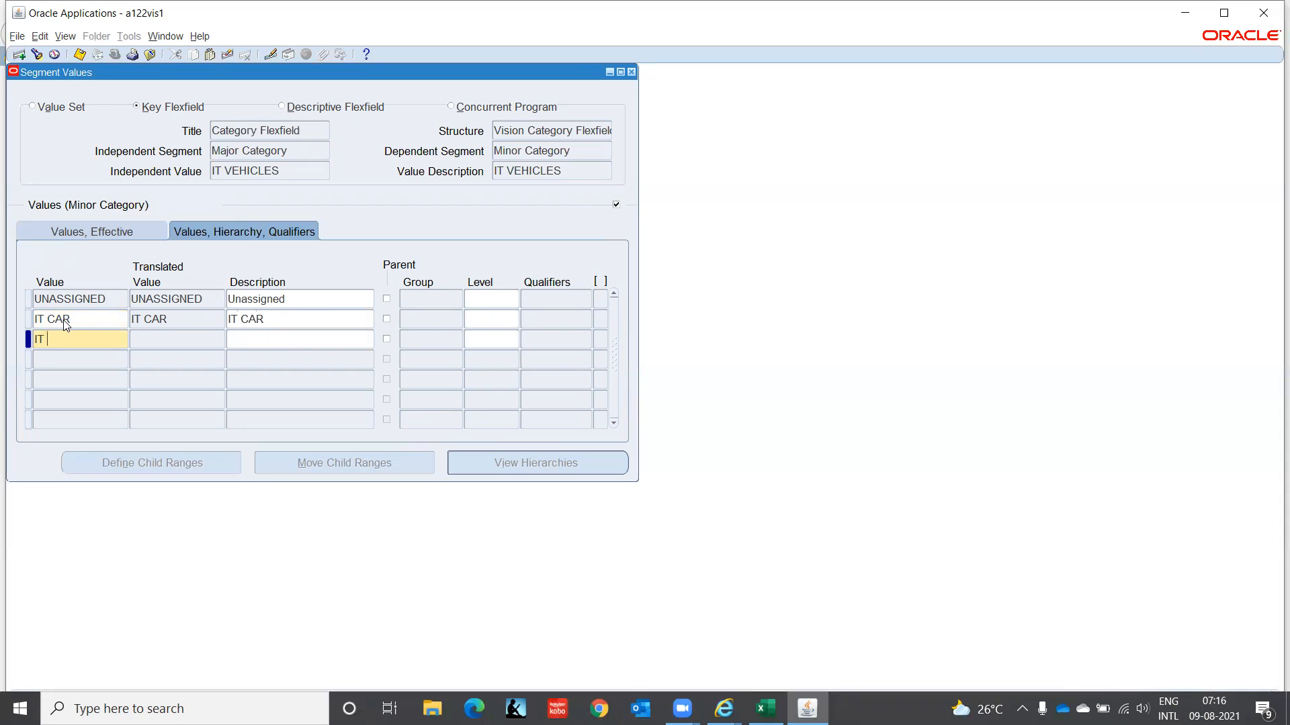
type("2 Wheeler")
key("Tab")
type("IT ")
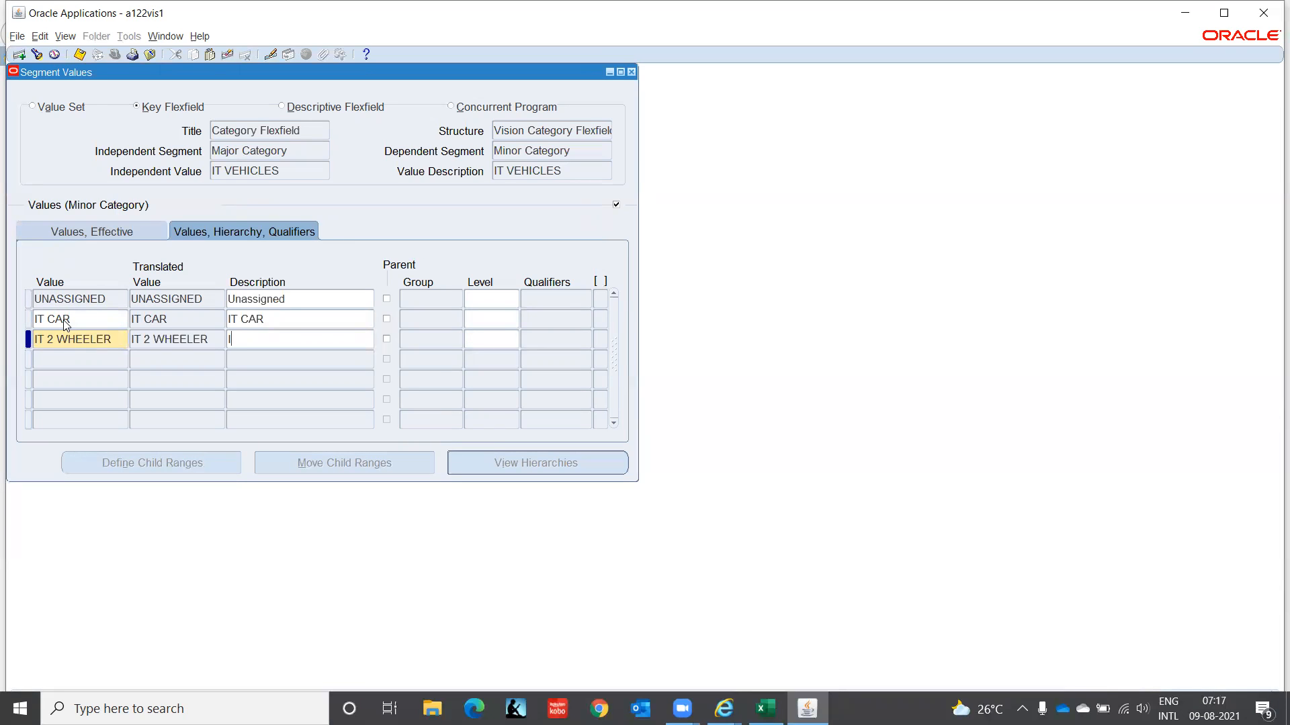
type("2 Wheeler")
key("Tab")
key("Tab")
key("Tab")
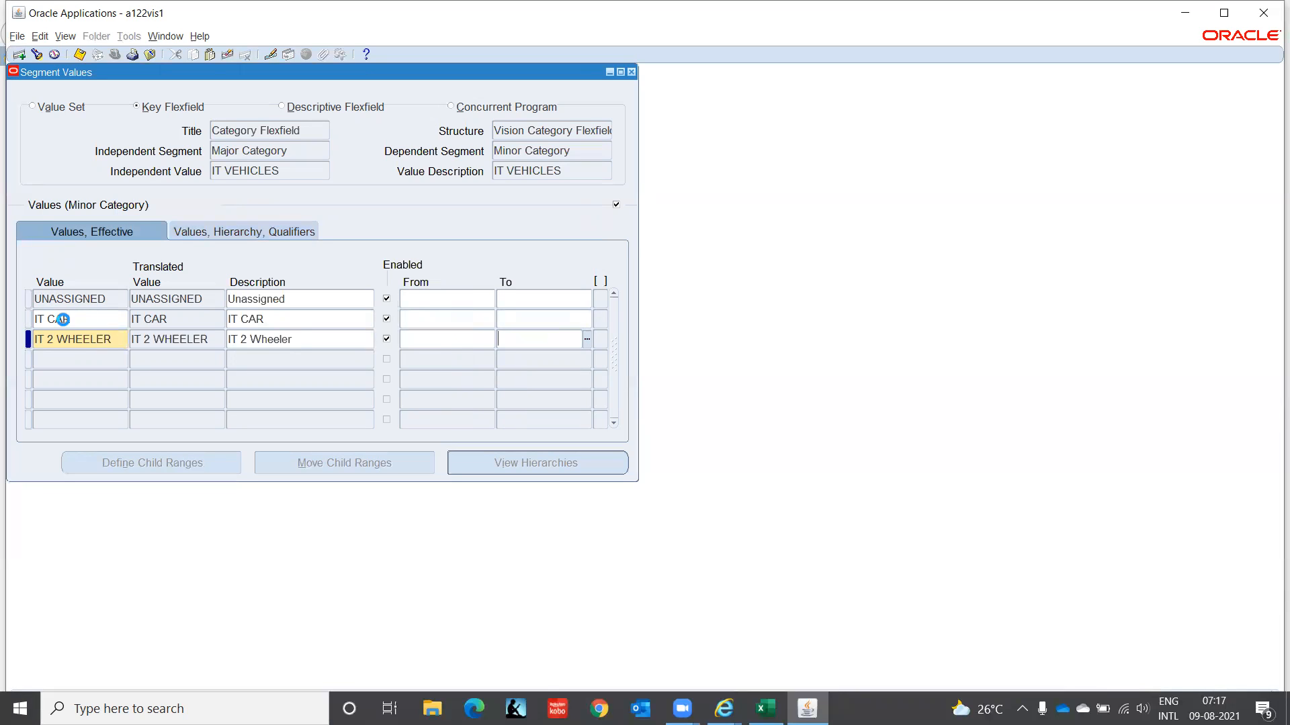
key("Tab")
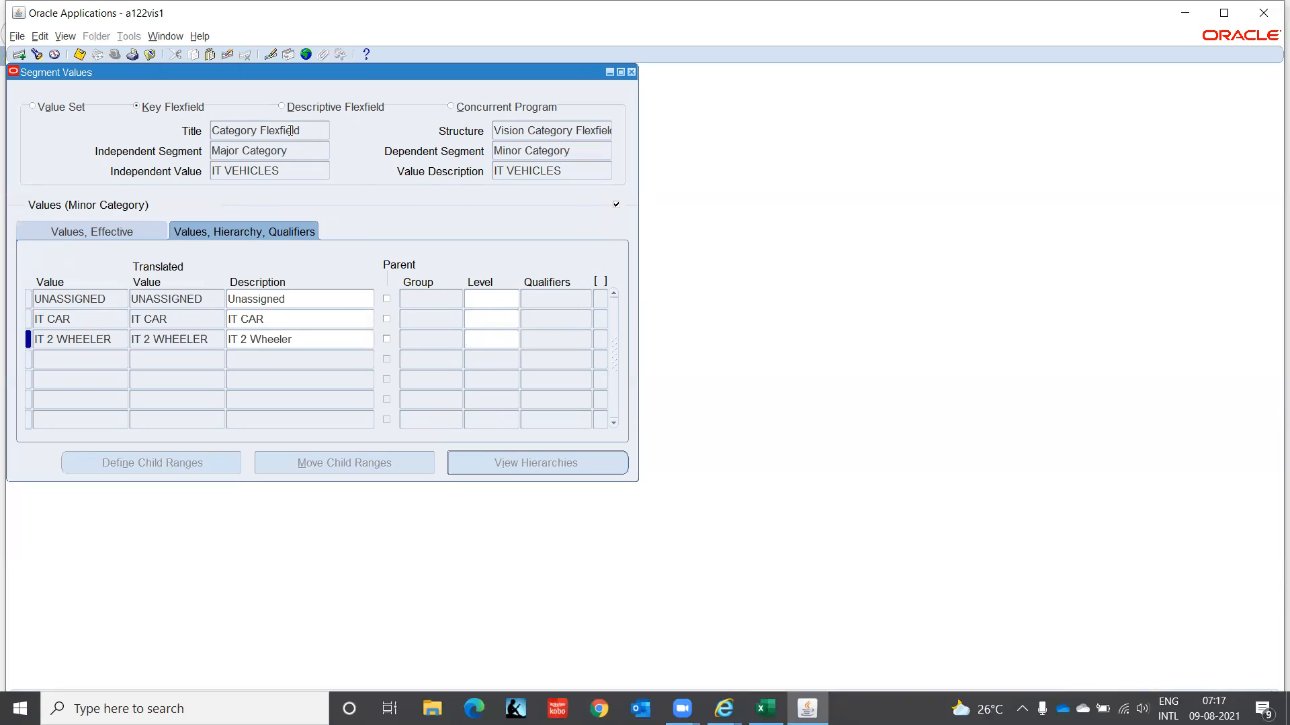
- Find the Building segment values of the Vision Ops Location Flexfield in Assets and close the segment values form
left_click(253, 128)
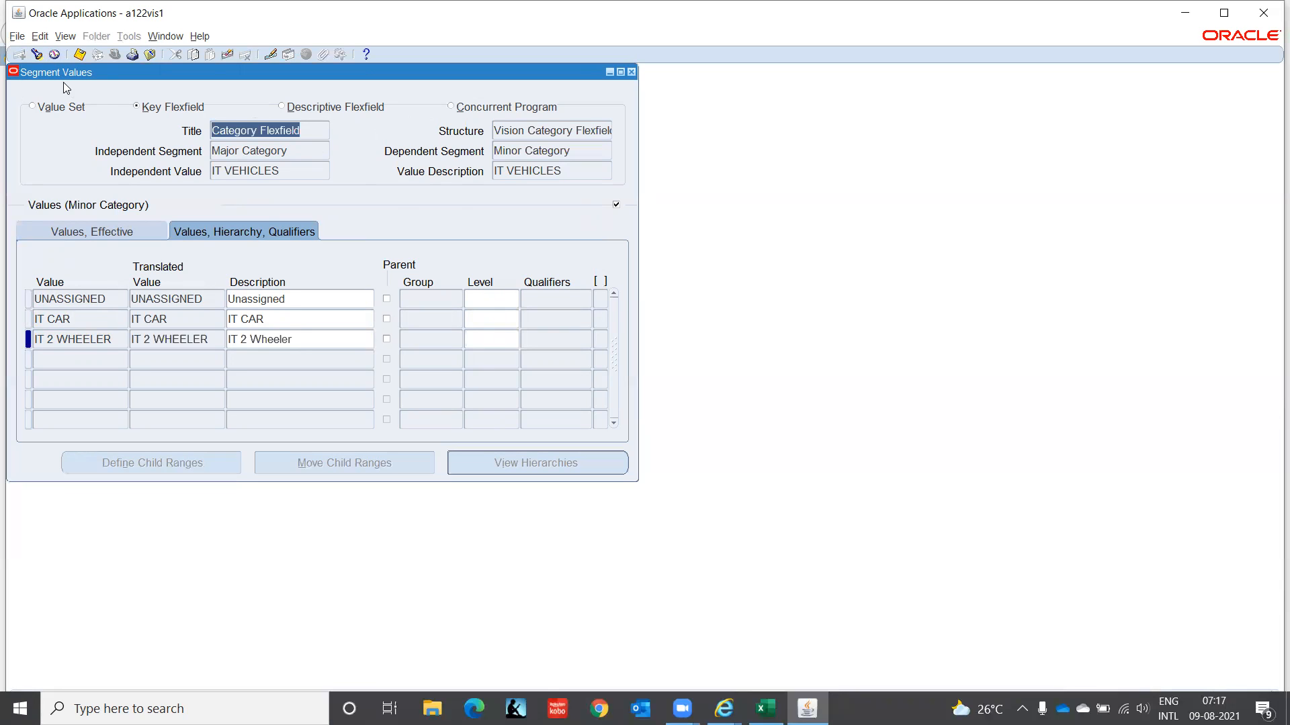
left_click(39, 53)
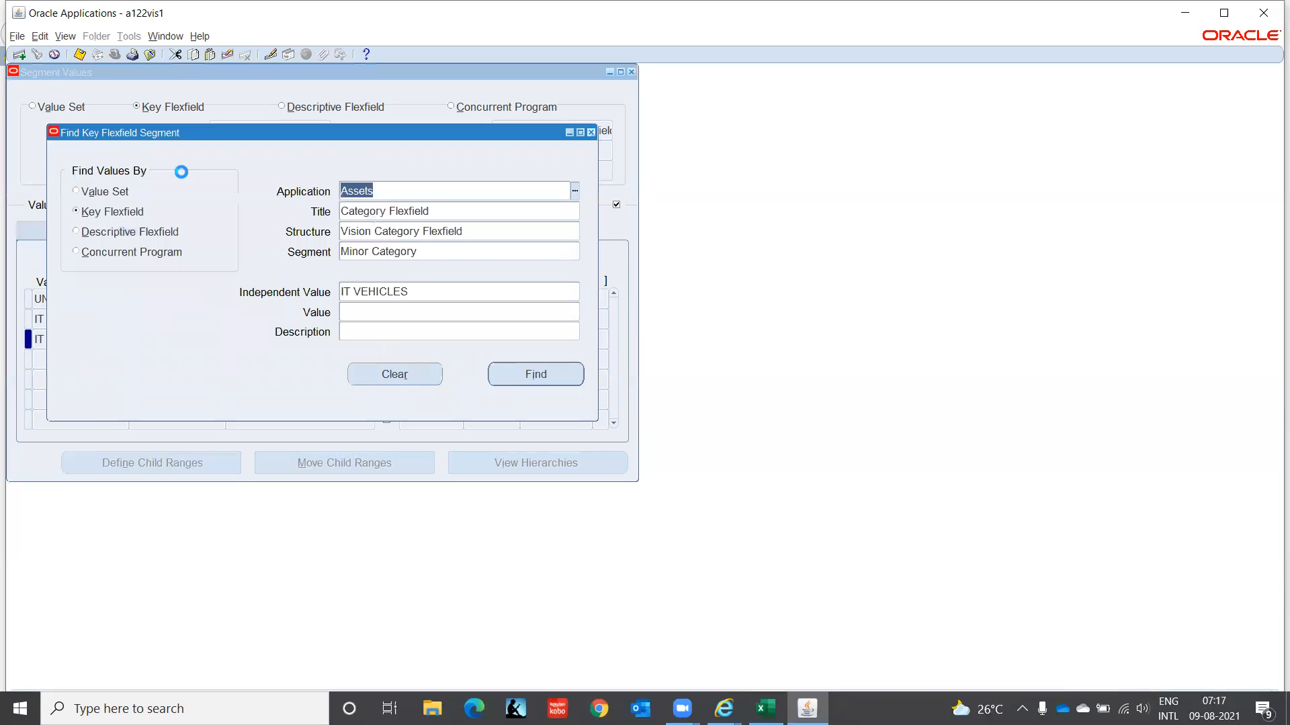
left_click(498, 204)
key("Delete")
type("lo")
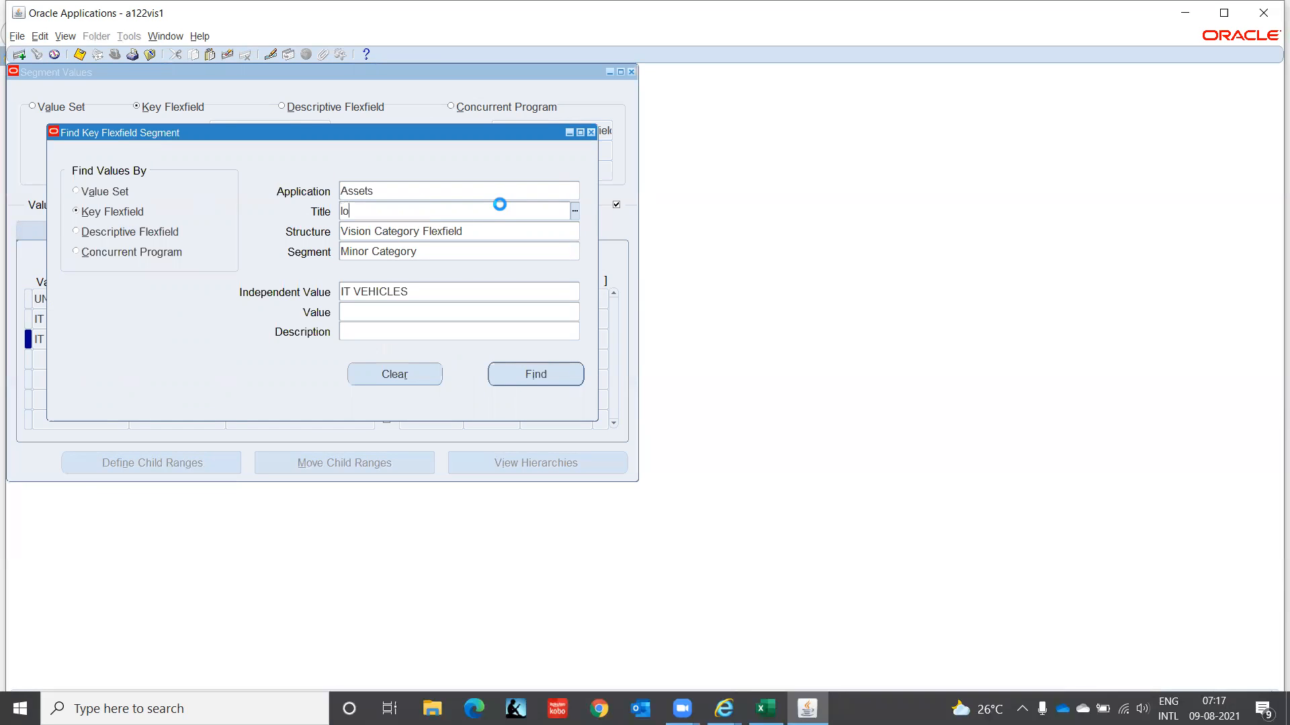
key("Tab")
key("Tab")
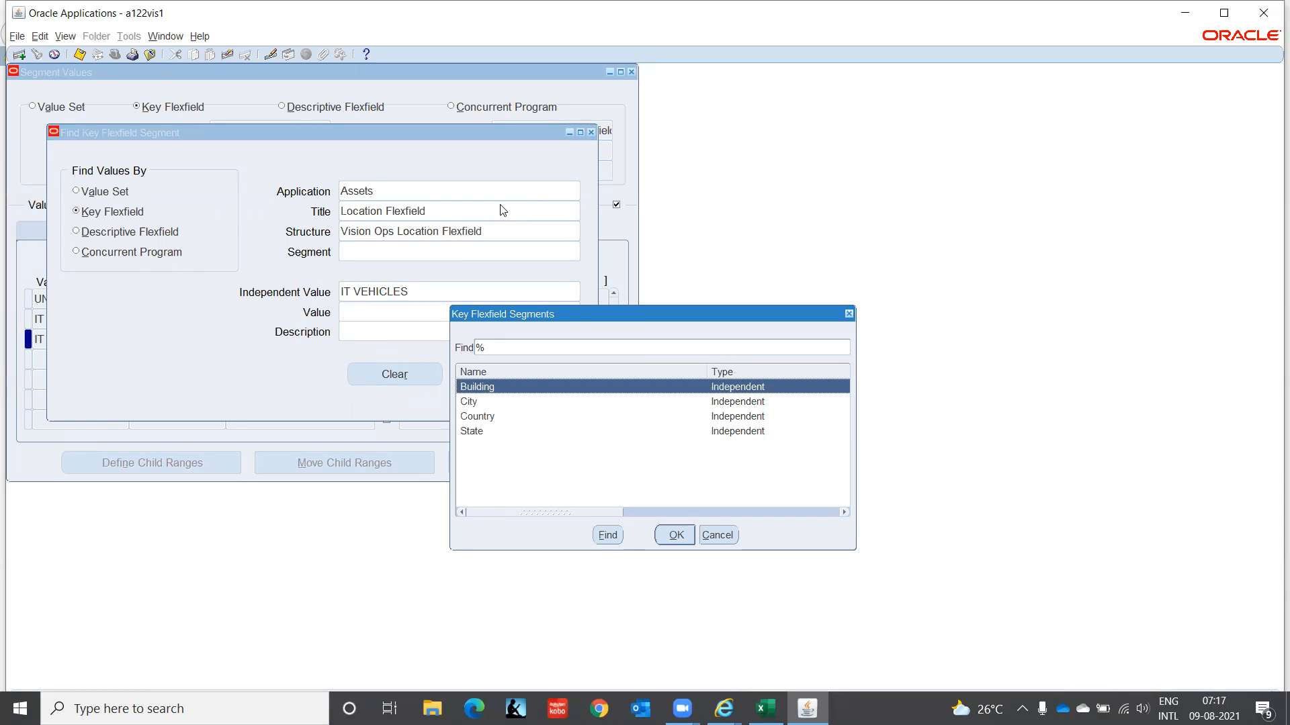
left_click(669, 536)
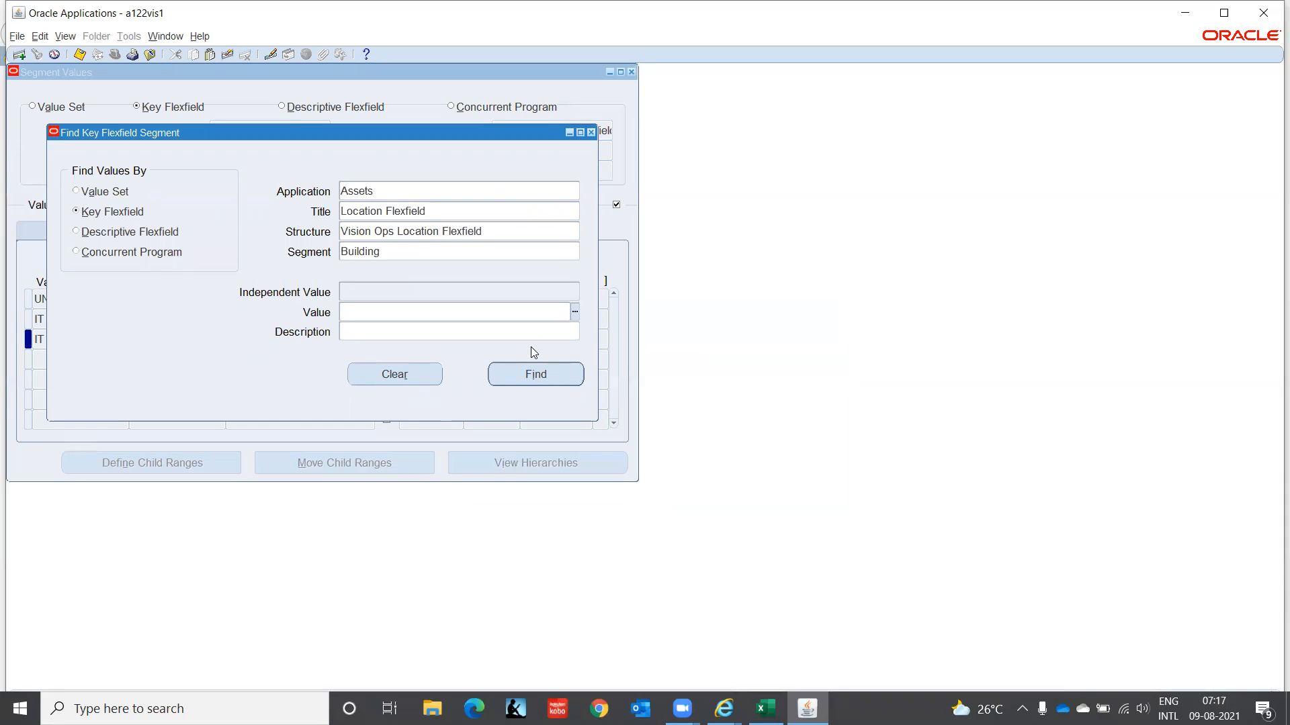
left_click(536, 380)
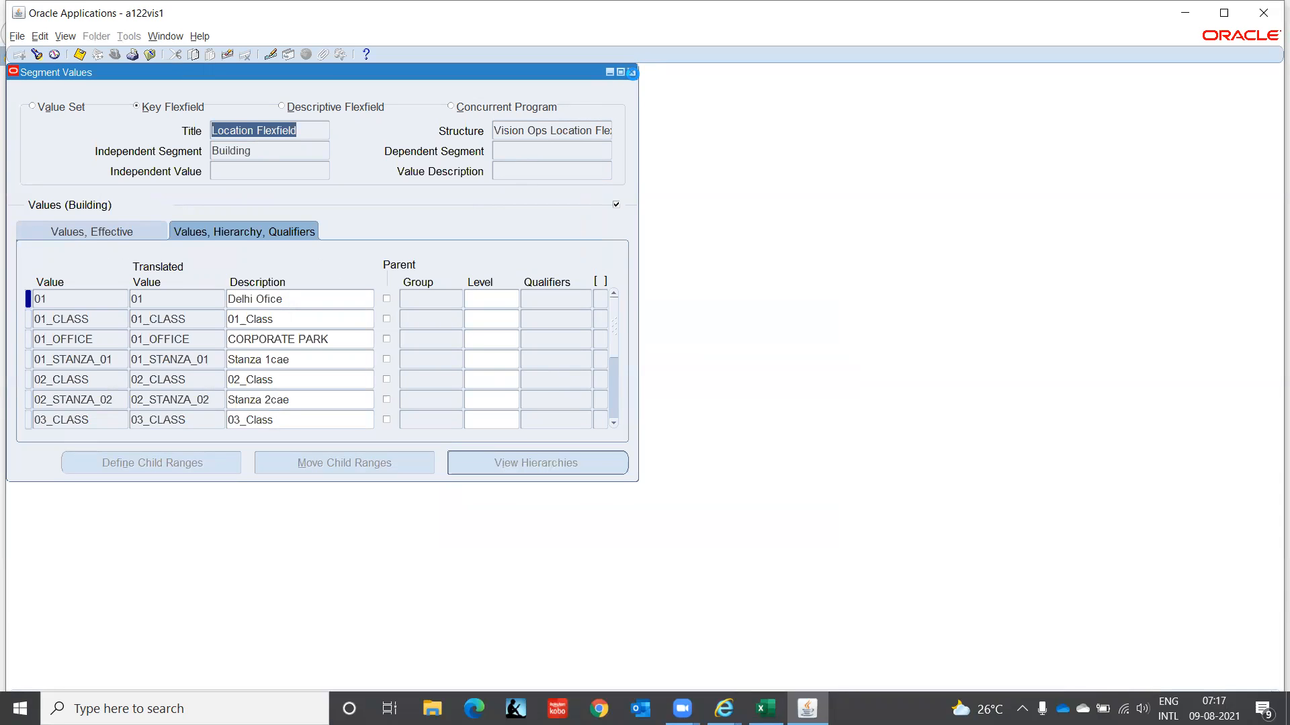
left_click(631, 72)
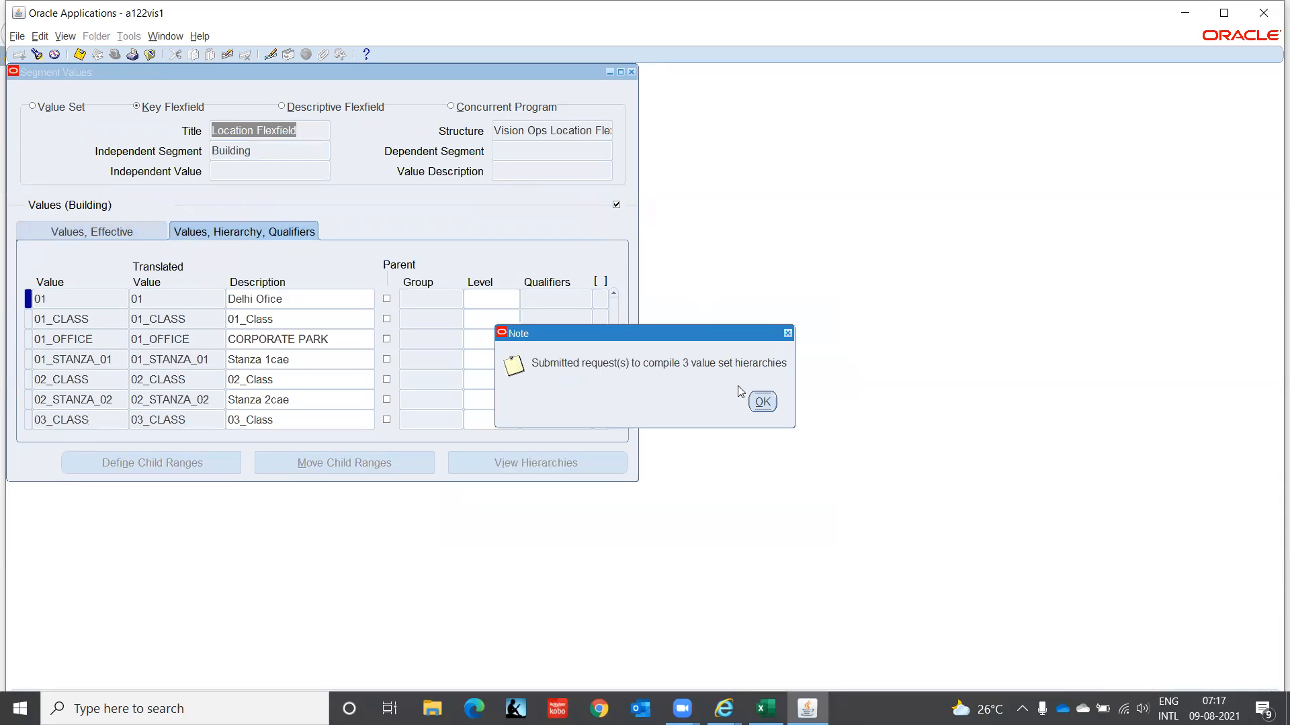
left_click(762, 402)
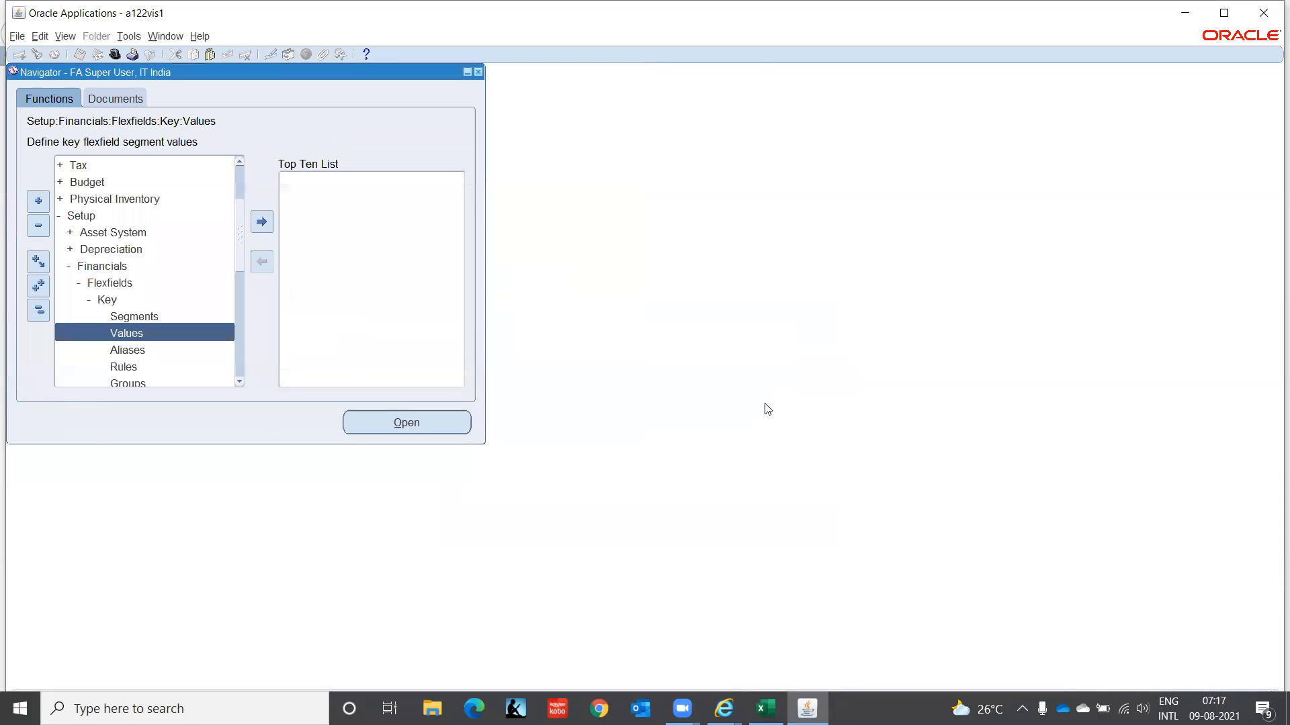
- Query the key flexfield segments for the Assets application, check the Location Flexfield structure and close the form
double_click(126, 317)
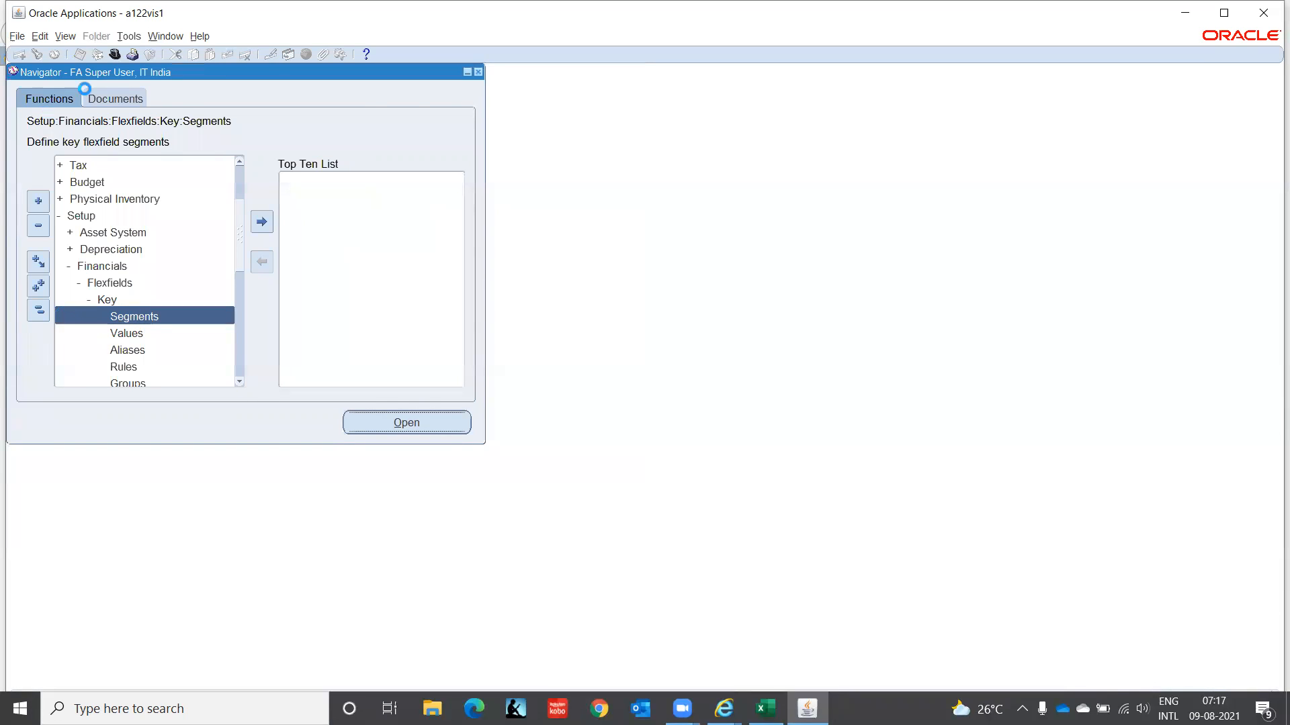
key("F11")
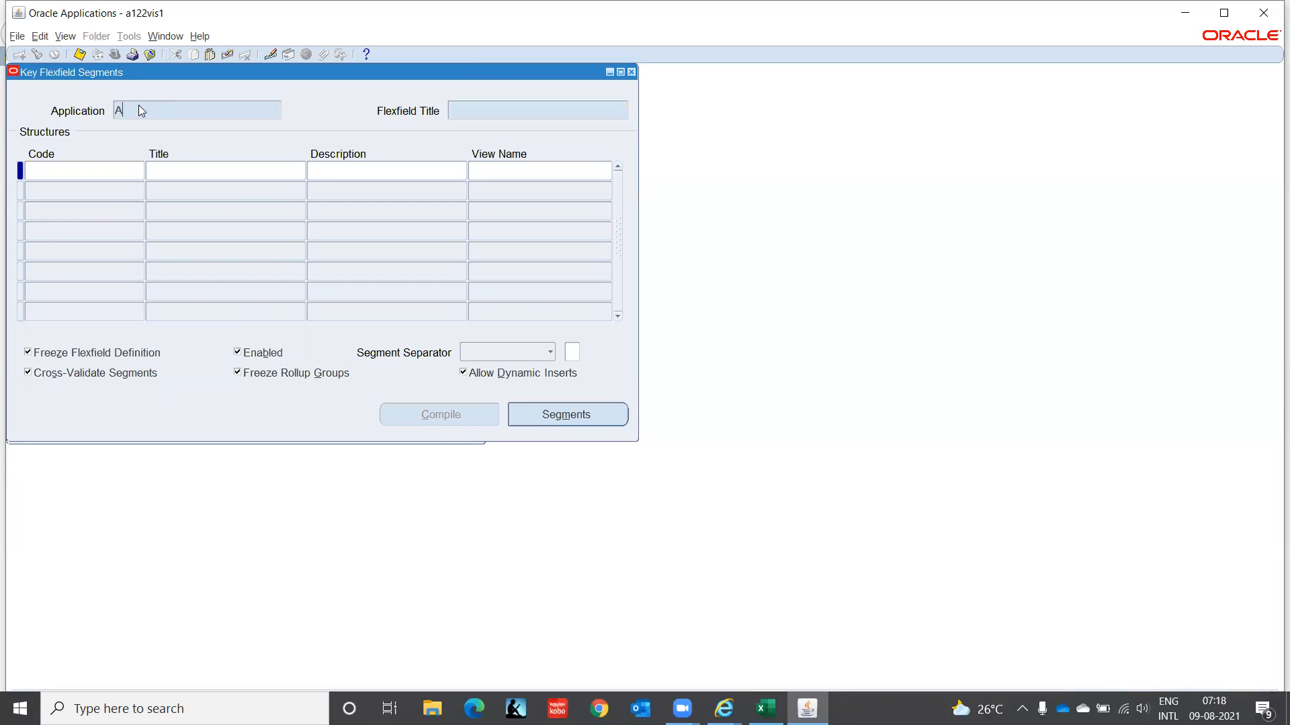
type("Asse%")
key("ctrl+F11")
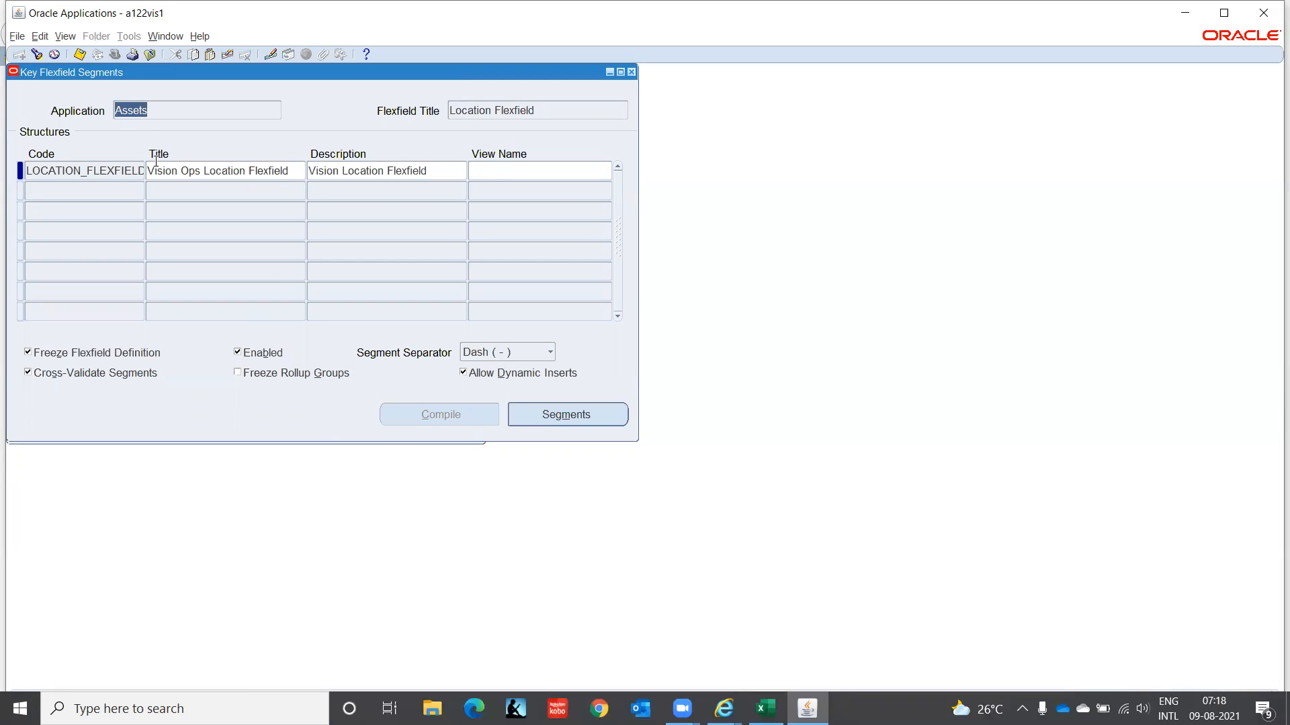
left_click(185, 170)
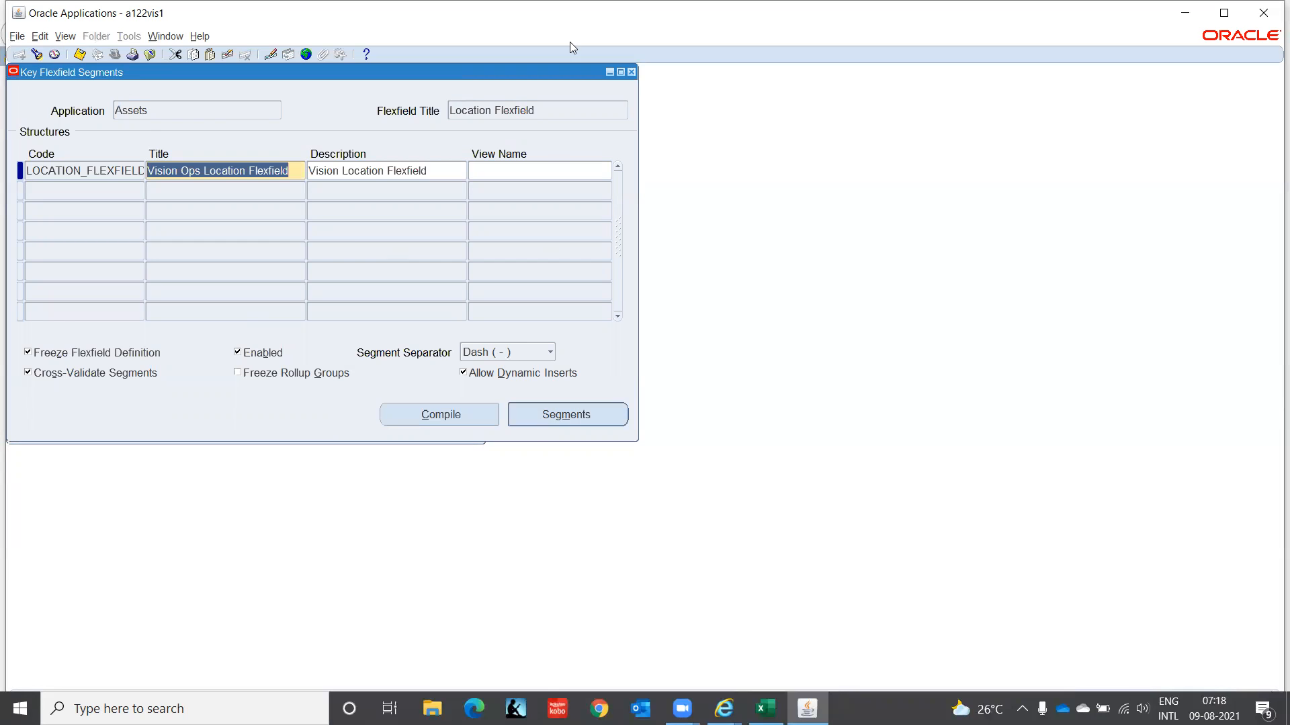
left_click(631, 72)
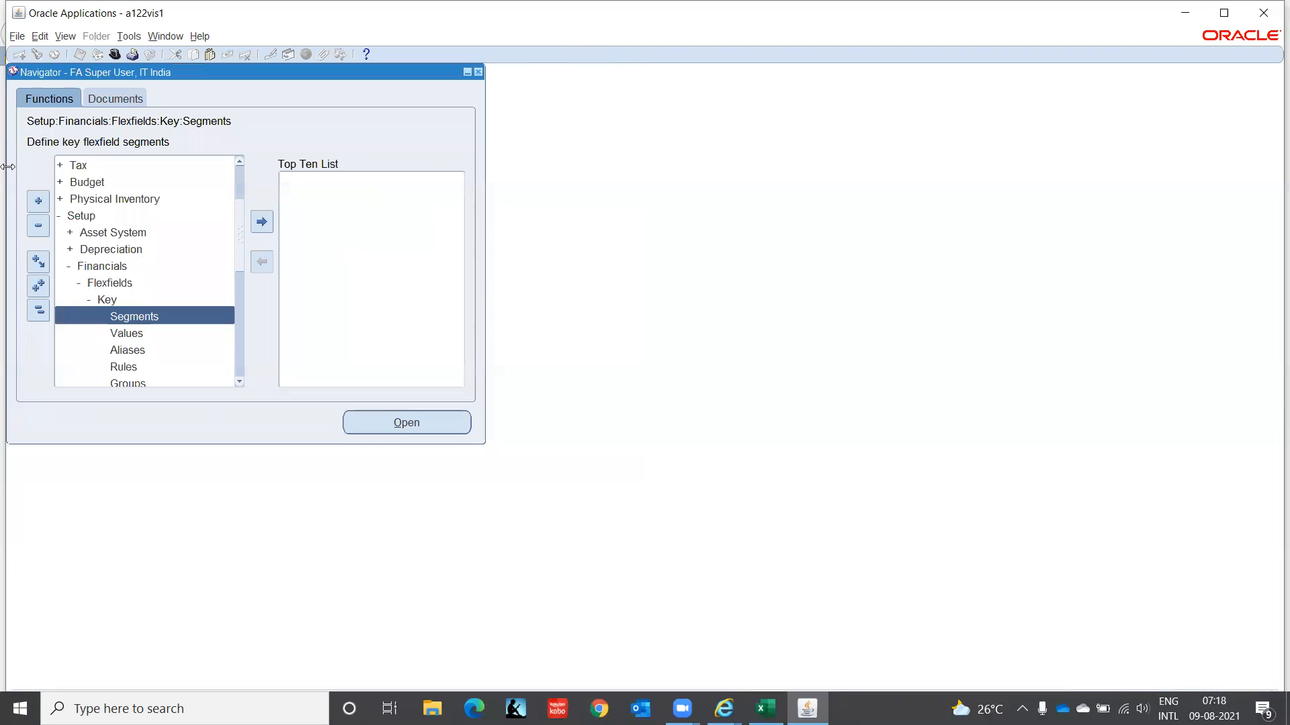
- Open the Locations form from the Asset System setup functions
left_click(117, 295)
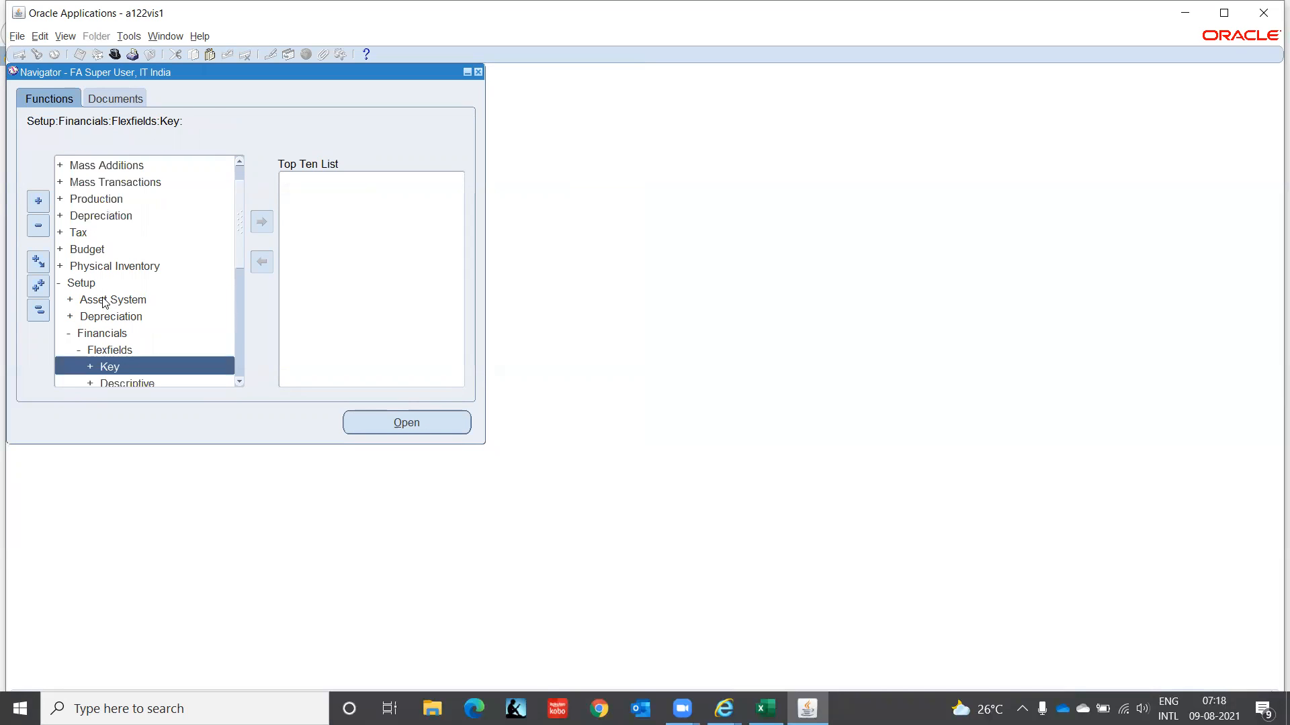
left_click(39, 310)
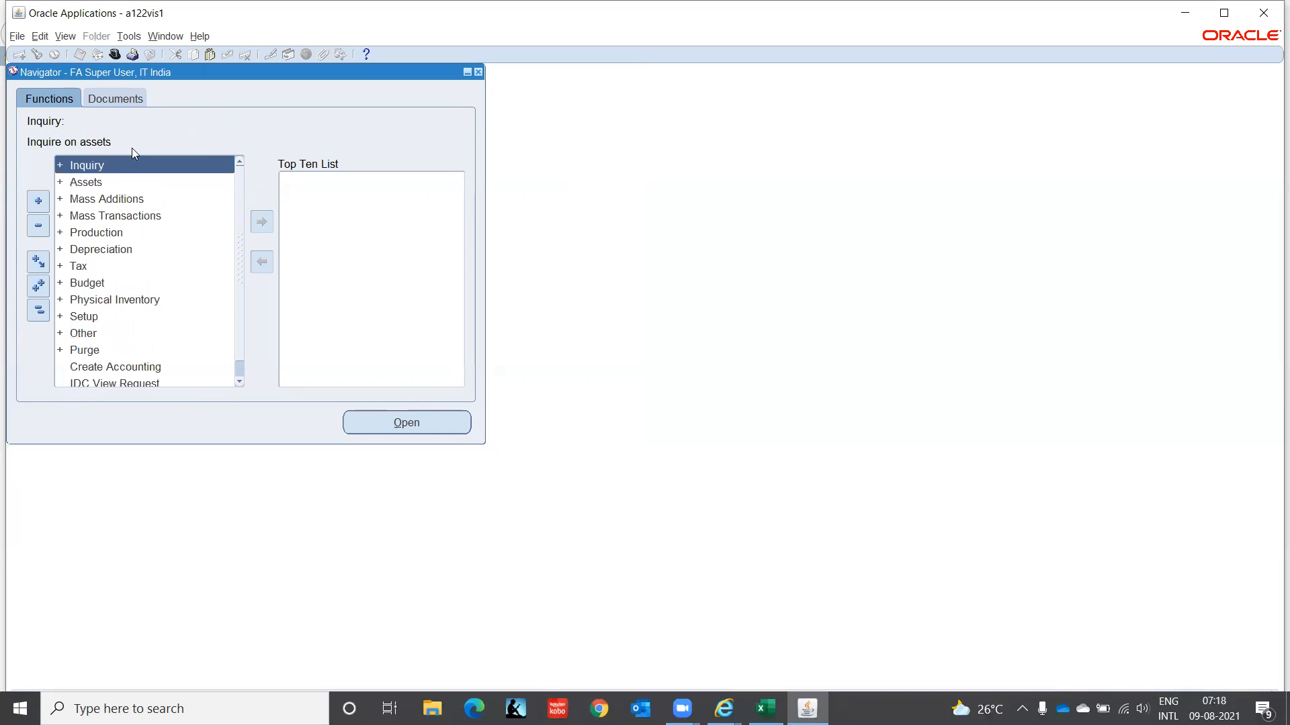
left_click(98, 316)
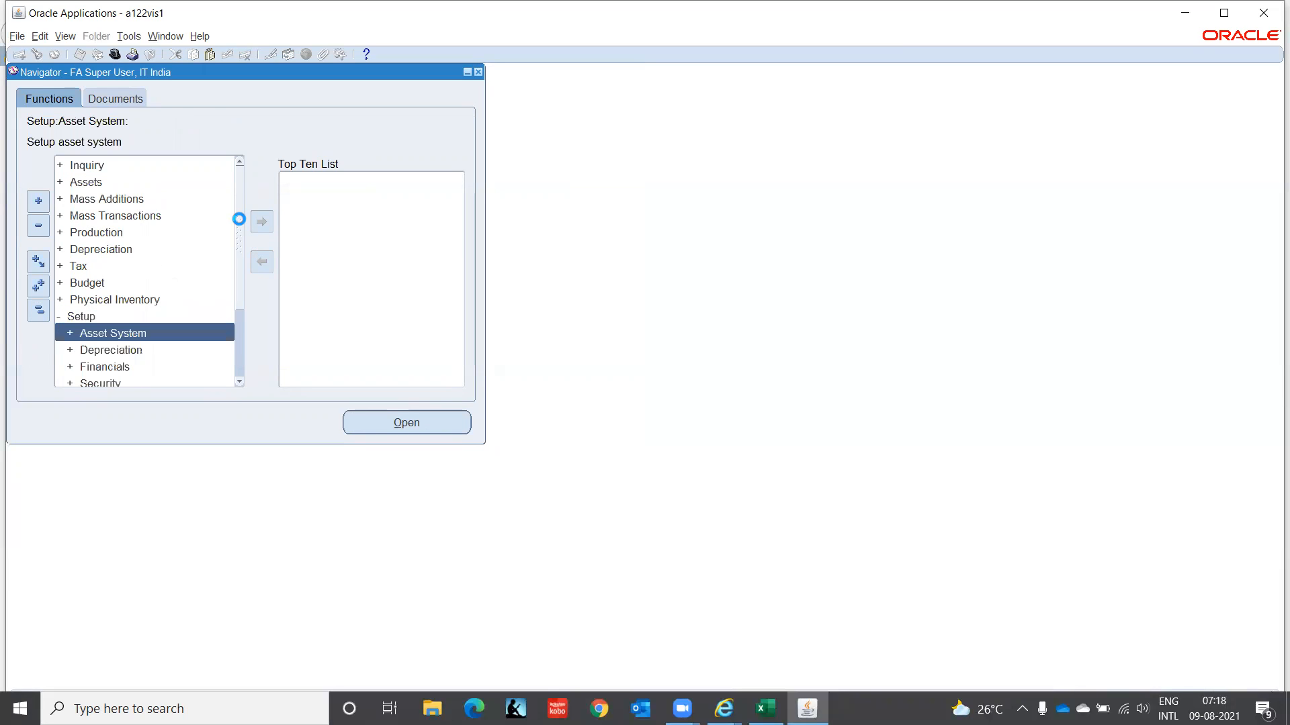
scroll(238, 219, "down", 2)
left_click(159, 227)
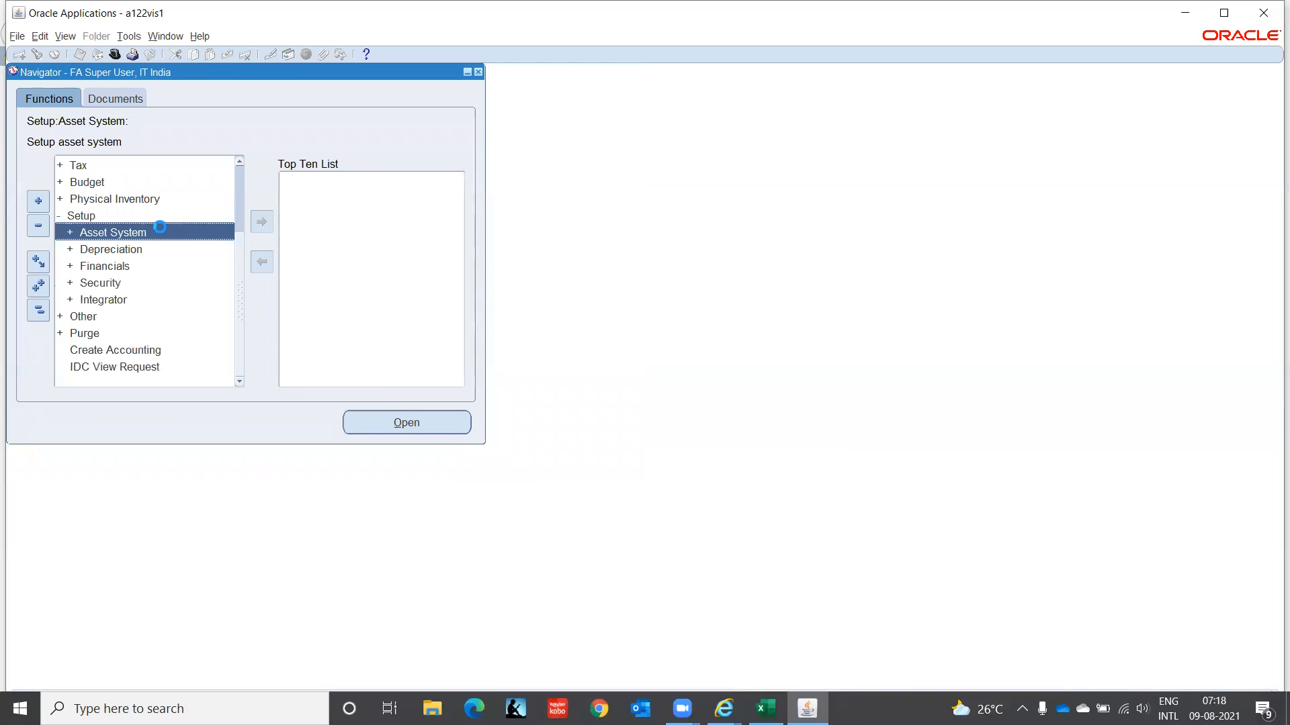
left_click_drag(241, 183, 242, 258)
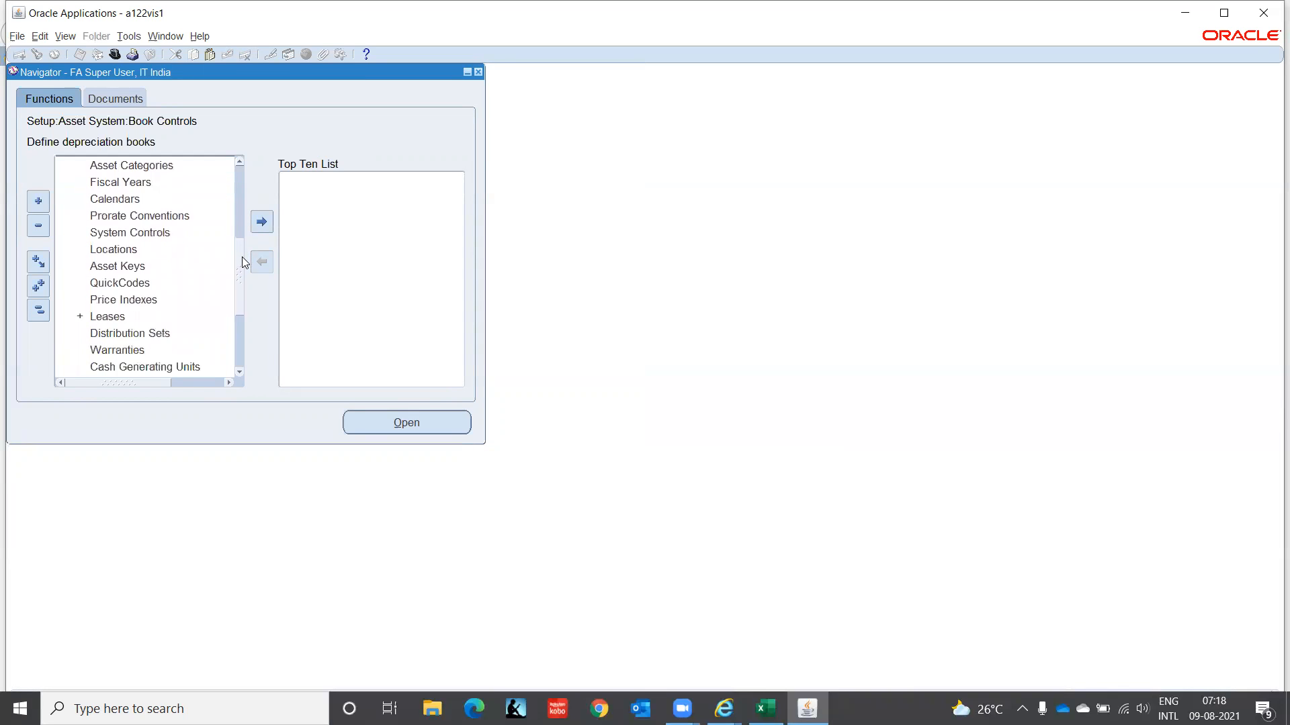
left_click(134, 251)
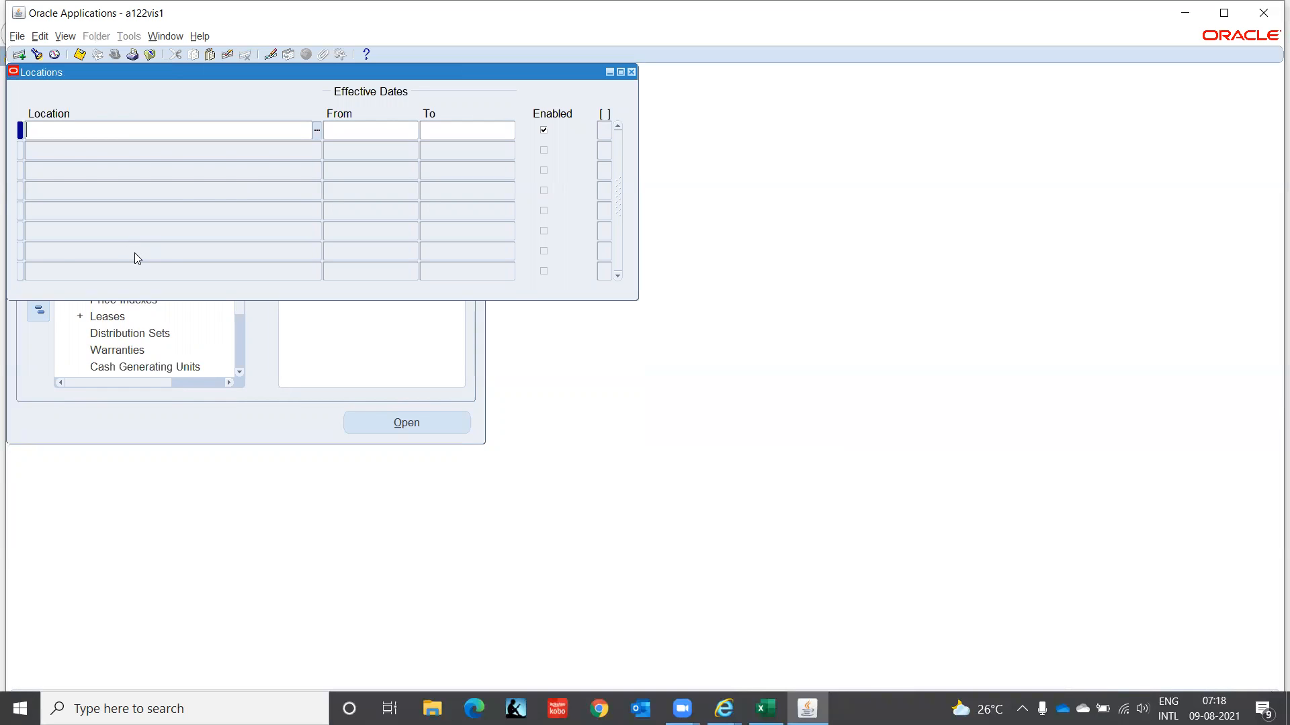
- Query all existing locations and look through their segment combinations
key("ctrl+F11")
key("Page_Down")
key("Page_Down")
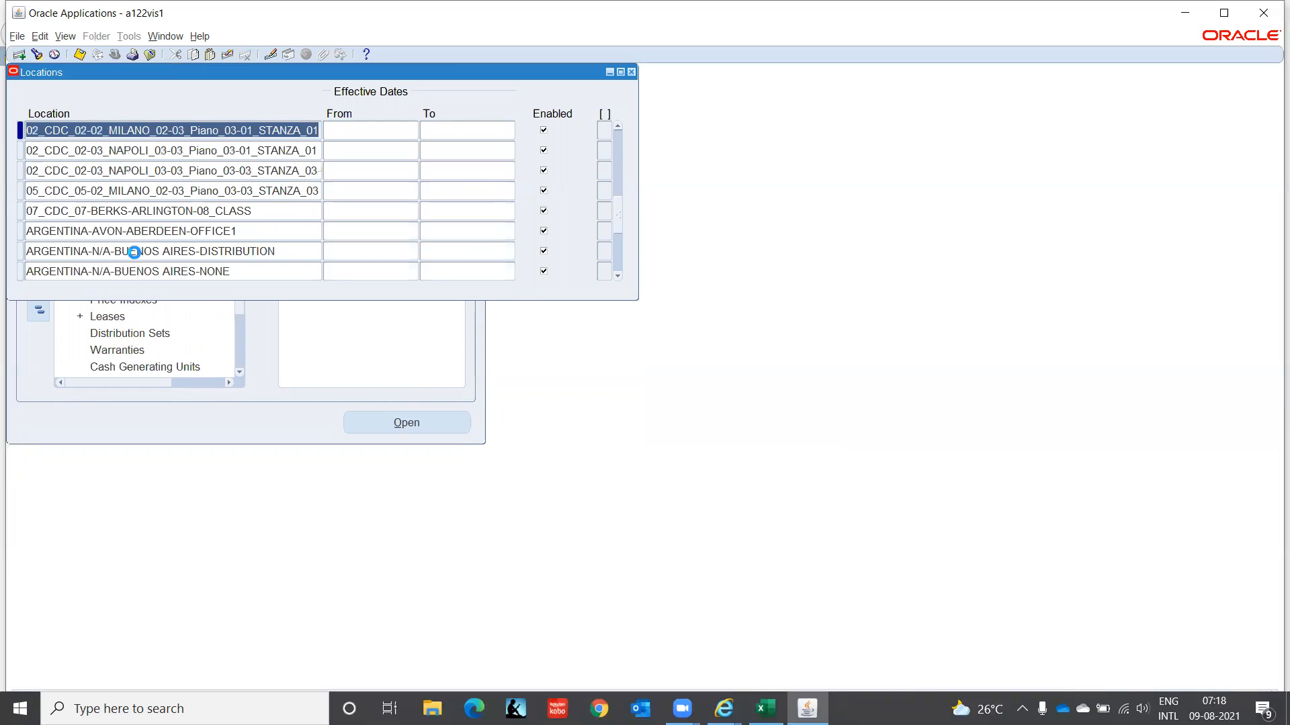
key("Page_Down")
key("ctrl+F11")
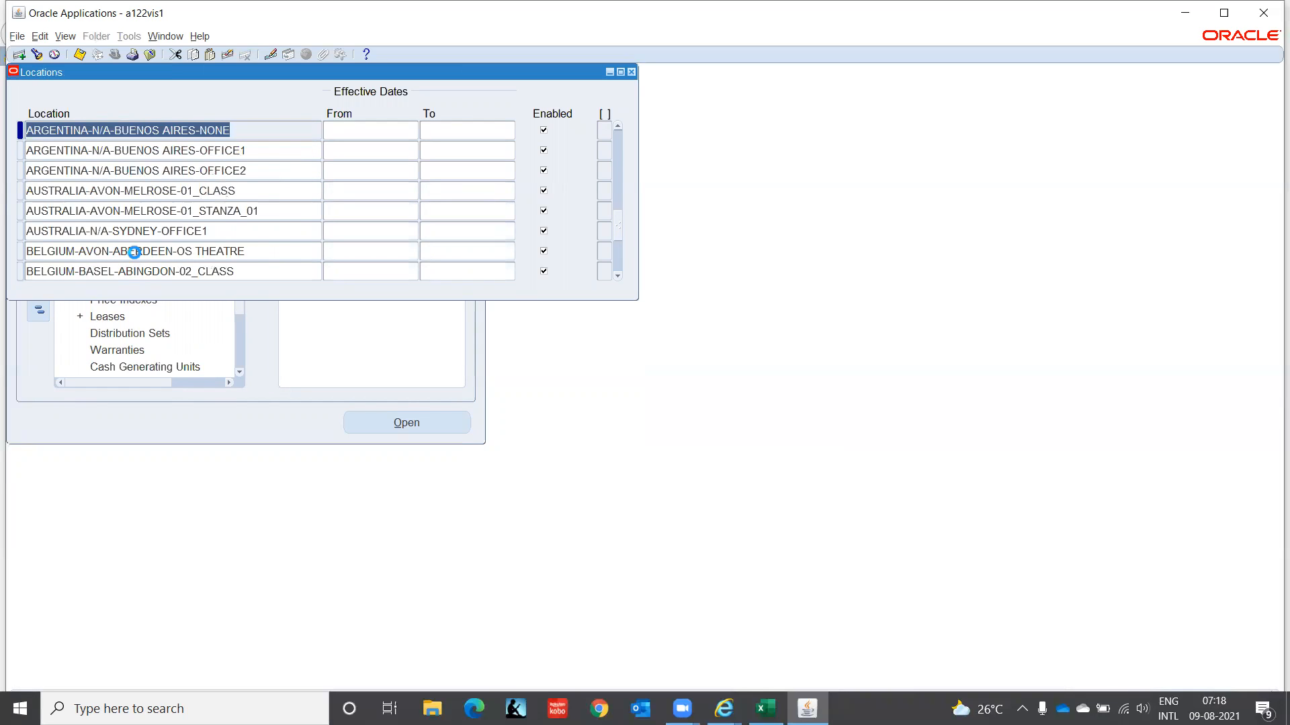
- Query the locations with the criterion INDIA%
key("F11")
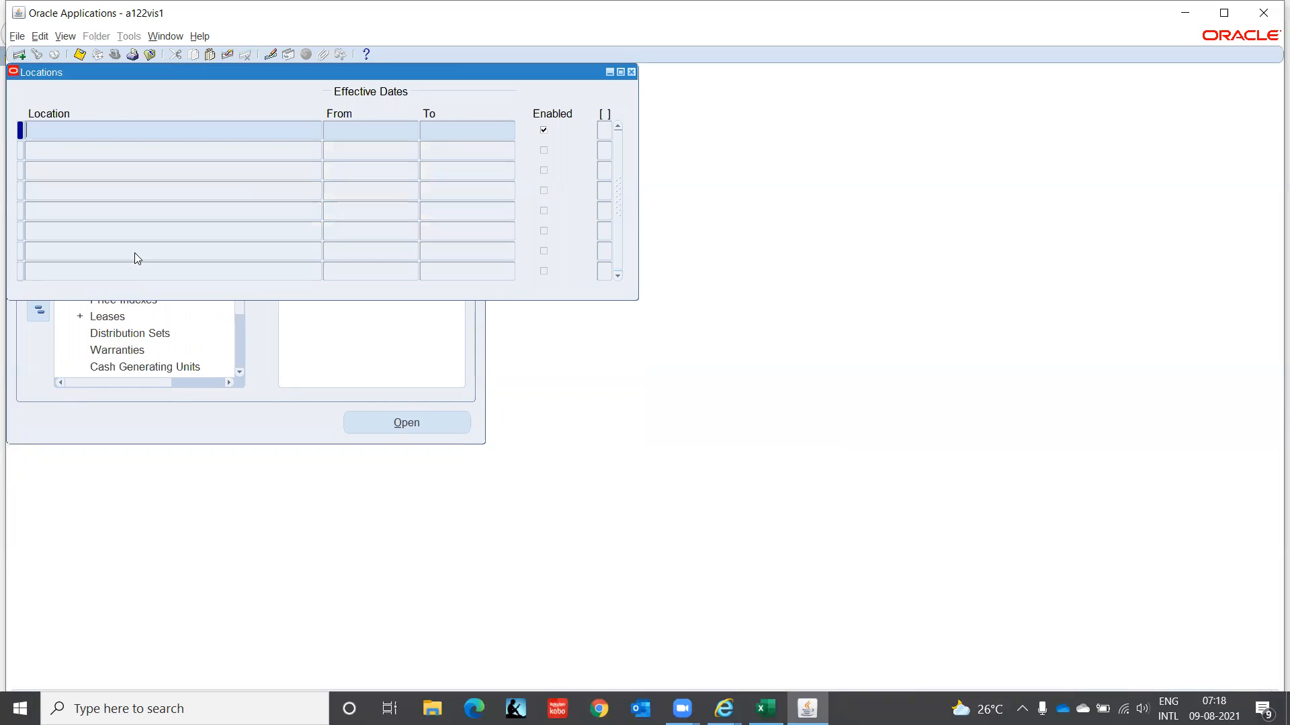
type("INDIA%")
key("ctrl+F11")
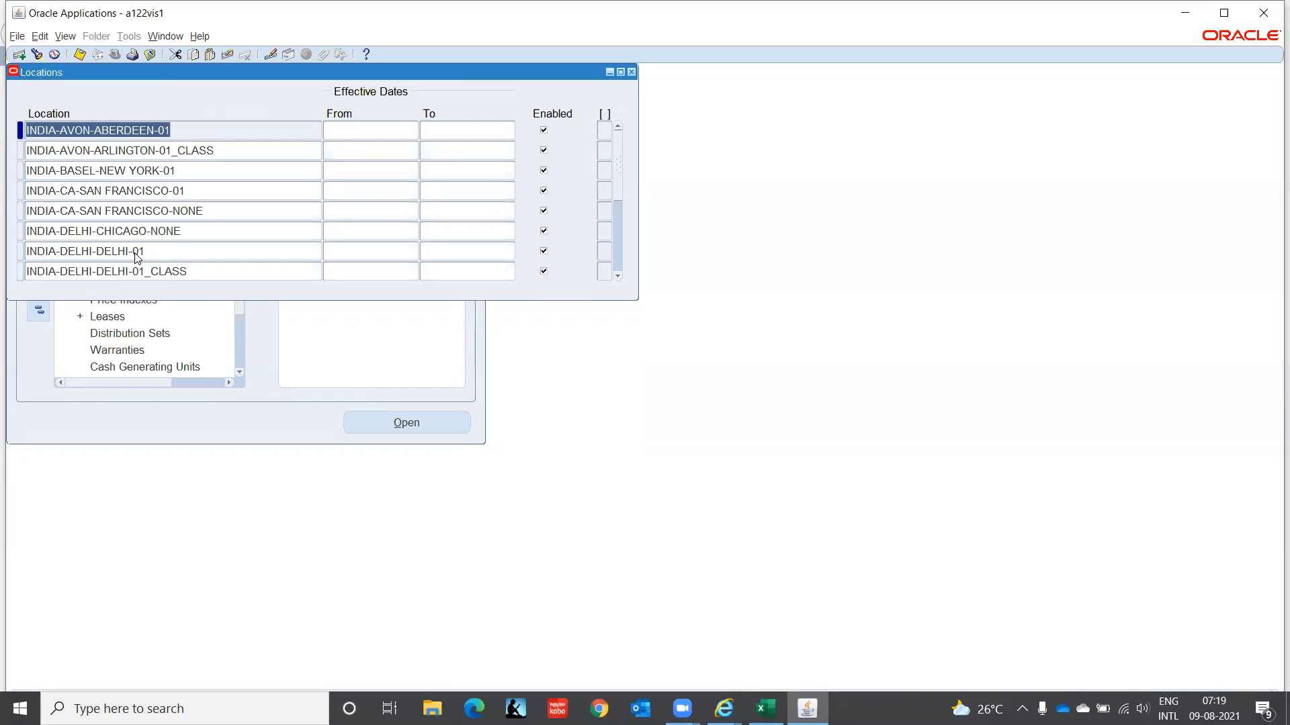
- Query the Indian locations for Tamil Nadu with the criteria INDIA%TAMIL% and INDIA%Tamil%
key("F11")
type("INDIA%")
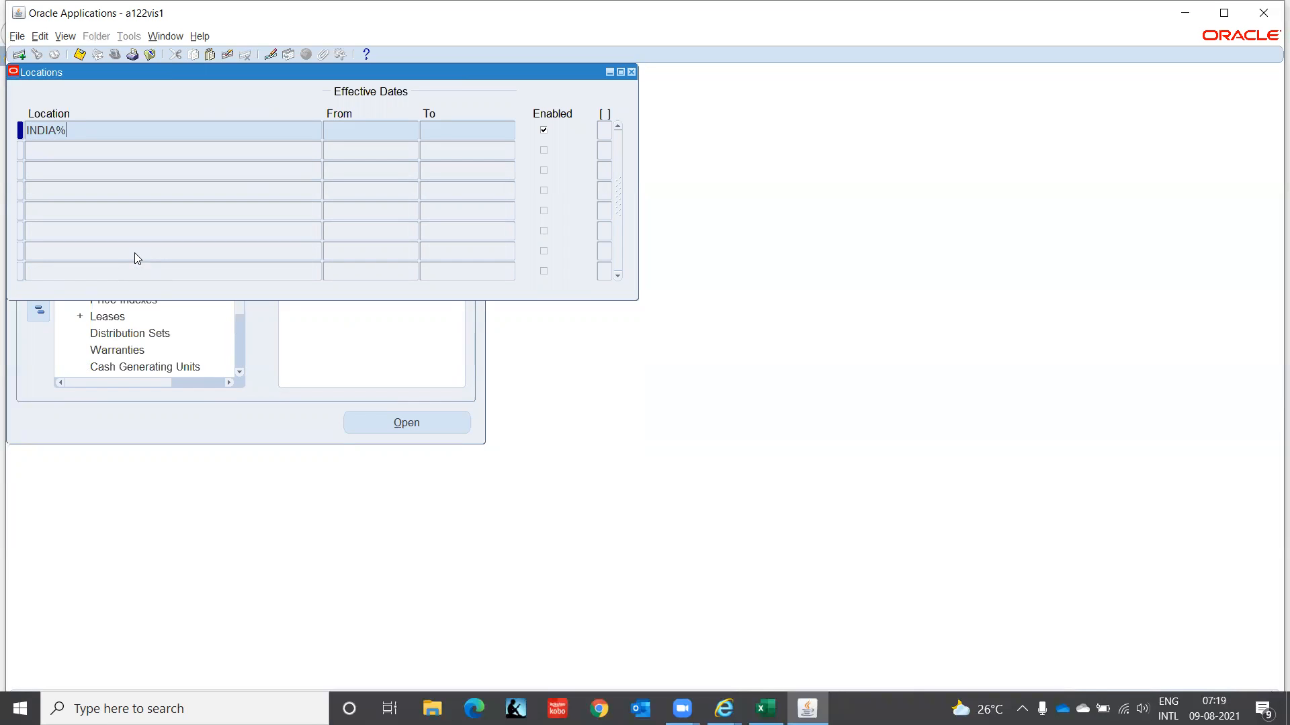
type("T")
type("A")
key("BackSpace")
type("AMIL%")
key("Tab")
key("Right")
key("BackSpace")
key("BackSpace")
key("BackSpace")
key("BackSpace")
key("BackSpace")
type("amil%")
key("Tab")
- Query the Indian locations with the state abbreviation, using the criterion INDIA%TN%
key("Right")
key("BackSpace")
key("BackSpace")
key("BackSpace")
key("BackSpace")
type("N")
key("Tab")
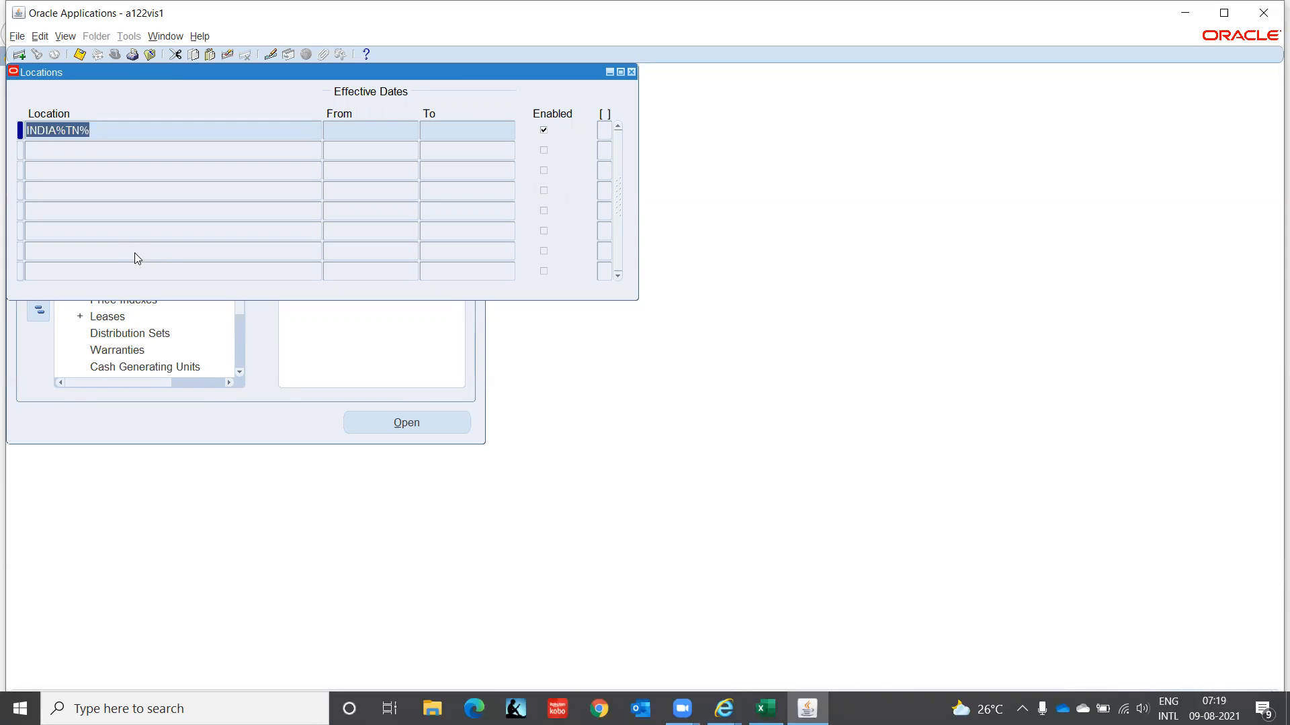
- Query the Indian locations for Chennai with the criterion INDIA%Chenn%
key("Right")
key("BackSpace")
key("BackSpace")
key("BackSpace")
type("CH")
key("BackSpace")
type("henn%")
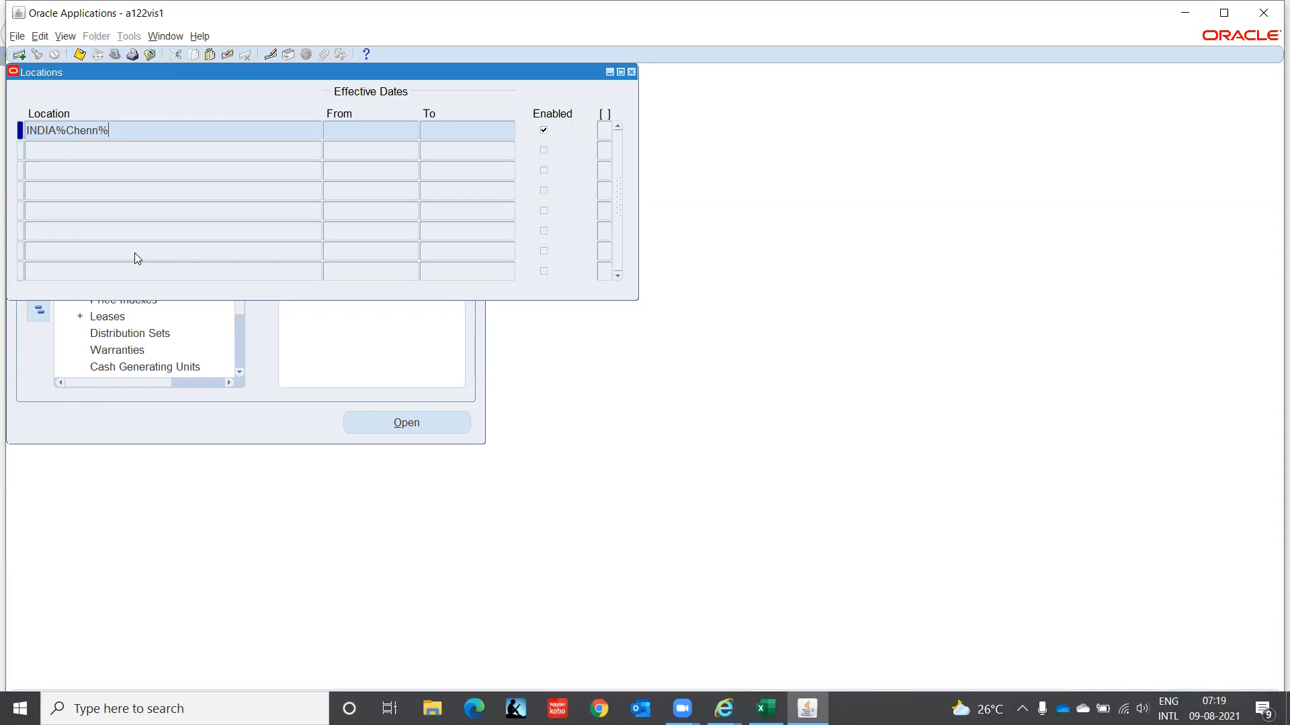
key("ctrl+F11")
- Remove the Chennai part of the criterion and query all INDIA% locations again
key("BackSpace")
key("BackSpace")
key("BackSpace")
key("BackSpace")
key("BackSpace")
key("BackSpace")
key("ctrl+F11")
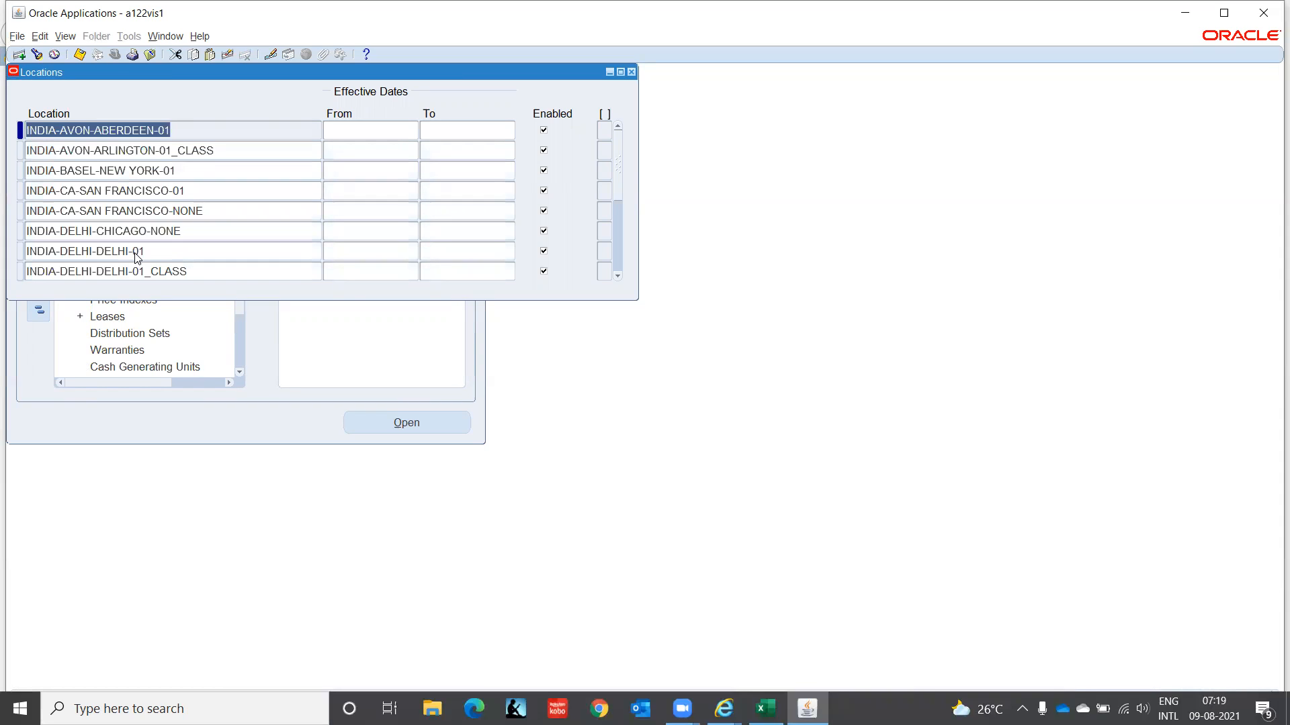
- Look through the Indian locations and select the record INDIA-S21 TN-S21 Chennai-NONE
key("Page_Down")
key("Page_Down")
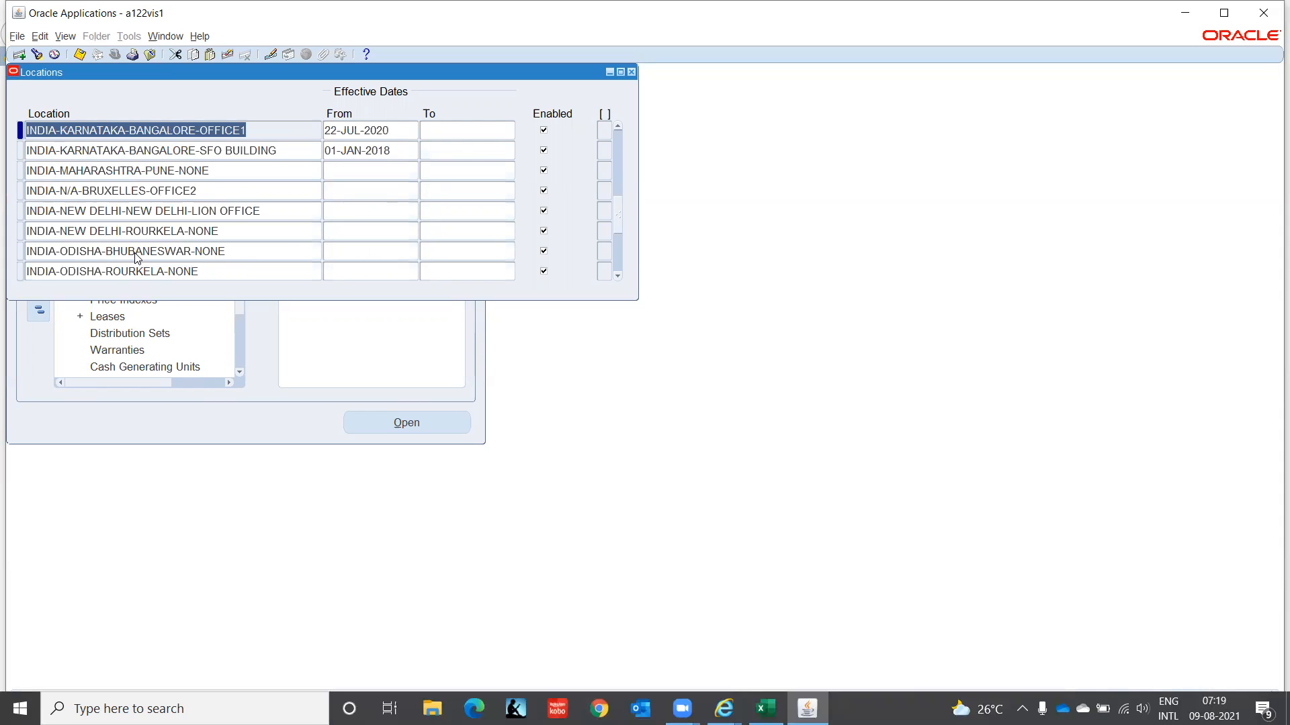
key("Page_Down")
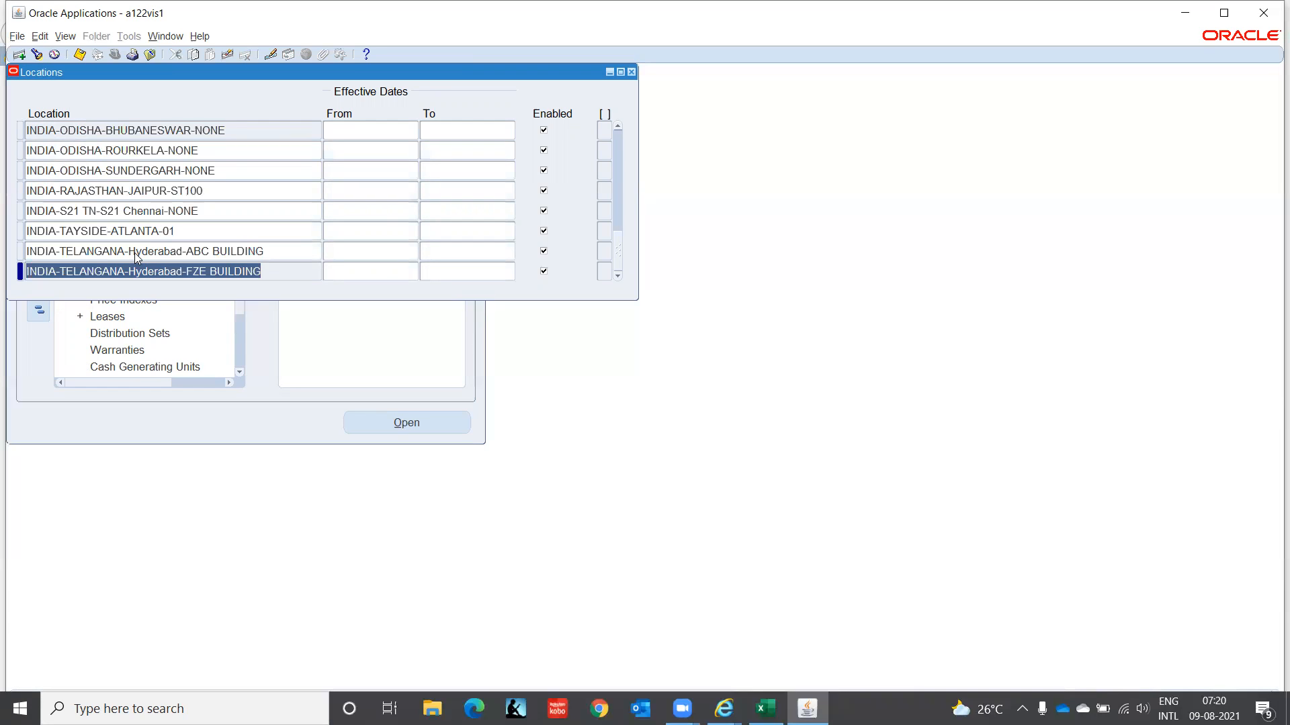
key("Up")
key("Up")
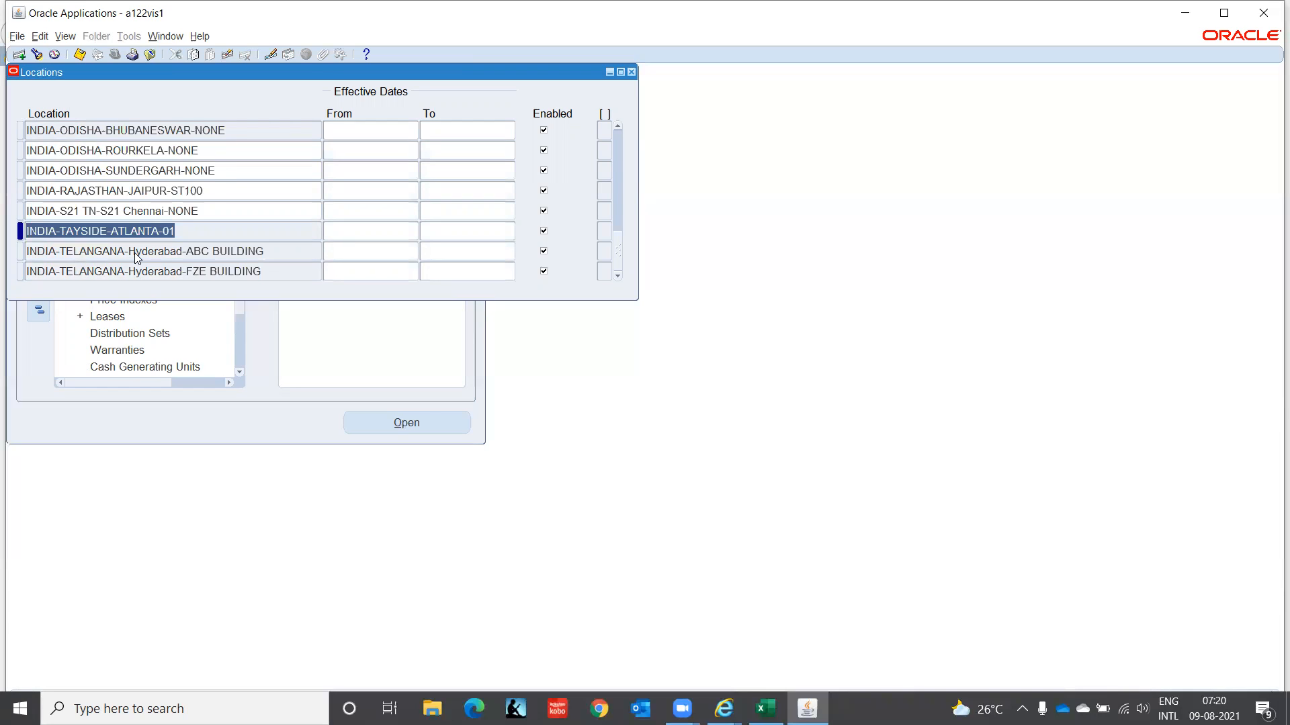
key("Up")
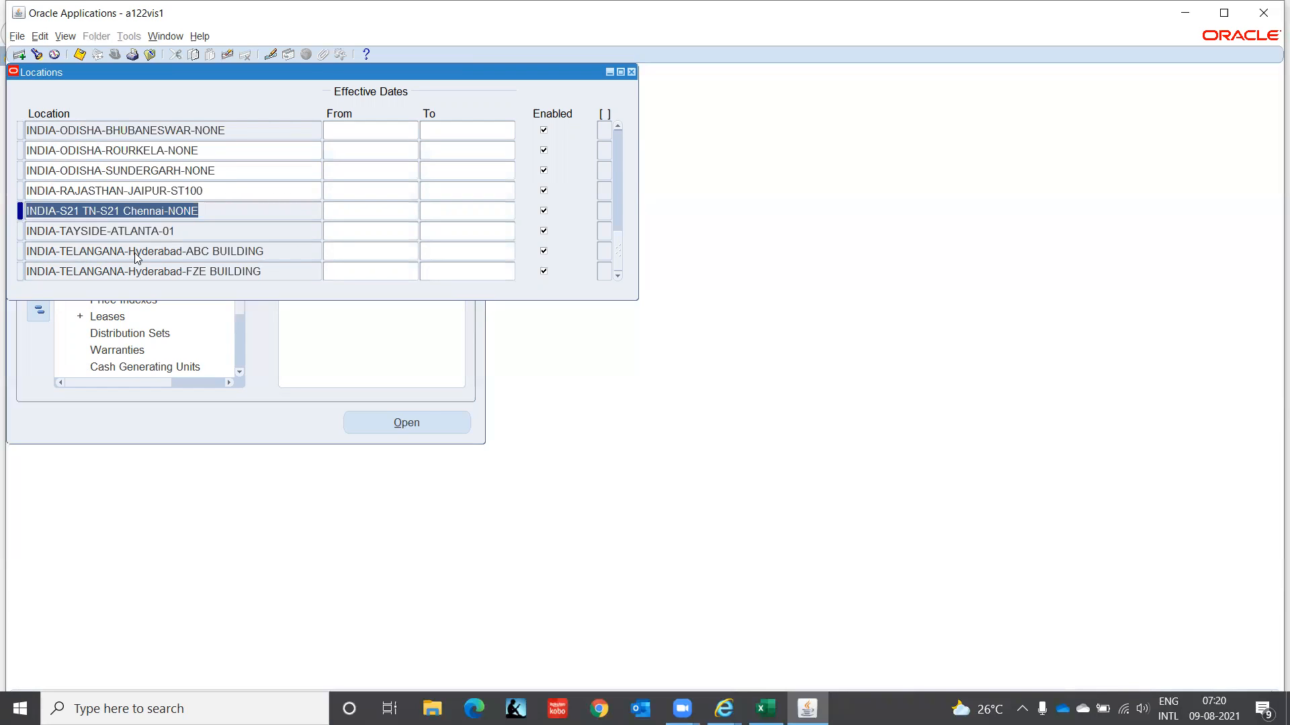
- Look back through the Indian locations up to the first record, INDIA-AVON-ABERDEEN-01
key("Up")
key("Up")
key("Up")
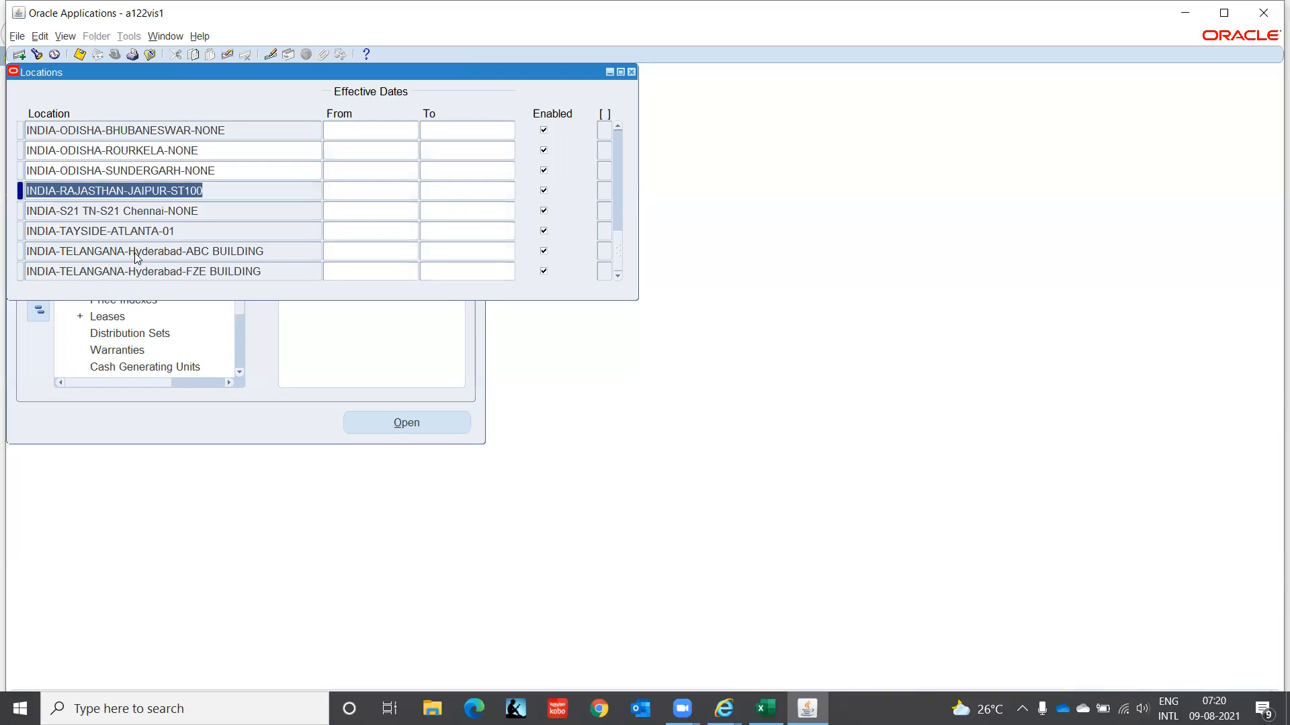
key("Up")
key("Up")
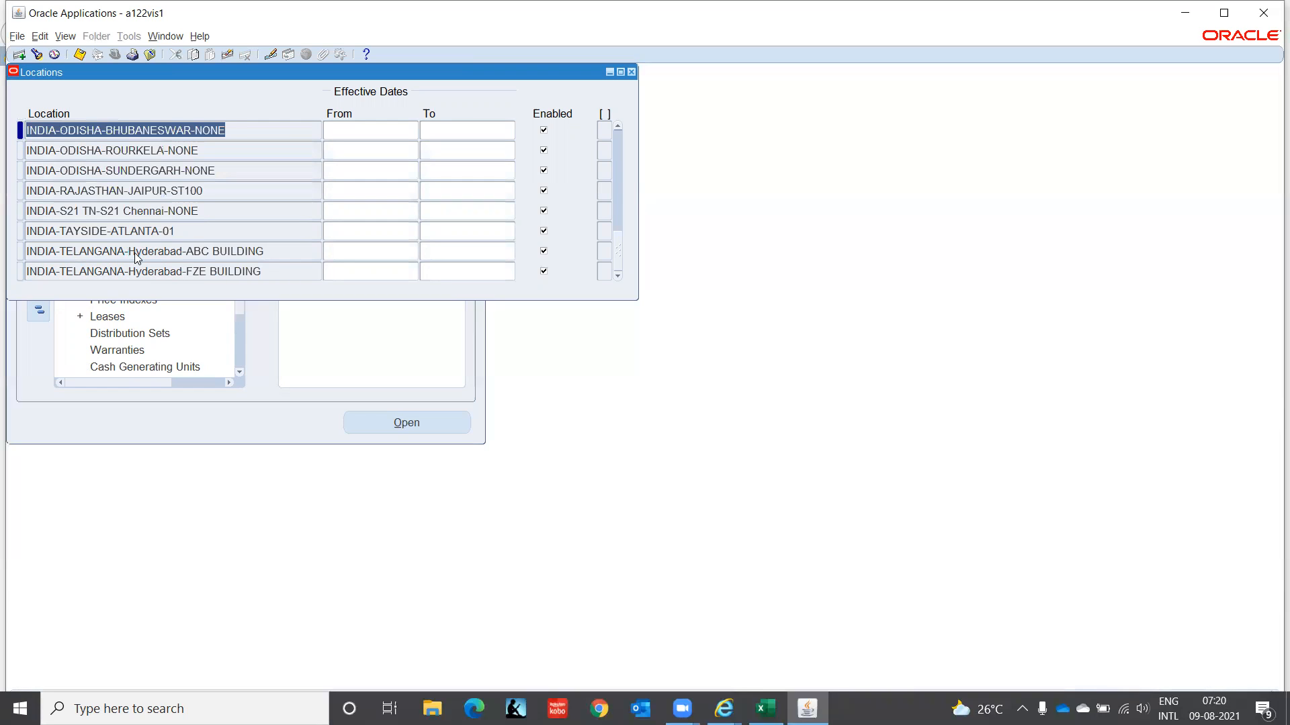
key("Up")
key("Up")
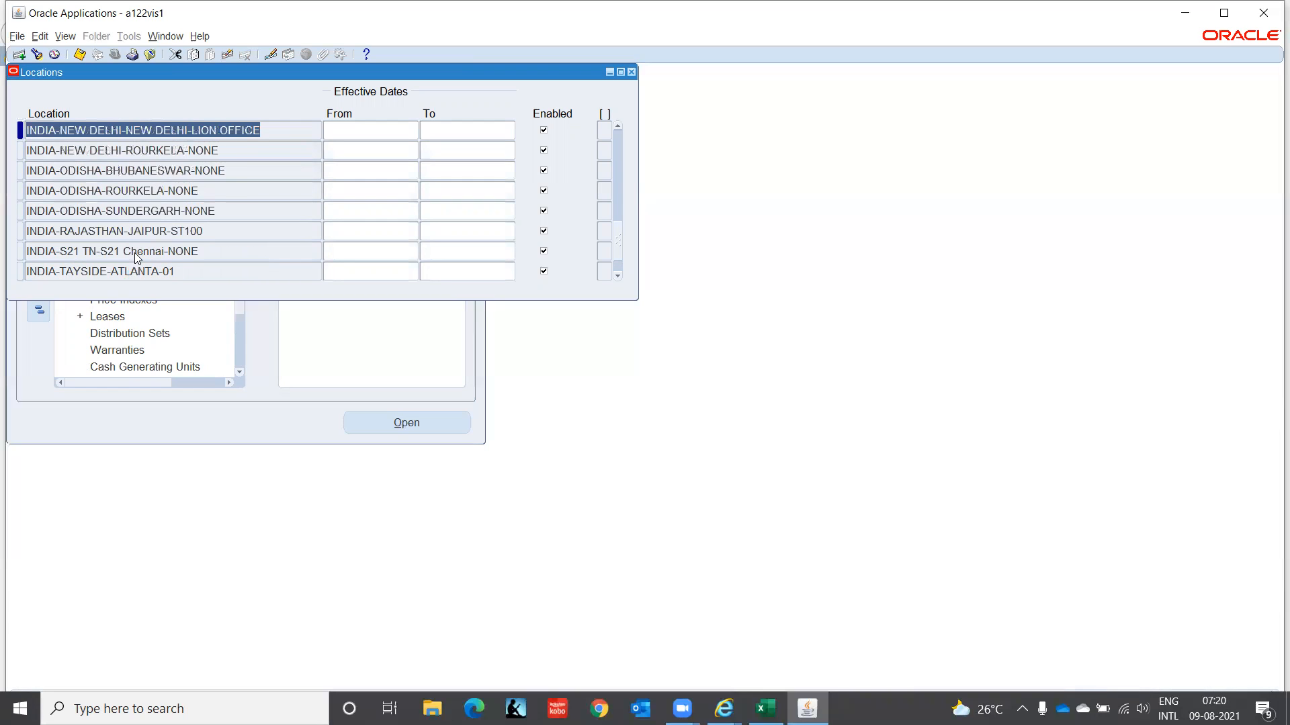
key("Up")
key("Up")
key("Up")
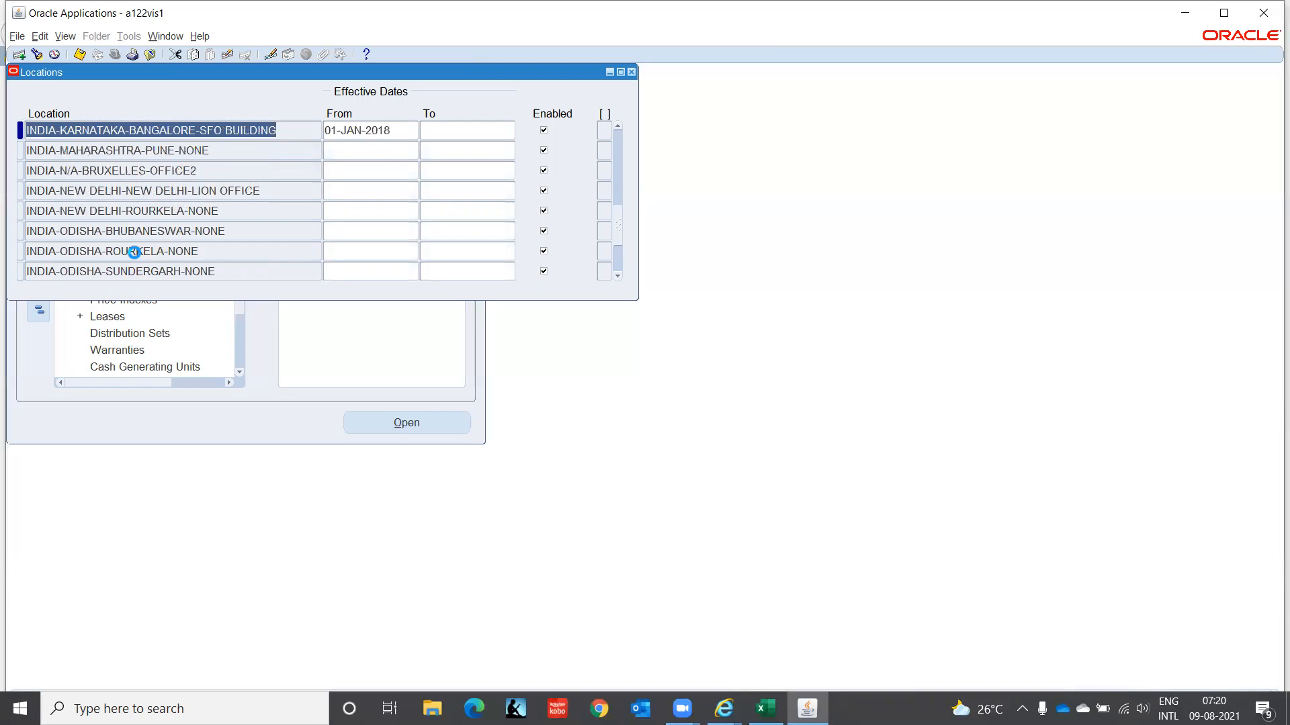
key("Up")
key("Up")
key("Up")
key("Up")
key("Up")
key("Up")
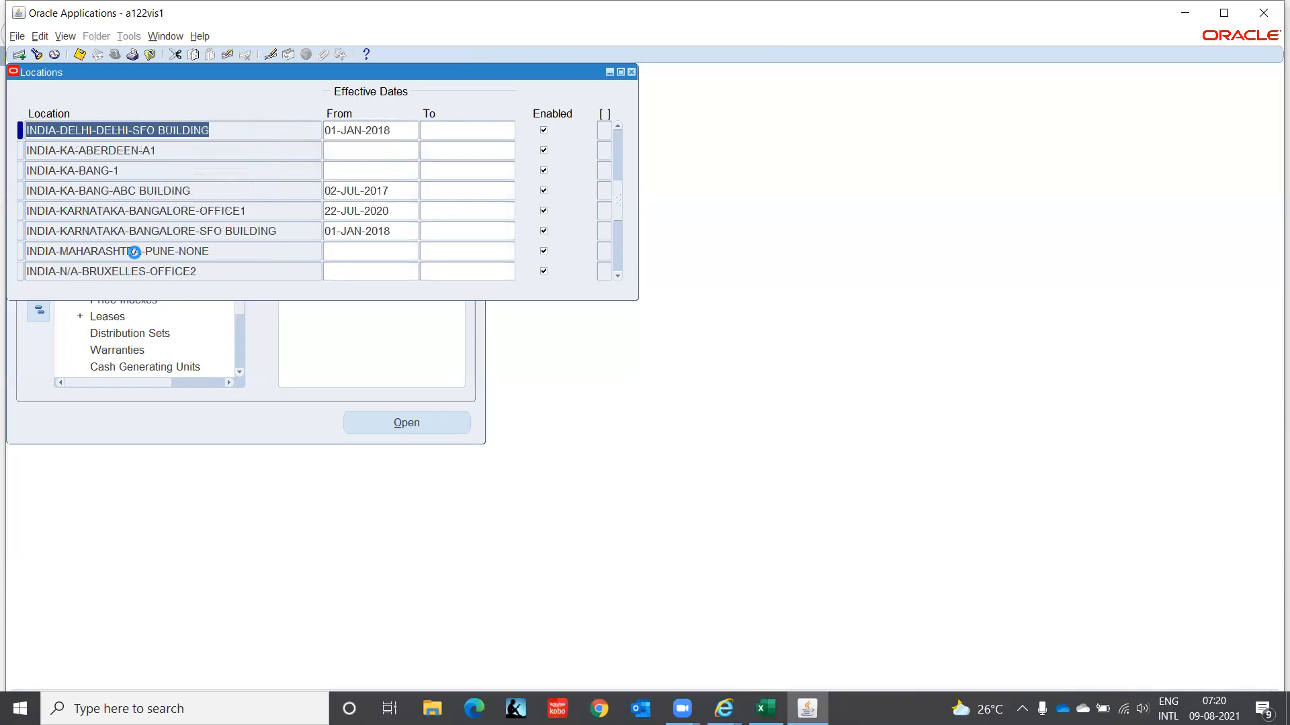
key("Up")
key("Up")
key("Up")
key("Up")
key("Up")
key("Up")
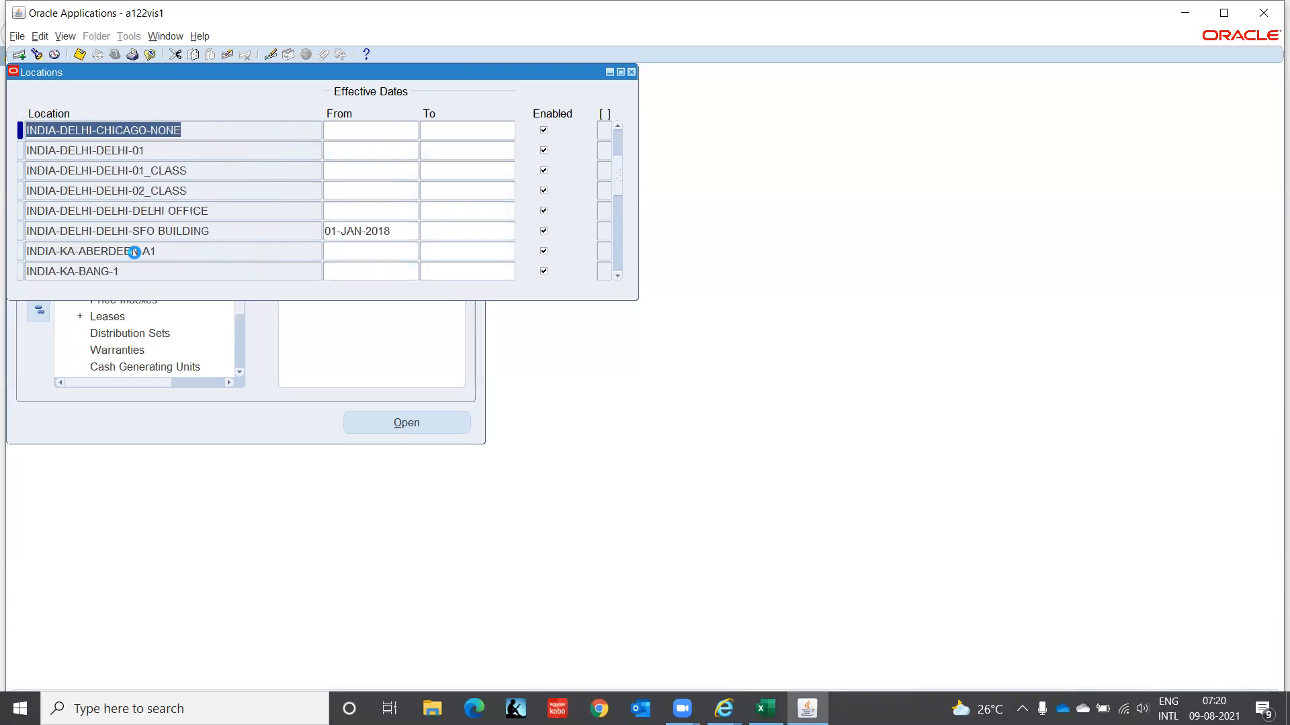
key("Up")
key("Up")
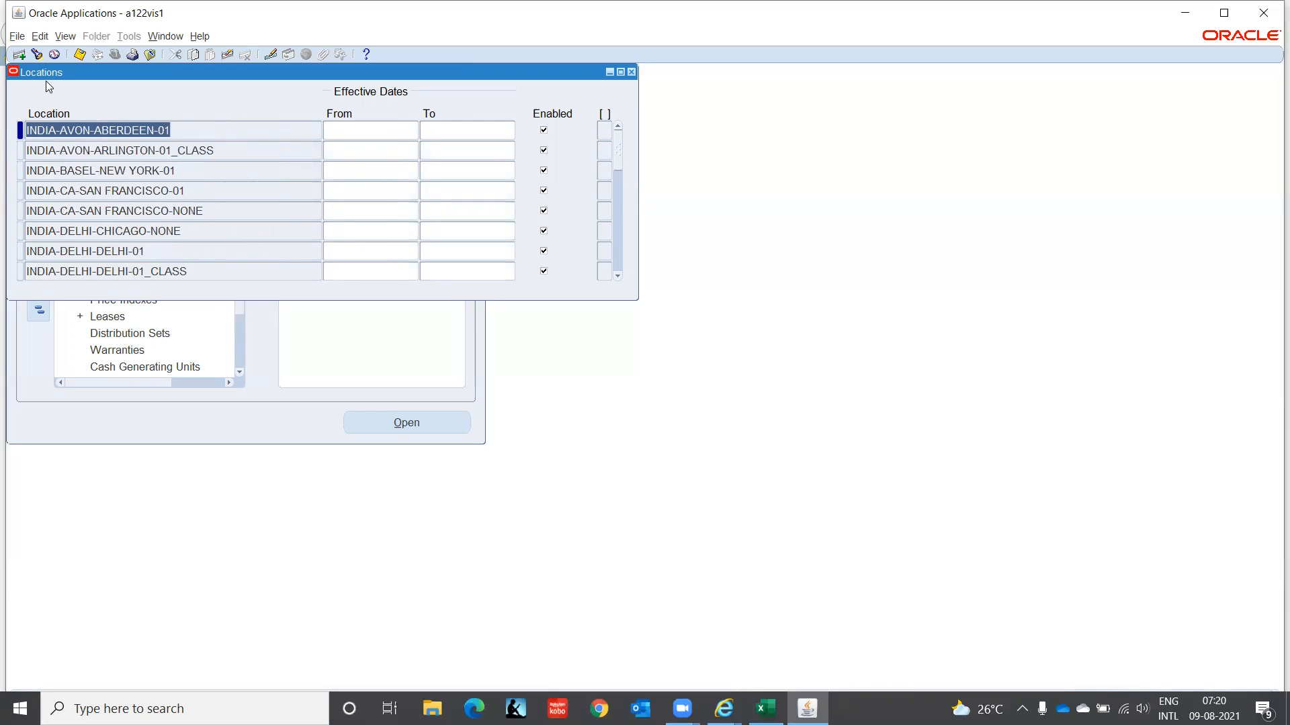
- Start a new location record with country IND, state TAMIL NADU and city Chennai
left_click(19, 54)
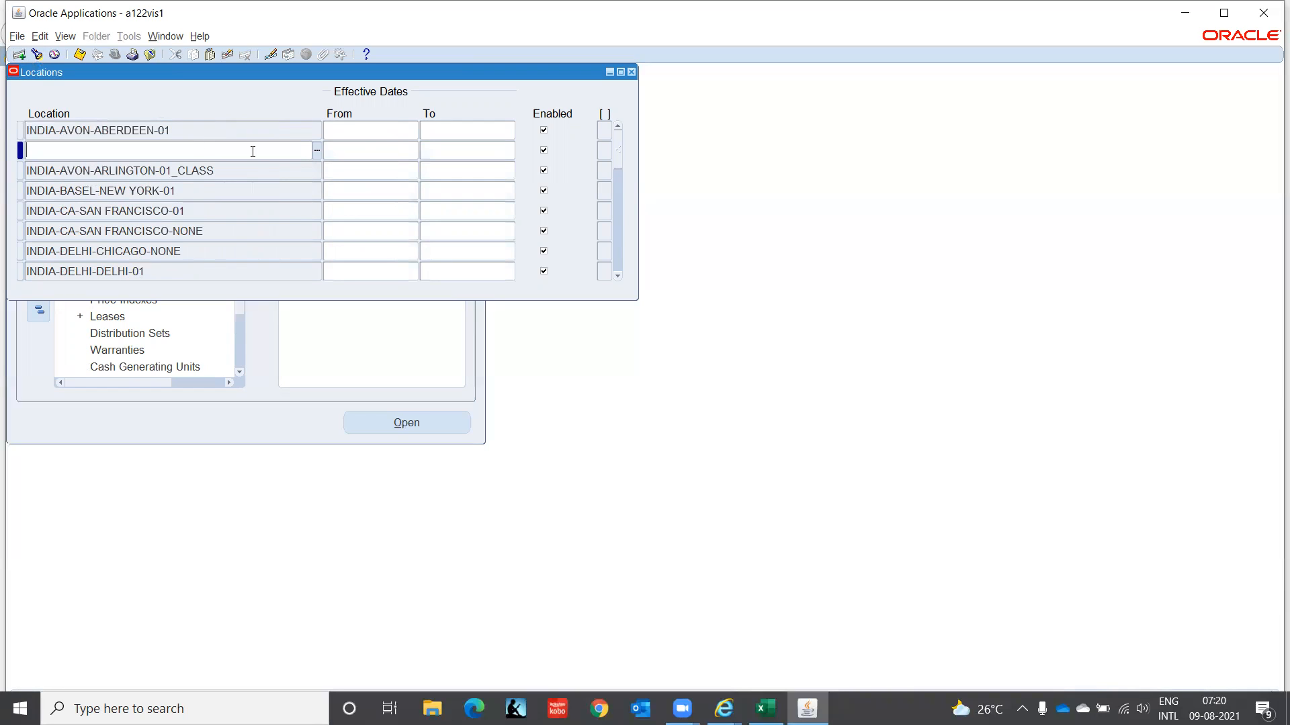
left_click(316, 150)
type("IND")
key("Tab")
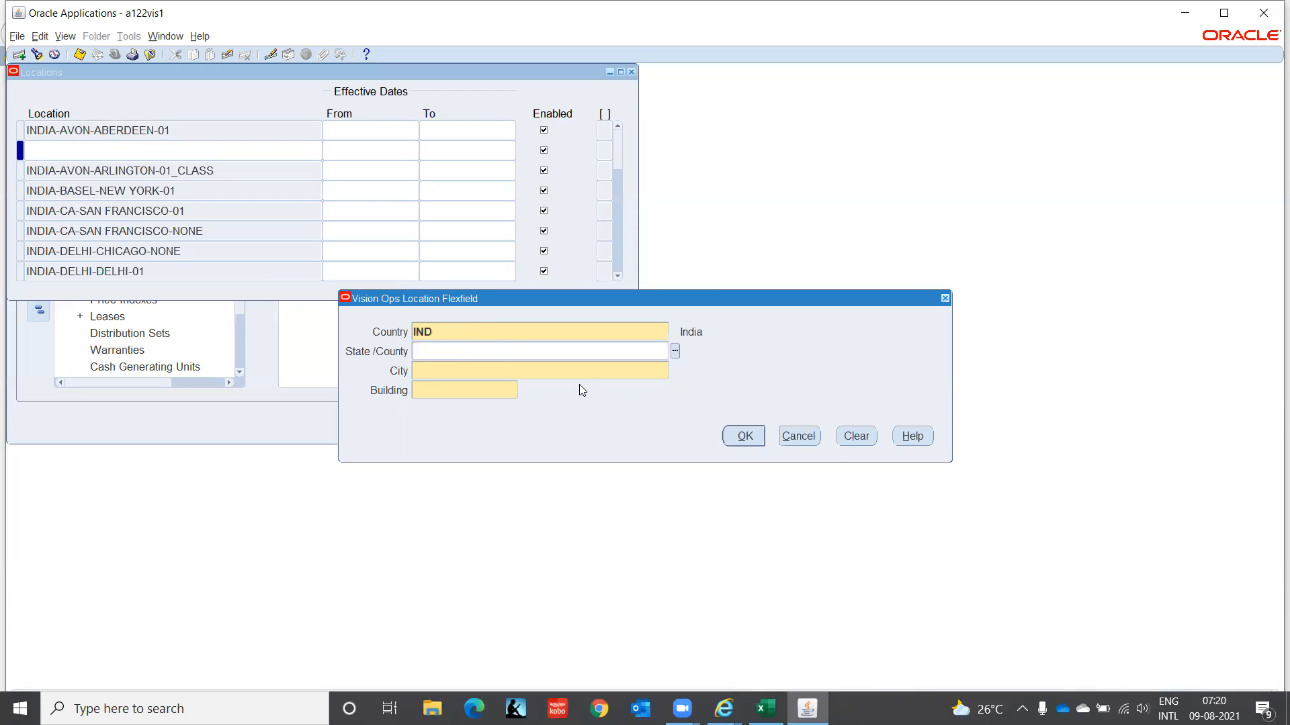
type("TAM")
key("Tab")
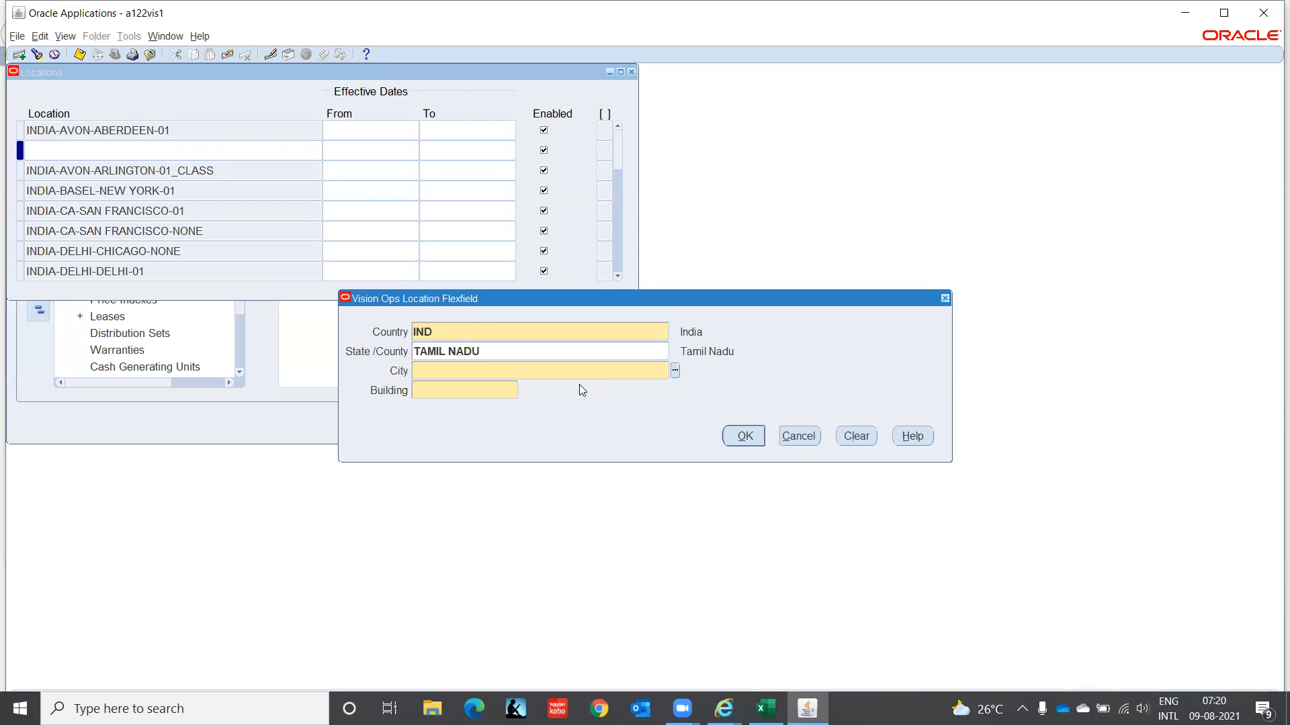
type("Chen")
key("Tab")
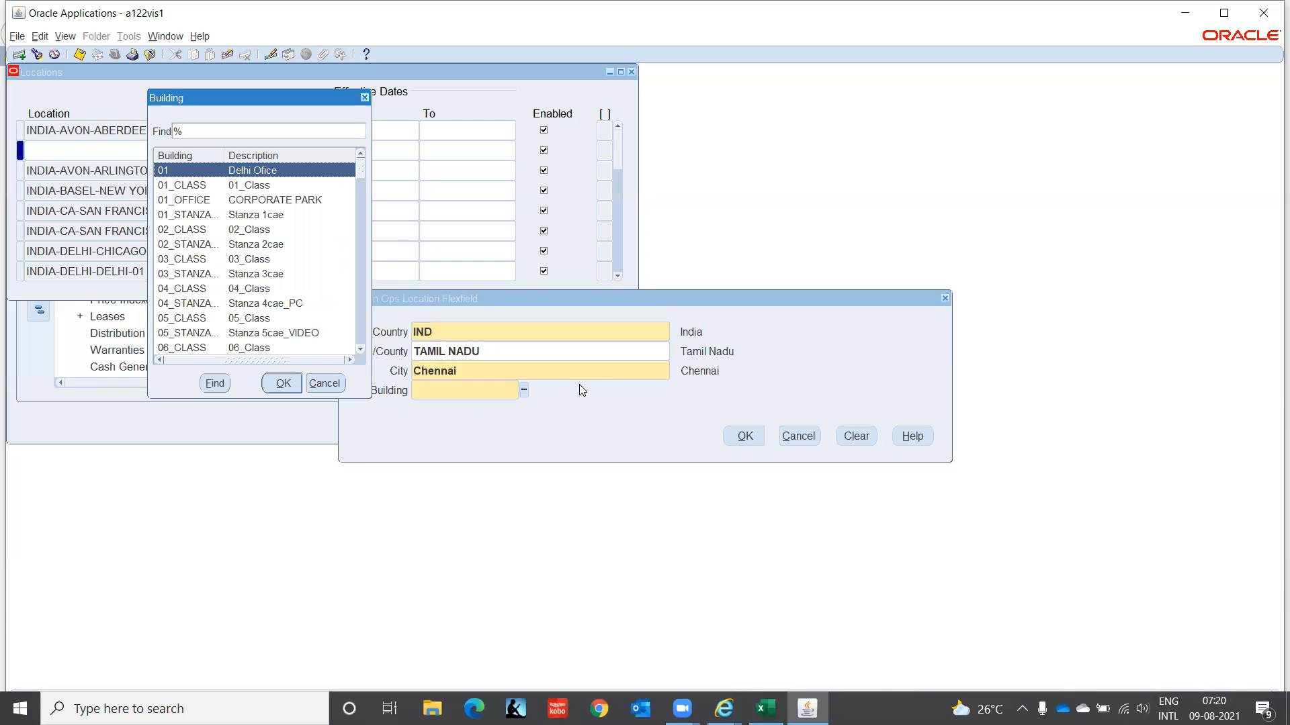
- Look through the available building values for the new Chennai location, including those starting with C
type("c")
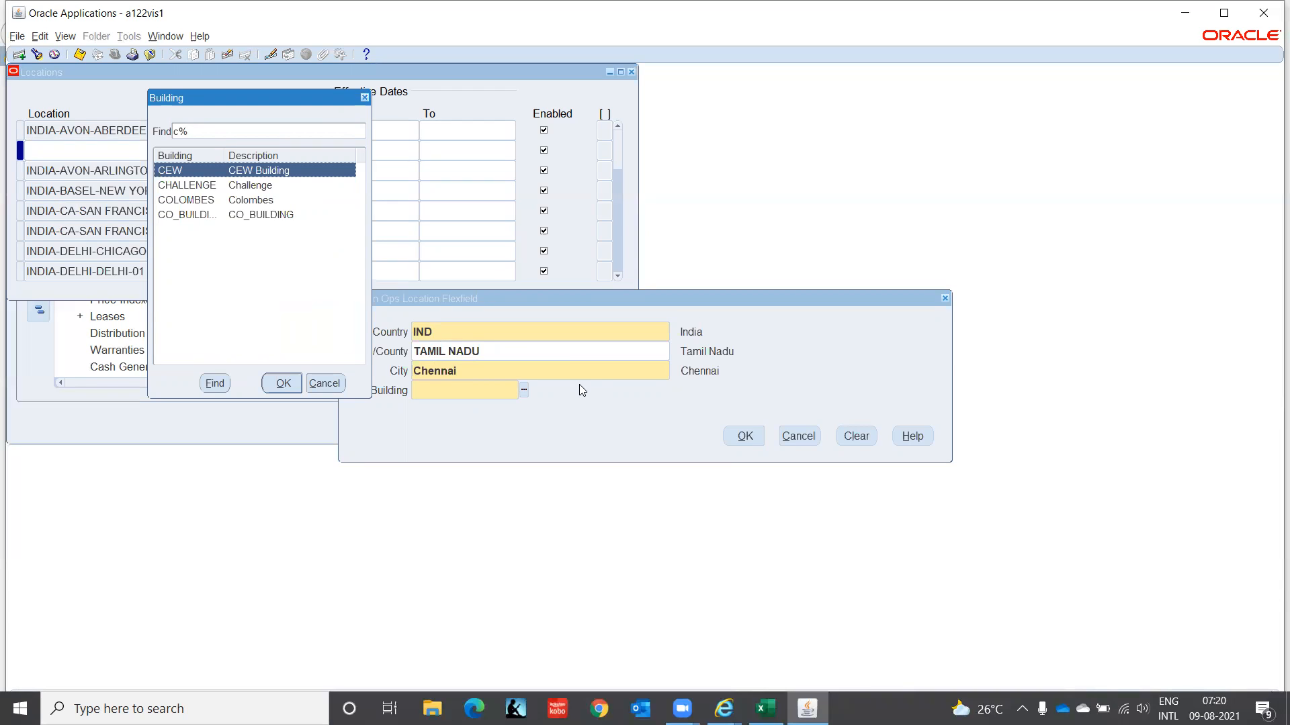
key("BackSpace")
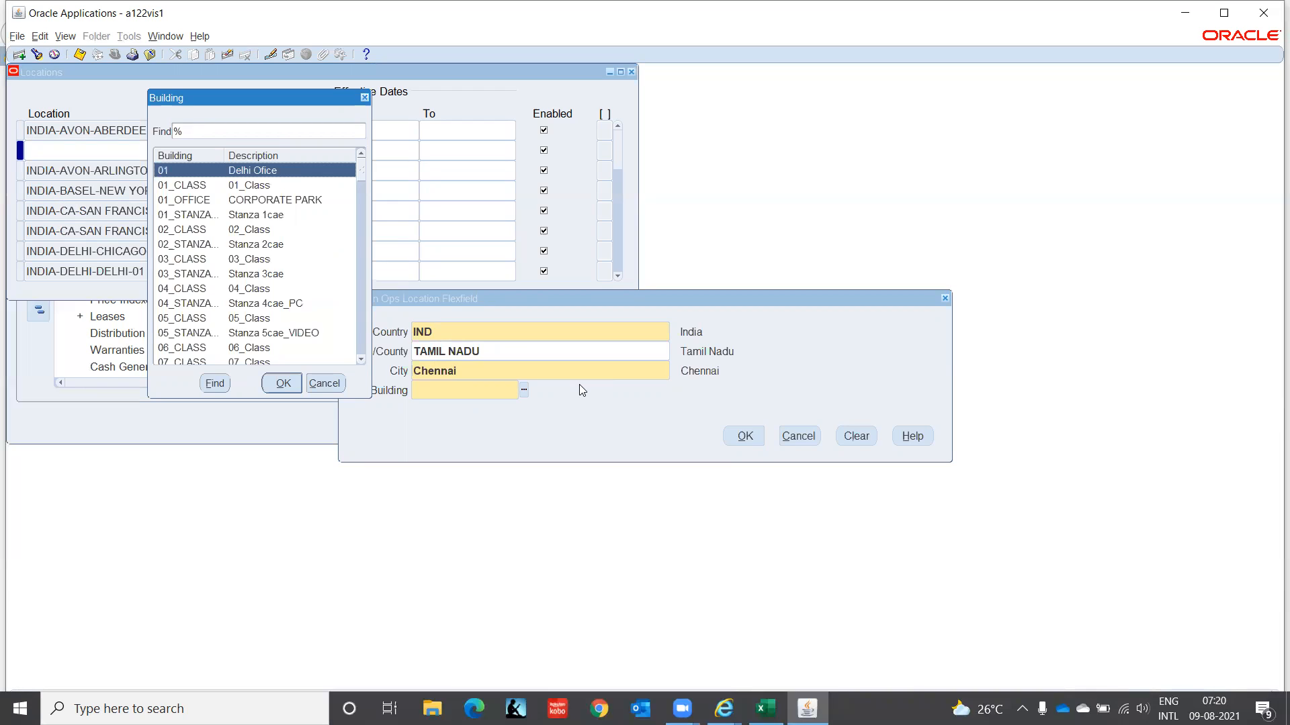
key("Down")
key("Down")
key("Down")
key("Down")
key("Down")
key("Down")
key("Down")
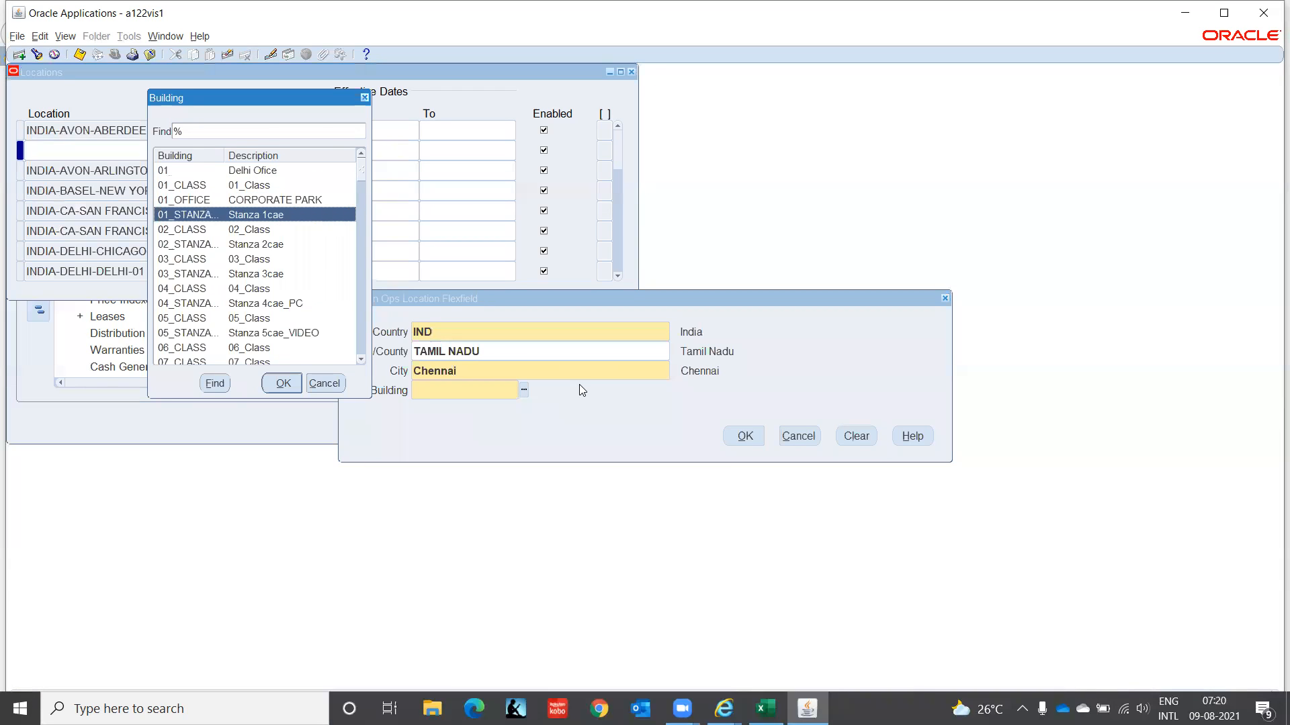
key("Down")
key("Down")
key("Down")
key("Down")
key("Down")
key("Down")
key("Down")
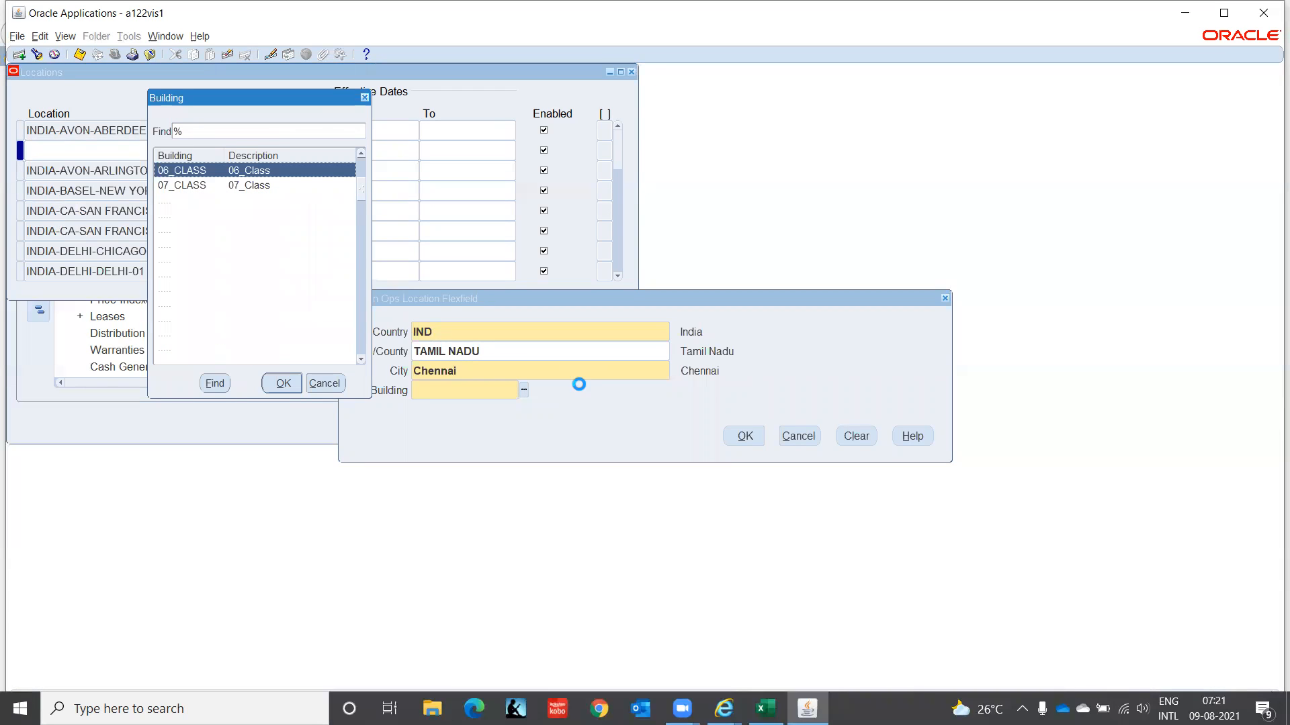
key("Down")
key("Down")
key("Down")
key("Down")
key("Down")
key("Down")
key("Down")
key("Down")
key("Down")
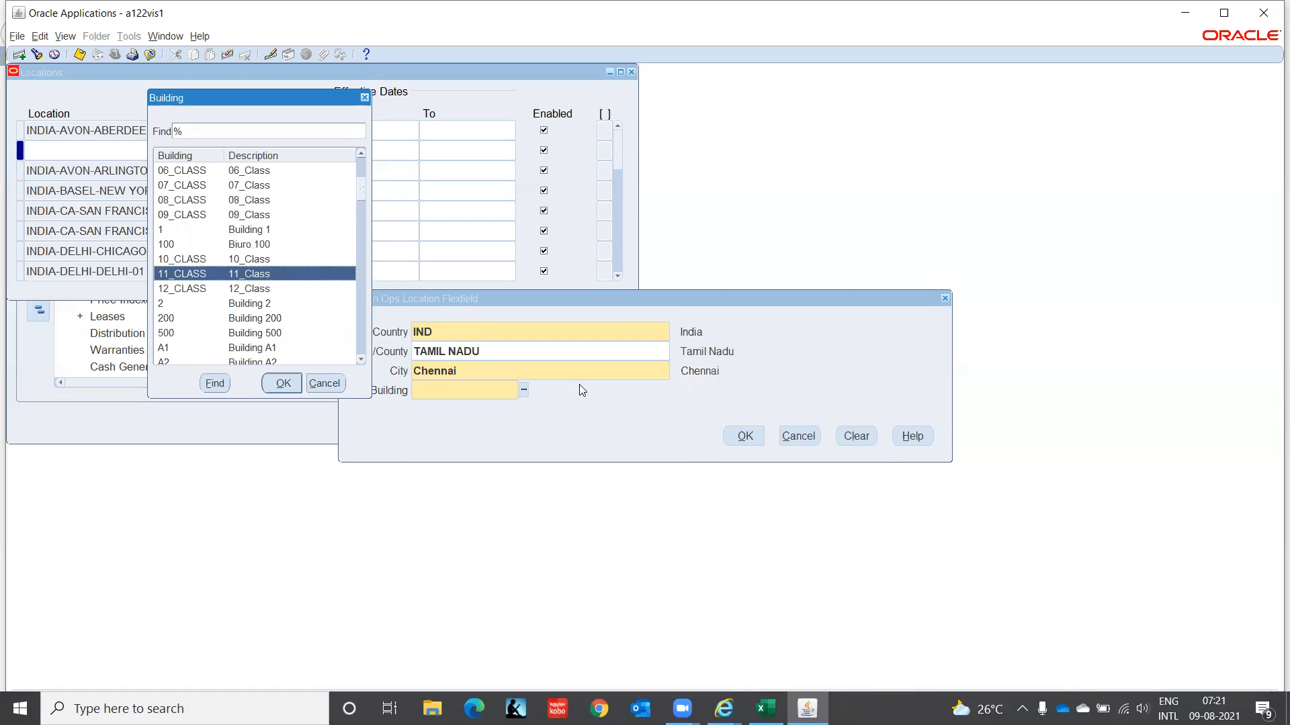
key("Down")
key("Down")
key("Down")
key("Down")
key("Down")
key("Down")
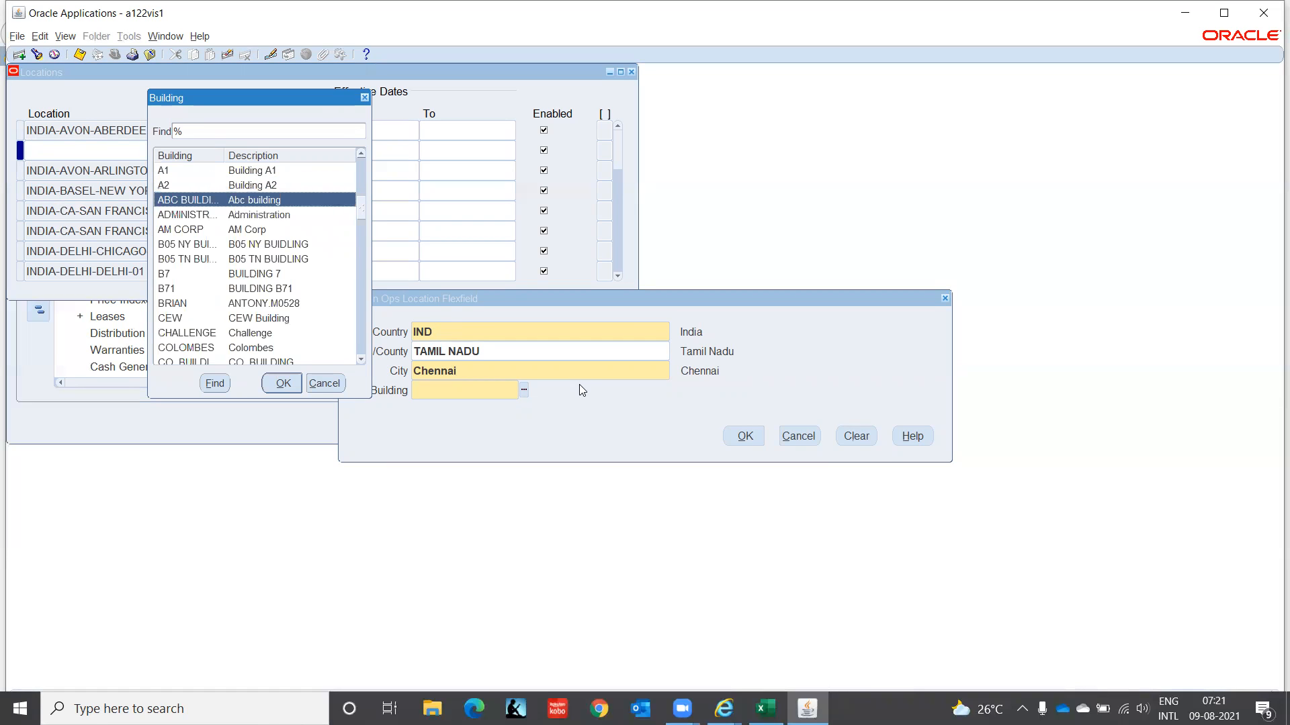
key("Down")
key("Down")
key("Down")
key("Down")
key("Down")
key("Down")
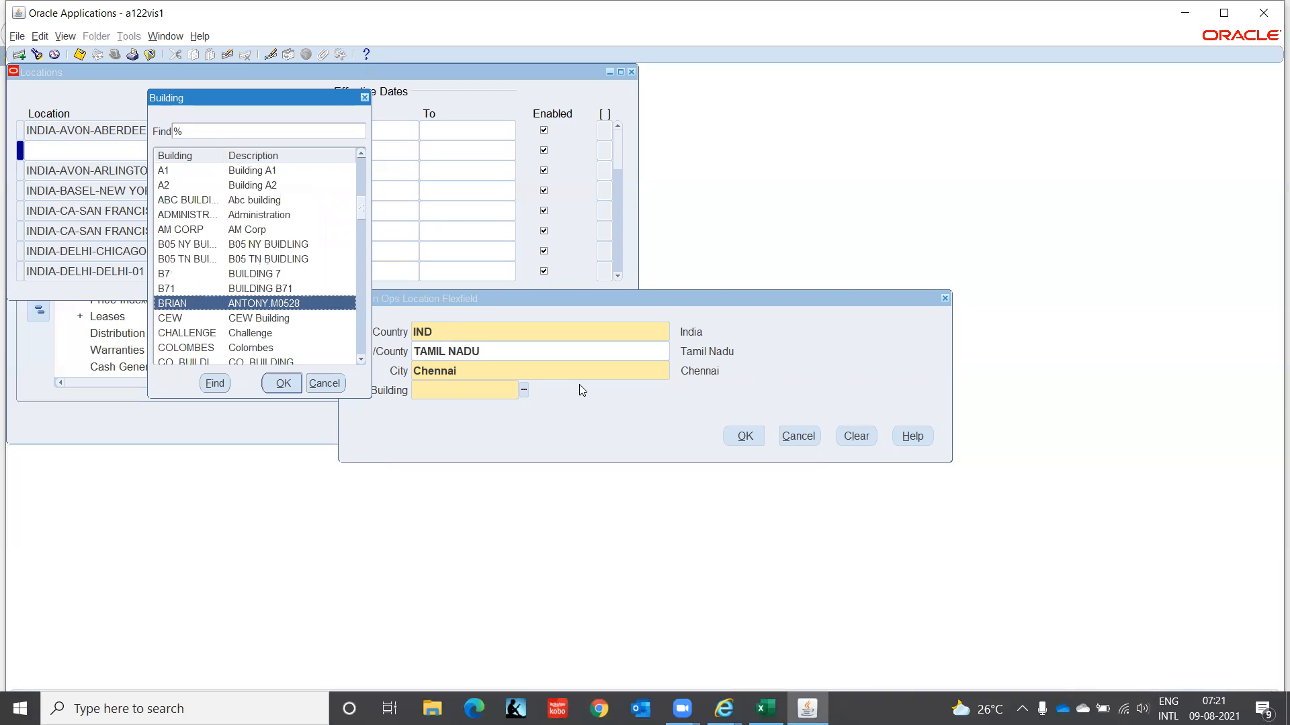
key("Down")
key("Down")
key("Down")
key("Down")
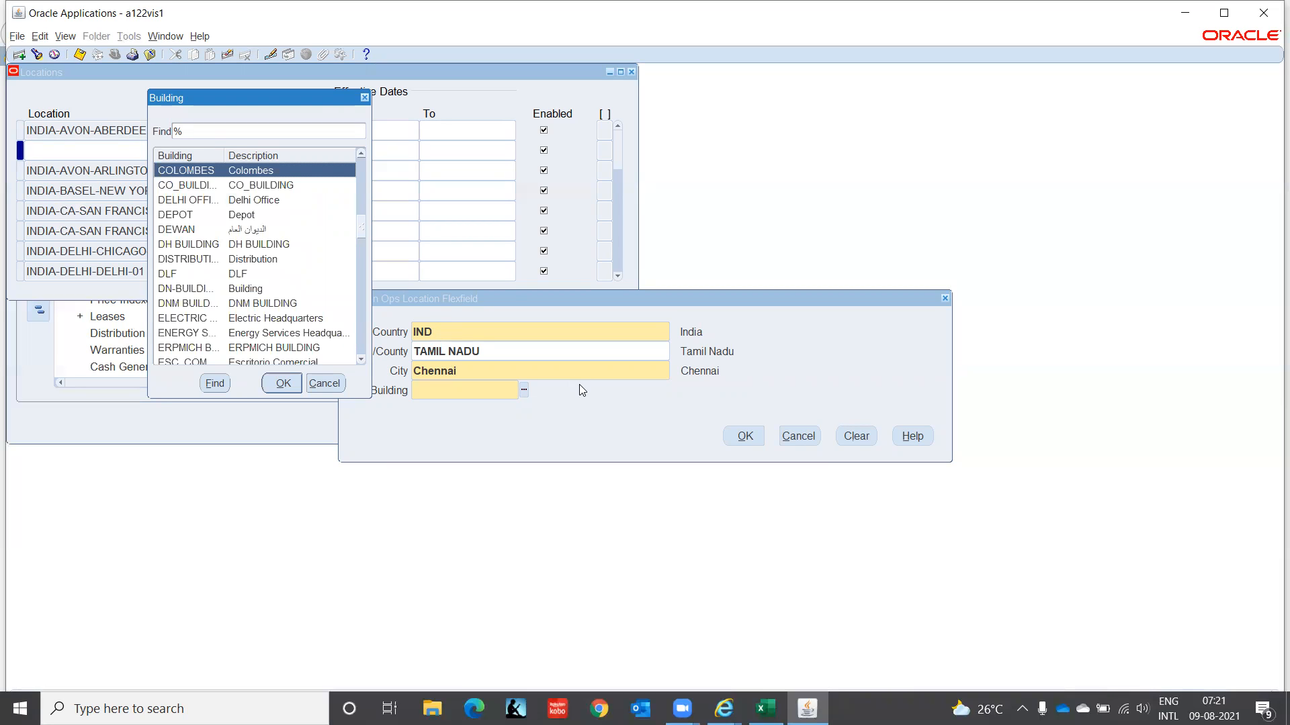
key("Down")
key("Down")
key("Down")
key("Down")
key("Down")
key("Down")
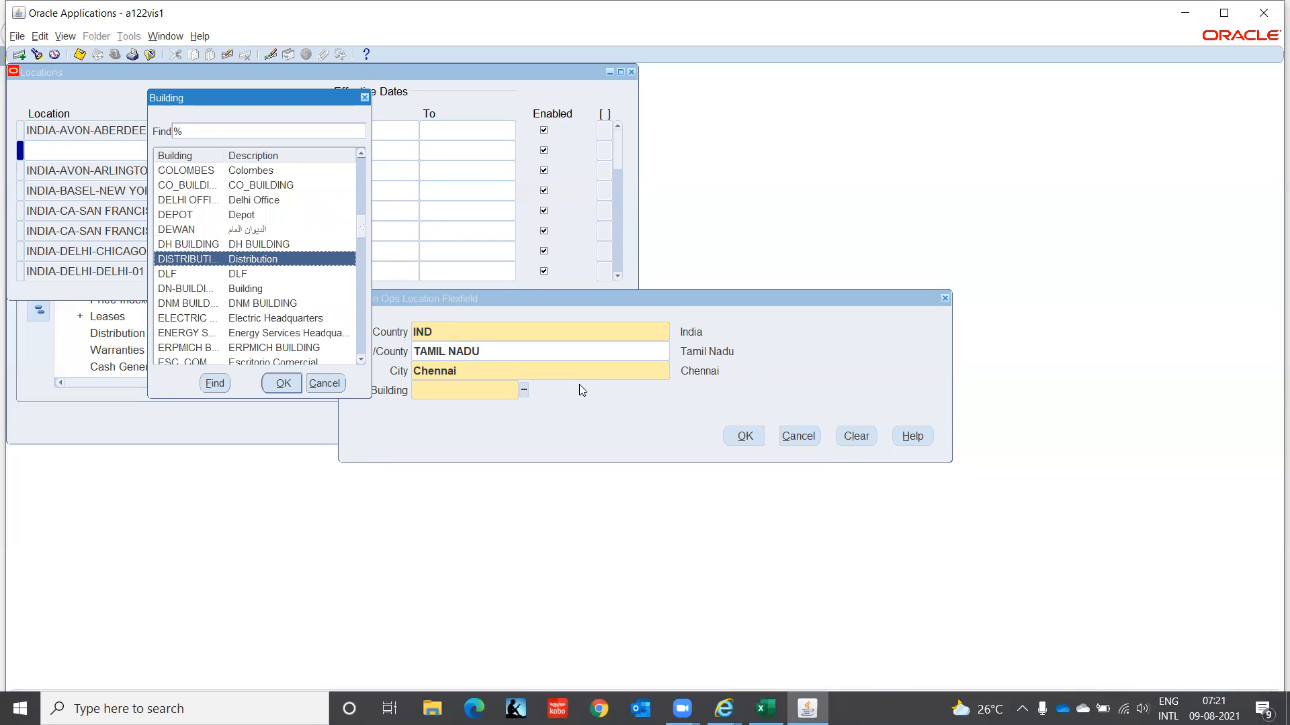
key("Down")
key("Down")
key("Down")
key("Down")
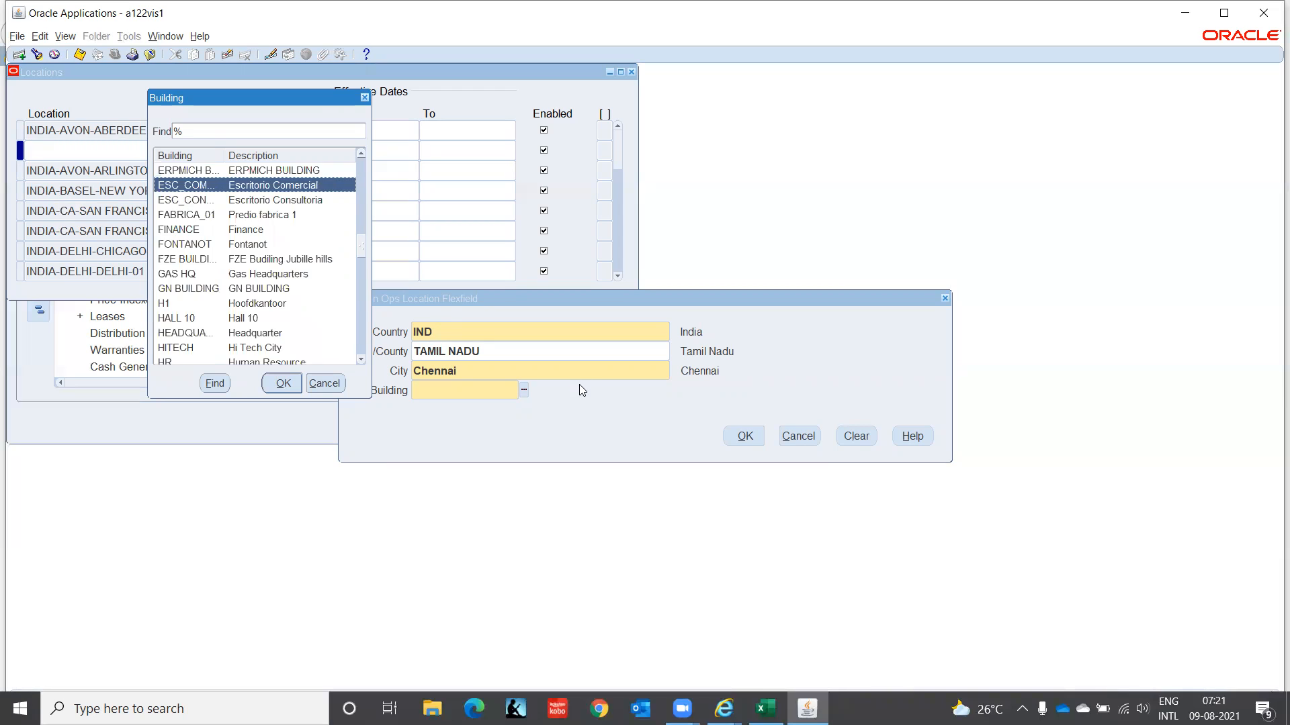
- Choose ITCORP as the building and try to create the location combination
type("i")
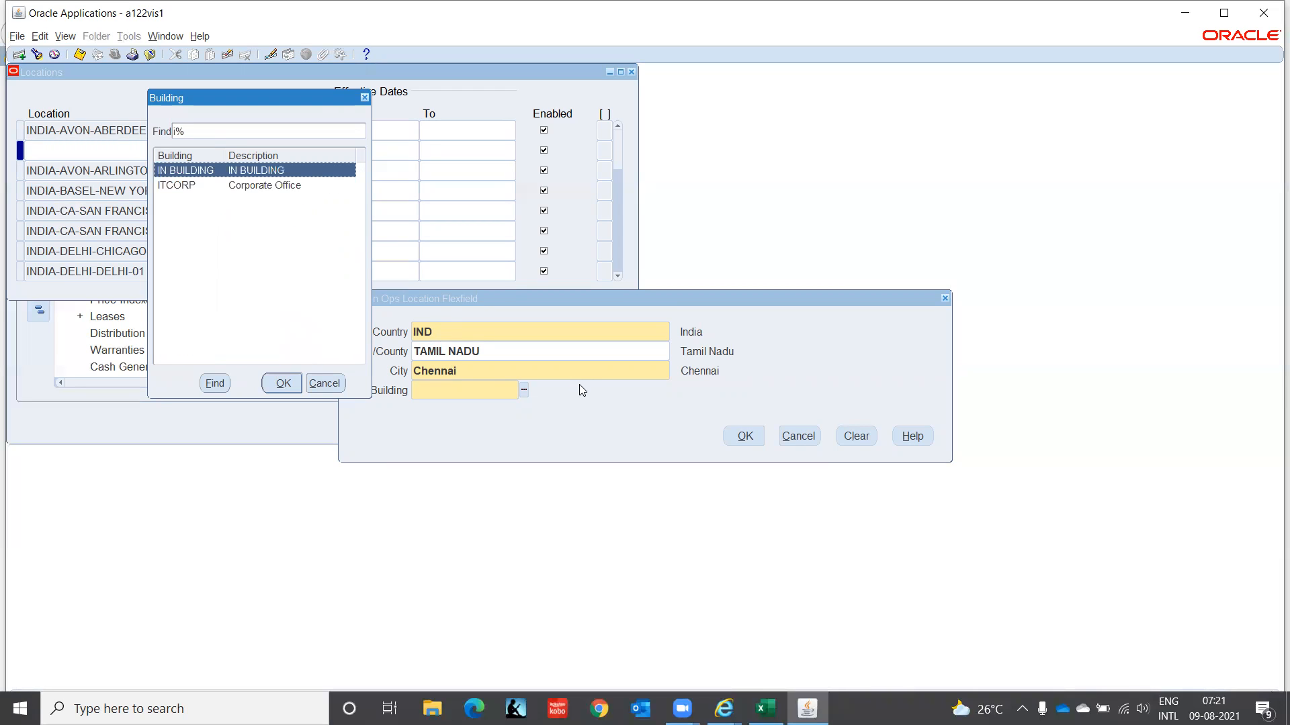
key("Down")
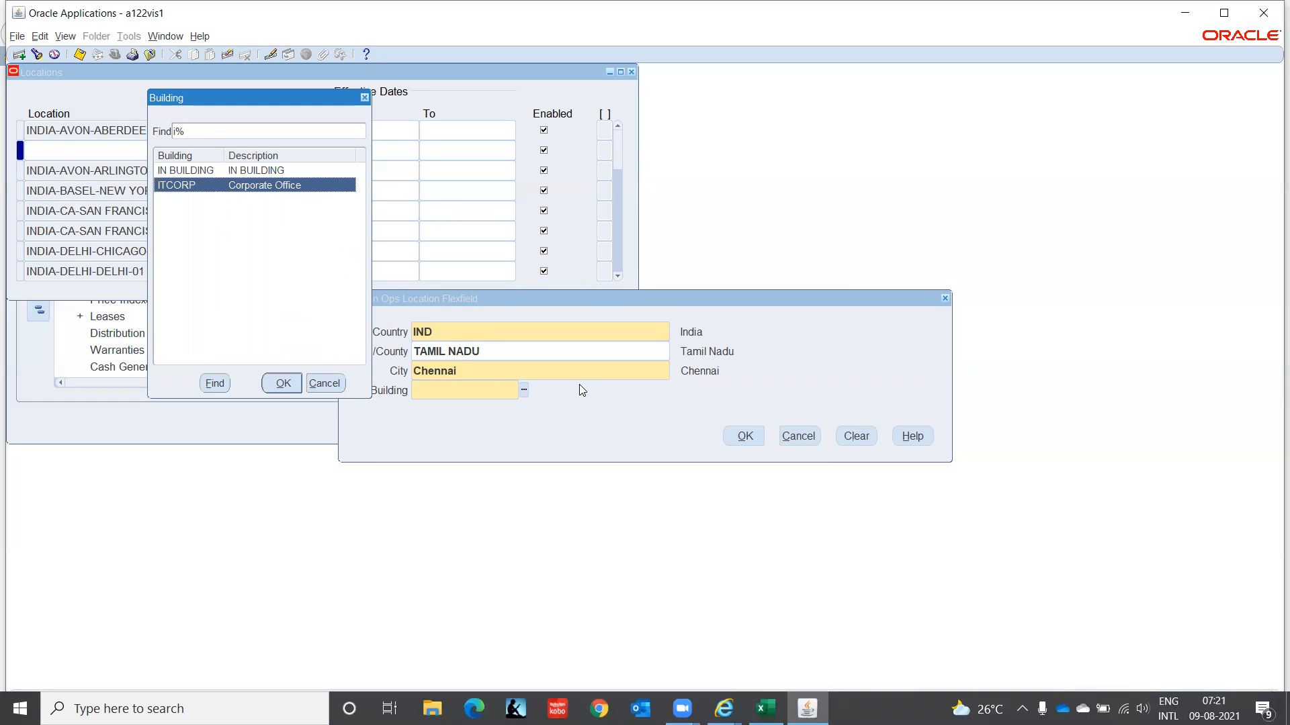
key("Return")
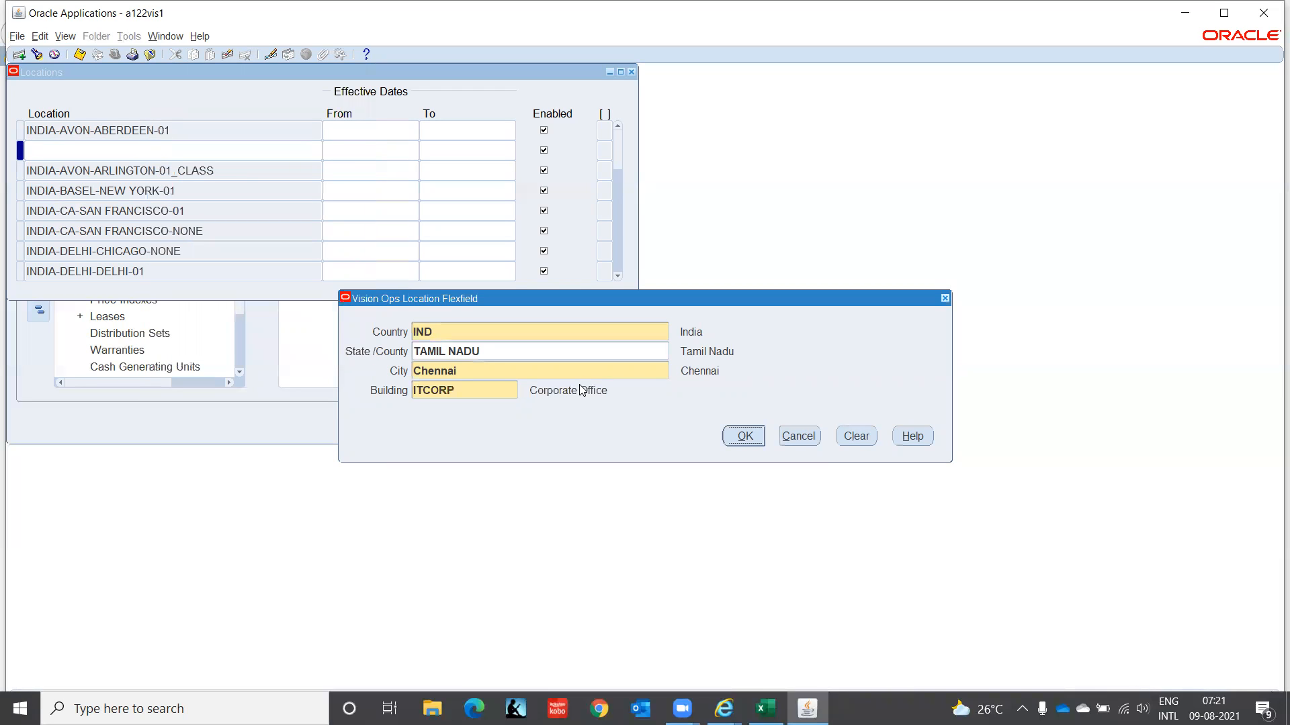
left_click(747, 444)
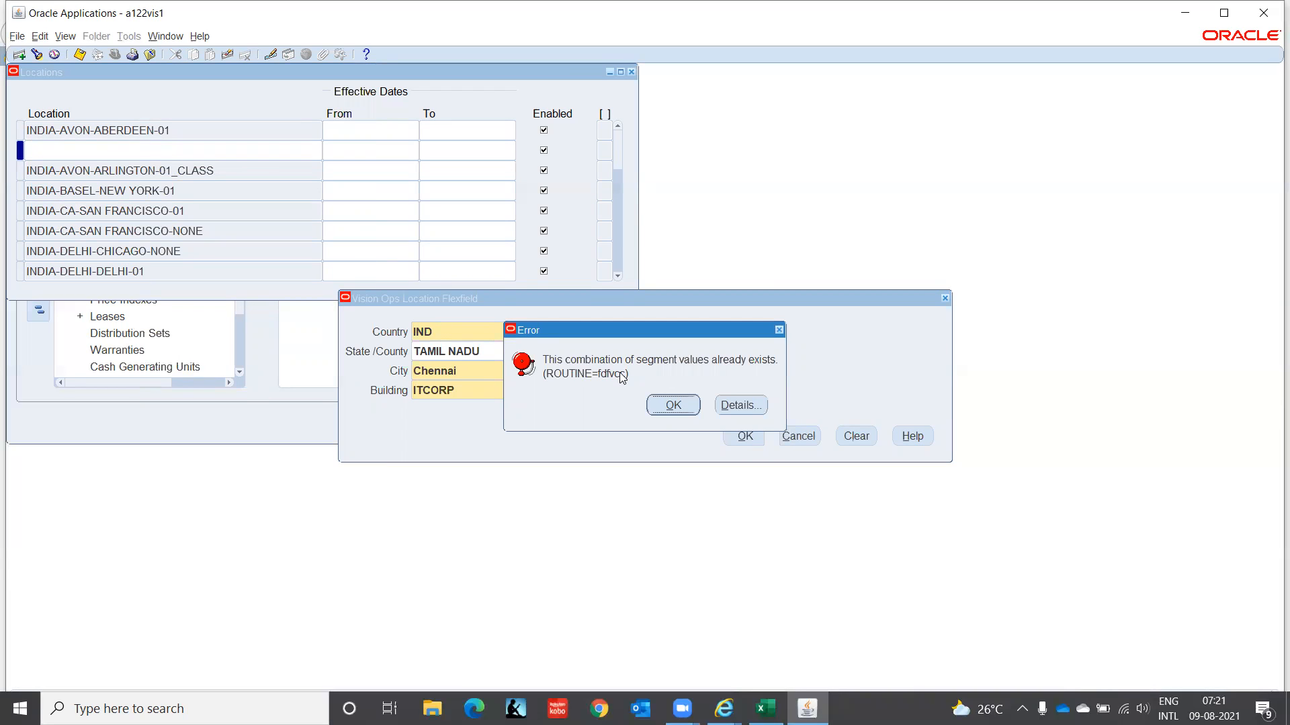
left_click(674, 407)
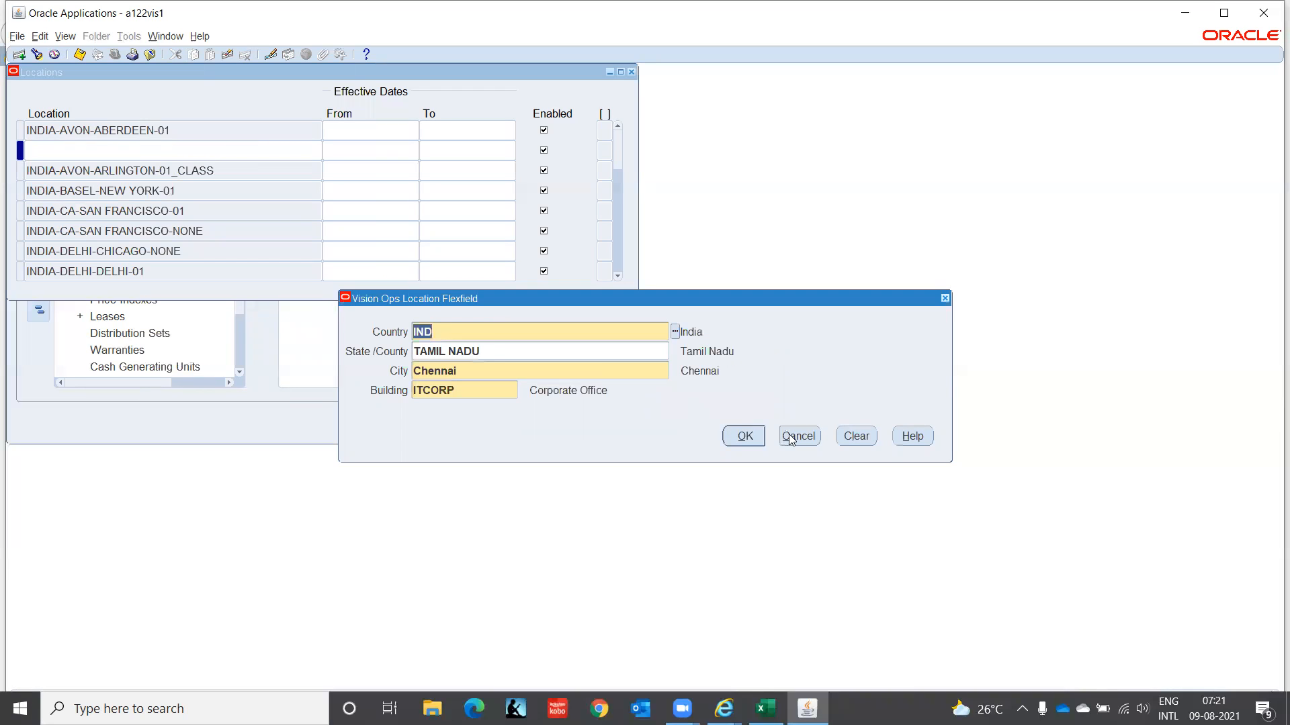
- Cancel the location flexfield entry and remove the empty new record from the list
left_click(806, 434)
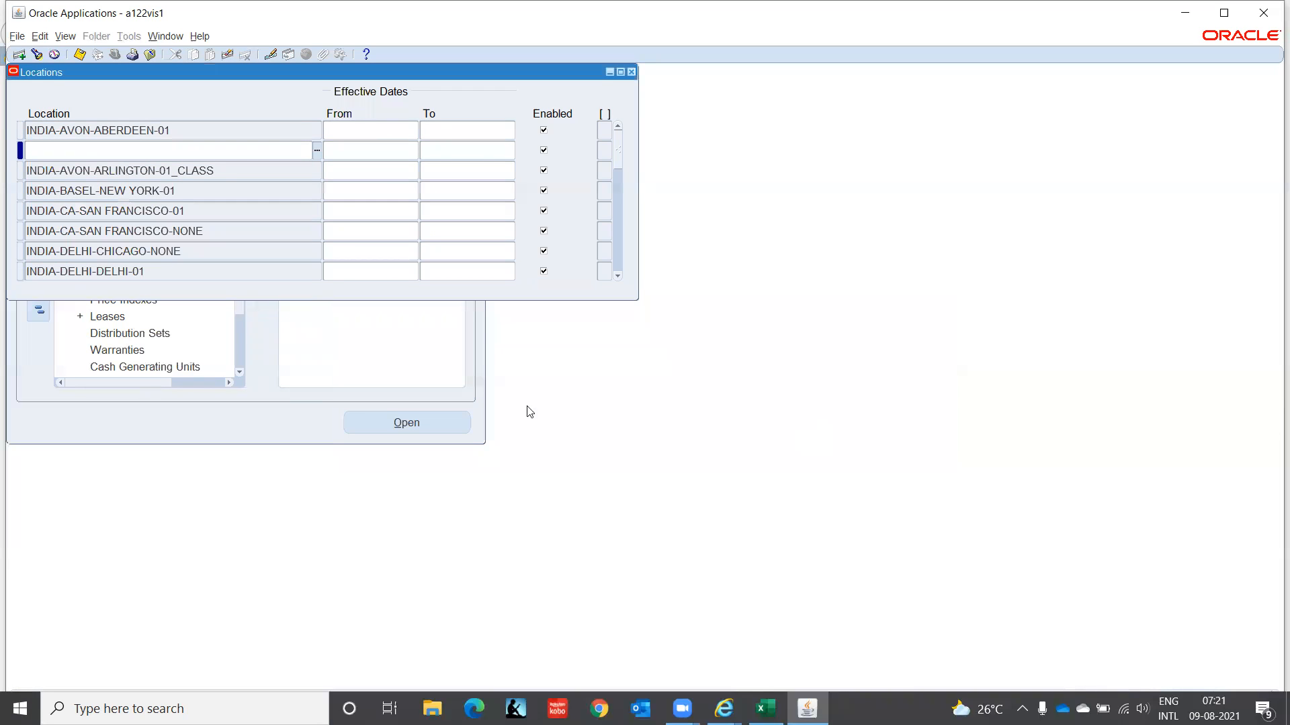
type("IN")
key("BackSpace")
key("BackSpace")
left_click(228, 54)
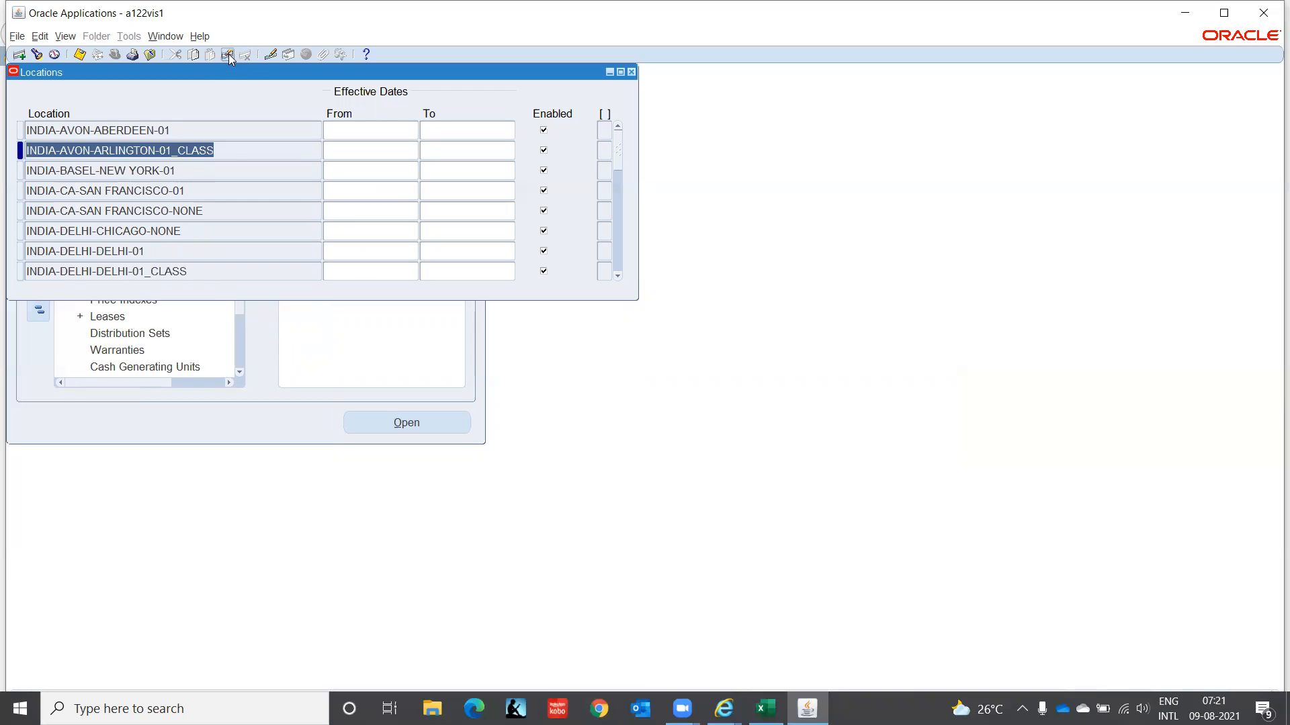
- Query the locations for Tamil Nadu with the criterion IND%TAMIL%
left_click(163, 129)
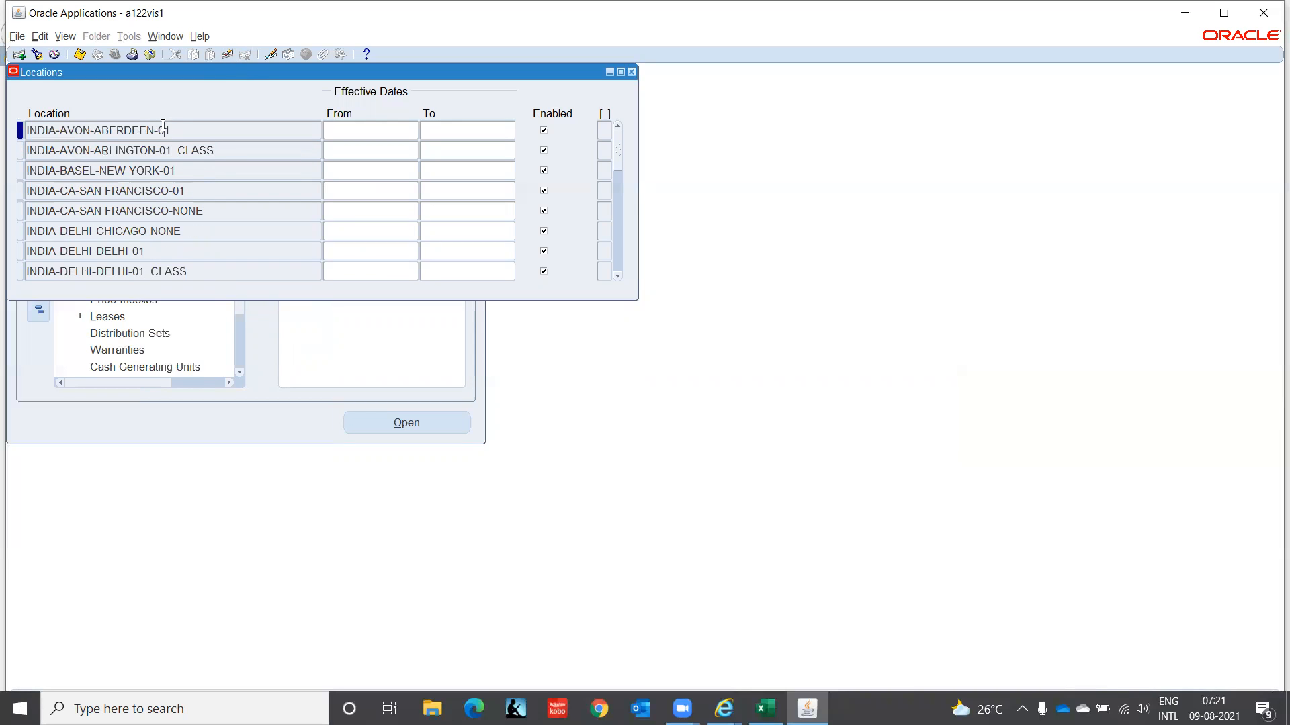
key("F11")
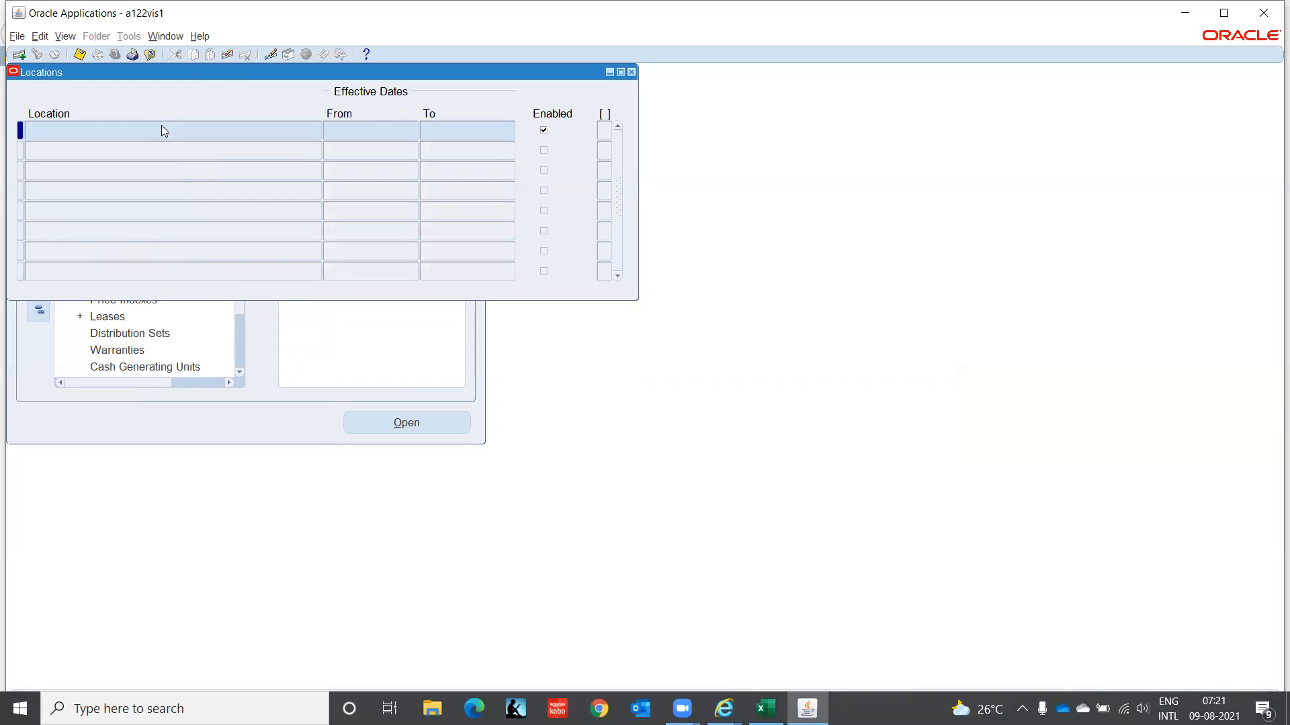
type("IND%TAMIL%")
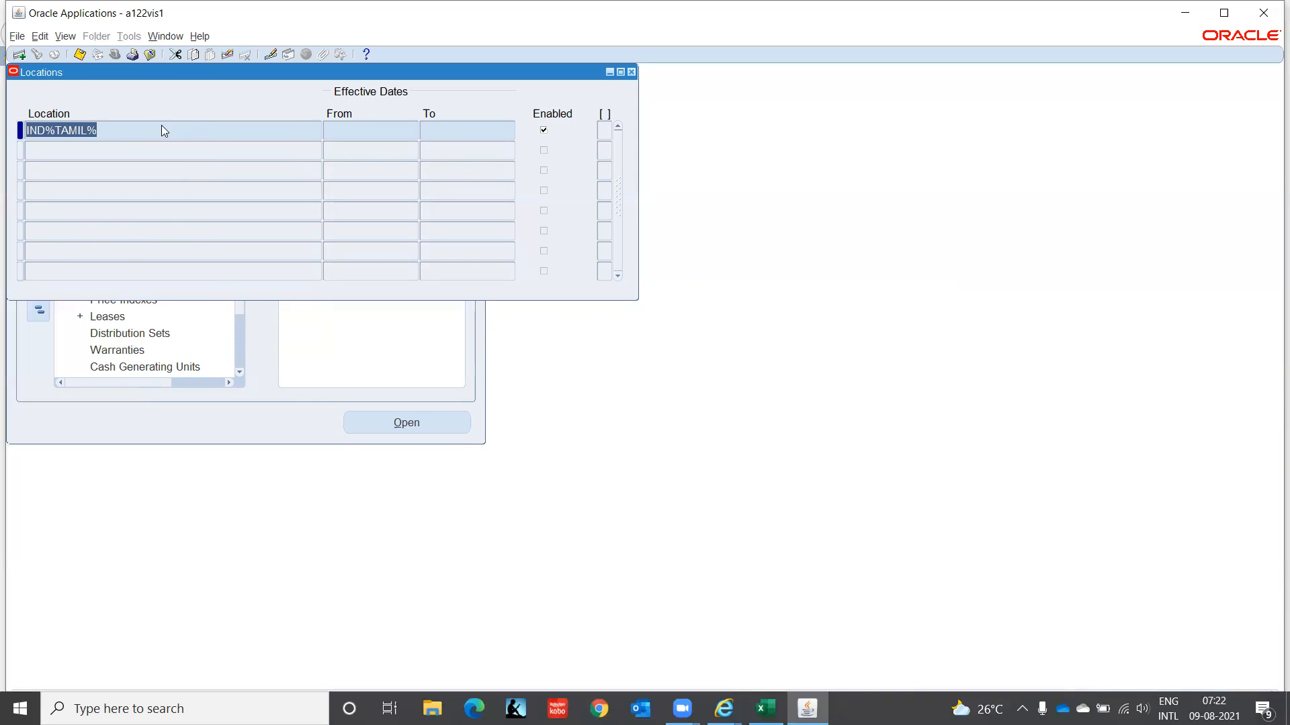
- Replace the location criterion with %IT CORP% and run the query
key("Left")
key("Right")
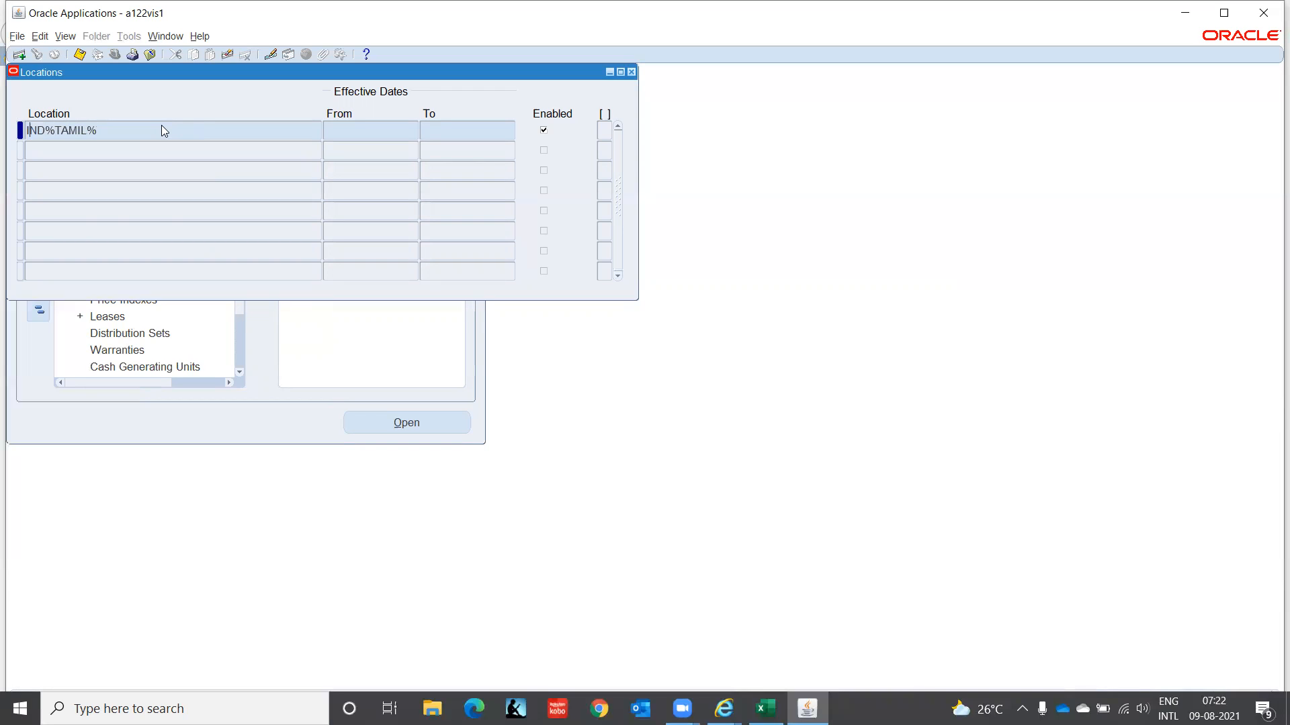
key("BackSpace")
key("BackSpace")
key("BackSpace")
key("BackSpace")
key("BackSpace")
key("BackSpace")
key("BackSpace")
key("BackSpace")
key("BackSpace")
key("BackSpace")
type("%IT CORP%")
key("ctrl+F11")
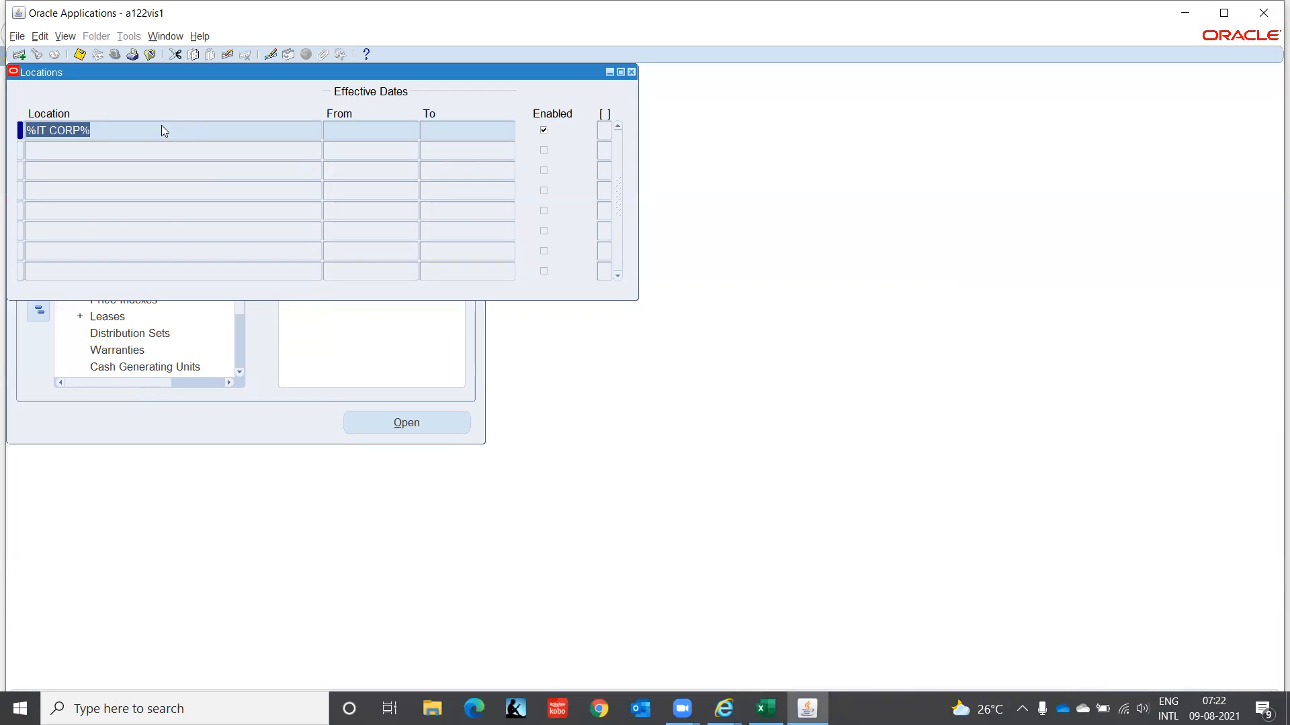
- Leave the %IT CORP% query and query all locations without any criterion
left_click(543, 131)
key("ctrl+F11")
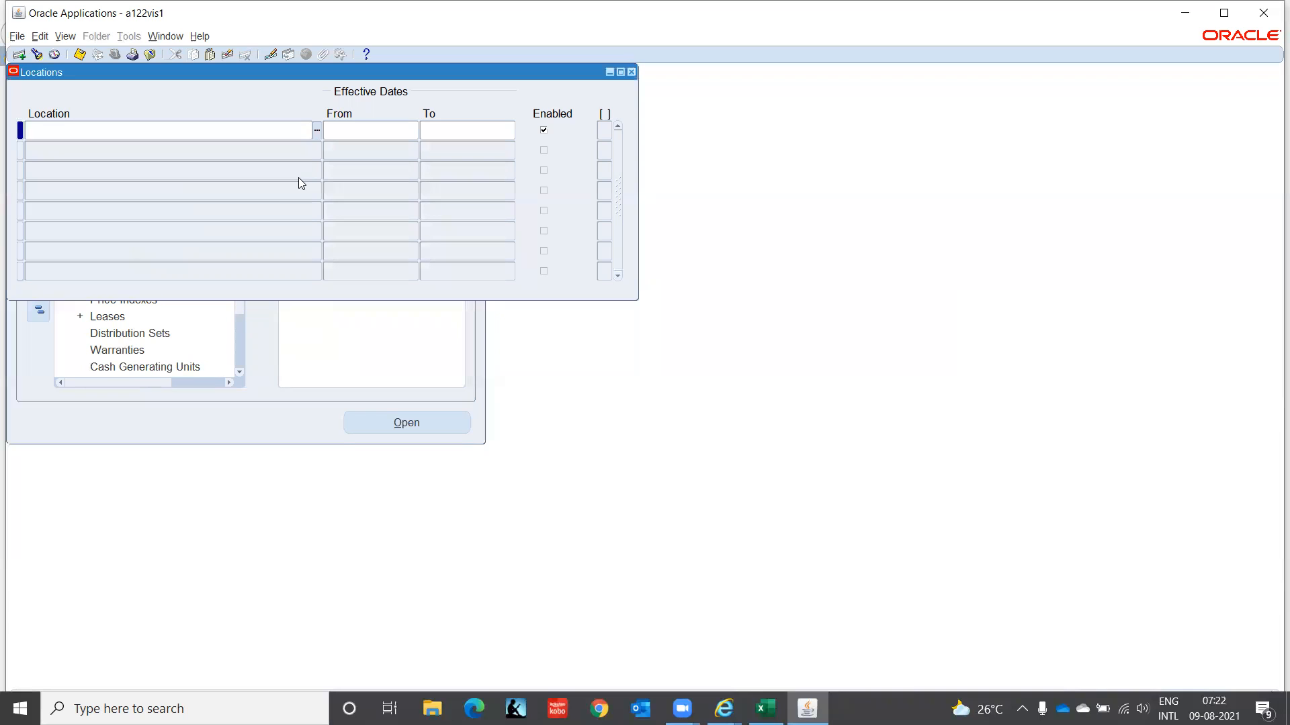
key("ctrl+F11")
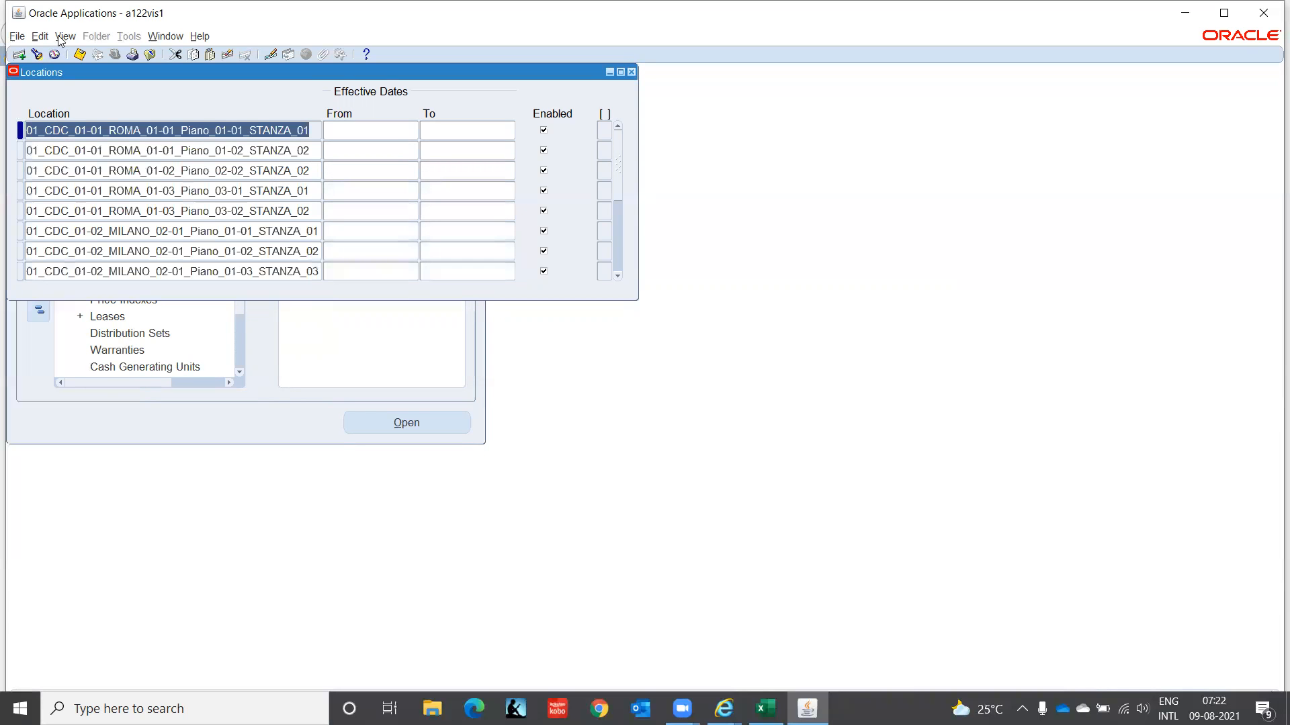
- Export all location records to the end of the list and open the file fnd_gfm_5921073.xls in Excel
left_click(17, 36)
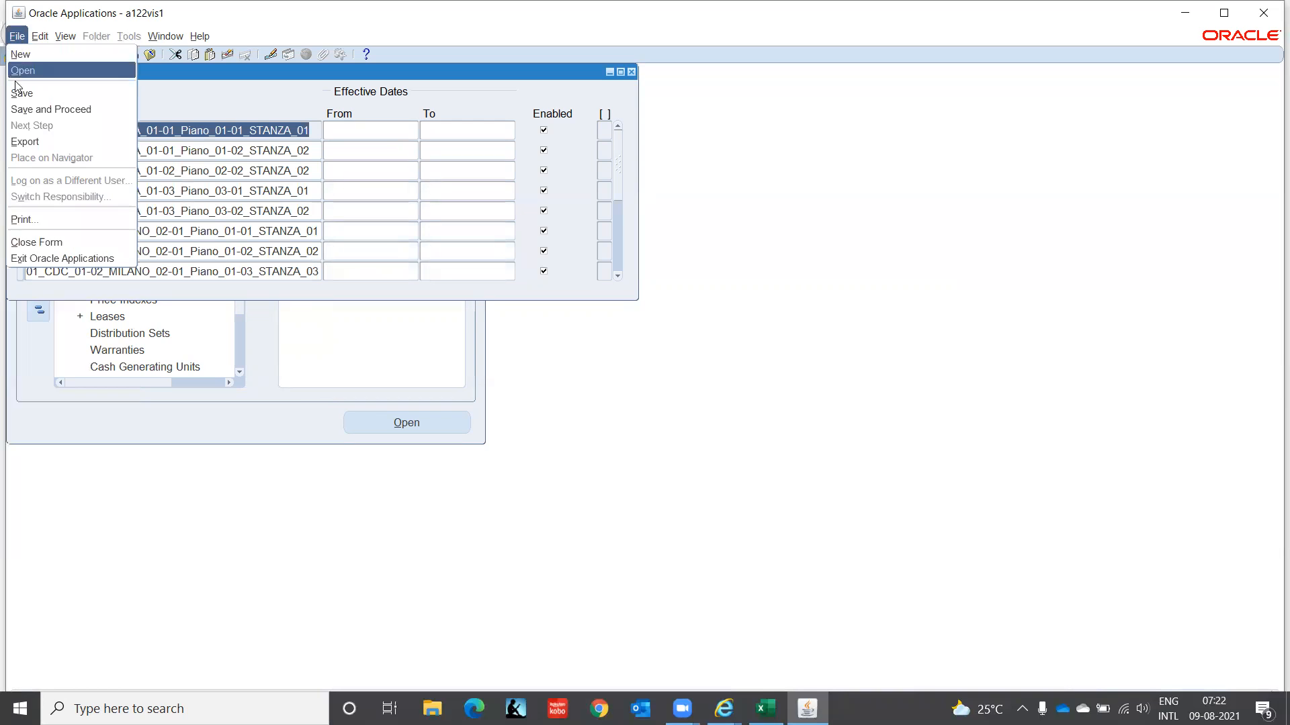
left_click(27, 142)
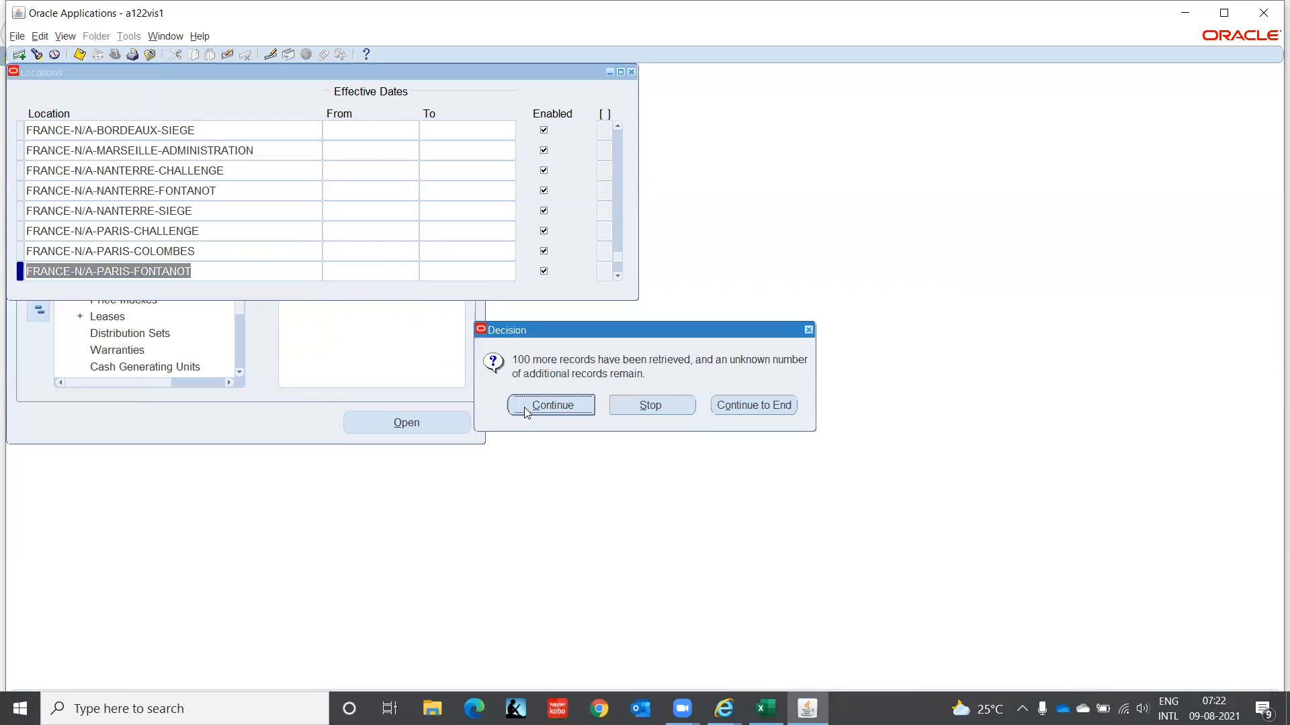
left_click(760, 411)
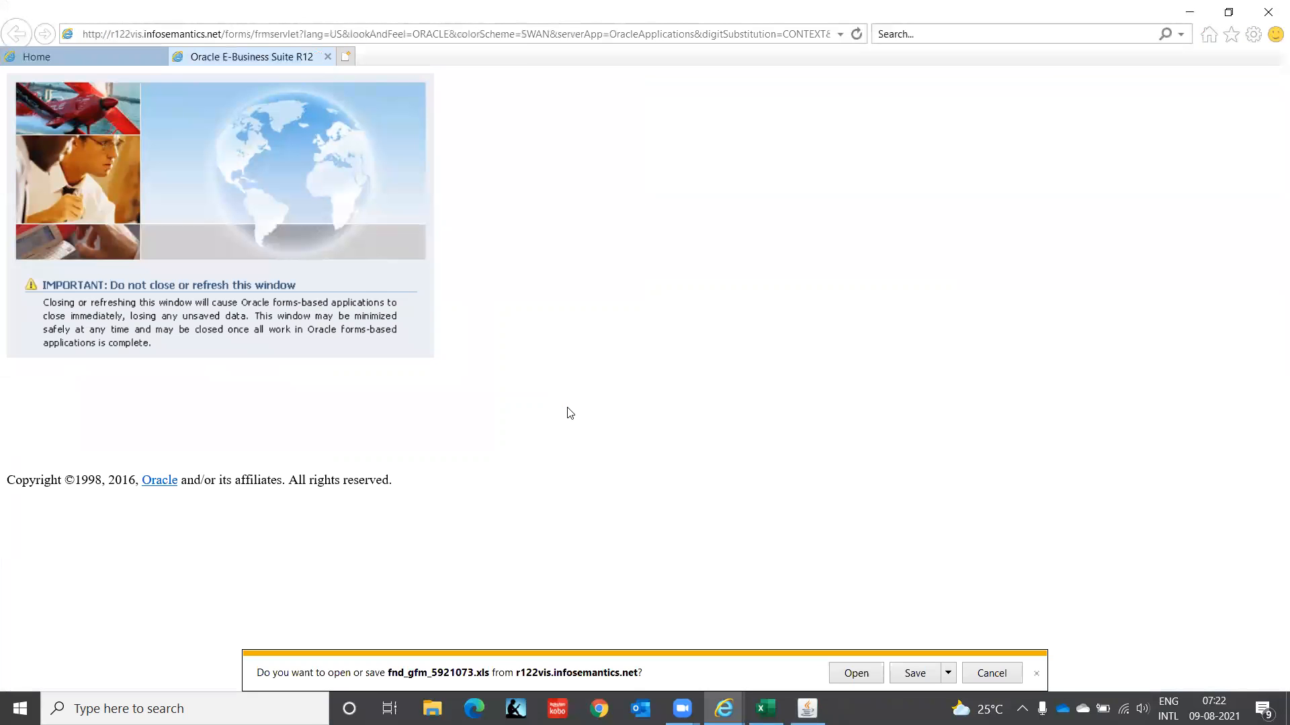
left_click(860, 670)
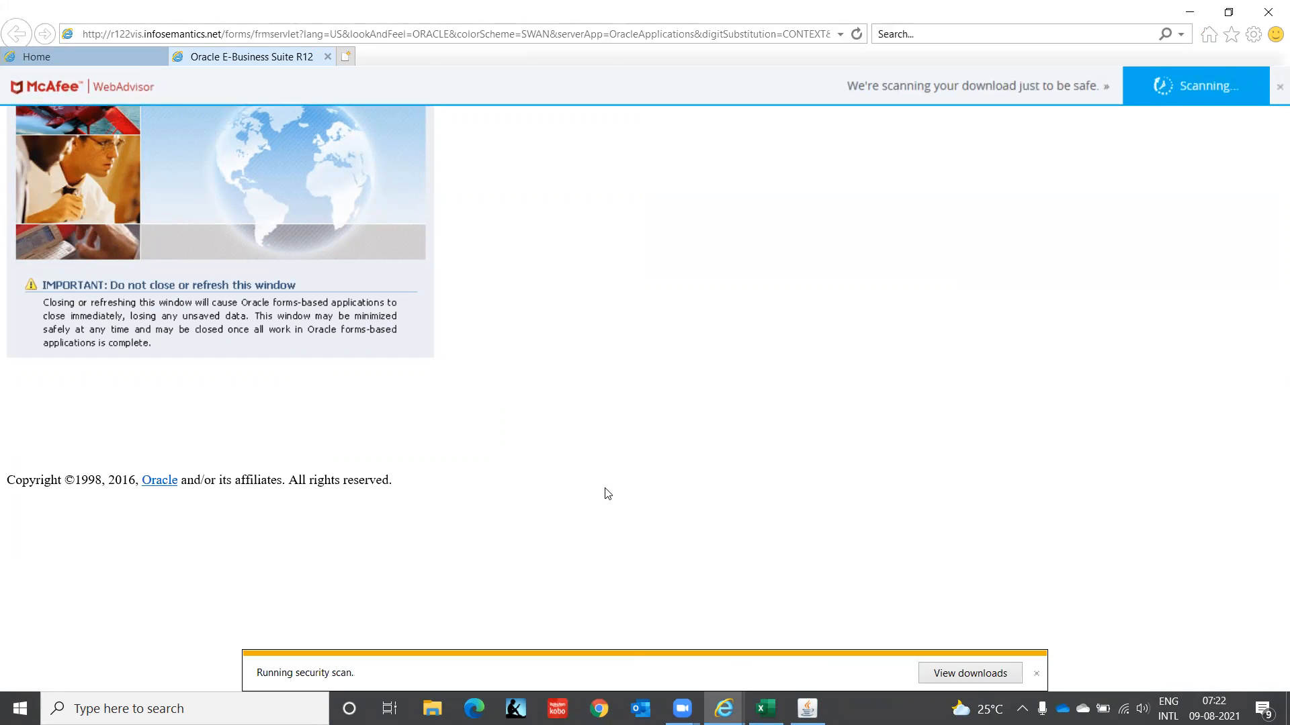
left_click(714, 438)
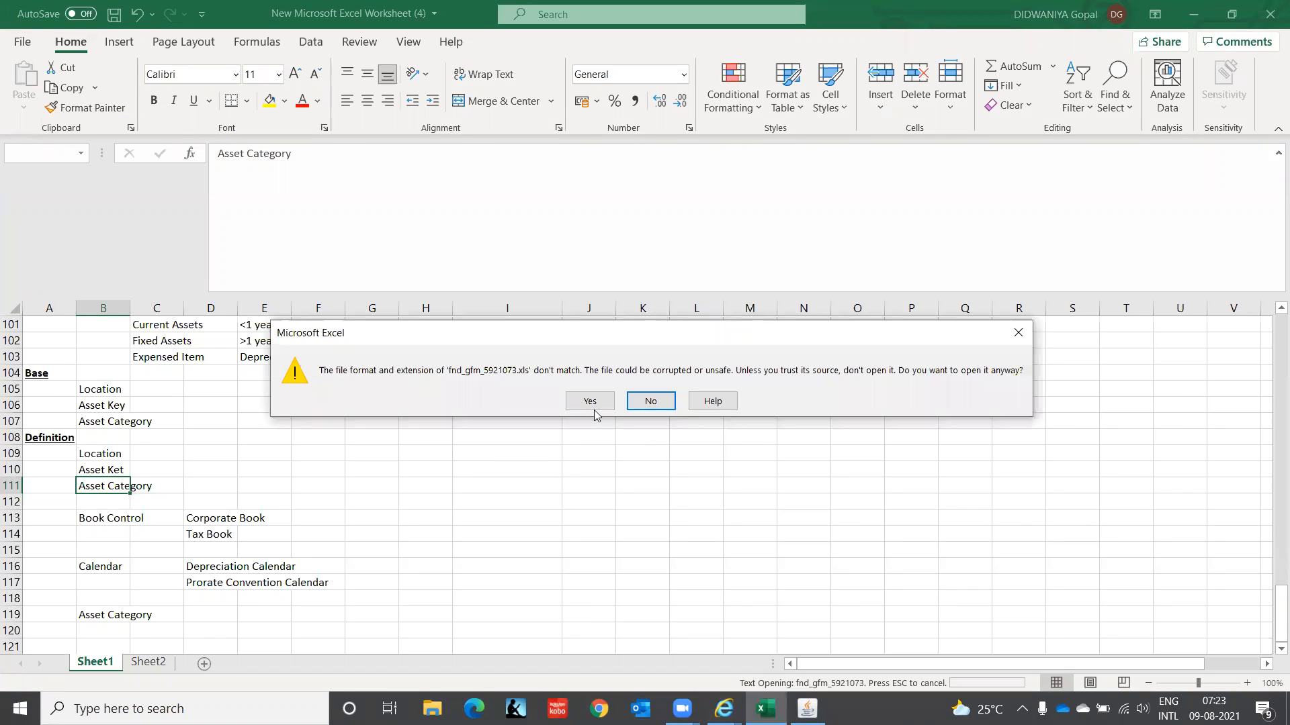
left_click(590, 401)
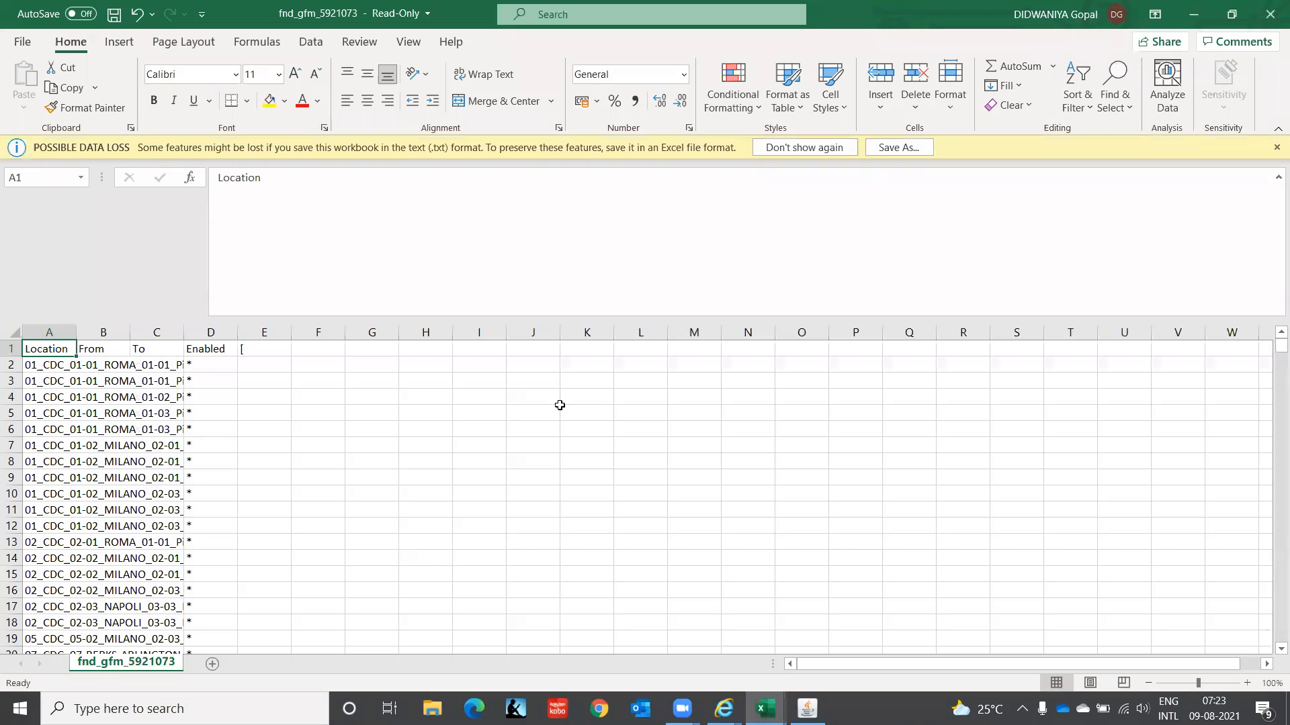
- Fit all column widths of the exported locations sheet to their contents
left_click(6, 337)
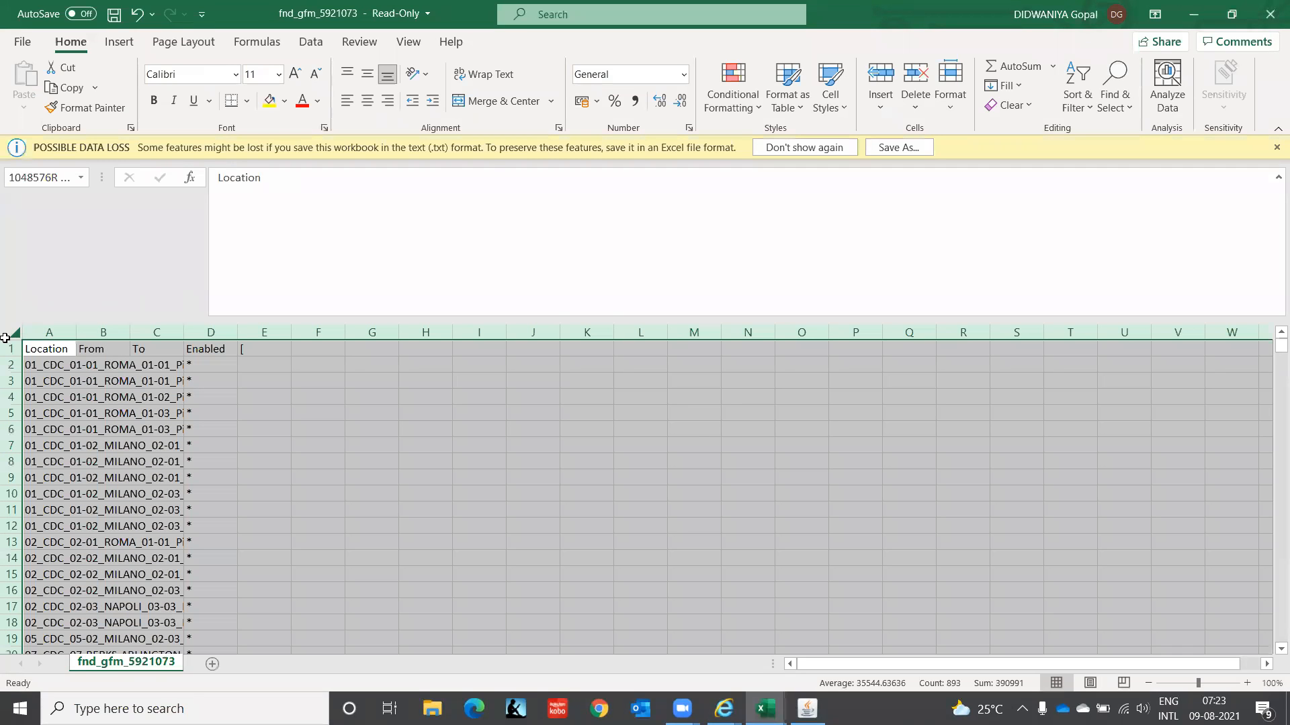
double_click(76, 332)
left_click(81, 380)
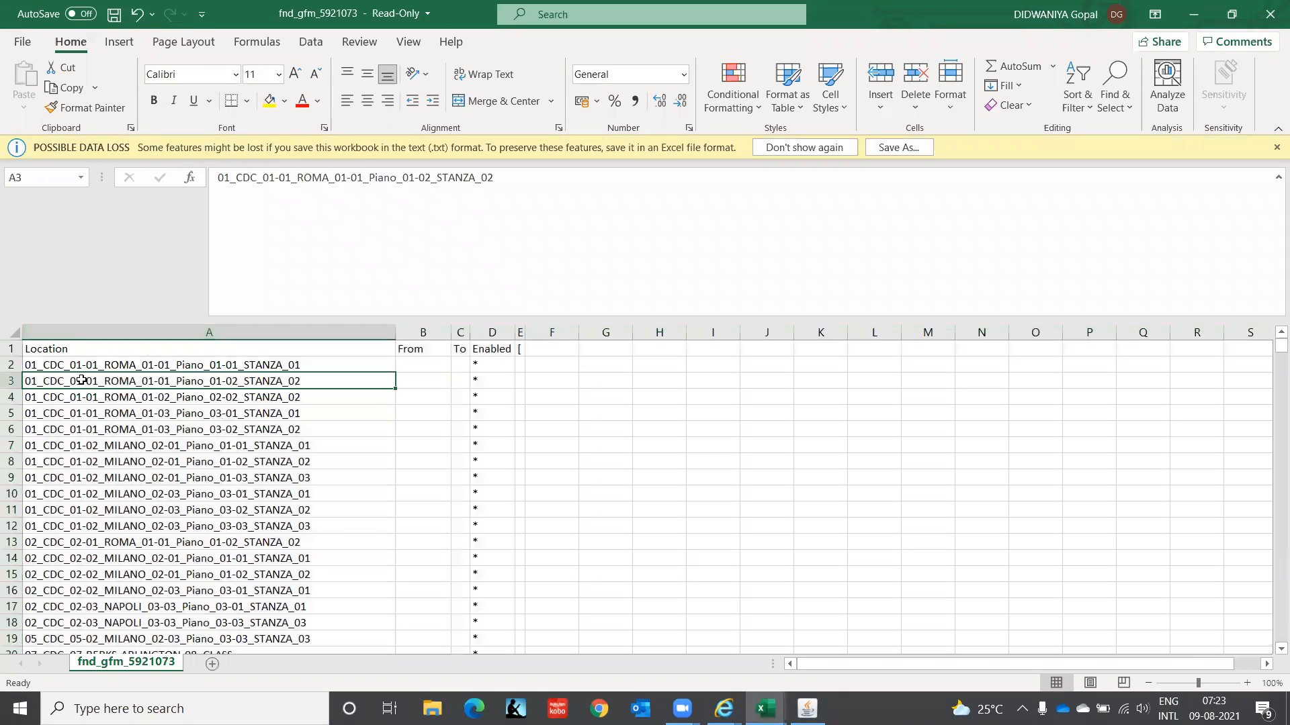
- Look through the exported location list for the Chennai, Tamil Nadu entry
key("Page_Down")
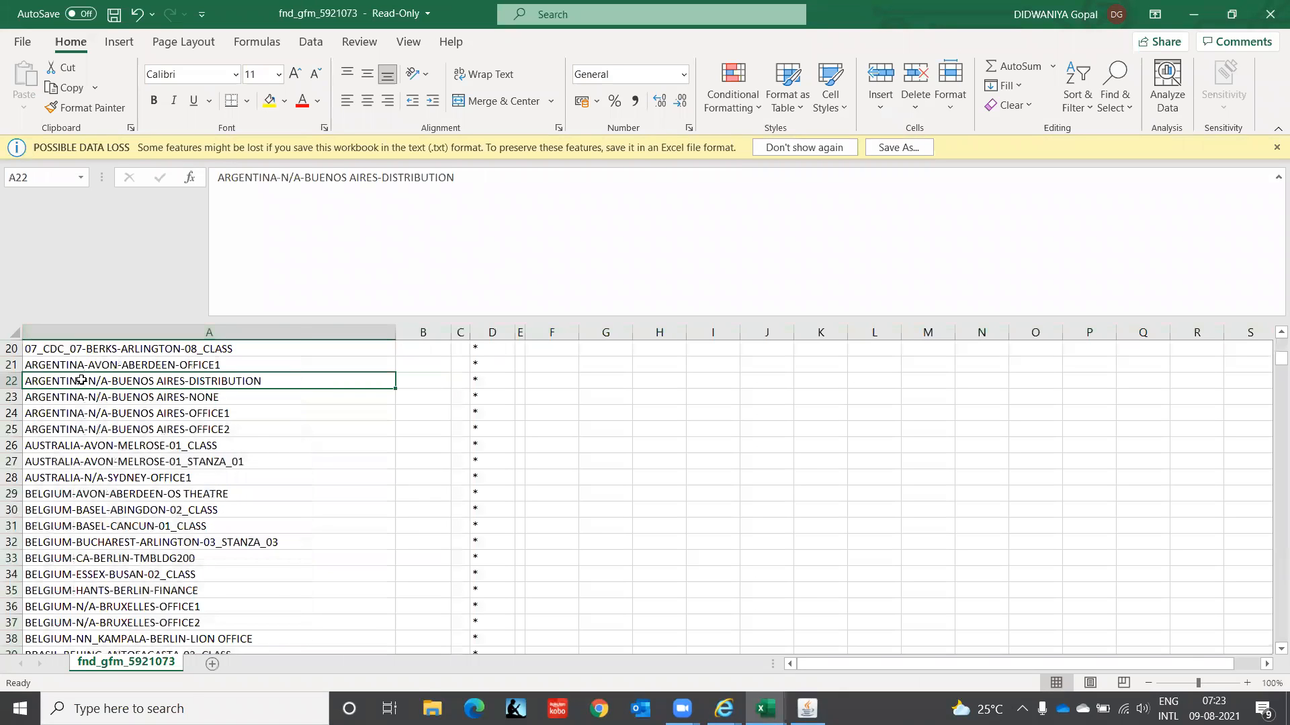
key("Page_Down")
key("Page_Down")
key("Page_Down")
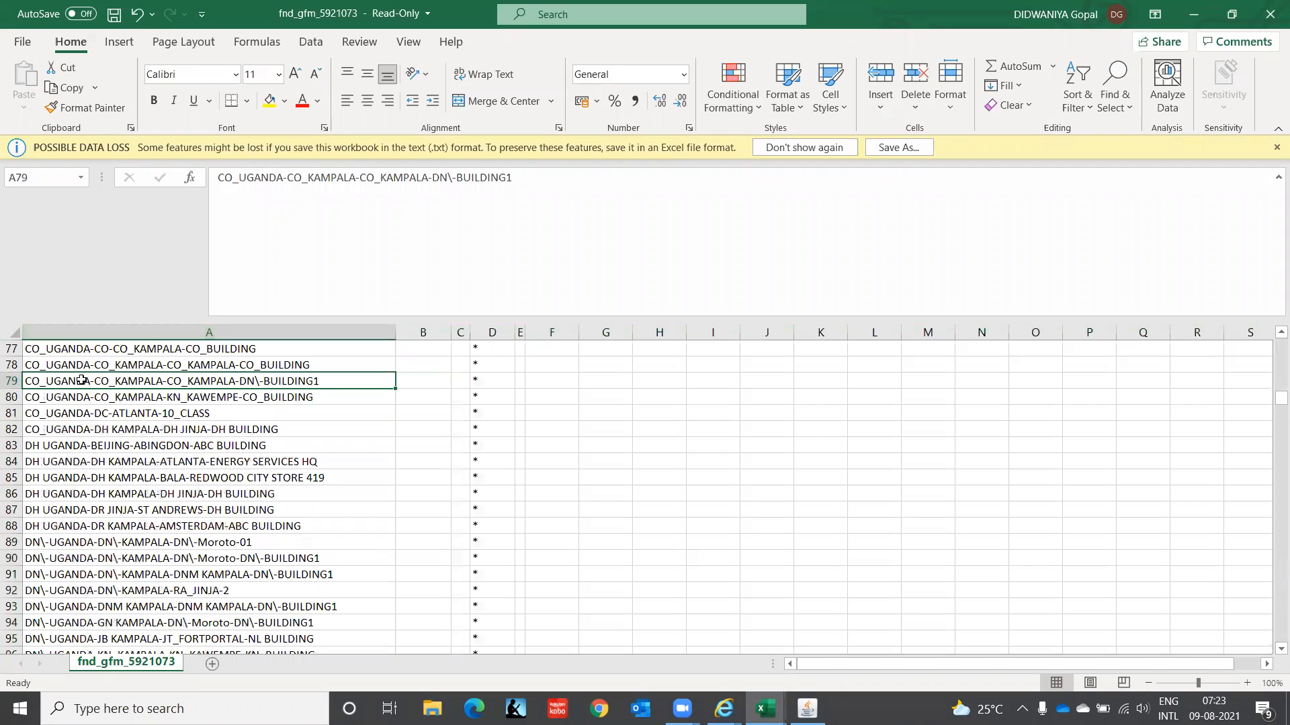
key("Page_Down")
key("Page_Down")
key("Page_Down")
key("Page_Down")
key("Page_Up")
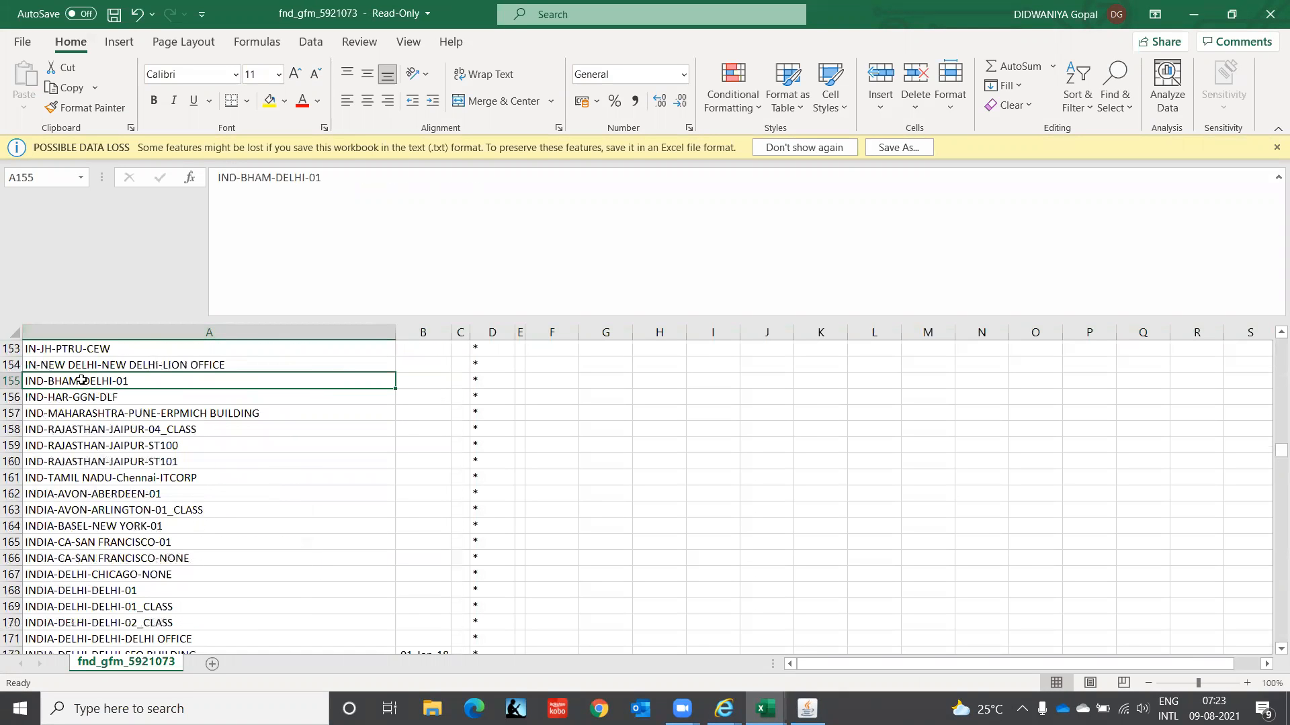
key("Down")
key("Down")
key("Down")
key("Down")
key("Down")
key("Down")
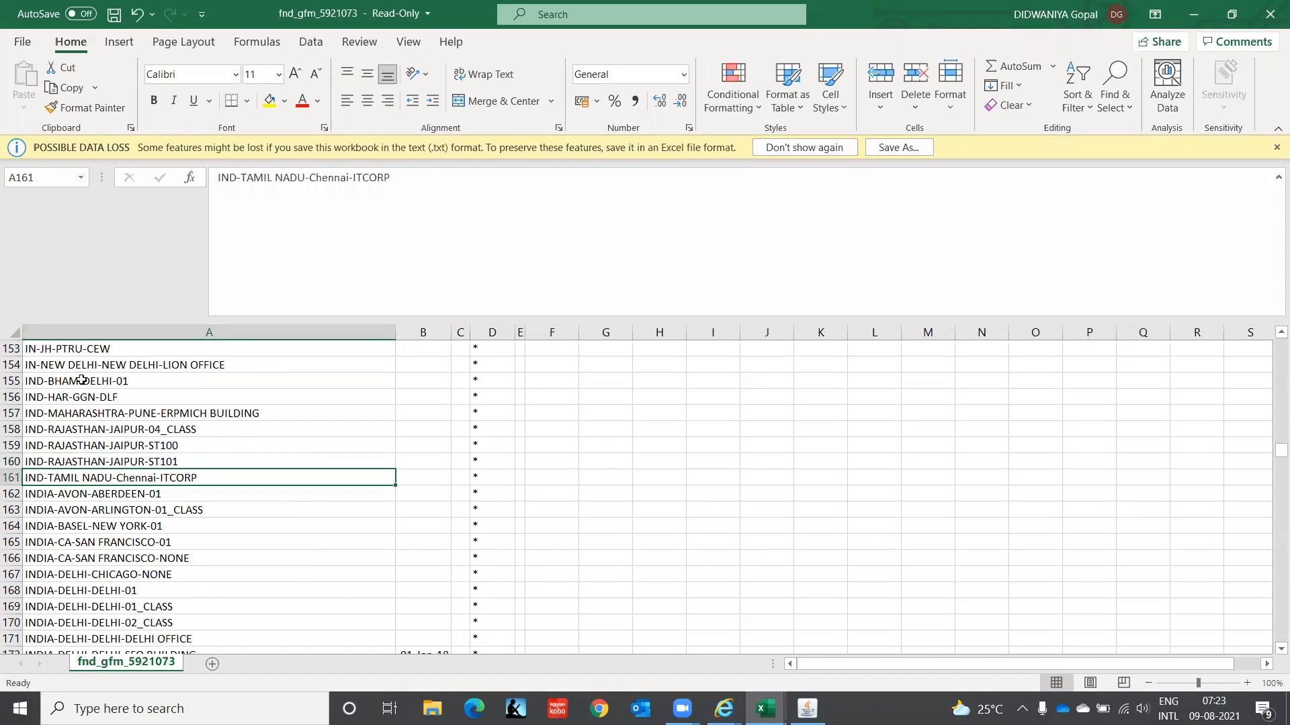
- Copy IND-TAMIL NADU-Chennai-ITCORP from the exported list, switch to Oracle Applications and query the Locations form with it
key("shift+Right")
key("shift+Right")
key("shift+Right")
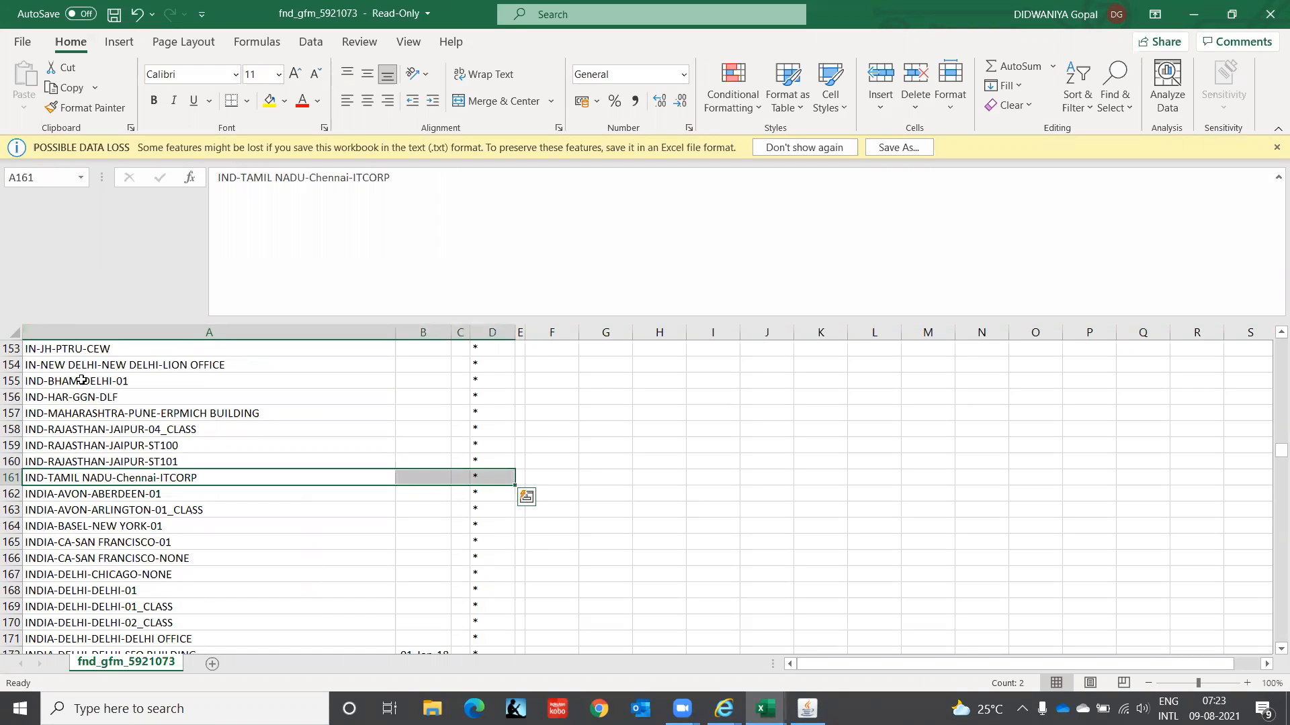
key("Left")
key("ctrl+c")
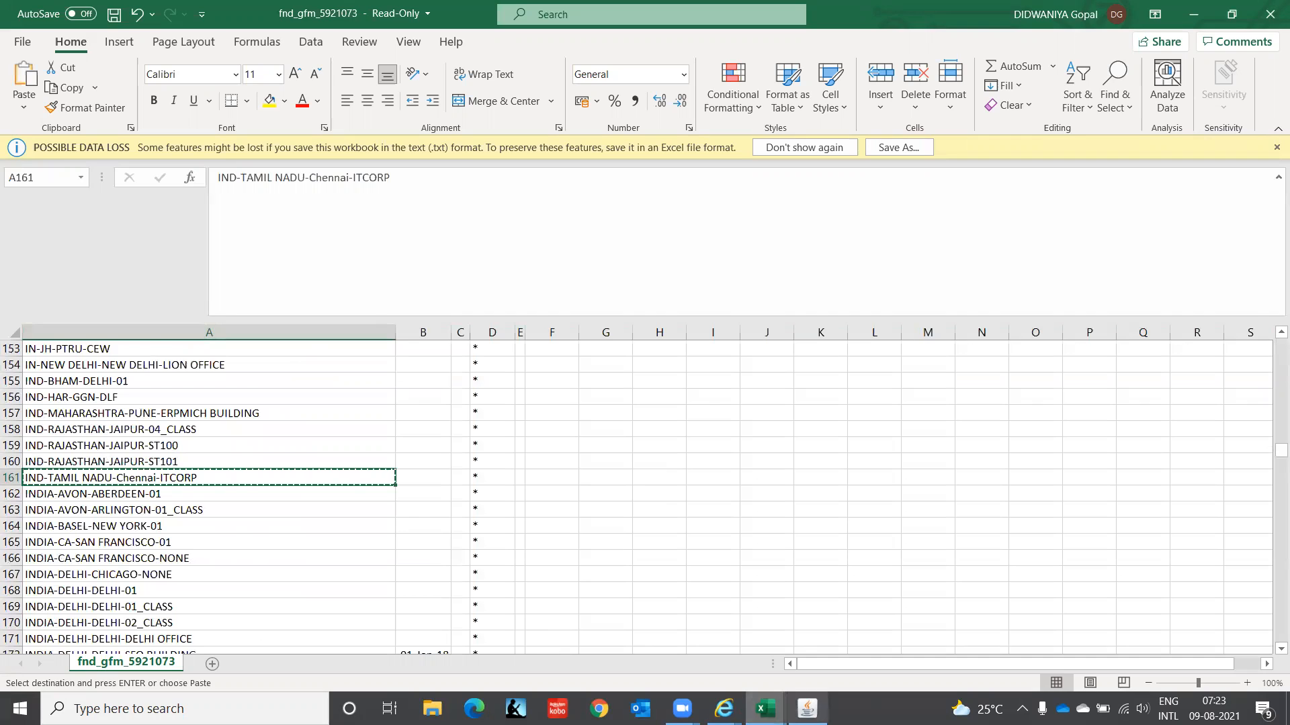
key("alt+Tab")
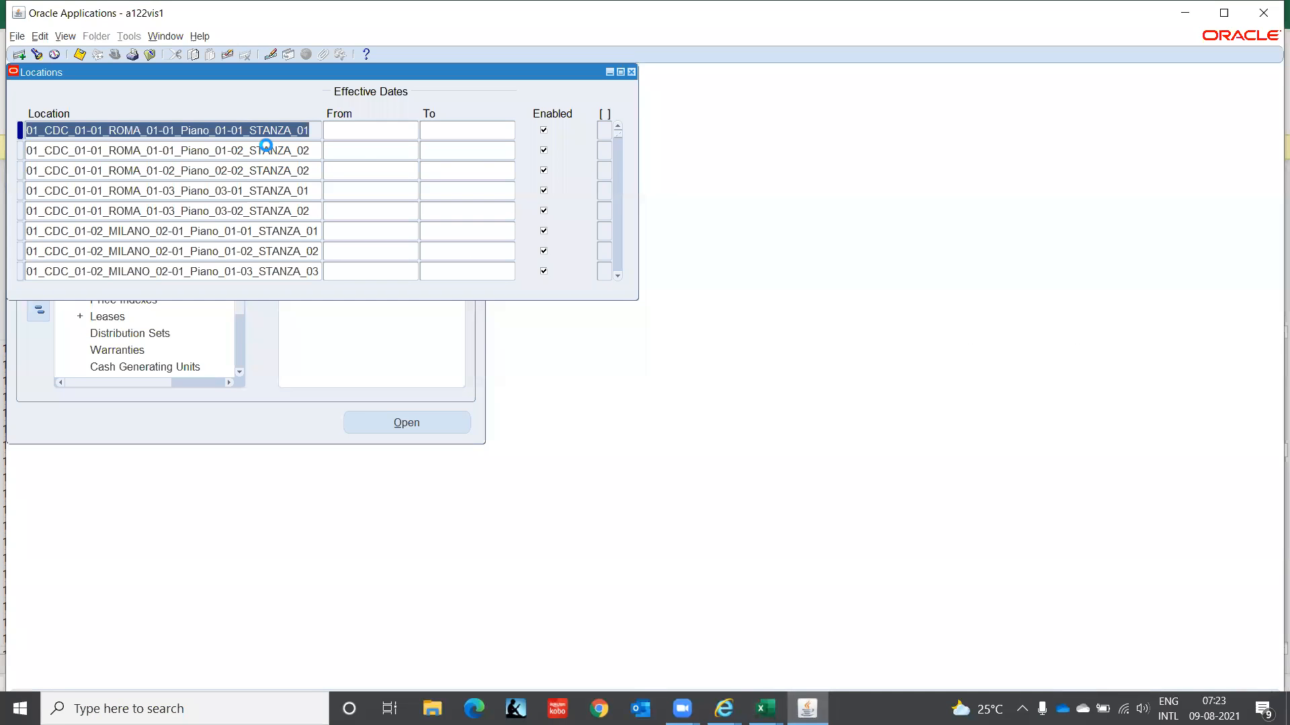
key("F11")
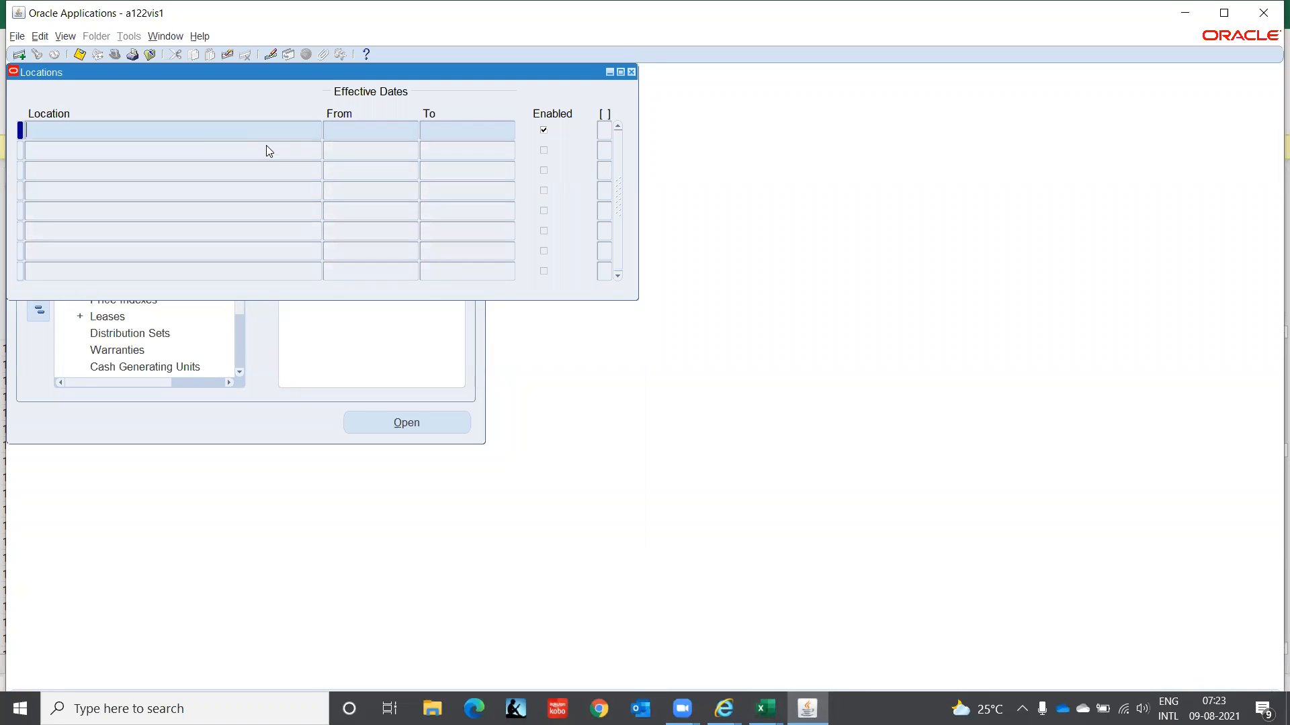
key("ctrl+v")
key("ctrl+F11")
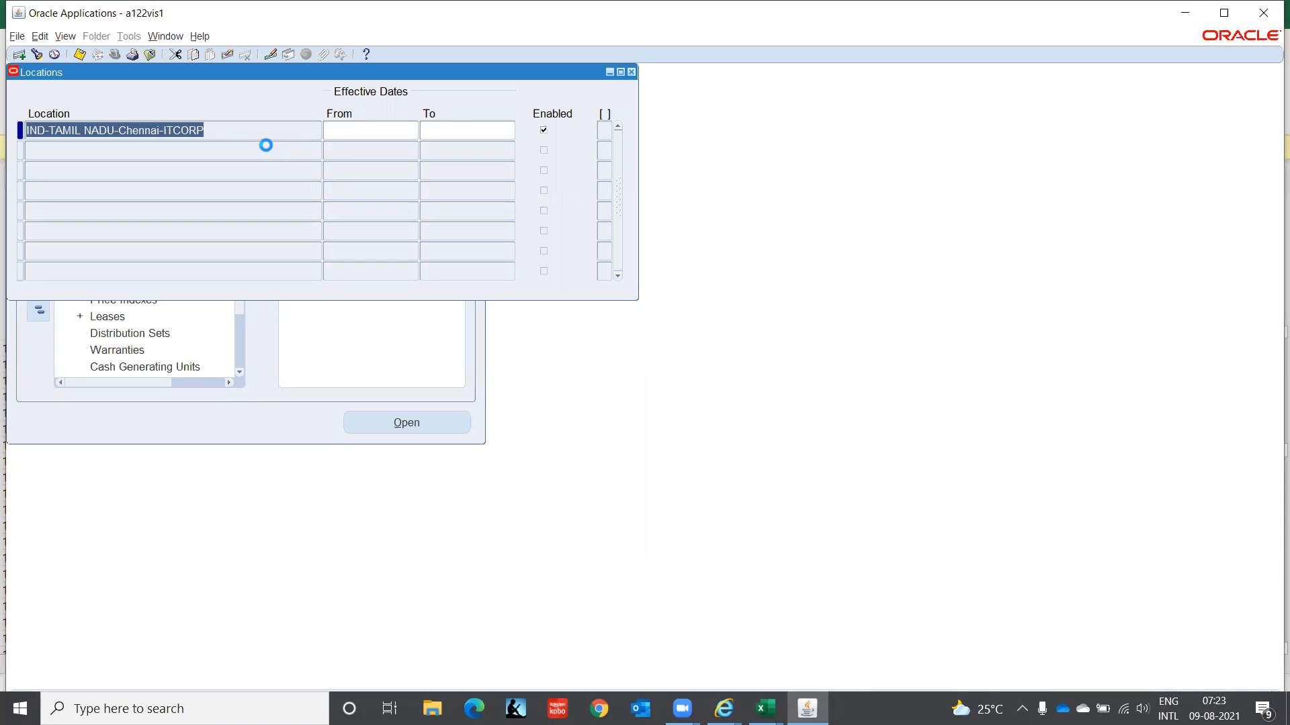
key("F11")
type("IN")
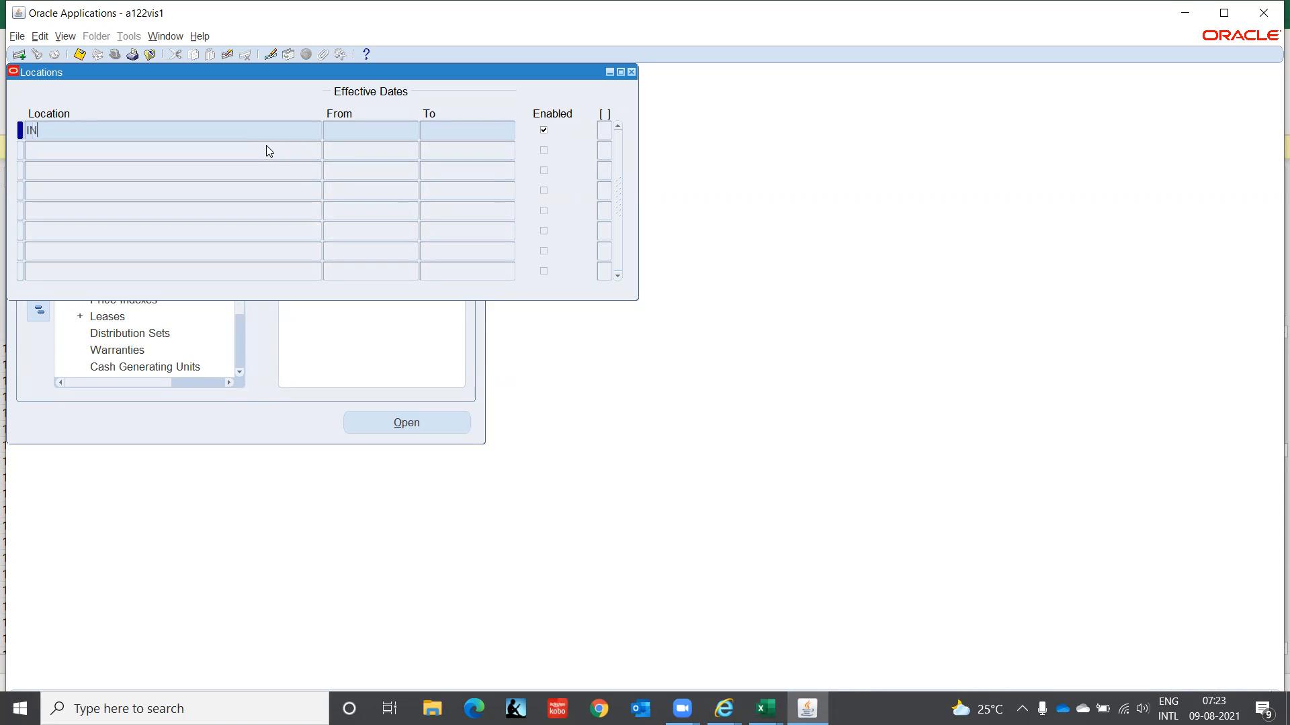
type("D%TAMIL%")
key("shift+Home")
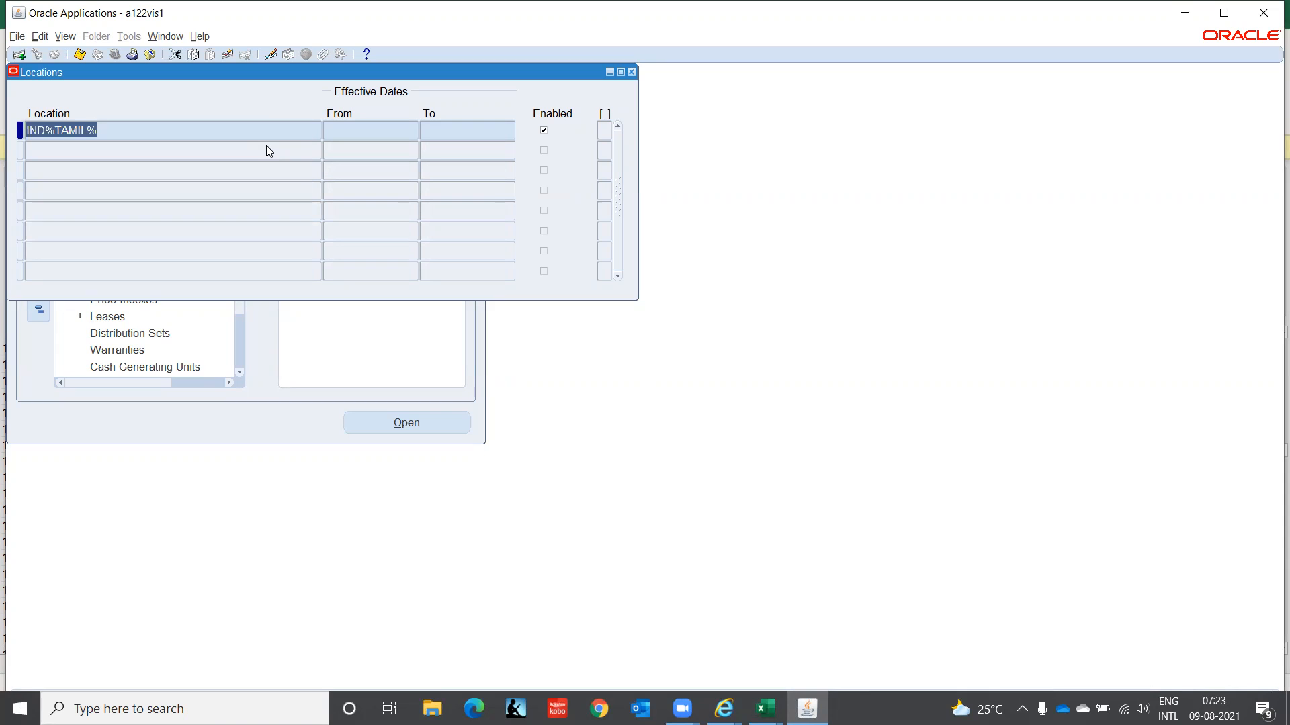
key("BackSpace")
- Close the Locations form and open the Asset Keys form of the asset system setup
key("F4")
key("F4")
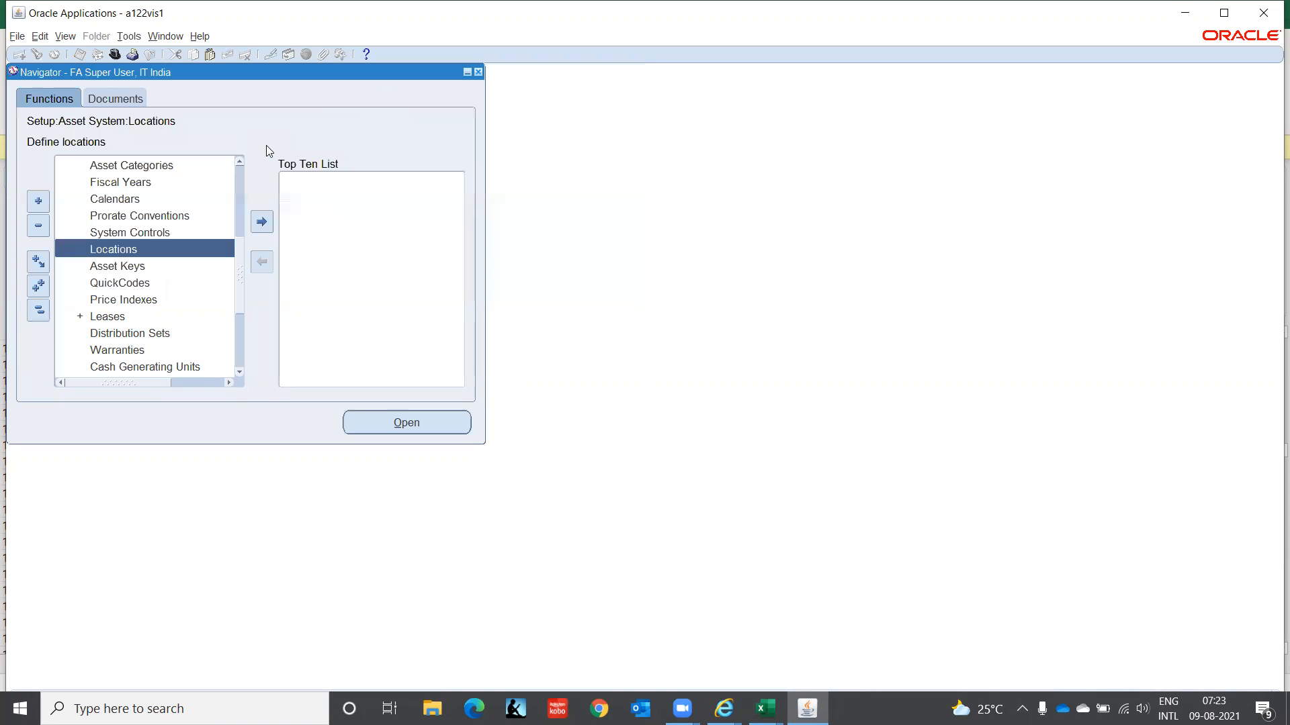
double_click(131, 269)
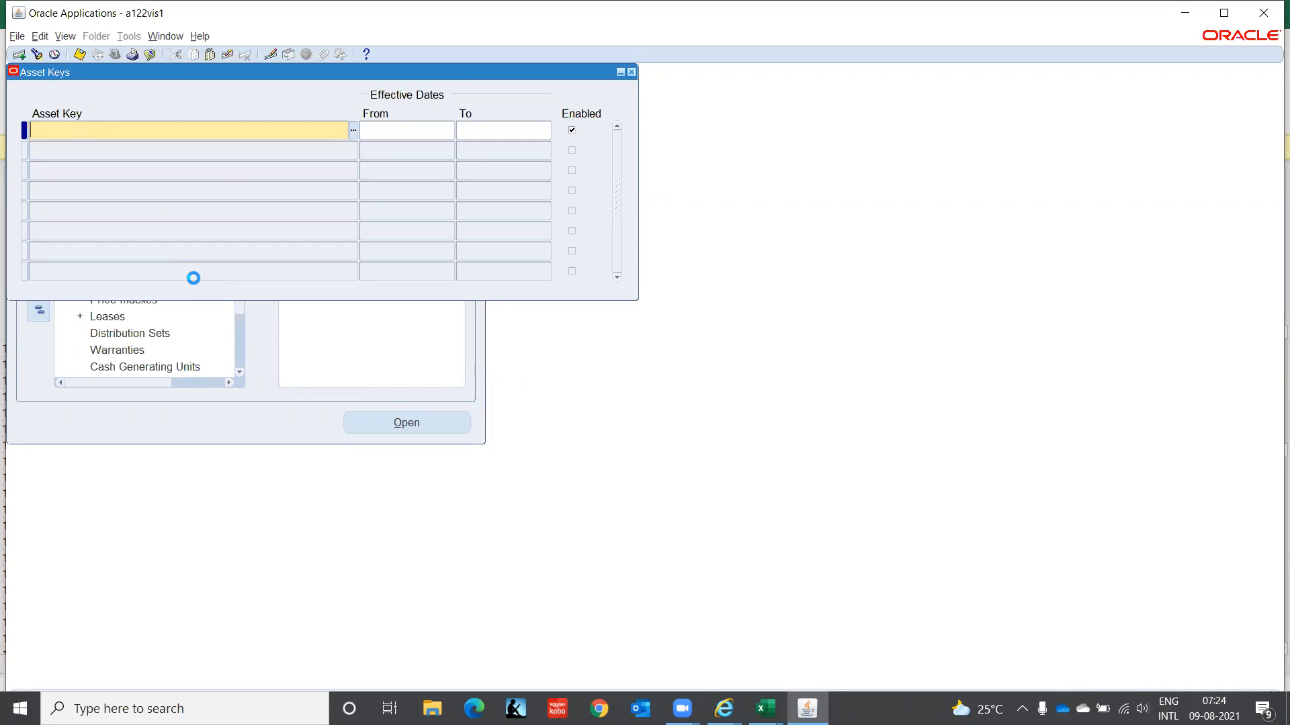
- Filter the asset key values by i%, choose IT_VH for the new record and close the Asset Keys form
key("ctrl+l")
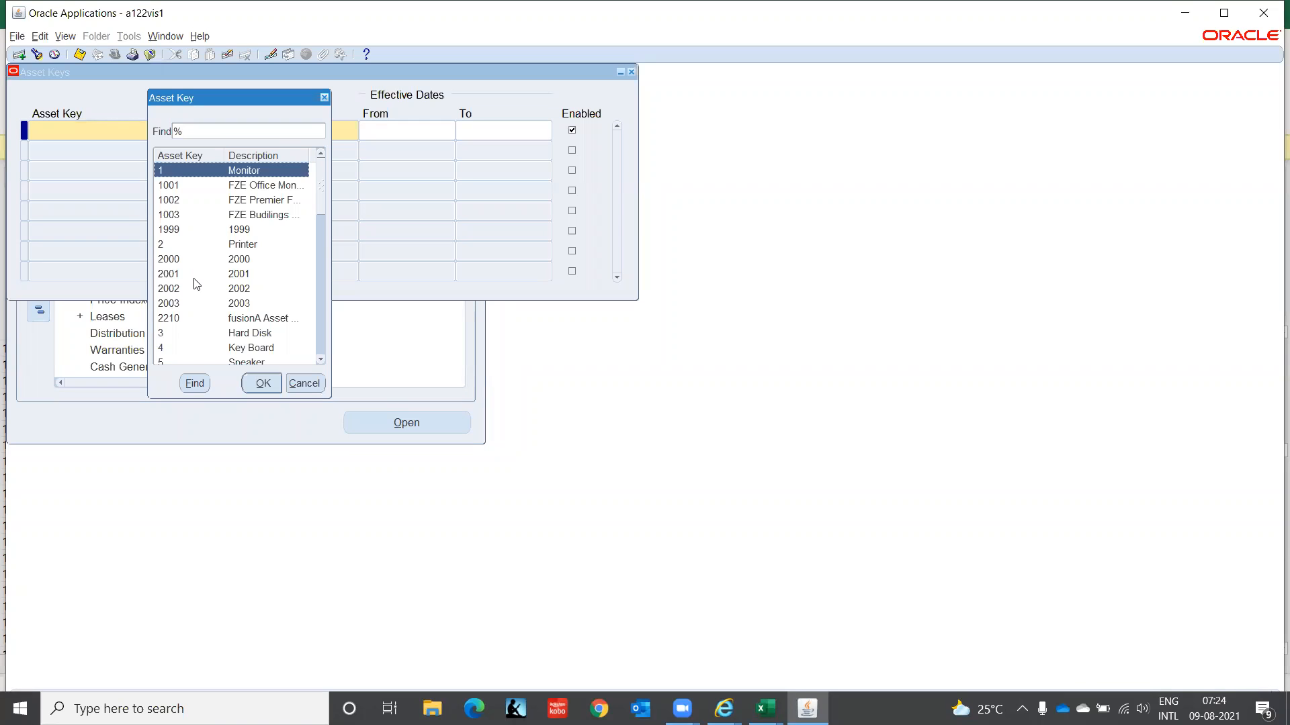
type("i")
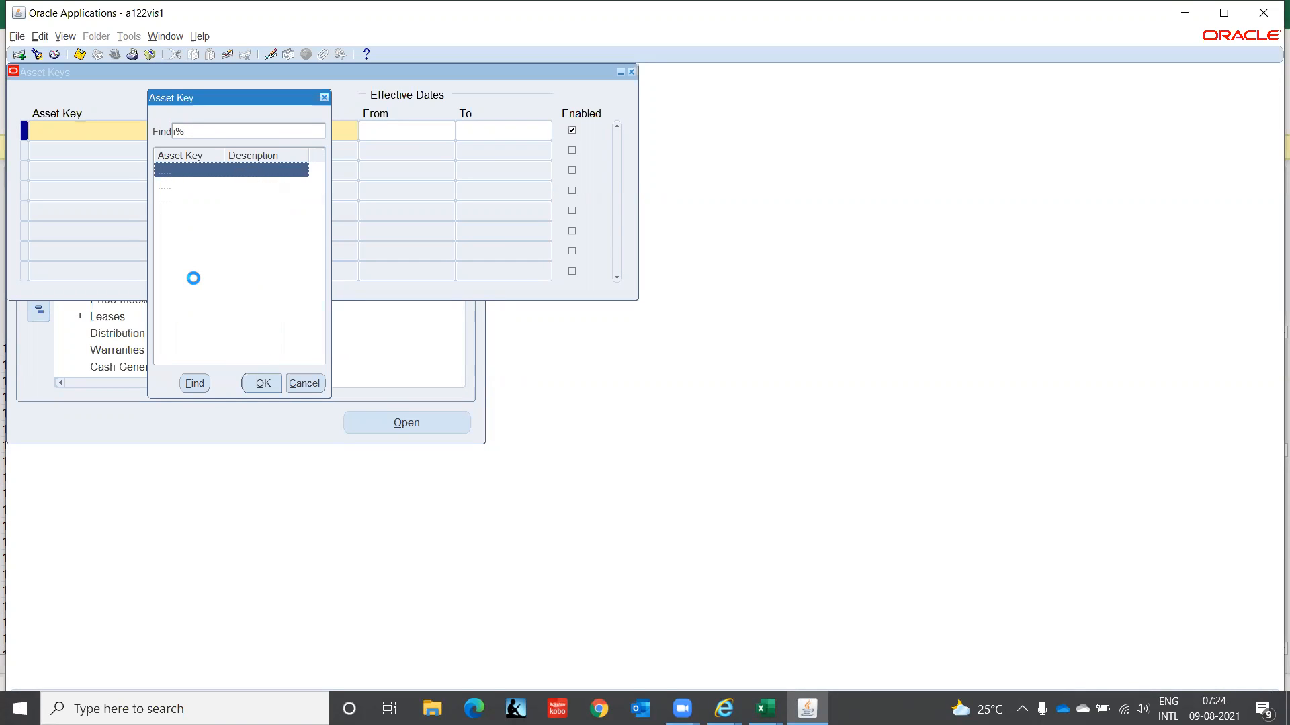
key("Down")
key("Down")
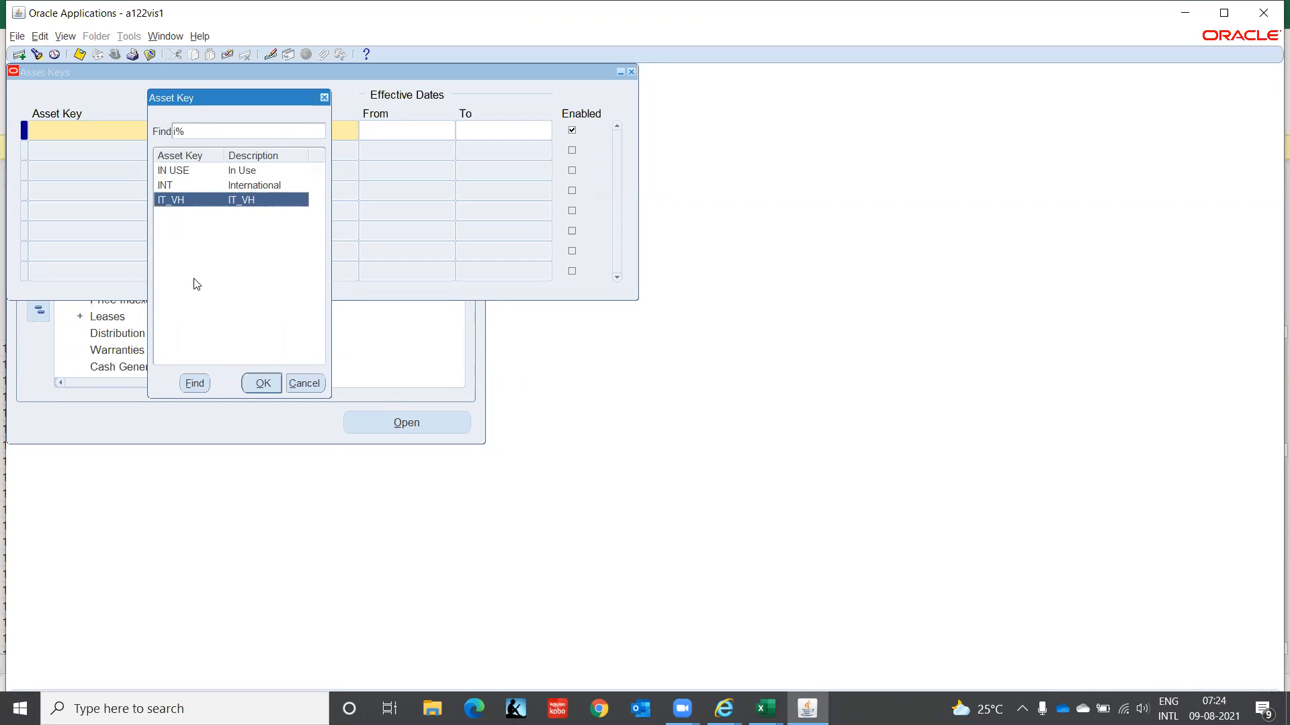
key("Return")
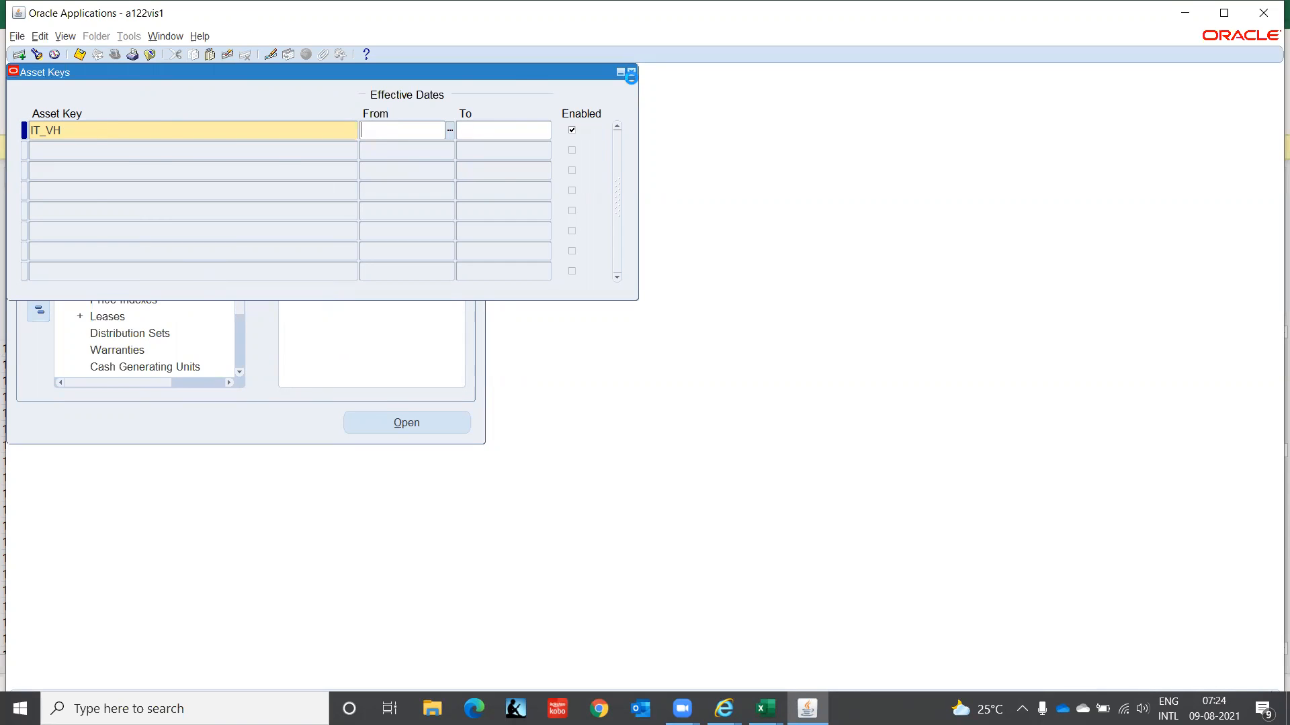
left_click(632, 73)
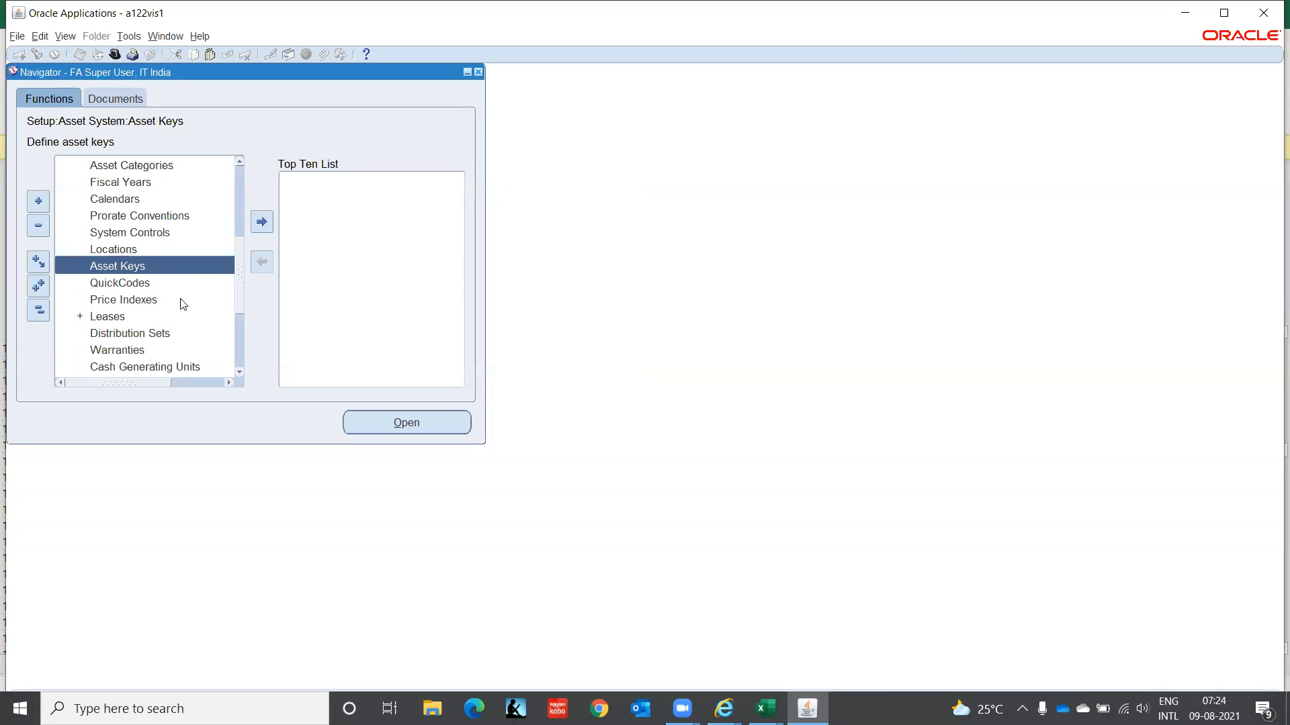
- Open the Book Controls form and query the books with the criterion IT%
left_click_drag(239, 290, 240, 275)
left_click(125, 199)
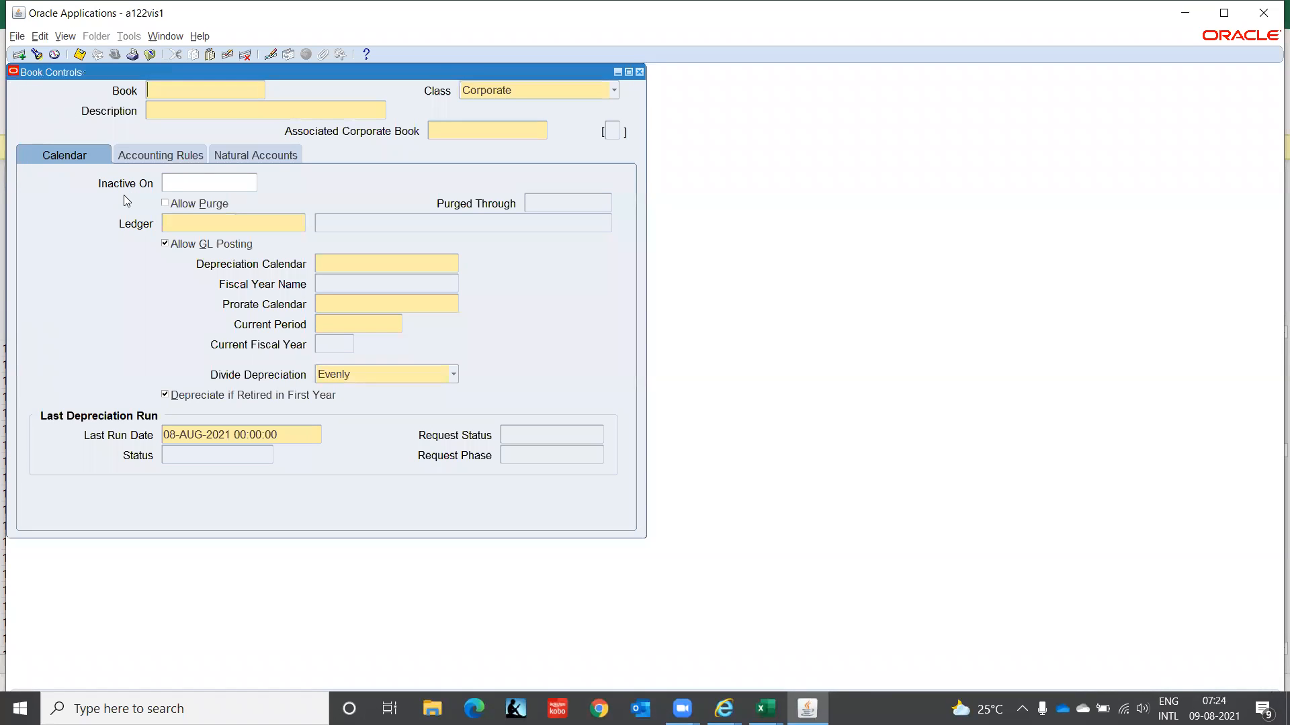
key("F11")
type("IT")
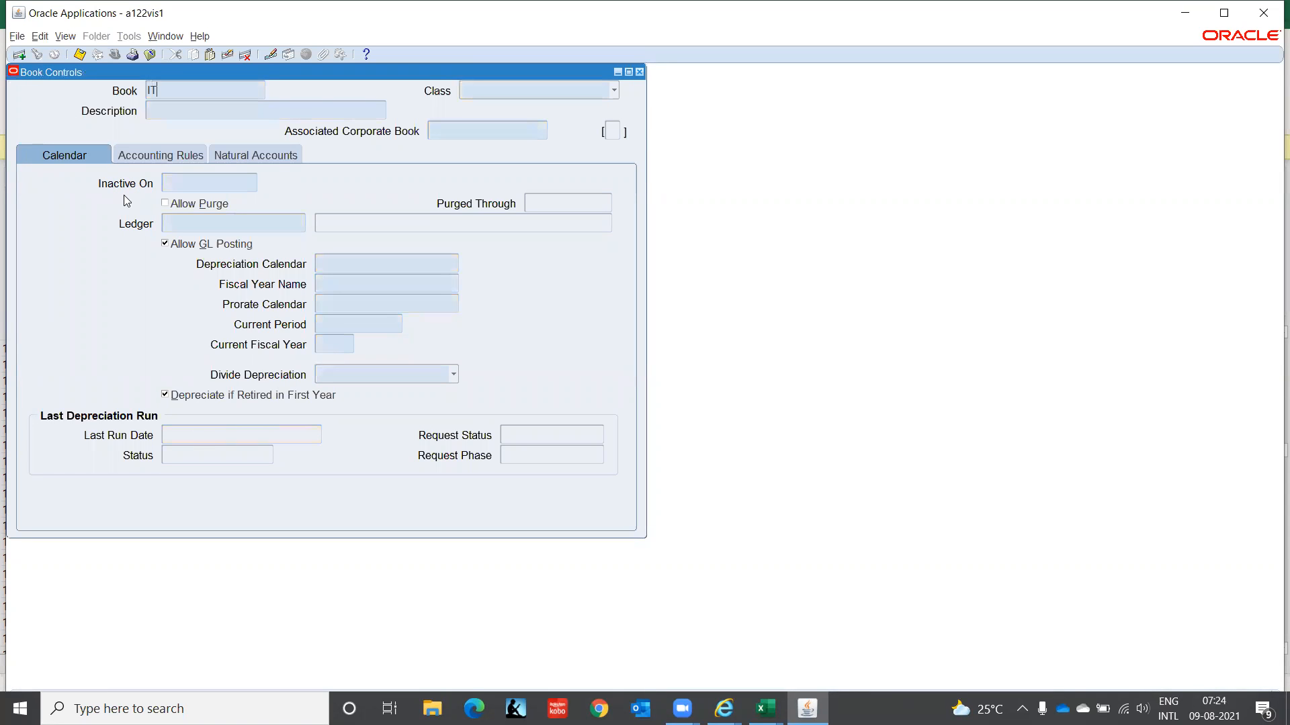
type("%")
key("ctrl+F11")
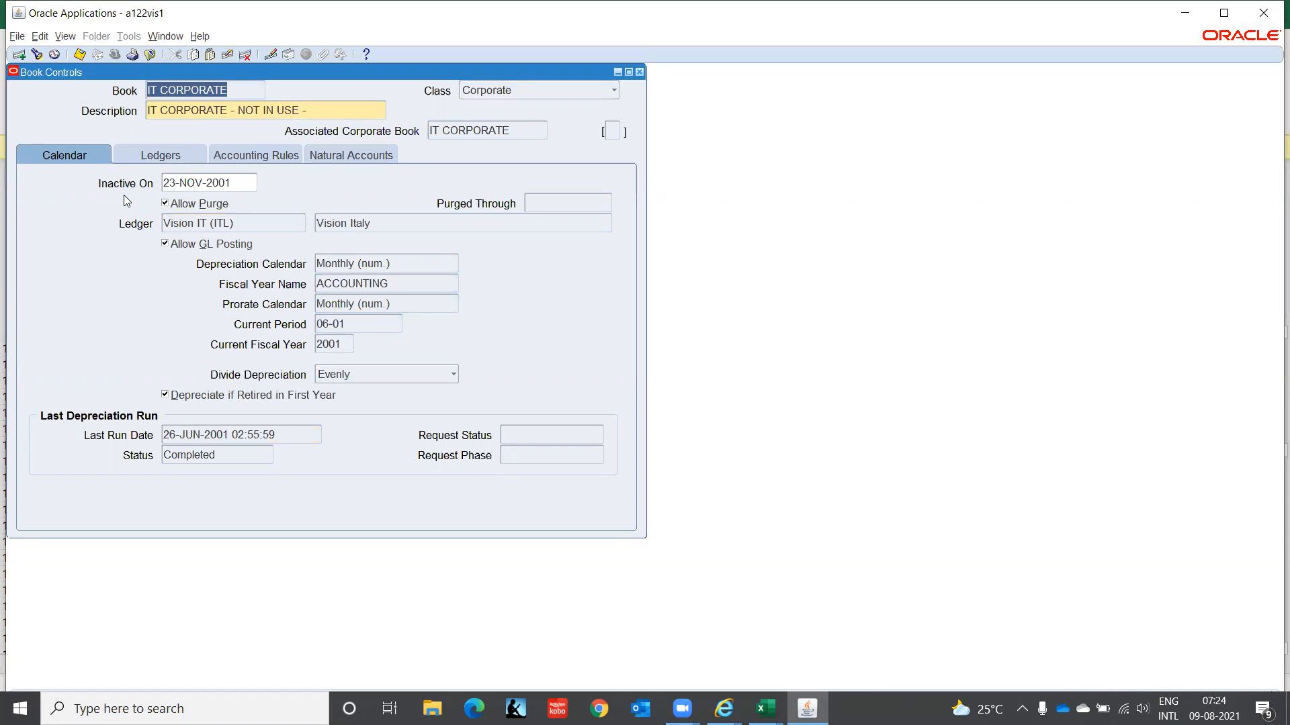
- Browse the queried books back and forth and stop at the ITC CORPORATE book to view its calendar settings
key("Down")
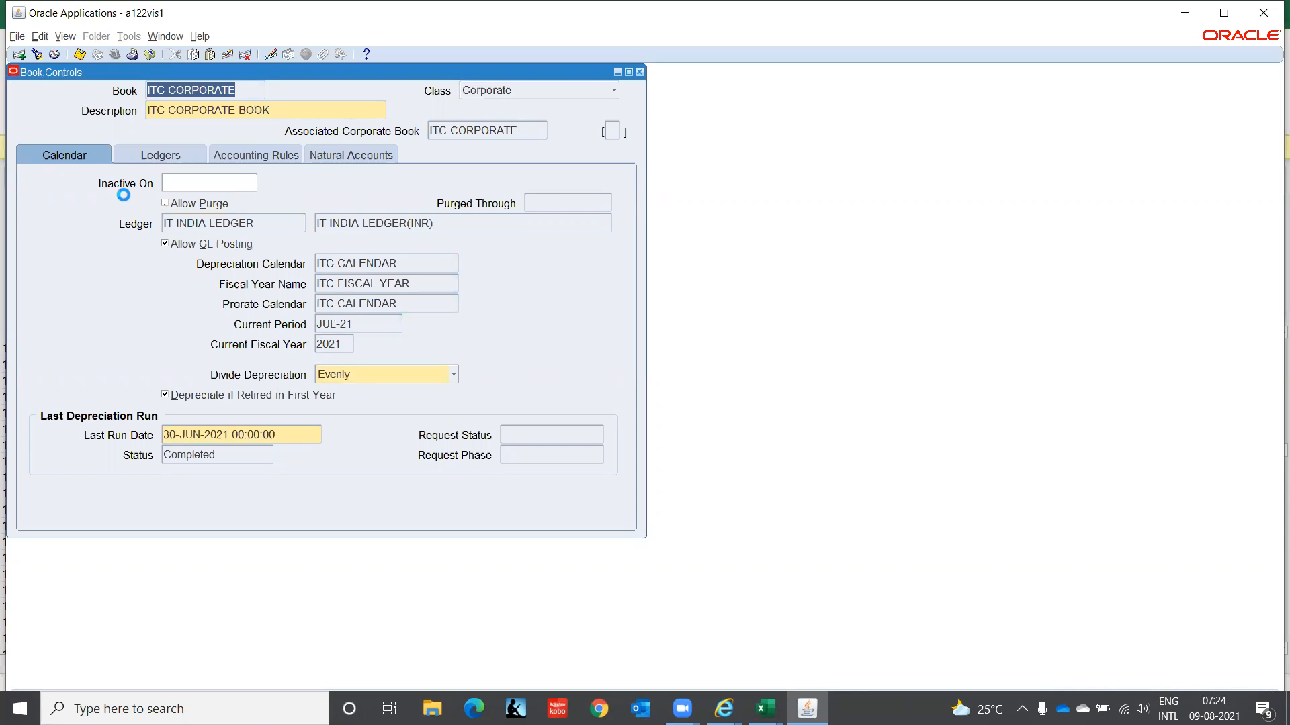
key("Down")
key("Up")
key("Up")
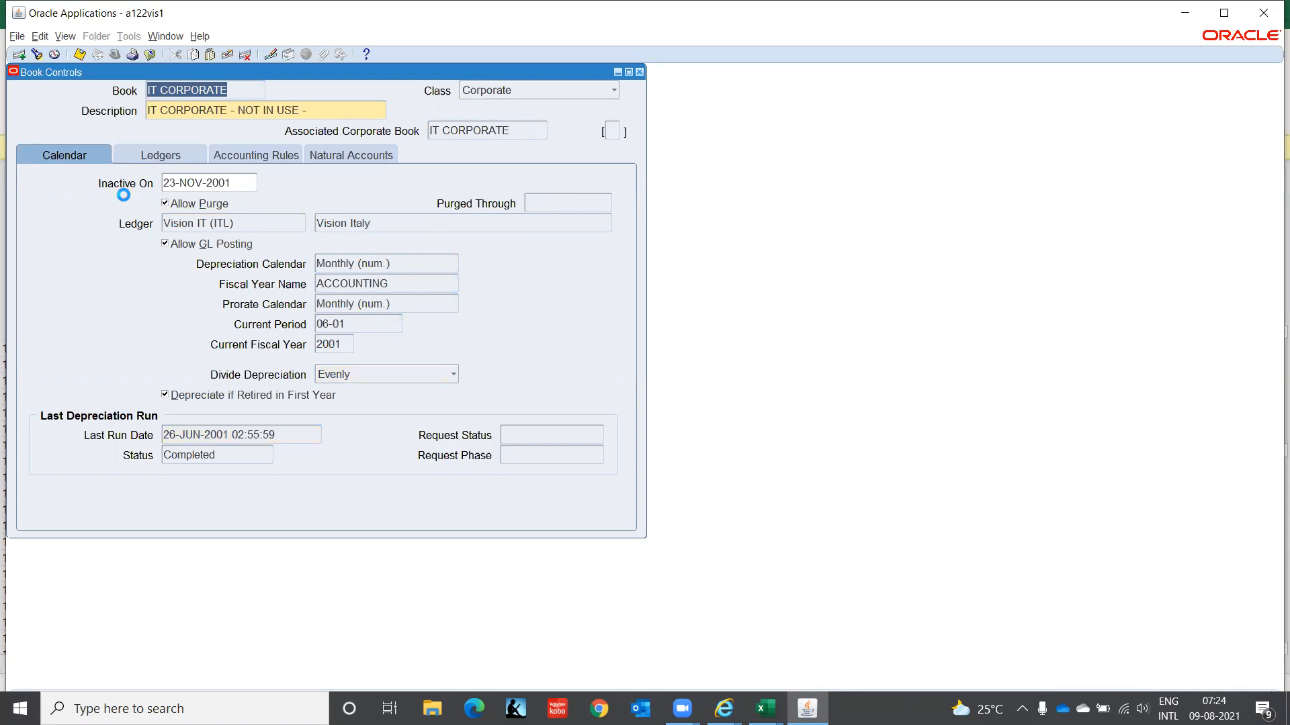
key("Down")
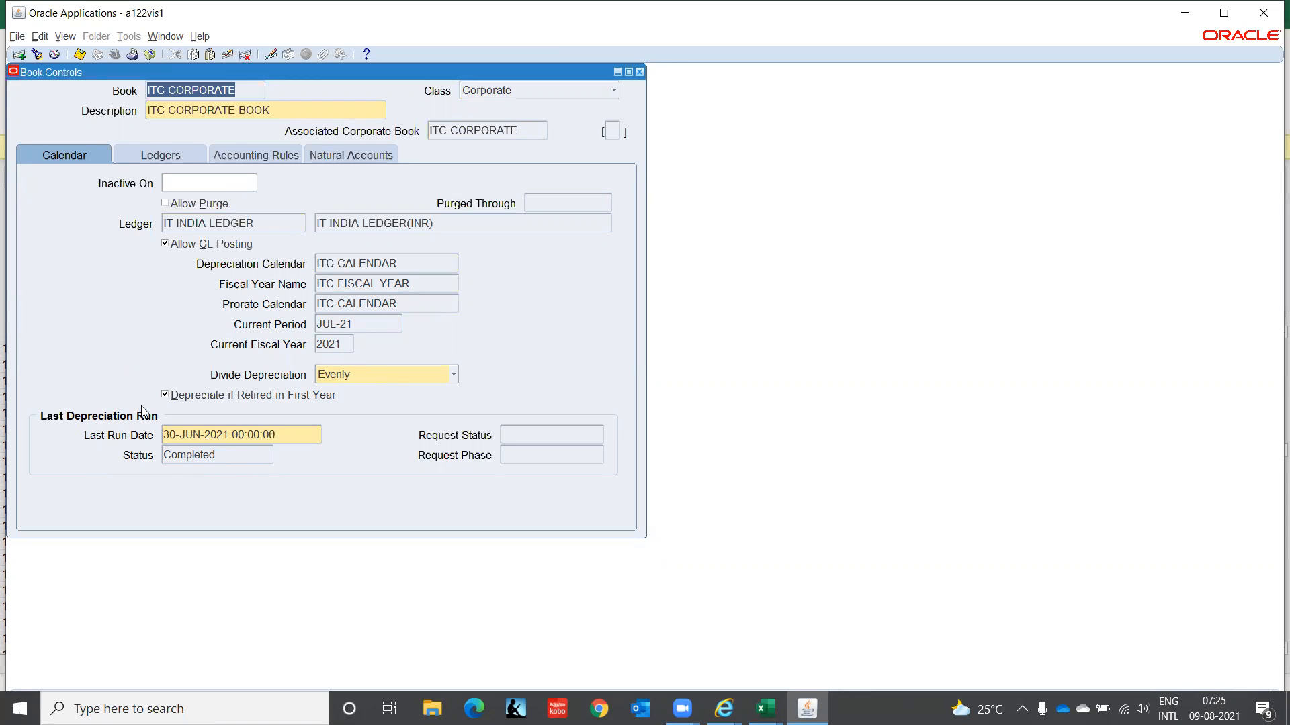
- Review the ledgers, accounting rules and natural accounts of the ITC CORPORATE book
left_click(159, 155)
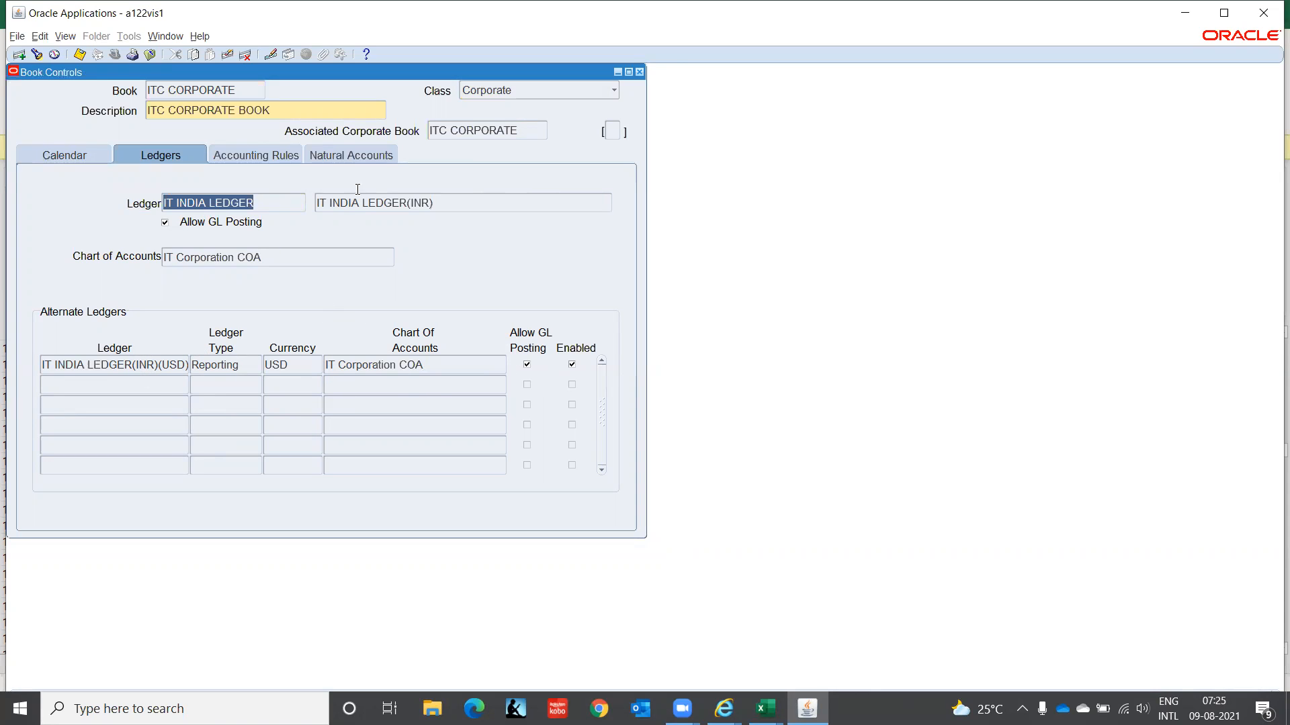
left_click(277, 154)
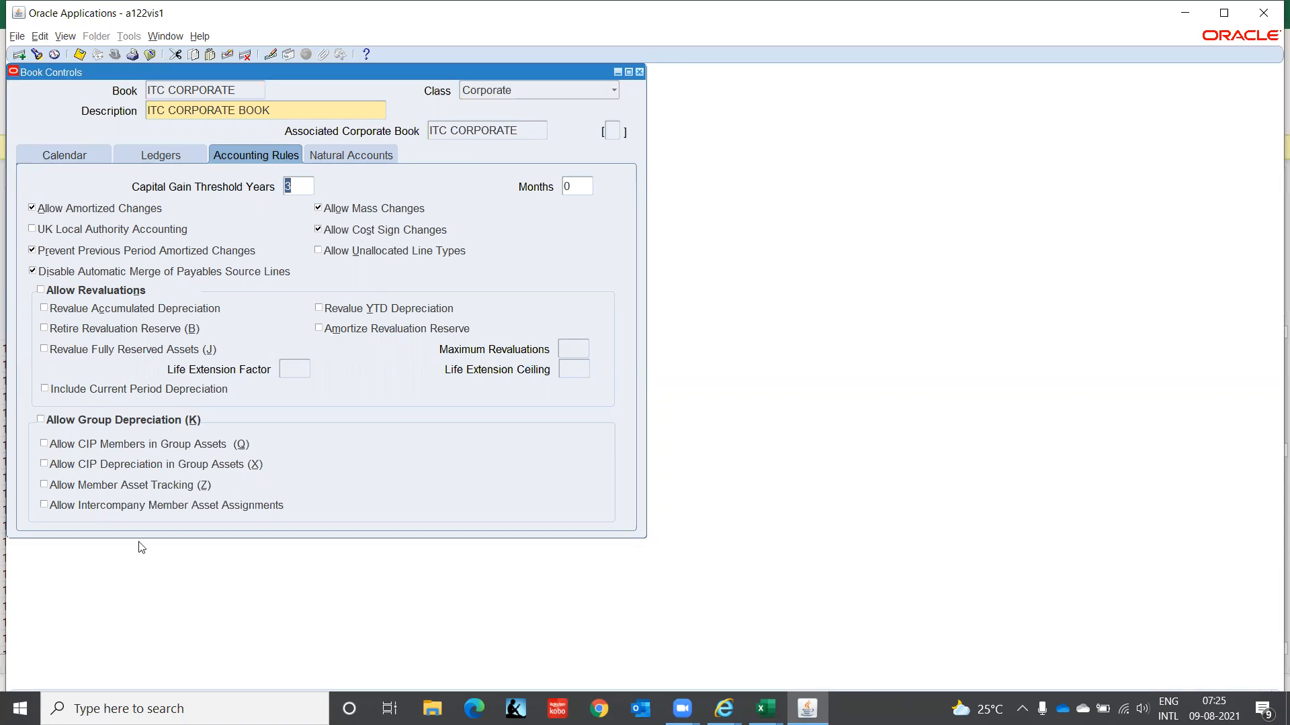
left_click(344, 153)
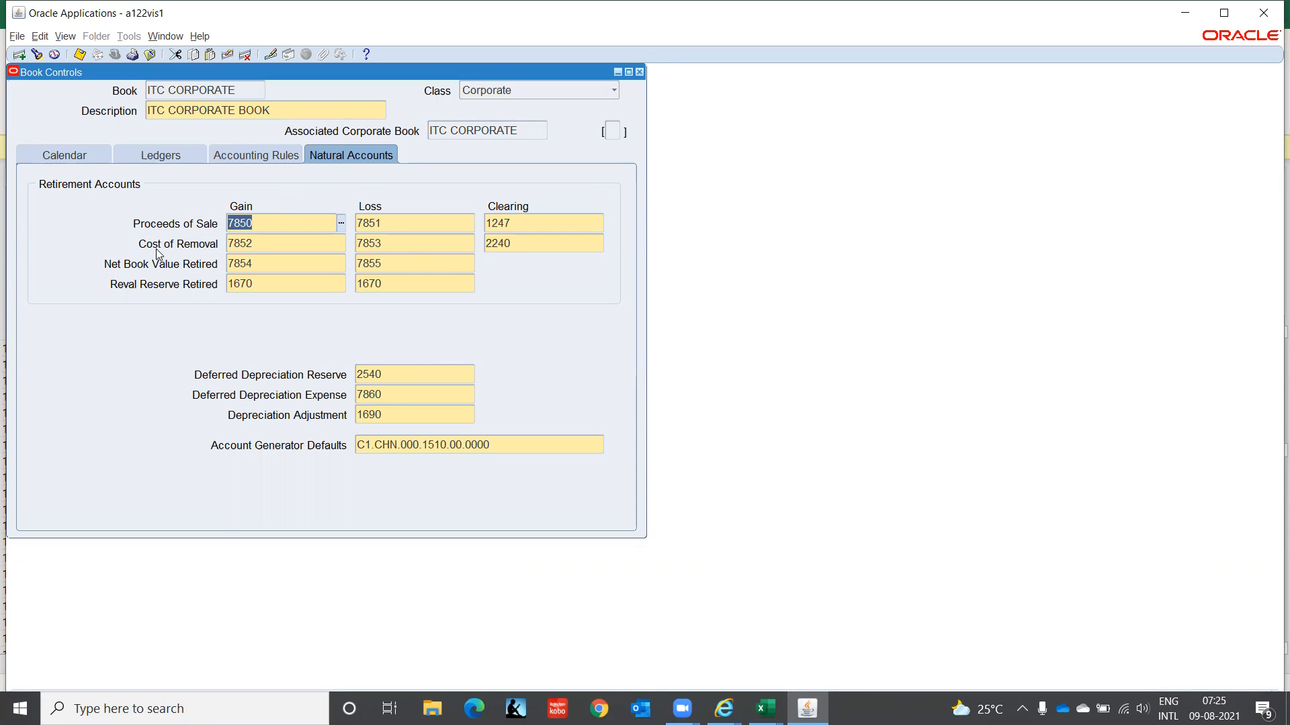
- Close the Book Controls form and open the Asset Categories setup form
left_click(639, 73)
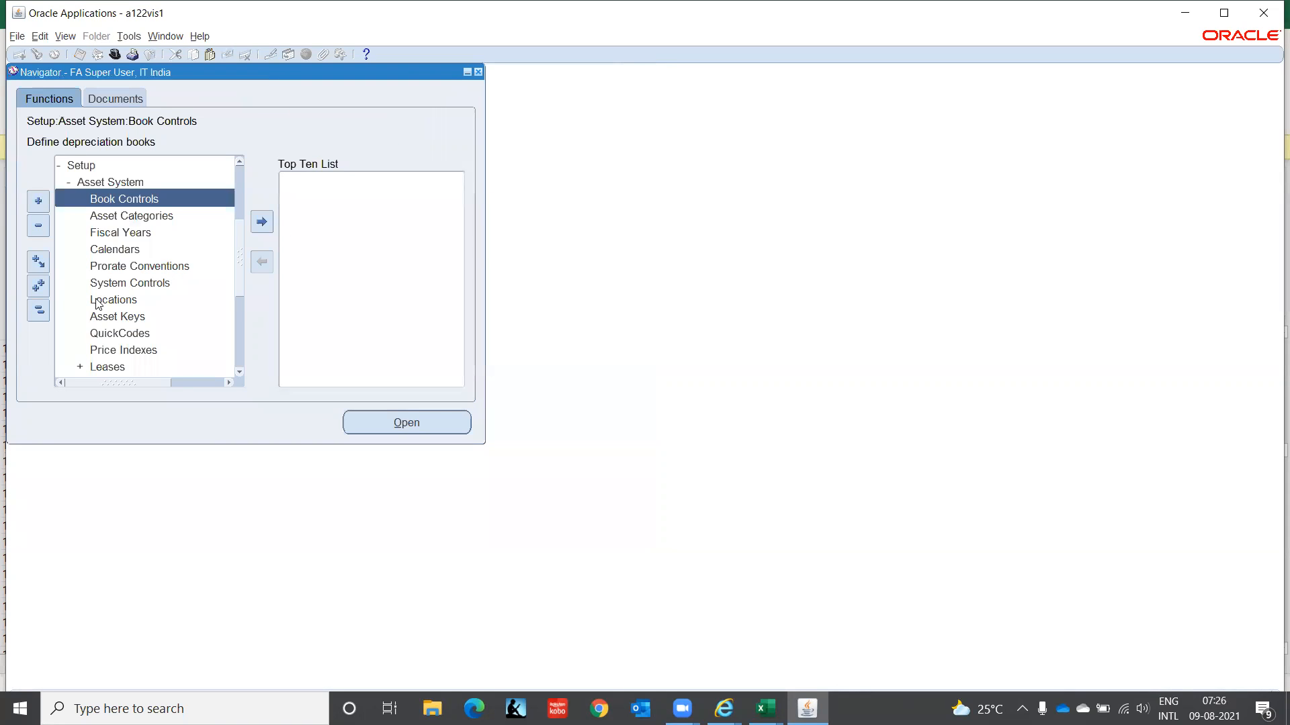
left_click(101, 217)
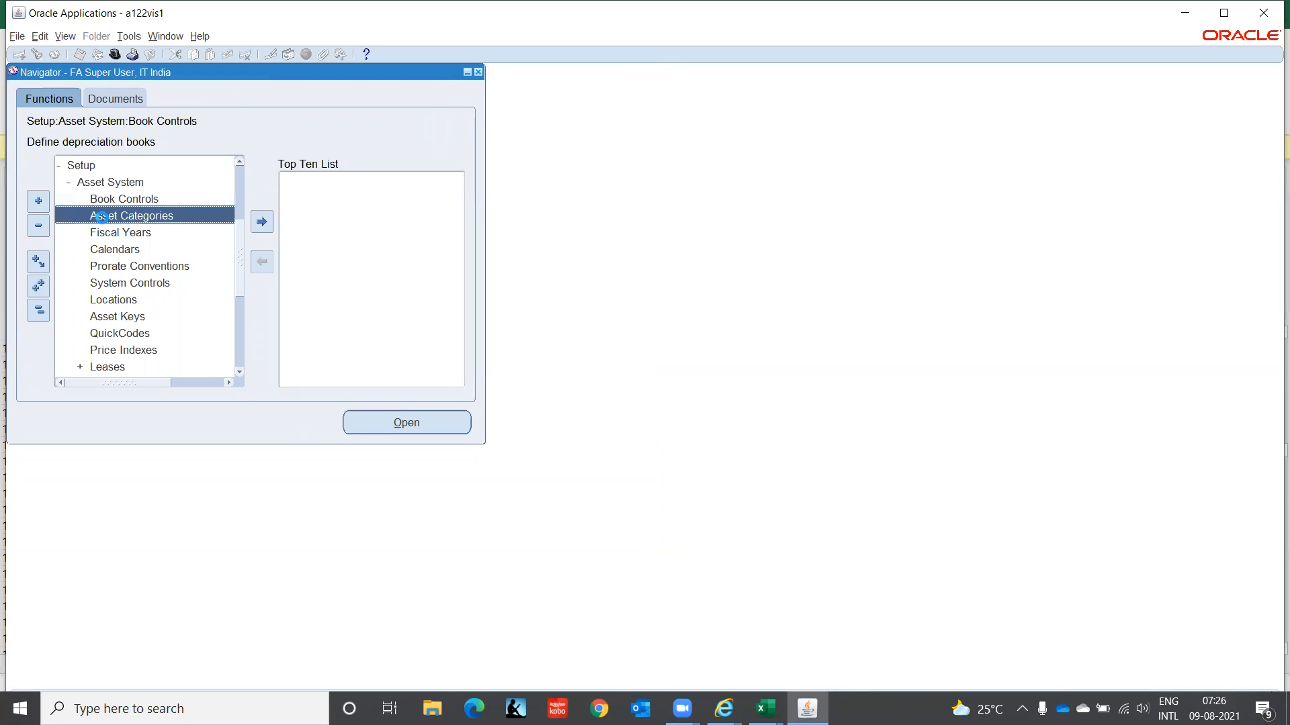
double_click(101, 217)
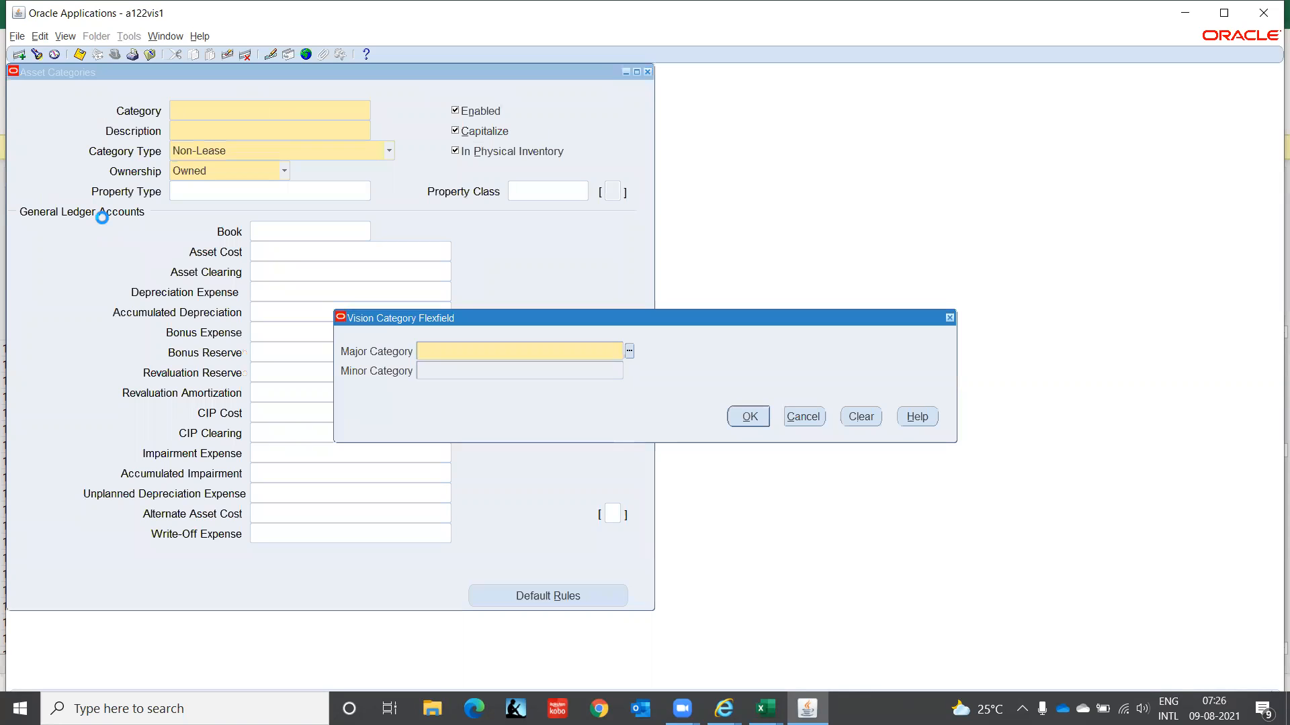
- Define the new asset category with major category IT VEHICLES and minor category IT CAR
type("IT")
key("Tab")
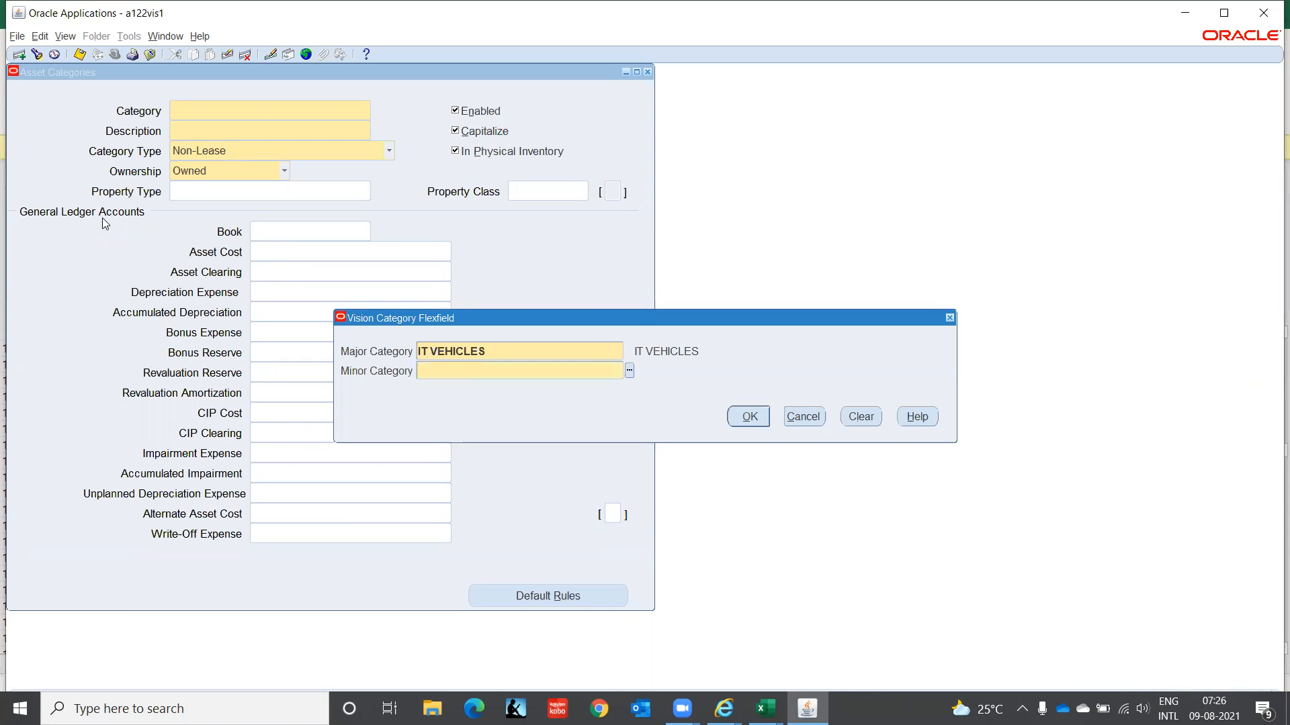
type("IT CAR")
key("Tab")
left_click(747, 418)
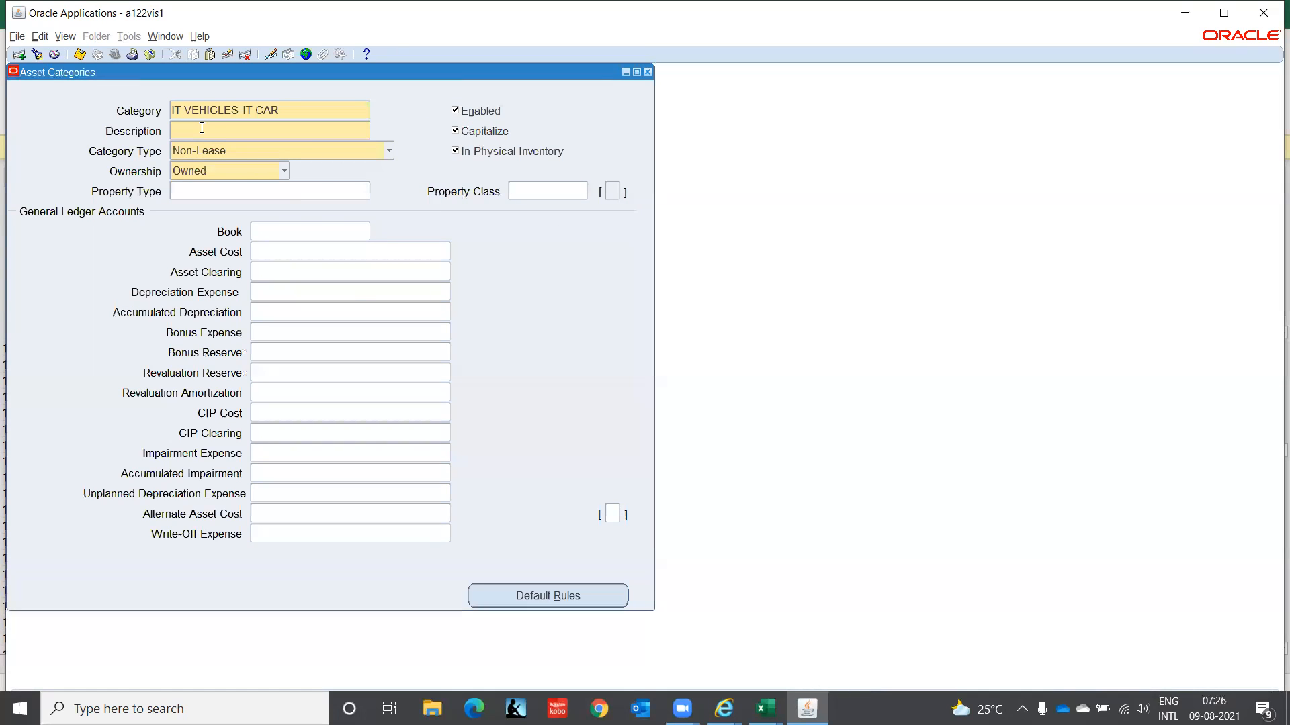
- Describe the category as IT CAR and keep its category type as Non-Lease
type("IT CAR")
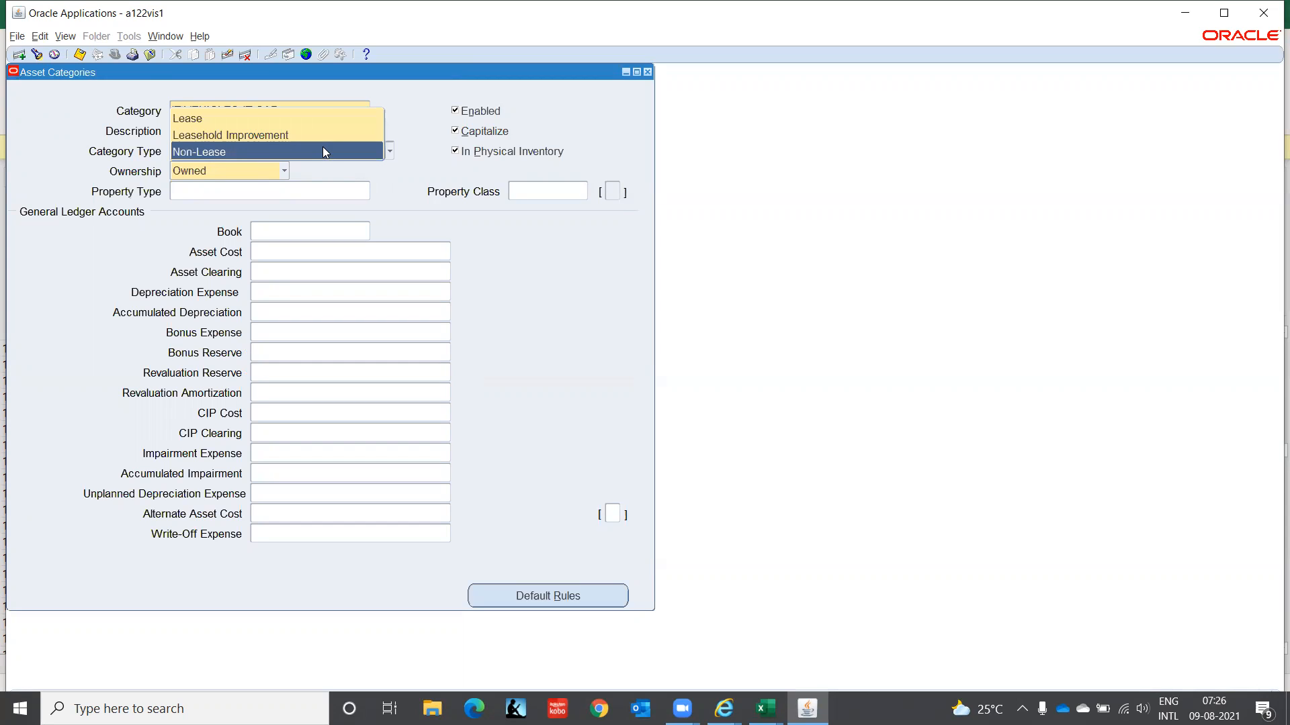
left_click(323, 152)
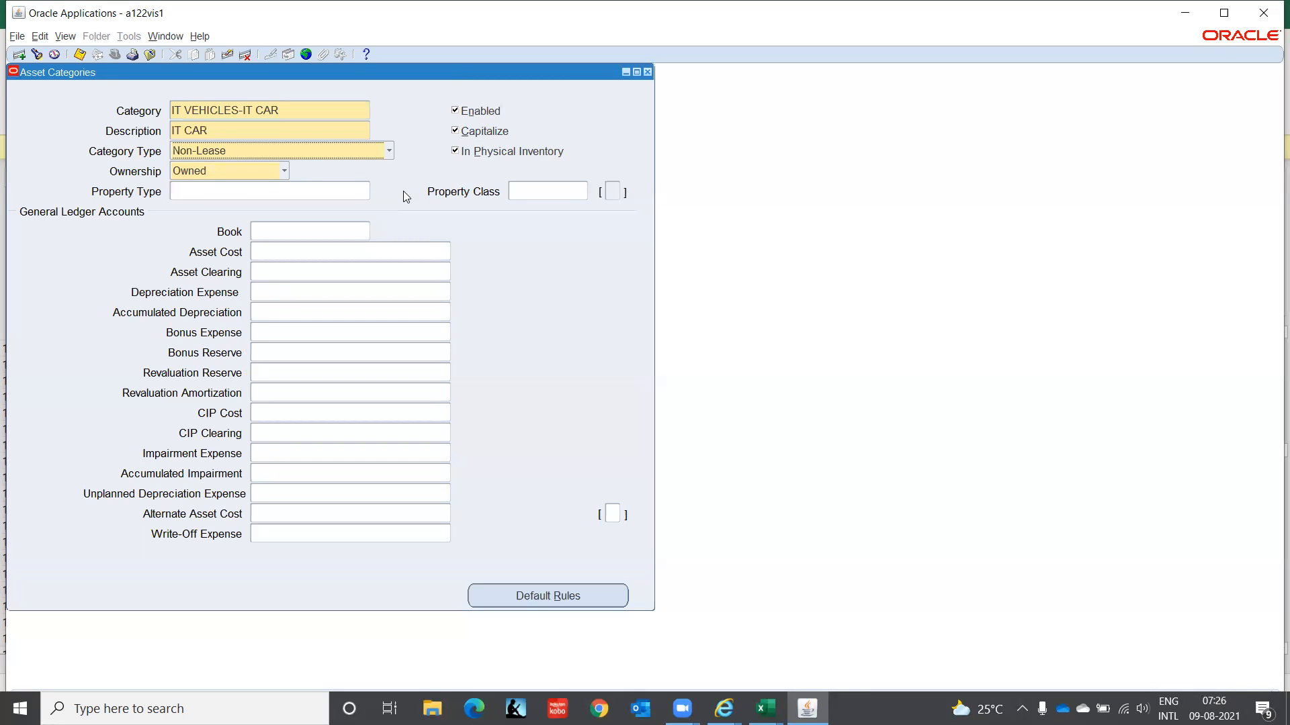
left_click(196, 188)
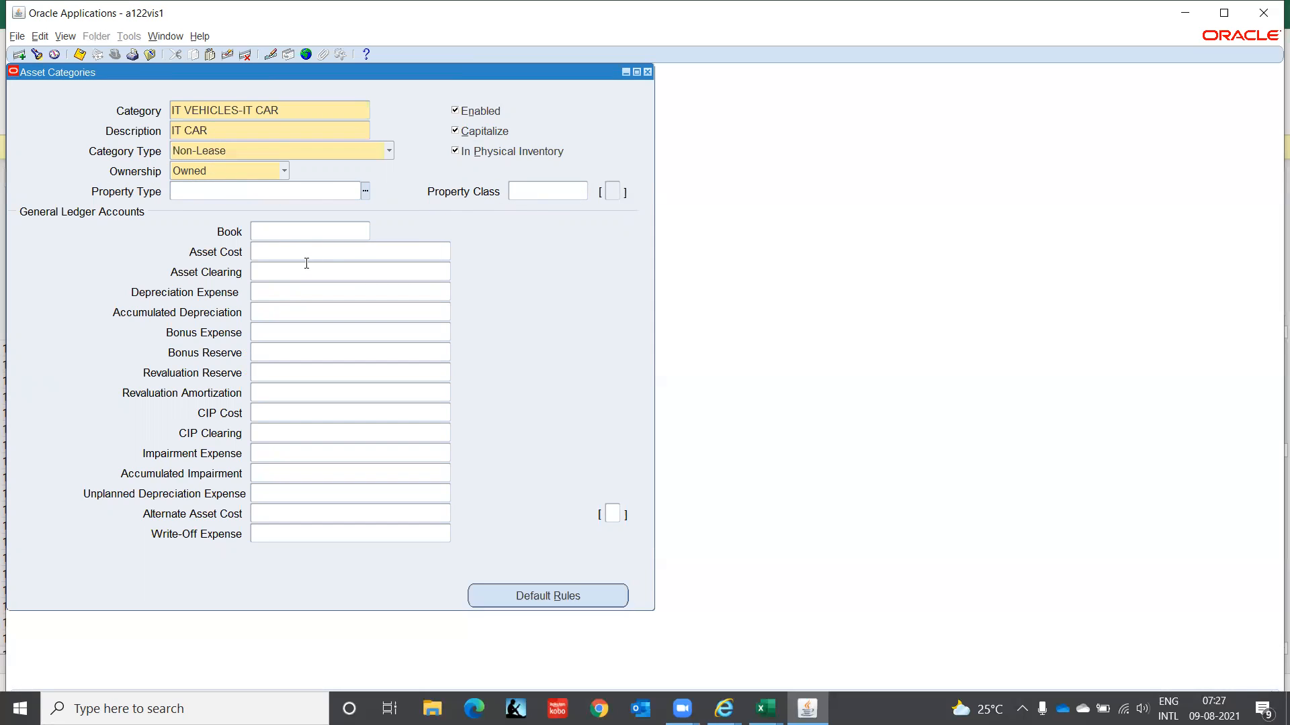
- Filter the books by it% and assign the ITC CORPORATE book to the category's general ledger accounts
left_click(286, 225)
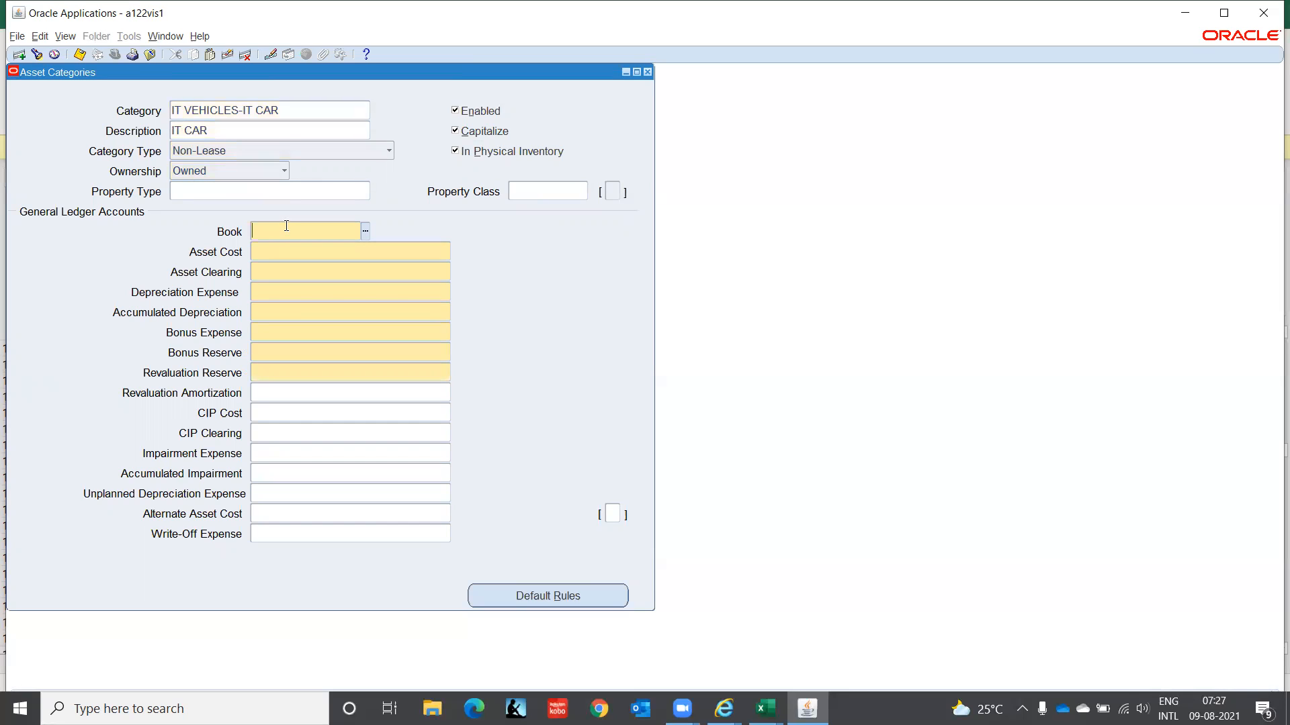
type("IT CO")
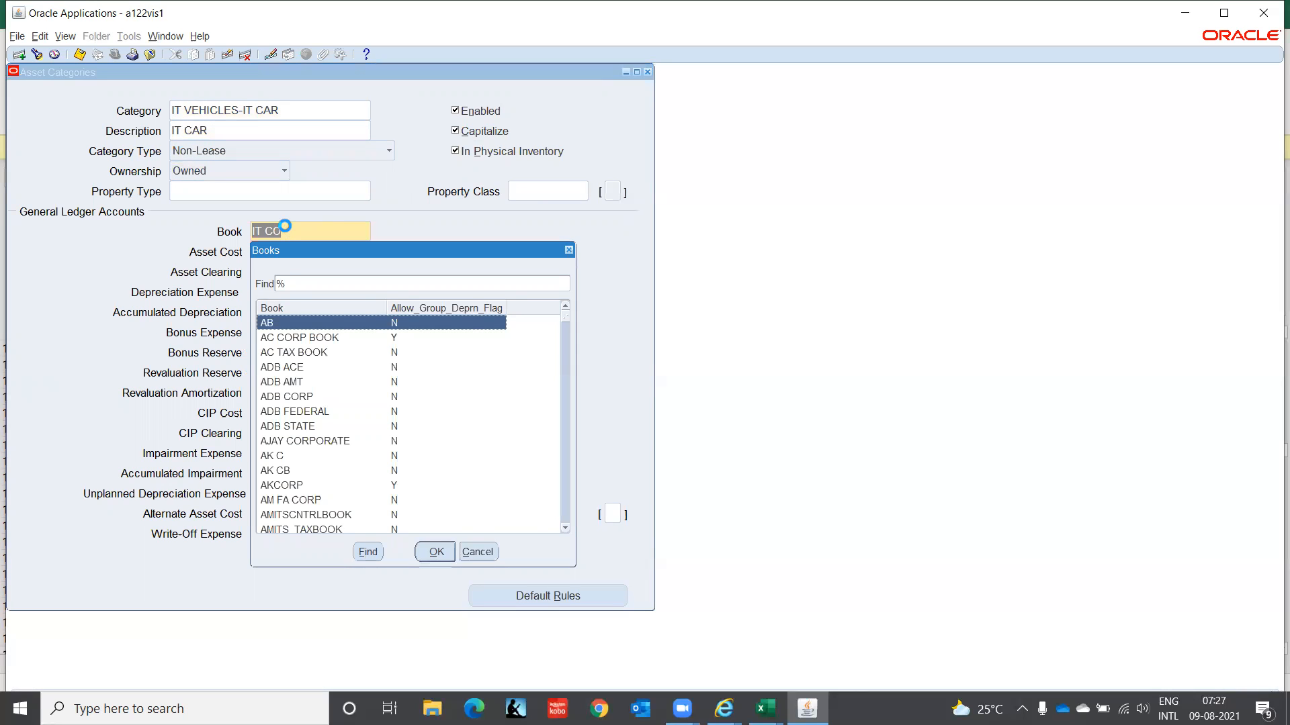
type("i")
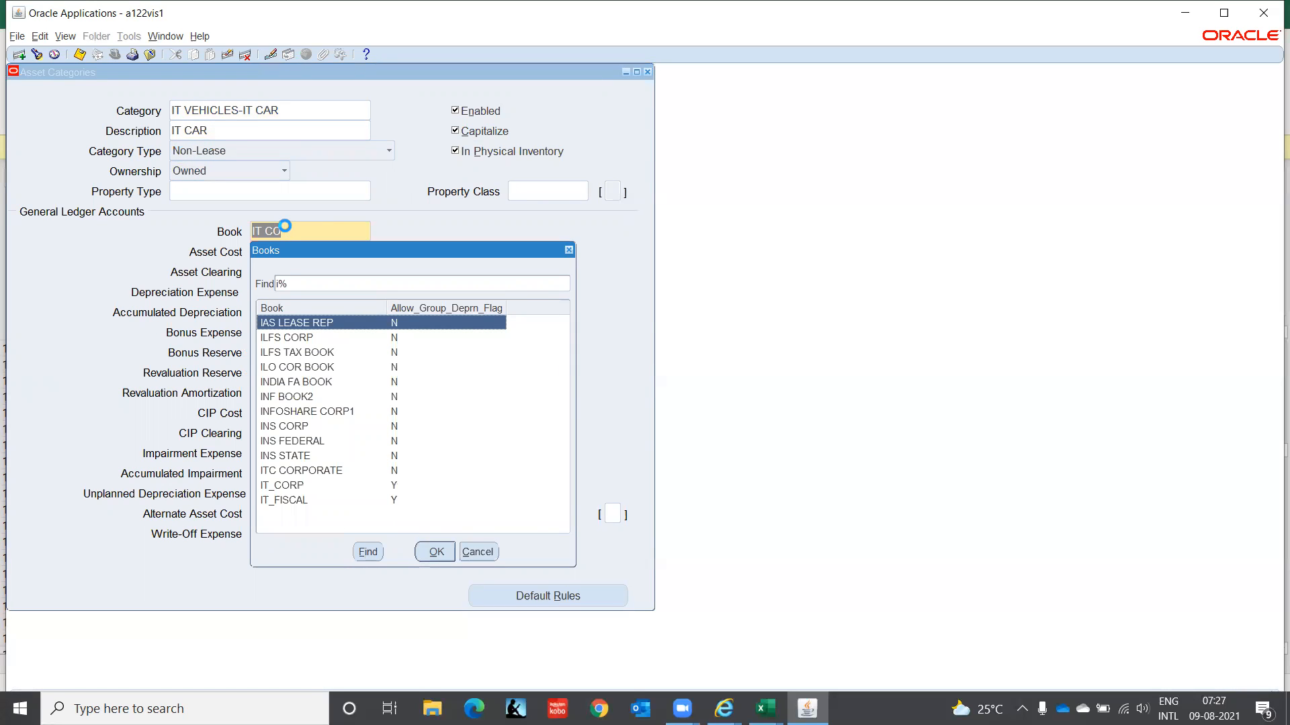
type("t")
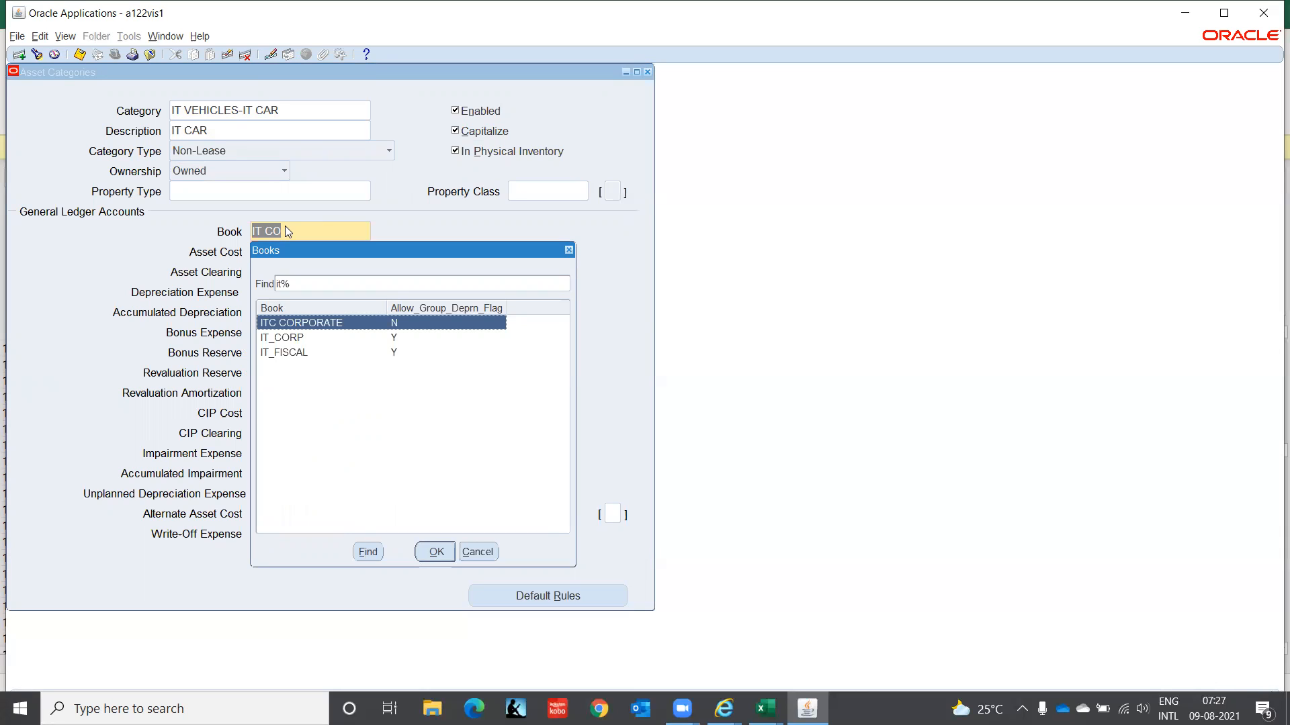
key("Down")
key("Down")
key("Up")
key("Up")
key("Return")
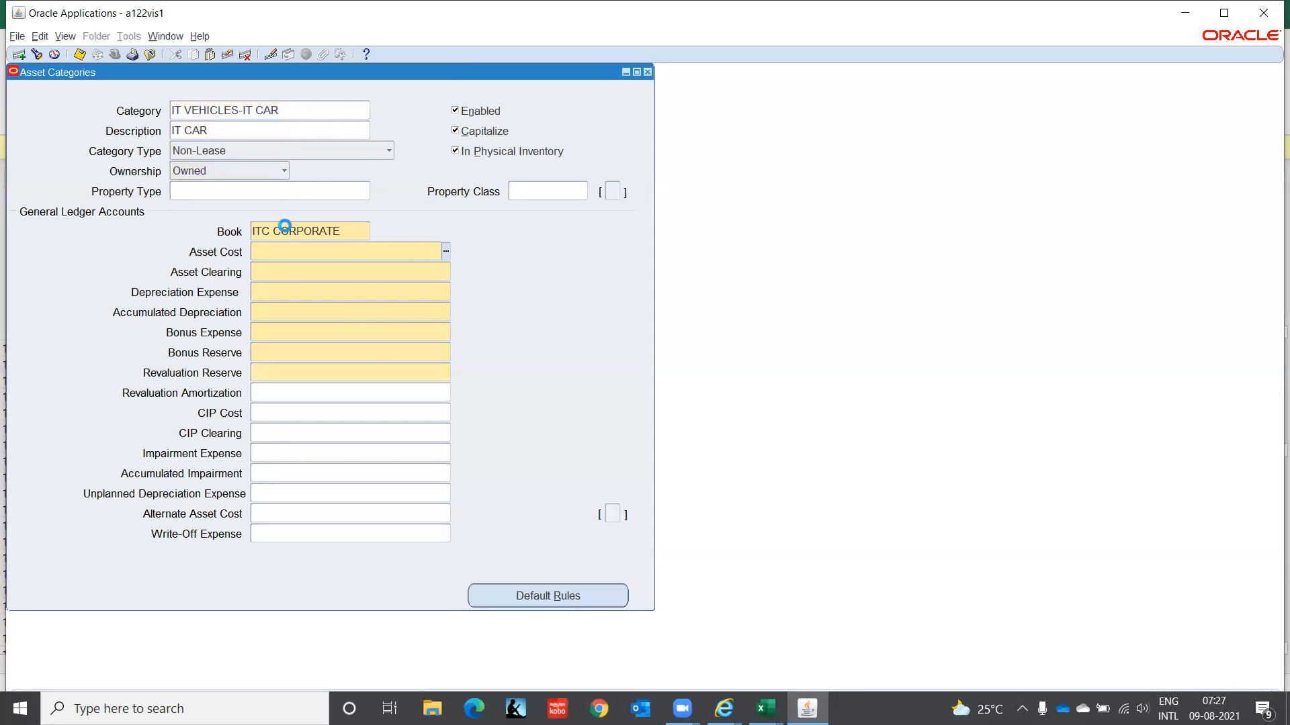
- Enter company C1, location CHN and function 000 for the Asset Cost account
type("C1")
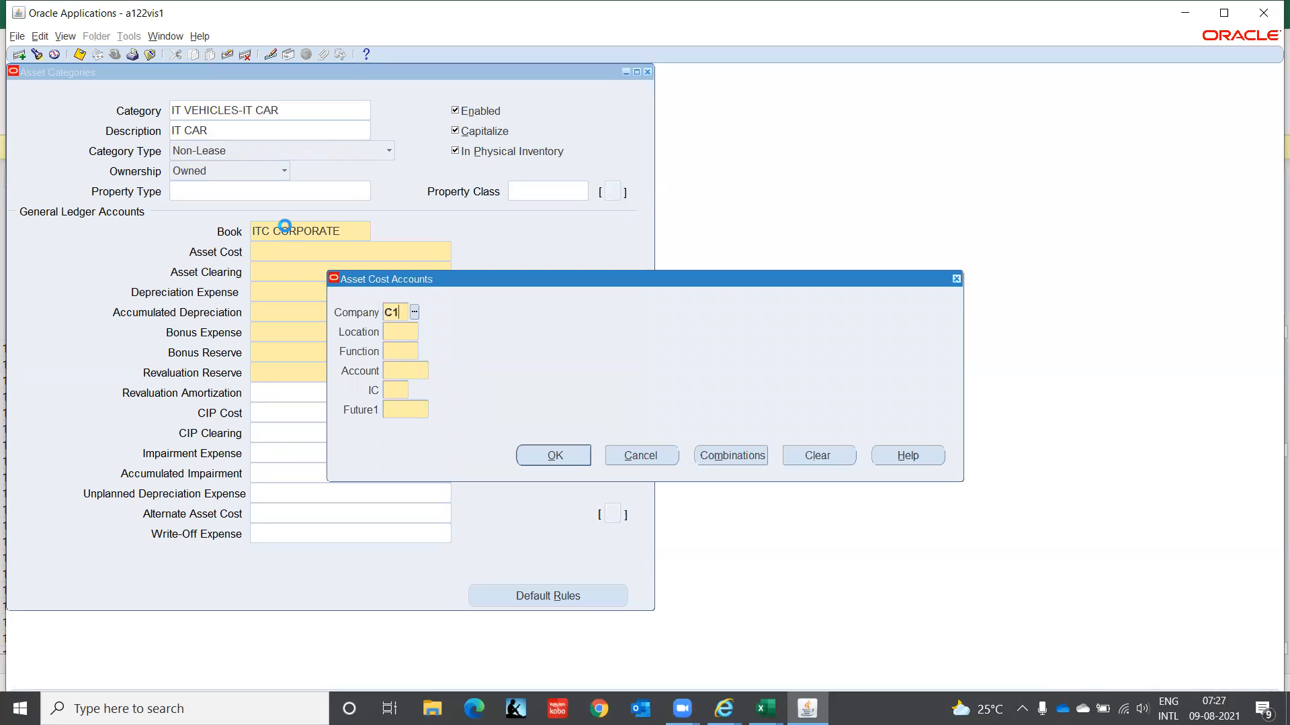
key("Tab")
type("CHN")
key("Tab")
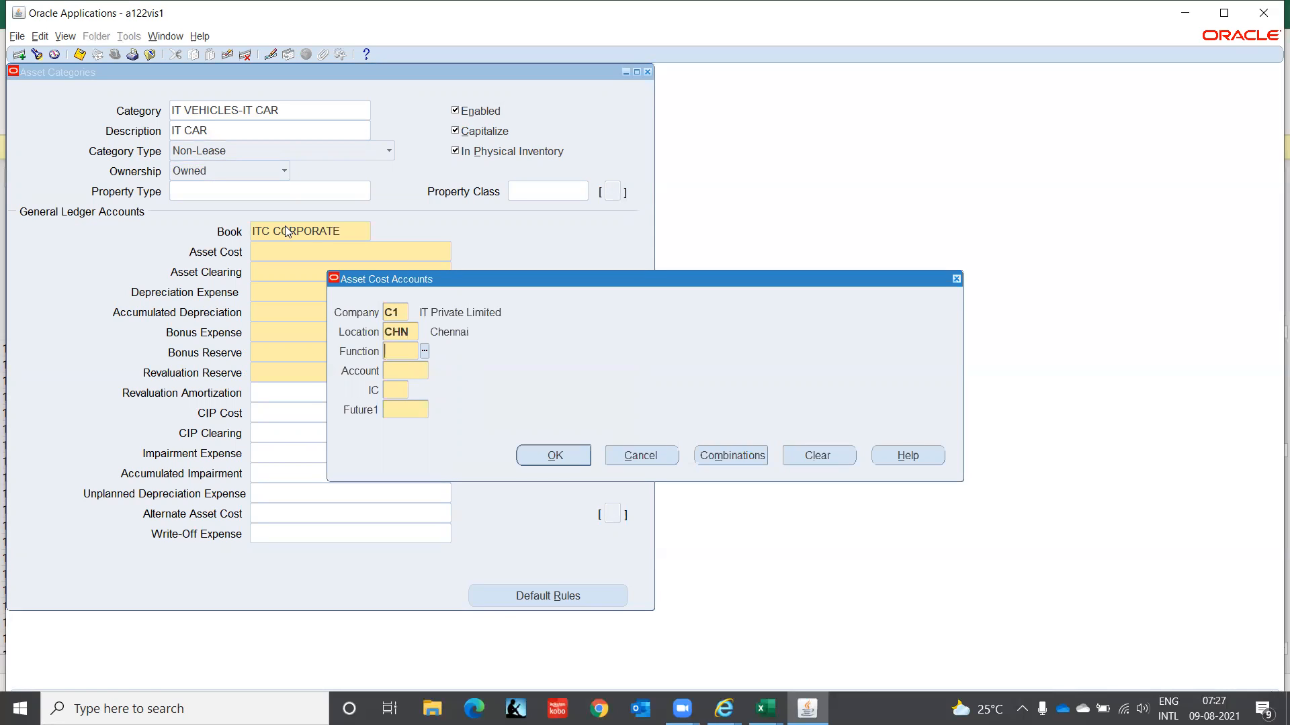
type("000")
key("Tab")
- Choose account 1550 Vehicles for Asset Cost and complete the combination with IC 00 and Future1 0000
key("ctrl+l")
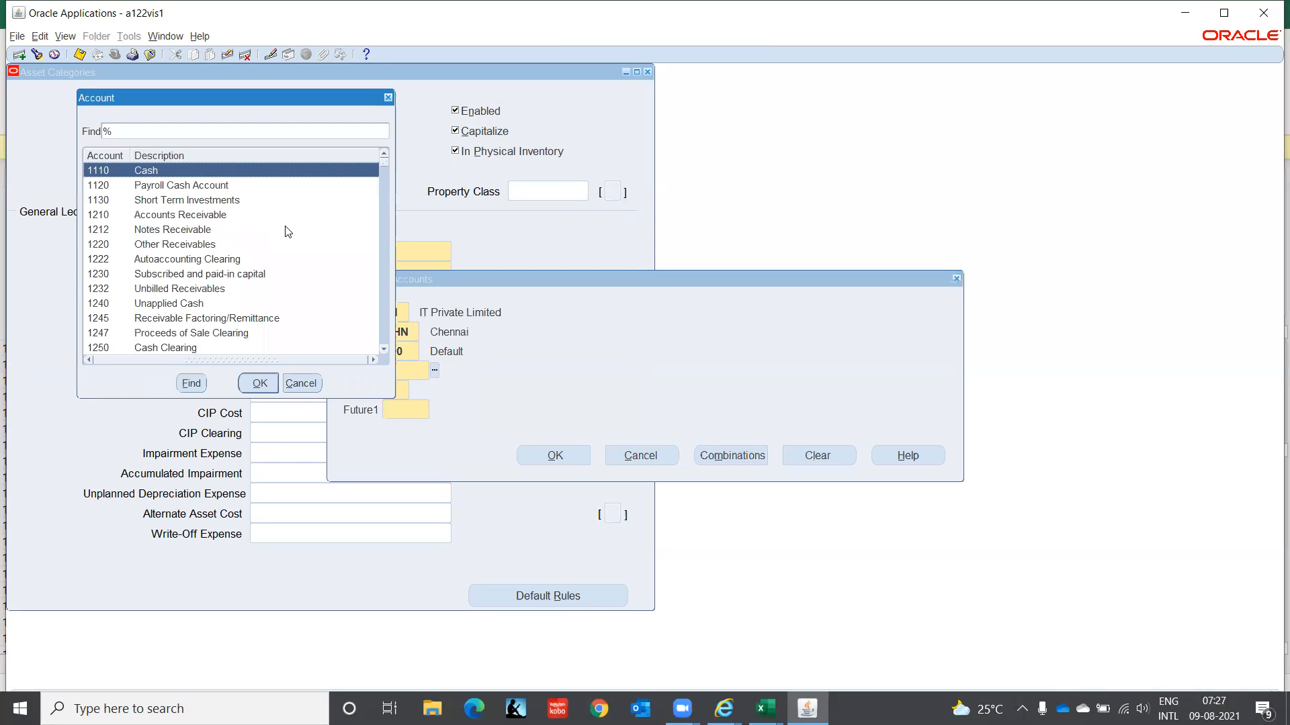
key("Down")
key("Down")
key("Down")
key("Down")
key("Down")
key("Page_Down")
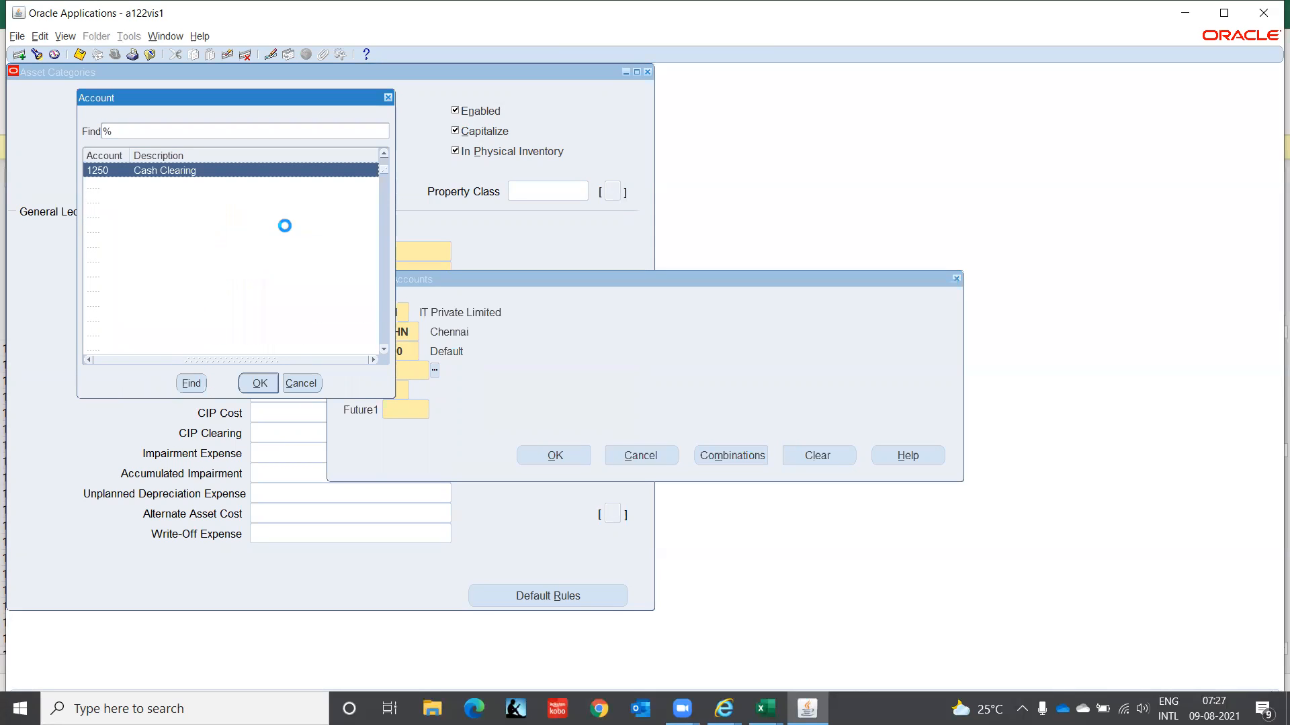
key("Down")
key("Down")
key("Down")
key("Down")
key("Down")
key("Down")
key("Down")
key("Down")
key("Down")
key("Down")
key("Down")
key("Down")
key("Down")
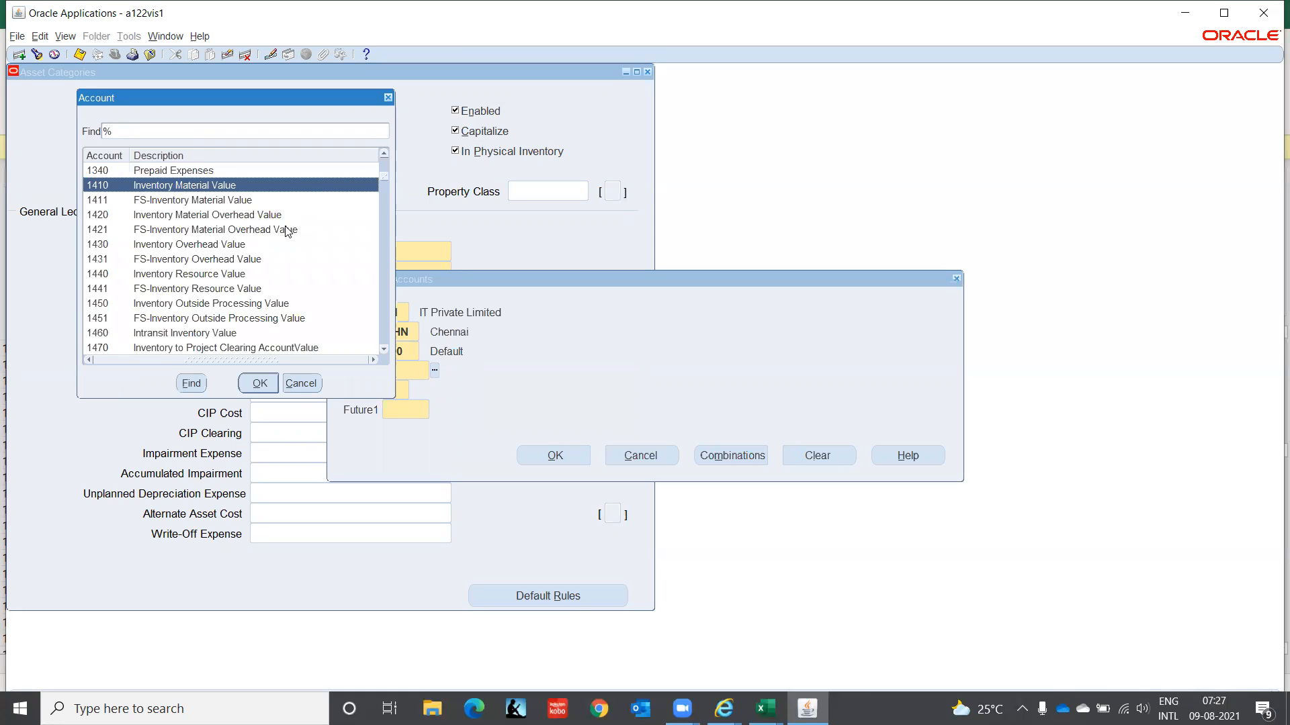
key("Down")
key("Down")
key("Down")
key("Down")
key("Down")
key("Down")
key("Down")
key("Down")
key("Down")
key("Down")
key("Down")
key("Down")
key("Down")
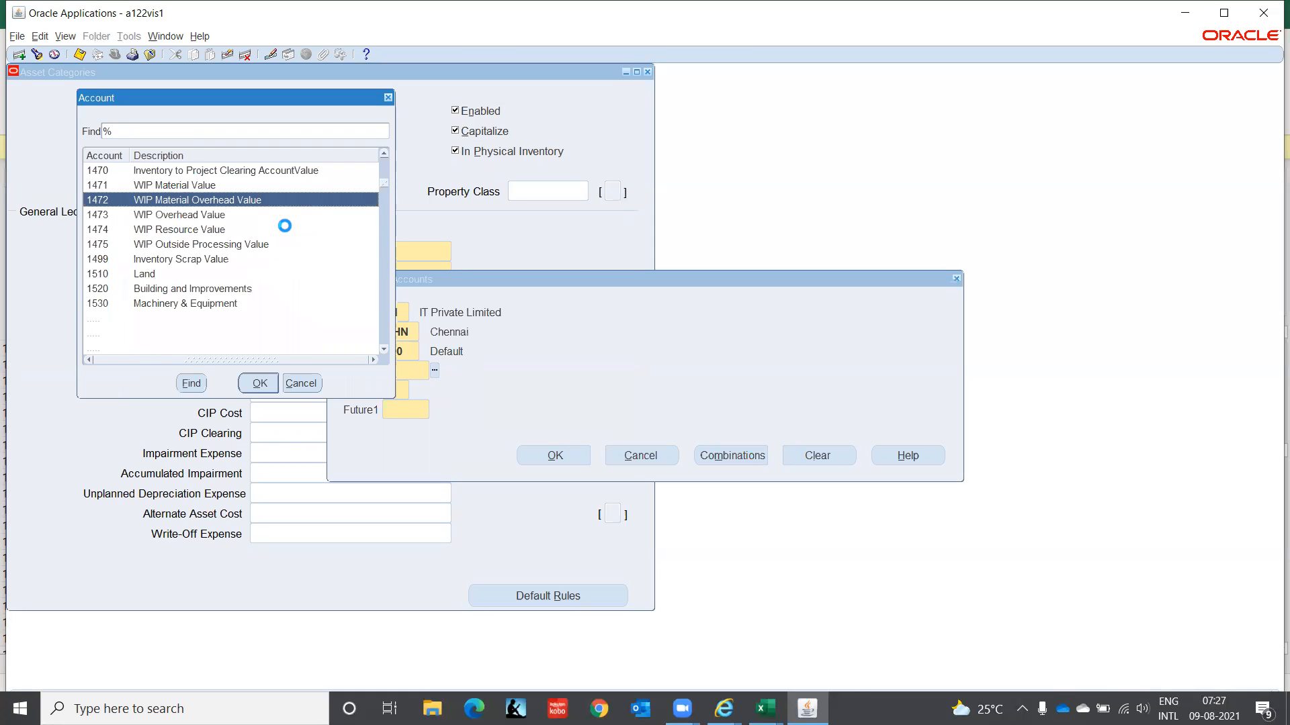
key("Down")
key("Down")
key("Down")
key("Down")
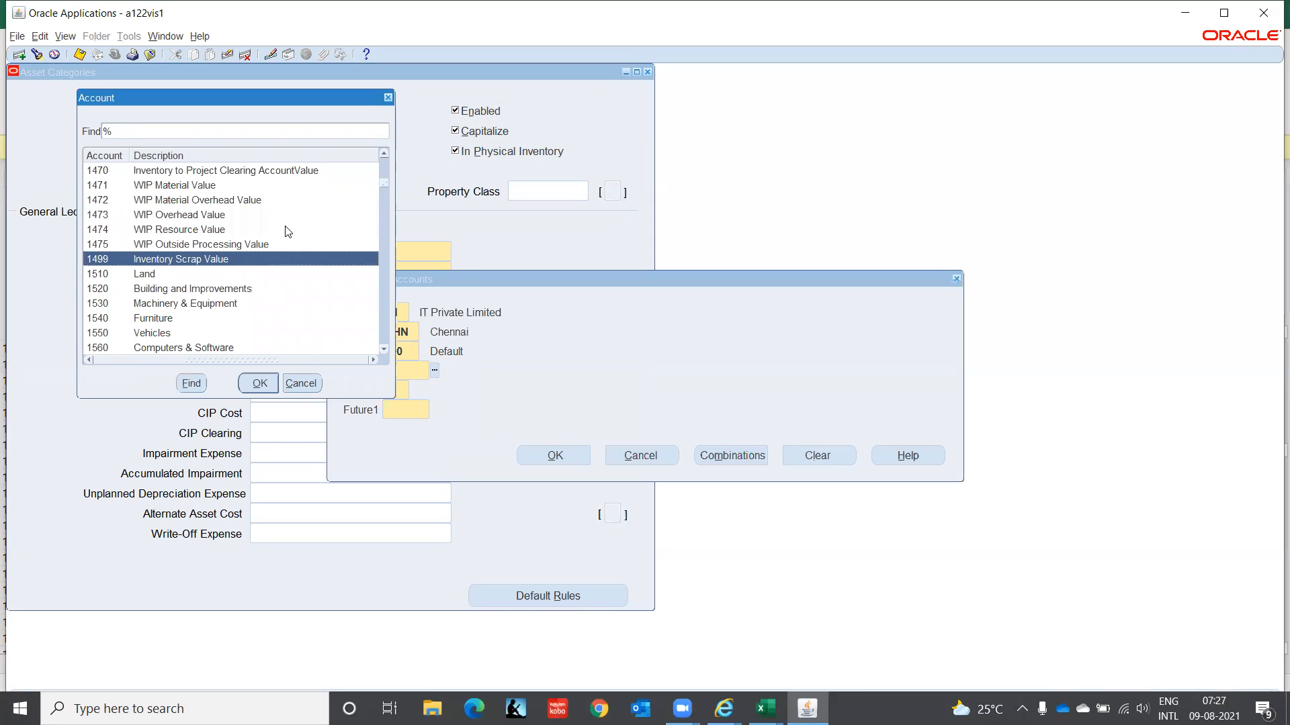
key("Down")
key("Down")
key("Down")
key("Down")
key("Down")
key("Down")
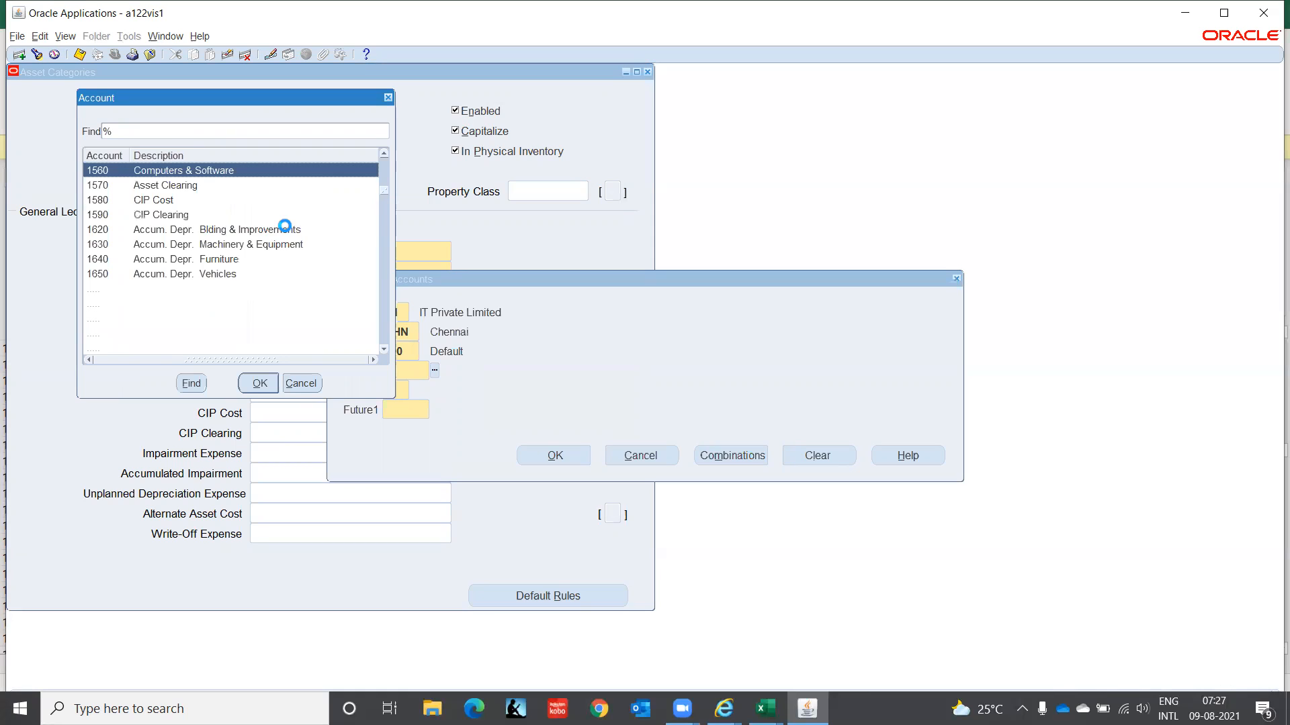
key("Up")
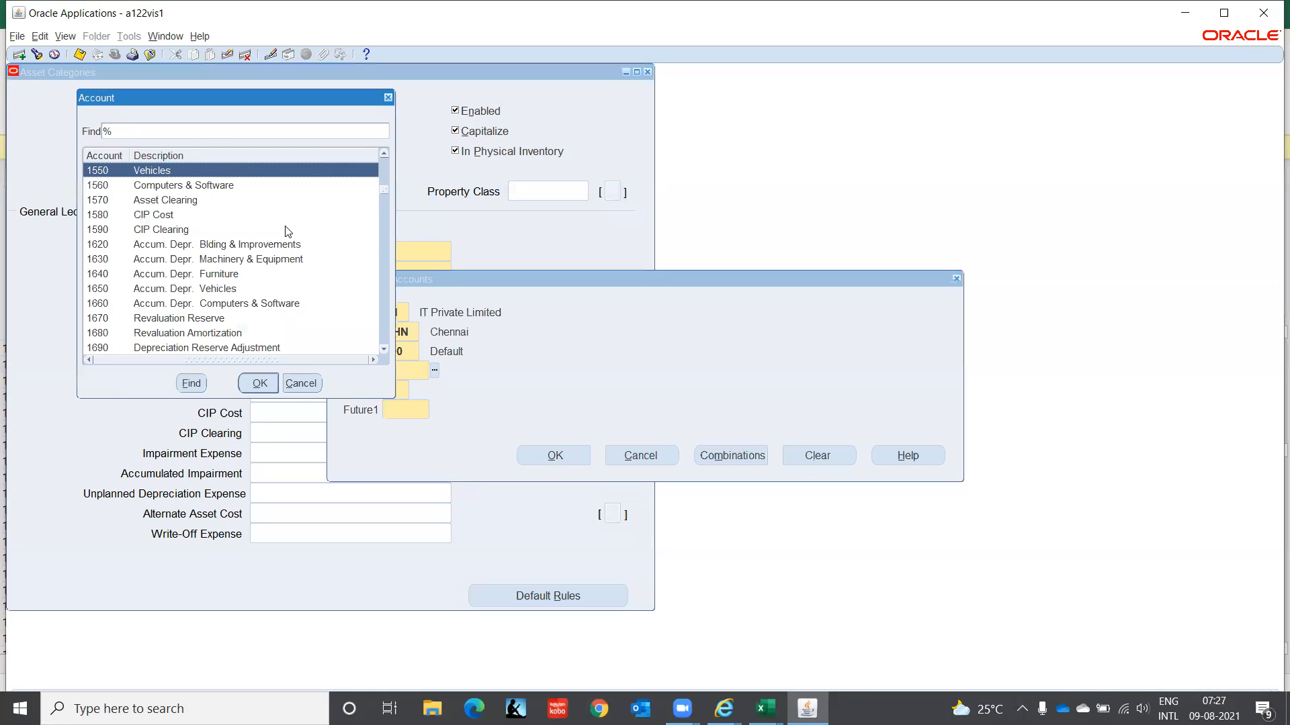
key("Return")
type("00")
key("Tab")
type("0000")
key("Return")
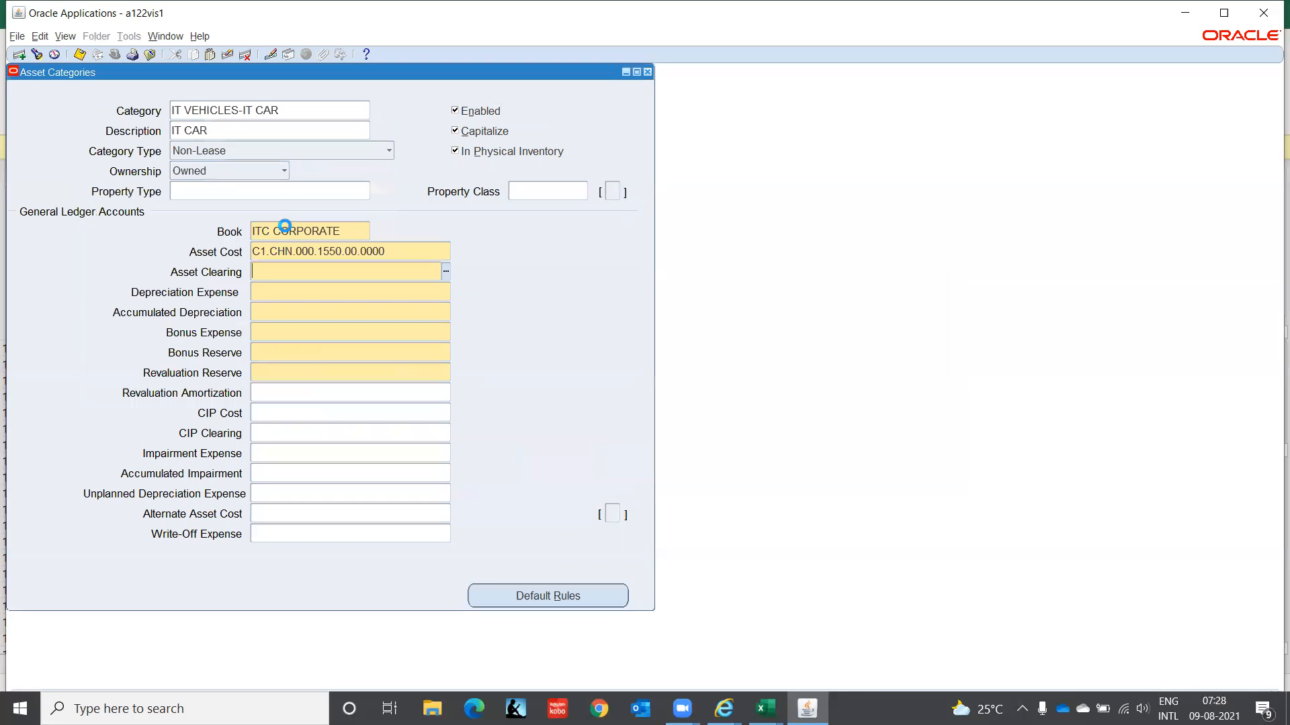
- Copy the Asset Cost account combination into the Asset Clearing account
key("shift+Tab")
key("ctrl+c")
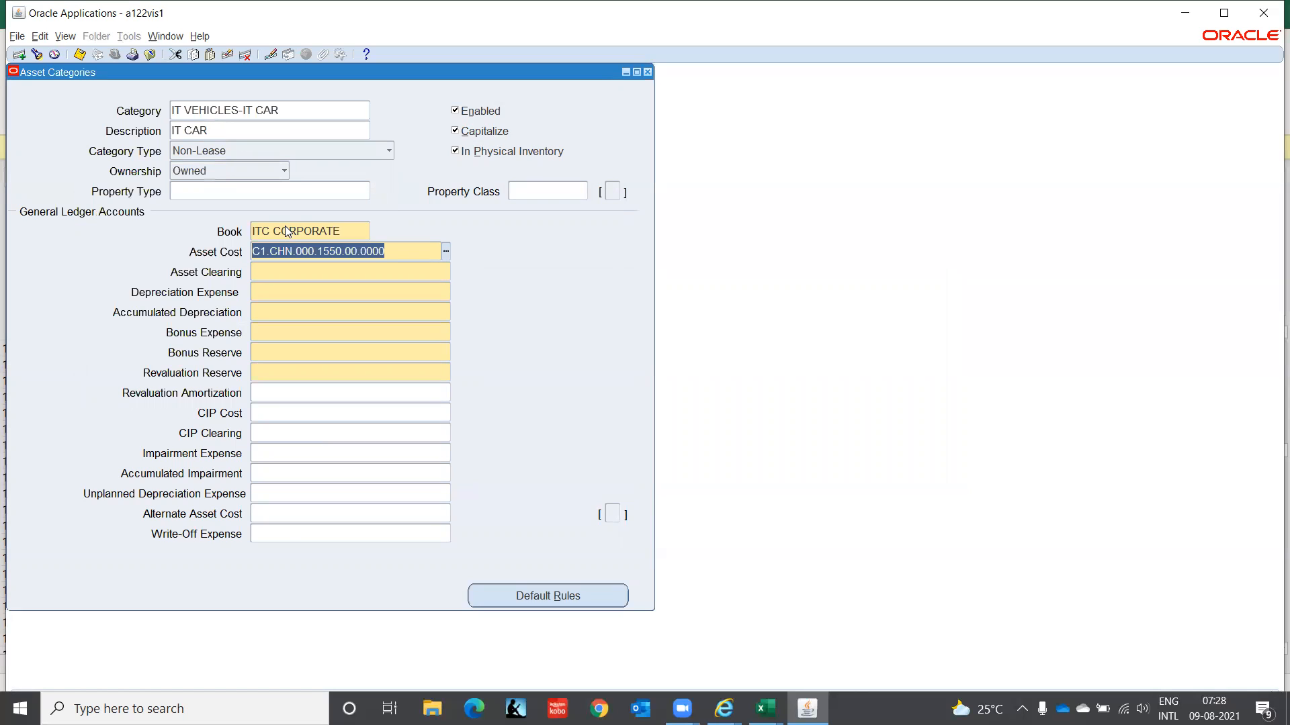
key("Tab")
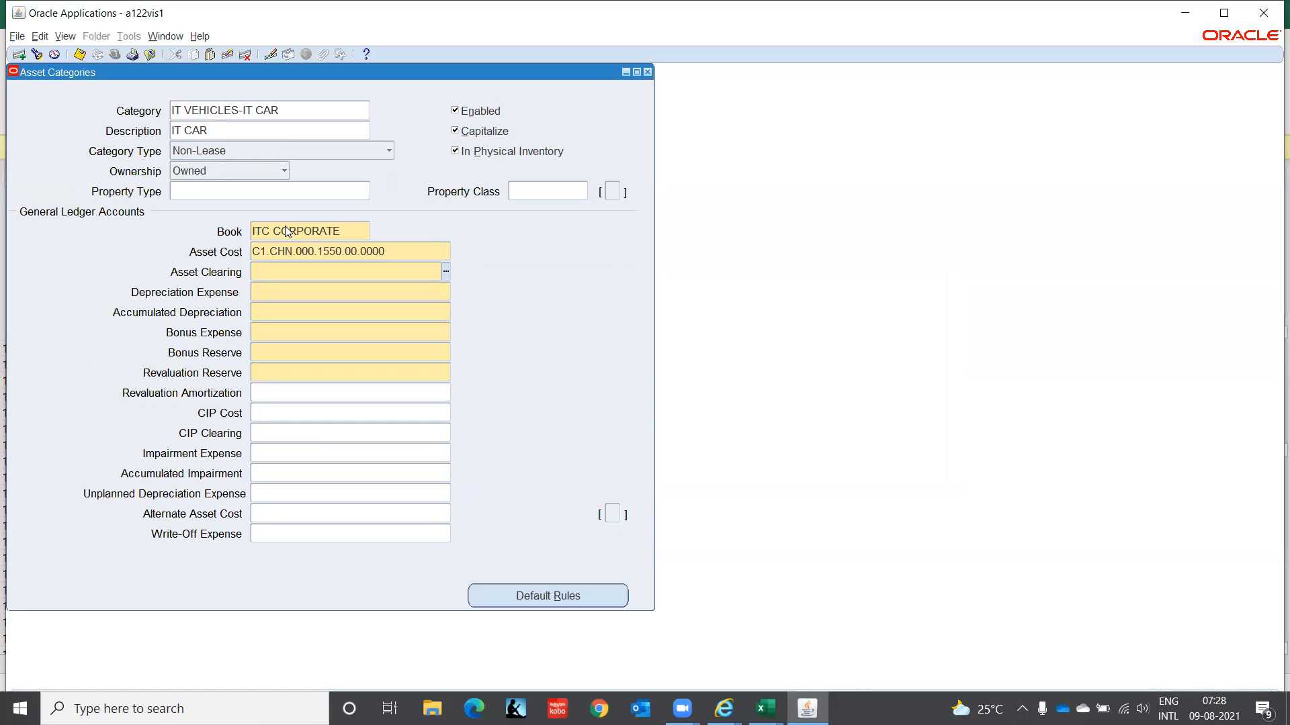
key("ctrl+v")
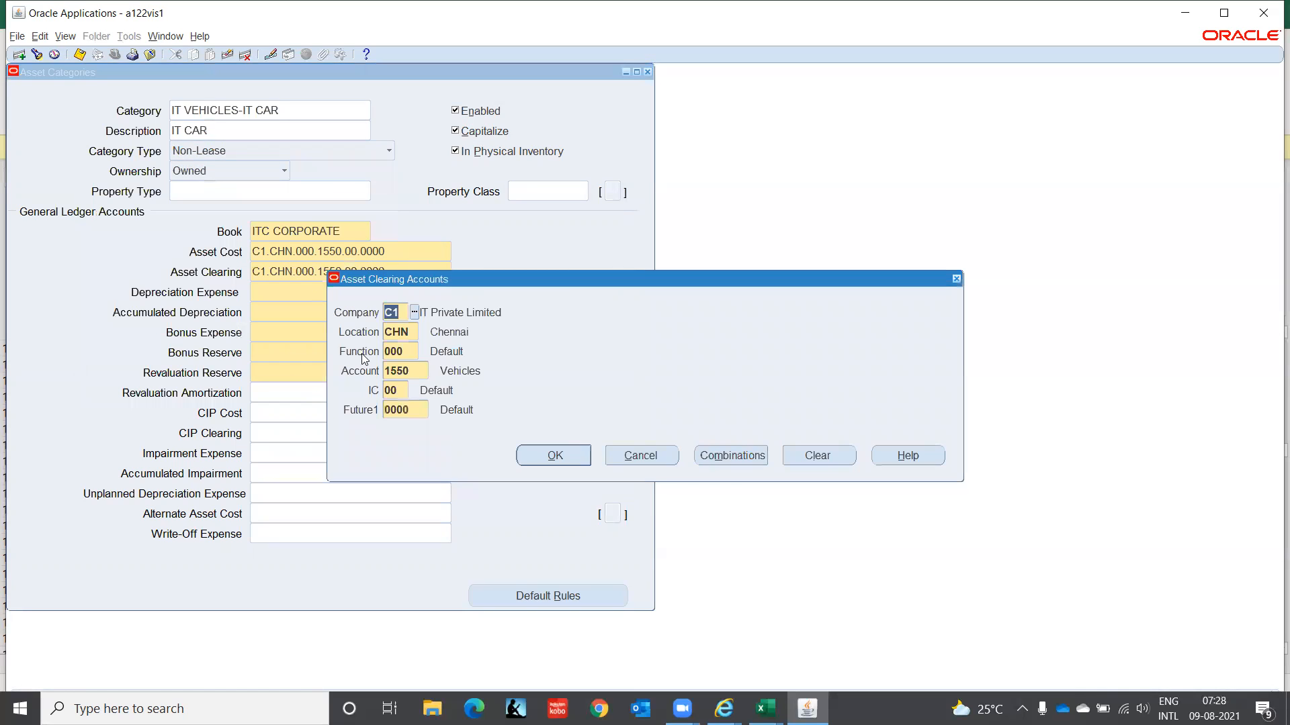
- Change the Asset Clearing account segment to 1570 Asset Clearing and accept the combination
double_click(418, 369)
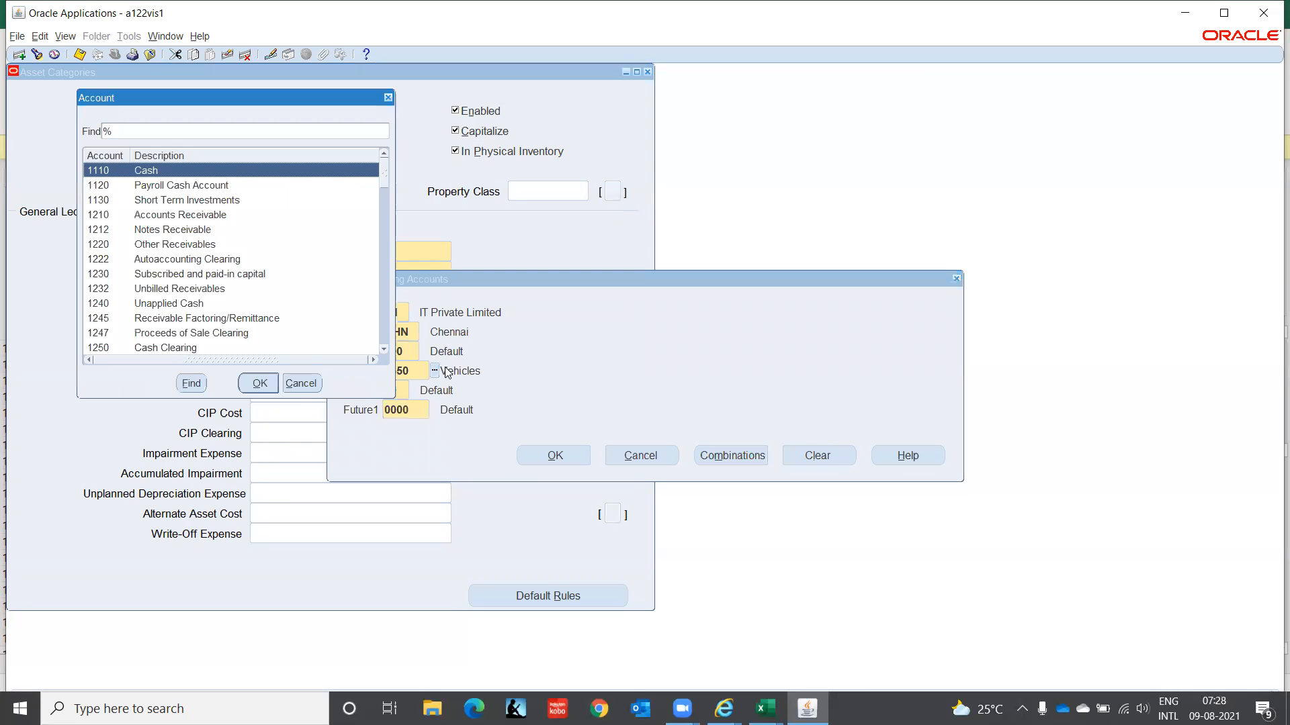
key("Down")
key("Down")
key("Down")
key("Down")
key("Down")
key("Down")
key("Down")
key("Down")
key("Down")
key("Down")
key("Down")
key("Down")
key("Down")
key("Down")
key("Down")
key("Down")
key("Down")
key("Down")
key("Down")
key("Down")
key("Down")
key("Down")
key("Down")
key("Down")
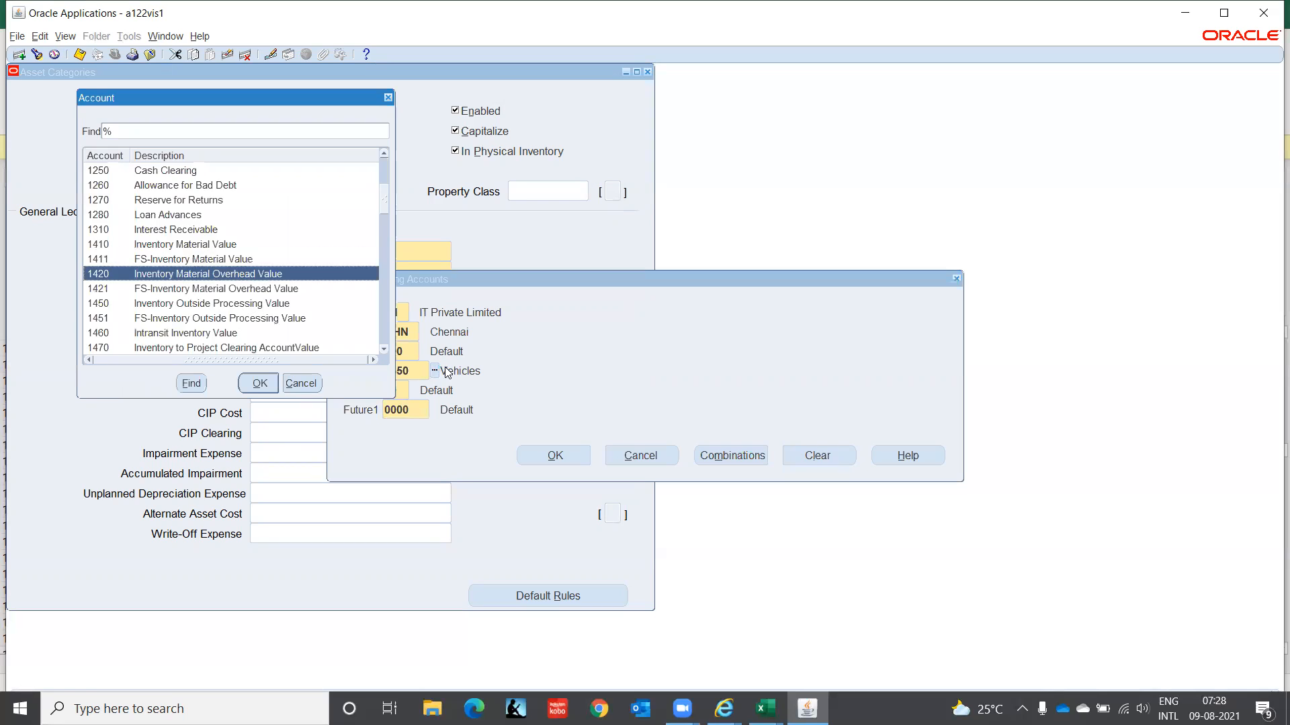
key("Down")
key("Down")
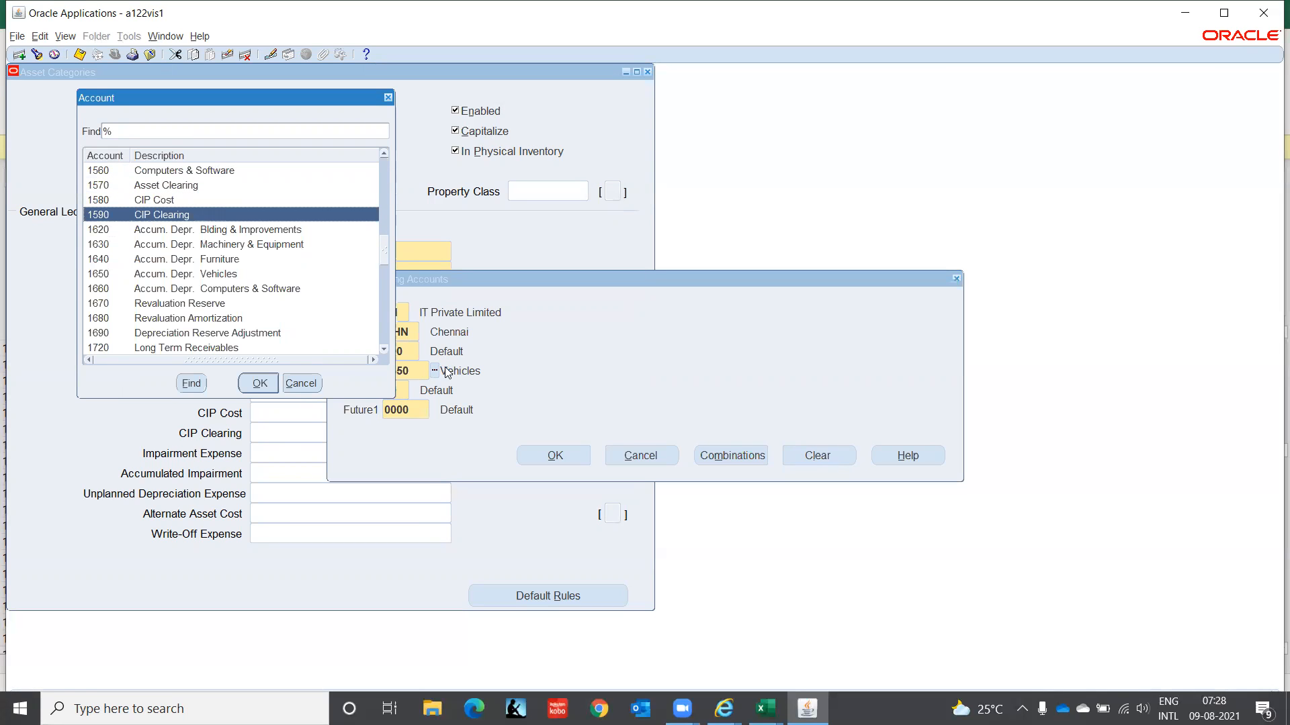
key("Up")
key("Up")
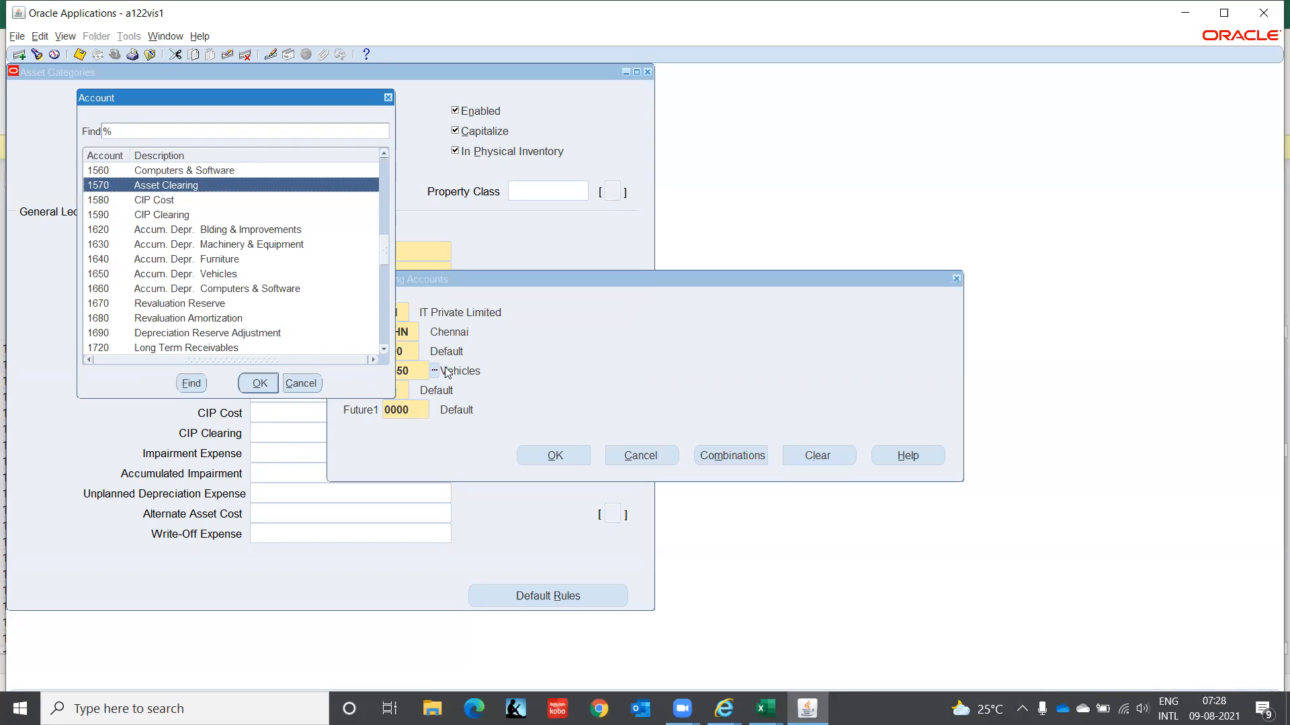
key("Return")
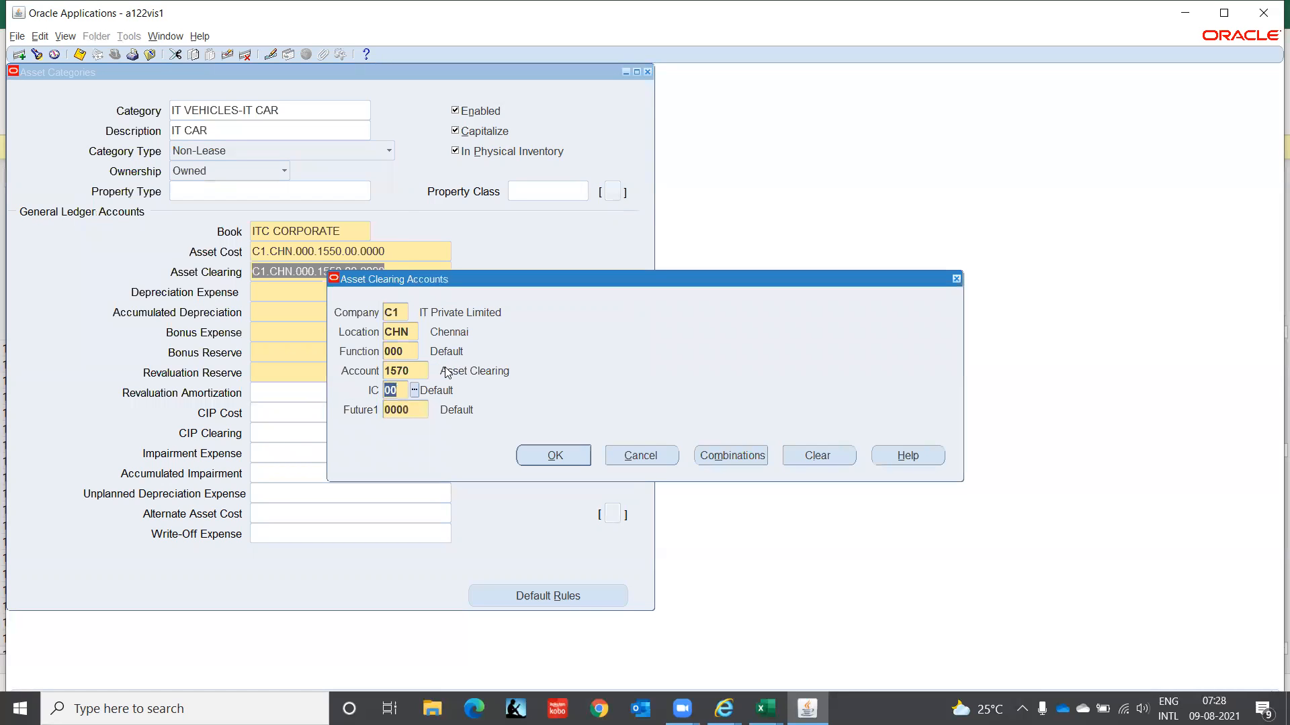
key("Return")
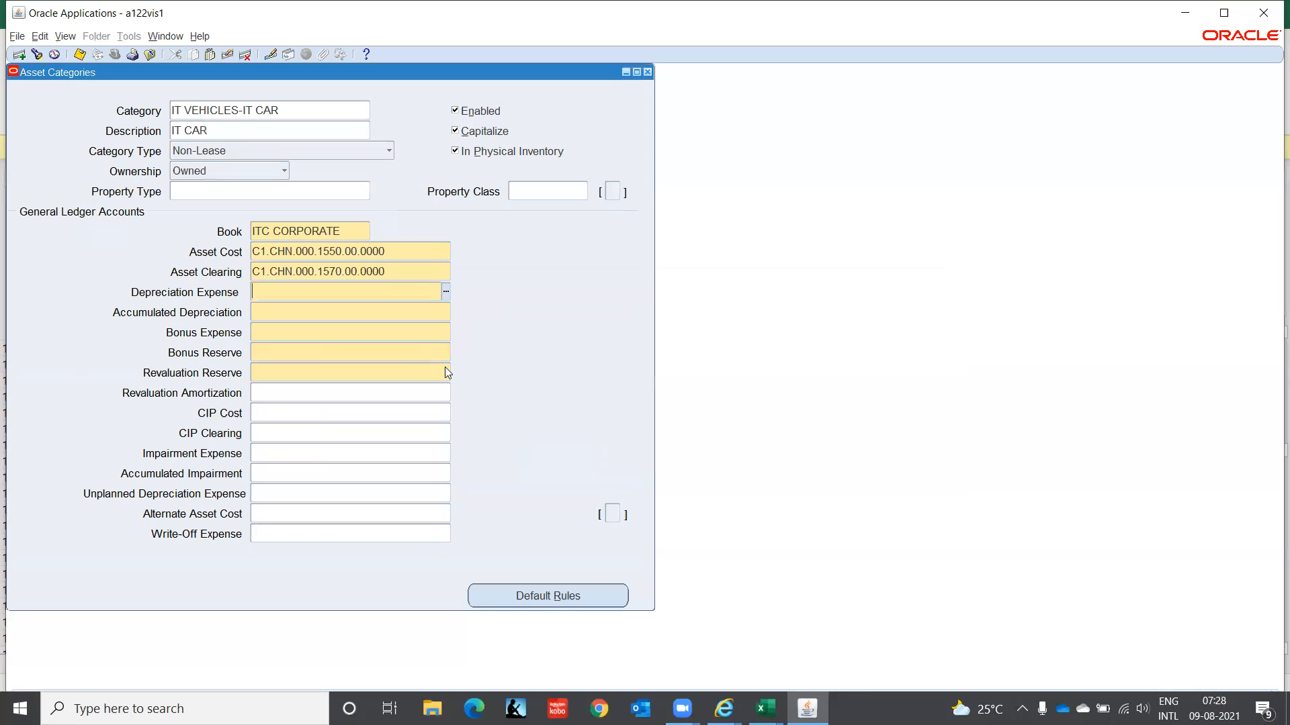
- Copy the Asset Cost account combination into the Depreciation Expense account
key("ctrl+v")
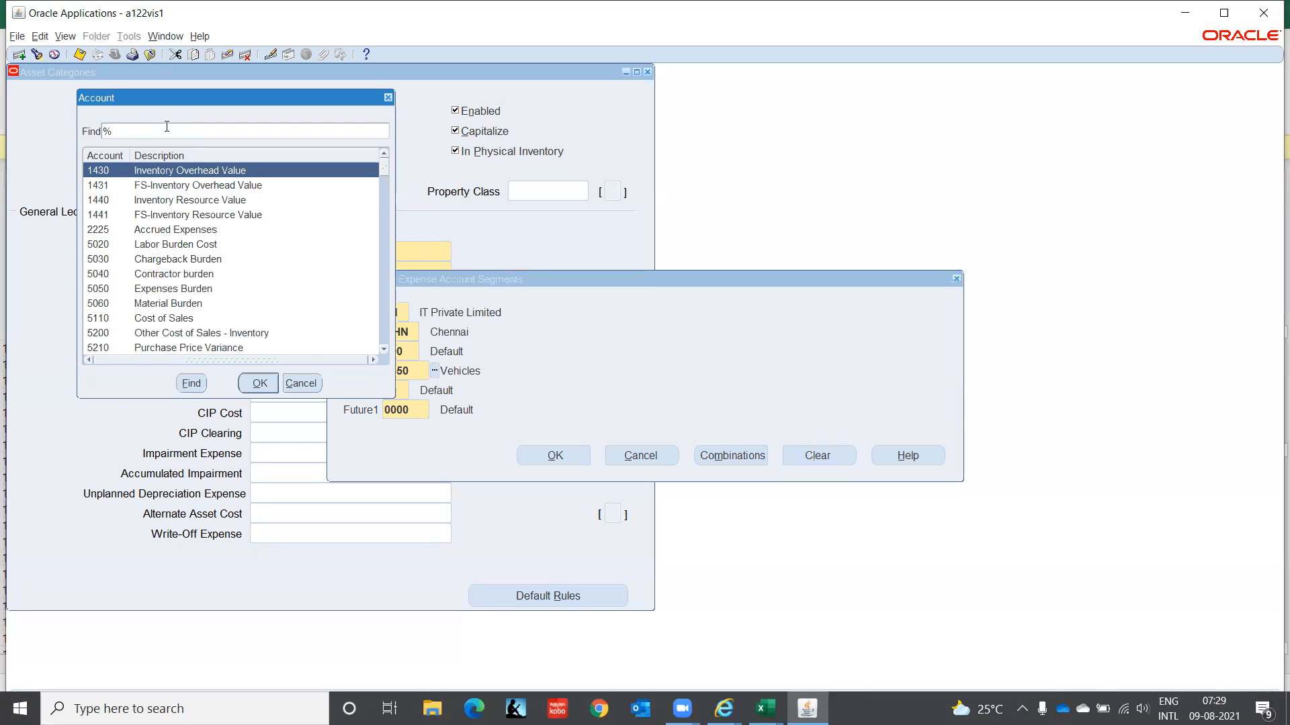
- Set the Depreciation Expense account segment to 7350 Depreciation Vehicles, searching the account values for Depreci, and accept the combination
type("Depreci")
type("%")
key("Return")
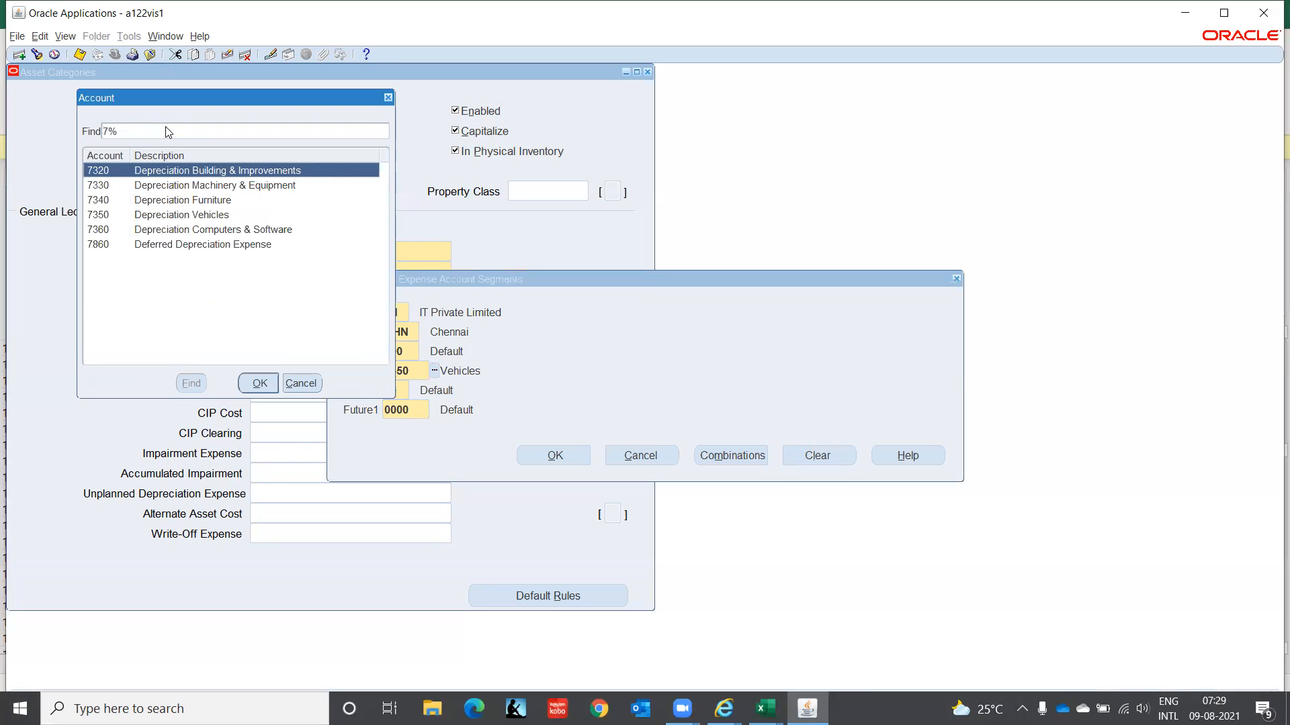
key("Down")
key("Down")
key("Down")
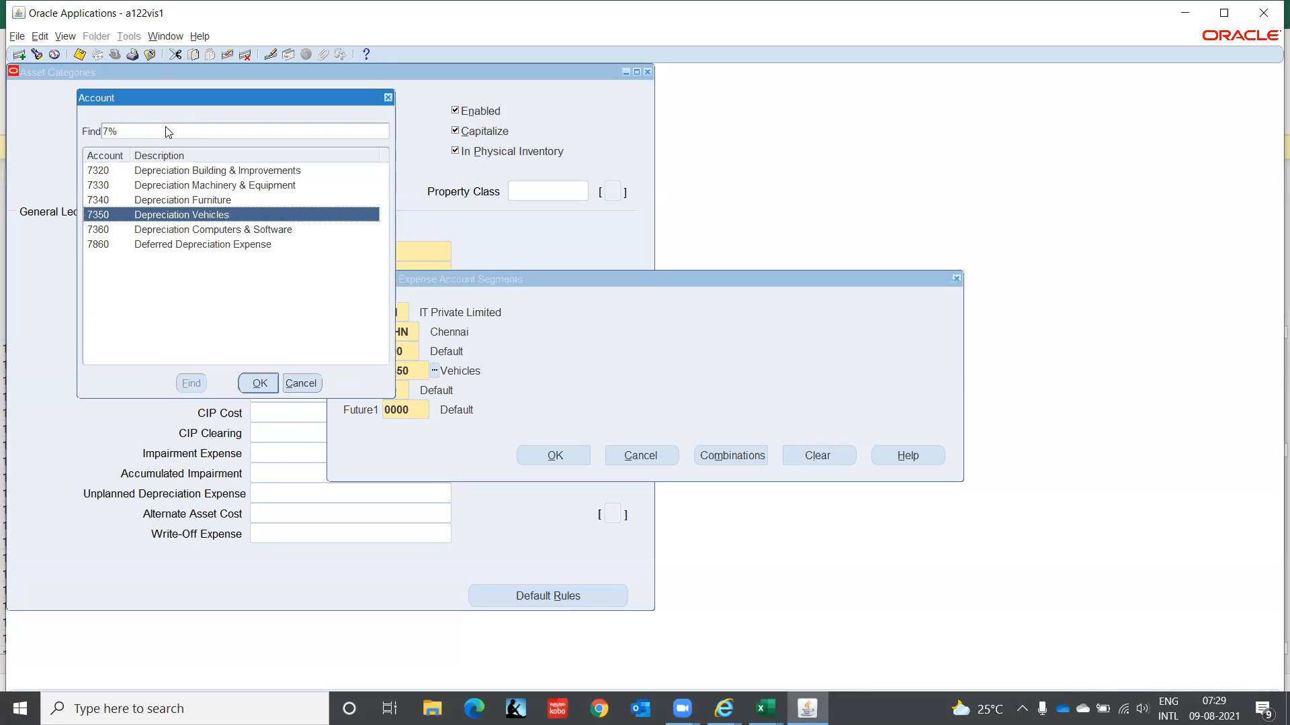
key("Return")
key("Return")
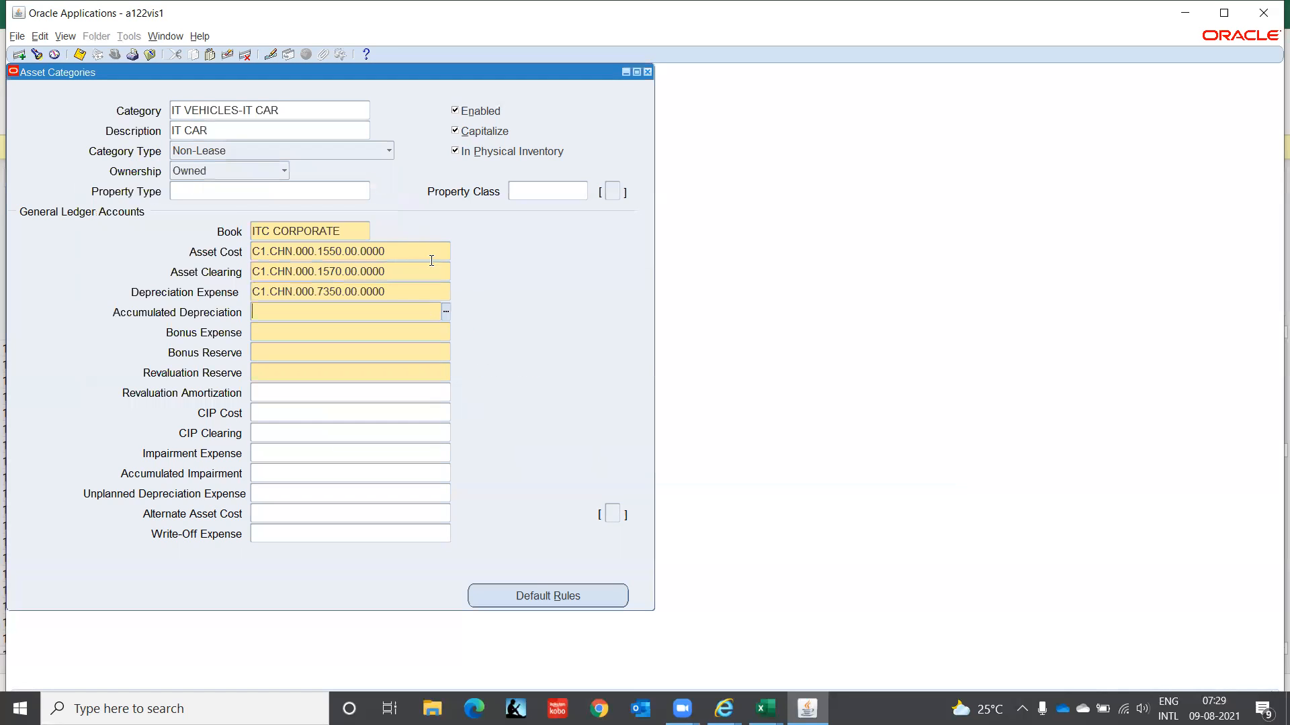
- Fill Accumulated Depreciation with C1.CHN.000.1650.00.0000, picking account 1650 Accum. Depr. Vehicles through a search for Accu
key("ctrl+v")
key("ctrl+l")
key("Tab")
key("Tab")
key("Tab")
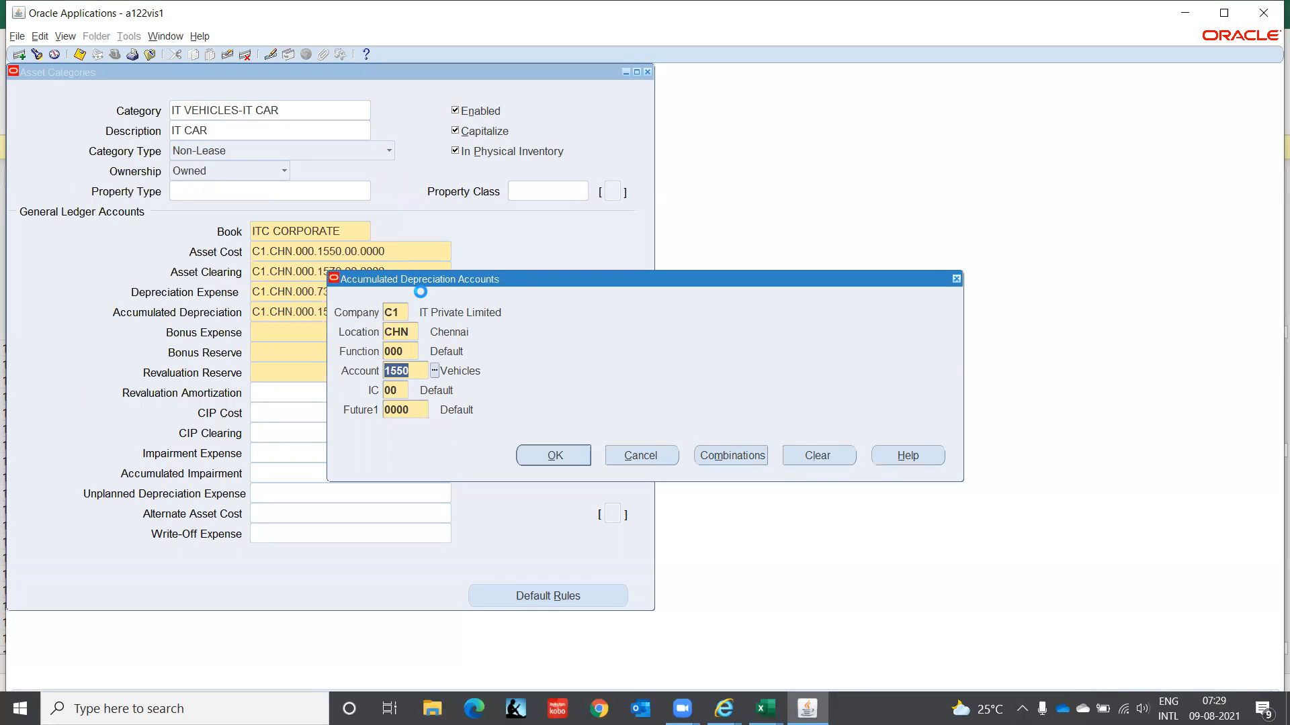
key("ctrl+l")
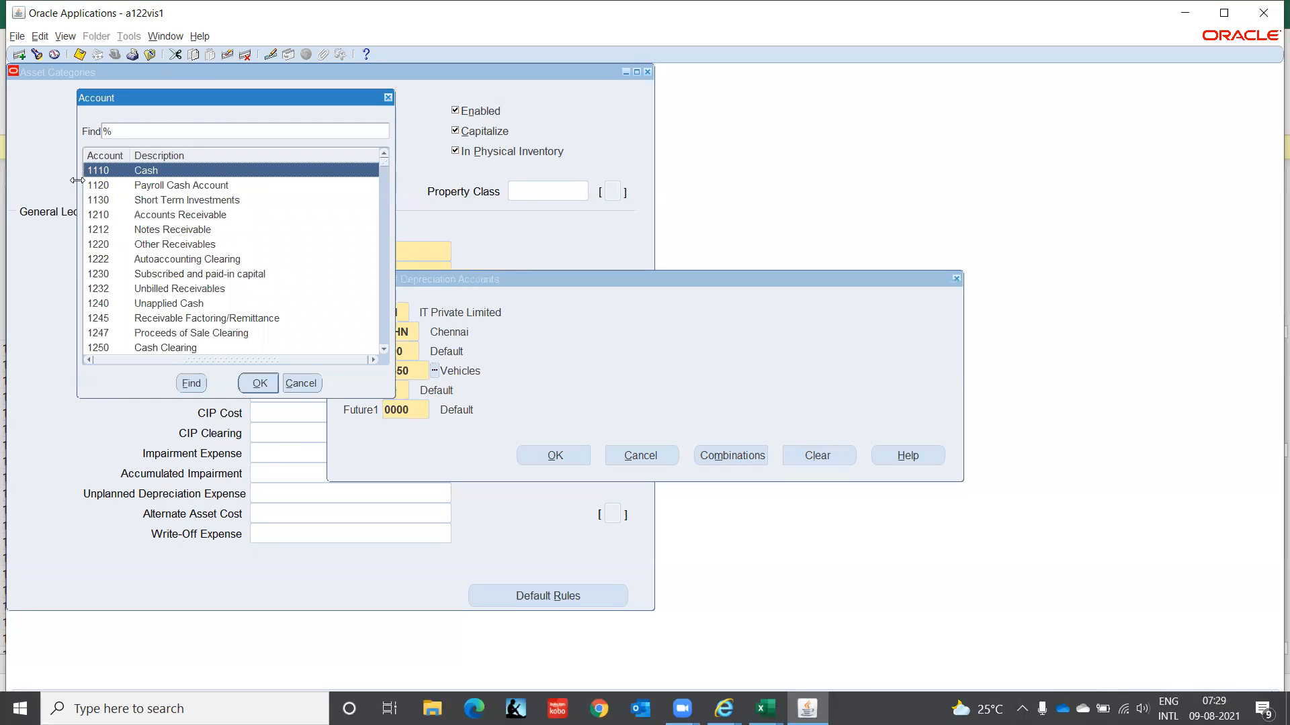
type("Accu%")
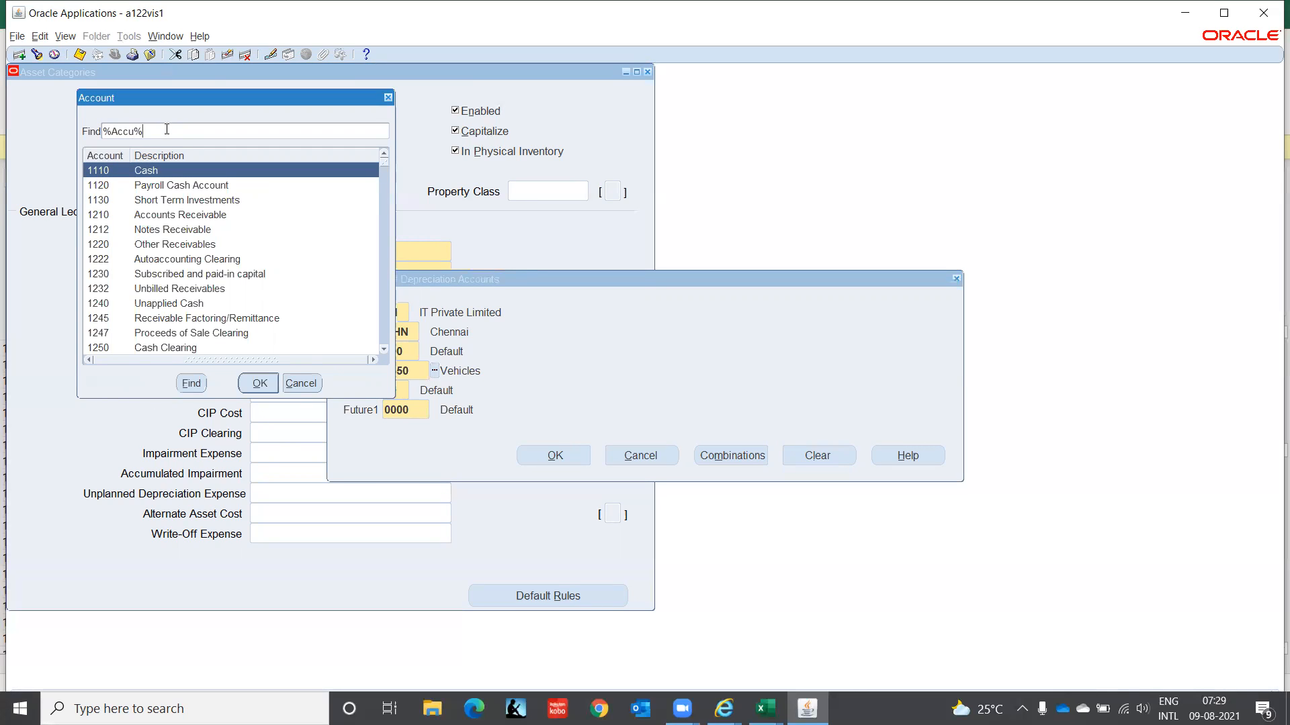
key("Return")
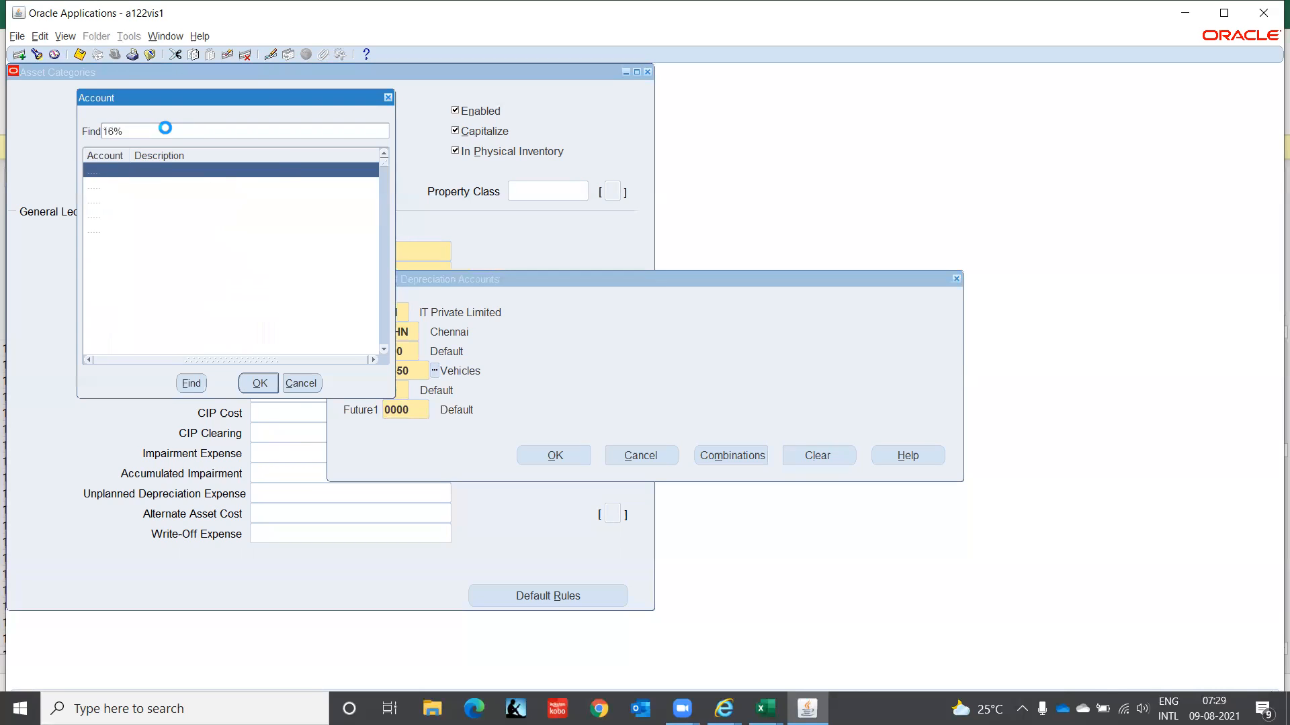
key("Down")
key("Down")
key("Down")
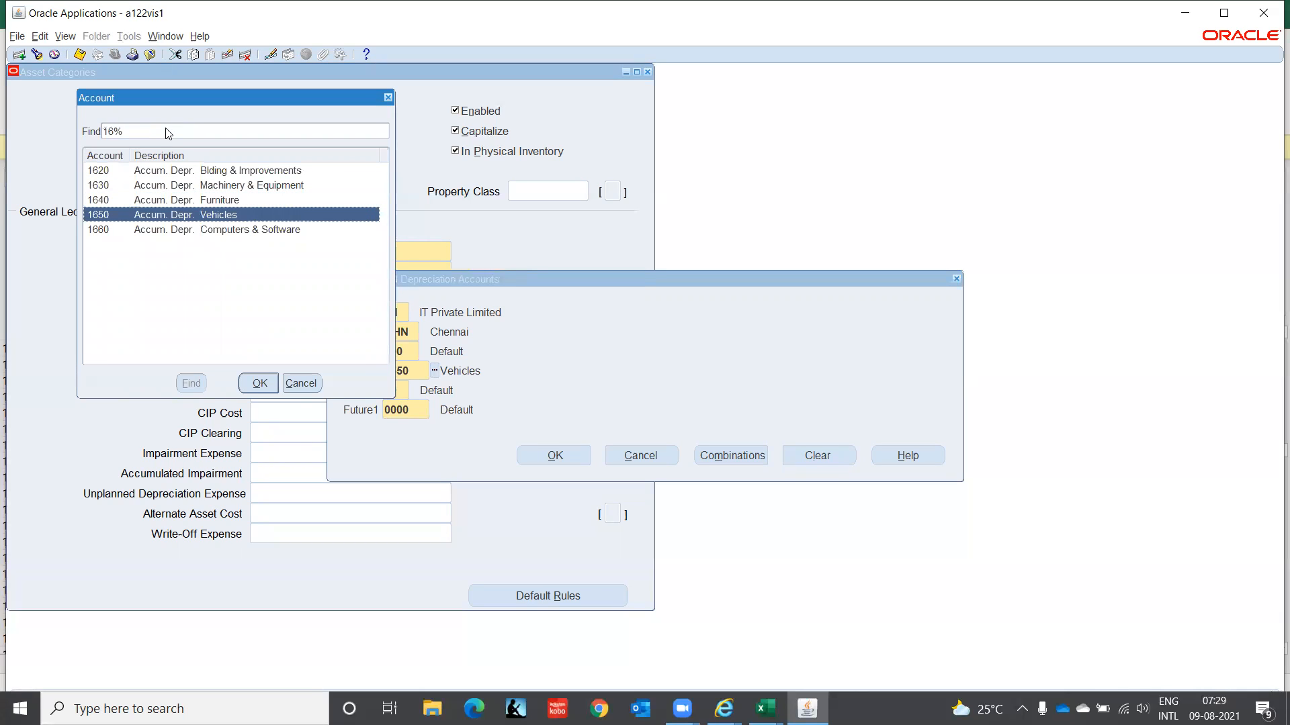
key("Return")
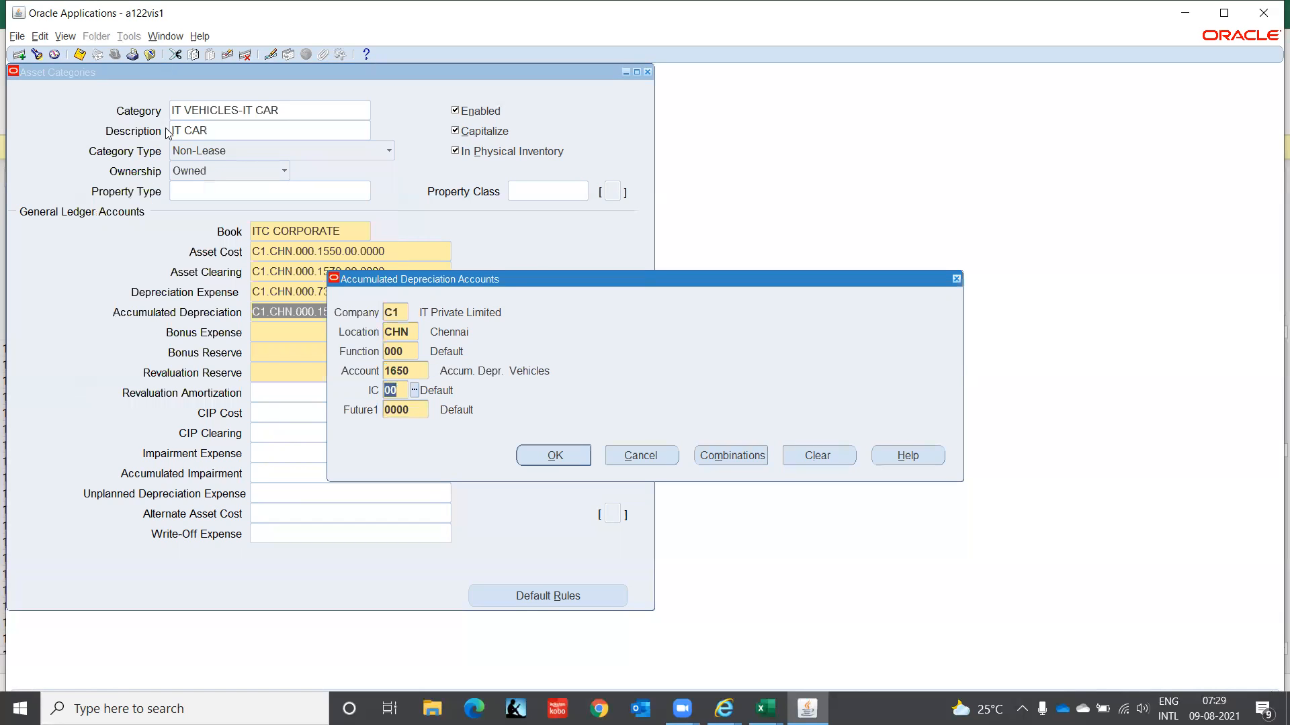
left_click(557, 461)
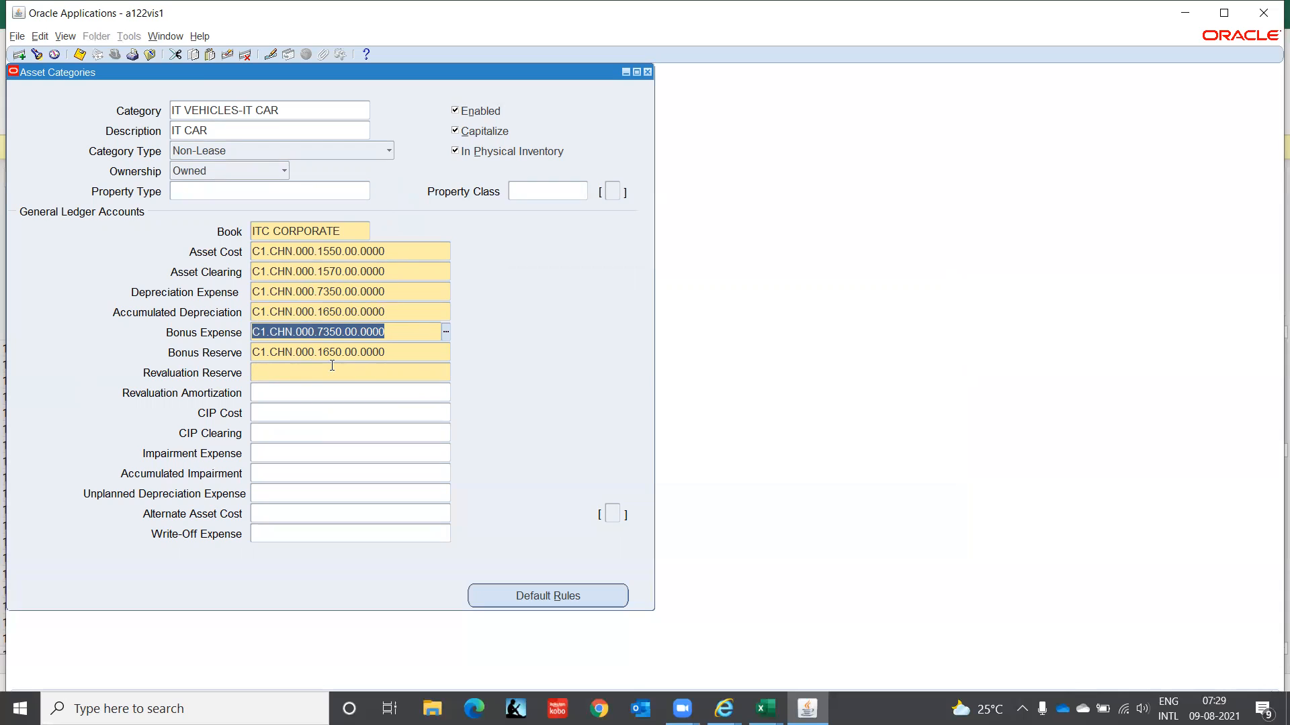
- Fill Revaluation Reserve with C1.CHN.000.1670.00.0000, picking account 1670 Revaluation Reserve through a search for Reva
left_click(295, 370)
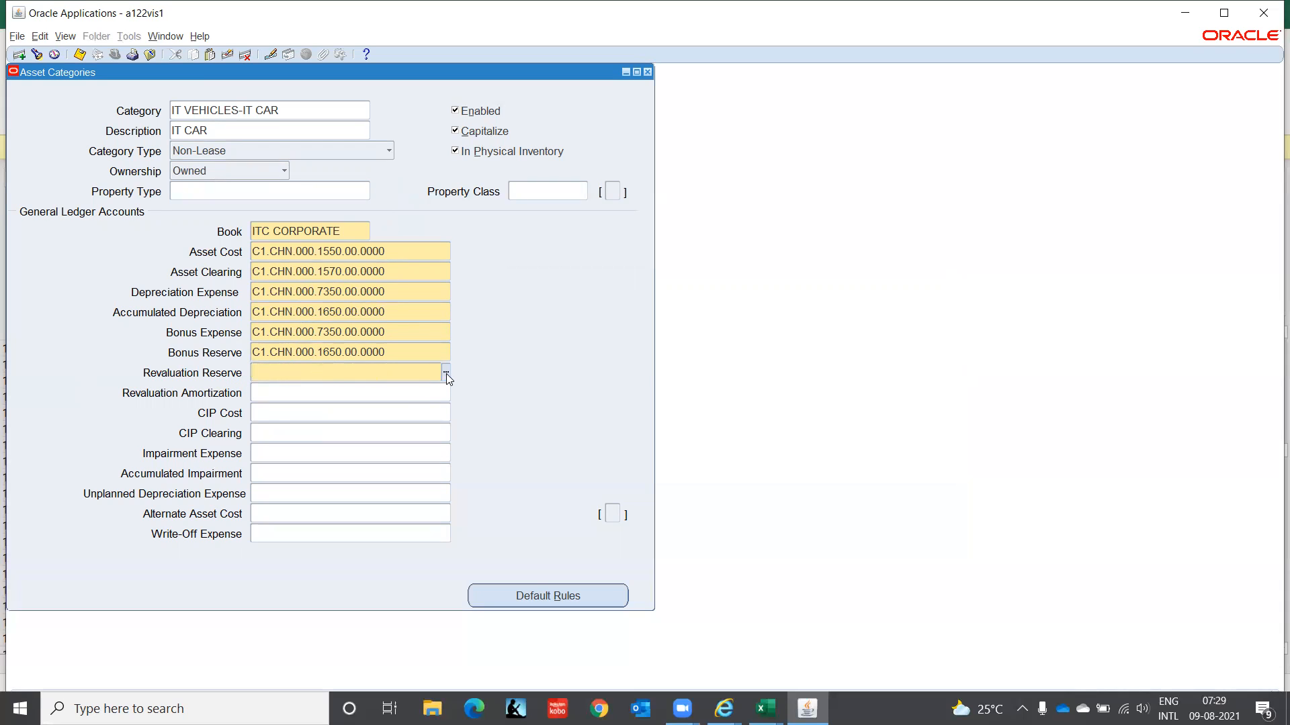
key("ctrl+v")
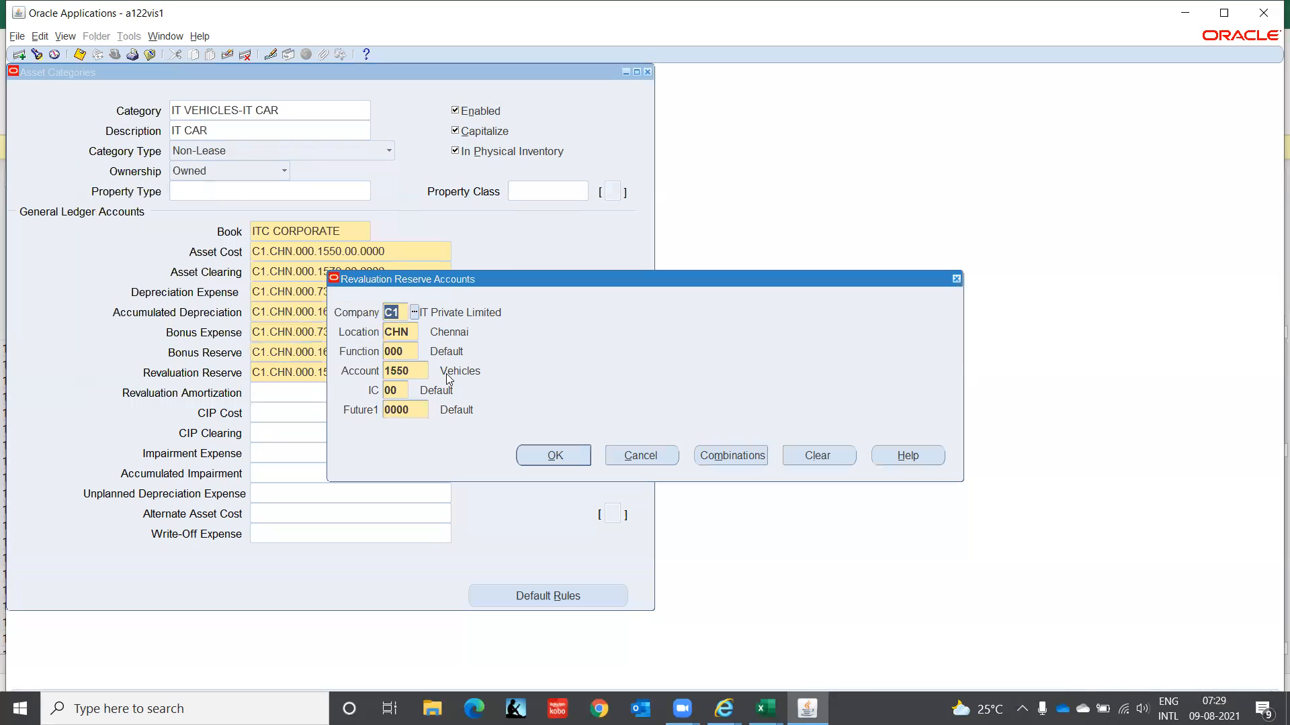
double_click(419, 368)
left_click(434, 370)
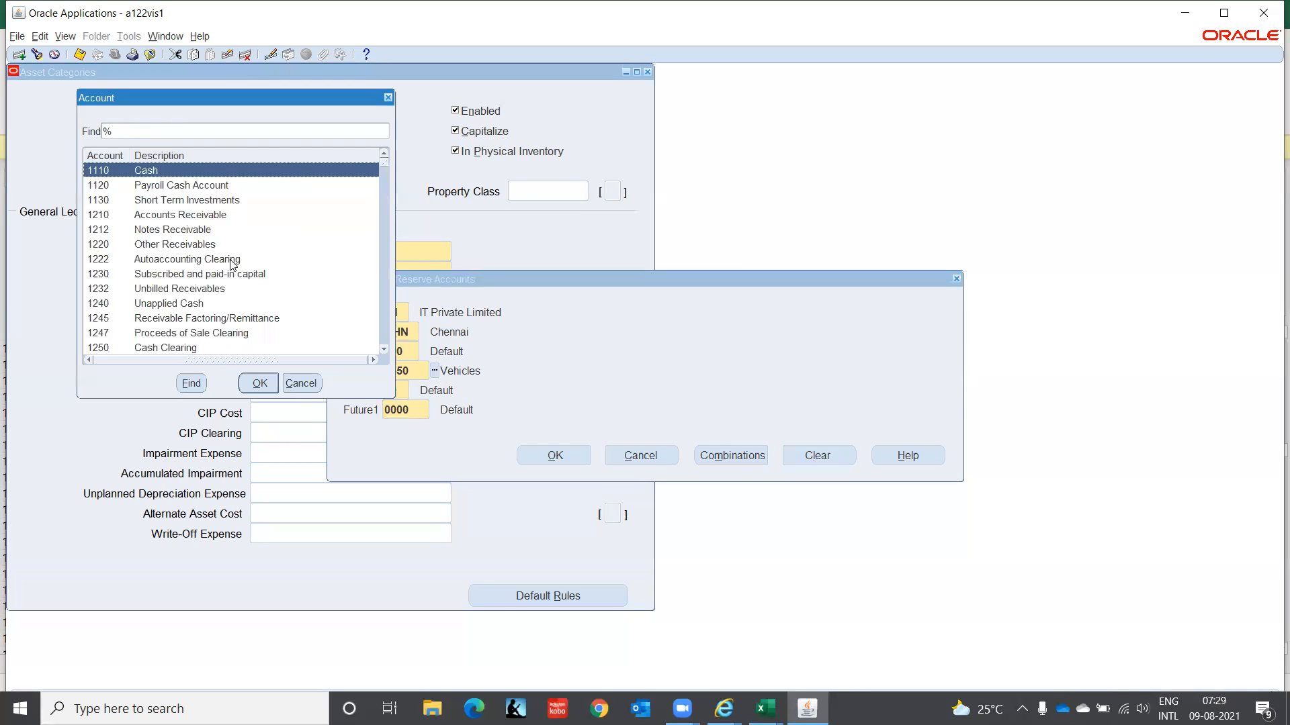
type("Rv")
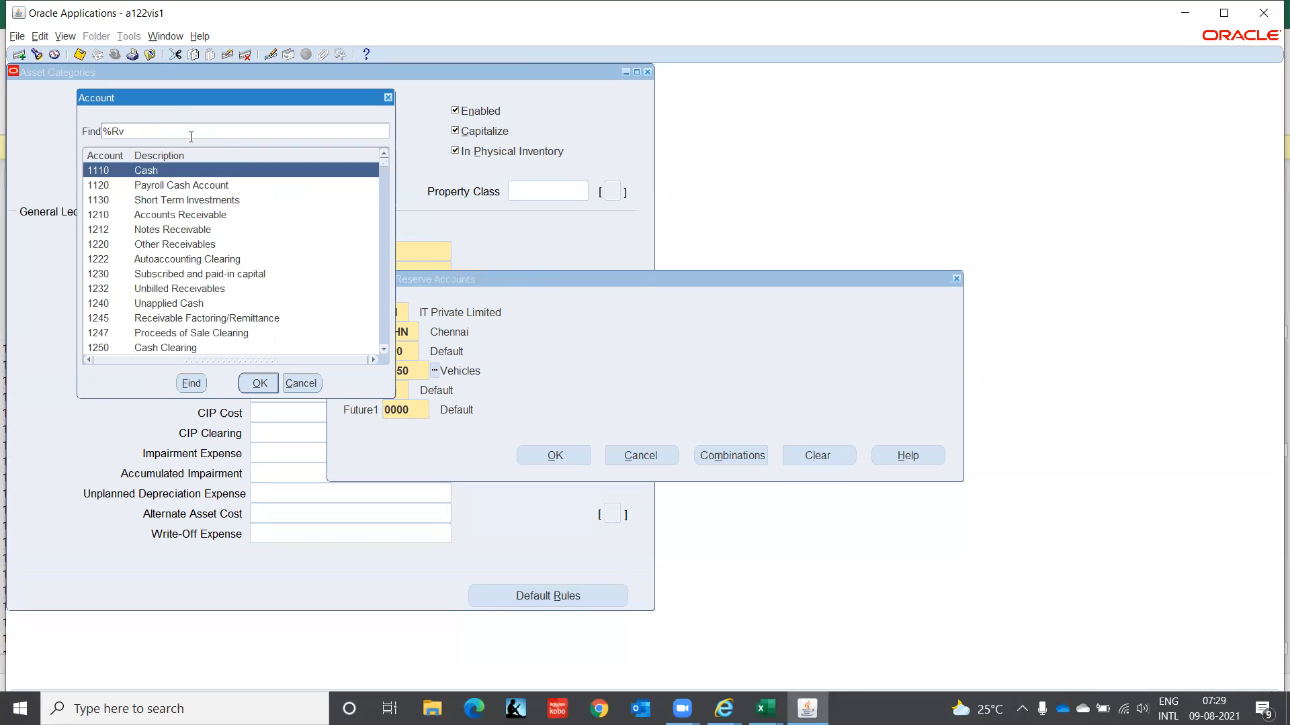
key("BackSpace")
type("eva")
key("Return")
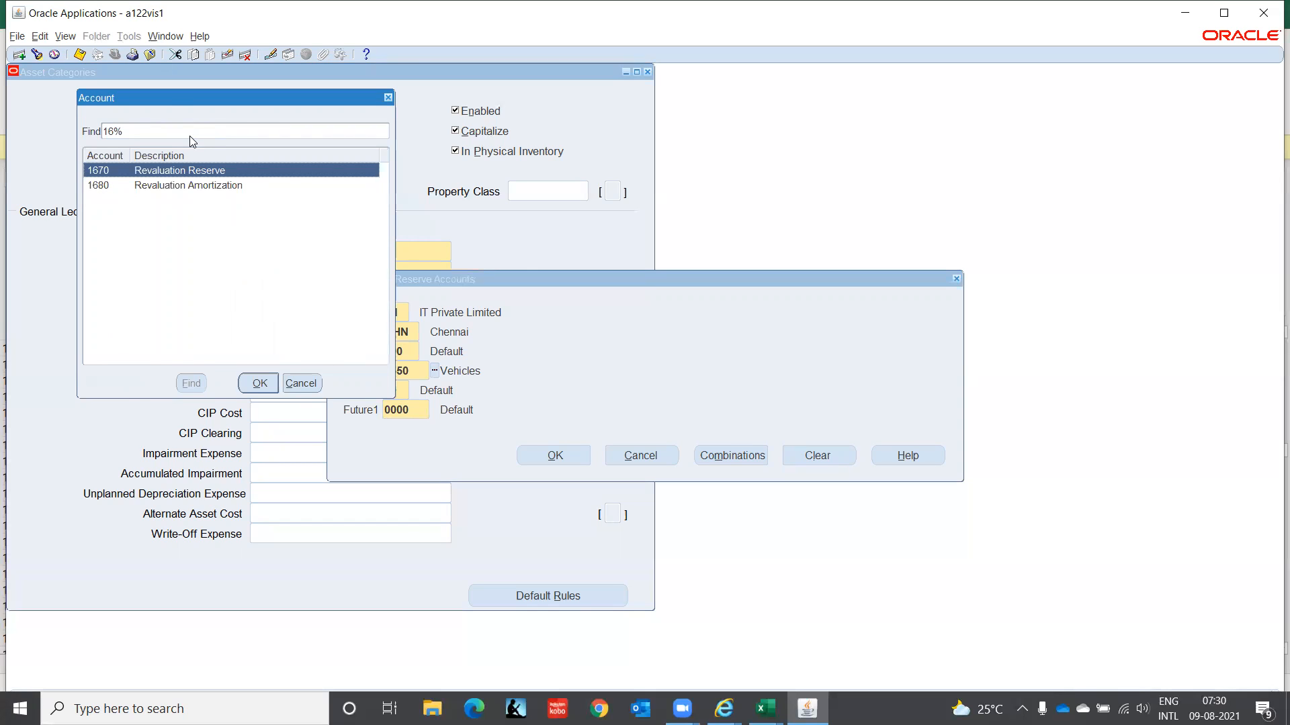
key("Return")
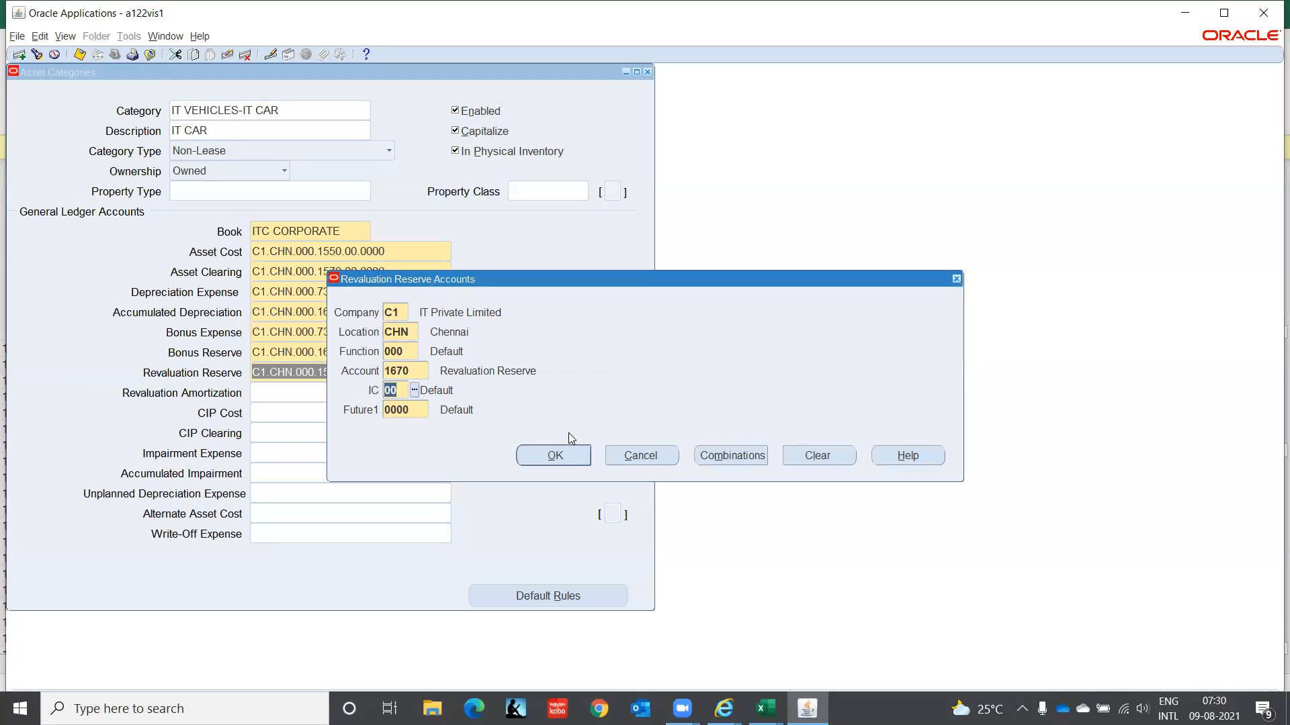
left_click(568, 458)
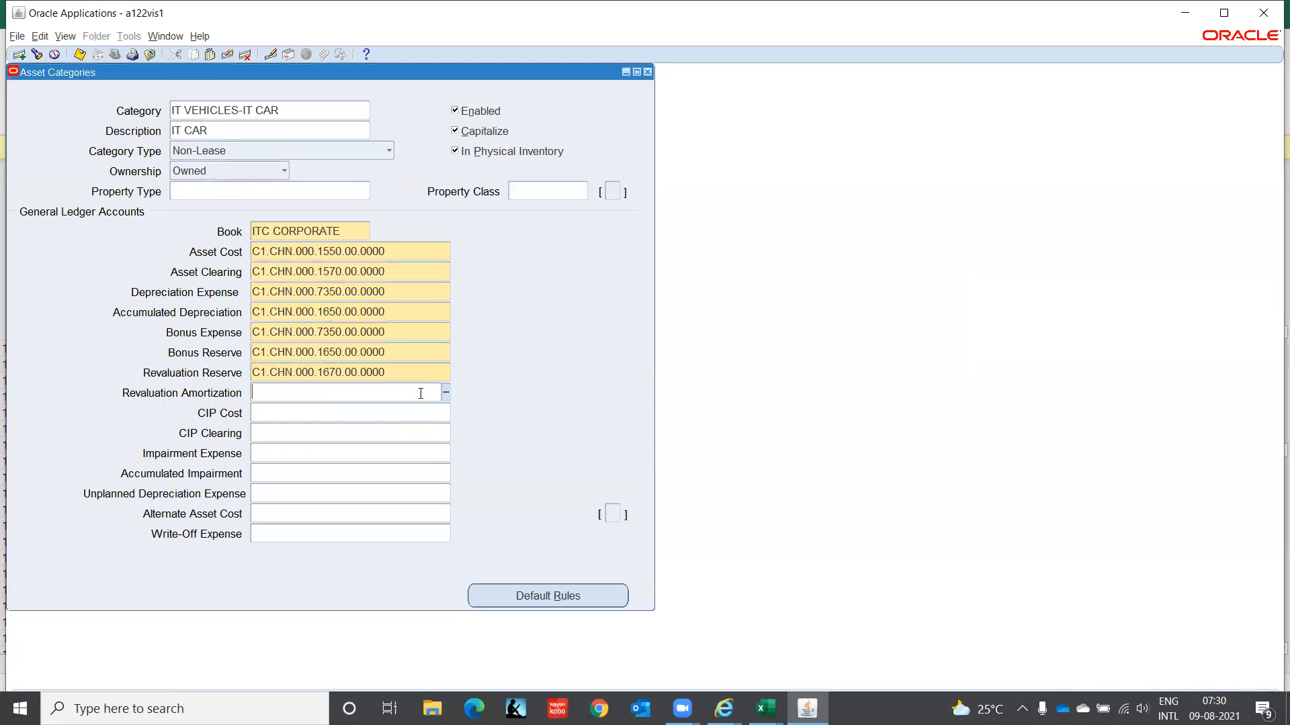
- Enter C1.CHN.000.1550.00.0000 for Revaluation Amortization, change its account segment to 1680 and accept the combination
type("C1.CHN.000.1550.00.0000")
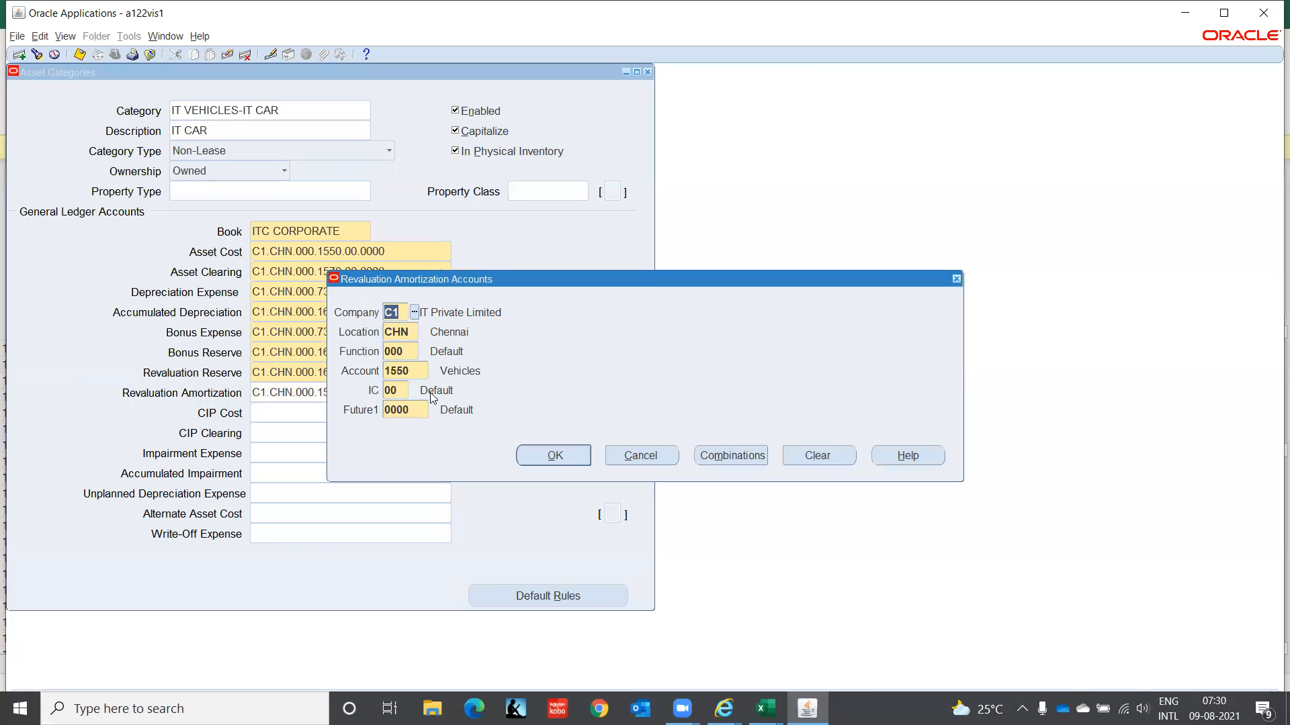
left_click(420, 370)
type("1680")
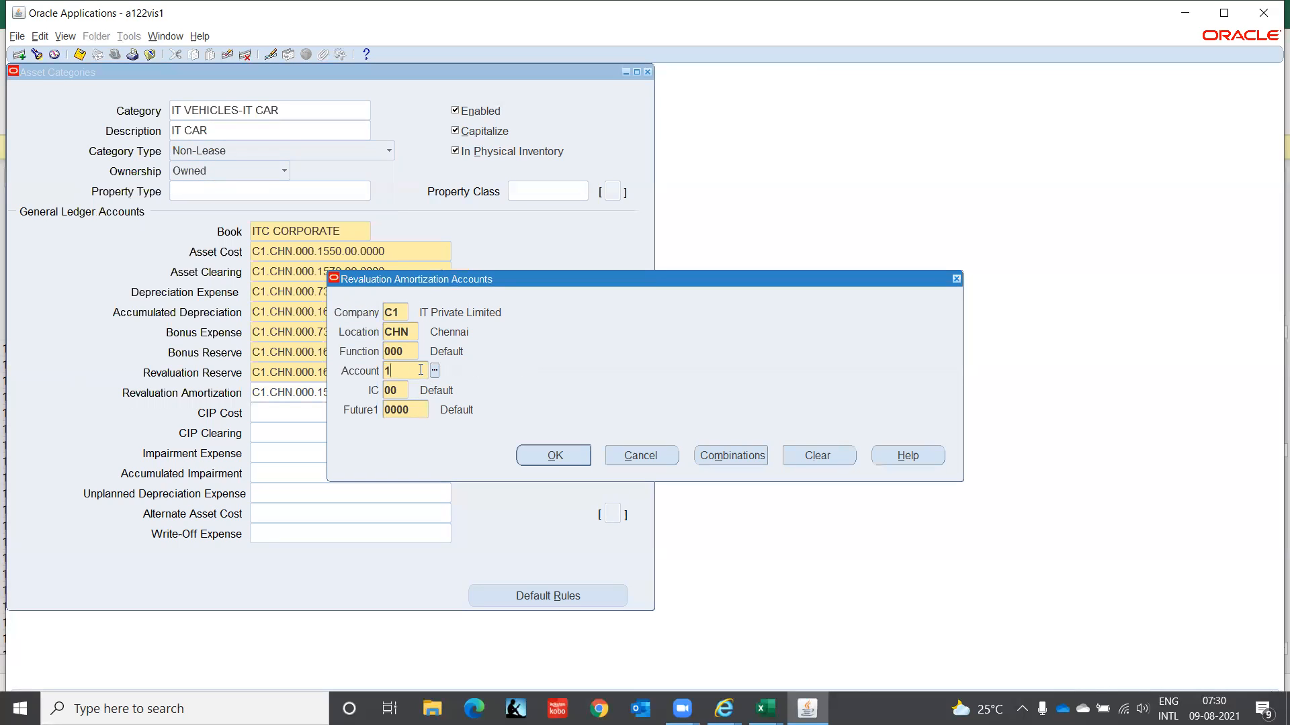
key("Tab")
key("Return")
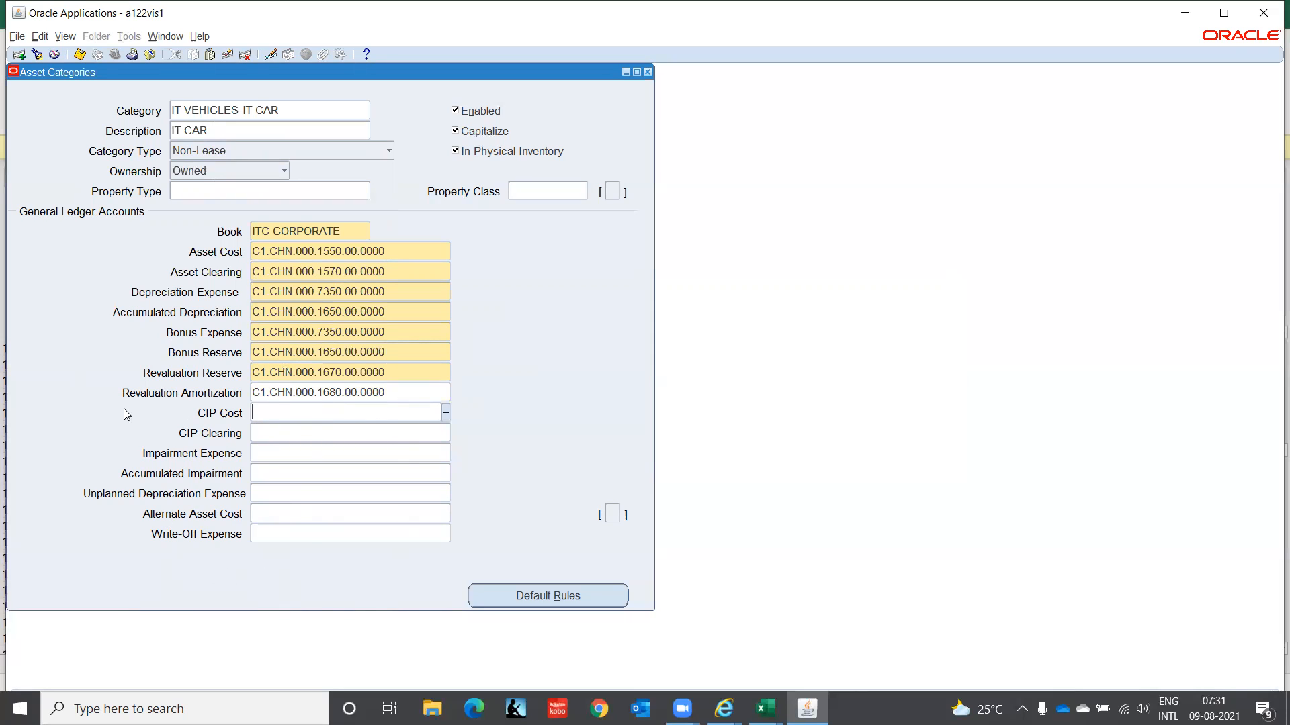
- Dismiss the error about missing depreciation rules and open the default depreciation rules for IT VEHICLES-IT CAR in the ITC CORPORATE book
left_click(308, 540)
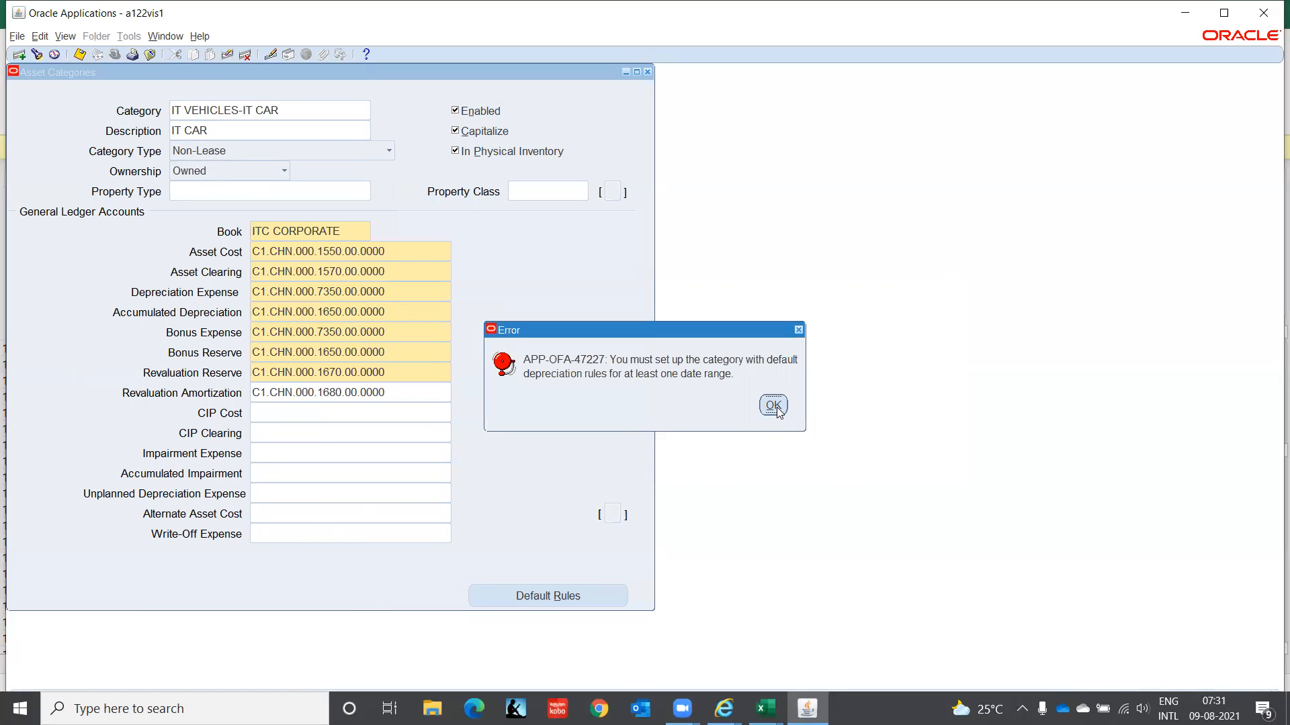
left_click(773, 405)
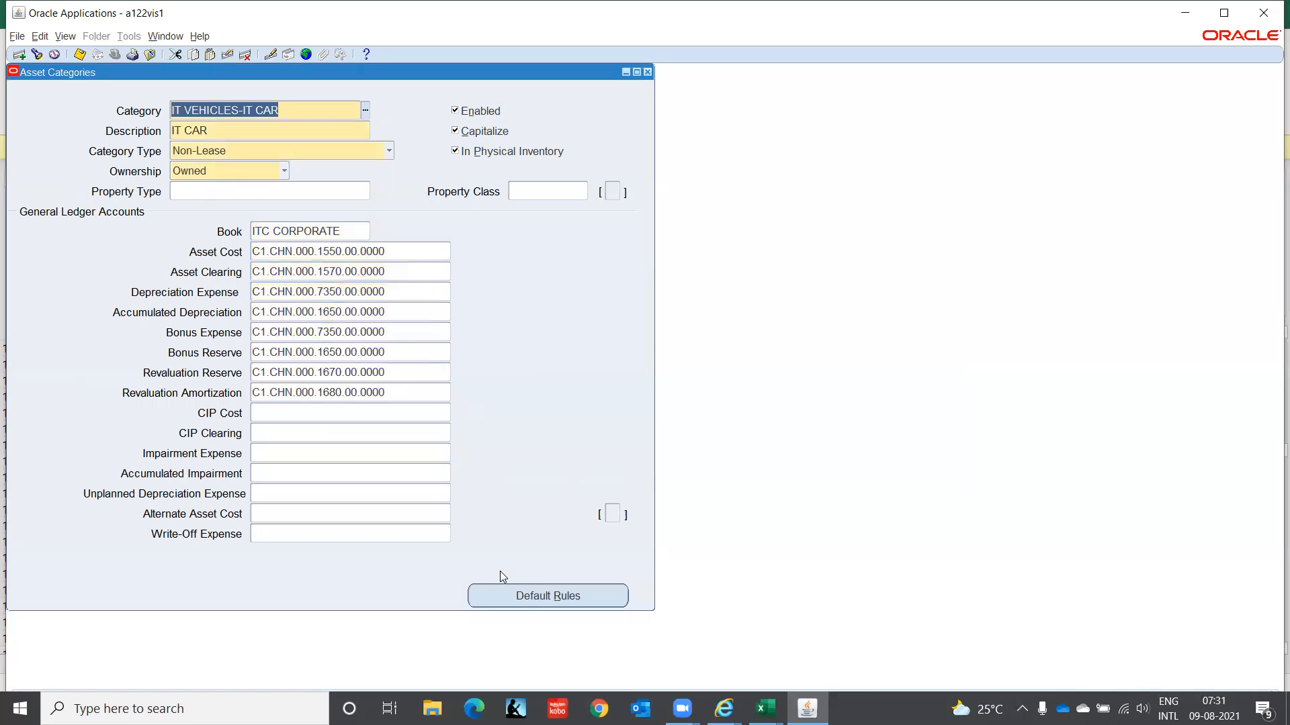
left_click(548, 597)
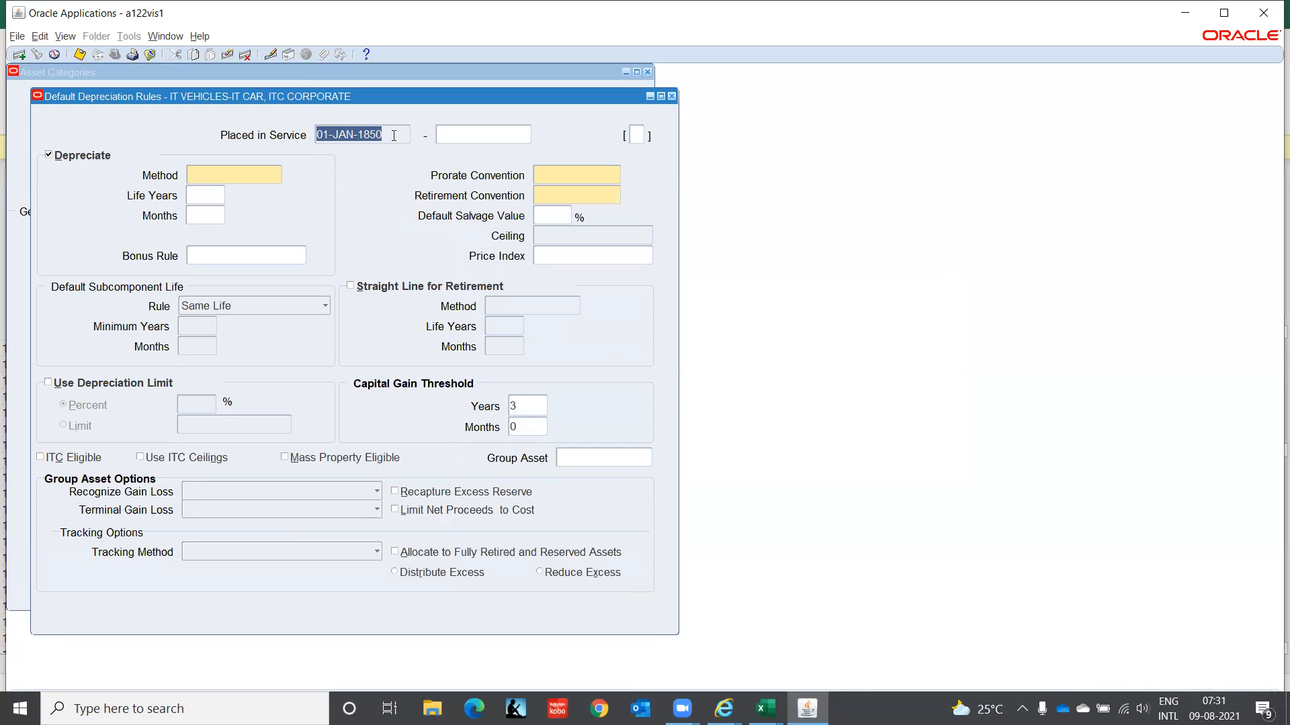
left_click(640, 133)
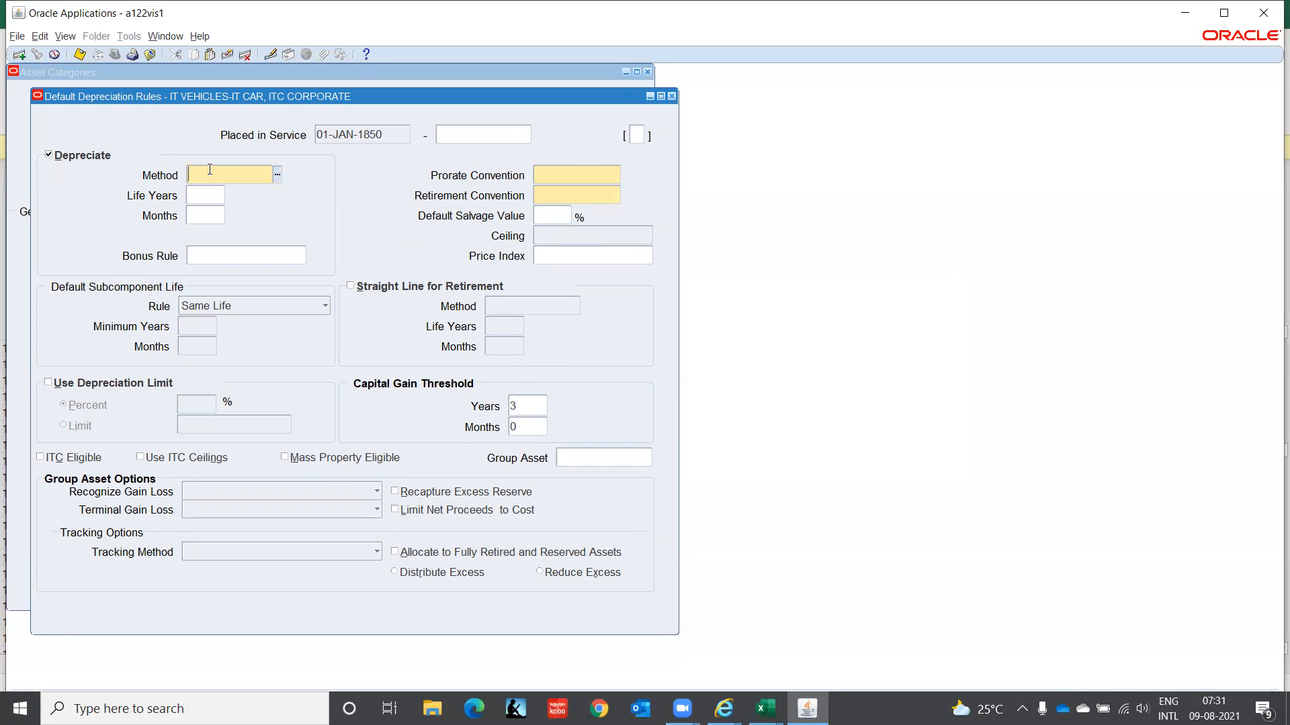
- Browse the list of depreciation methods and set the category's default method to FLAT RATE 3
left_click(278, 174)
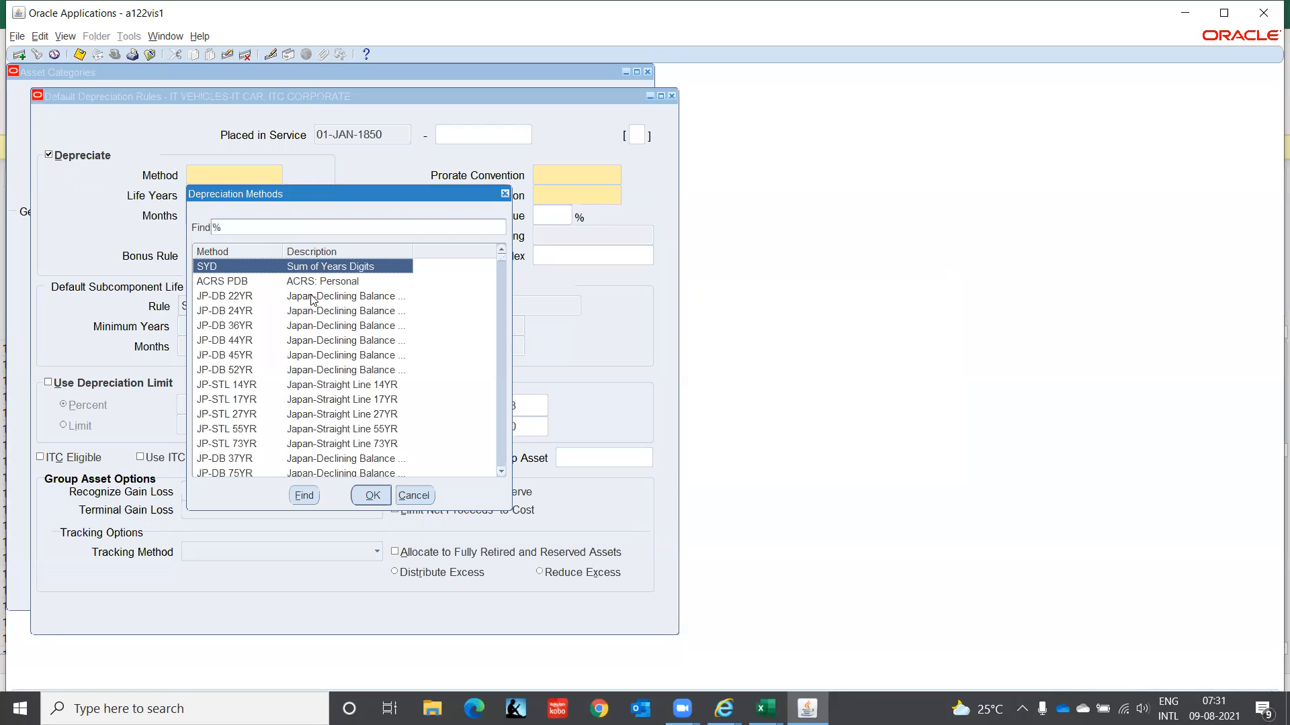
left_click(313, 297)
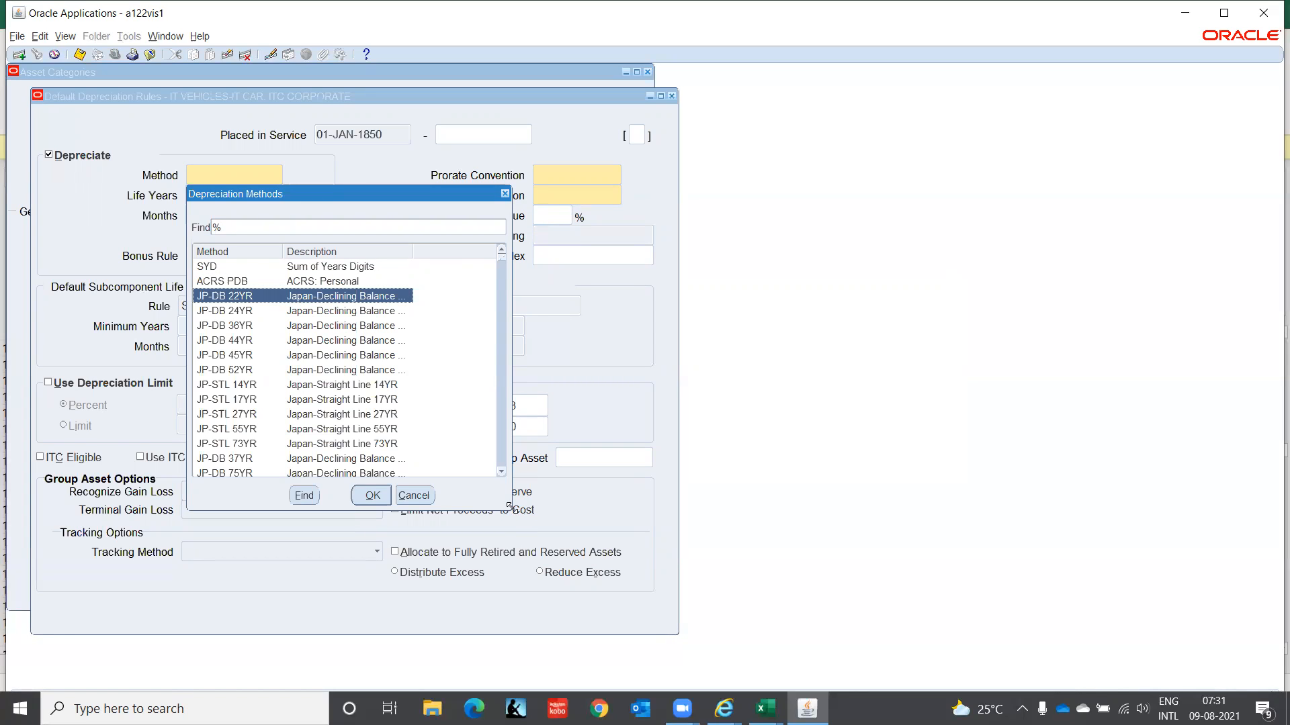
left_click_drag(511, 510, 835, 629)
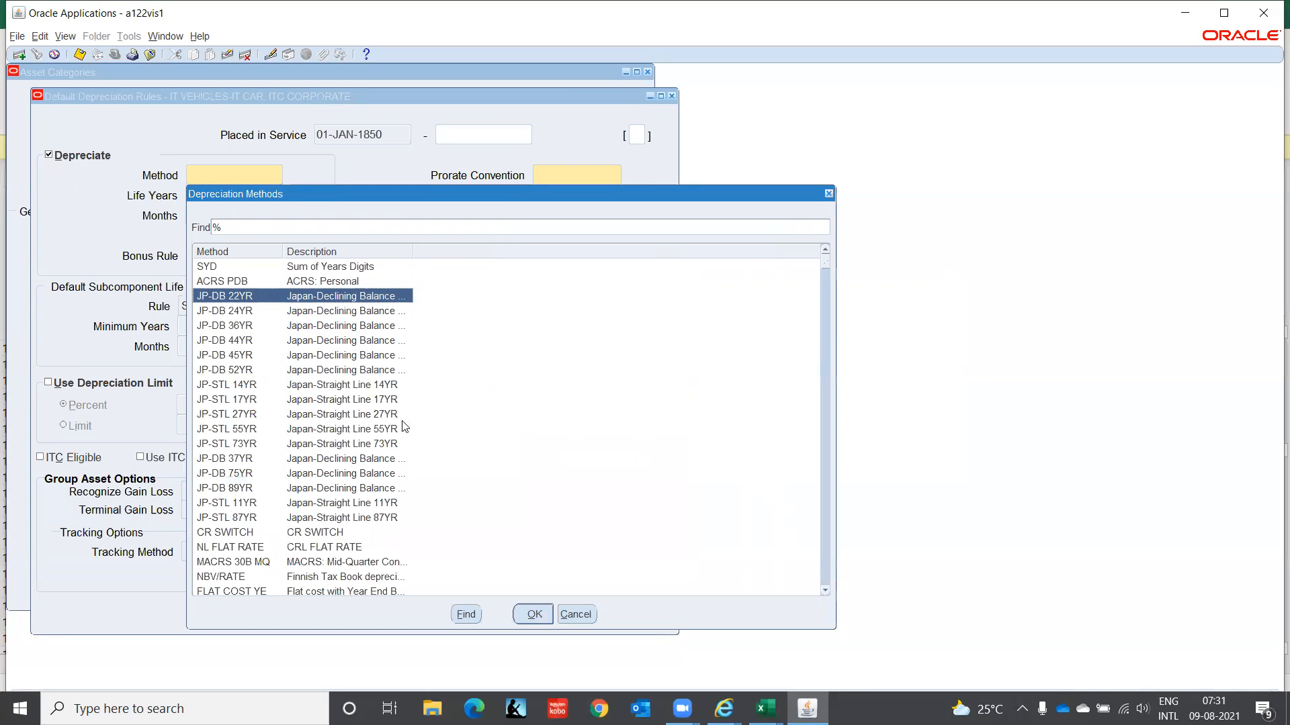
left_click(343, 445)
key("Down")
key("Down")
key("Down")
key("Down")
key("Down")
key("Down")
key("Down")
key("Down")
key("Down")
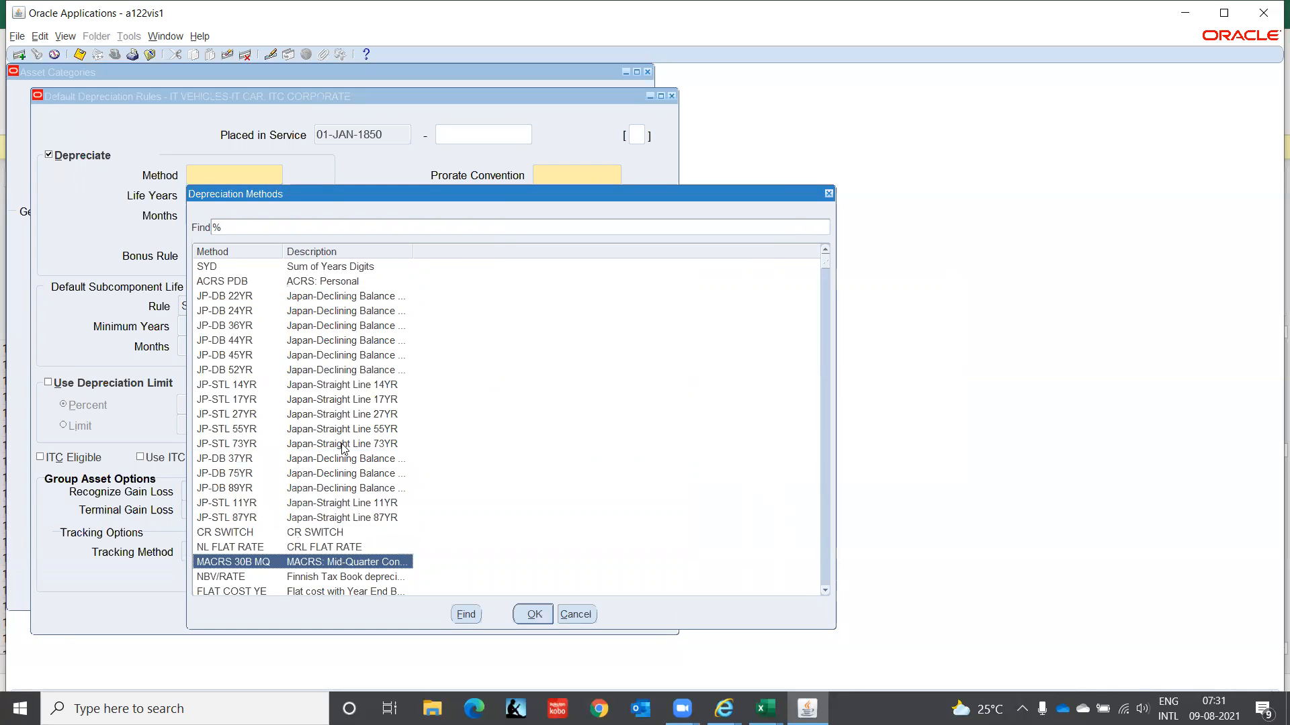
key("Down")
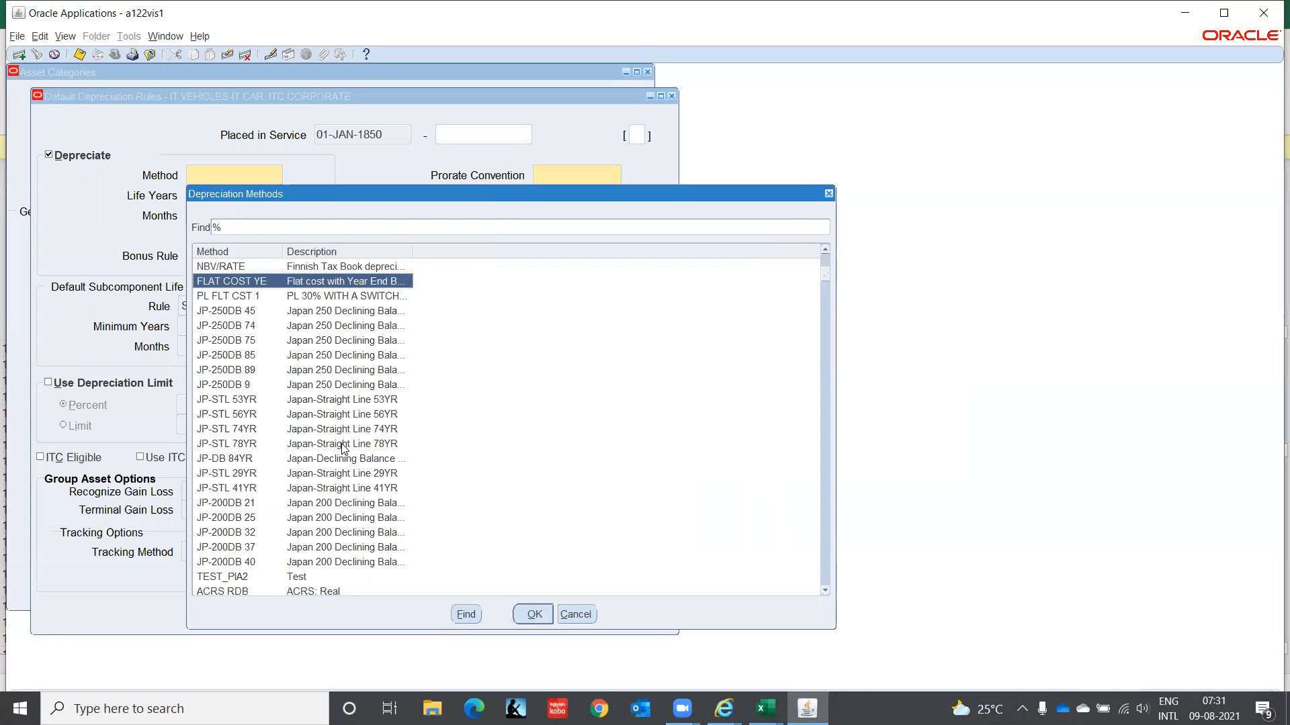
key("Down")
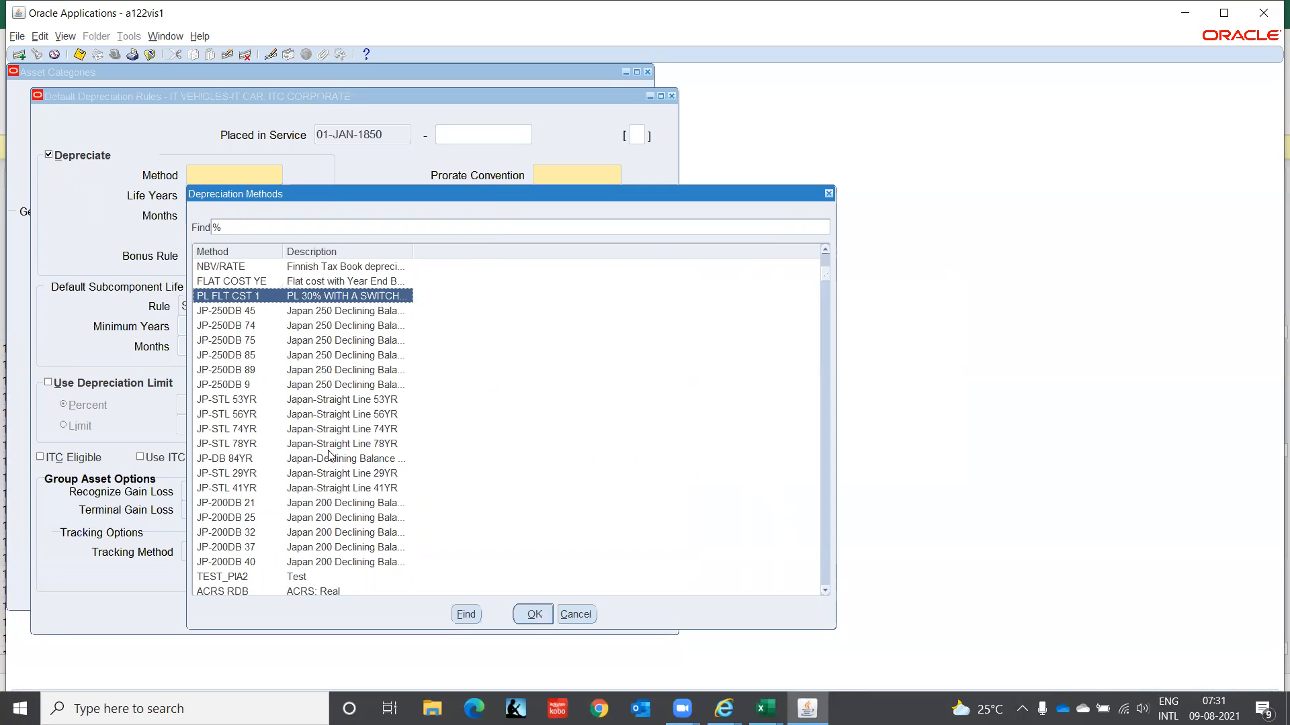
key("Down")
key("Down")
key("Down")
key("Down")
key("Down")
key("Down")
key("Down")
key("Down")
key("Down")
key("Down")
key("Down")
key("Down")
key("Down")
key("Down")
key("Down")
key("Down")
key("Down")
key("Down")
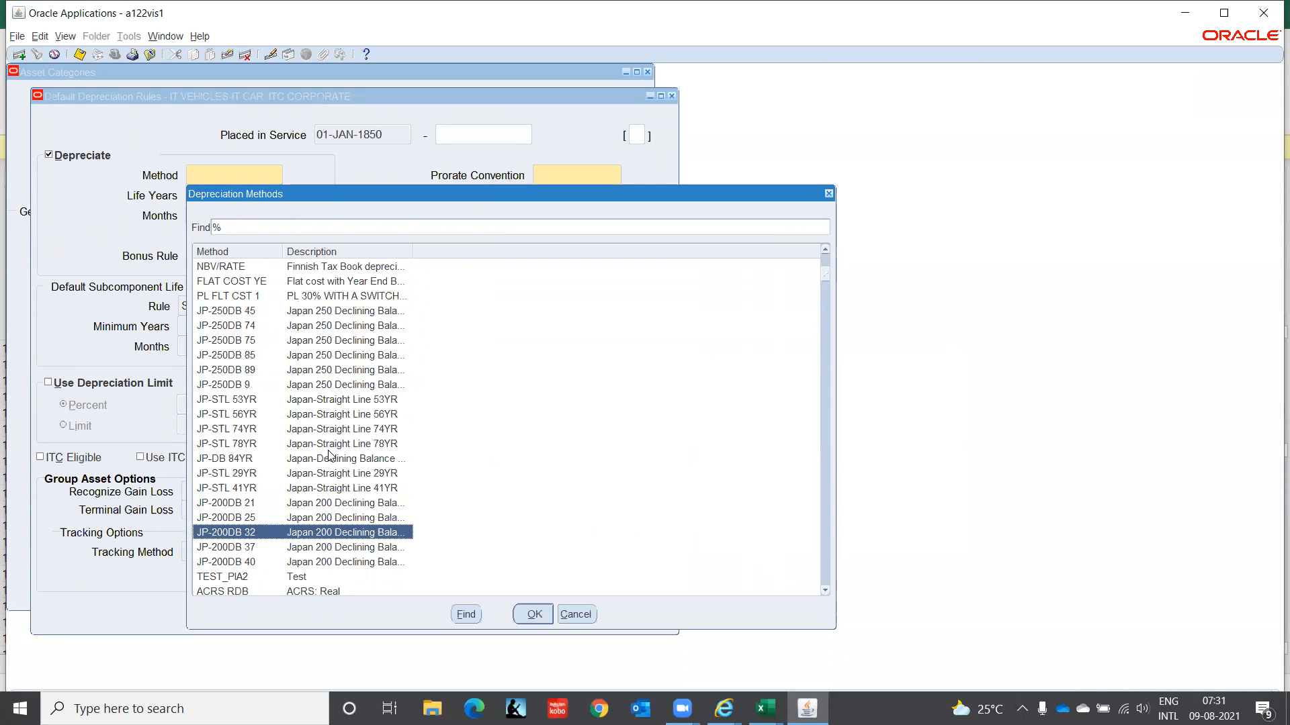
key("Down")
key("Down")
key("Down")
key("Down")
key("Down")
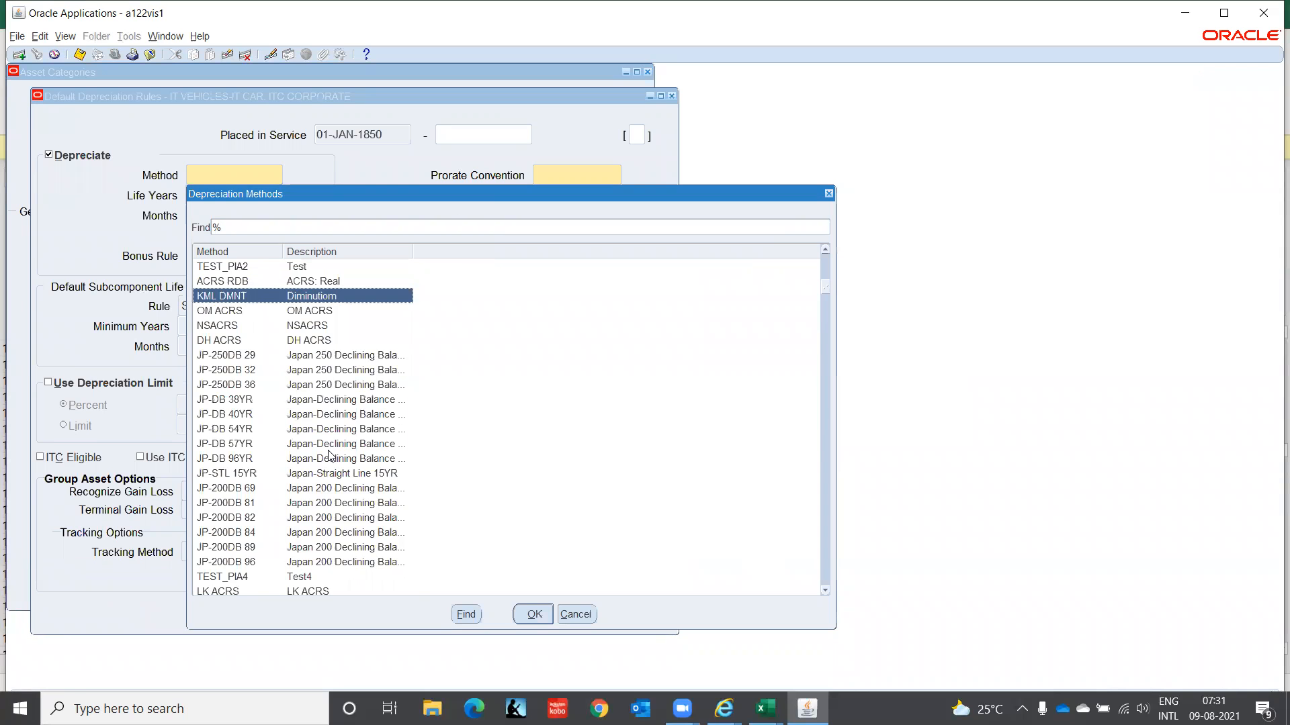
key("Down")
key("Down")
key("Down")
key("Down")
key("Down")
key("Down")
key("Down")
key("Down")
key("Down")
key("Down")
key("Down")
key("Down")
key("Down")
key("Down")
key("Down")
key("Down")
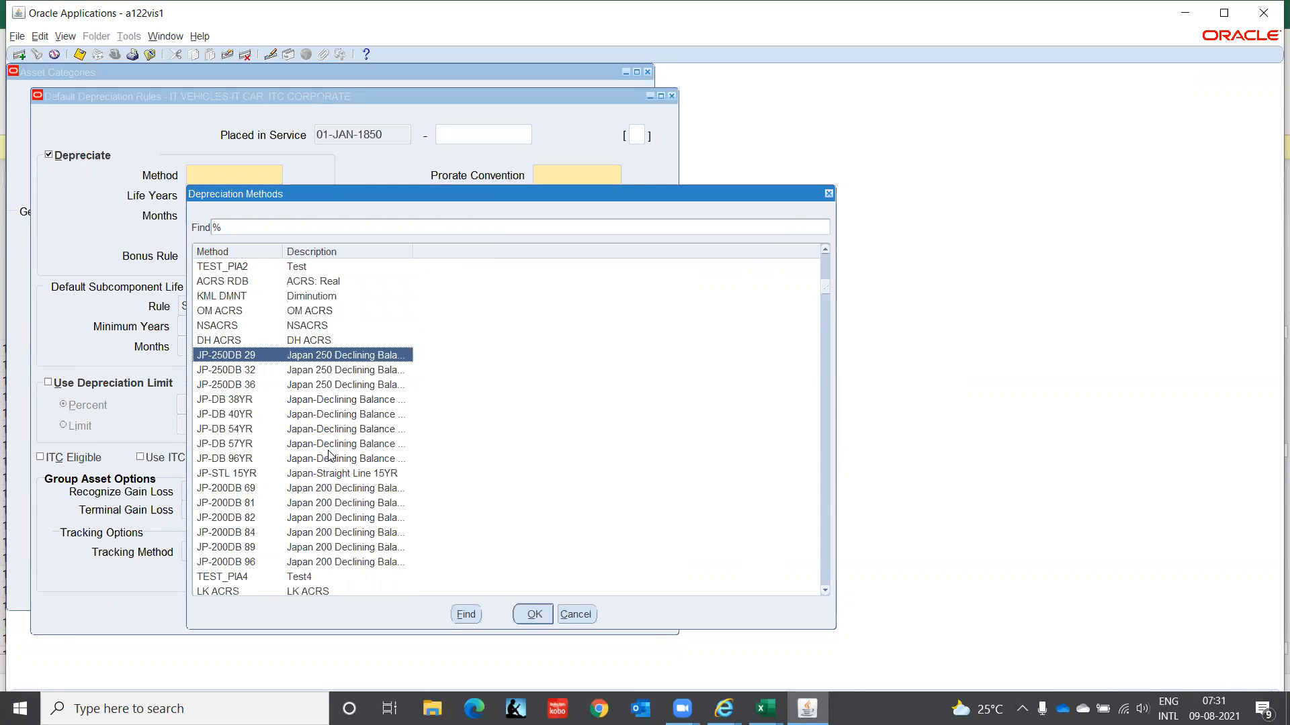
key("Down")
key("Down")
key("Down")
key("Down")
key("Down")
key("Down")
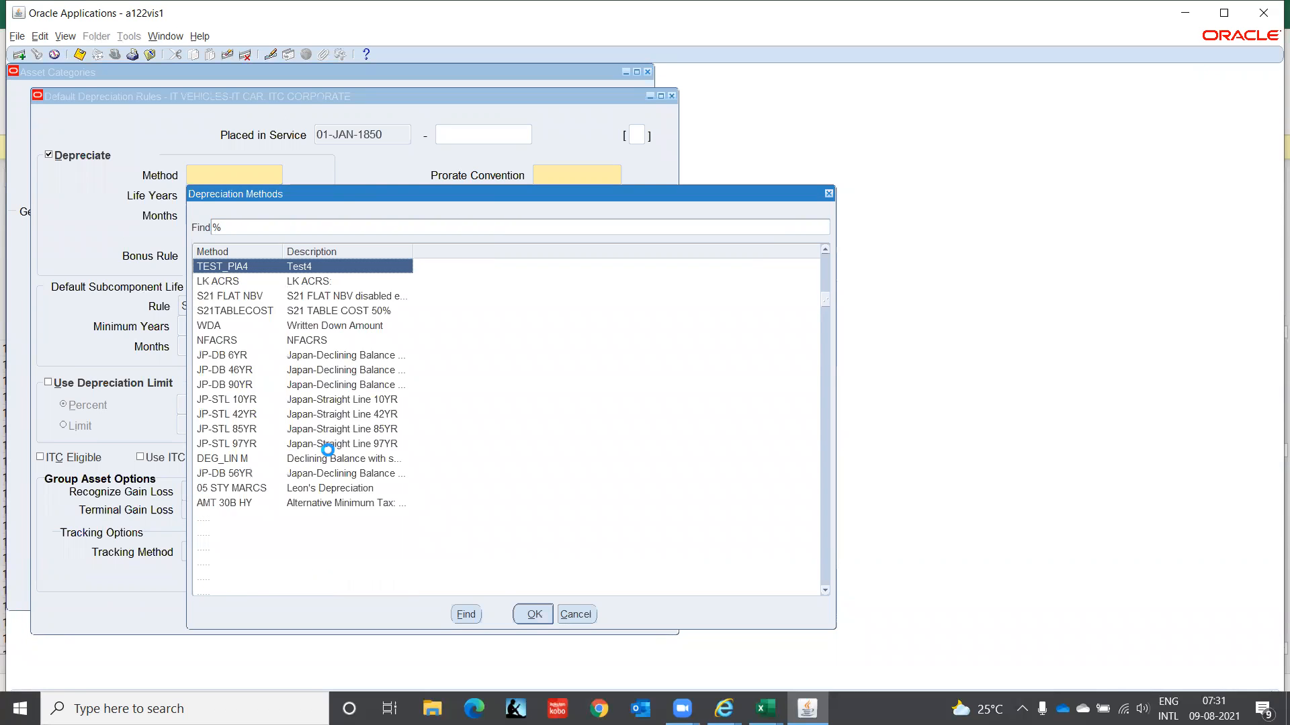
key("Down")
key("Down")
key("Down")
key("Down")
key("Down")
key("Down")
key("Down")
key("Down")
key("Down")
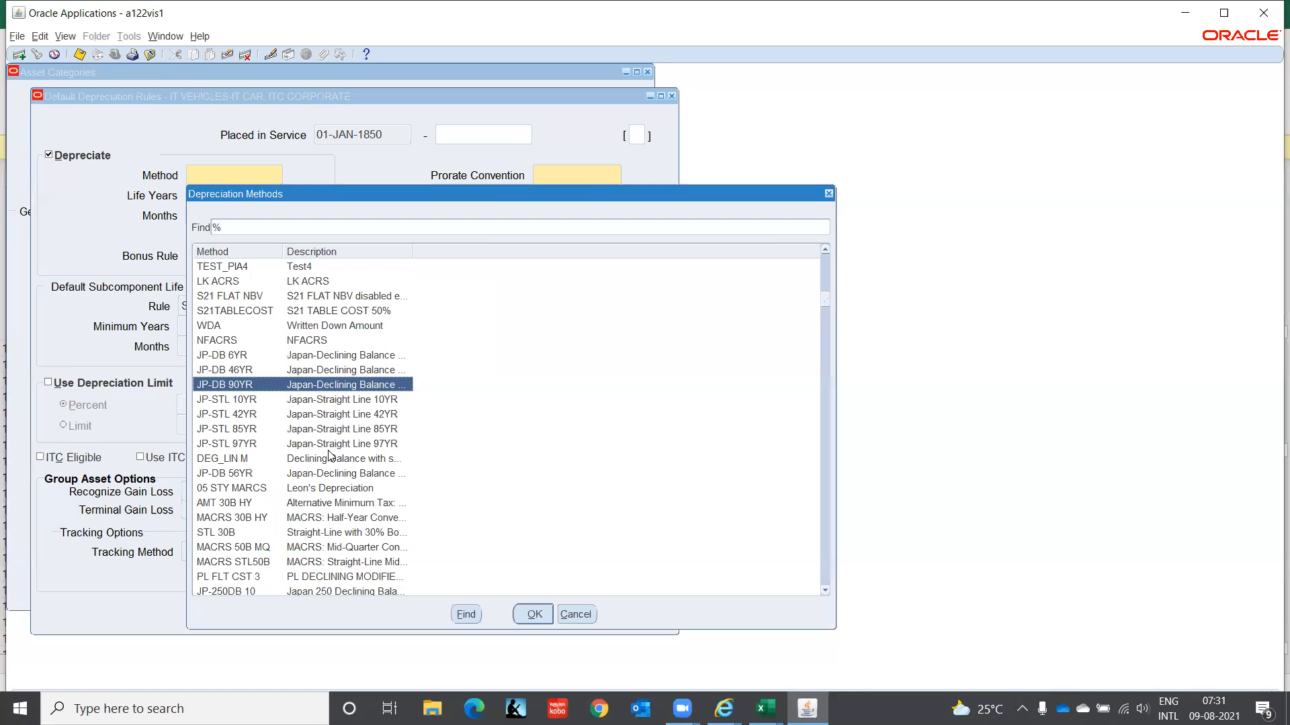
key("Down")
key("Down")
key("Down")
key("Down")
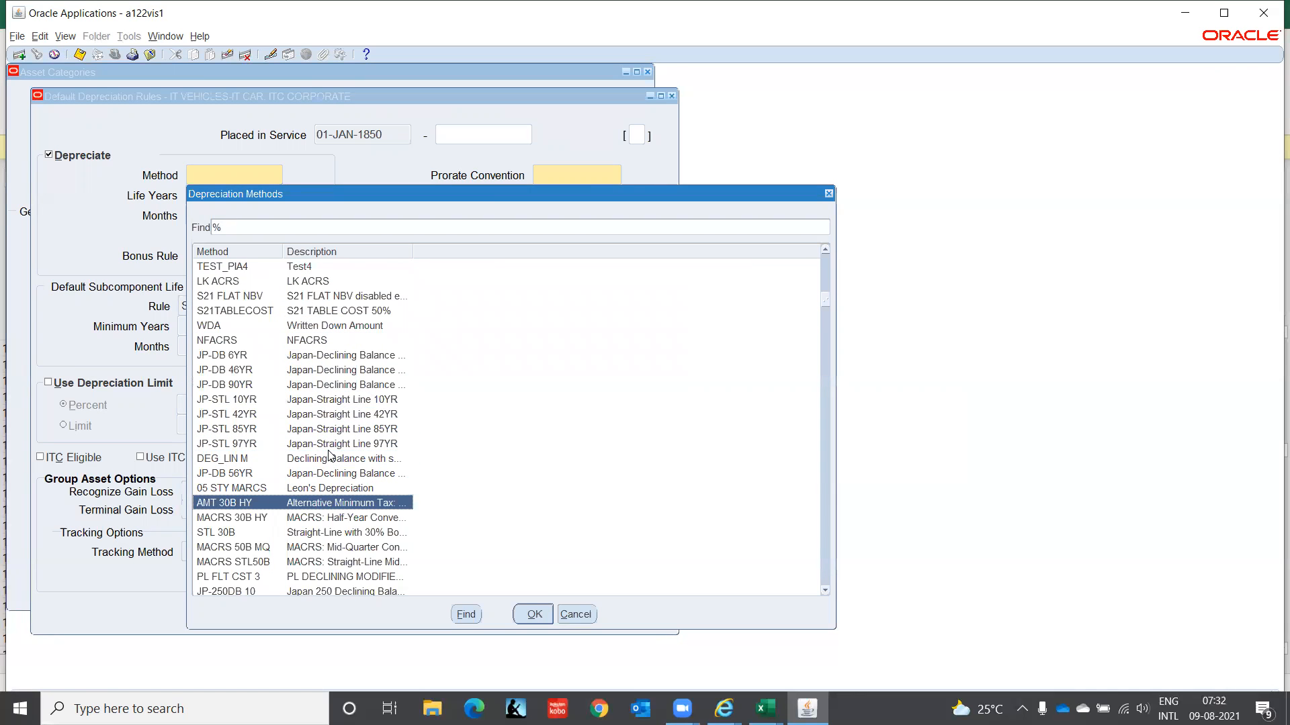
key("Down")
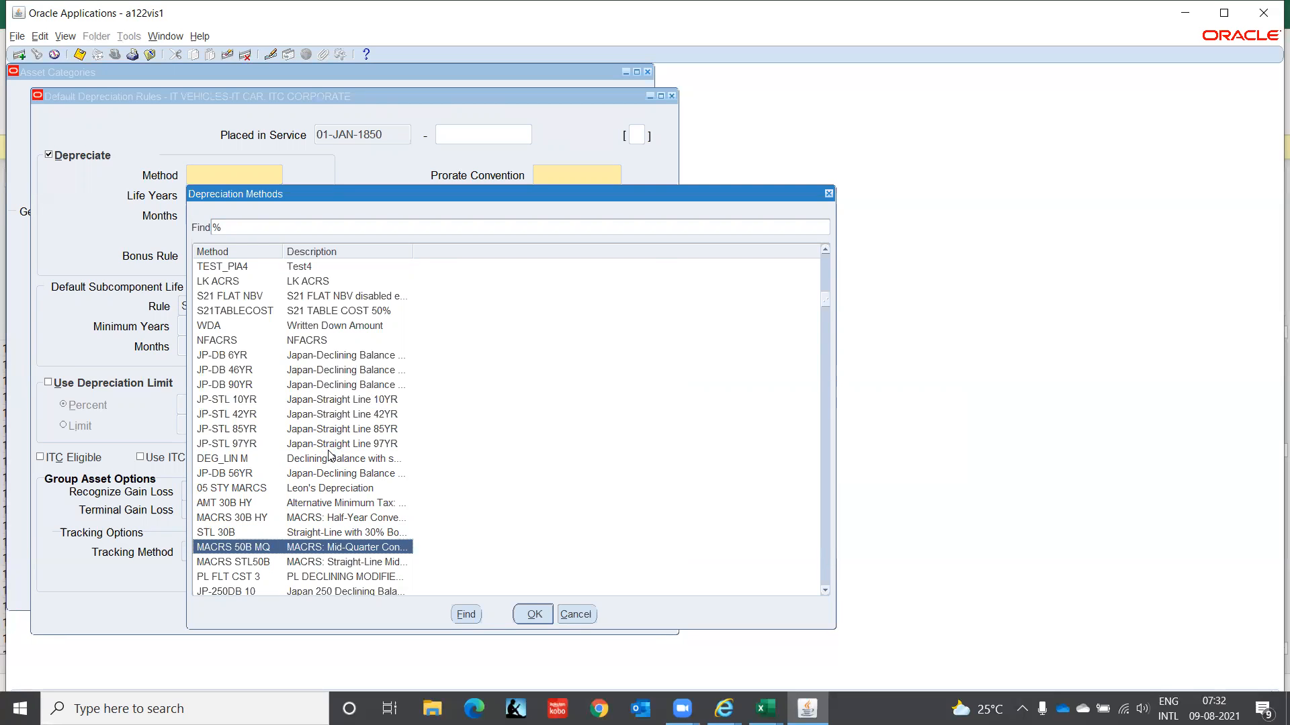
key("Down")
key("Down")
key("Down")
key("Down")
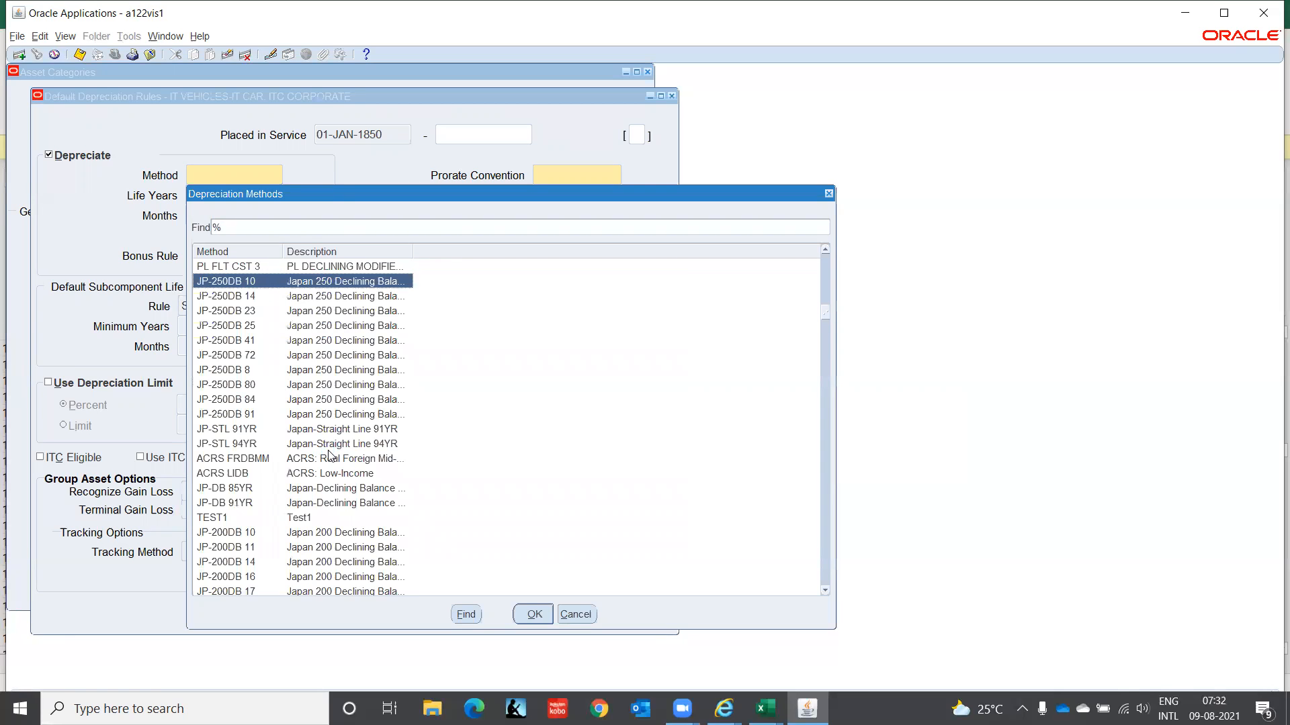
key("Down")
key("Down")
key("Down")
key("Down")
key("Down")
key("Down")
key("Down")
key("Down")
key("Down")
key("Down")
key("Down")
key("Down")
key("Down")
key("Down")
key("Down")
key("Down")
key("Down")
key("Down")
key("Down")
key("Down")
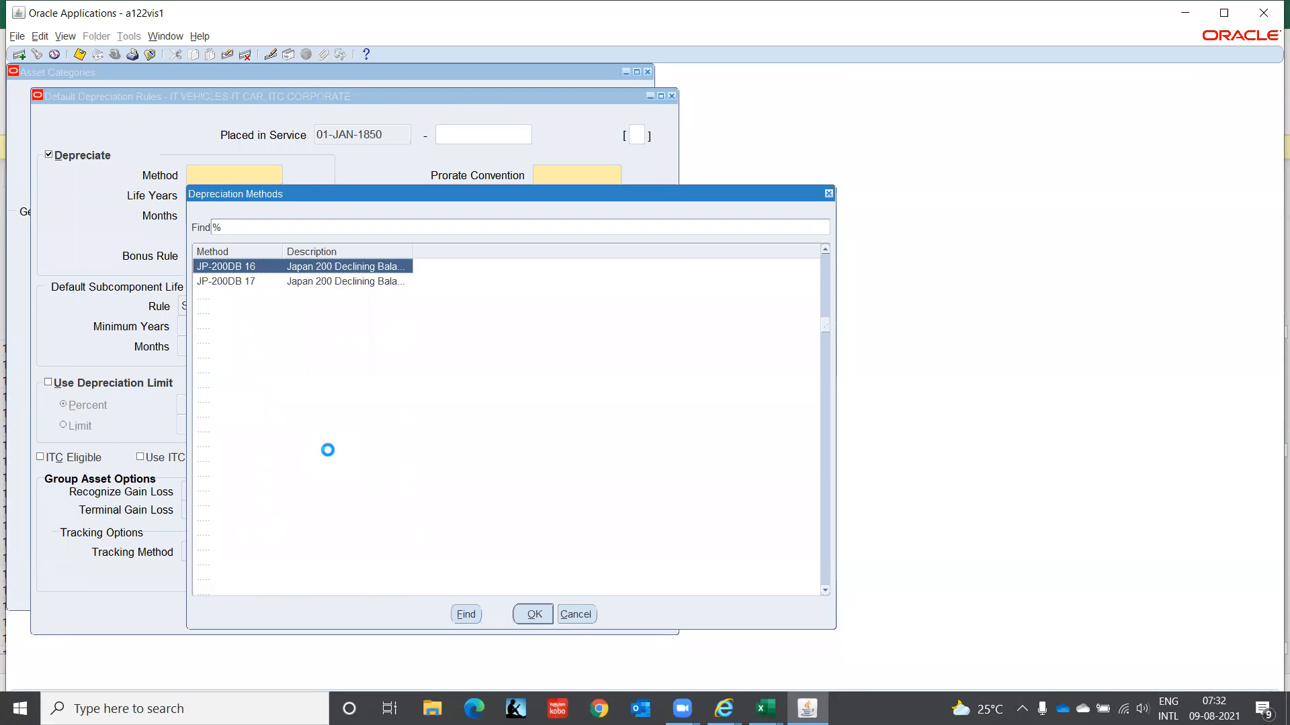
key("Down")
key("Down")
key("Down")
key("Down")
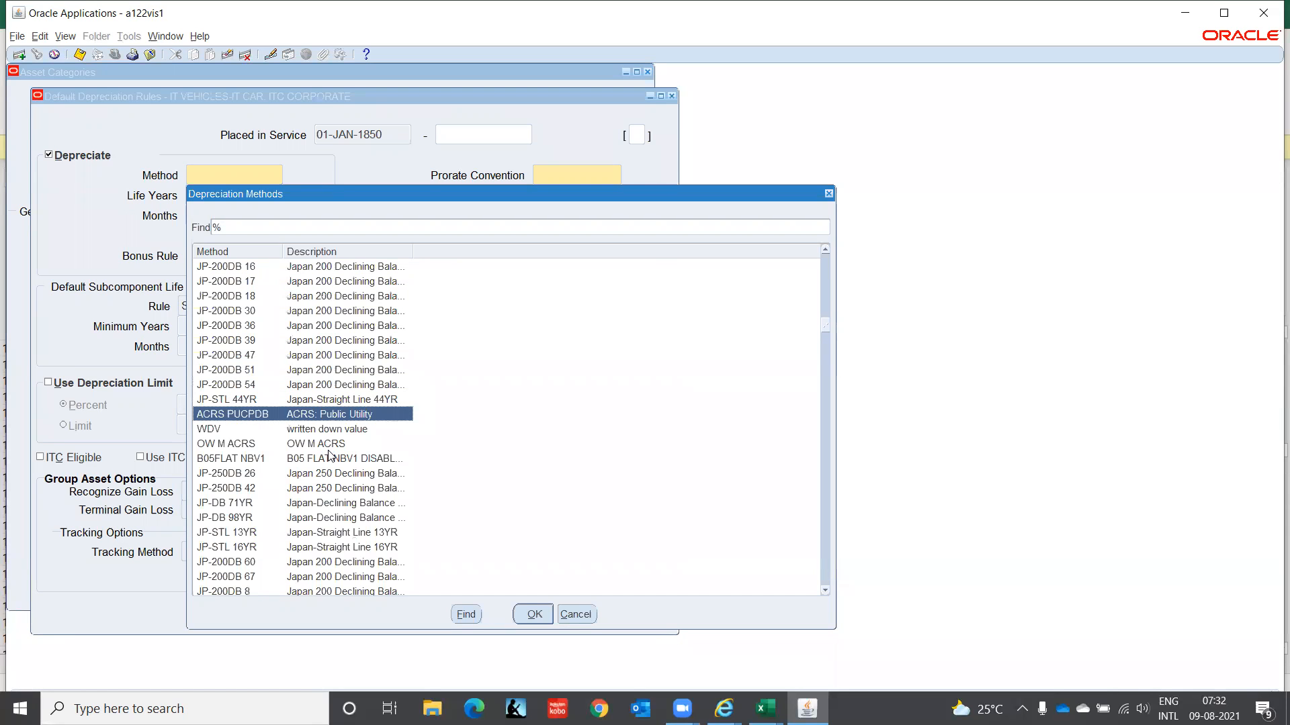
key("Down")
key("Down")
key("Down")
key("Down")
key("Down")
key("Down")
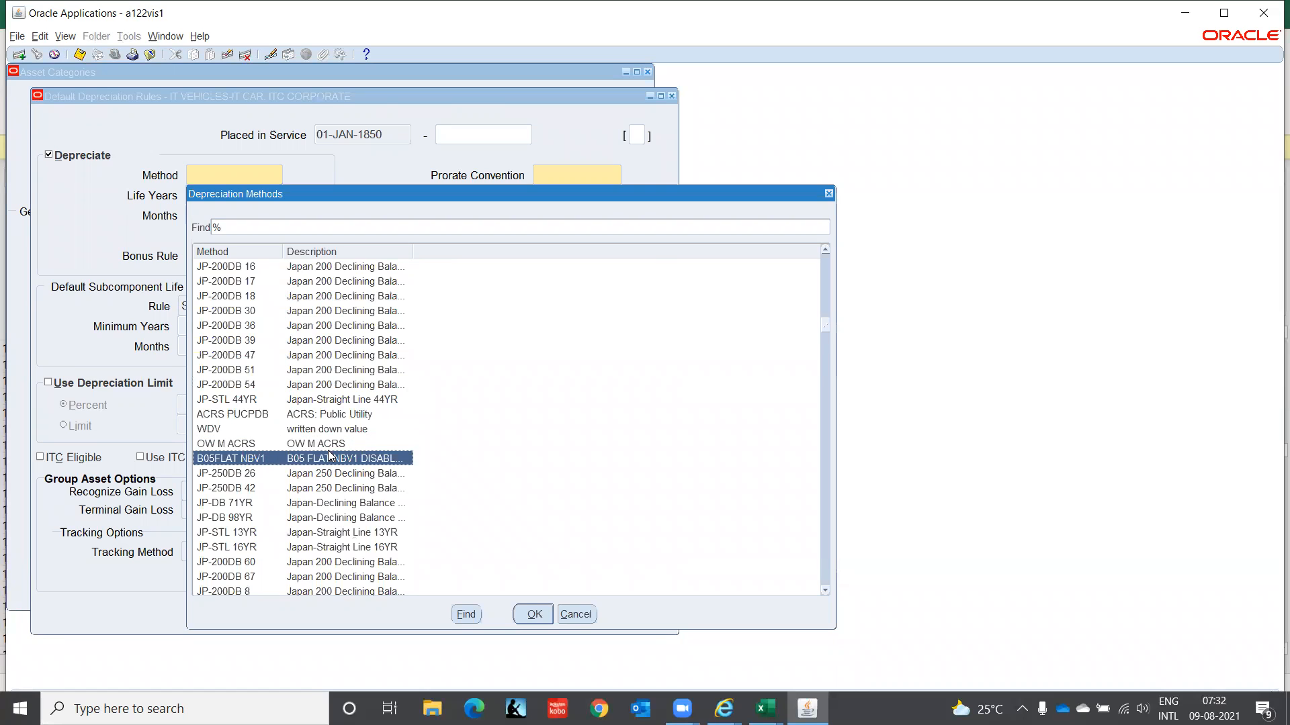
key("Down")
key("Down")
key("Down")
key("Down")
key("Down")
key("Down")
key("Down")
key("Down")
key("Down")
key("Down")
key("Down")
key("Down")
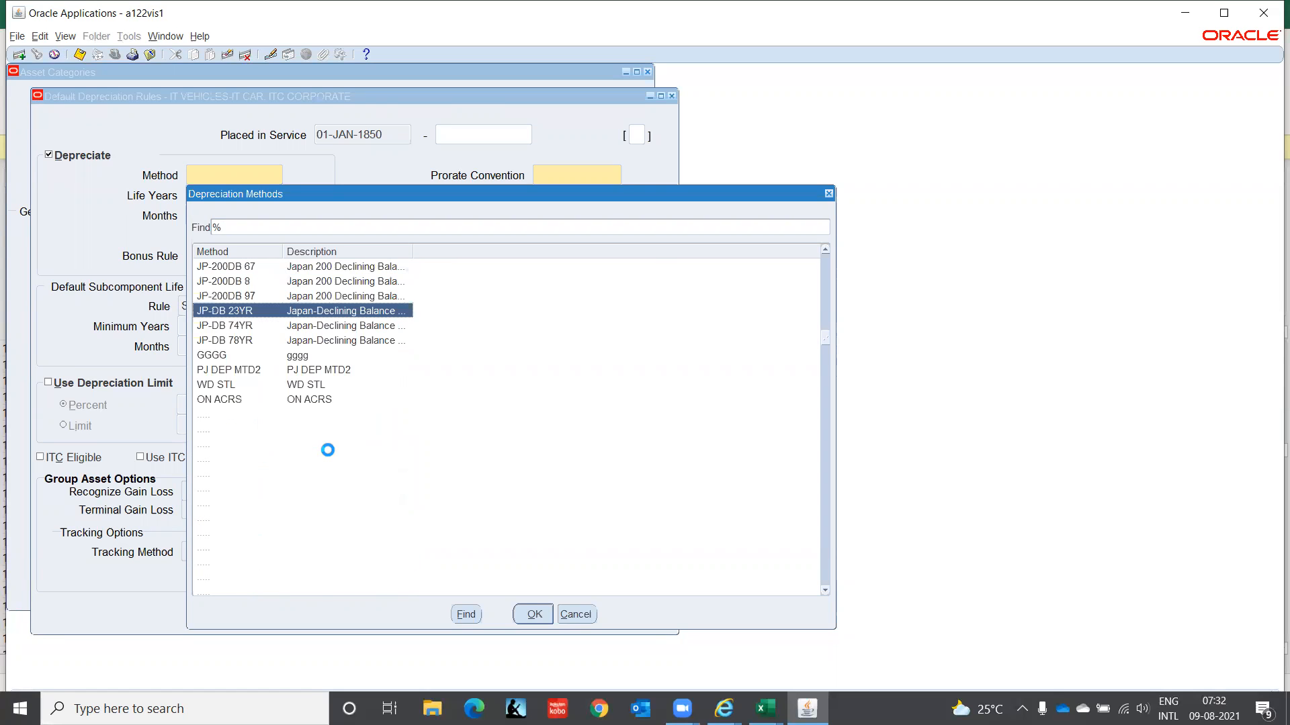
key("Down")
key("Down")
key("Down")
key("Down")
key("Down")
key("Down")
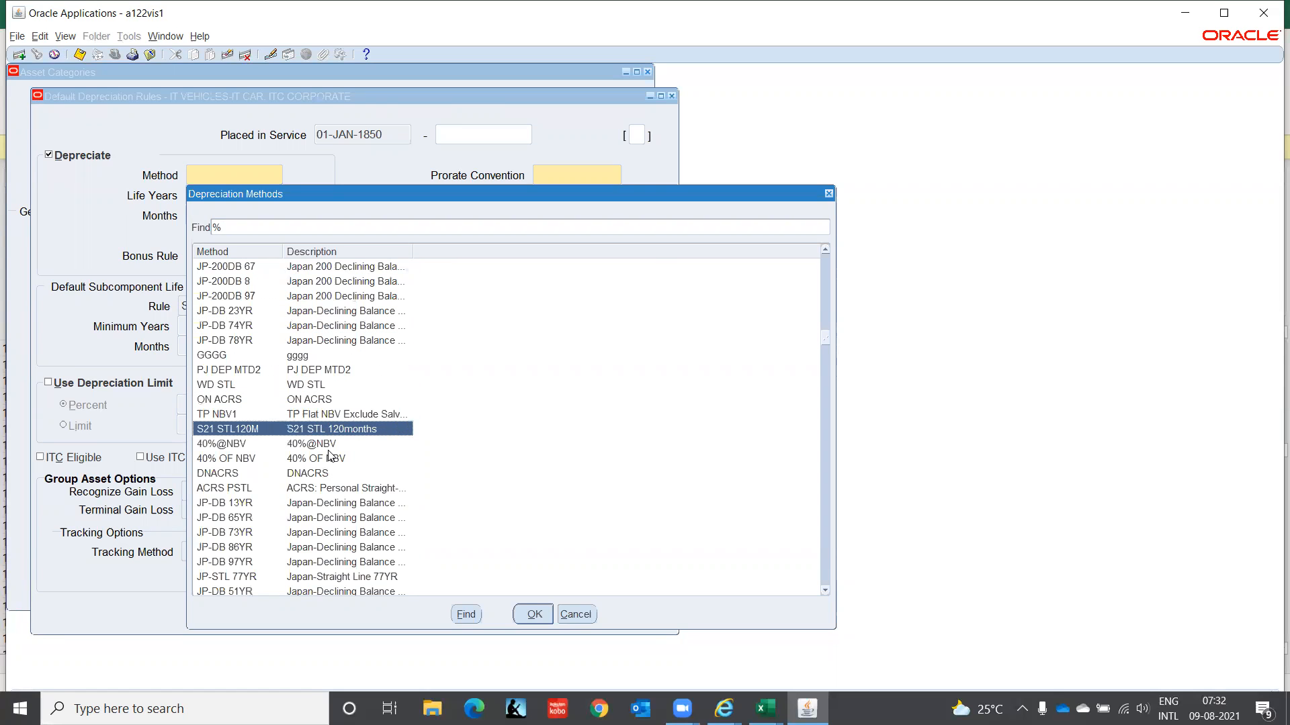
key("Down")
key("Down")
key("Down")
key("Down")
key("Down")
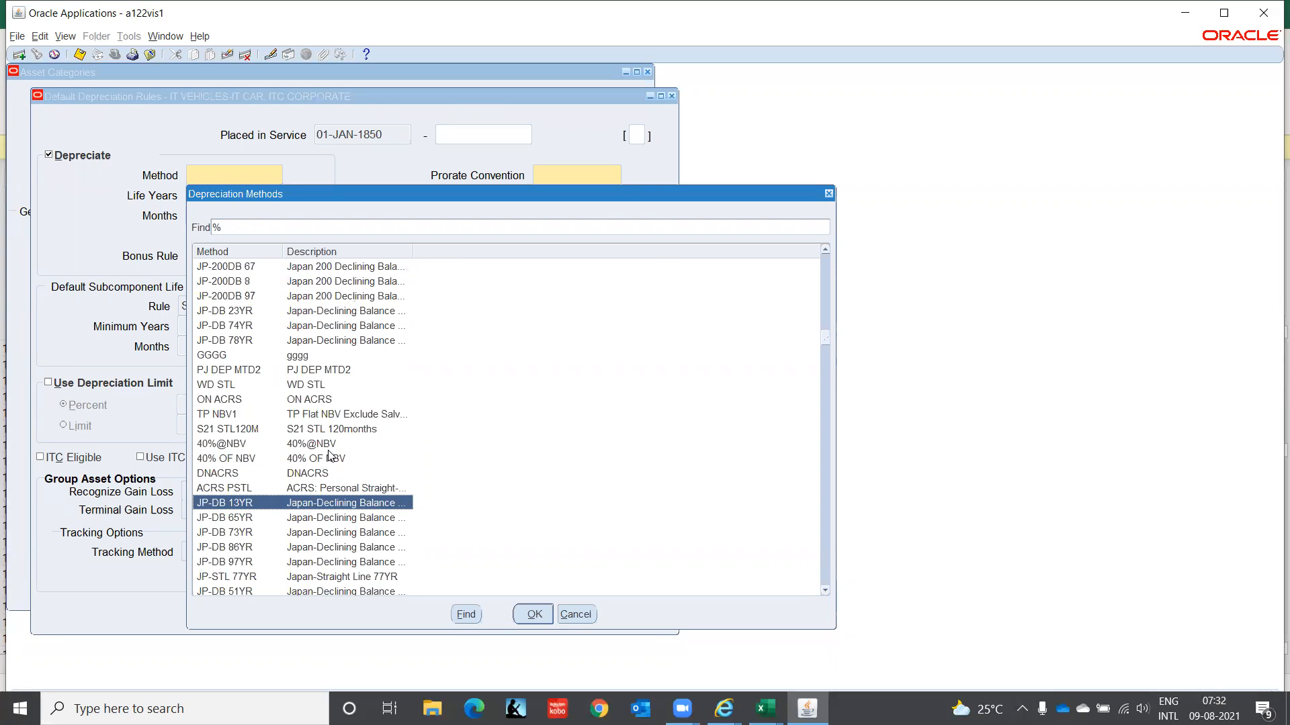
key("Down")
key("Down")
key("Down")
key("Down")
key("Down")
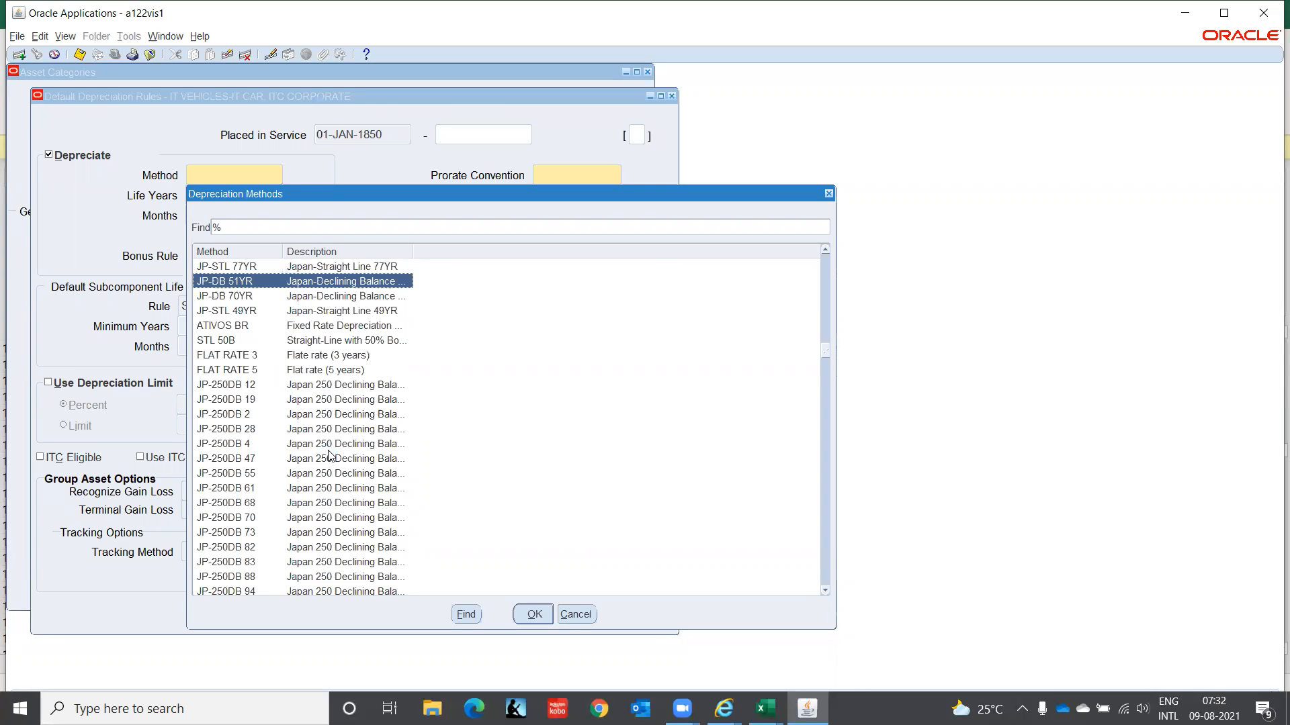
key("Down")
key("Down")
key("Down")
key("Down")
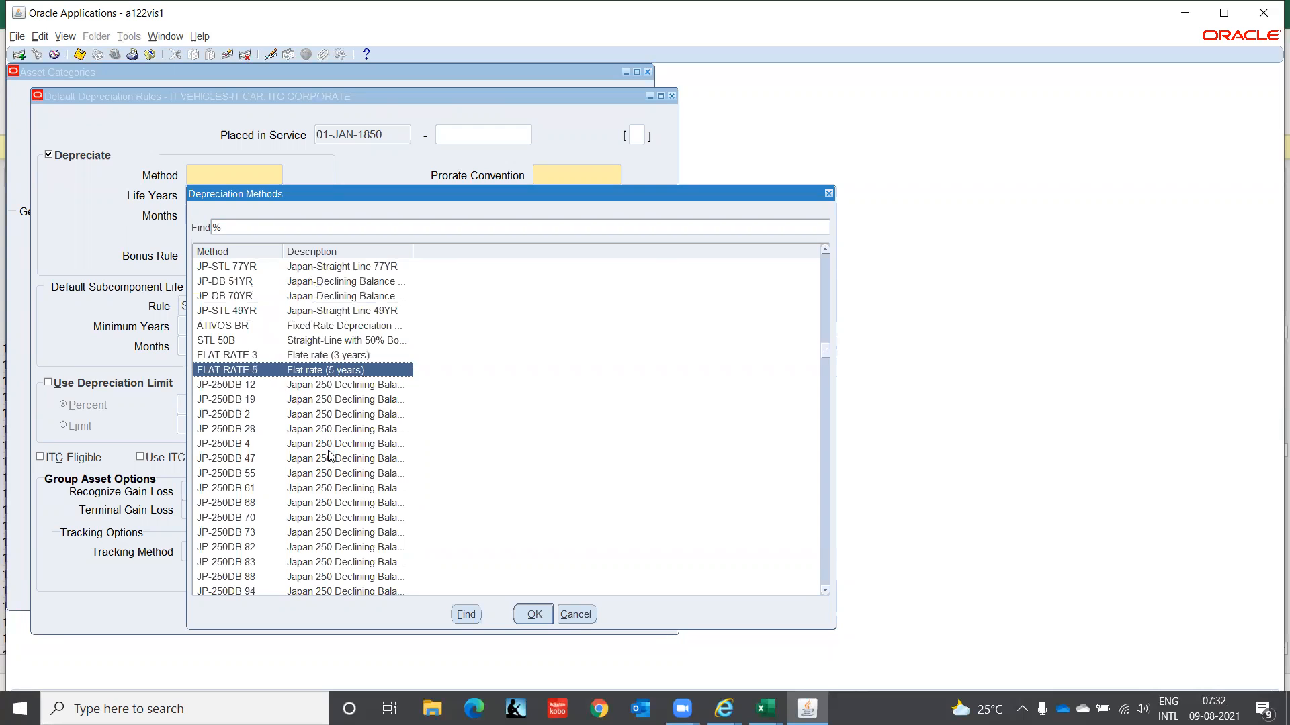
key("Down")
key("Up")
key("Up")
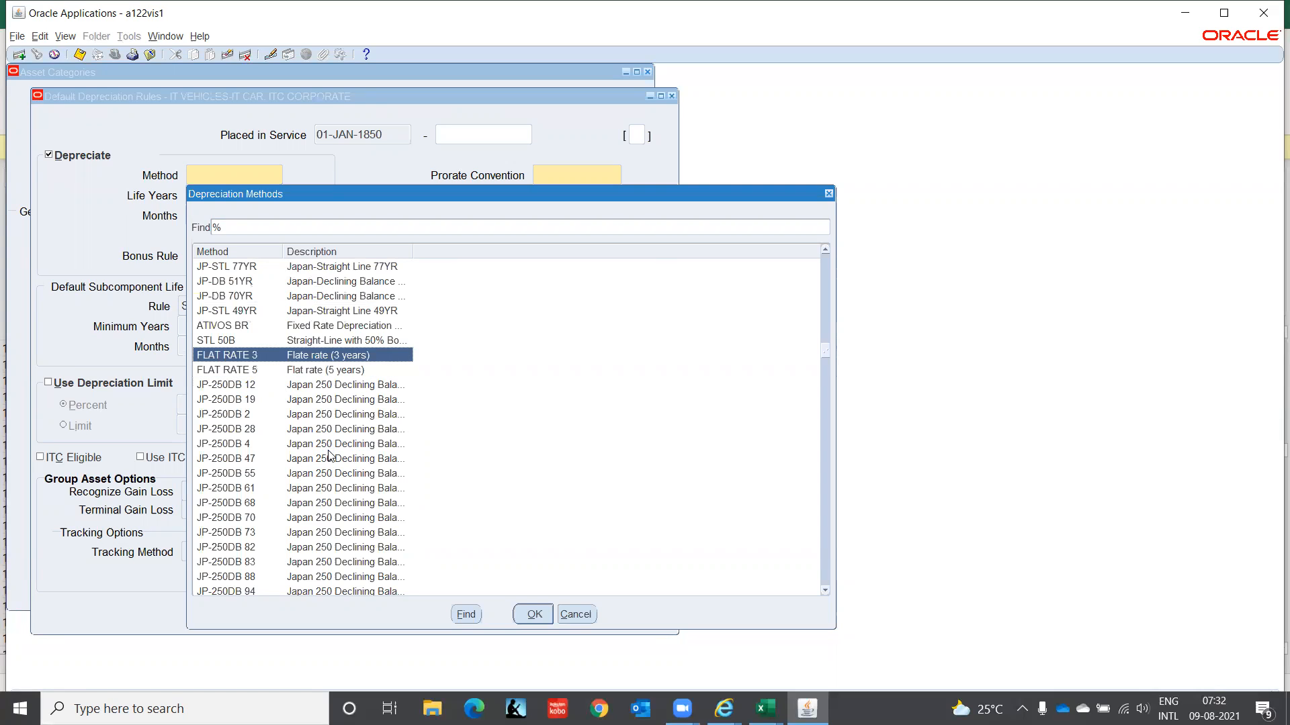
key("Down")
key("Up")
key("Down")
key("Up")
key("Return")
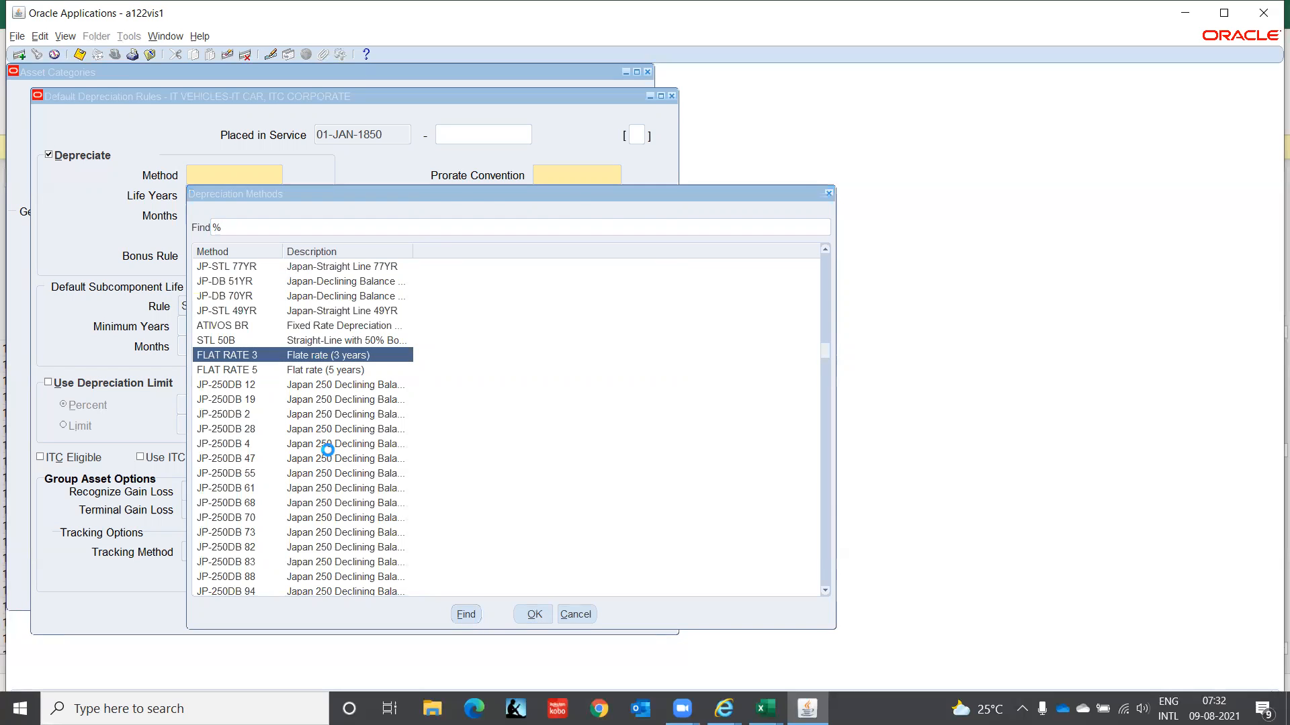
- Set the life to 3 years and 0 months, and use ITC PROCON for the prorate and retirement conventions
left_click(213, 196)
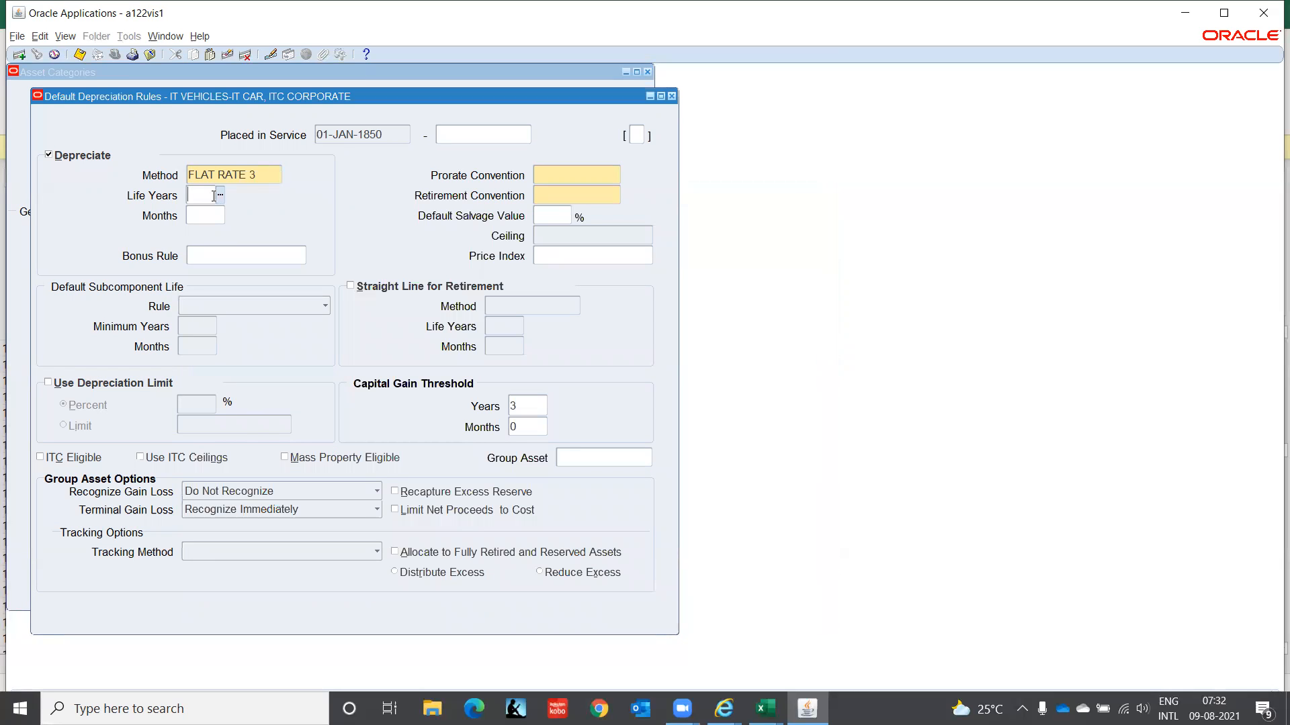
key("Tab")
left_click(566, 172)
type("ITC")
key("Tab")
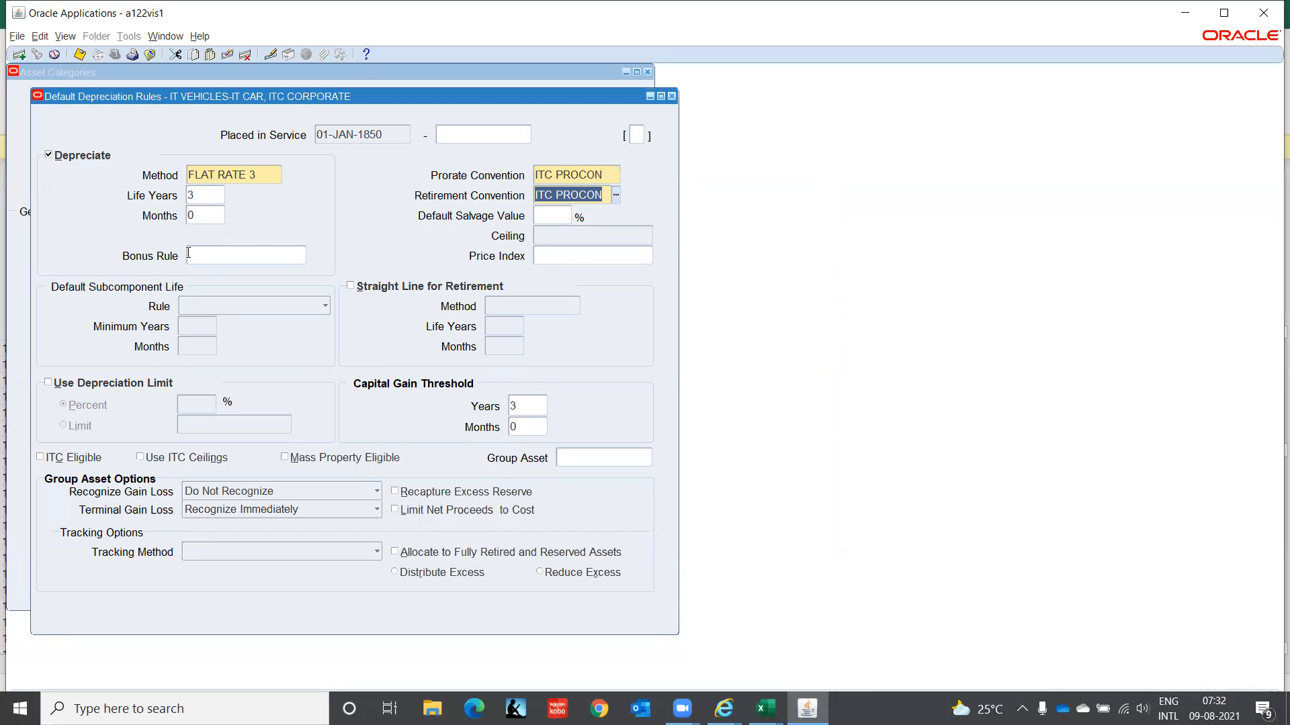
left_click(559, 215)
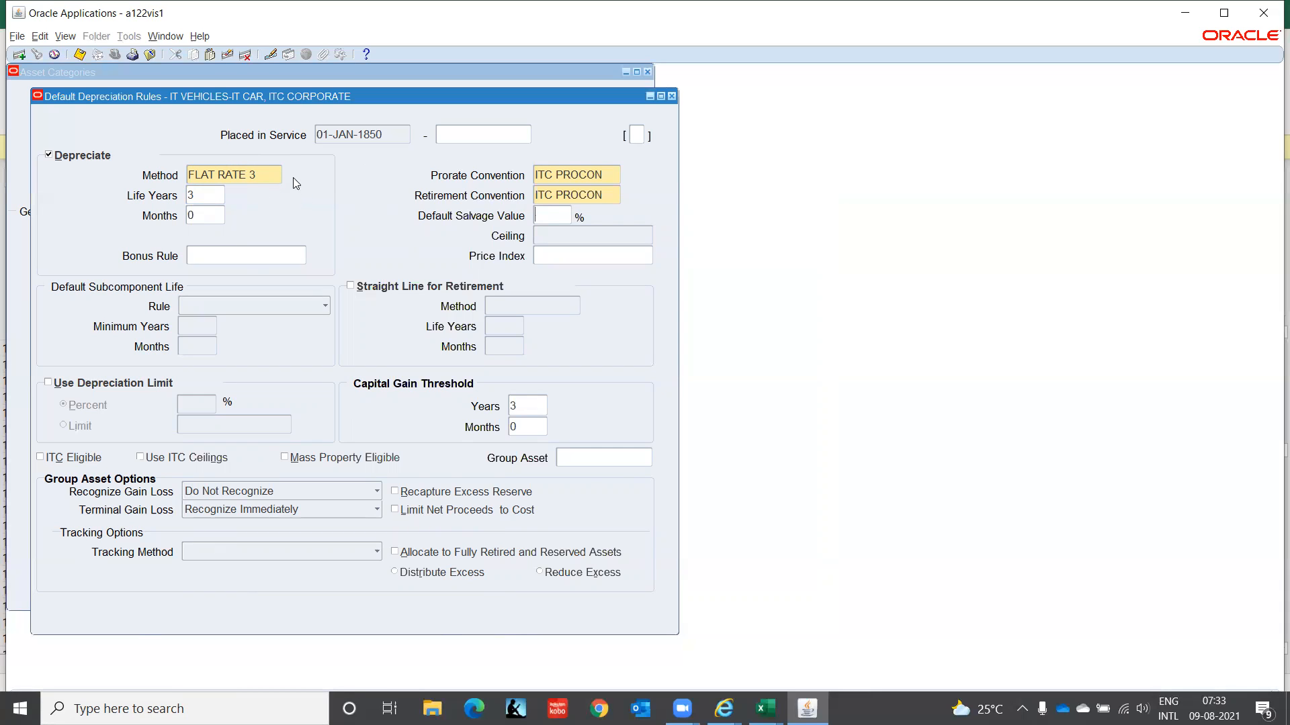
- Close the default depreciation rules and the IT VEHICLES-IT CAR asset category to return to the Navigator
left_click(262, 176)
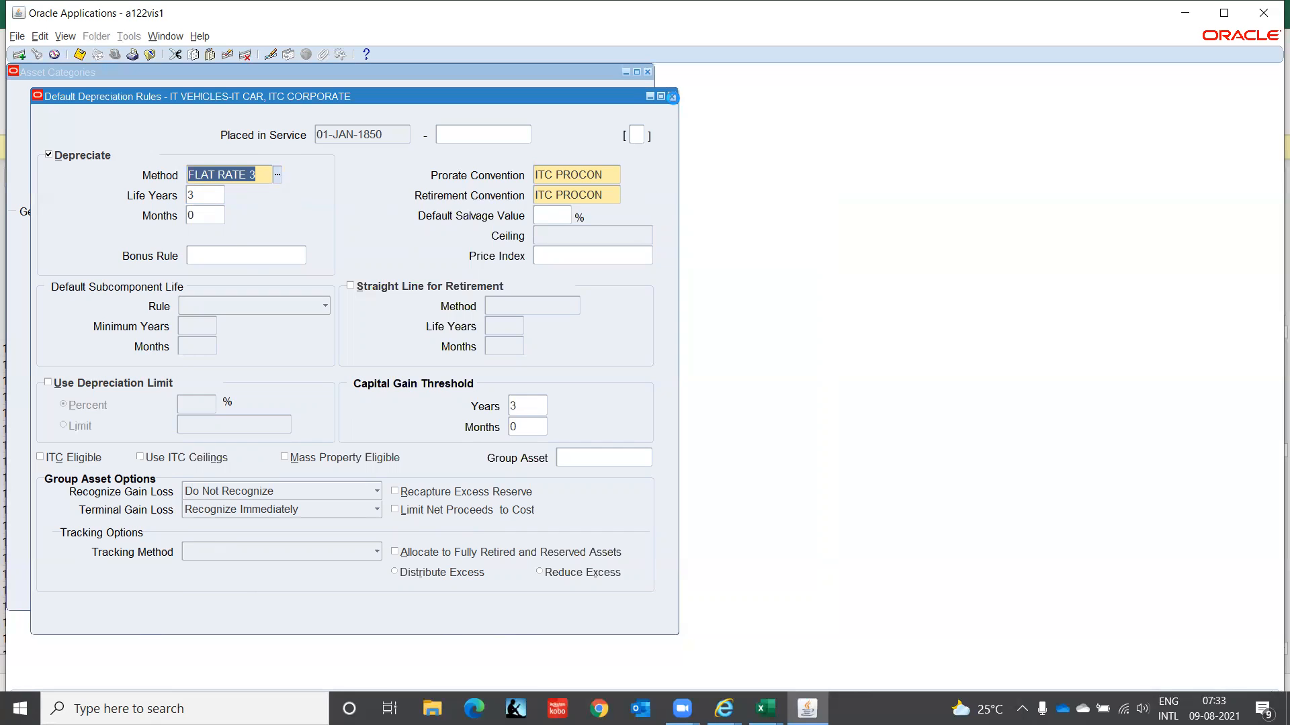
left_click(671, 96)
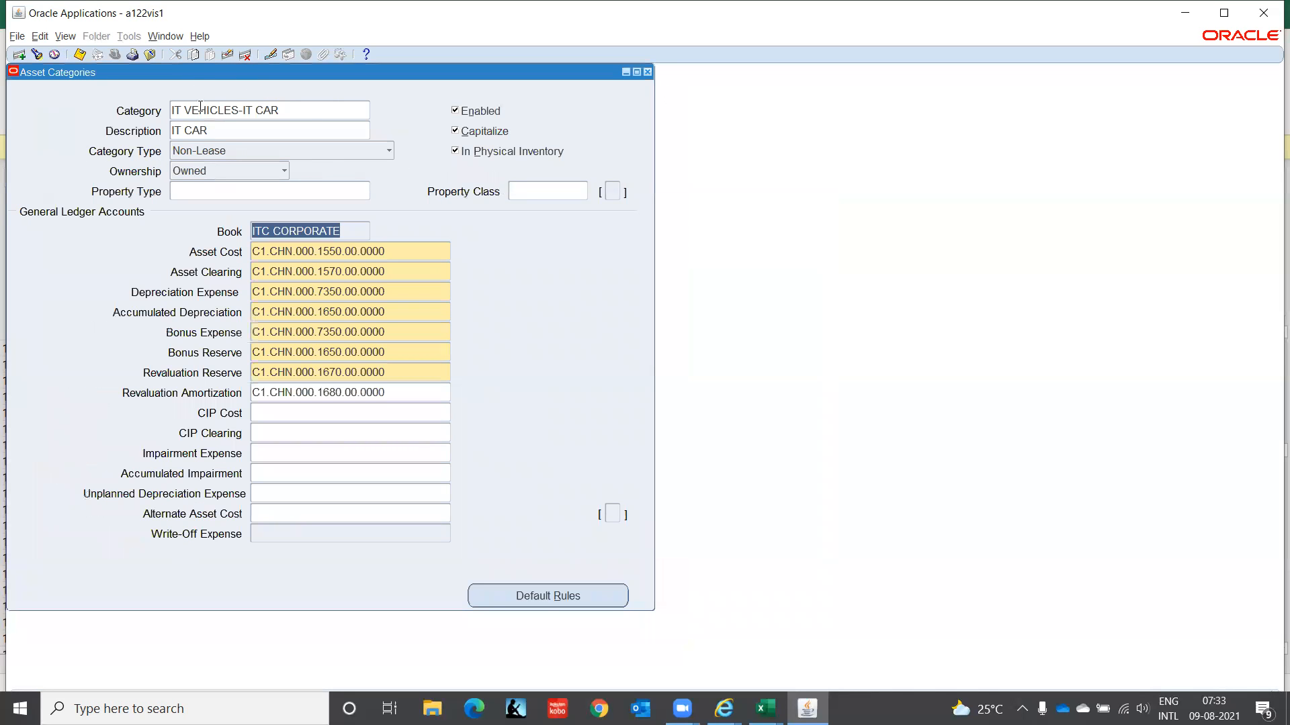
left_click(648, 73)
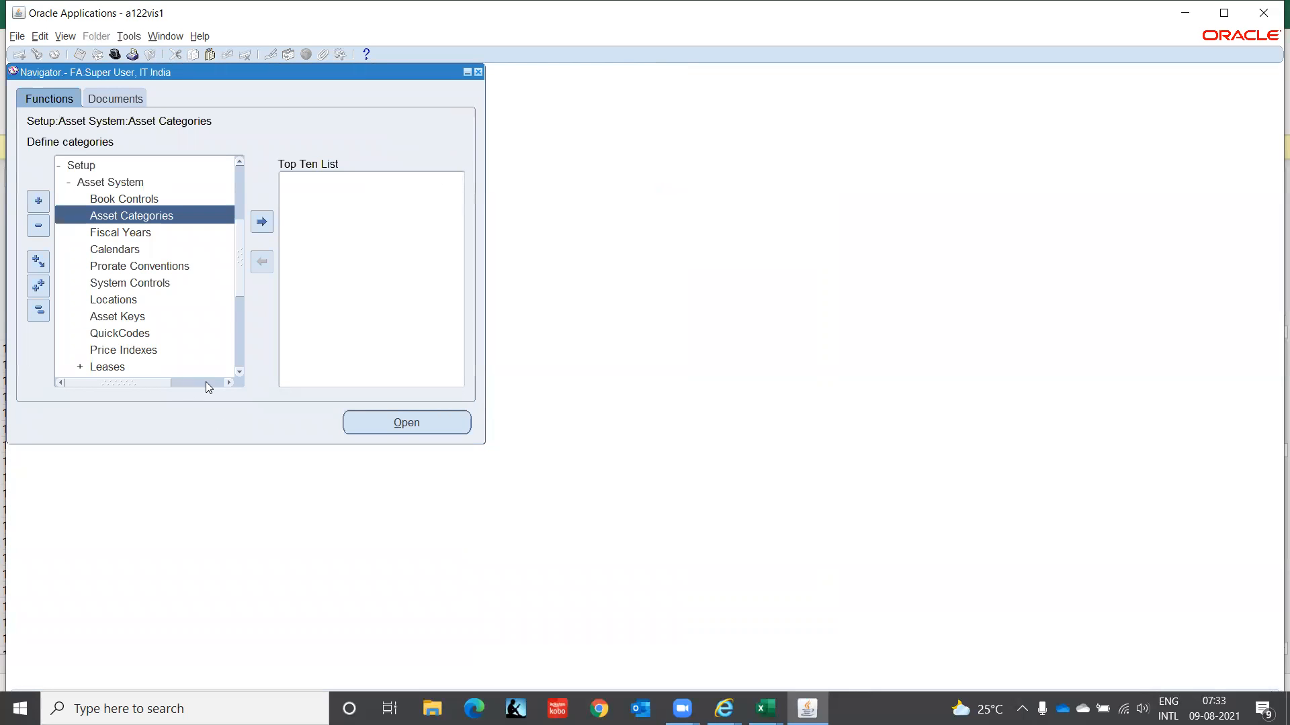
- Open the Depreciation Methods setup and query the FLAT RATE 3 method to view its definition
scroll(239, 373, "down", 5)
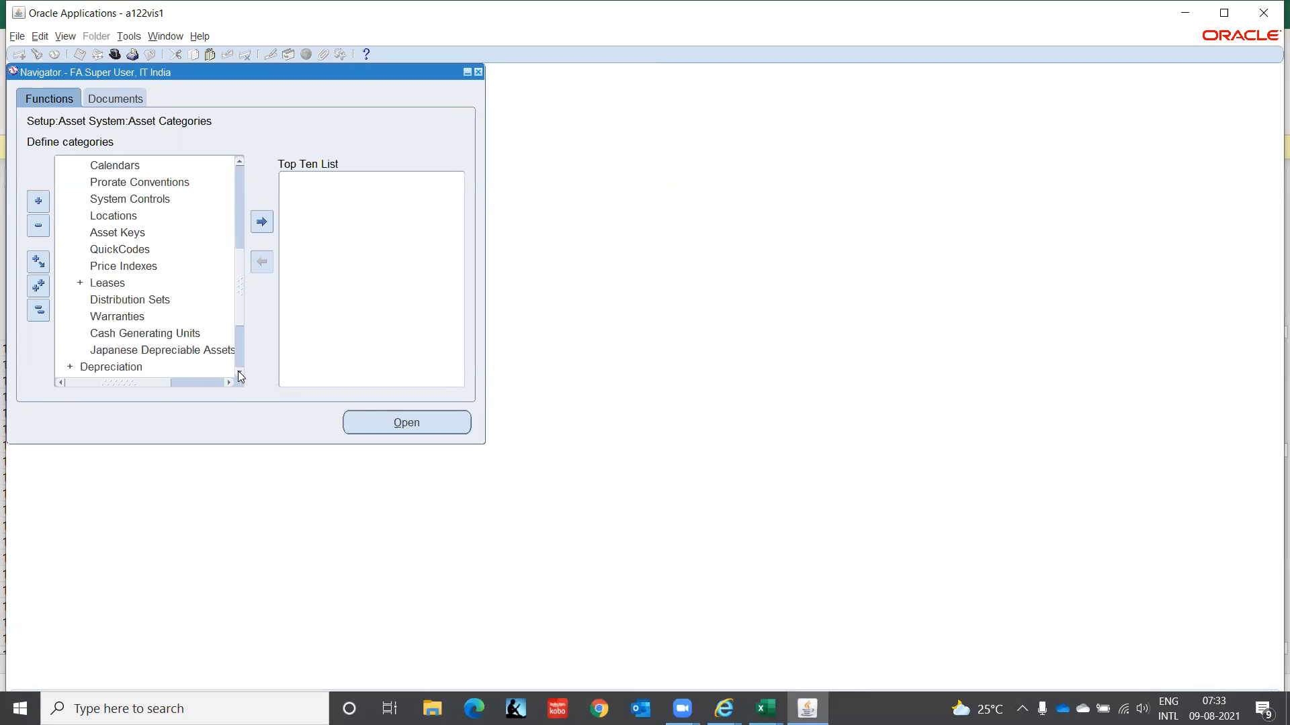
left_click(115, 299)
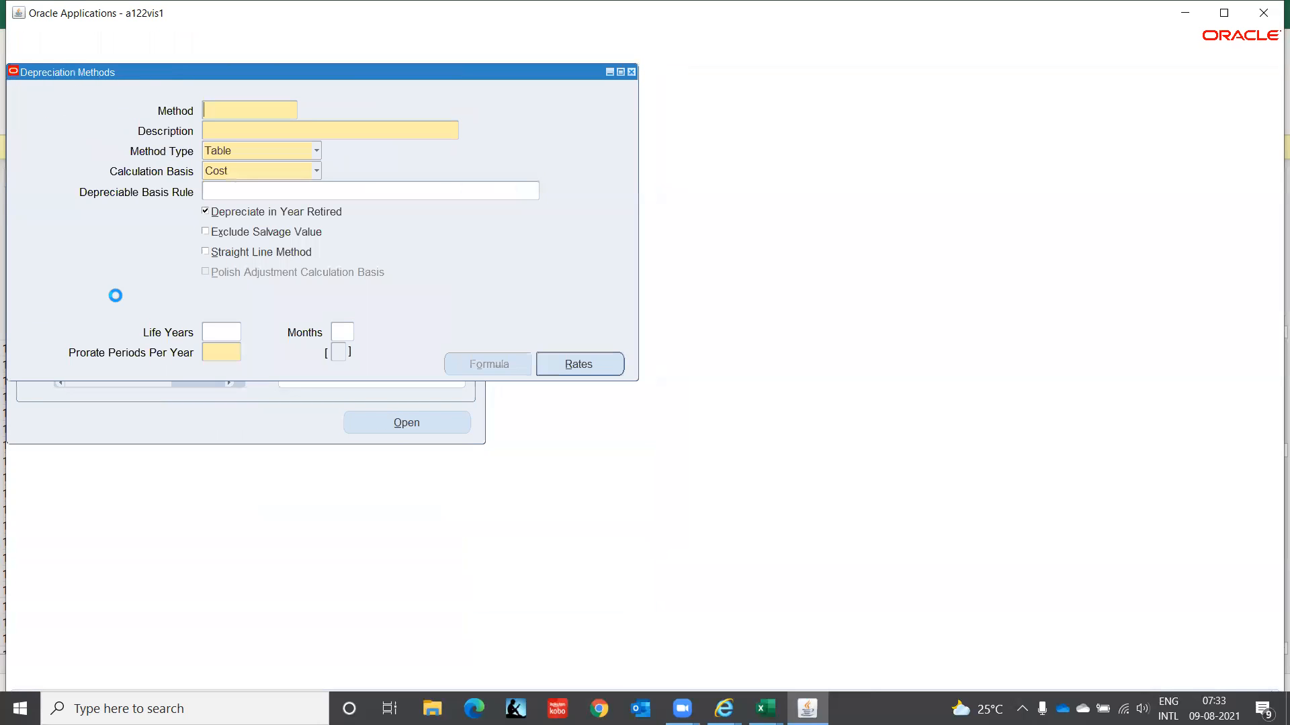
type("FLAT RATE 3")
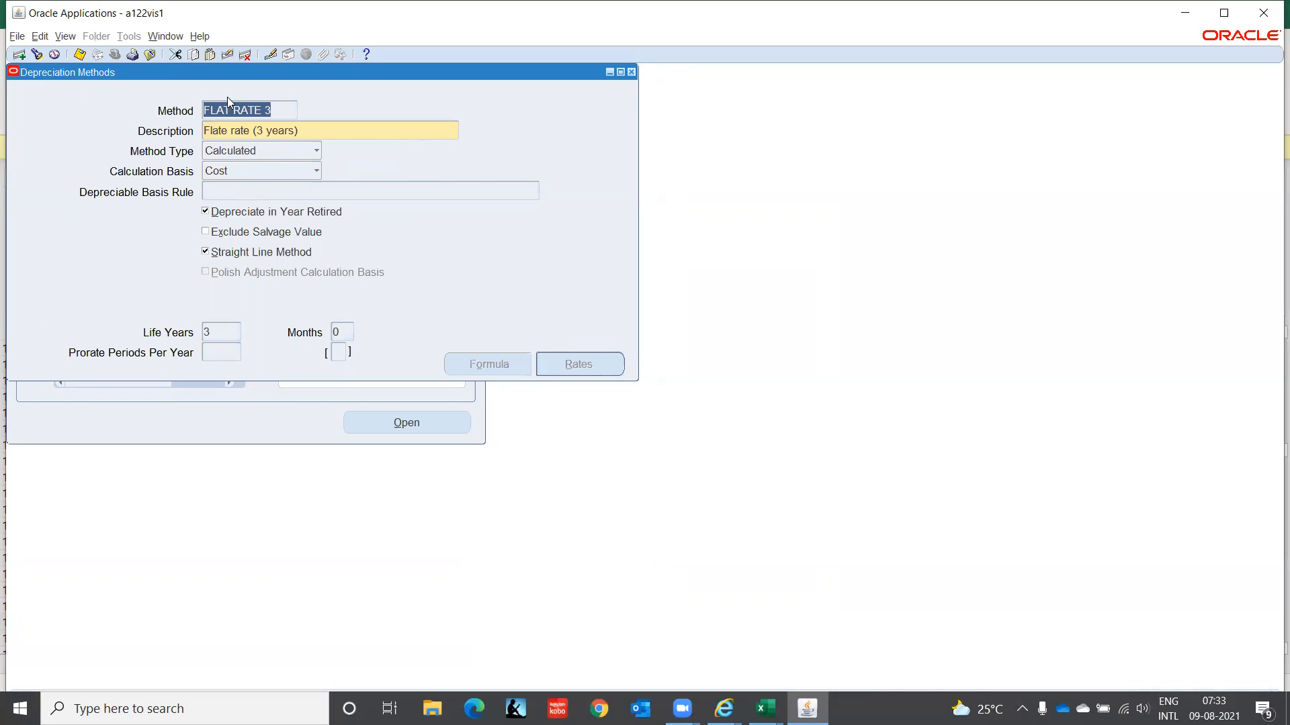
- Review the FLAT RATE 3 method's available method types and Exclude Salvage Value option, and close the method definition
left_click(304, 151)
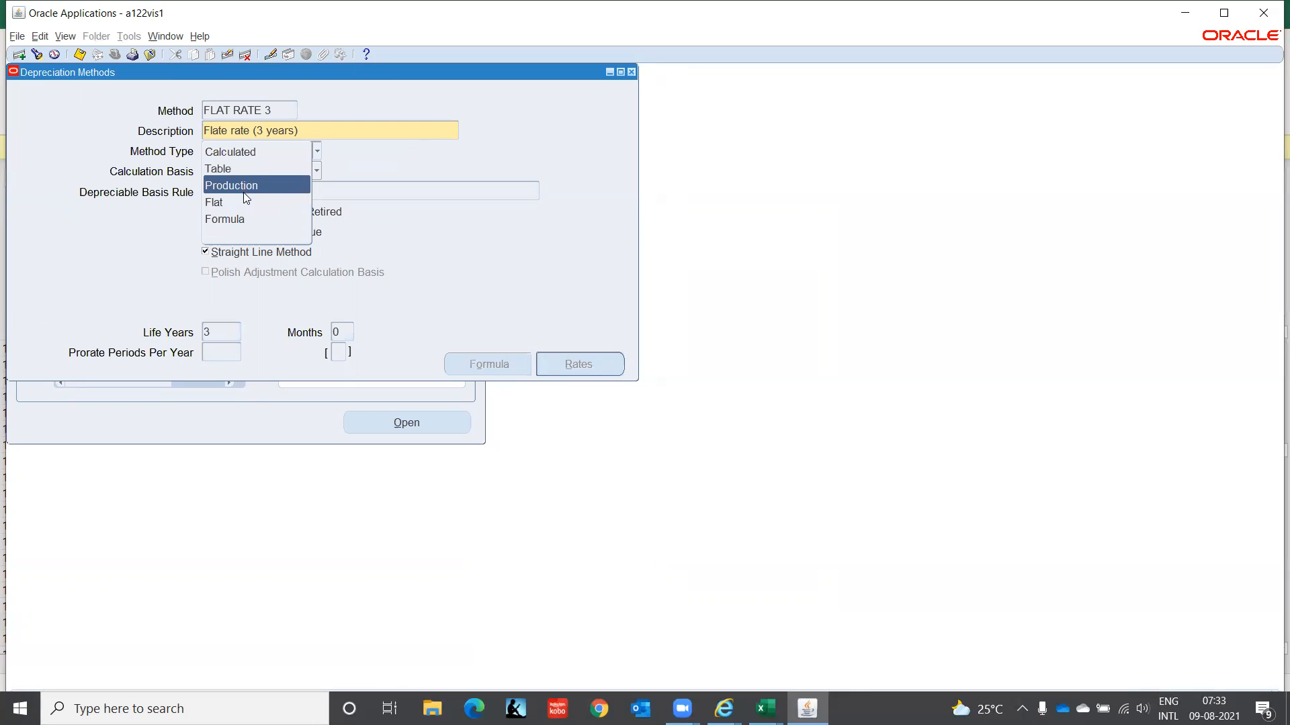
left_click(266, 151)
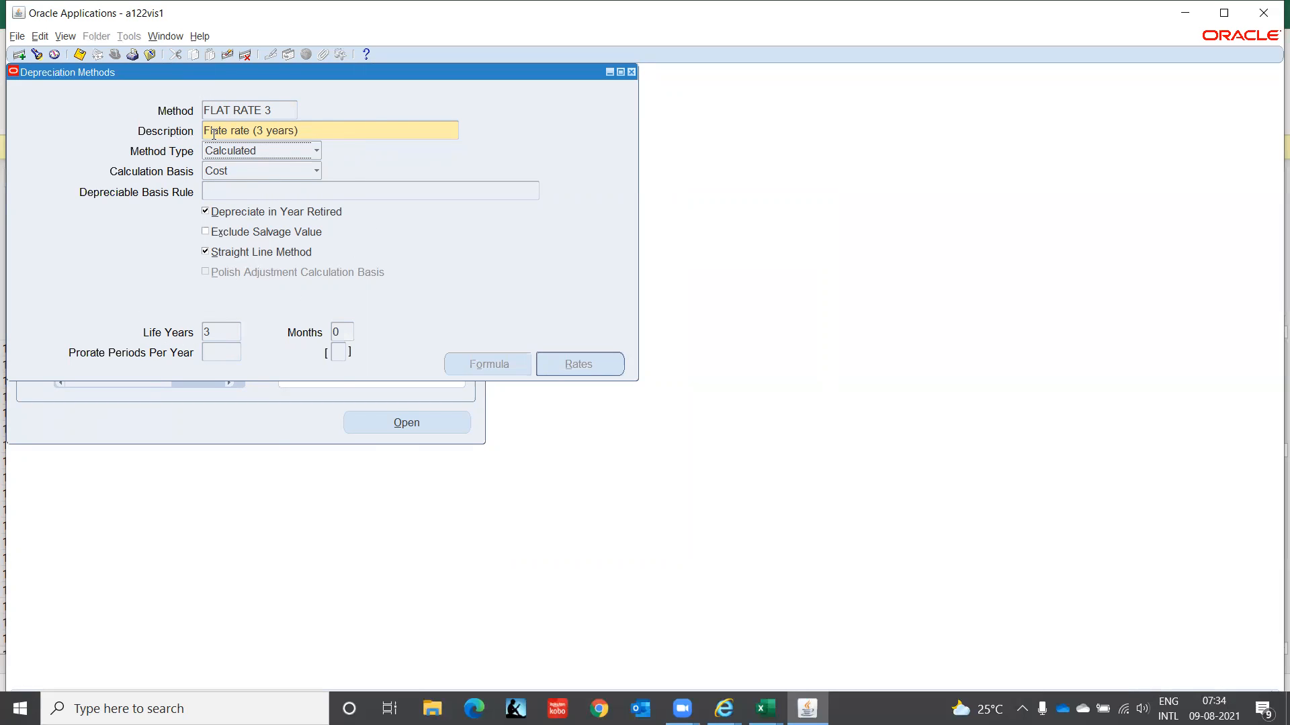
left_click(240, 229)
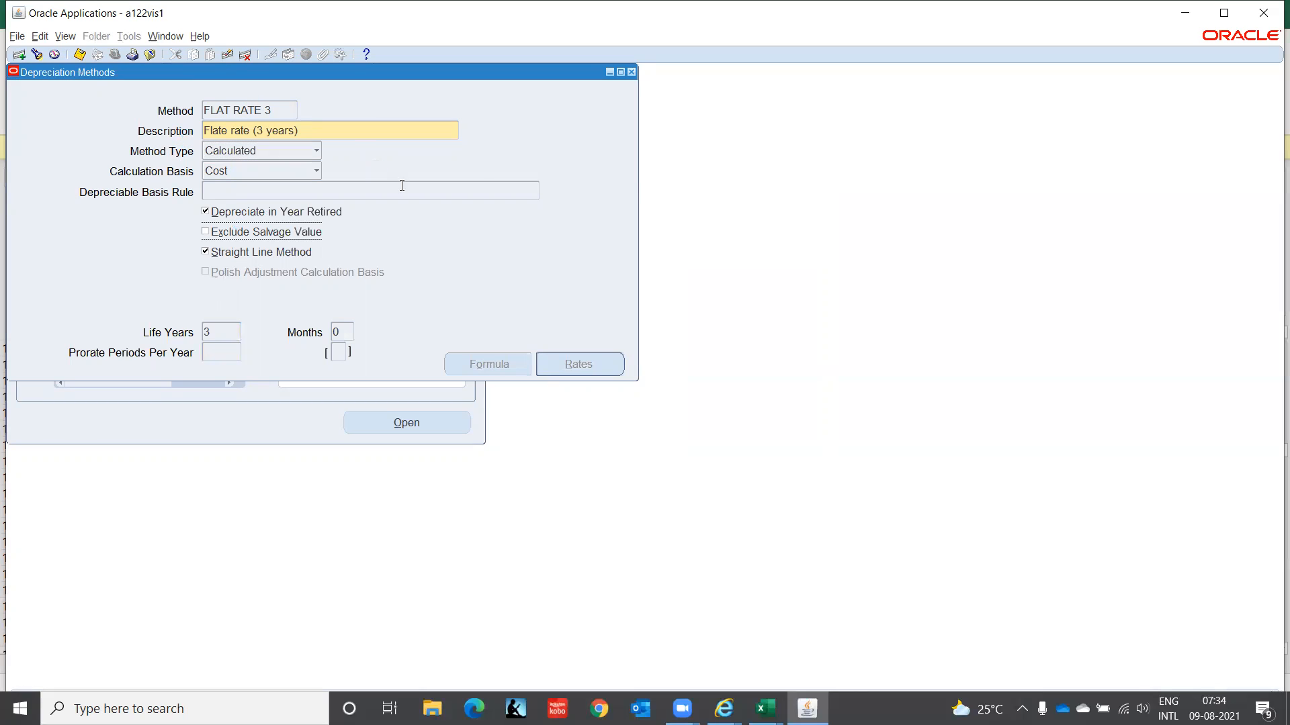
left_click(633, 71)
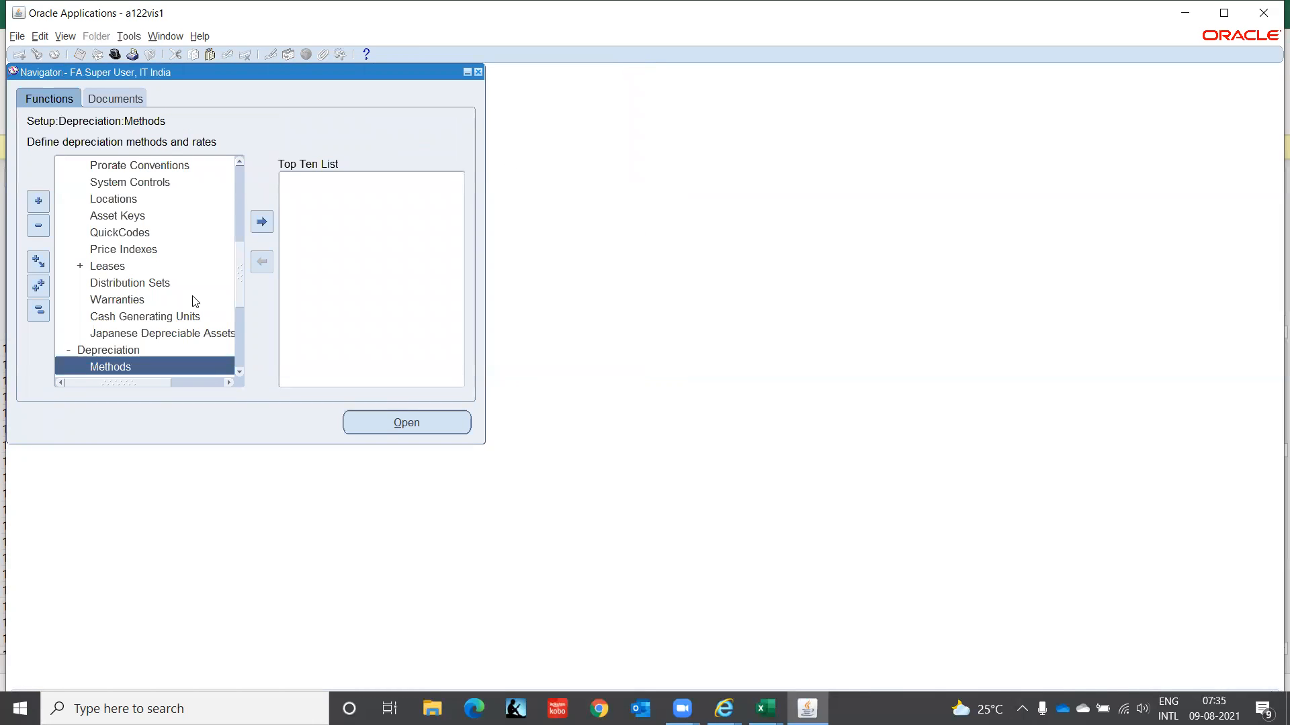
- Collapse the Navigator tree, open the Asset Workbench from Assets, and start a detailed asset addition
left_click_drag(240, 290, 242, 205)
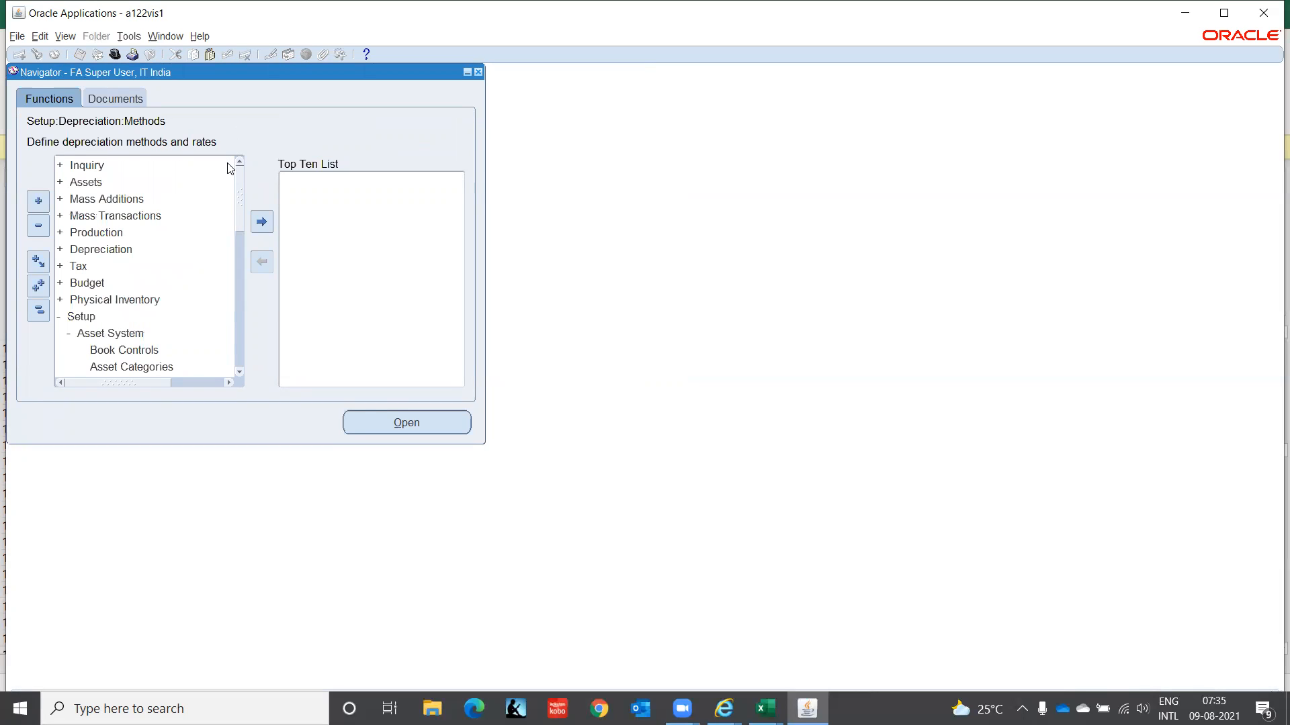
left_click(40, 314)
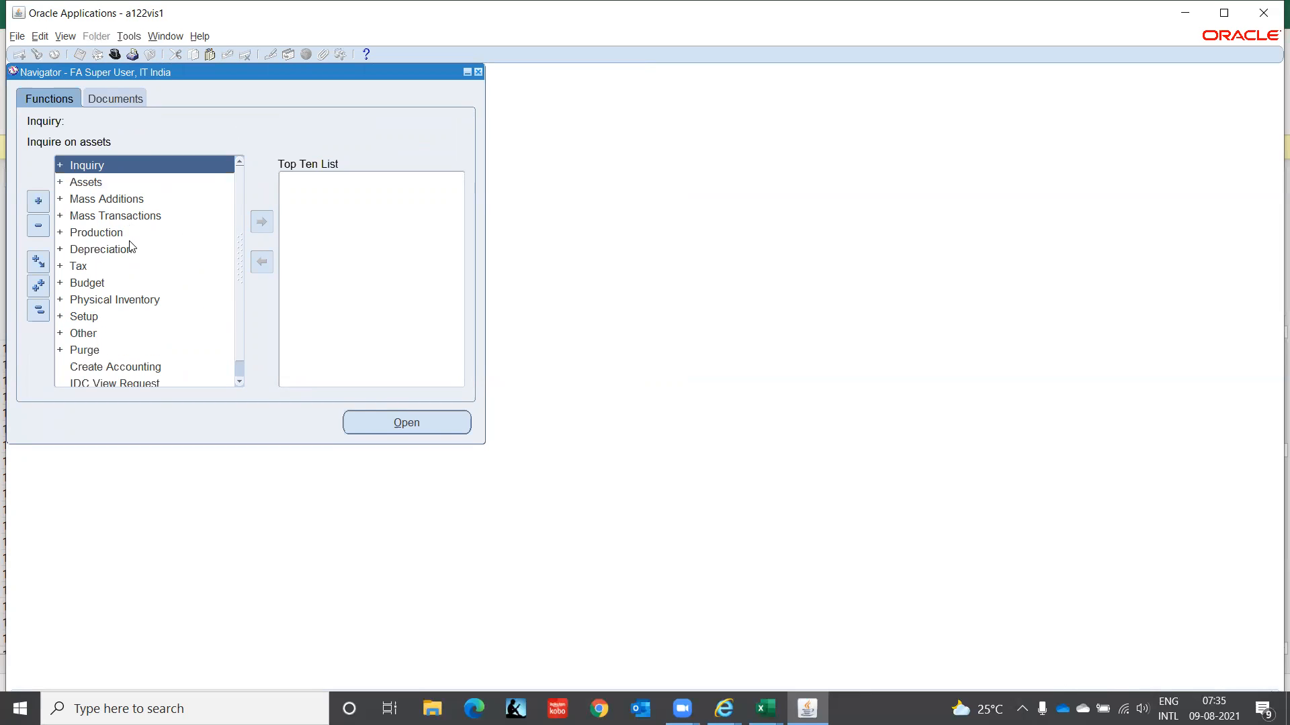
left_click(95, 187)
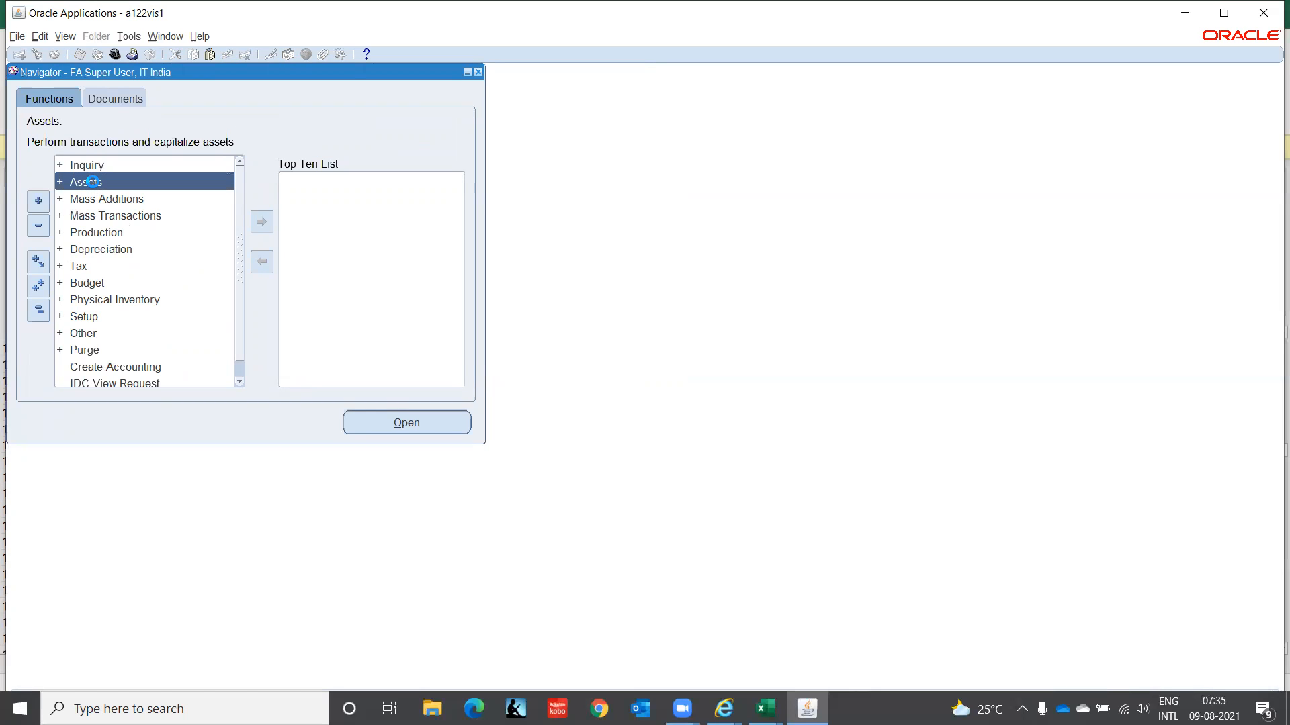
double_click(95, 186)
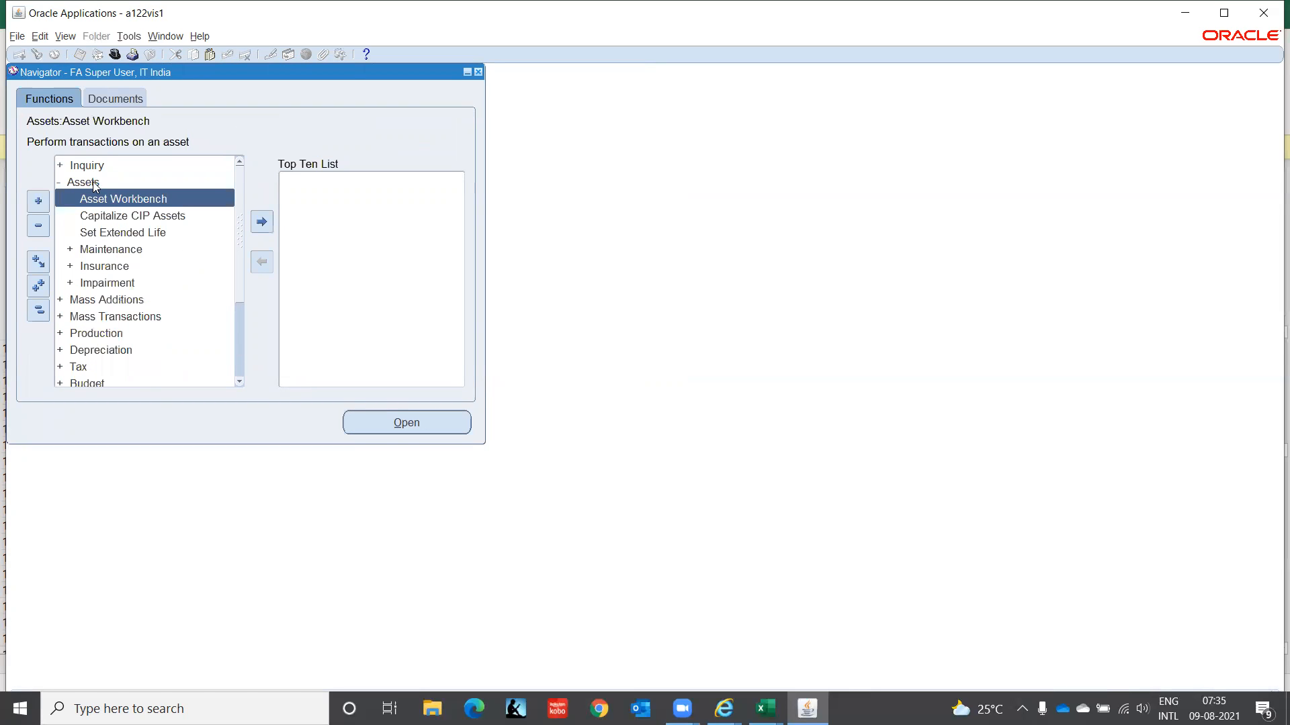
key("Return")
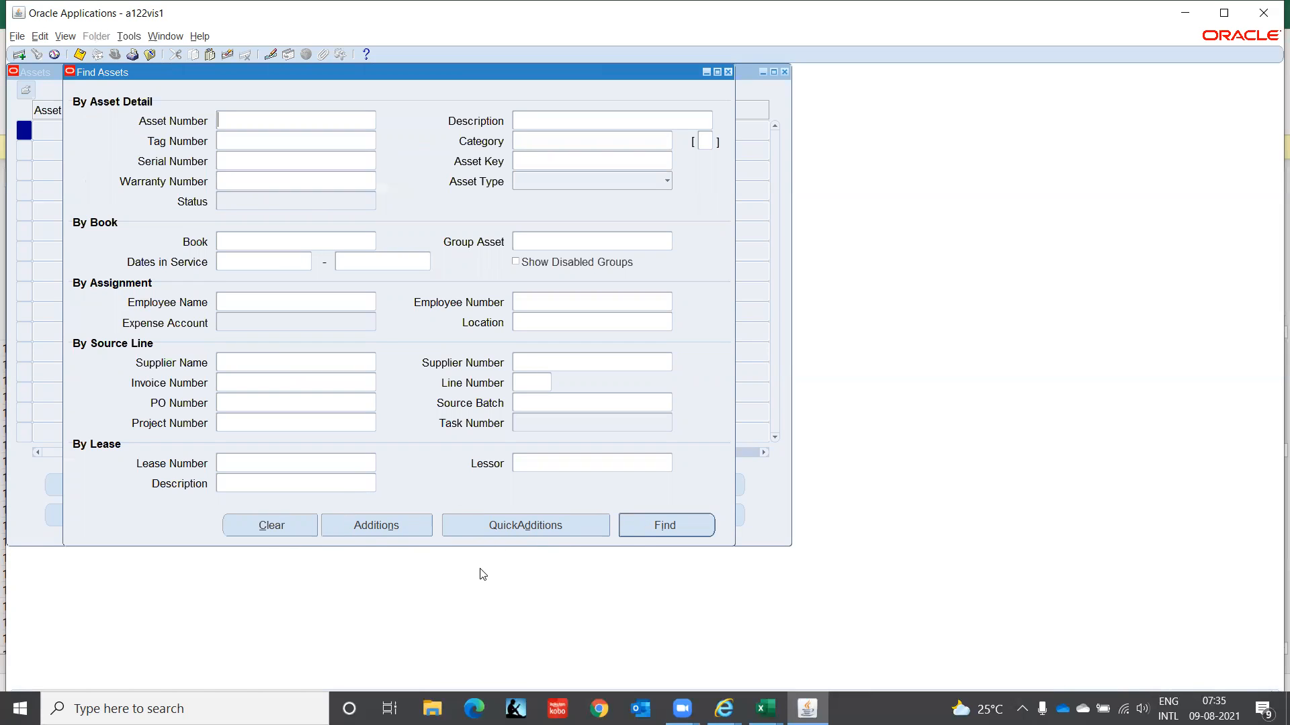
left_click(371, 528)
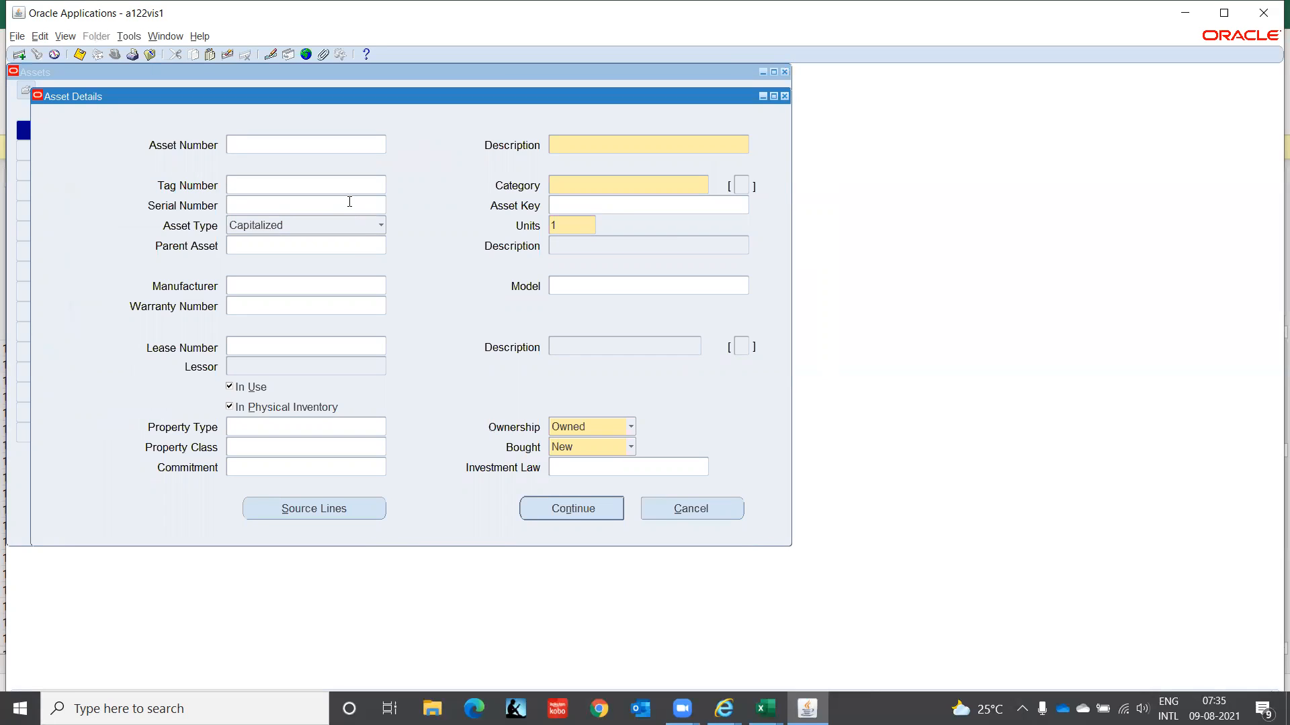
- Enter ITC001 as the asset number and BMW Car as the new asset's description
type("ITC001")
key("Tab")
type("BMW Car")
key("Tab")
key("Tab")
- Assign the asset to major category IT VEHICLES and minor category IT CAR
type("IT V")
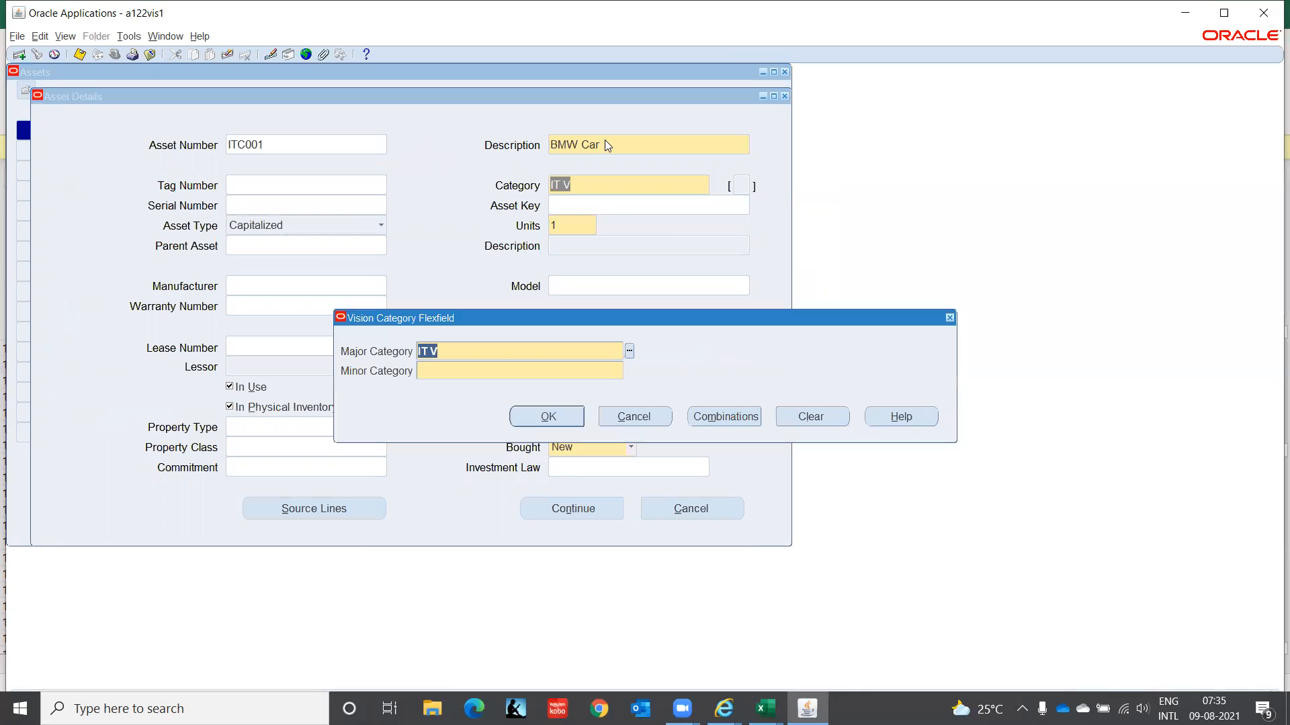
key("Right")
key("BackSpace")
key("Tab")
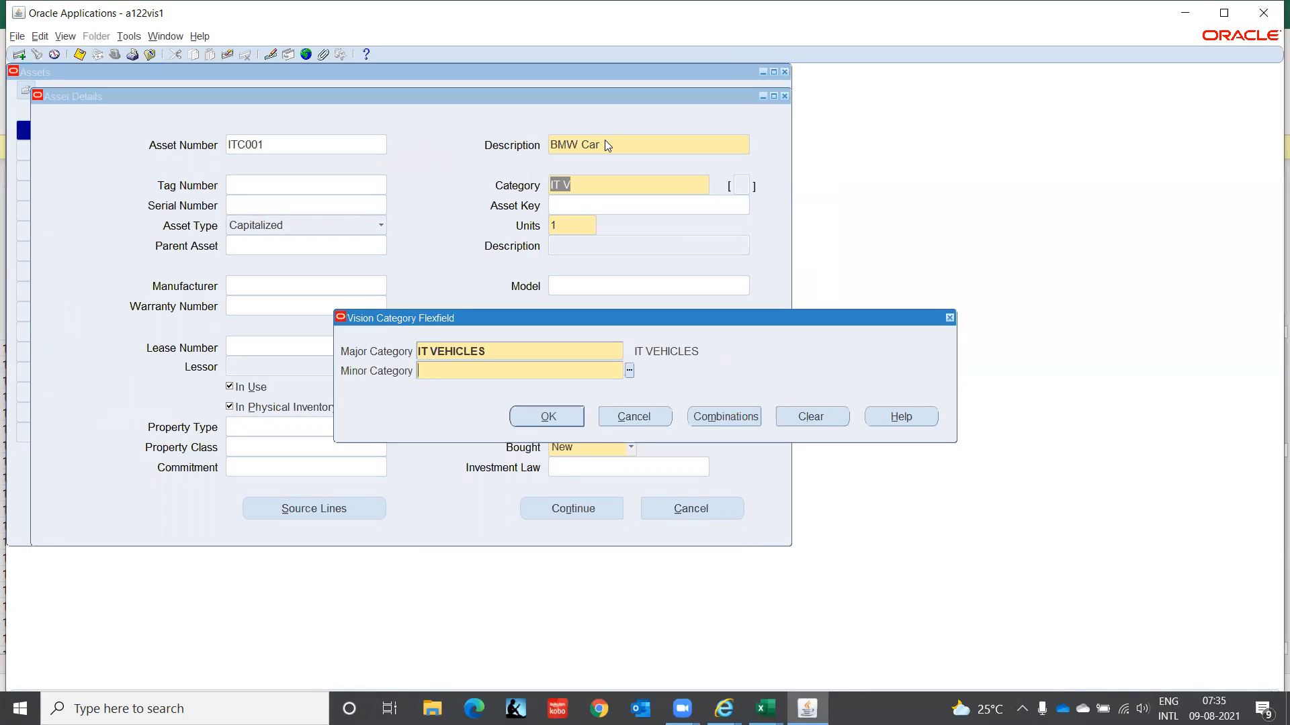
type("IT")
key("Down")
key("Return")
left_click(542, 417)
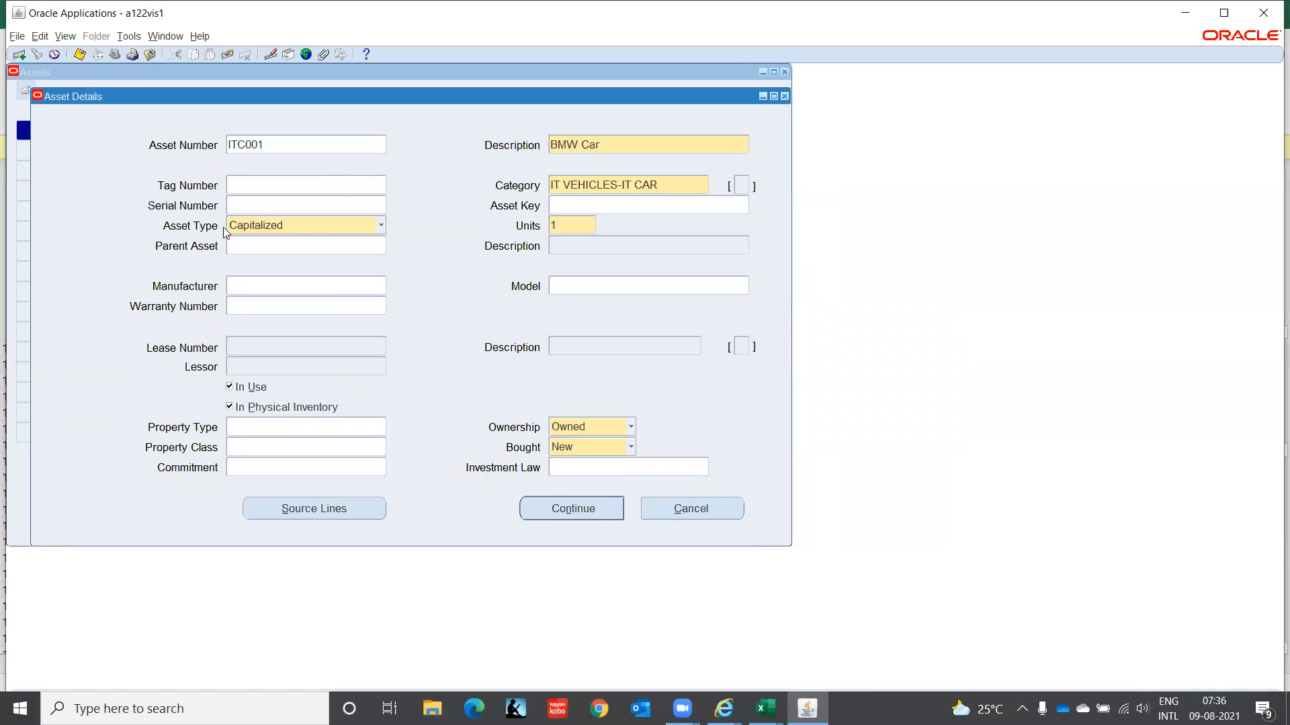
- Set the asset key to IT_VH and the model to BMW C380
left_click(576, 205)
type("IT V")
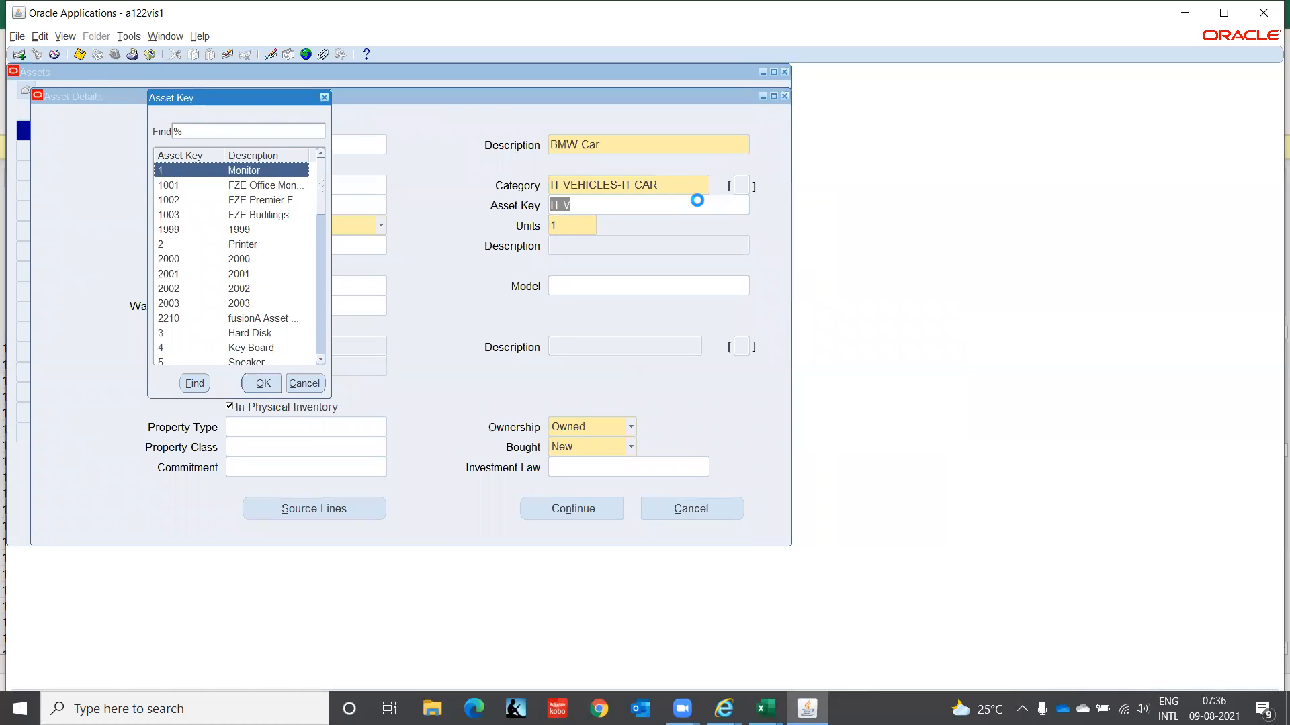
type("it")
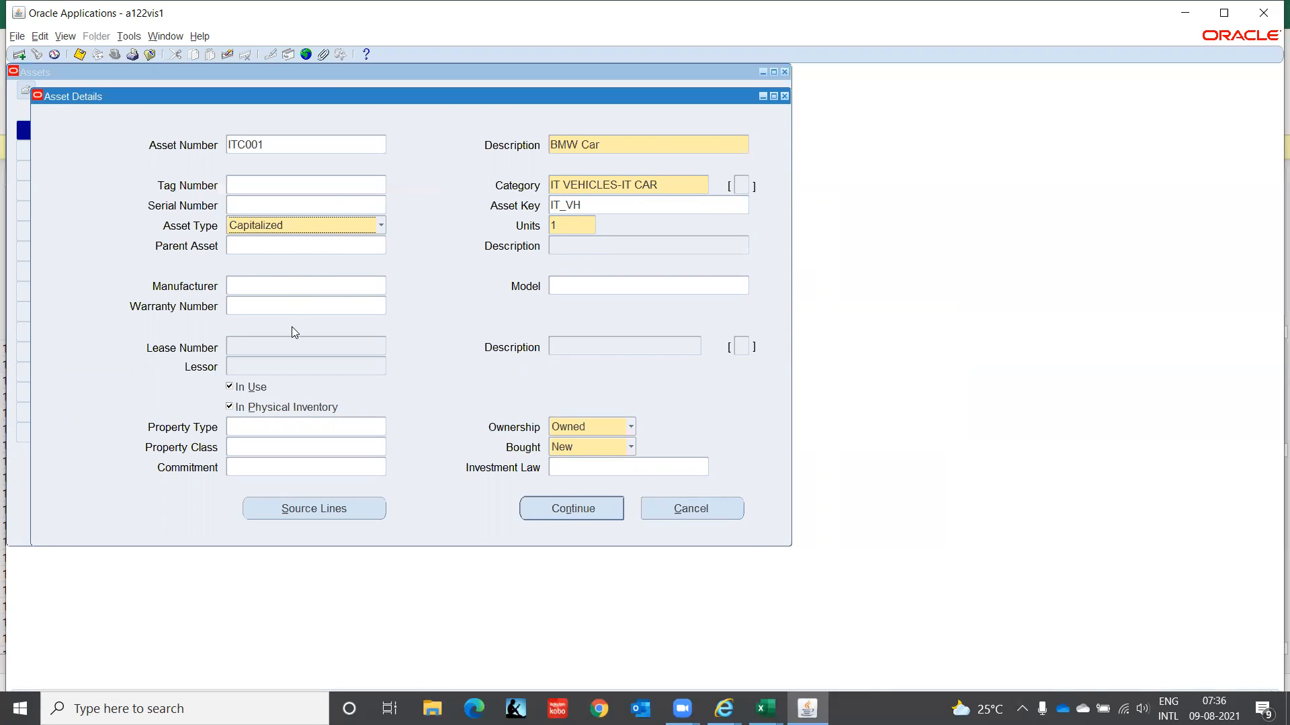
left_click(574, 287)
type("BMW C380")
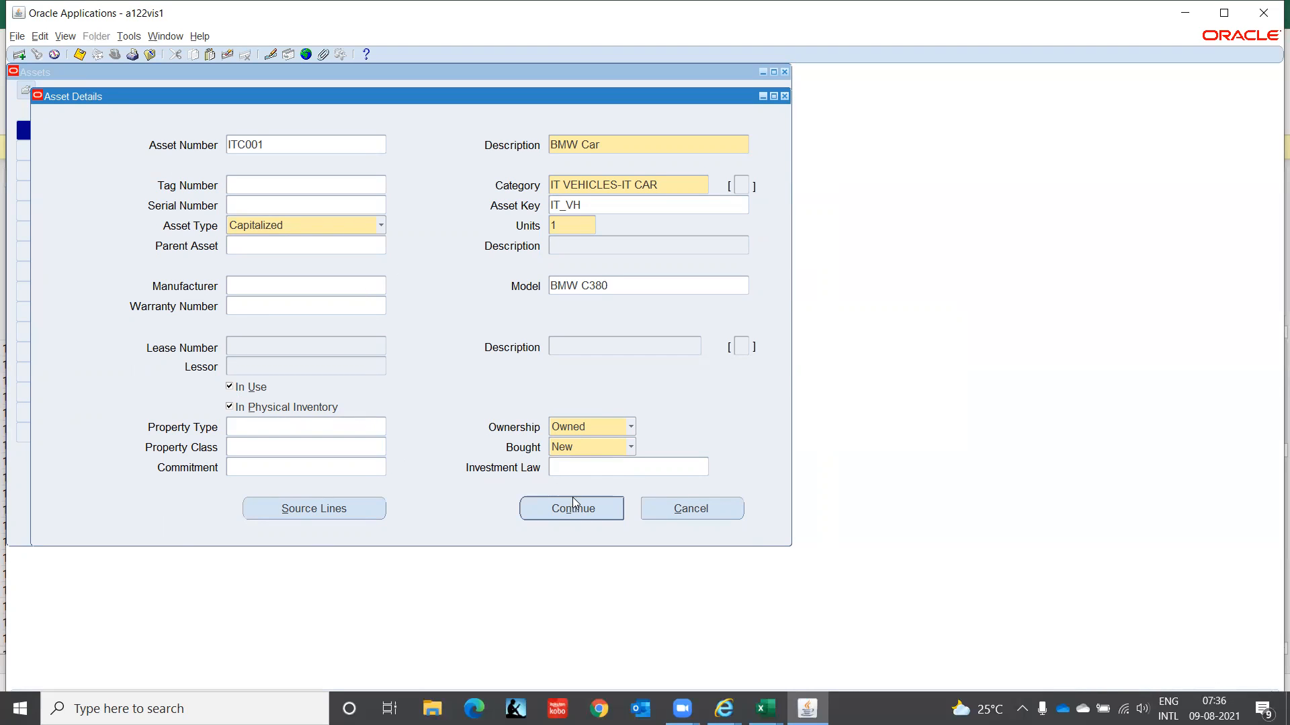
- Continue to the asset's book information, assign the ITC CORPORATE book, and enter a current cost of 3,000,000
left_click(604, 514)
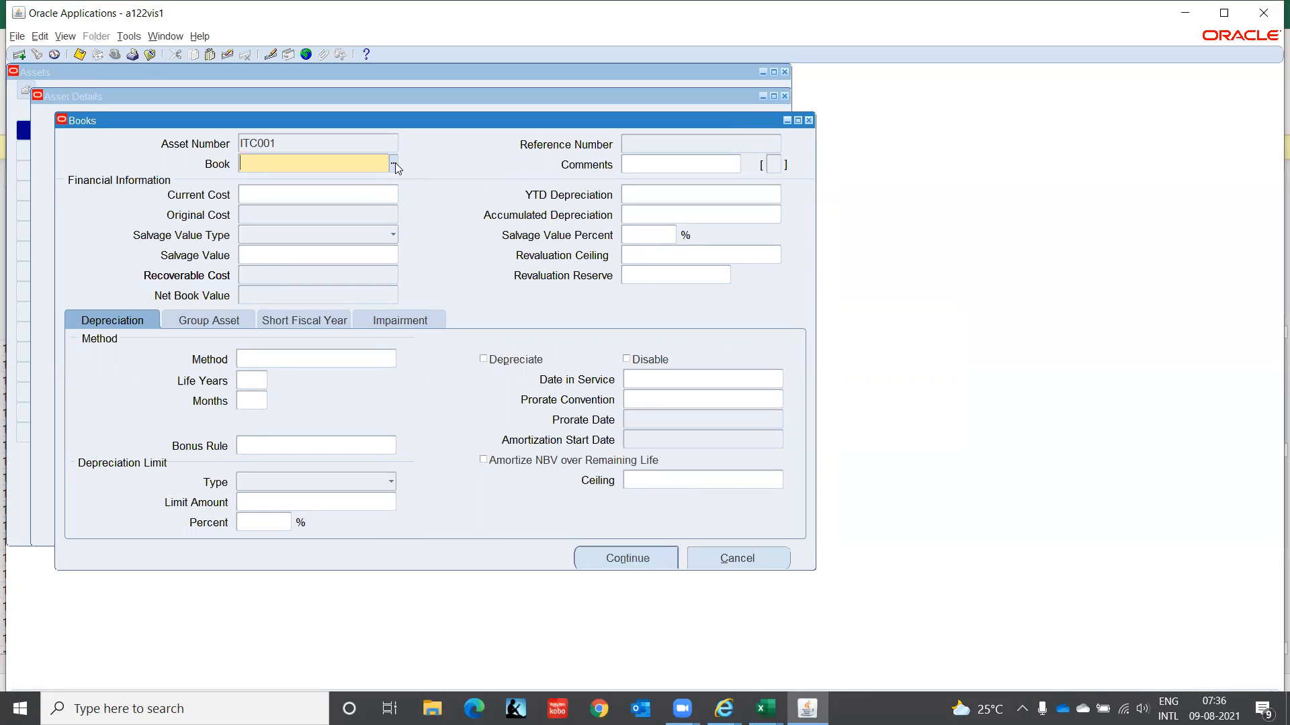
type("ITC")
key("Tab")
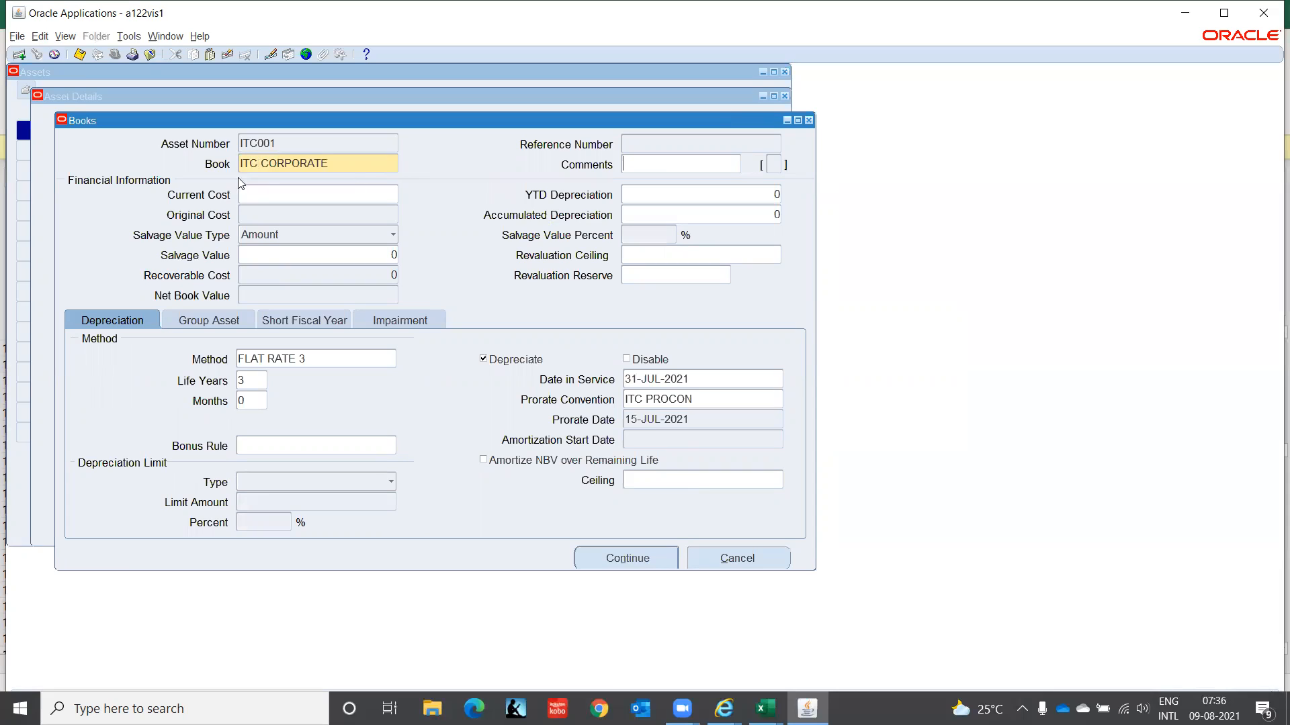
left_click(307, 193)
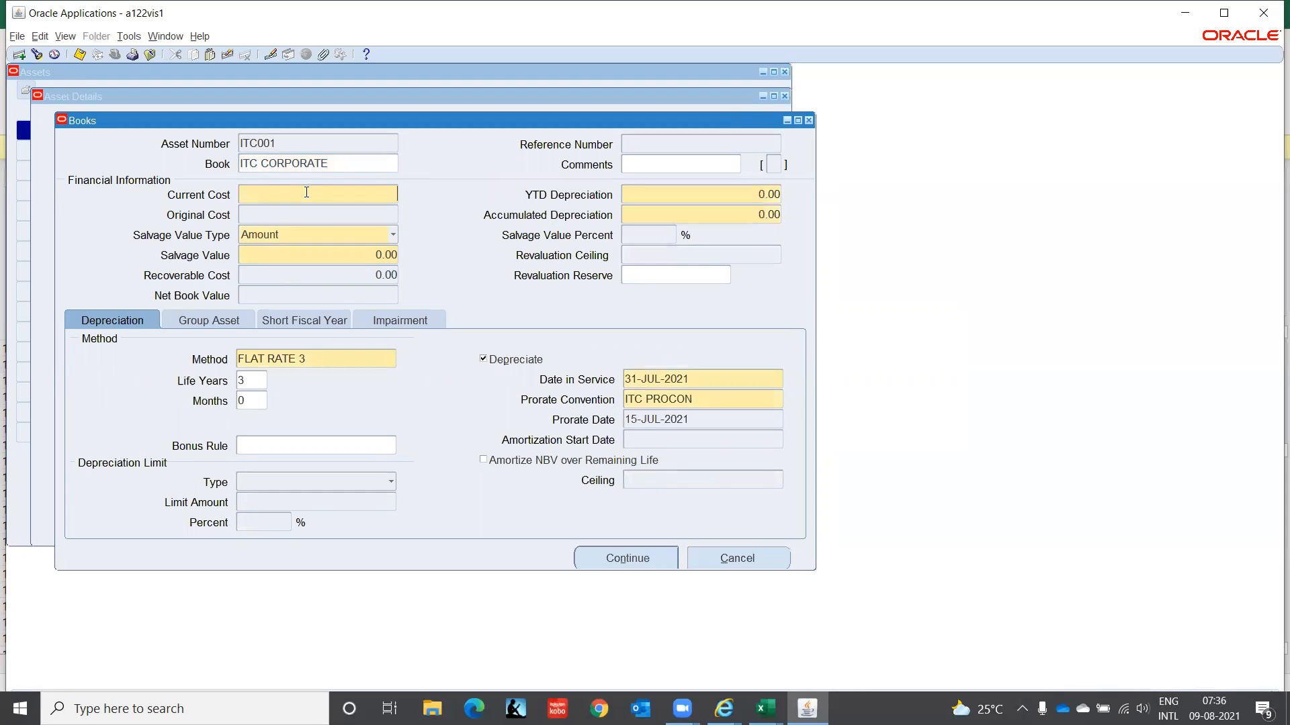
type("3000000")
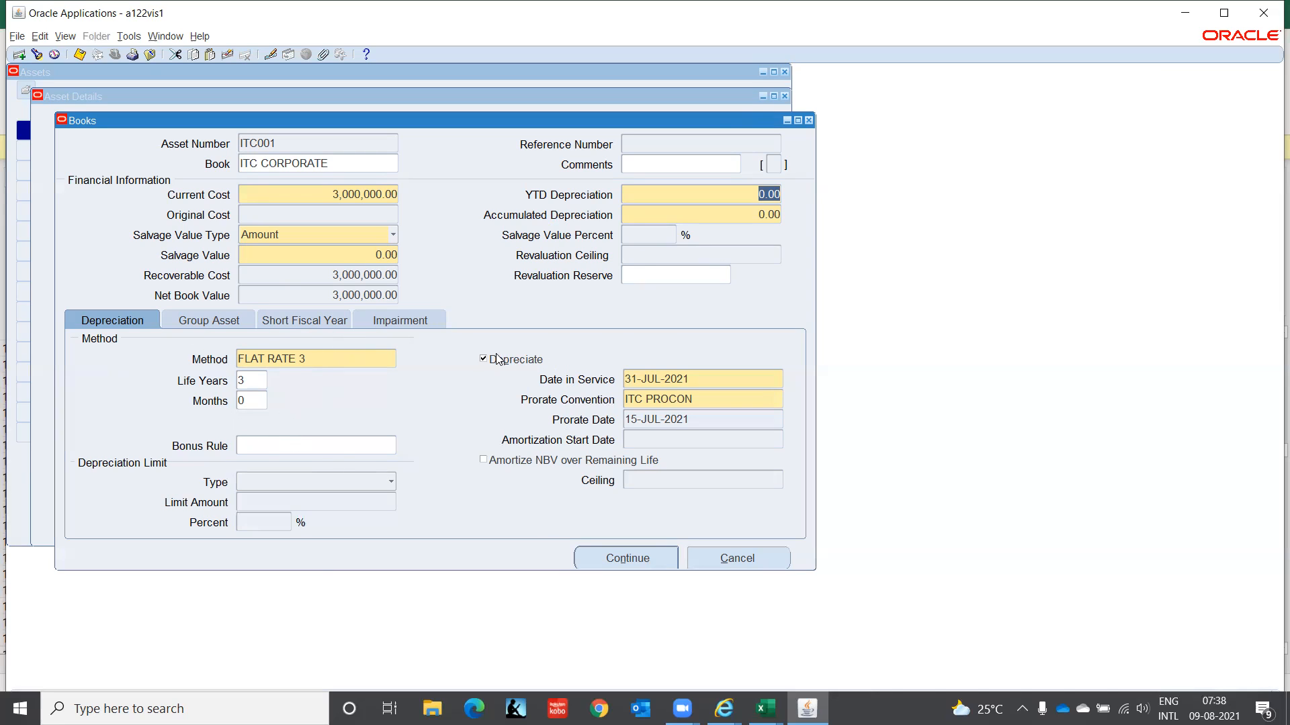
- Set the asset's date in service to 01-JUL-2021
left_click(702, 380)
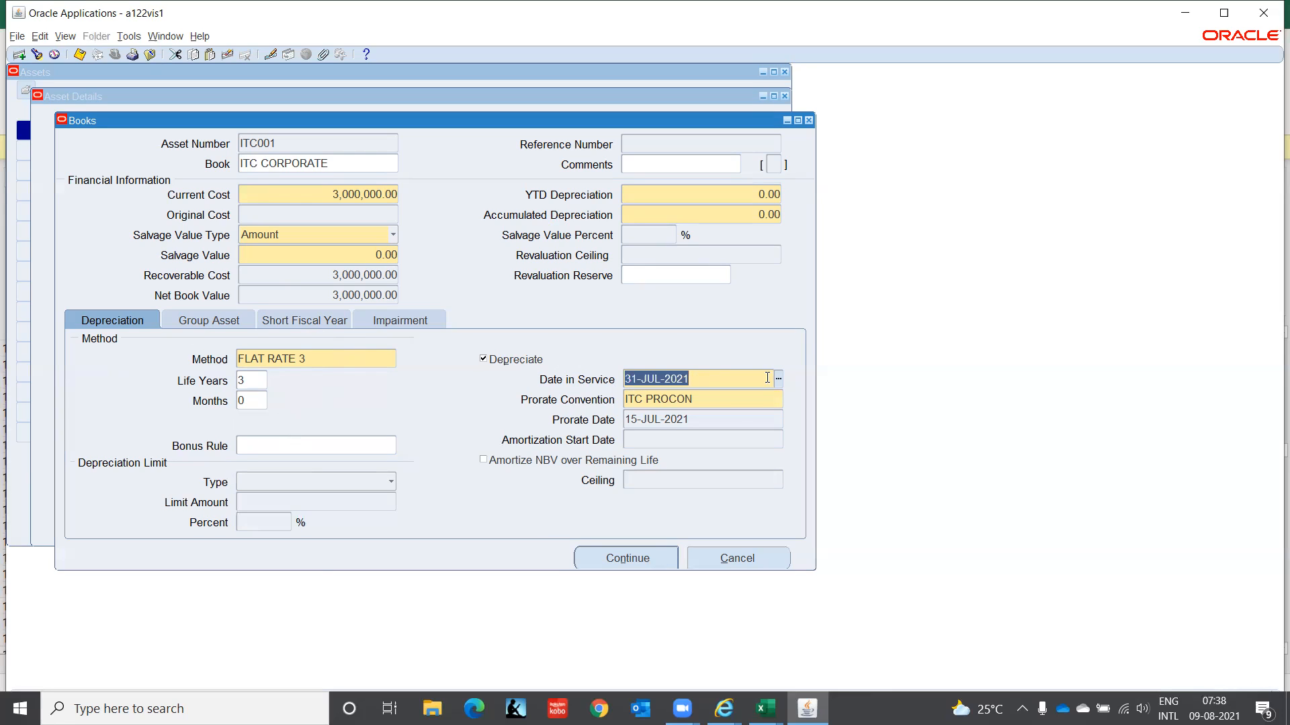
left_click(778, 378)
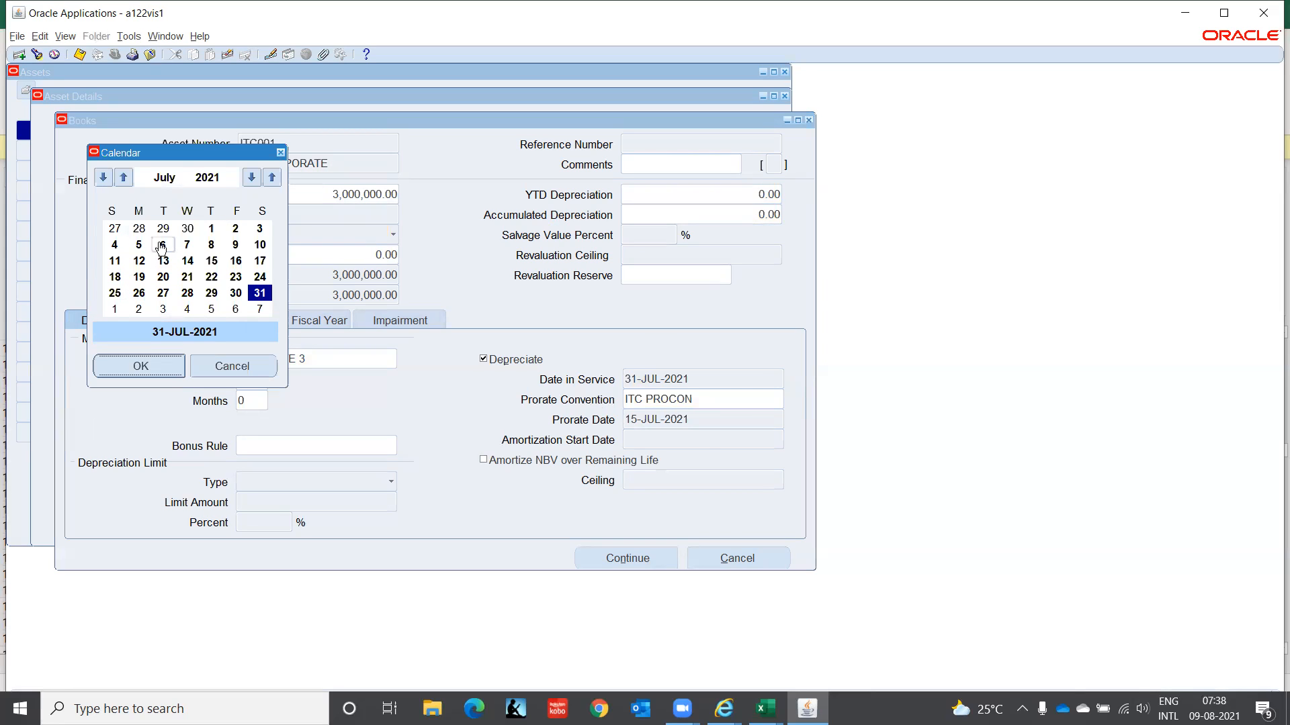
left_click(211, 229)
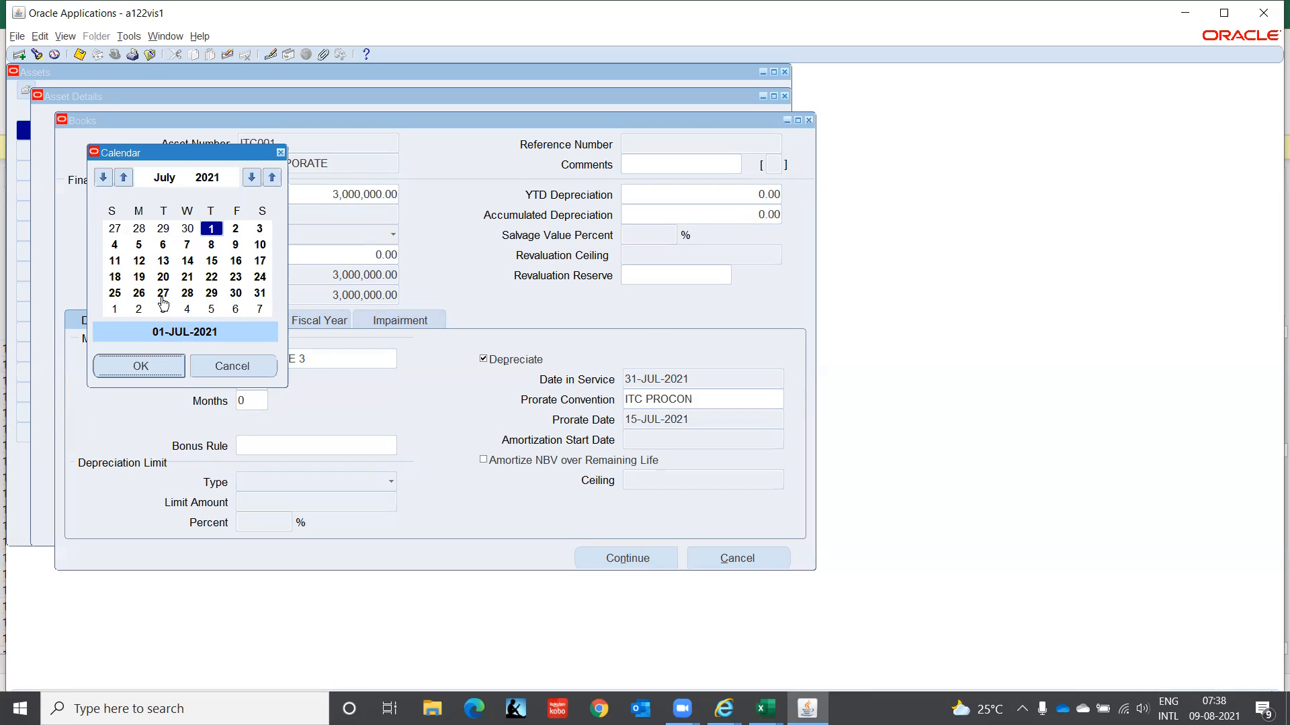
left_click(149, 369)
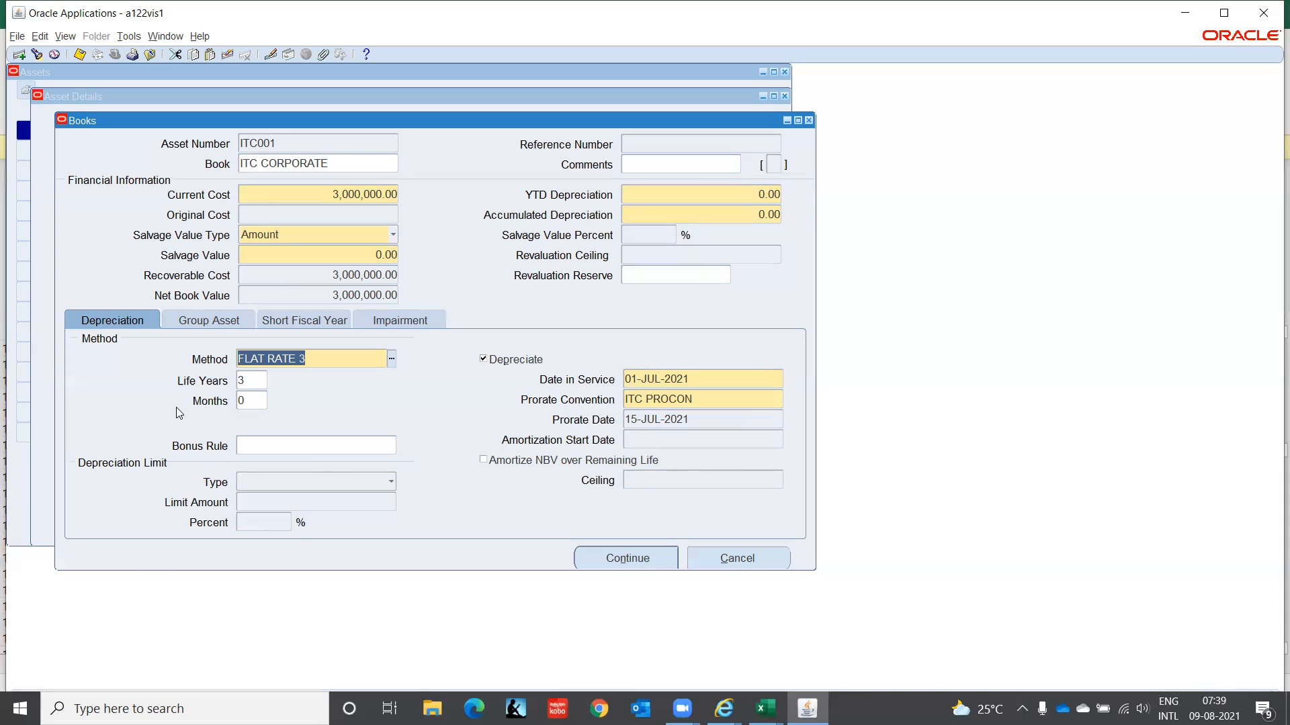
- Look through the asset's group asset, short fiscal year and impairment settings, and return to its depreciation settings
left_click(211, 323)
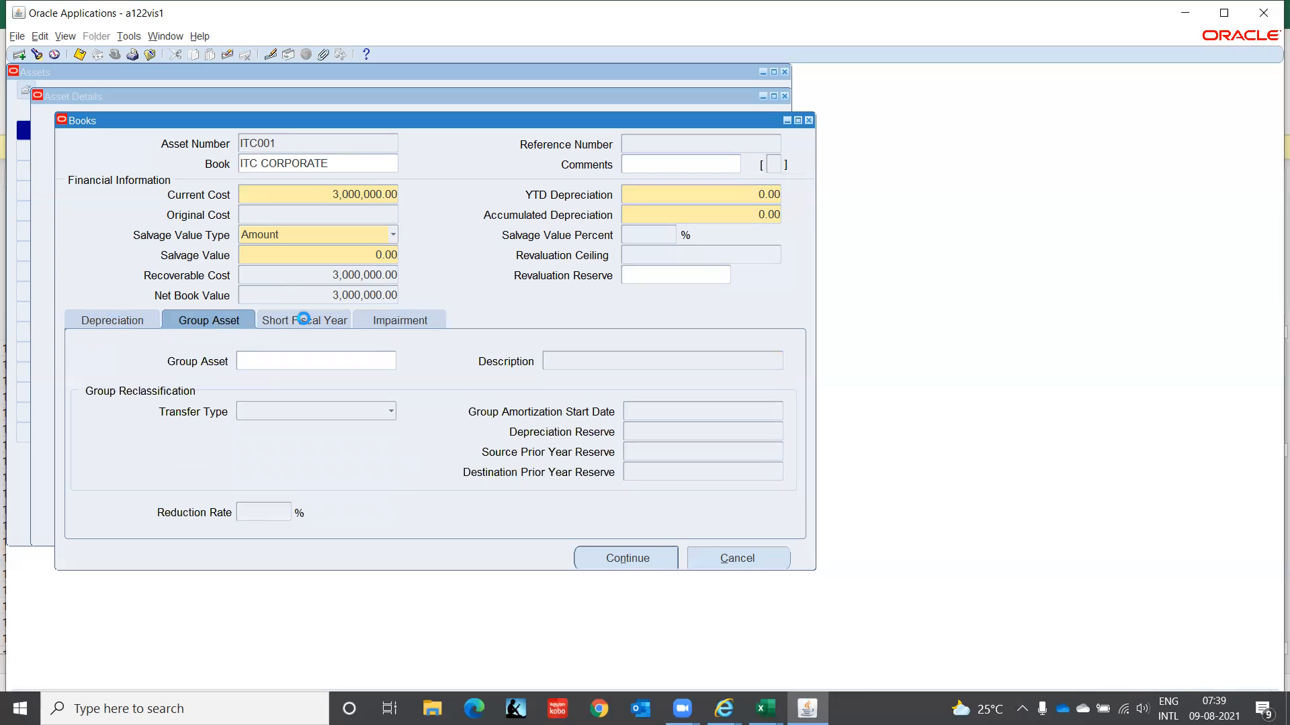
left_click(333, 324)
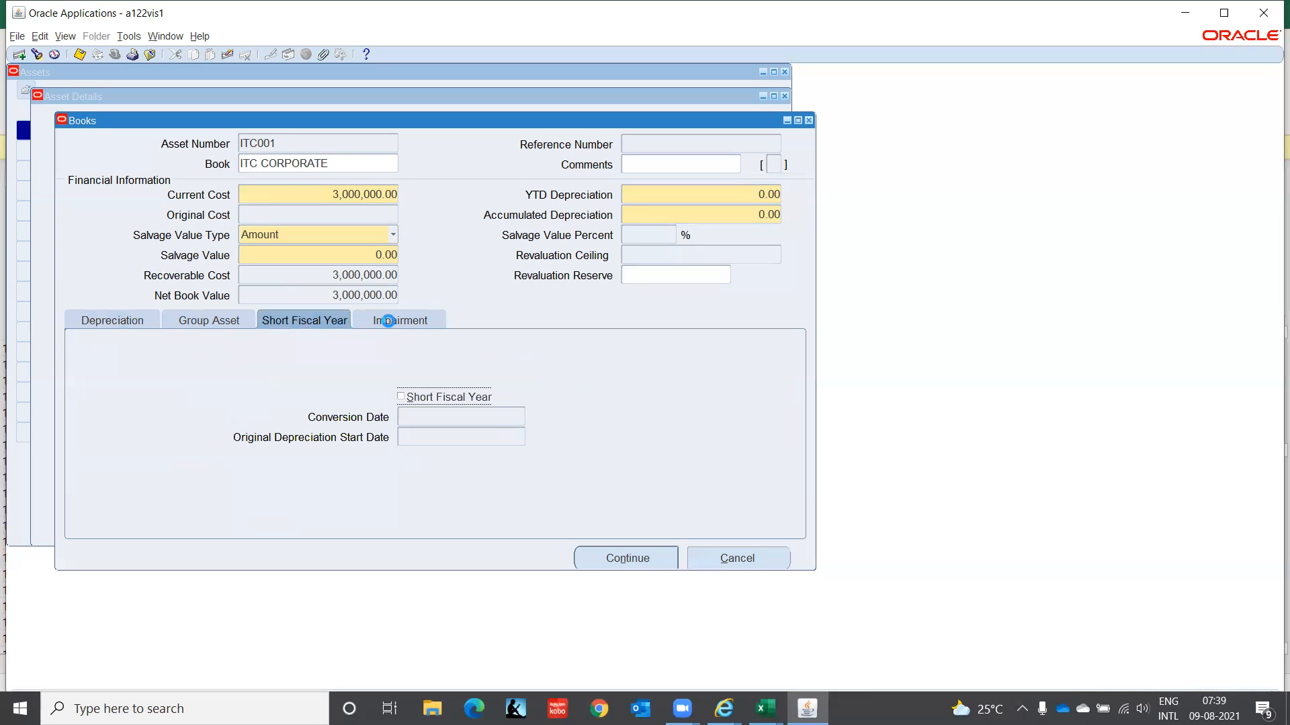
left_click(388, 321)
left_click(95, 321)
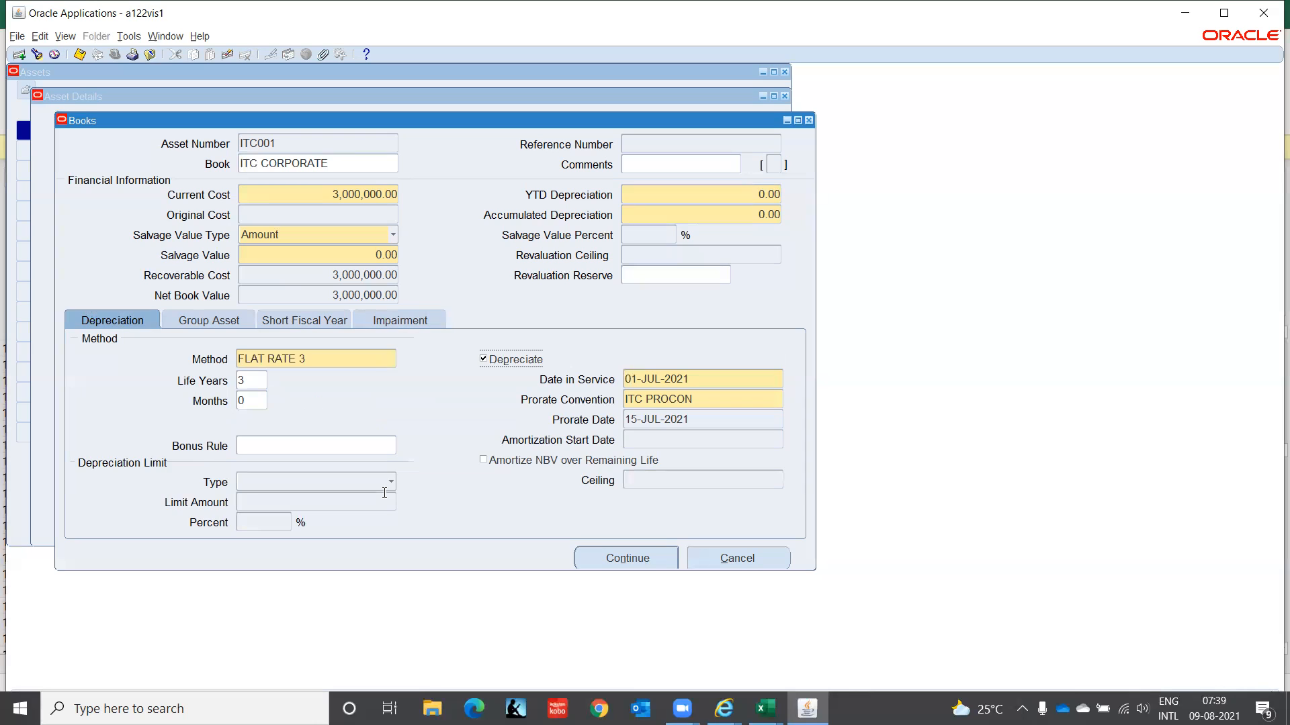
- Continue to the asset's assignments and assign 1 unit to the employee by entering the employee's name
left_click(611, 552)
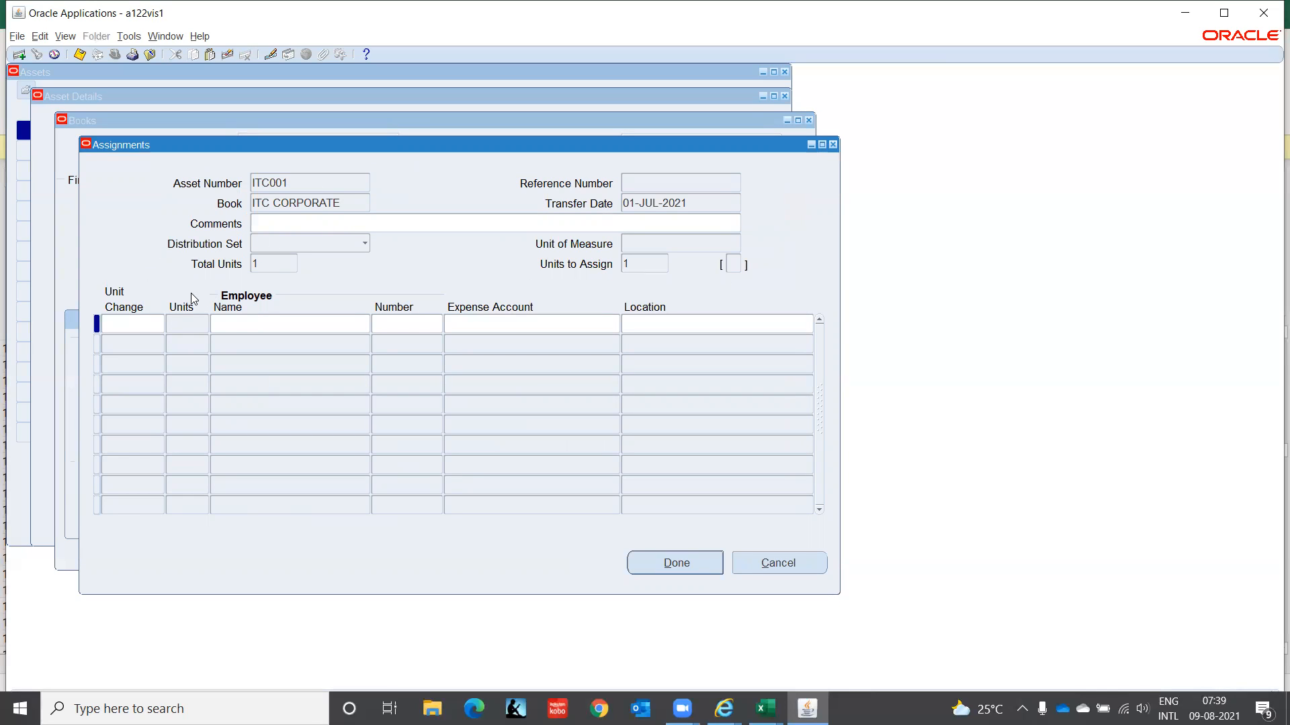
left_click(130, 322)
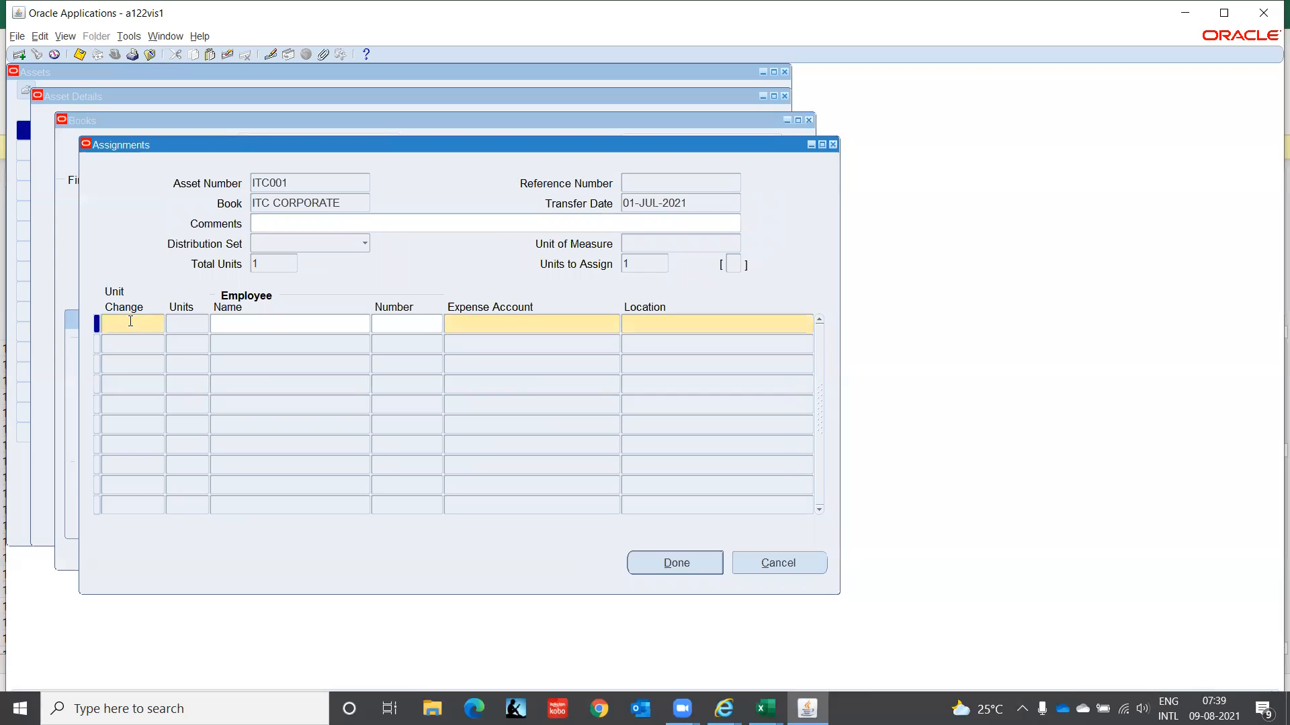
type("1")
key("Tab")
type("Gopal")
key("Tab")
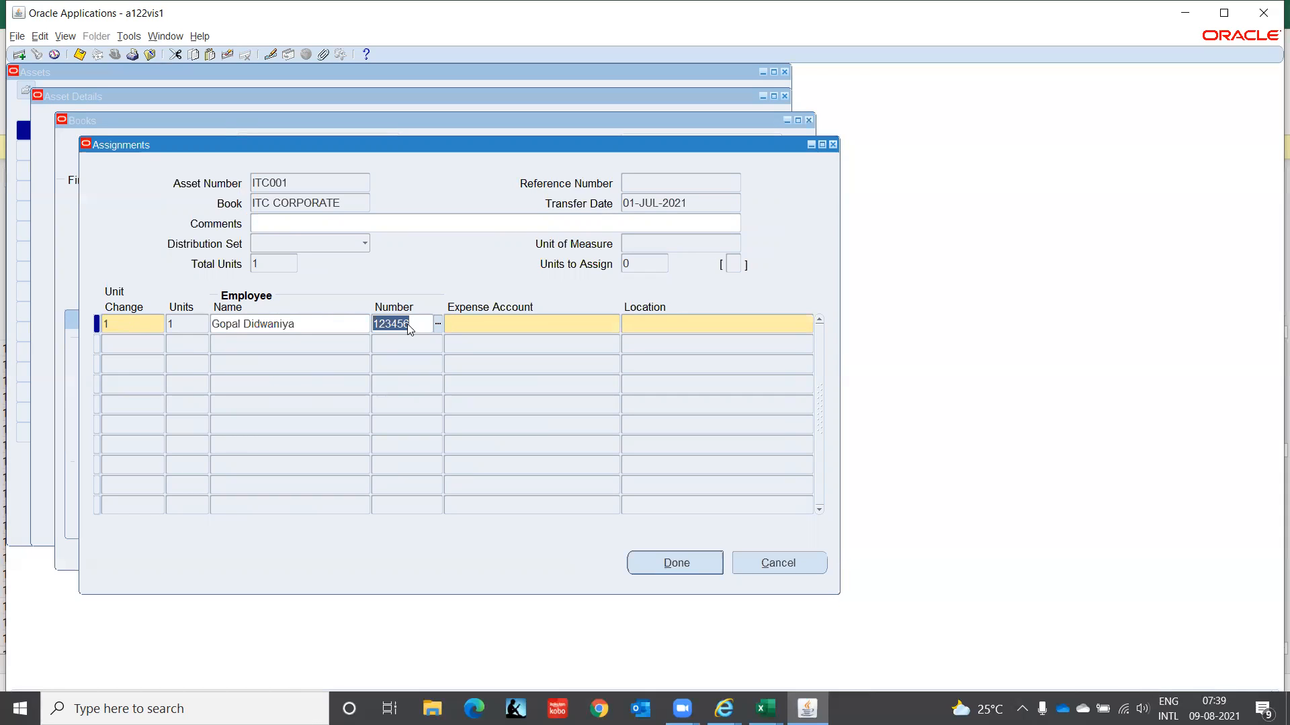
- Open the assignment's expense account segments and set the company to C1 and the location to CHN
left_click(529, 323)
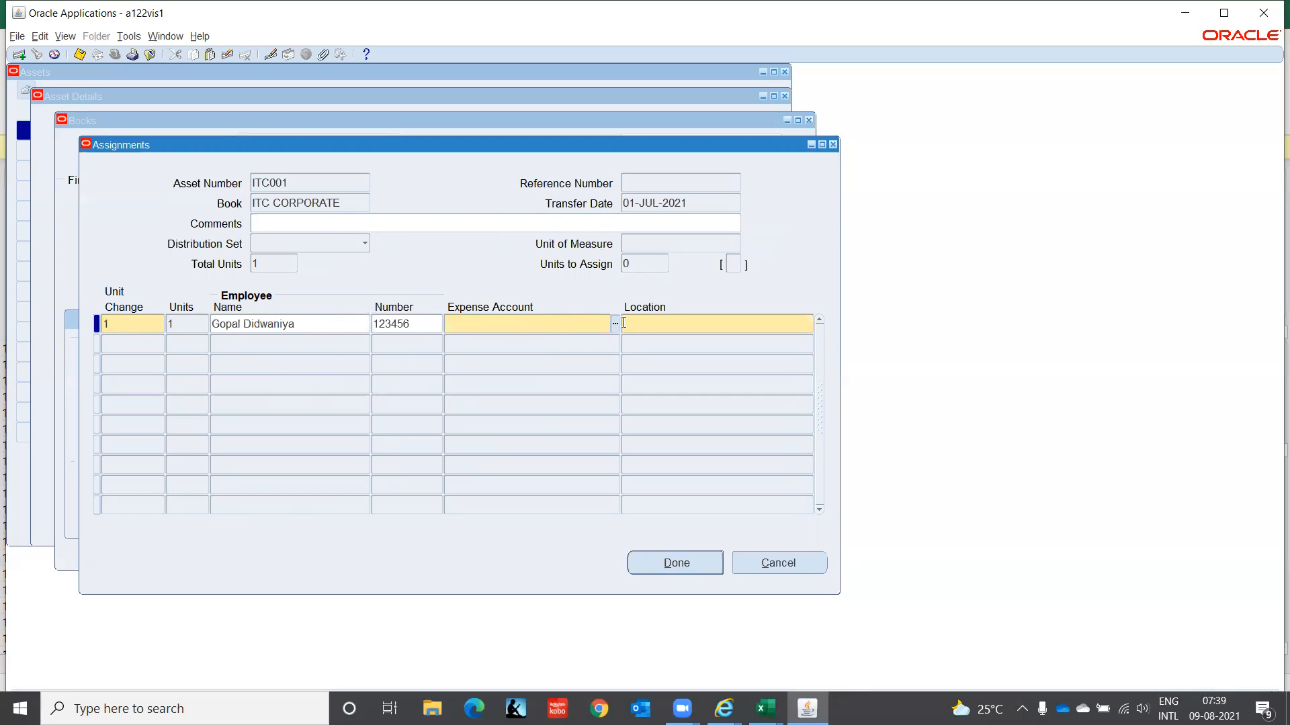
left_click(615, 326)
left_click(427, 327)
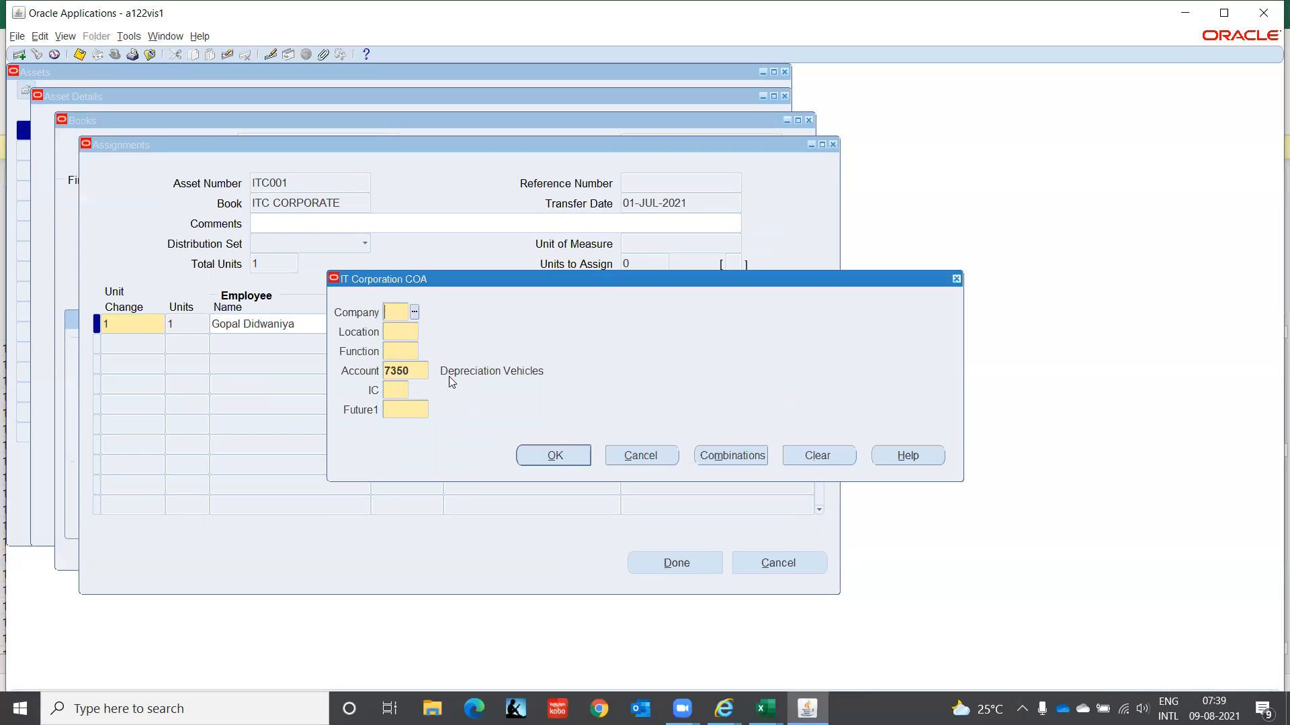
type("c1")
key("Tab")
type("chn")
key("Tab")
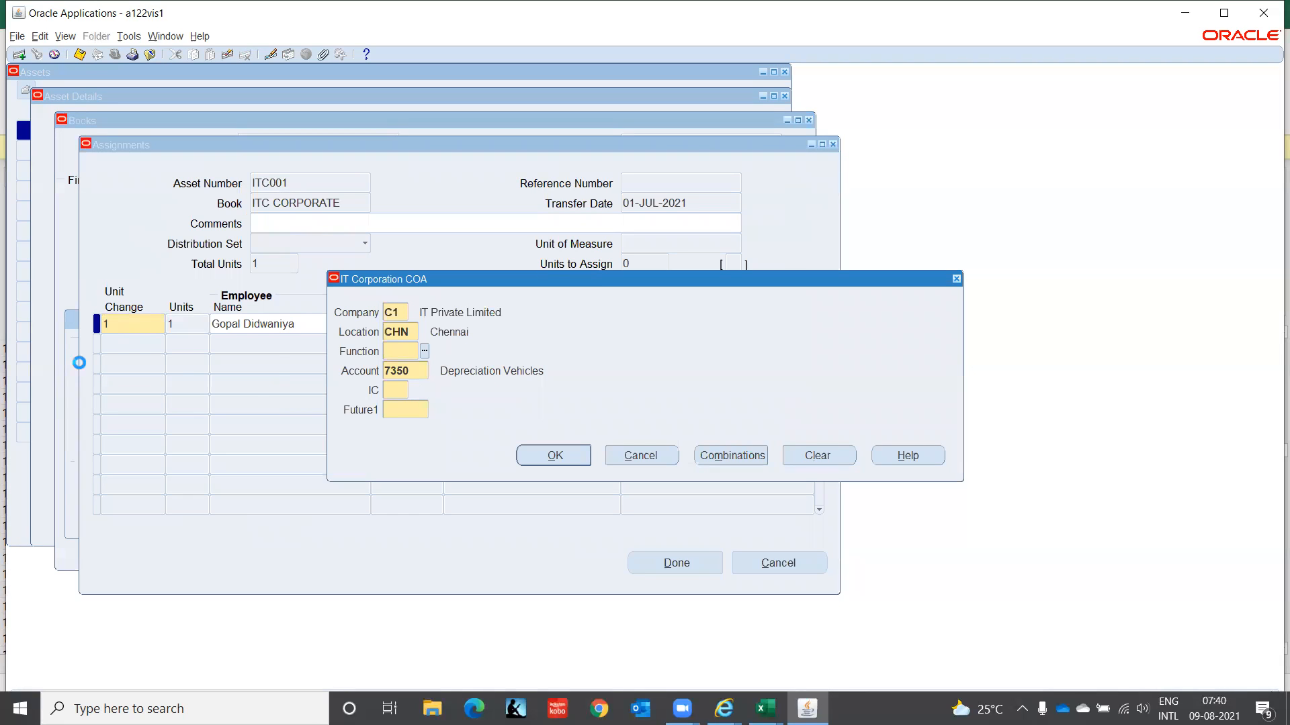
- Complete the expense account with function FIN, IC 00 and Future1 0000, keeping account 7350, and accept the combination
type("fin")
key("Tab")
key("Tab")
type("00")
key("Tab")
type("0000")
key("Tab")
key("Return")
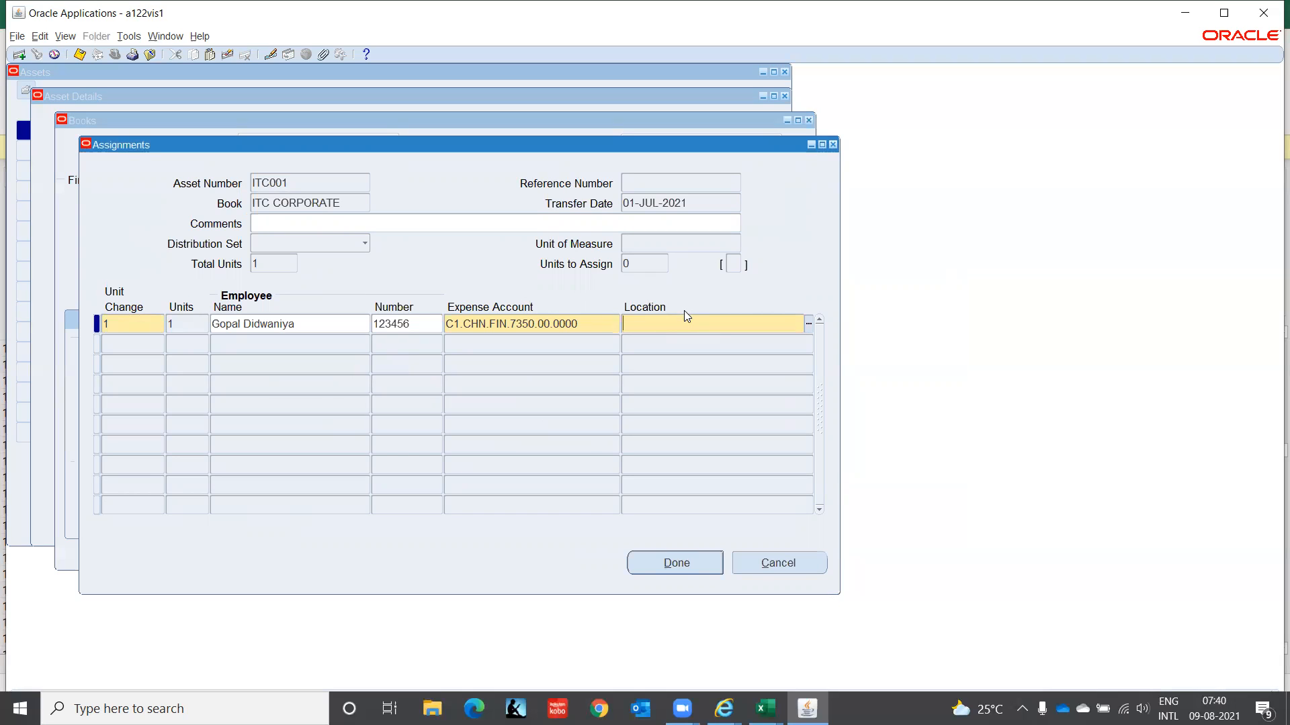
- Open the assignment's location values and look through the whole list for a suitable entry, including those starting with T
key("ctrl+l")
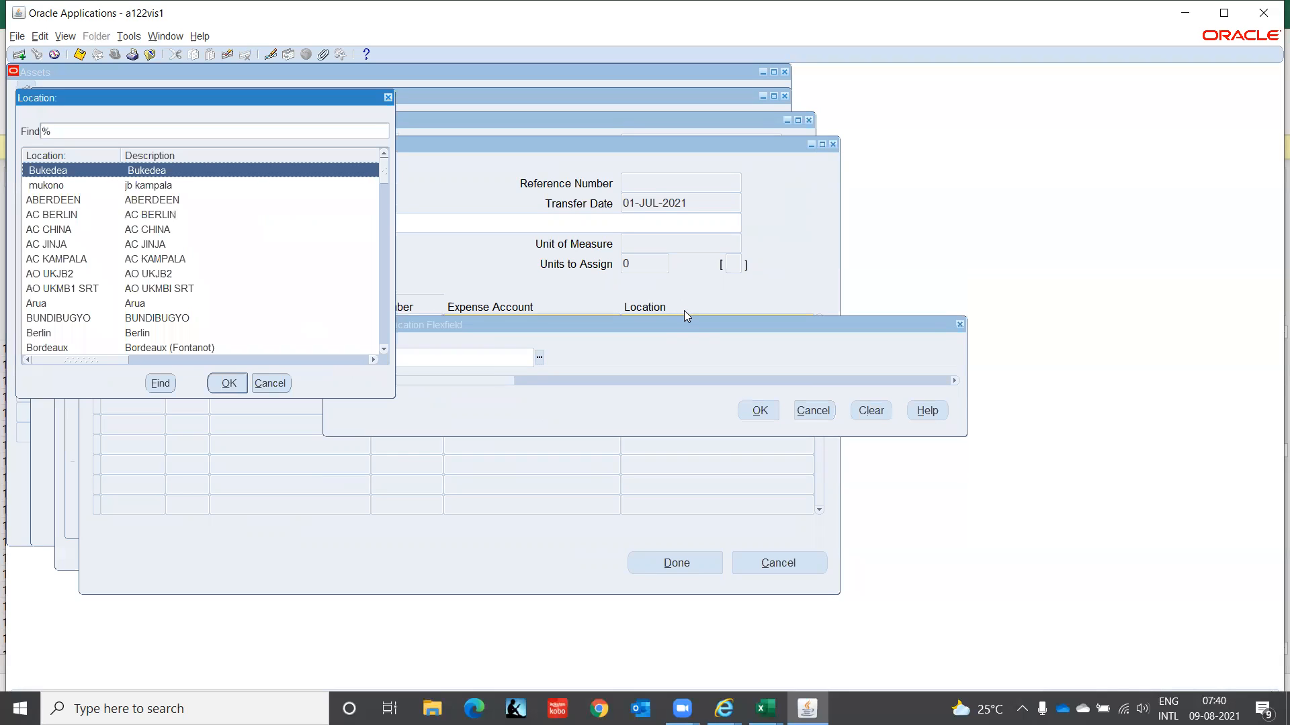
type("t")
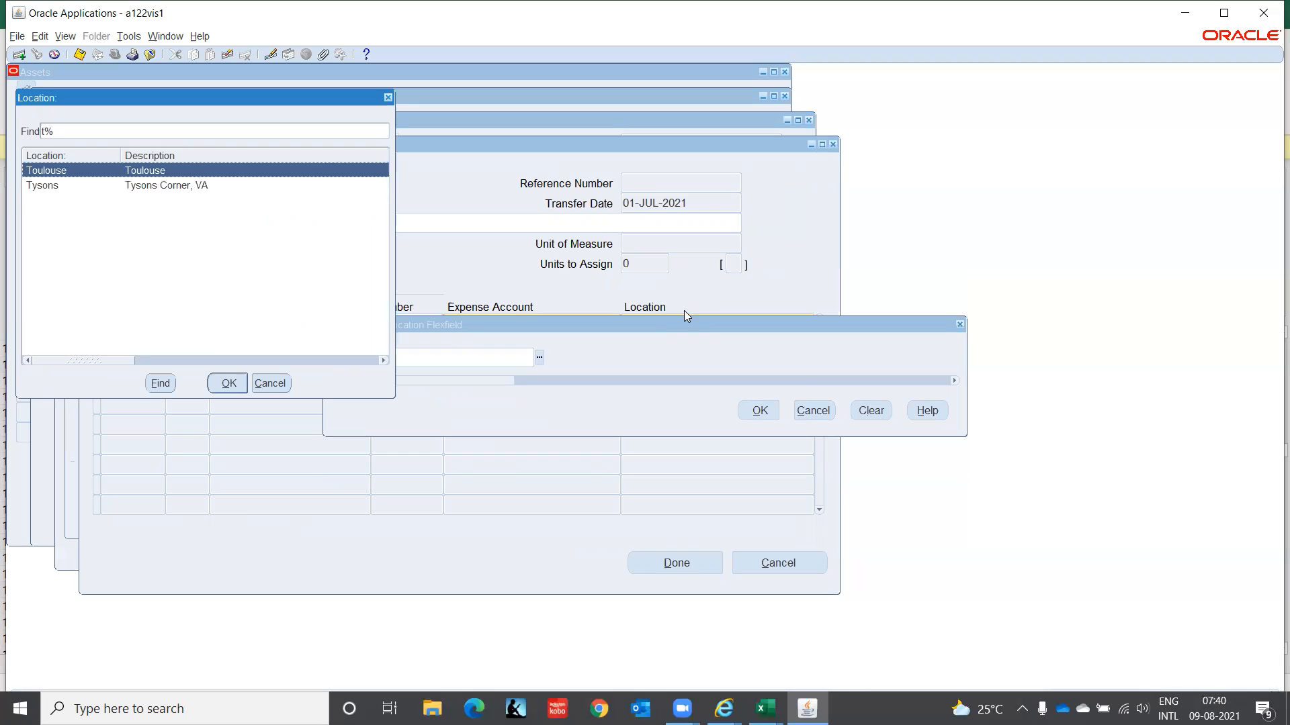
key("BackSpace")
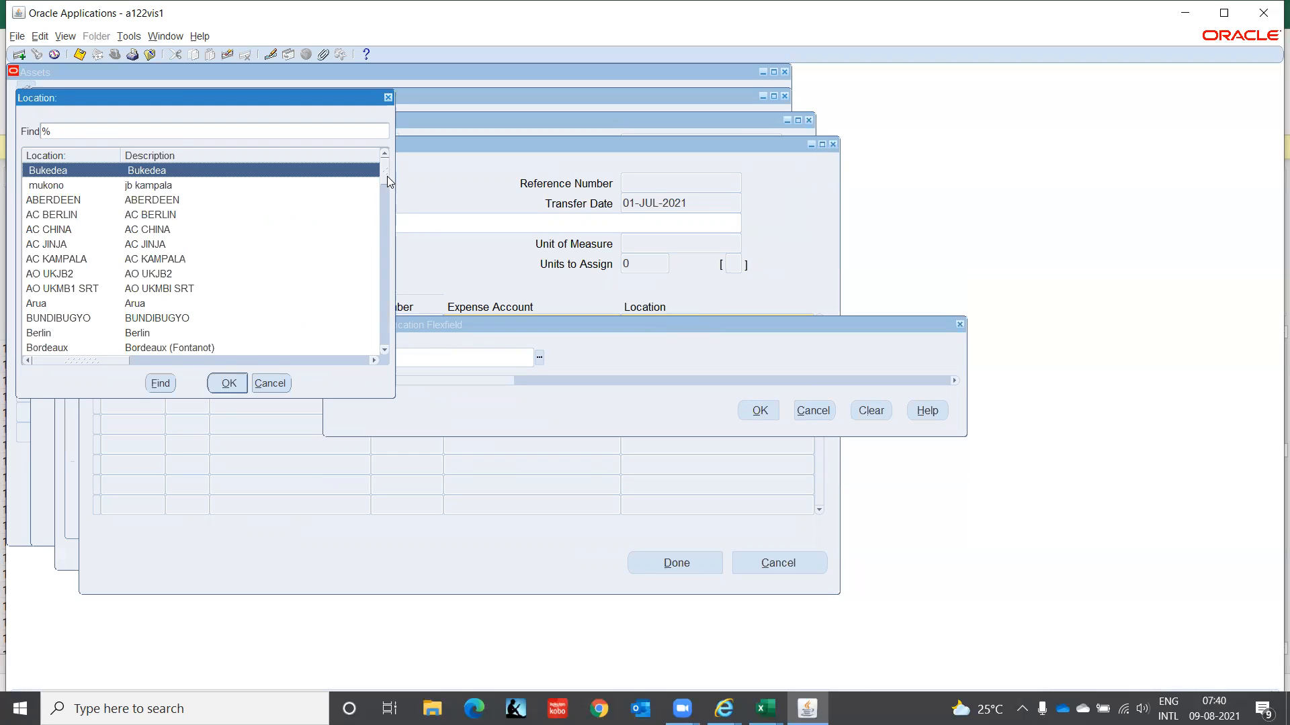
scroll(383, 176, "down", 7)
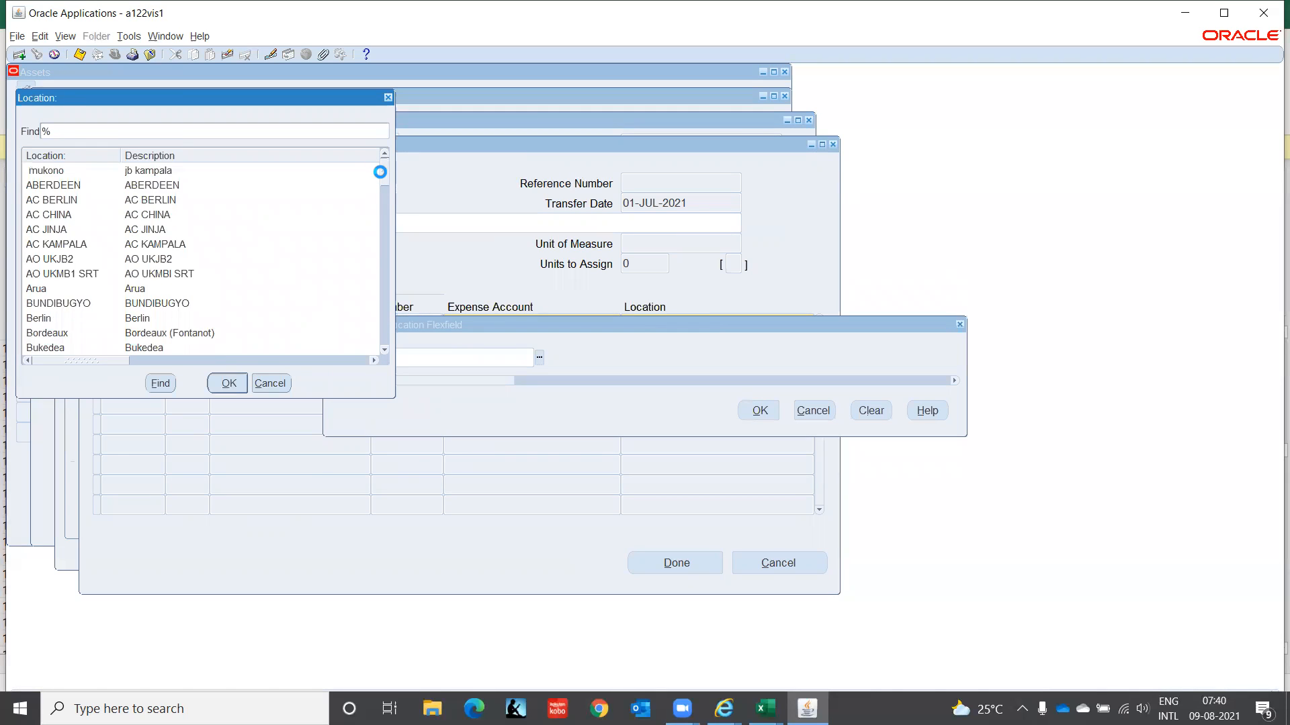
scroll(383, 185, "down", 9)
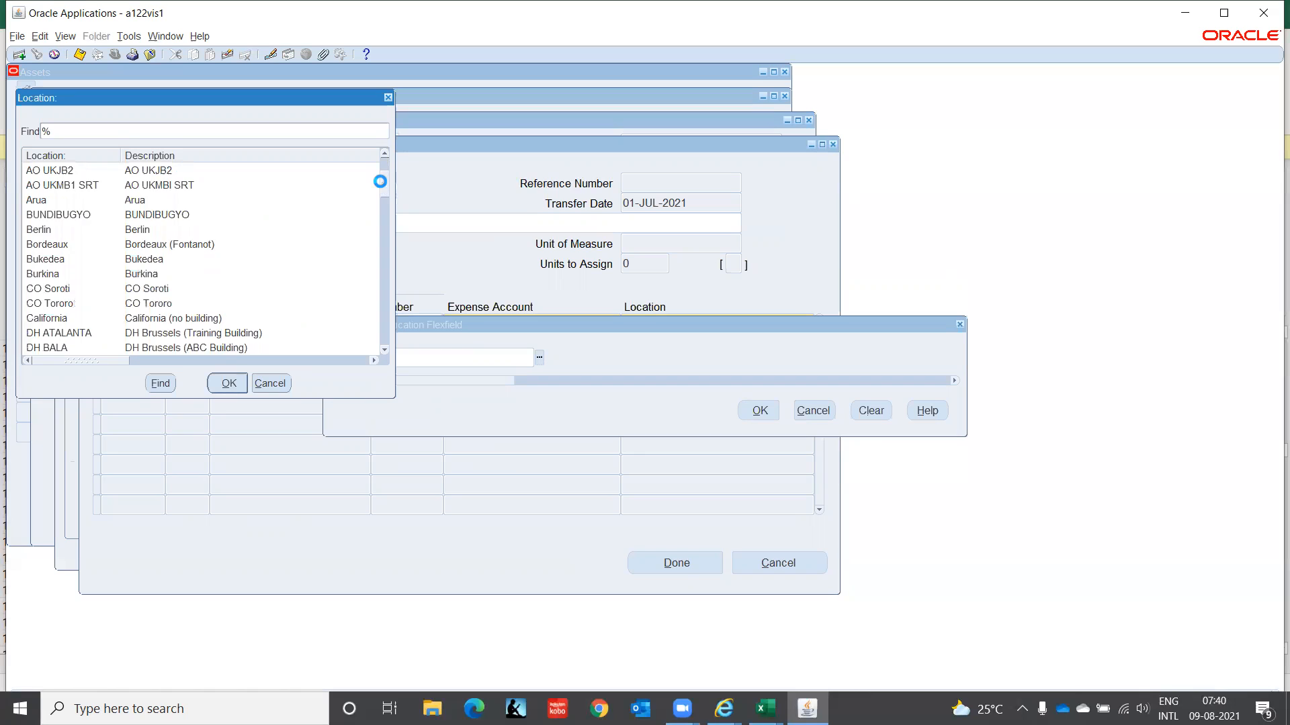
scroll(382, 201, "down", 5)
scroll(383, 213, "down", 3)
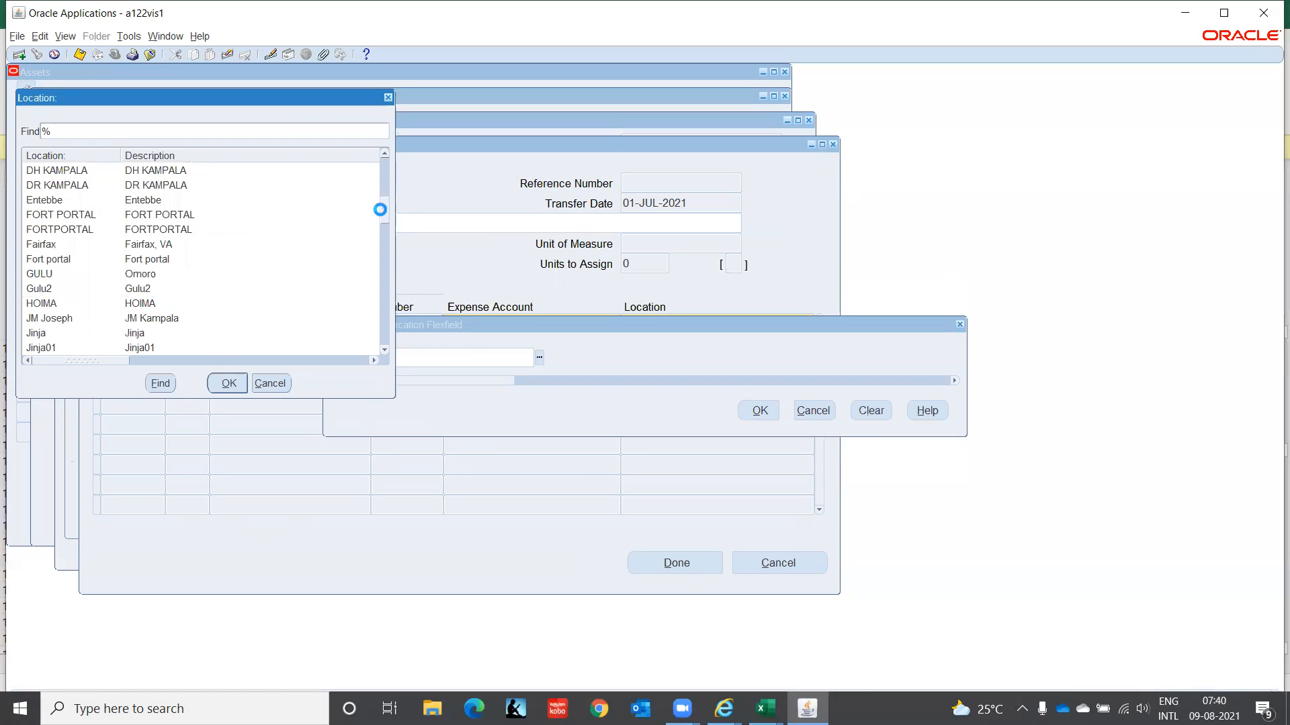
scroll(383, 217, "down", 6)
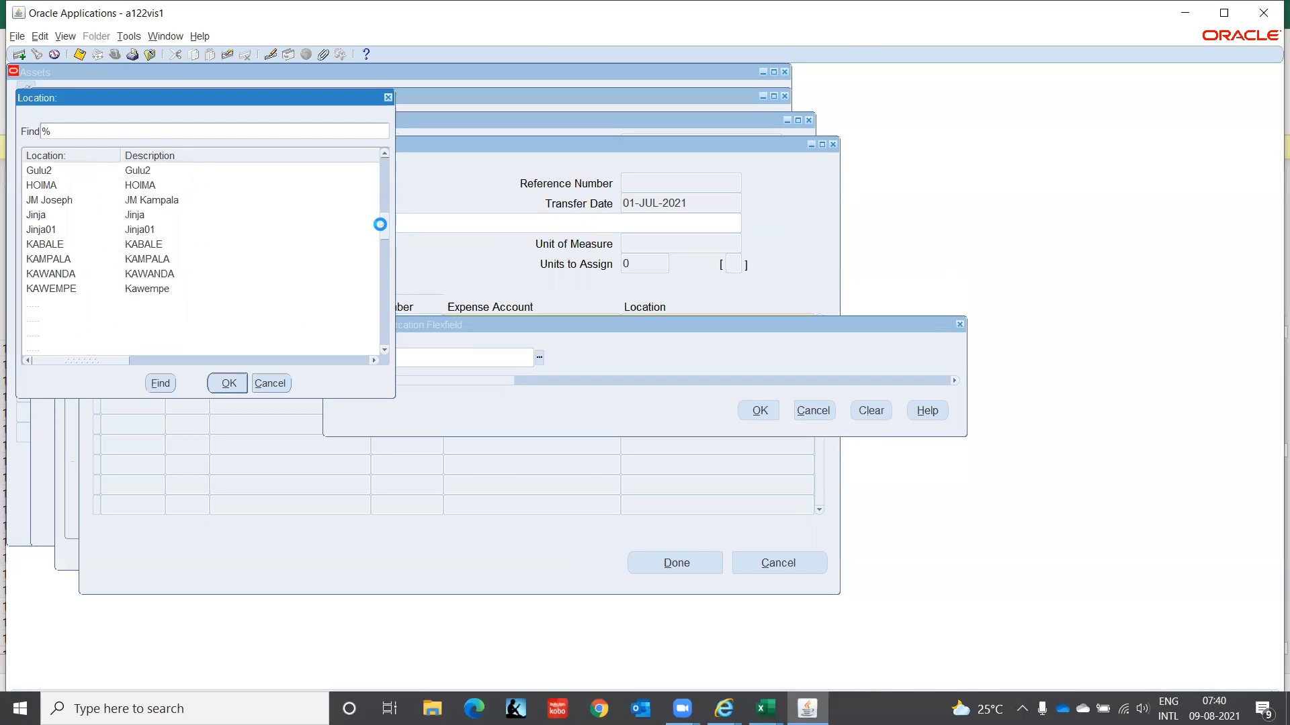
left_click_drag(380, 225, 379, 304)
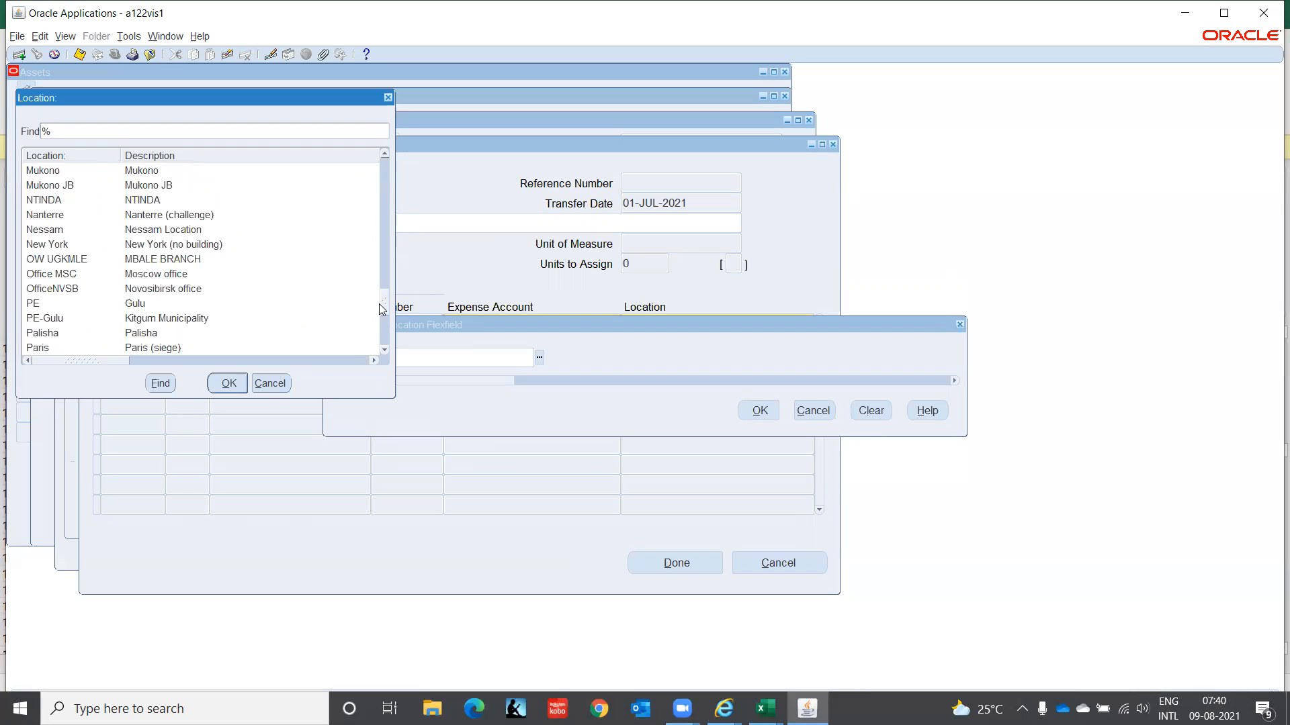
left_click_drag(379, 309, 379, 321)
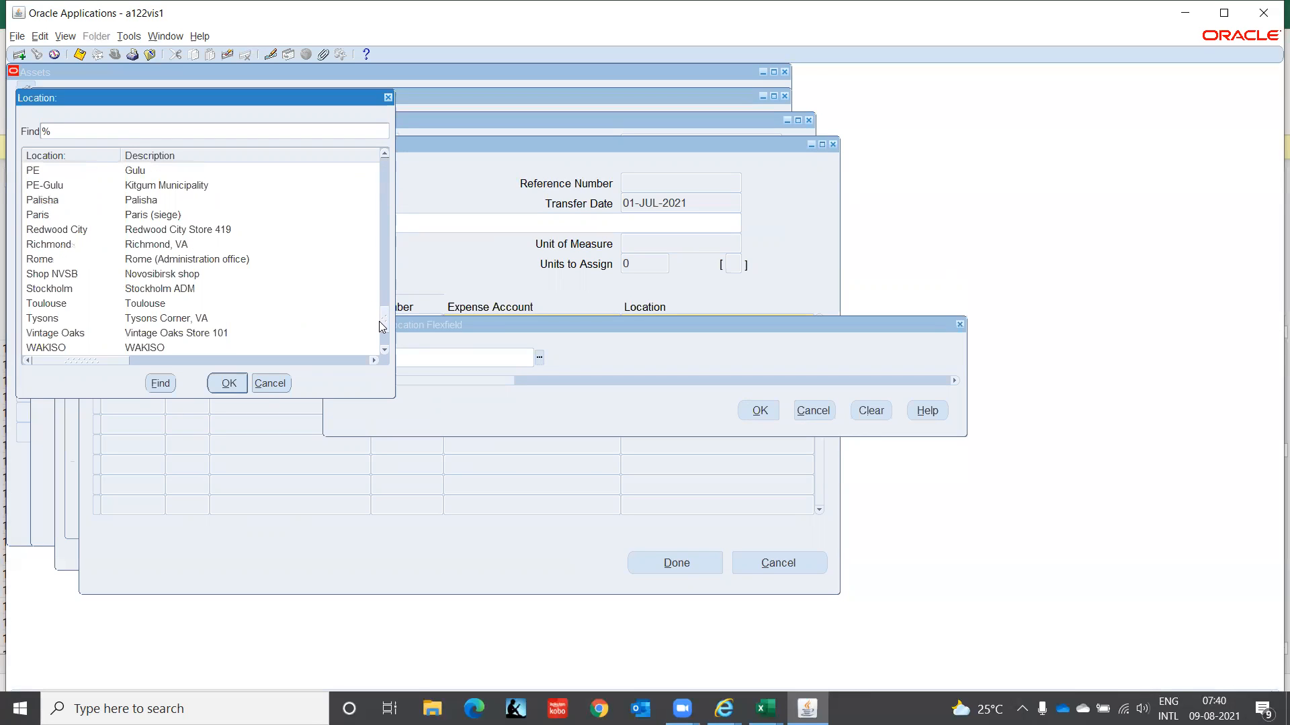
left_click_drag(379, 321, 380, 360)
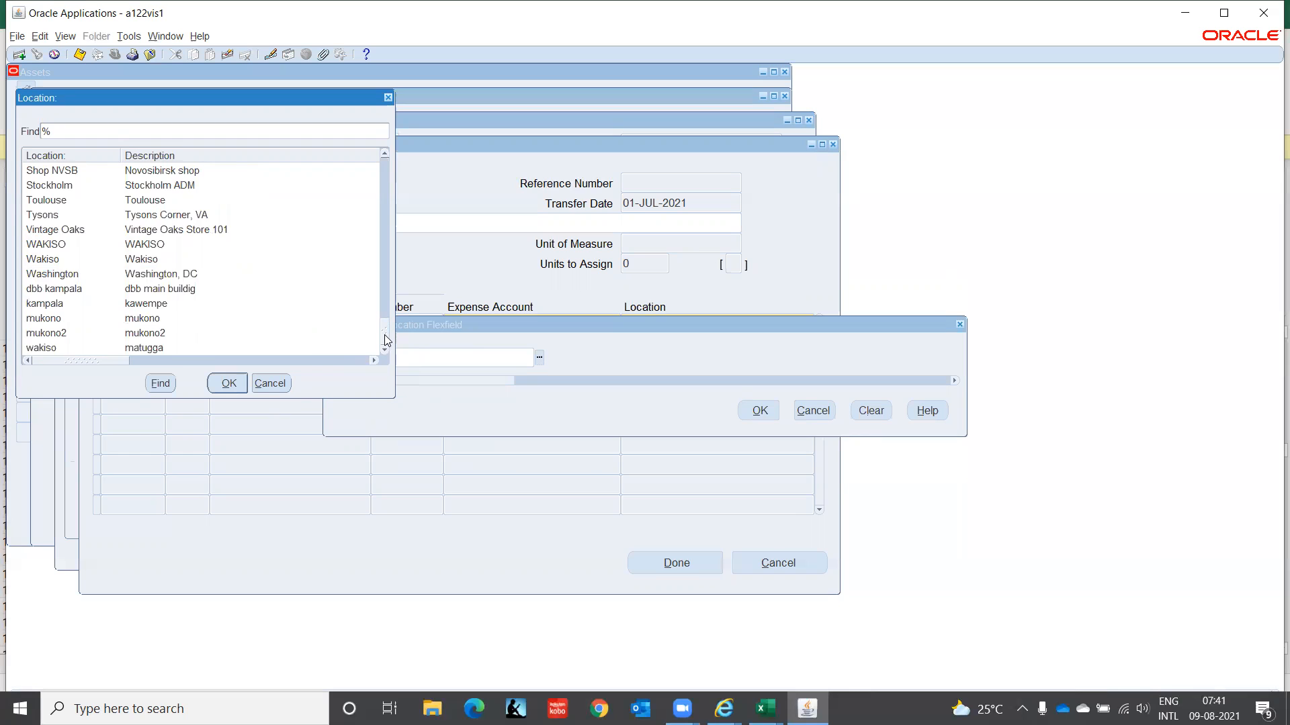
scroll(387, 340, "up", 1)
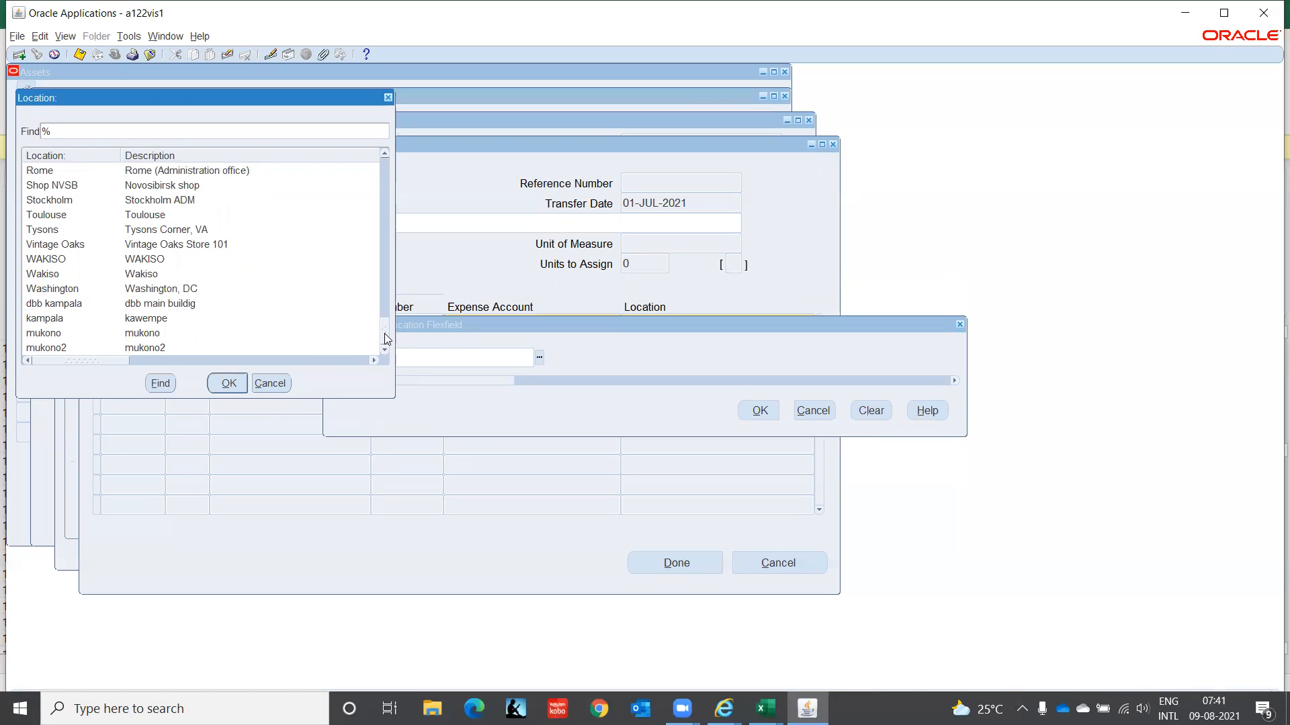
left_click_drag(384, 333, 389, 123)
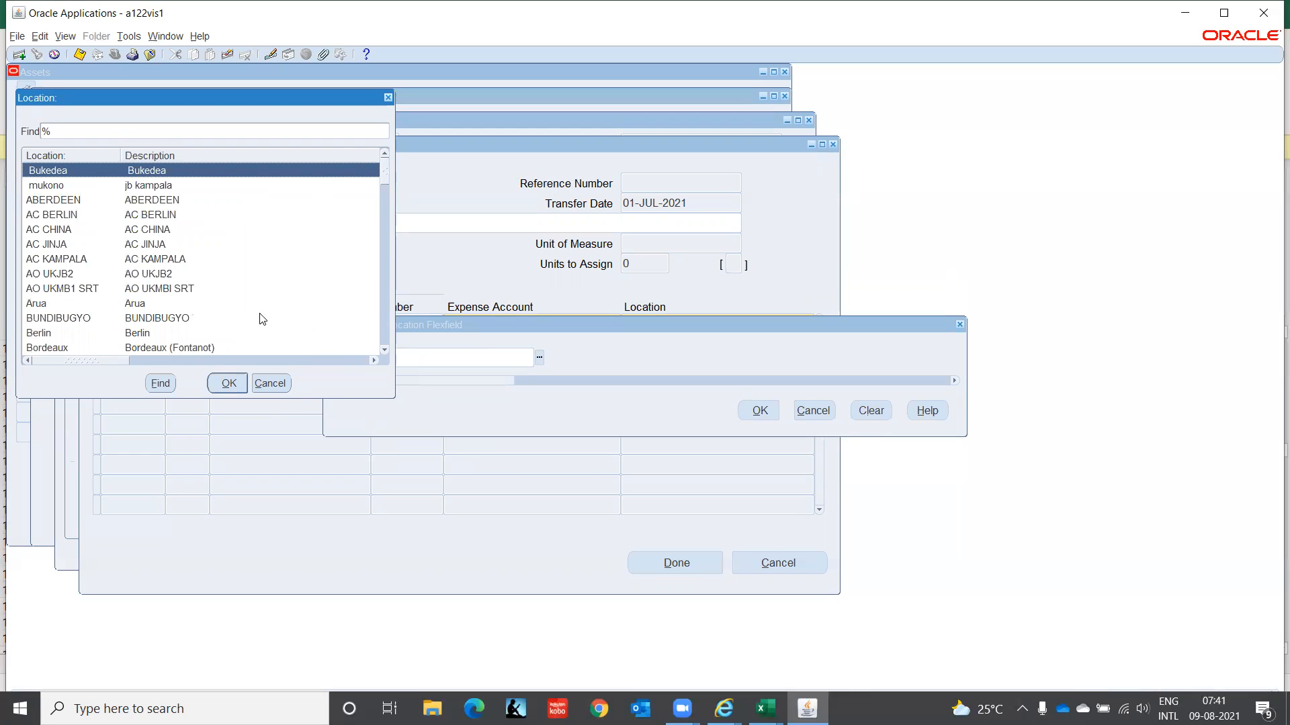
- Pick the mukono location described as jb kampala for the assignment and accept it
left_click(212, 186)
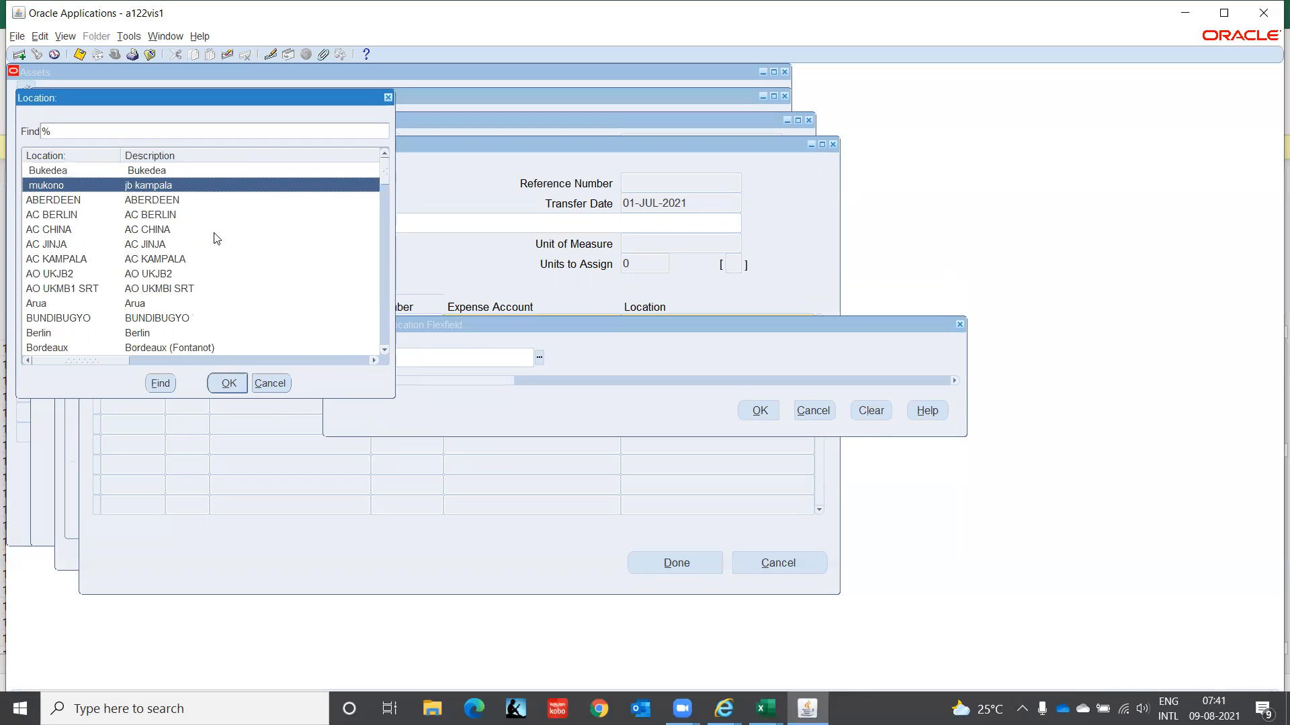
left_click(229, 383)
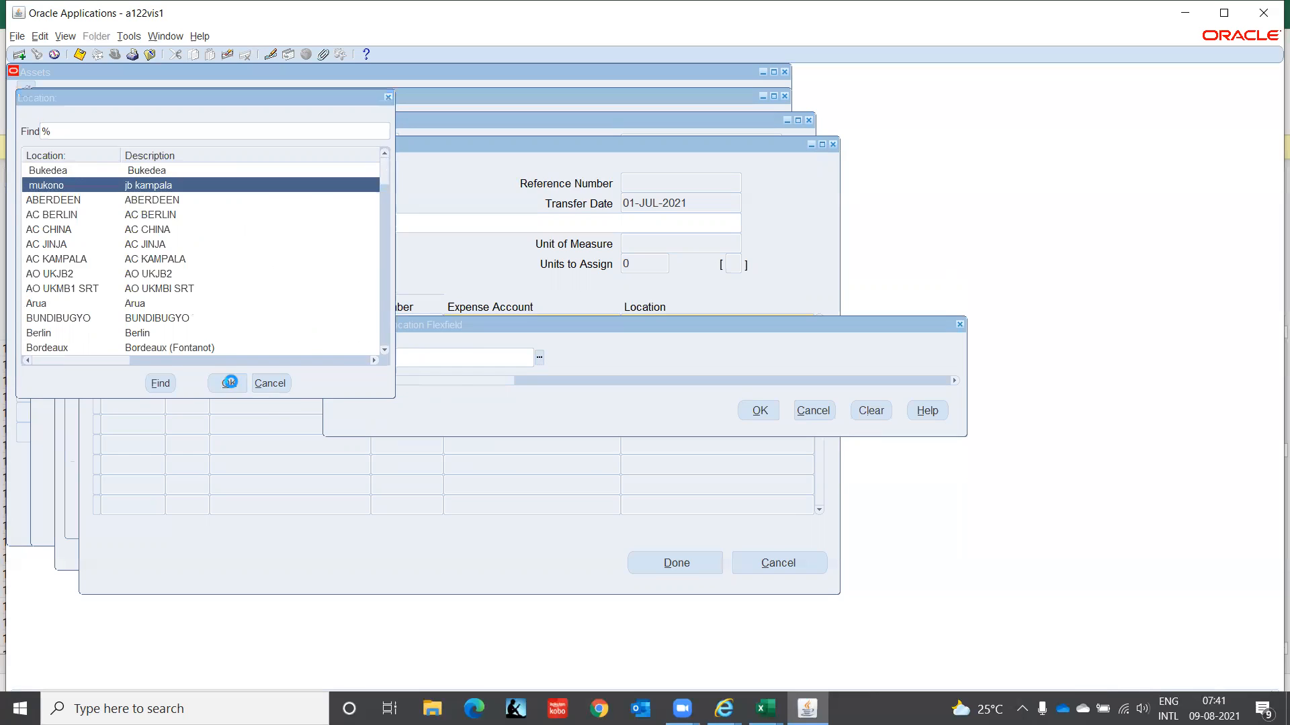
left_click(751, 411)
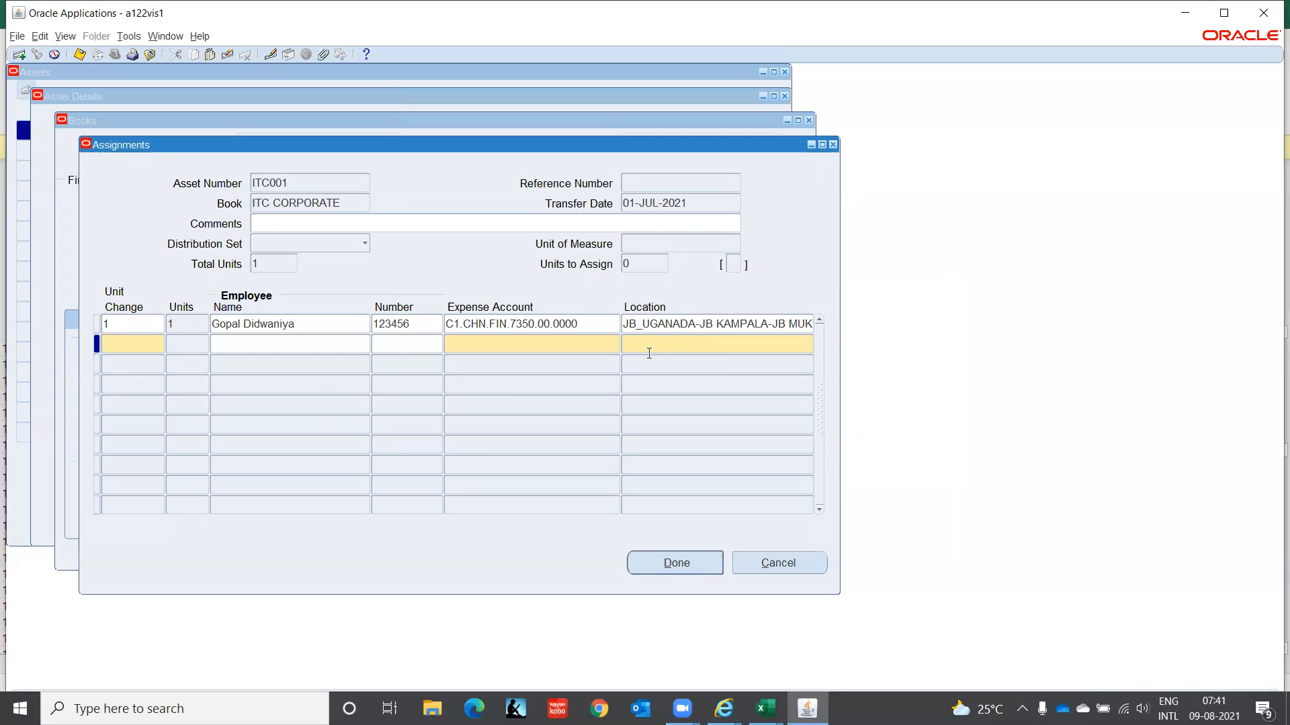
- Copy the assignment's location and search for JB_UGANADA-JB KAMPALA-JB MUKONO-JB BUILDING in the fnd_gfm_5921073 workbook in Excel
left_click(701, 324)
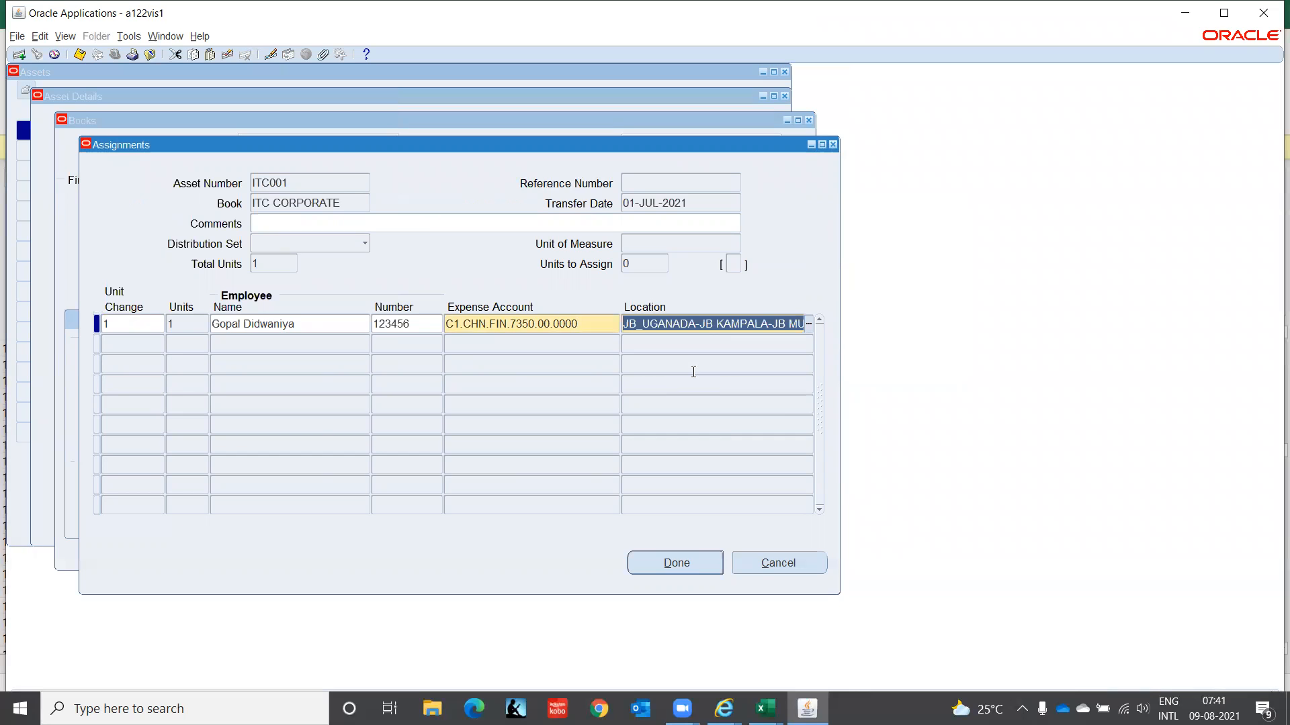
left_click(765, 708)
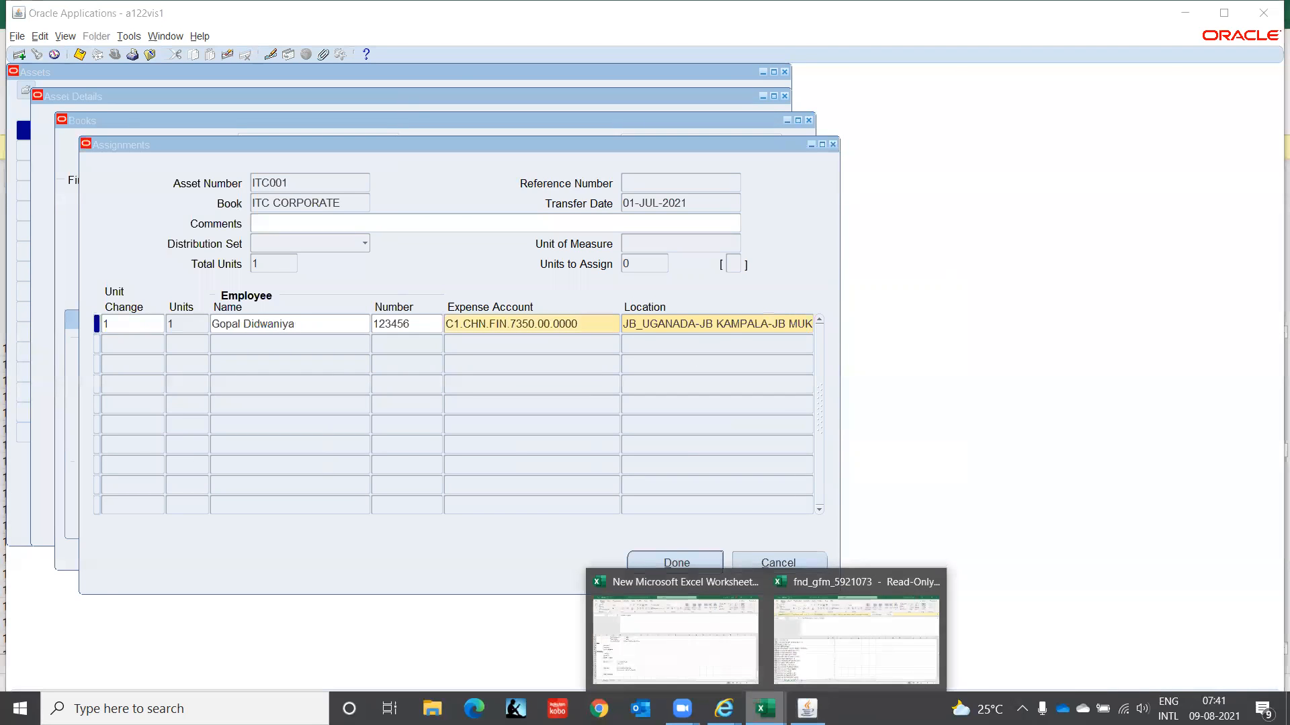
left_click(829, 668)
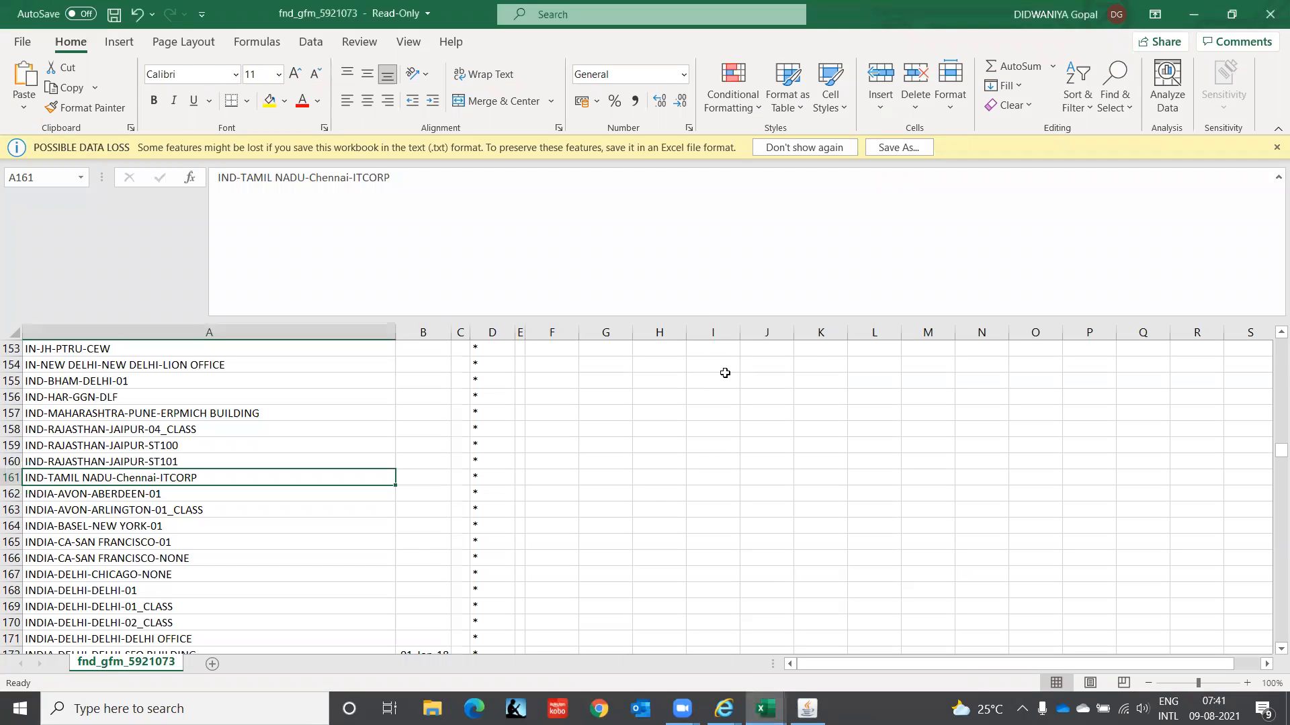
key("ctrl+f")
type("JB_UGANADA-JB KAMPALA-JB MUKONO-JB BUILDING")
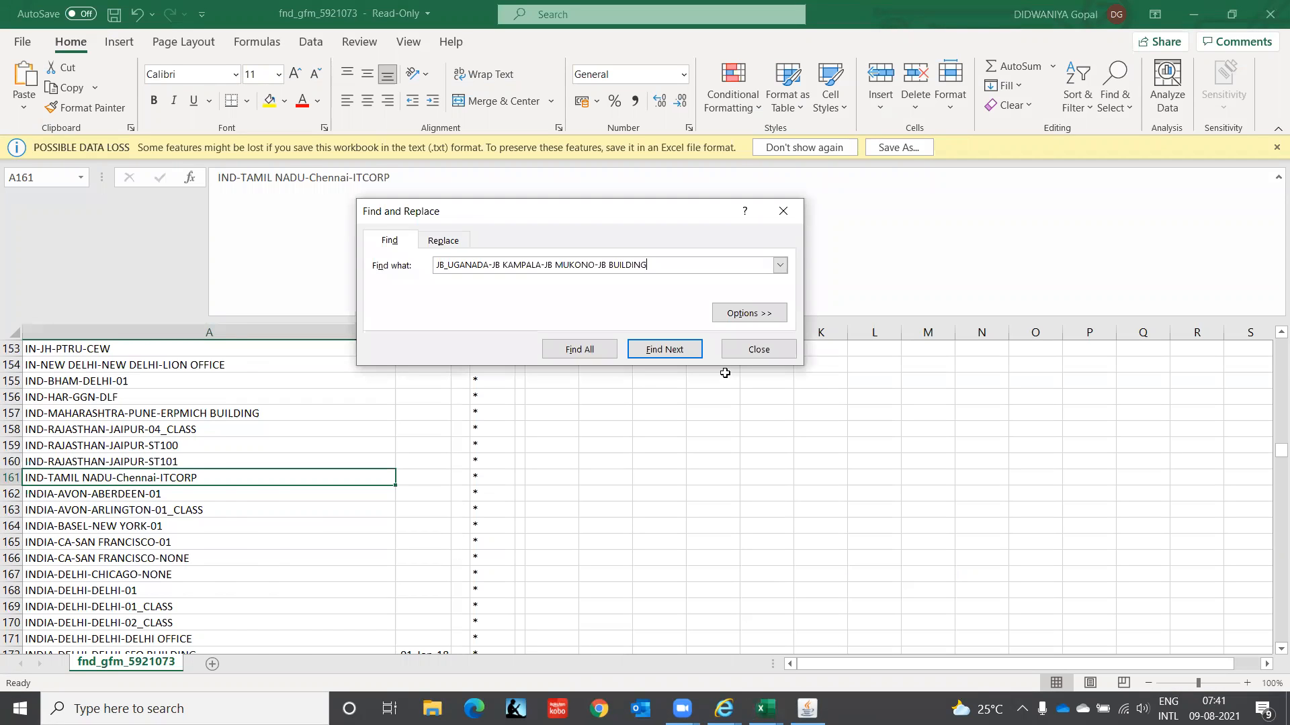
key("Return")
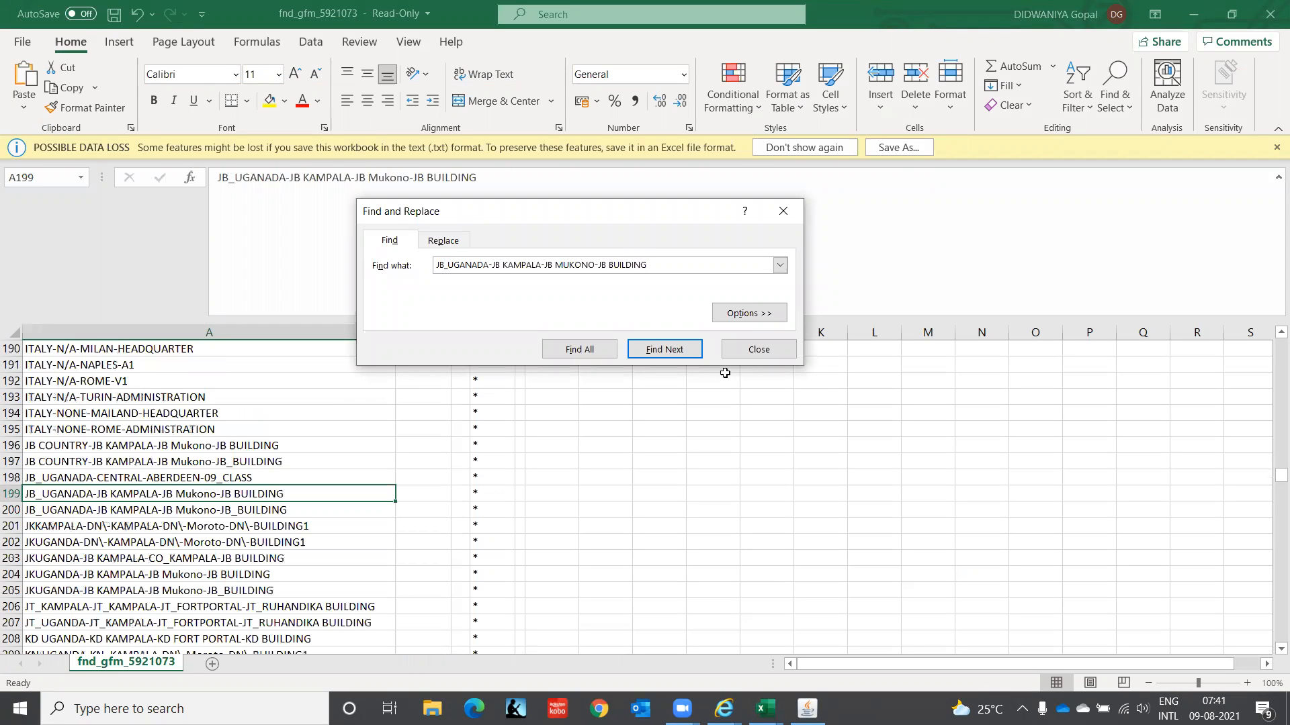
left_click(779, 356)
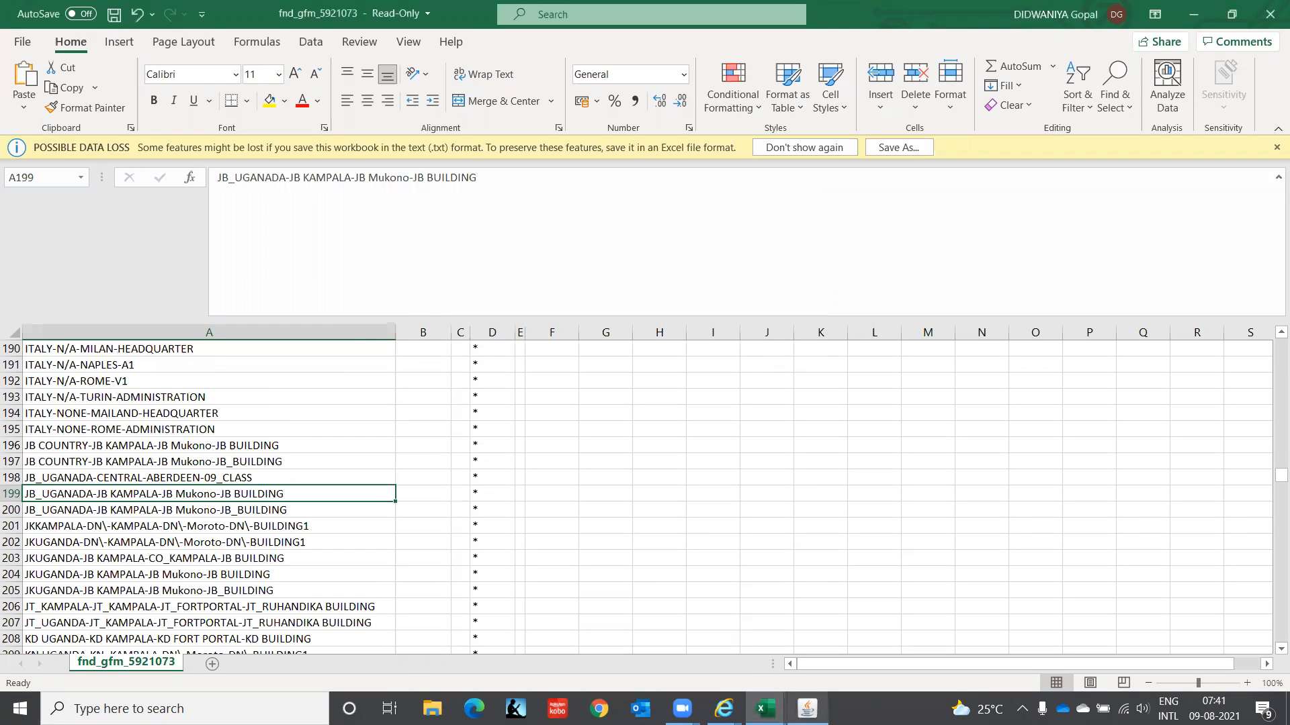
- Switch back to Oracle Applications and set the assignment location's country to IND, state to TAMIL NADU and city to Chennai
left_click(808, 708)
left_click(810, 322)
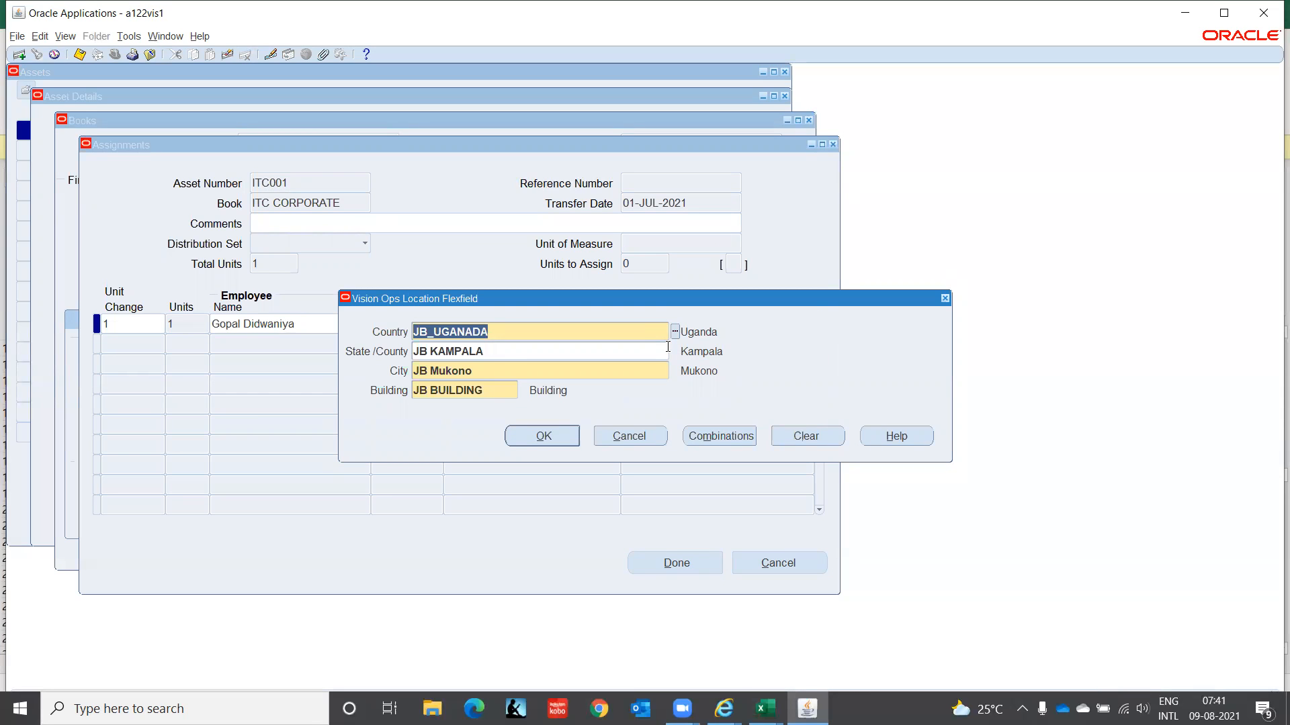
type("IND")
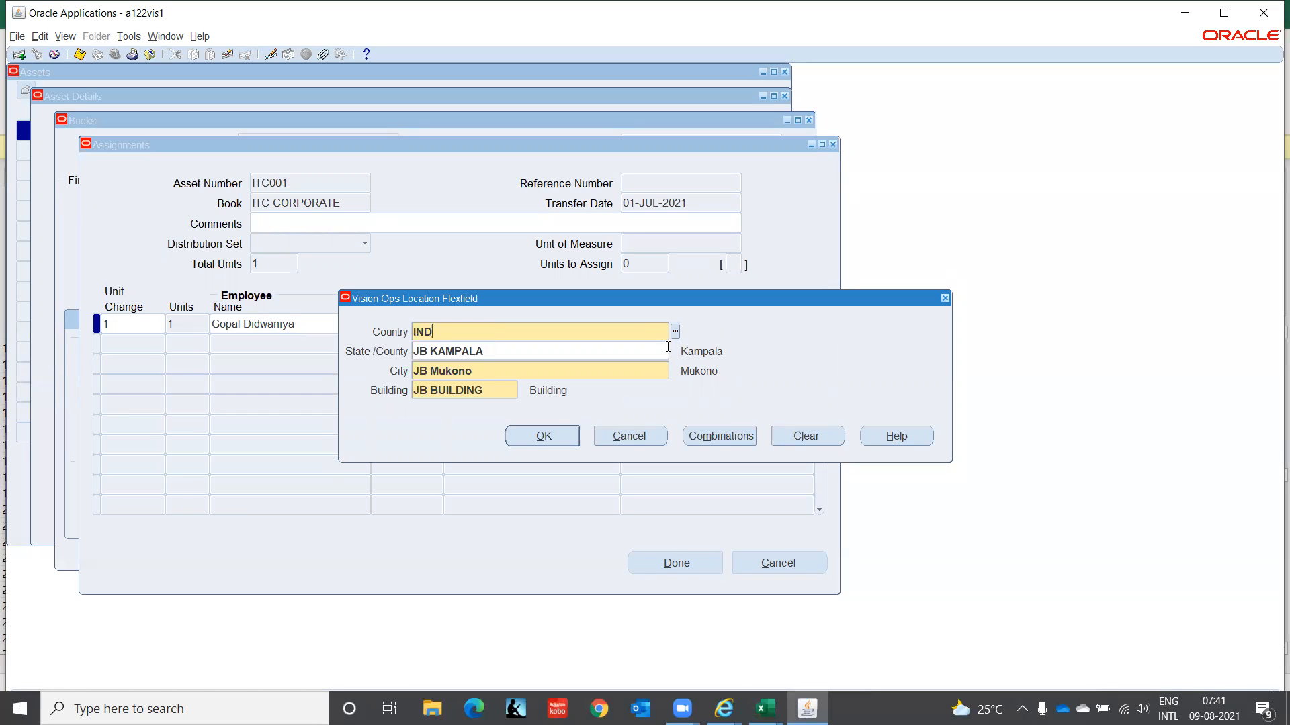
key("Tab")
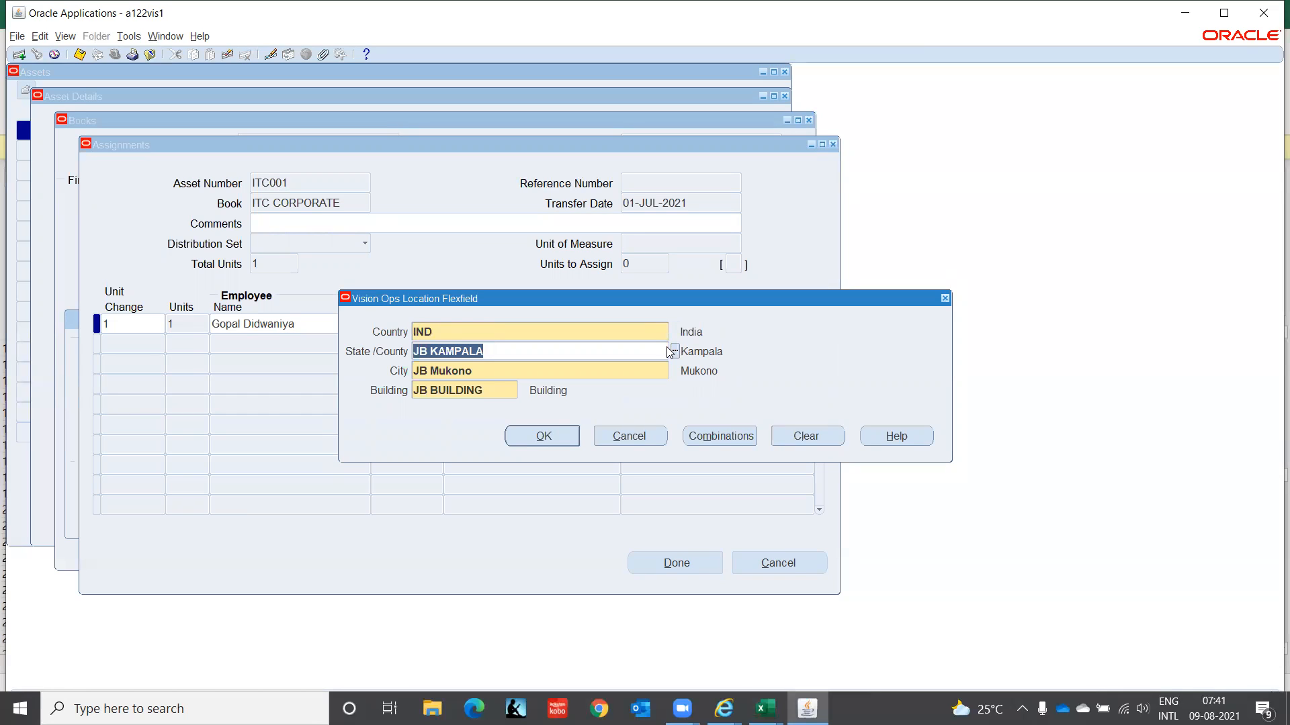
type("Tami")
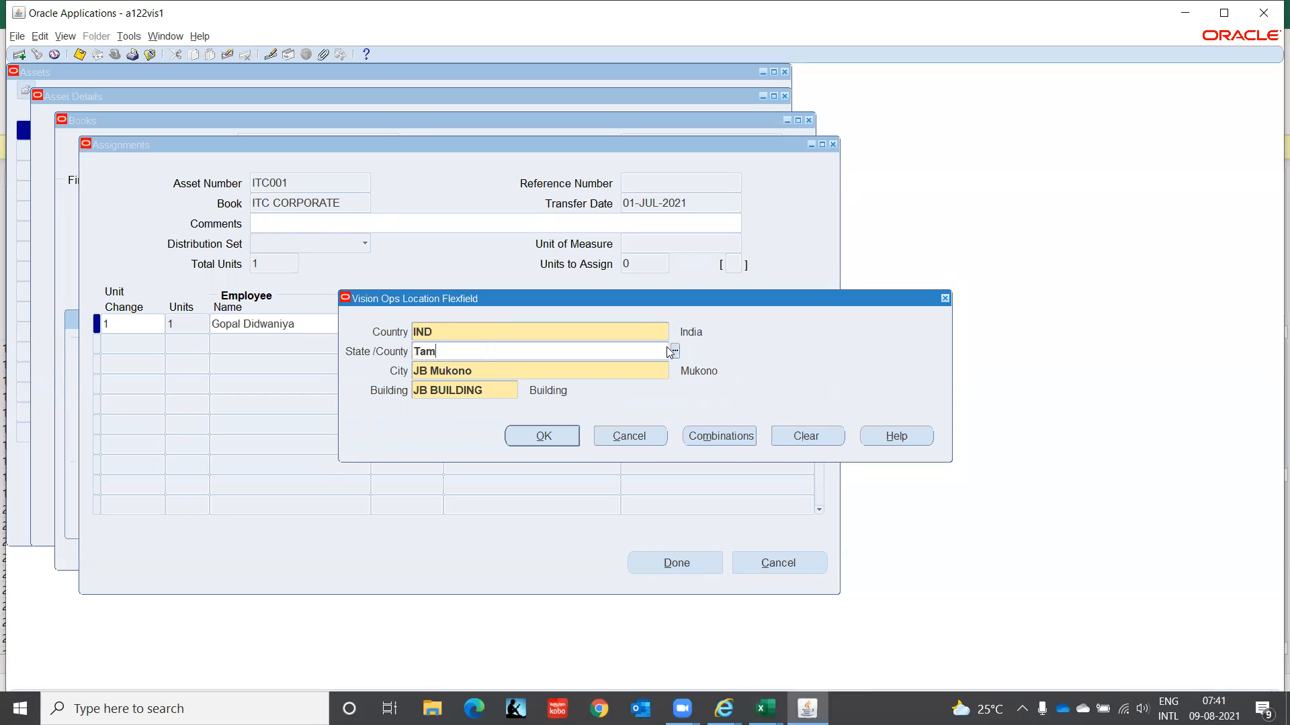
key("Tab")
type("Chennai")
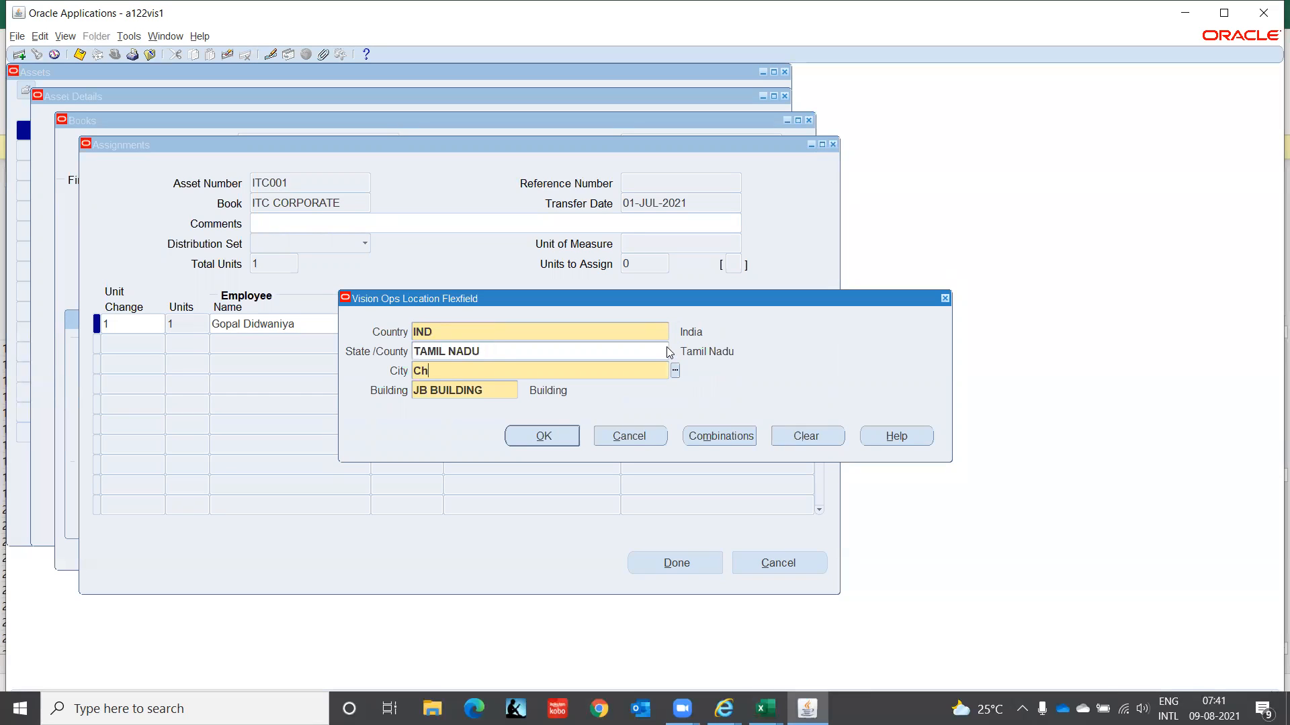
key("Tab")
- Set the location's building to ITCORP, the Corporate Office, and accept the location
type("I")
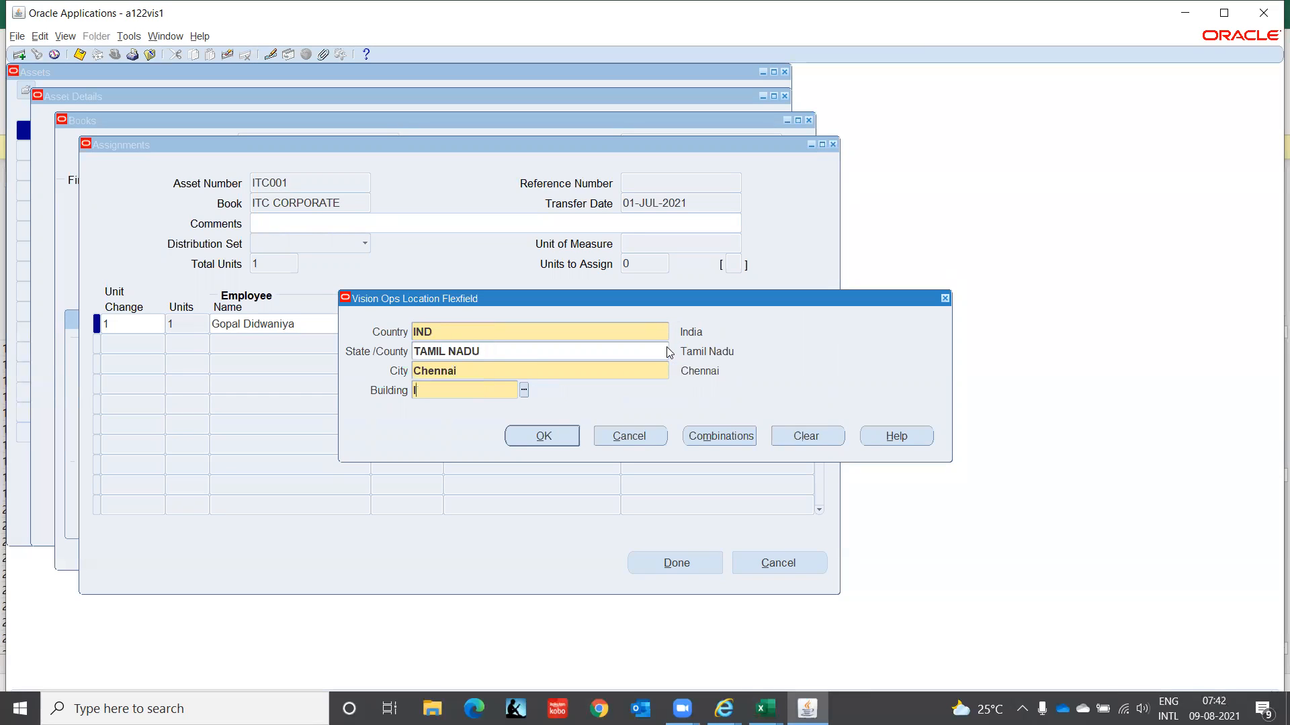
type("TC C")
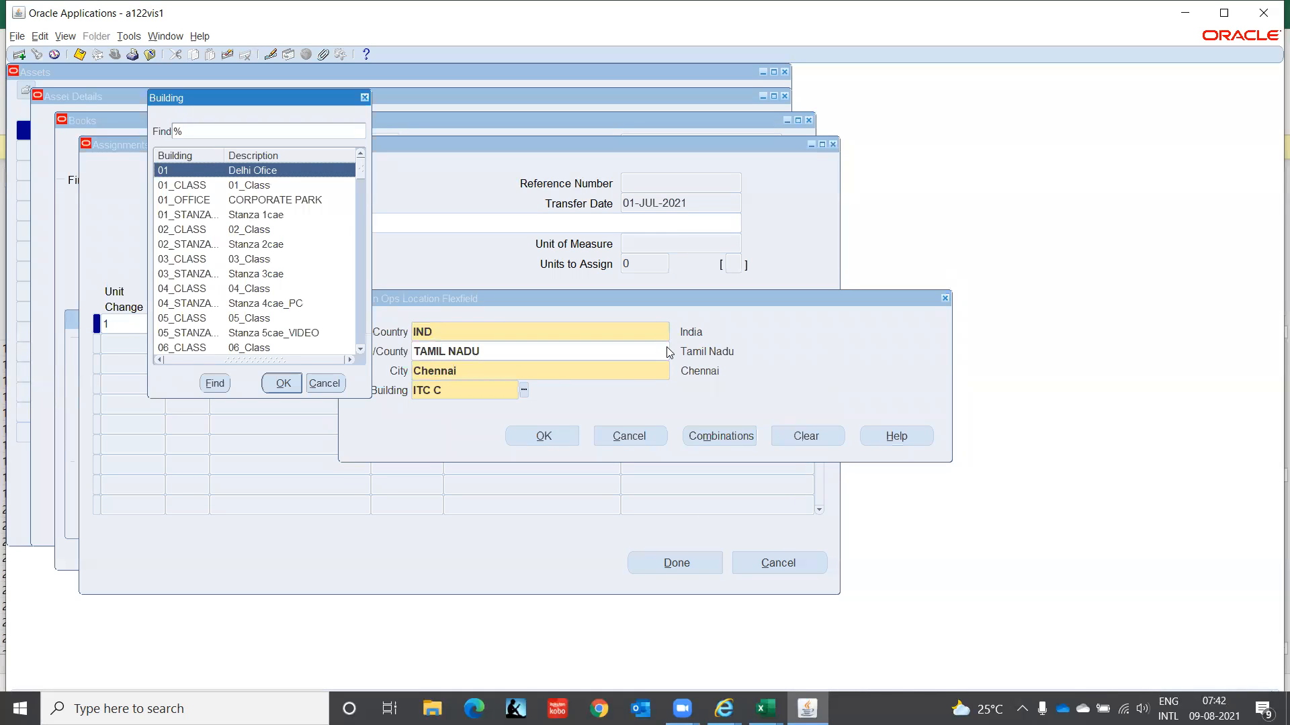
type("i")
key("Down")
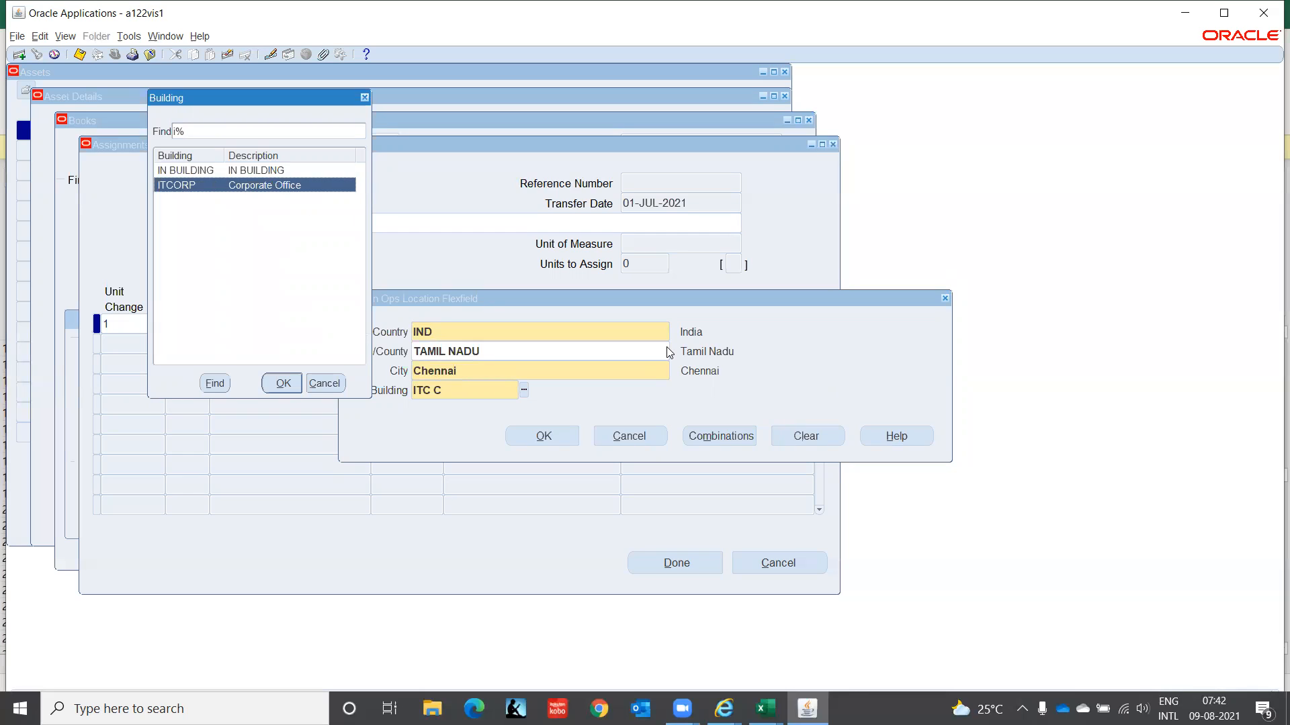
key("Return")
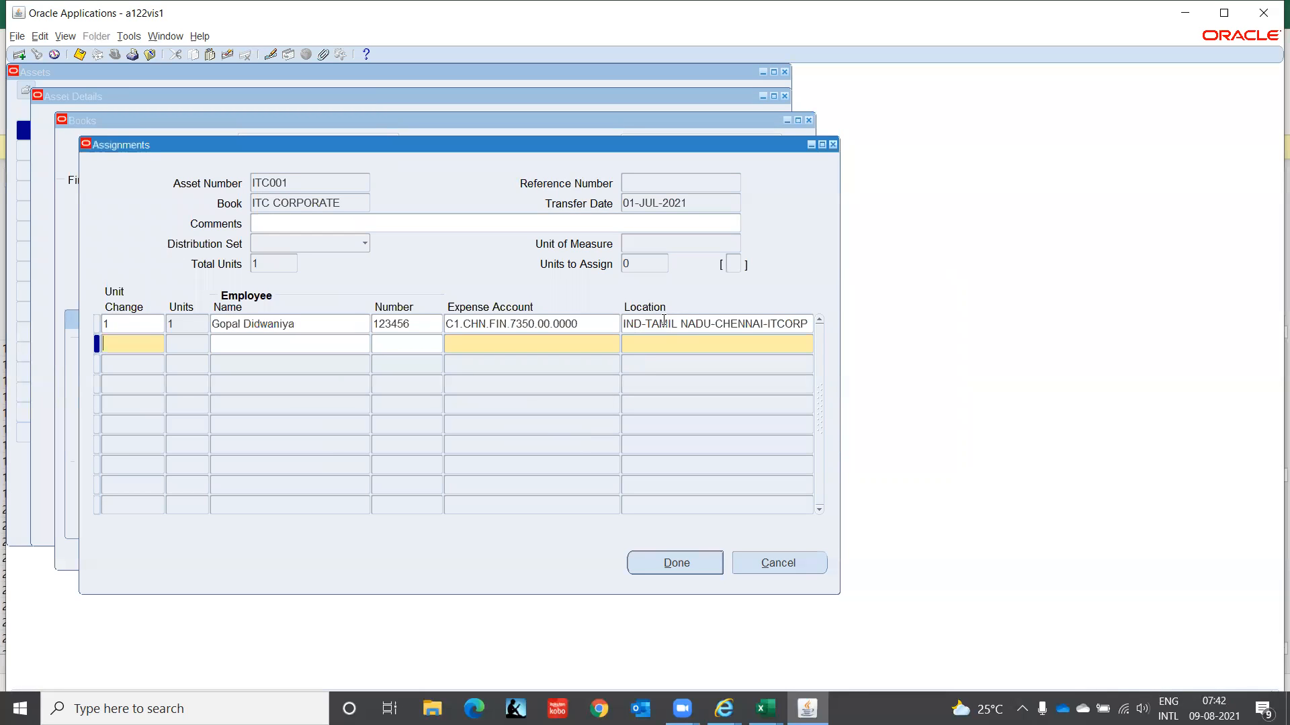
- Return to the completed assignment line, finish the assignments to save the asset, and acknowledge the note
key("shift+Tab")
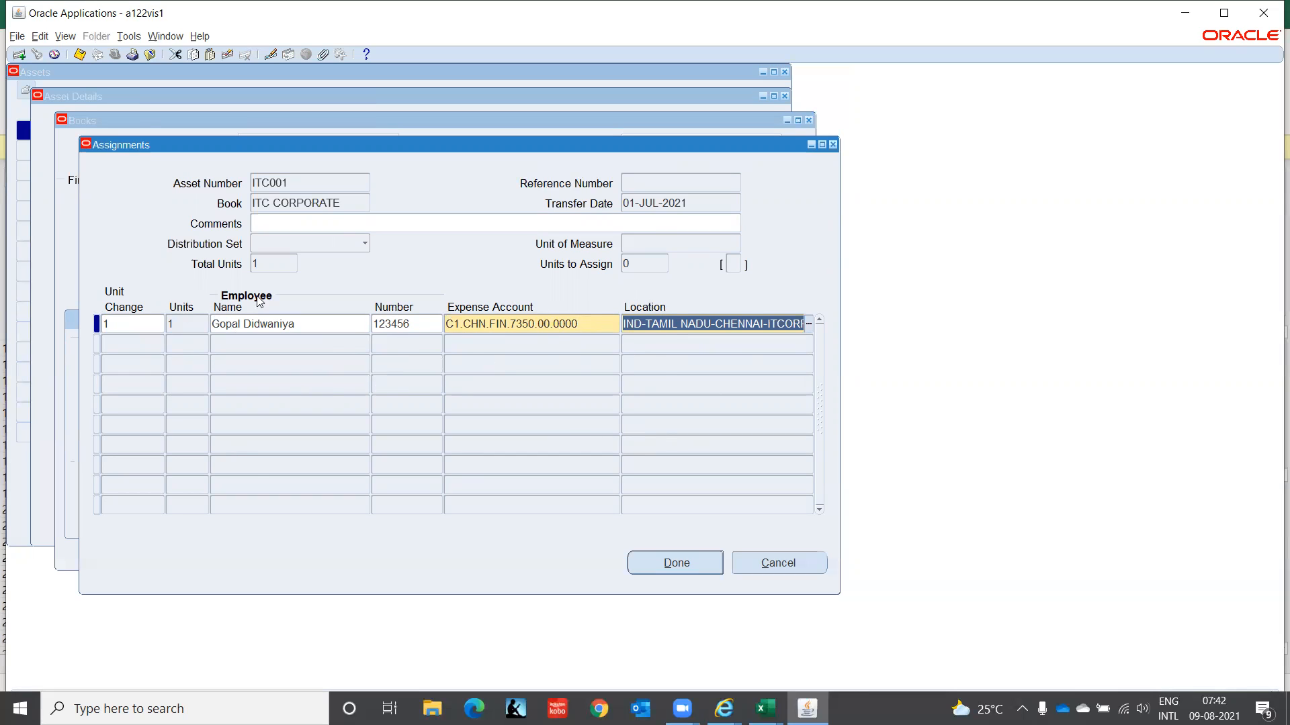
left_click(679, 564)
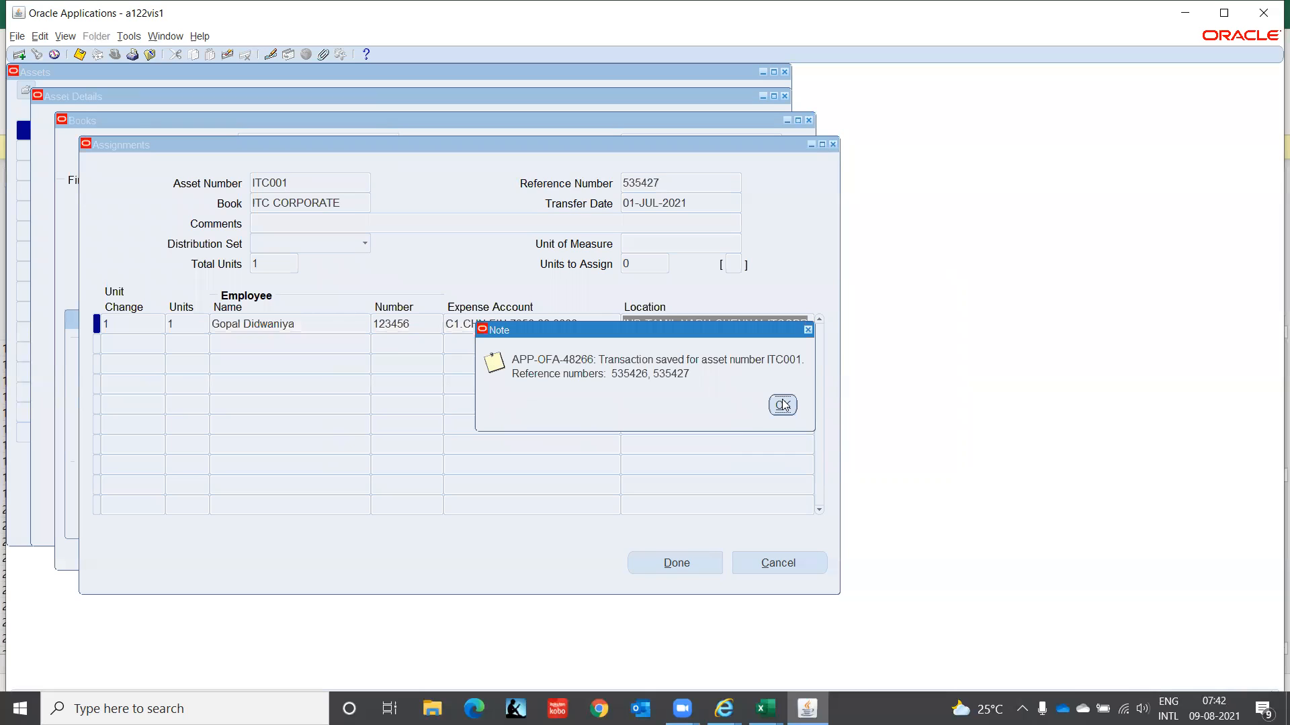
left_click(783, 401)
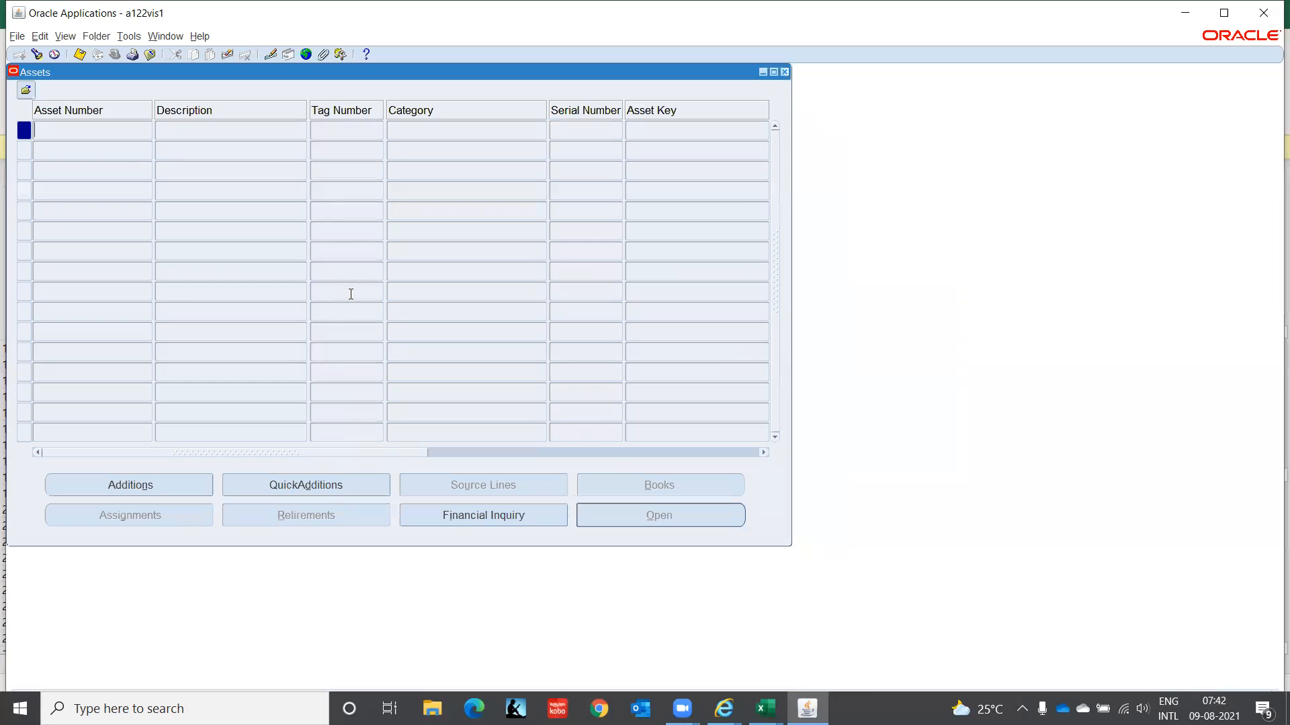
- Find the asset with number ITC001
left_click(36, 54)
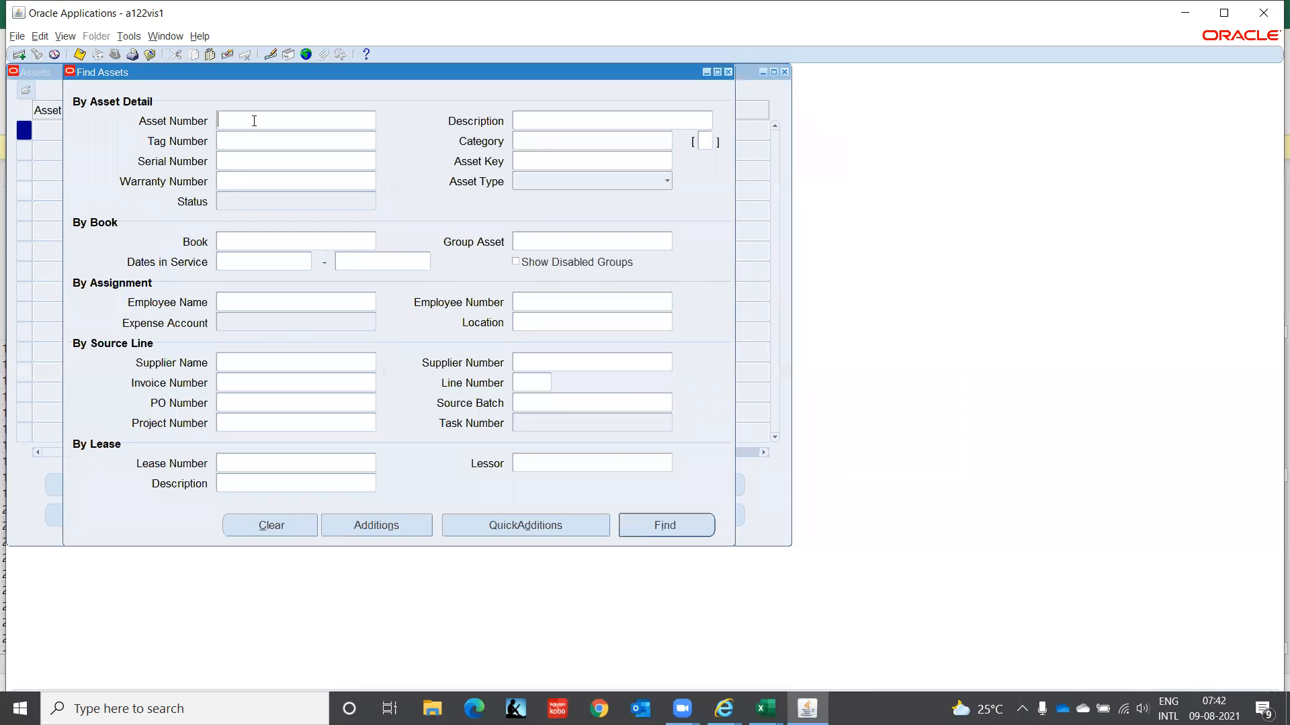
type("ITC001")
key("Return")
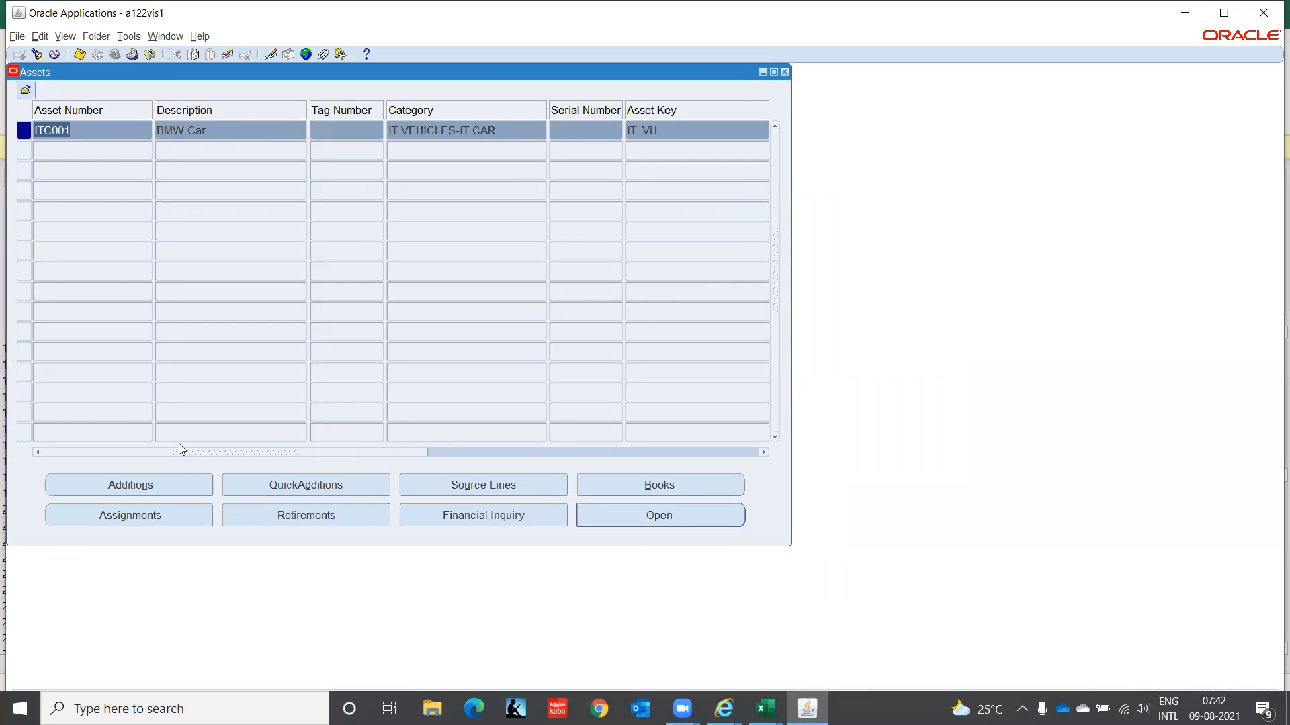
- Review asset ITC001's financial information for its INR entry in ITC CORPORATE, including the cost history, and close the asset windows
left_click_drag(190, 452, 269, 453)
left_click(447, 514)
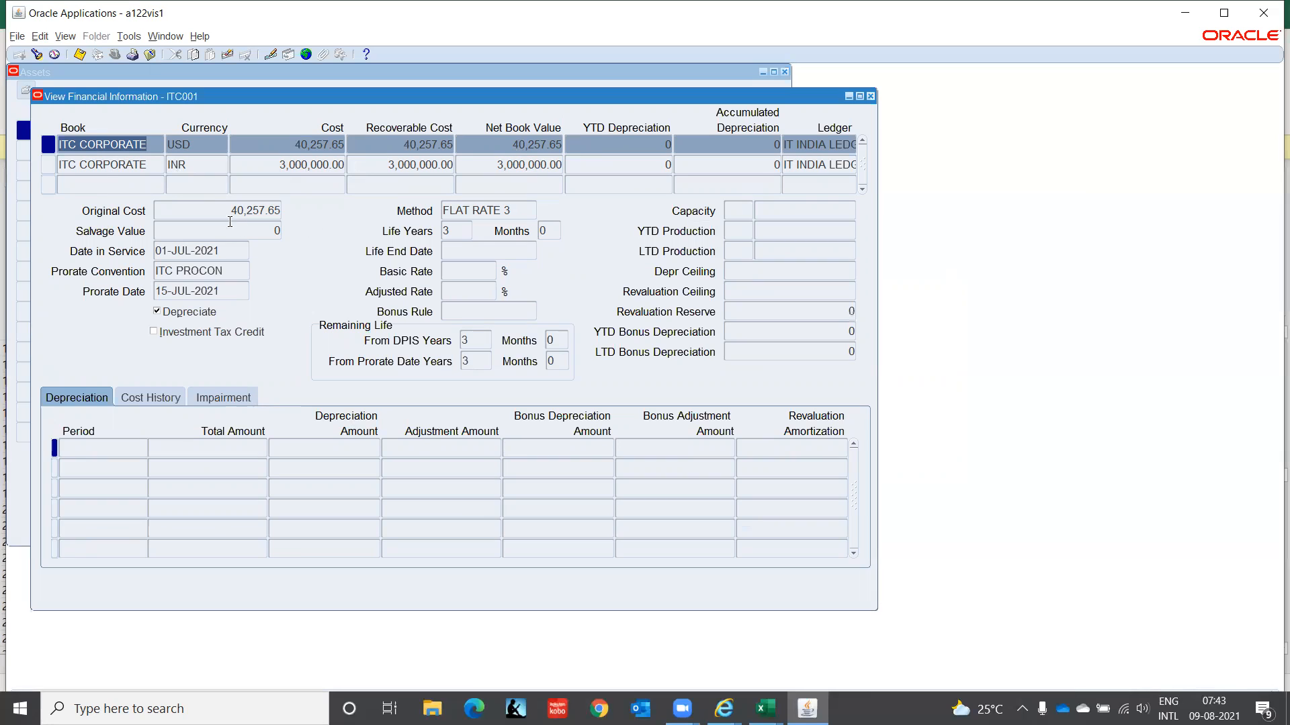
left_click(134, 164)
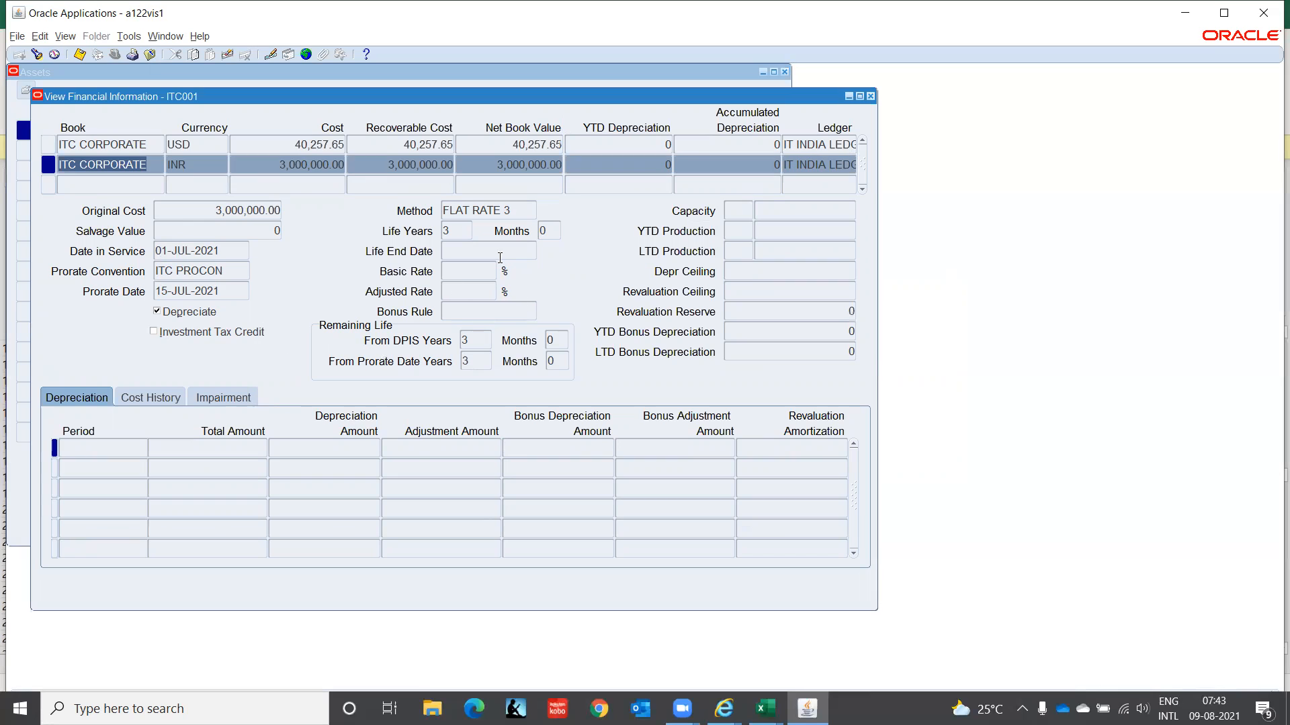
left_click(144, 399)
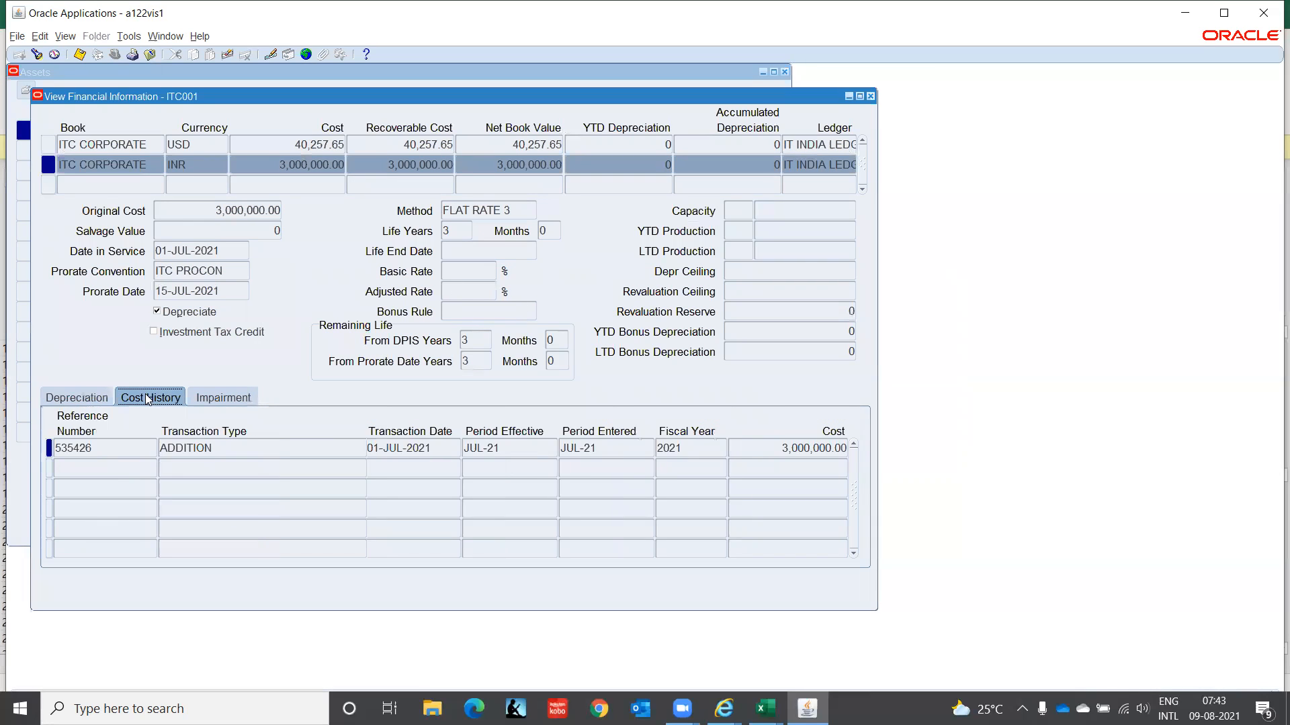
double_click(111, 446)
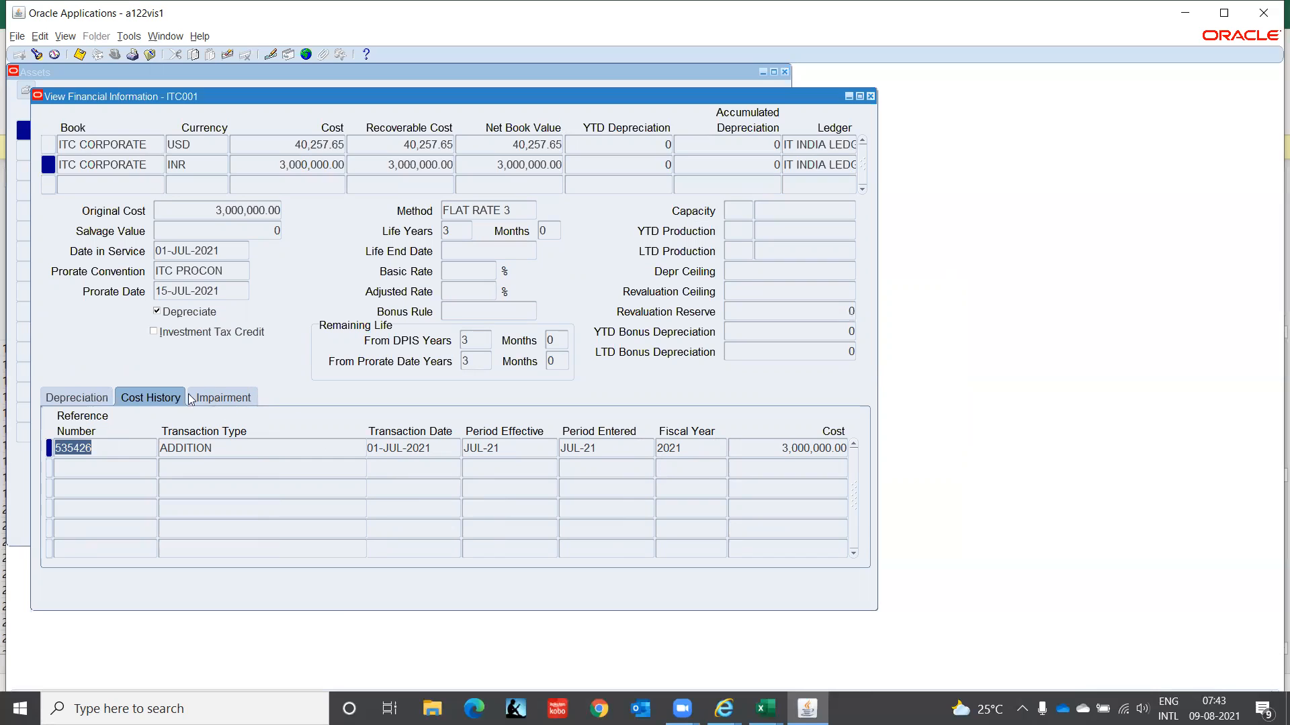
left_click(88, 399)
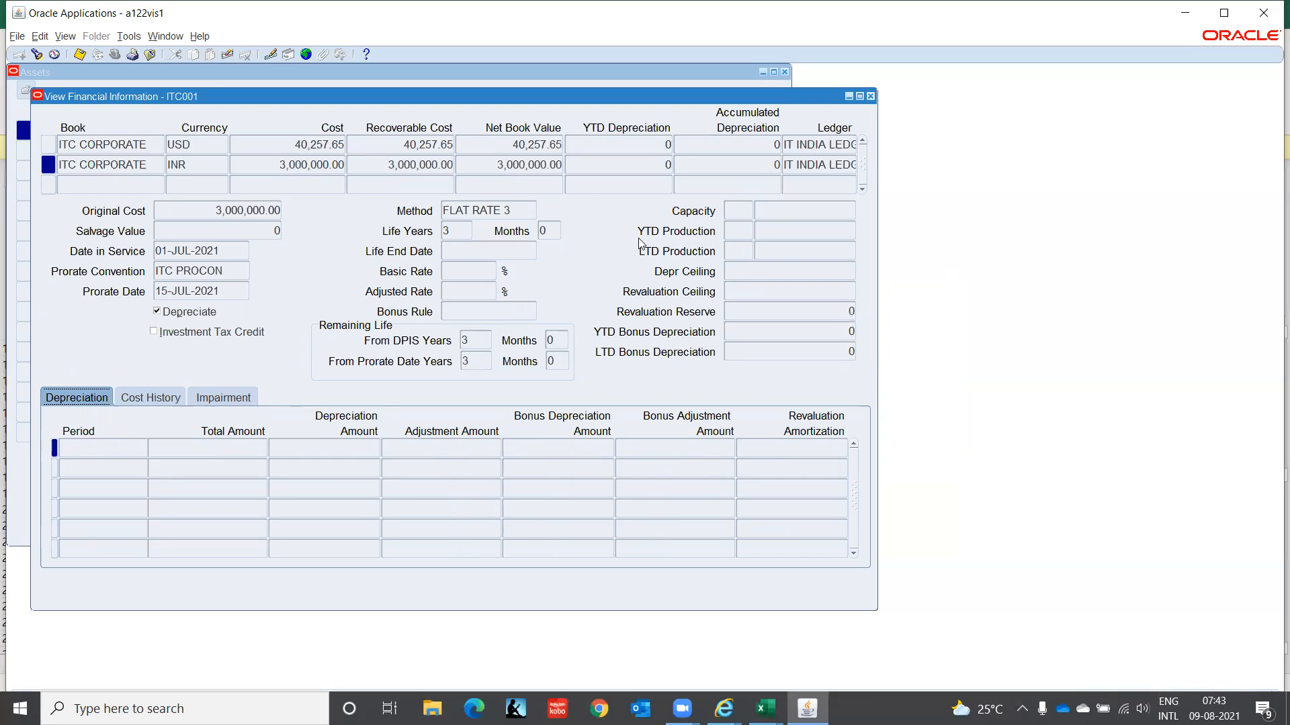
left_click(872, 98)
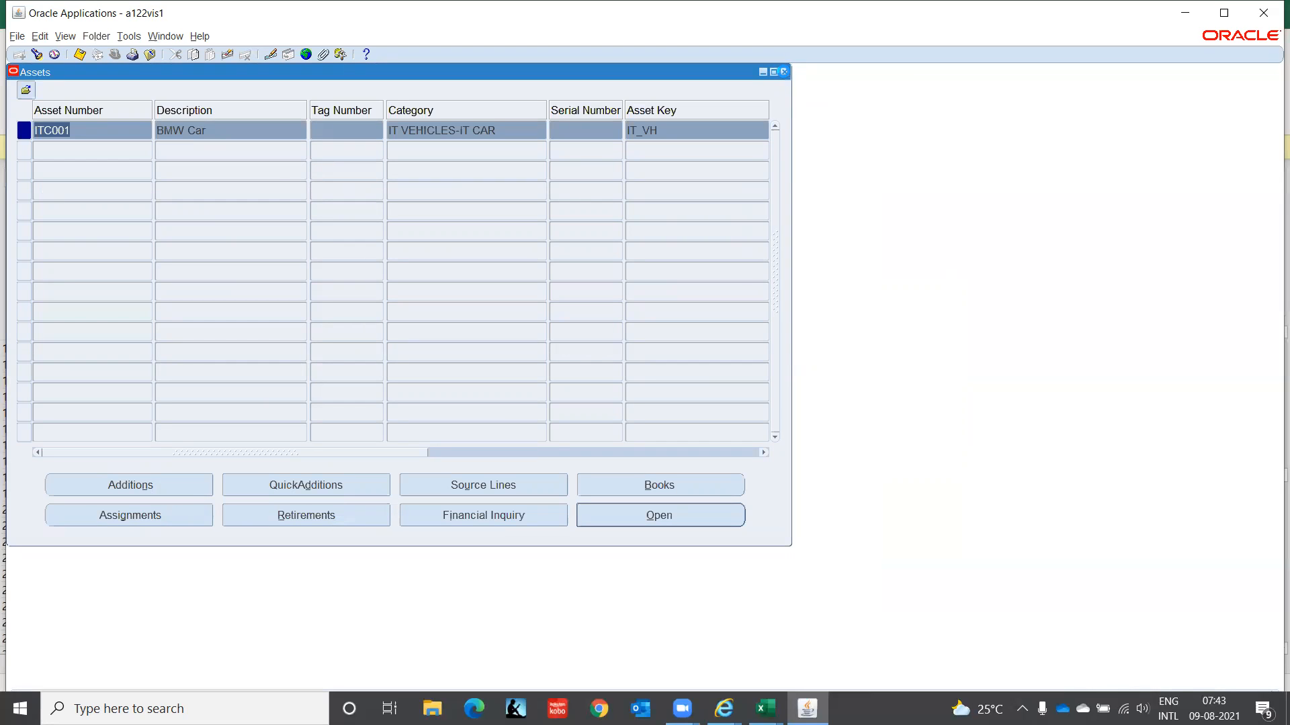
left_click(783, 72)
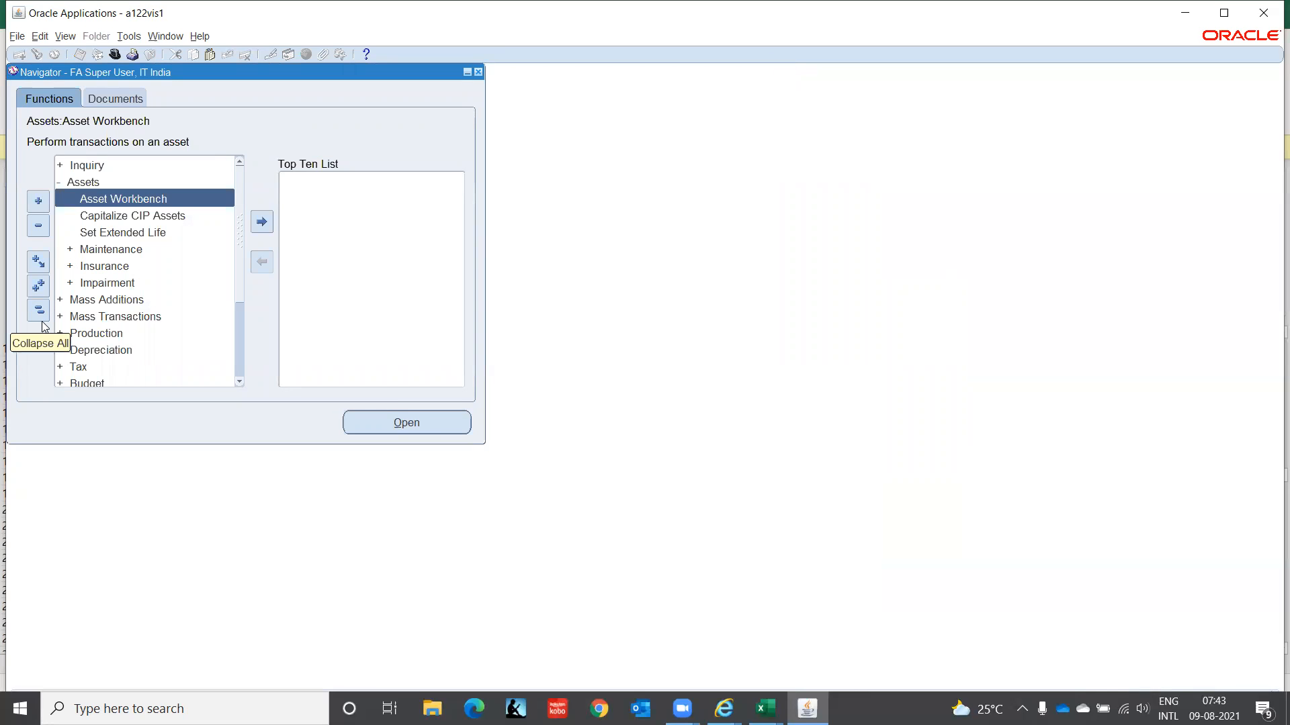
- Open the depreciation Projections form and set the projection calendar to ITC CALENDAR with 12 periods
left_click(85, 347)
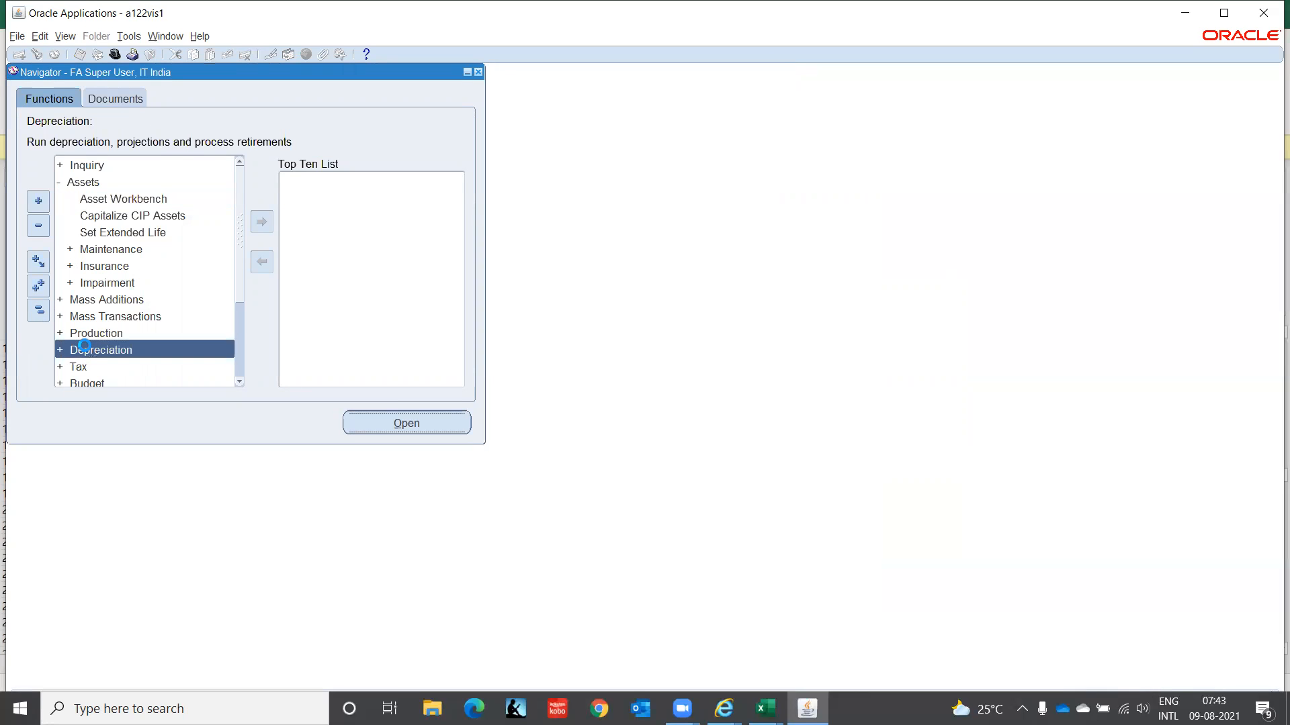
double_click(84, 347)
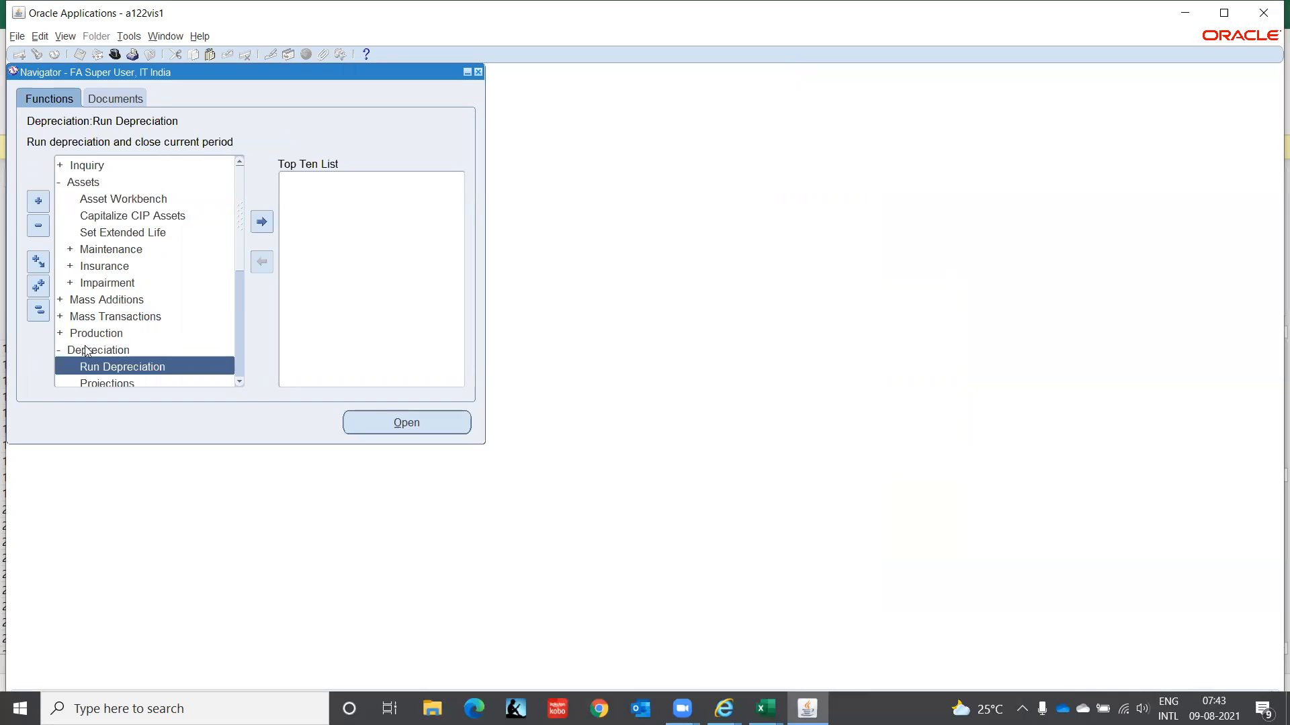
left_click(239, 381)
left_click(239, 381)
left_click(239, 382)
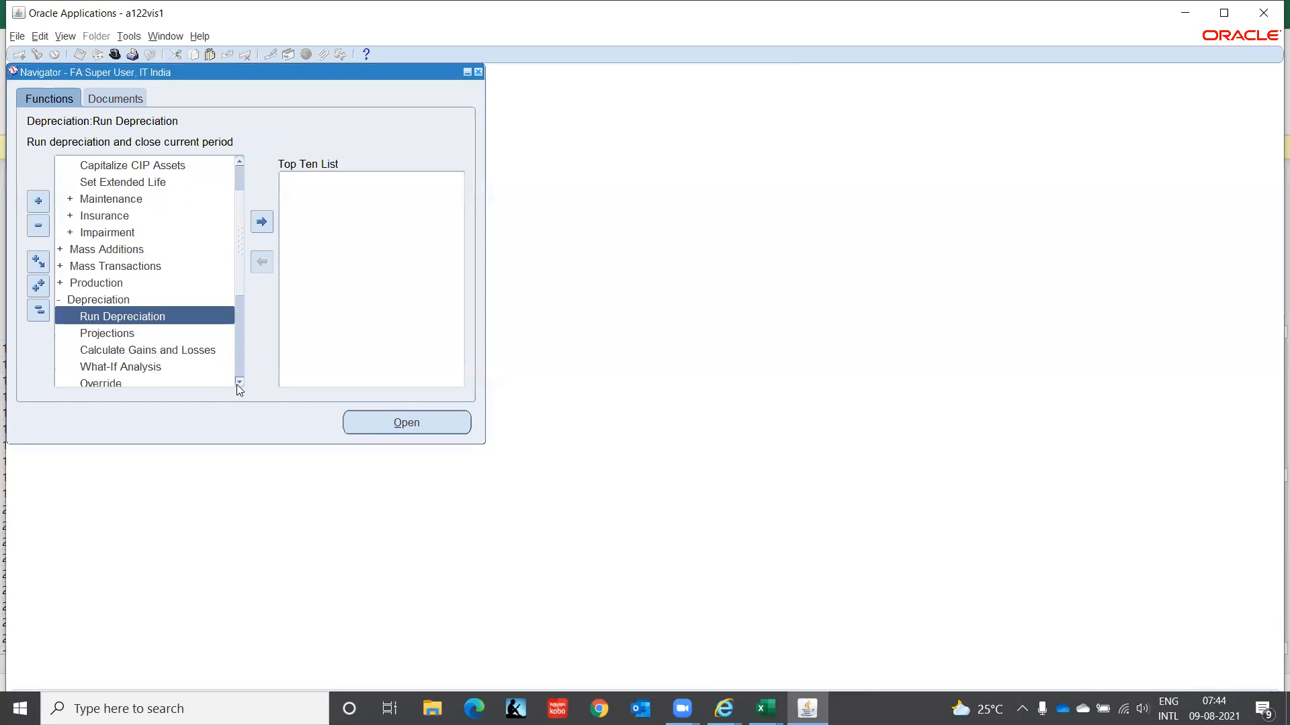
left_click(125, 335)
double_click(125, 335)
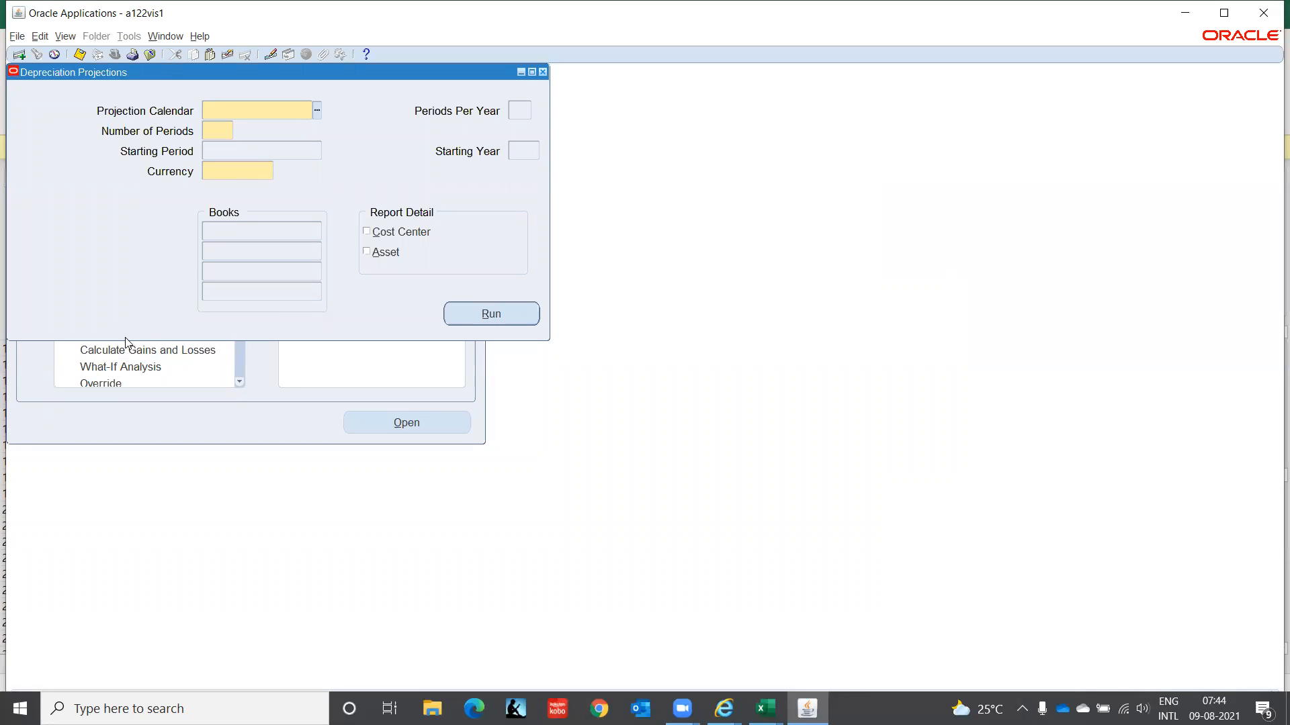
type("ITC")
key("Tab")
type("12")
key("Tab")
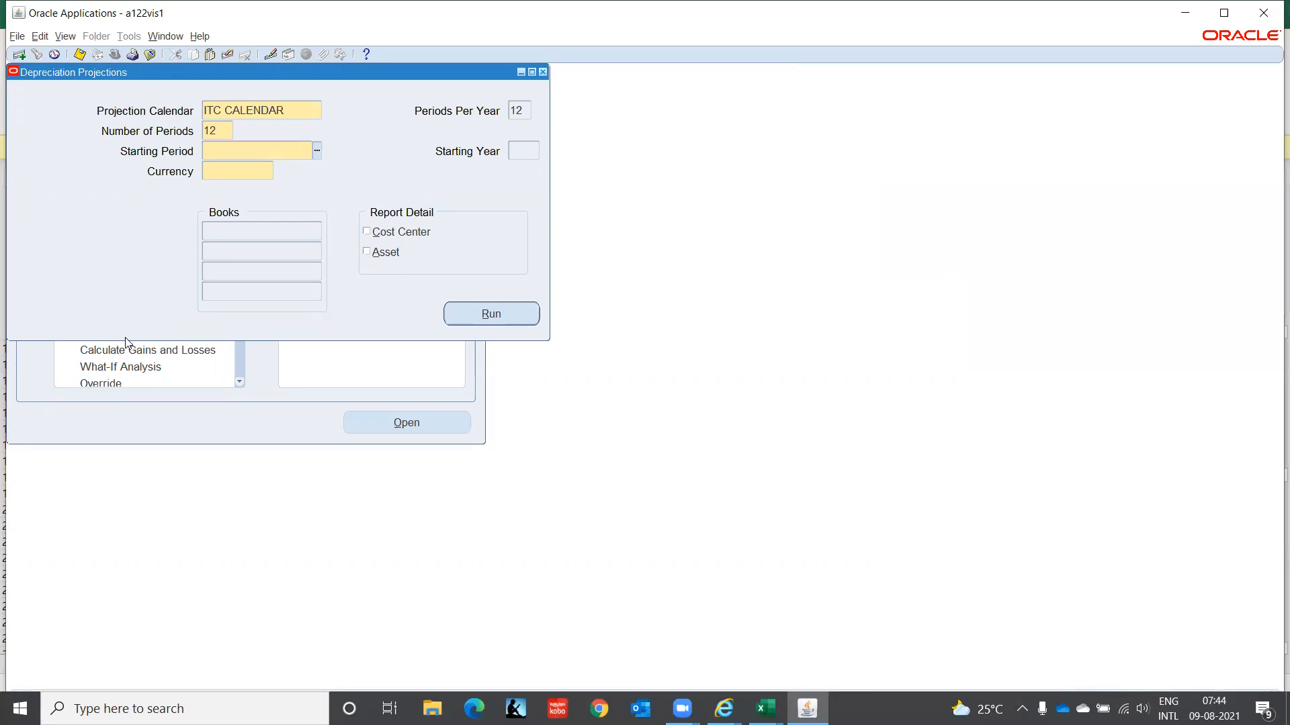
- Set the projection's starting period to JUL-21 and its currency to INR
type("Jul")
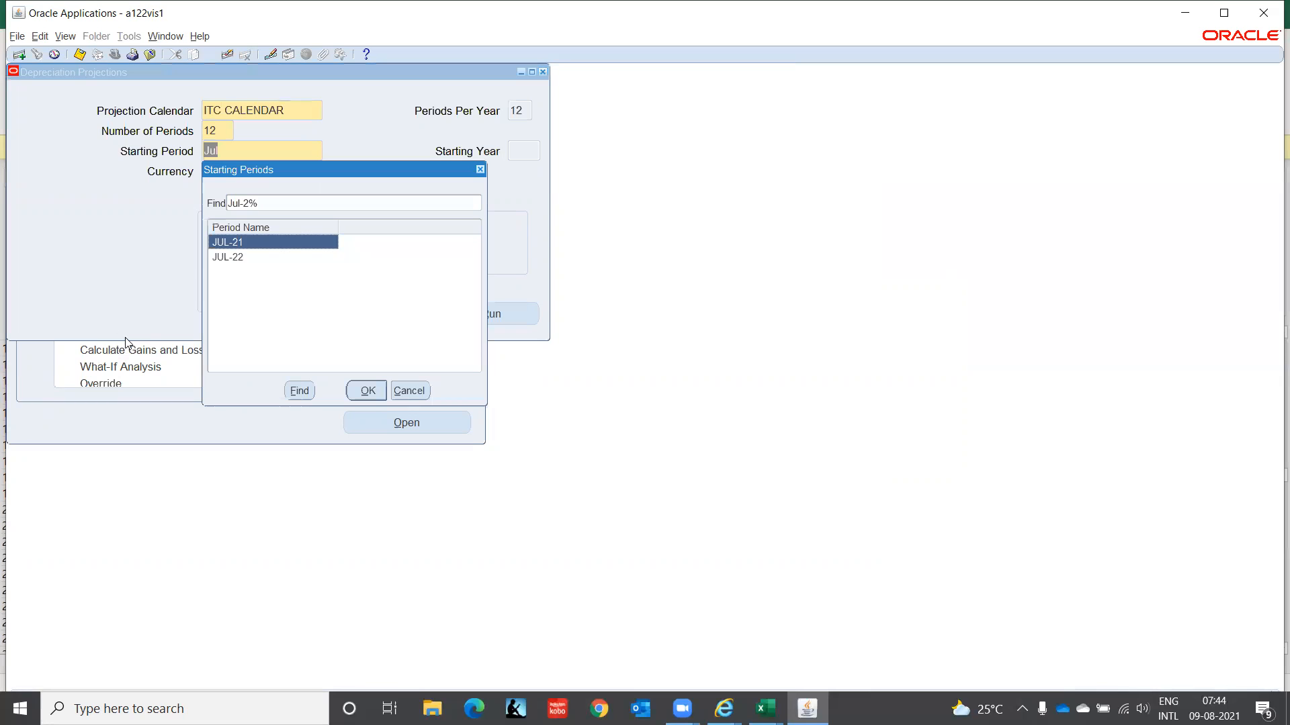
key("Down")
key("Up")
key("Return")
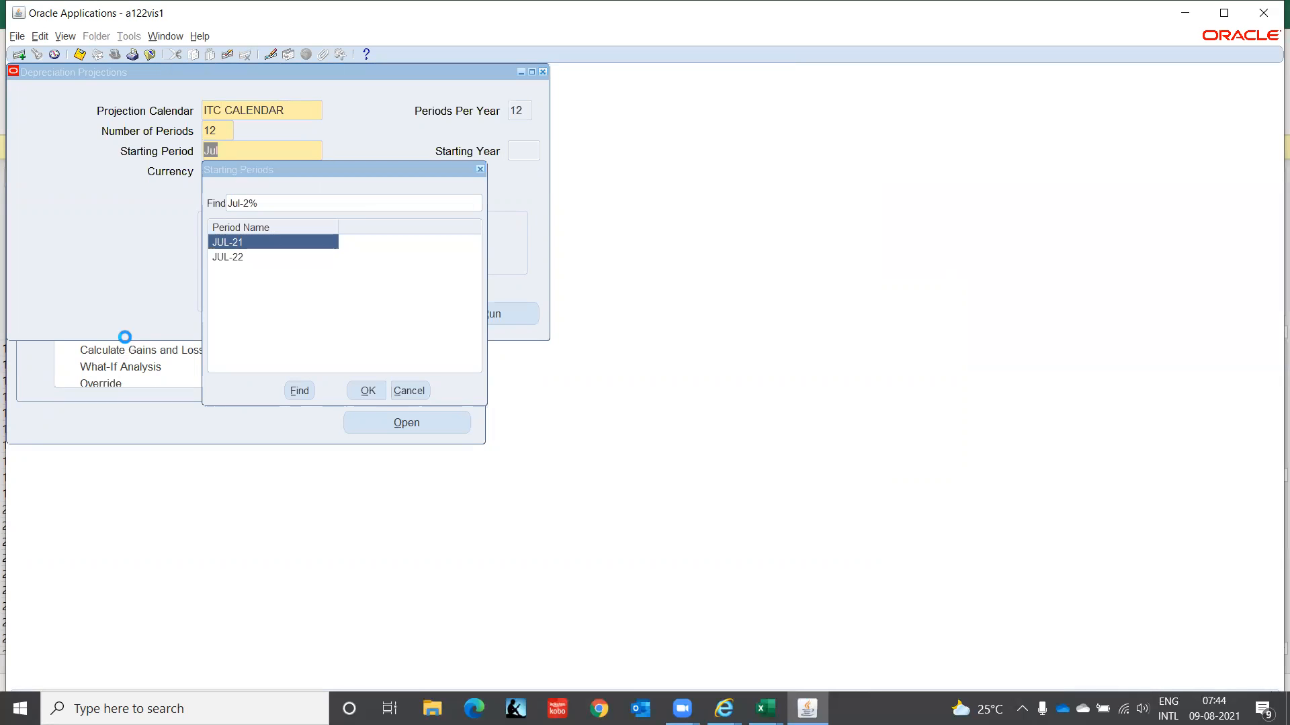
type("INR")
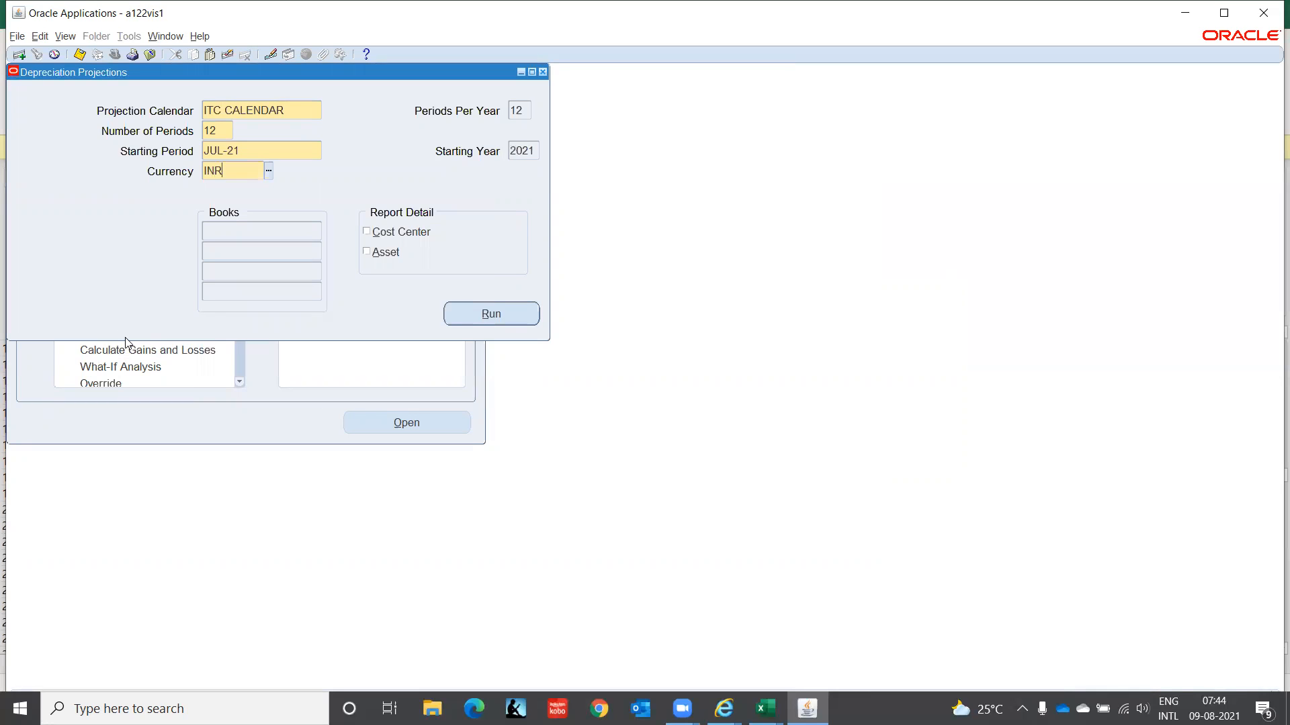
key("Tab")
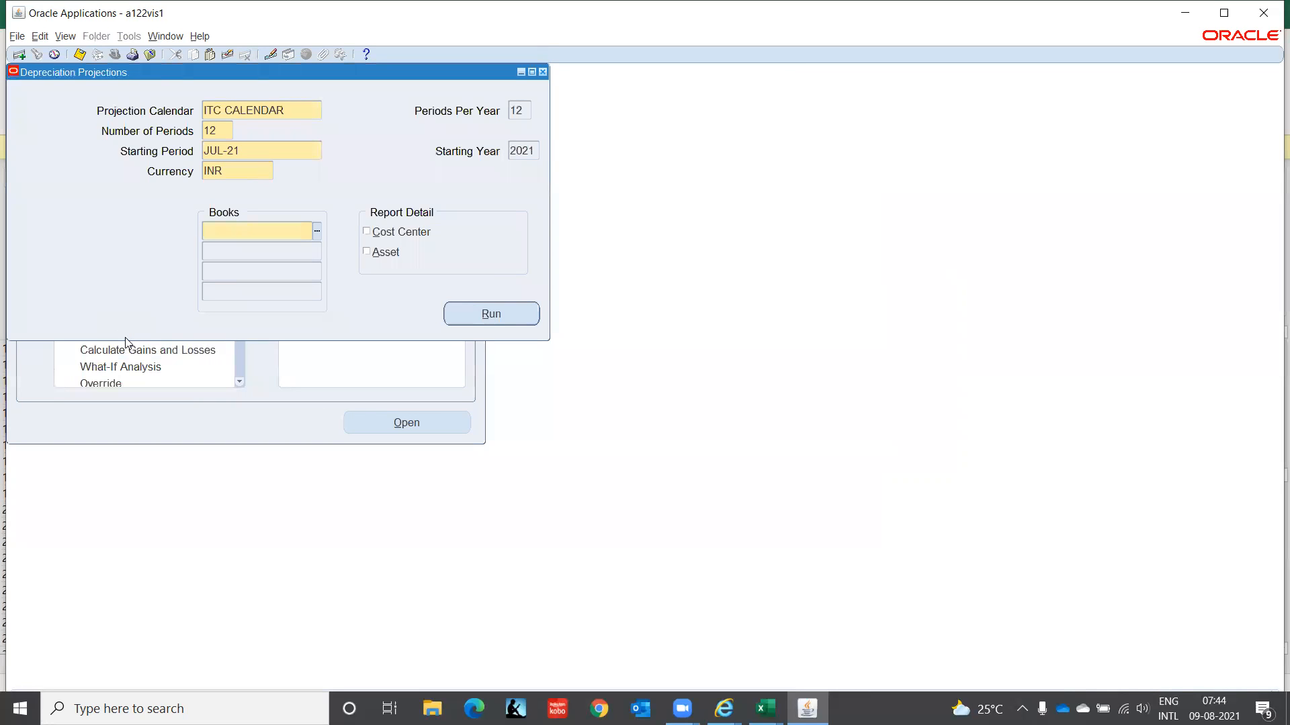
- Set the first book of the depreciation projection to ITC CORPORATE
type("IND")
key("Tab")
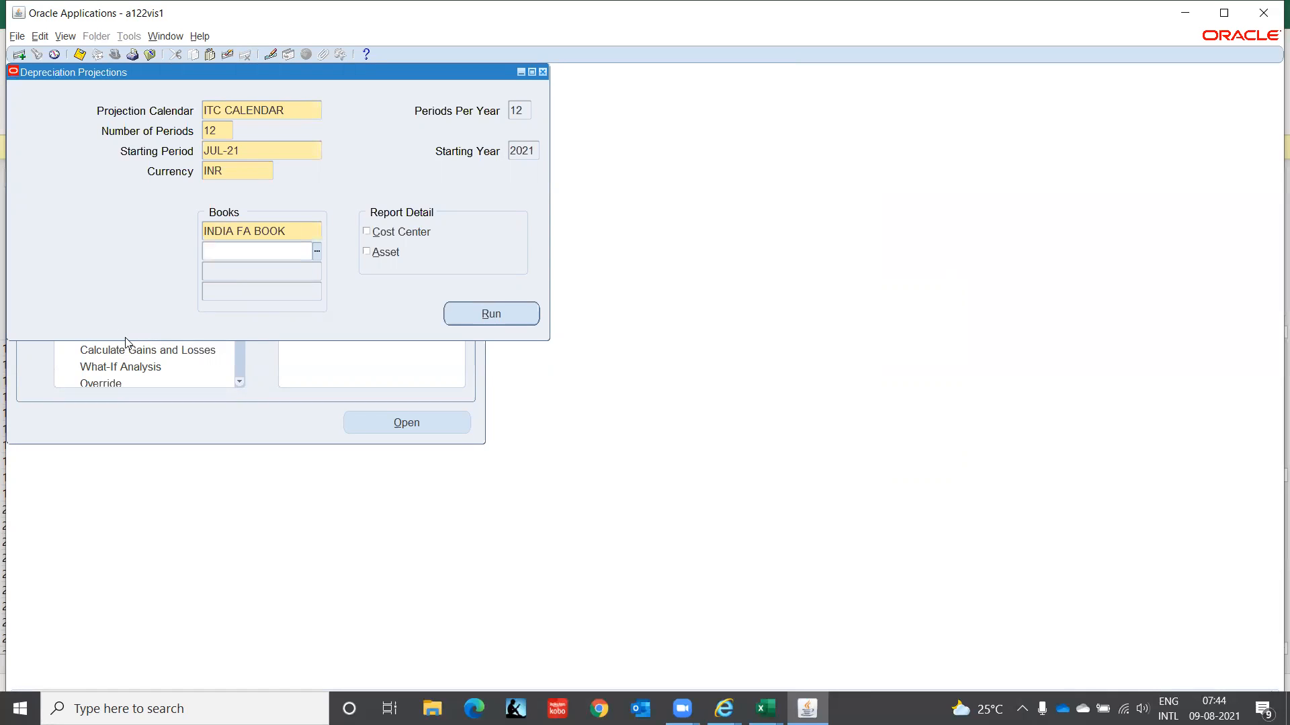
key("shift+Tab")
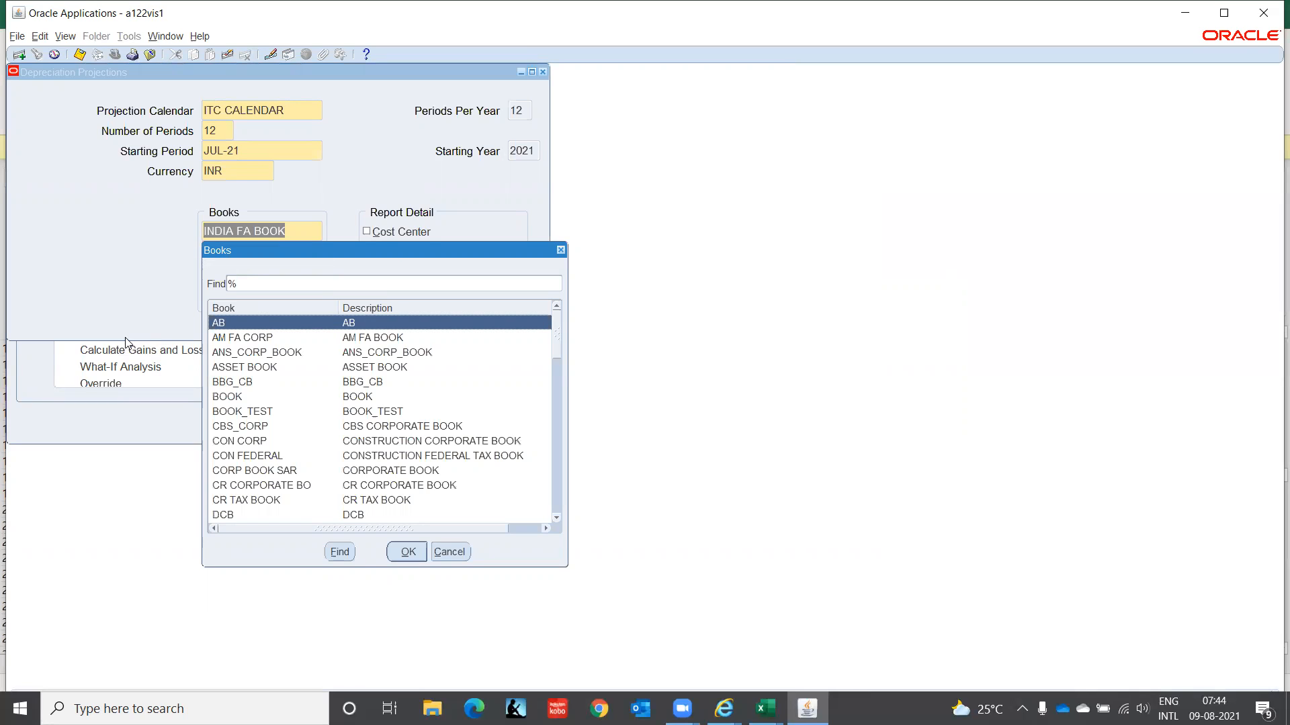
type("i")
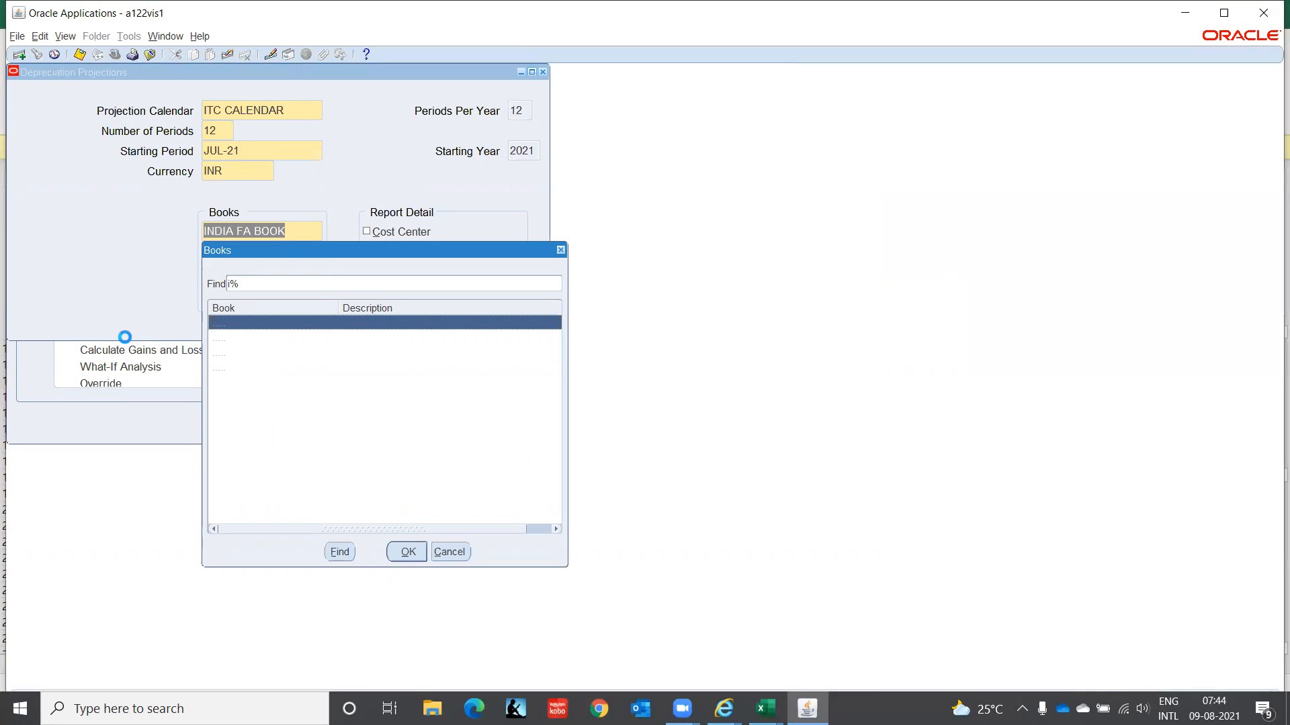
key("Down")
key("Down")
key("Down")
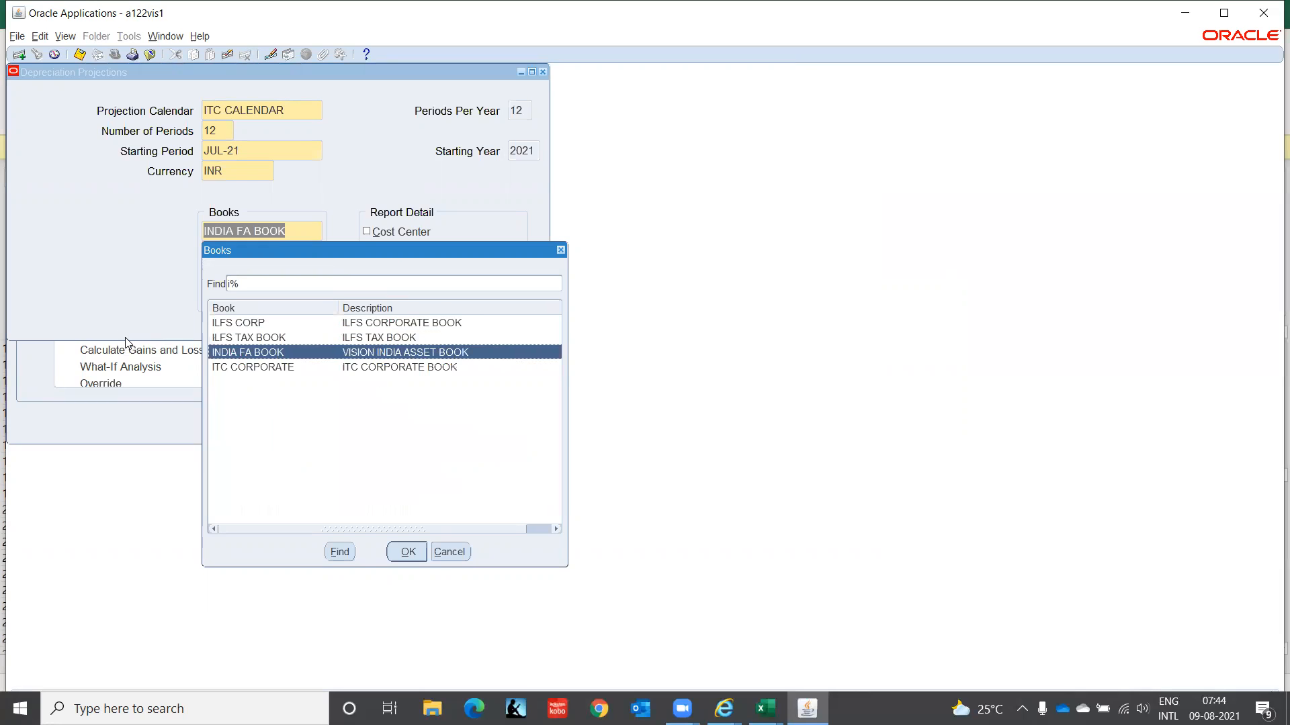
key("Return")
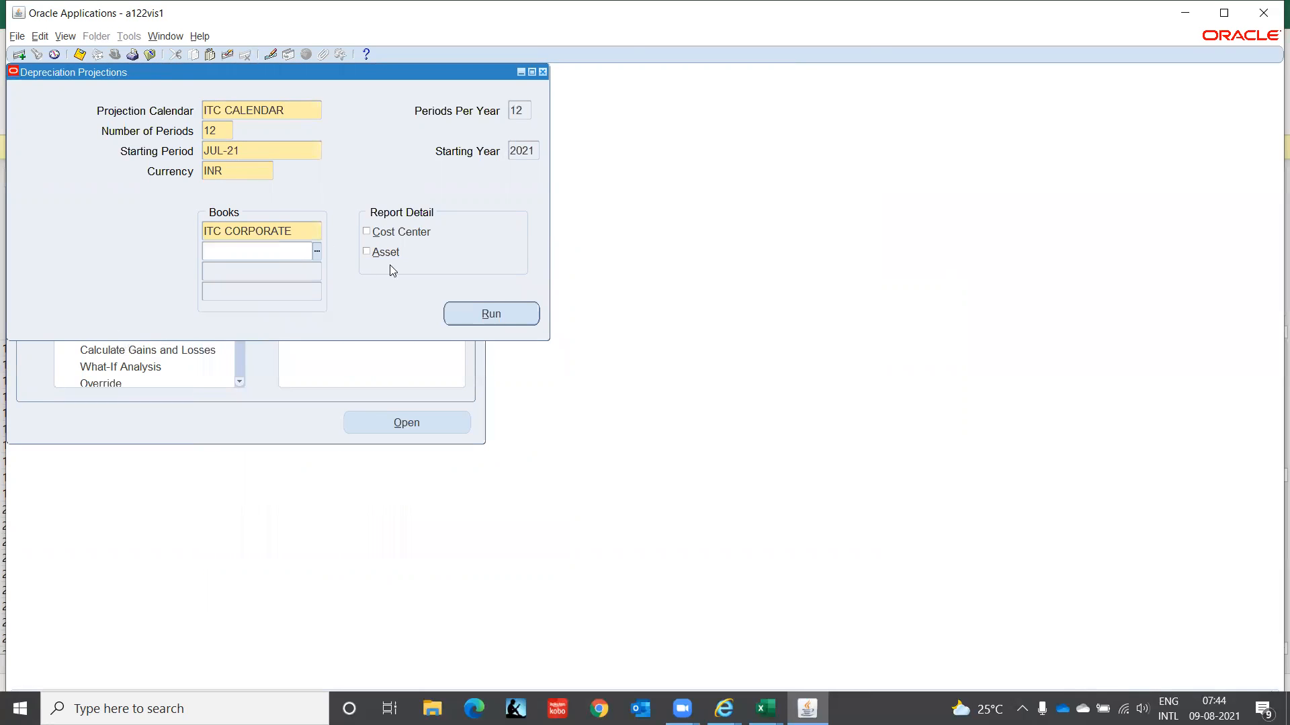
- Include Asset detail in the report, run the projection, acknowledge the note and close the projections form
left_click(368, 253)
left_click(519, 321)
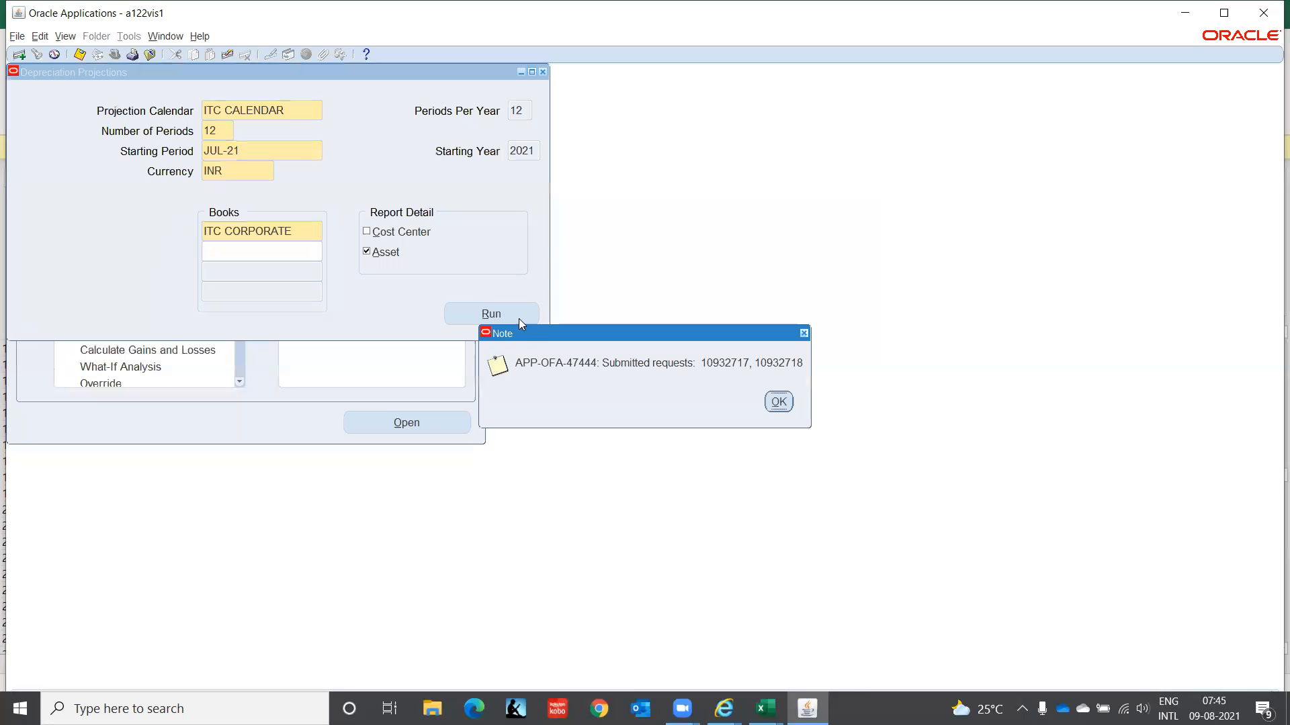
left_click(778, 402)
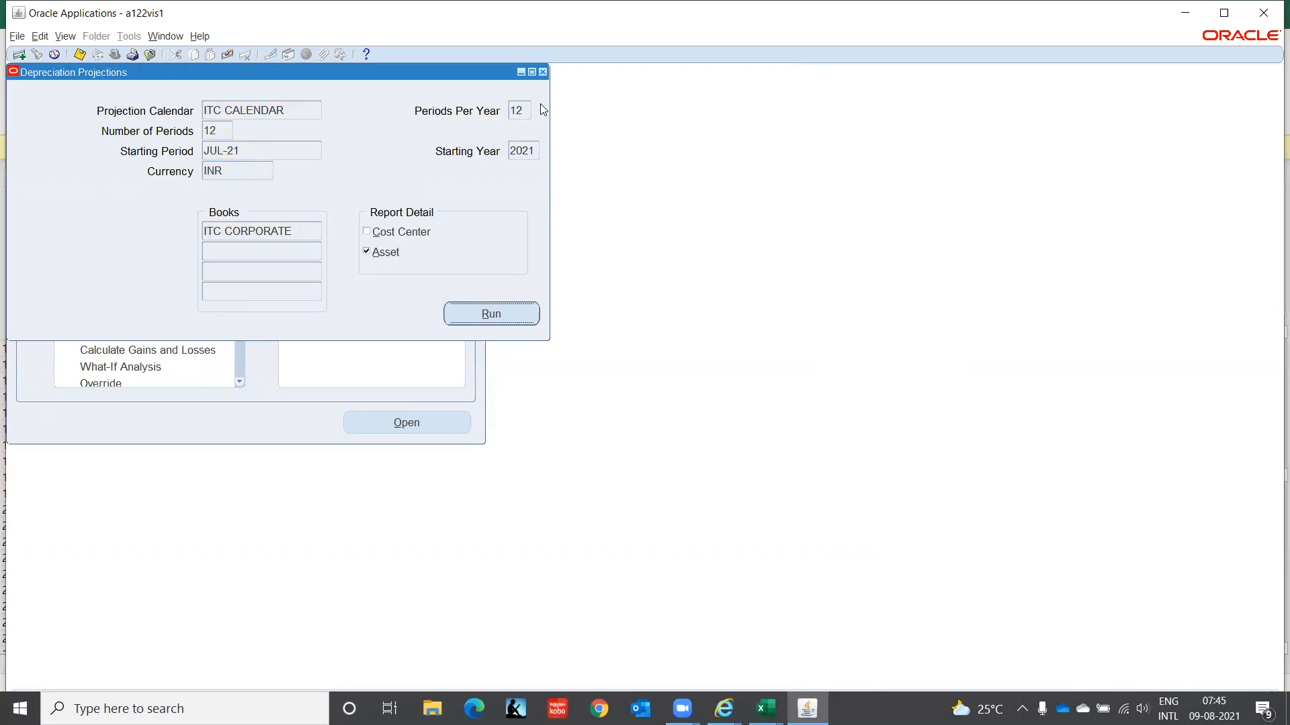
left_click(543, 72)
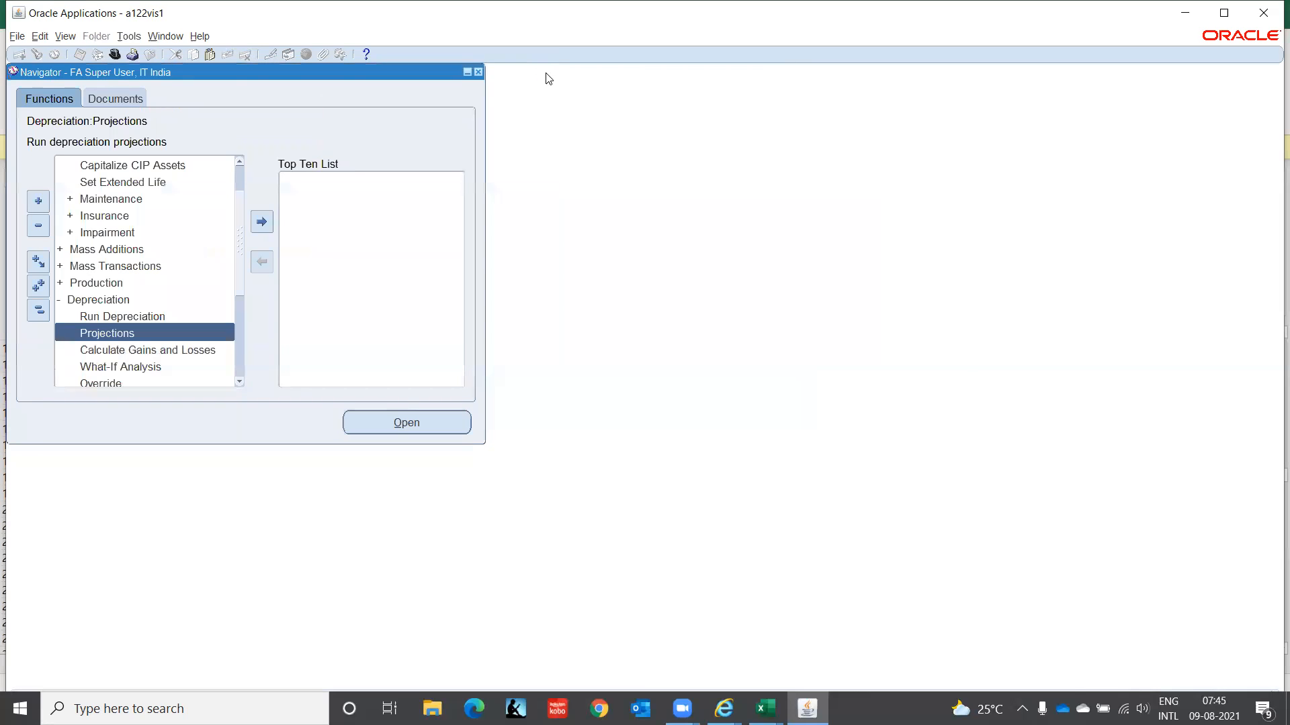
- Find all of your own submitted requests, ordered by Request ID
left_click(136, 317)
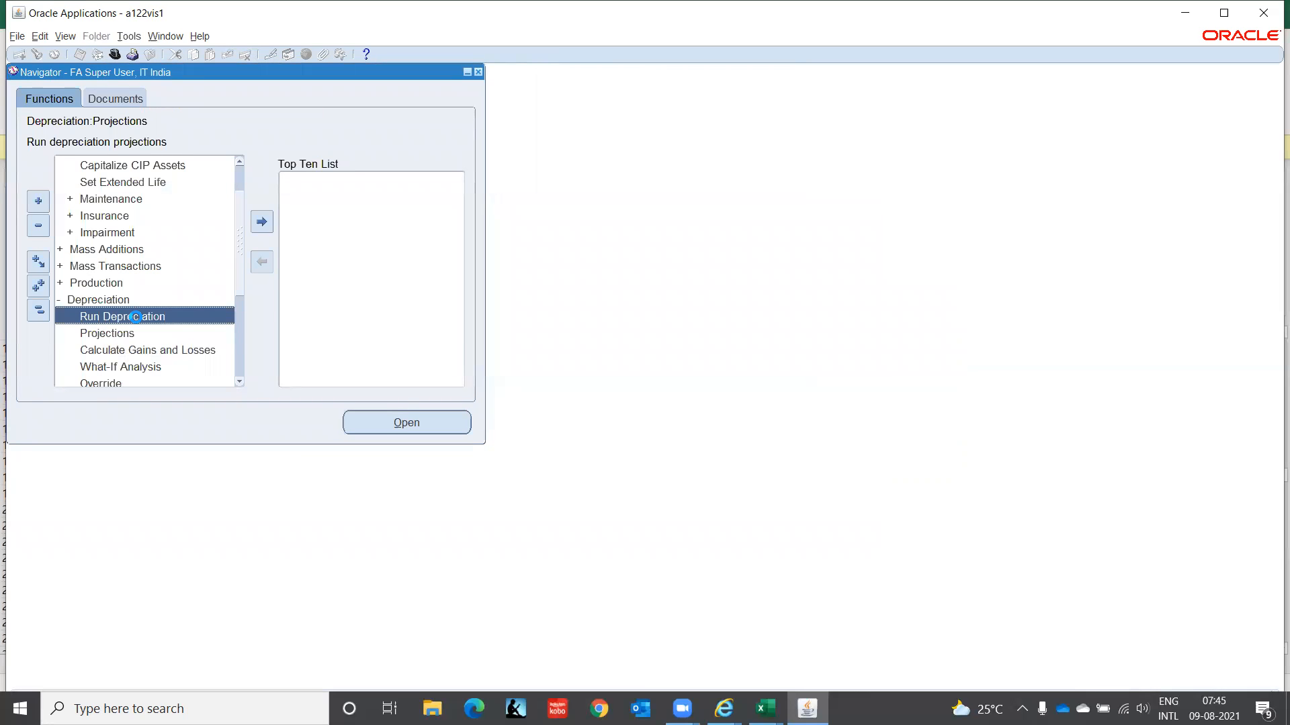
left_click(67, 37)
left_click(101, 229)
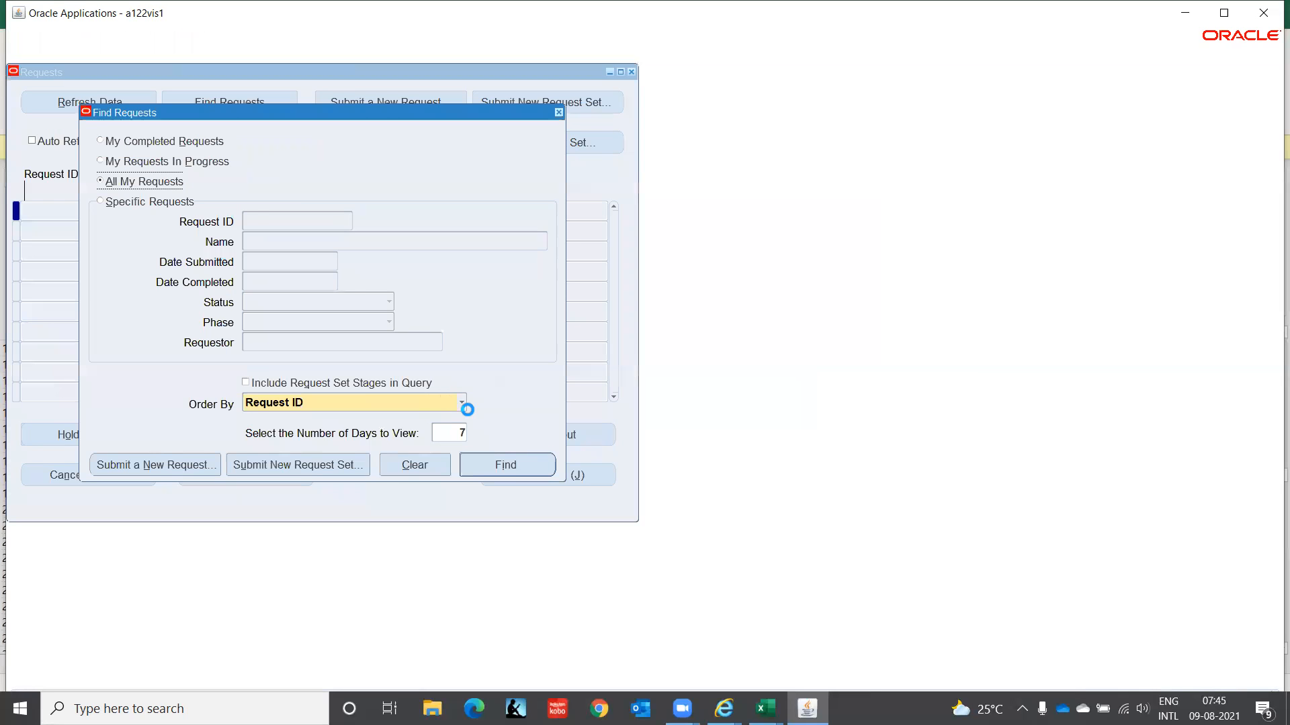
left_click(508, 468)
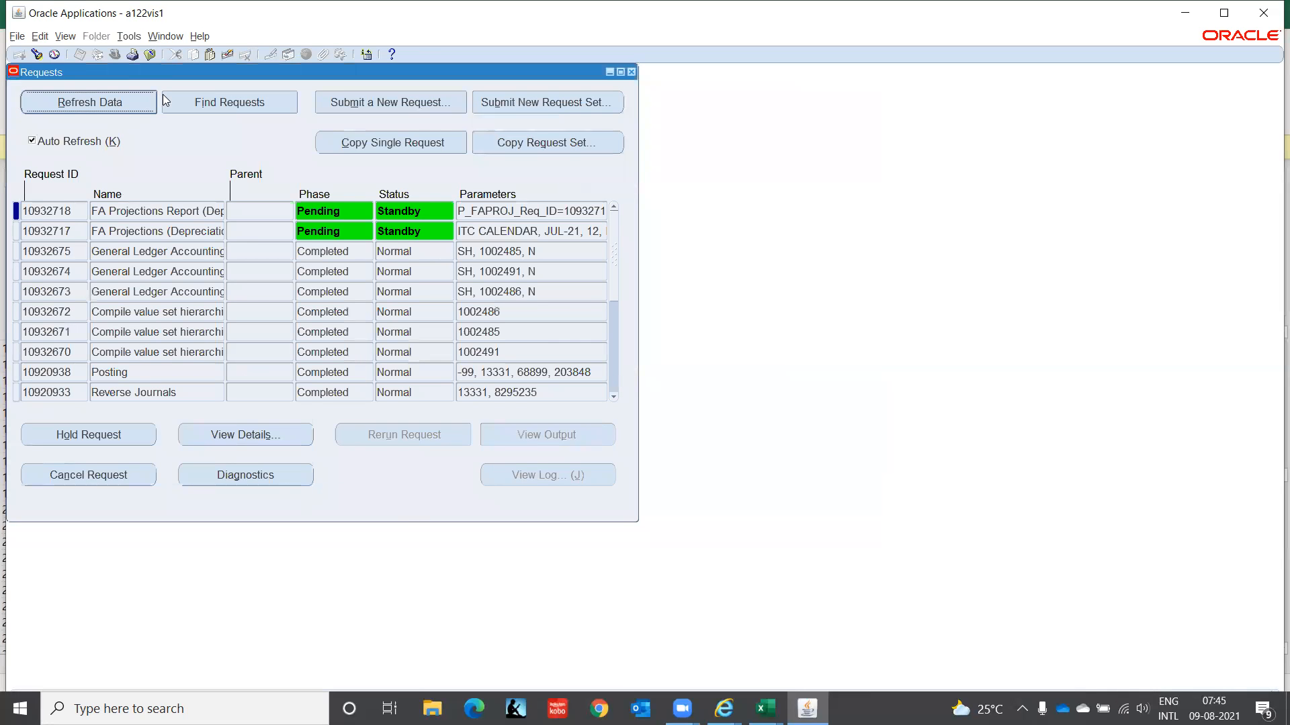
- Refresh the request data until the FA Projections Report request has completed
left_click(136, 108)
left_click(129, 100)
left_click(129, 100)
left_click(126, 106)
left_click(122, 102)
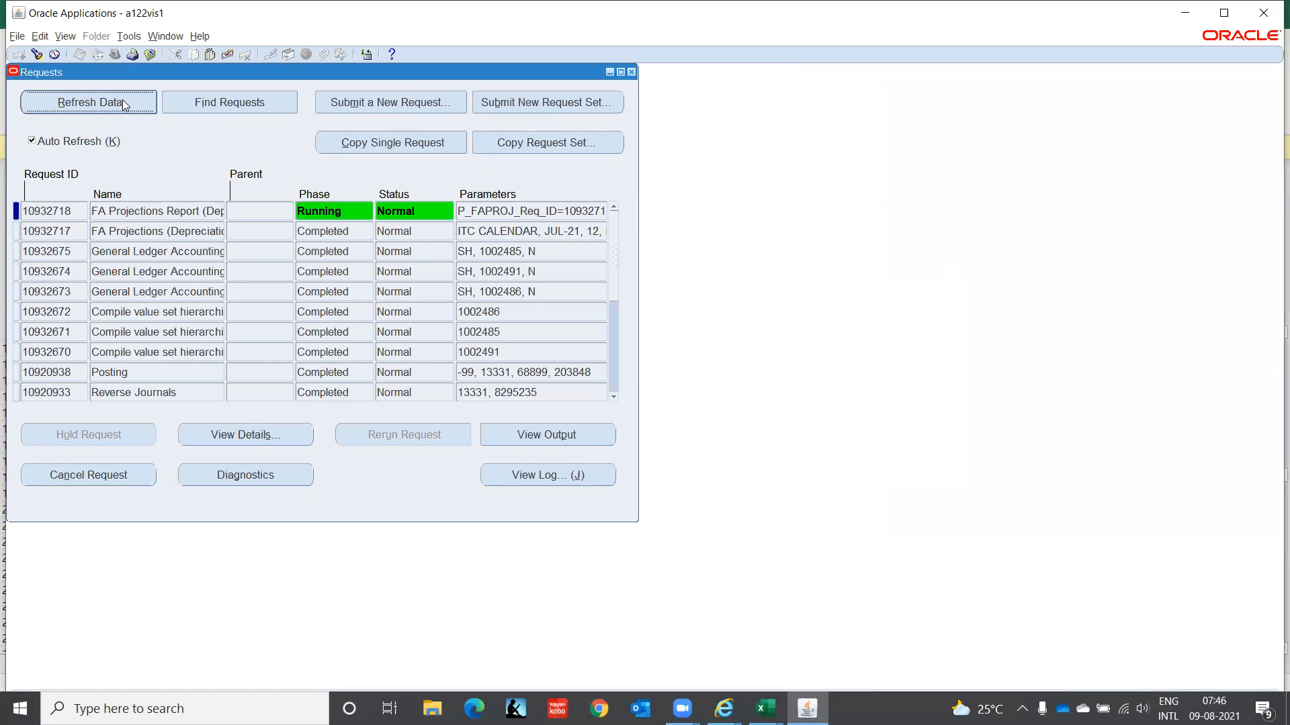
left_click(124, 104)
- View the FA Projections Report output in the browser, examine the projected depreciation, close the report and switch back to Oracle Applications
left_click(76, 210)
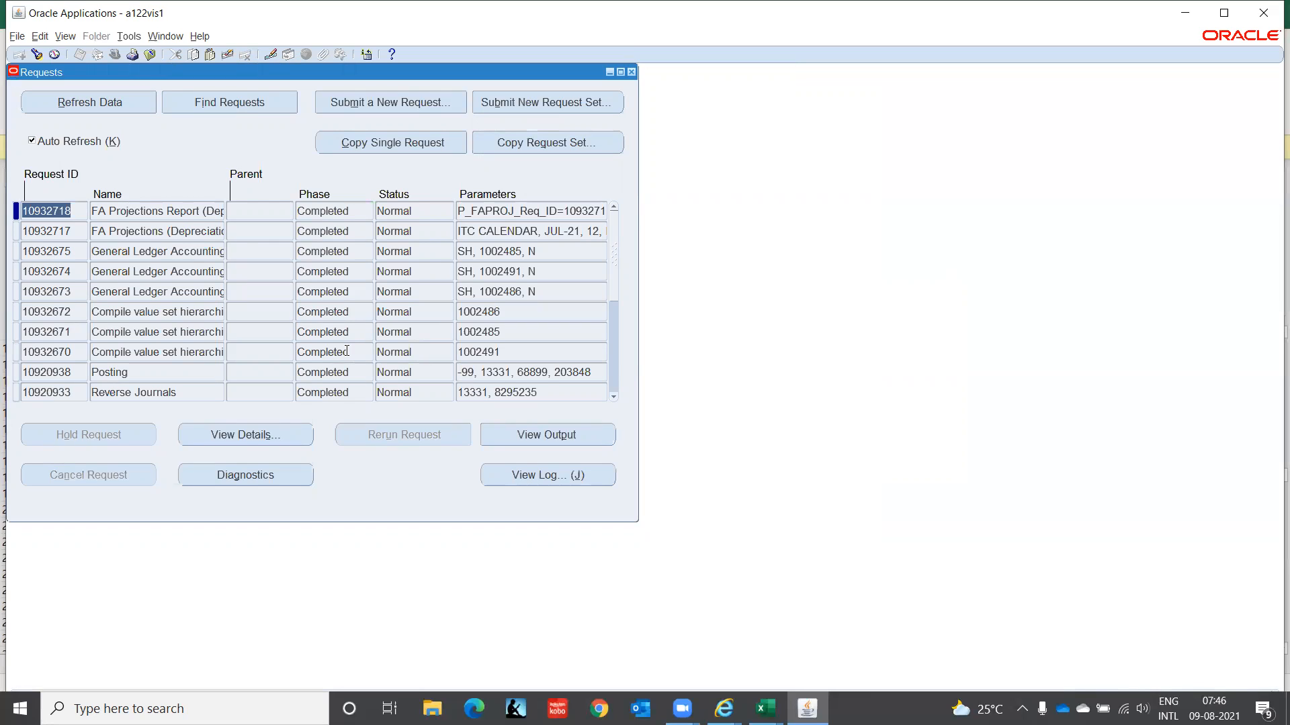
left_click(578, 435)
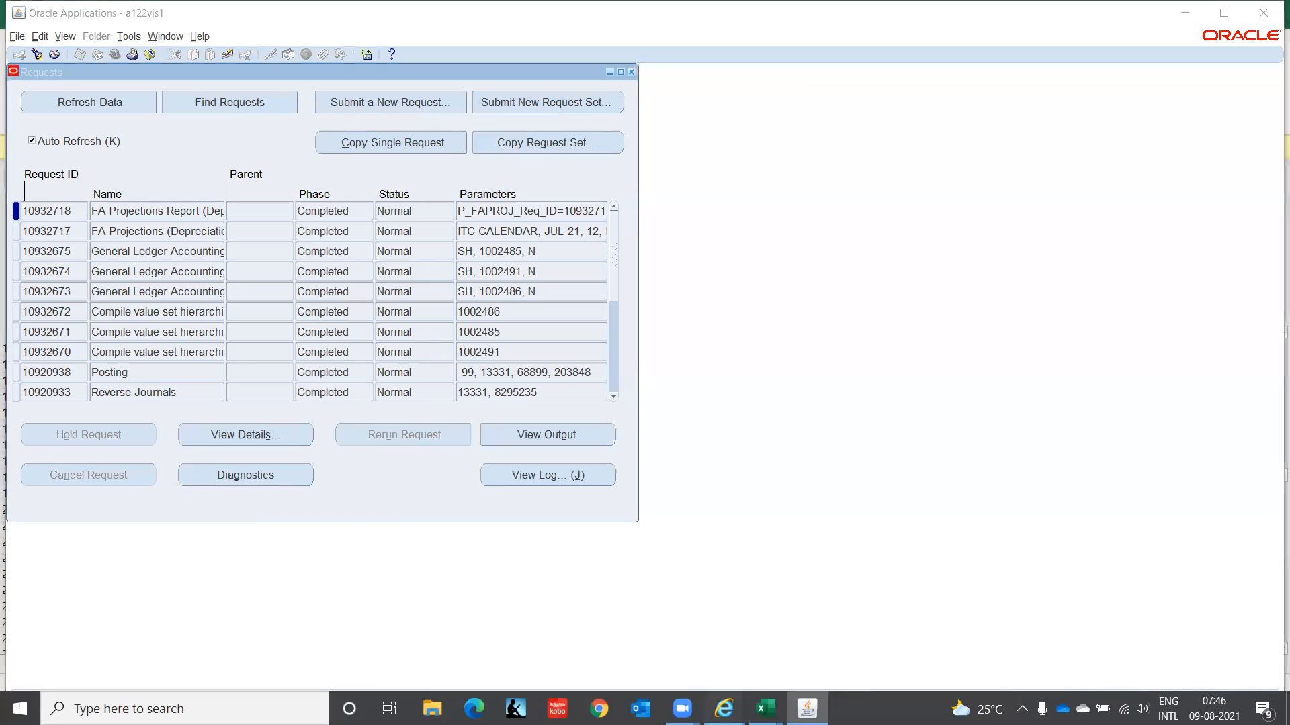
mouse_move(723, 709)
left_click(911, 646)
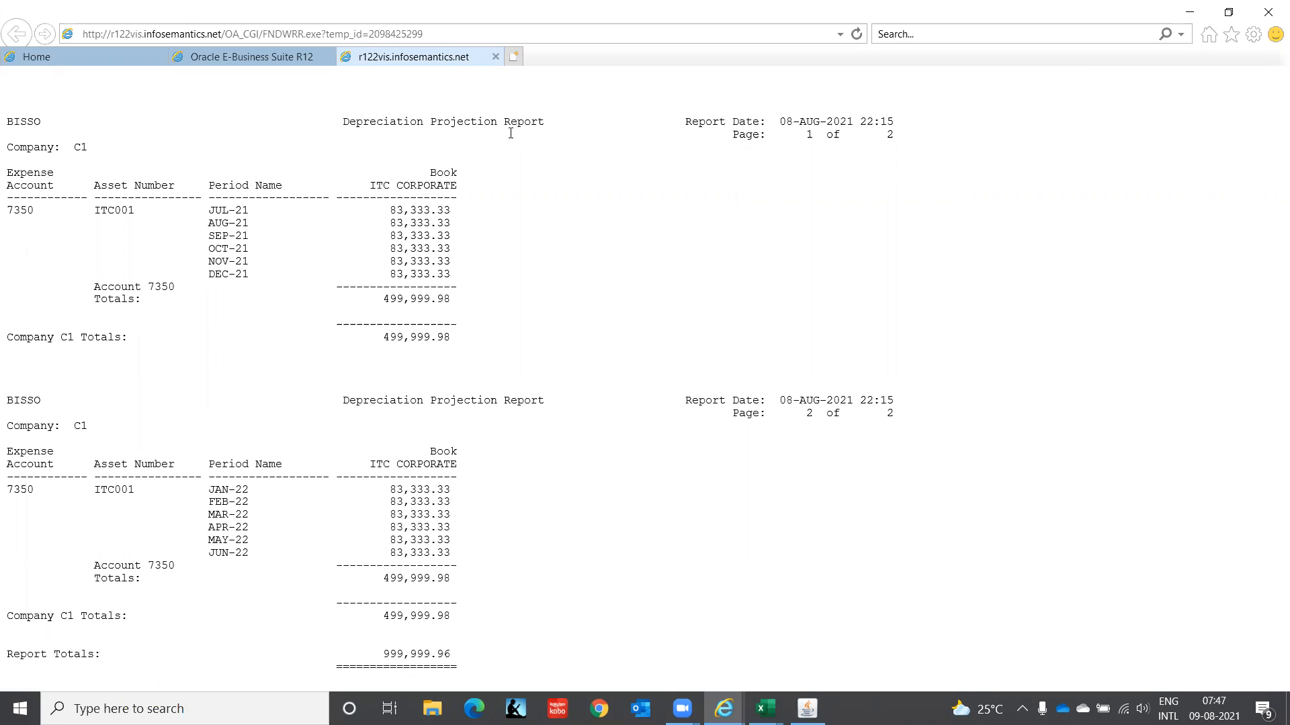
left_click(497, 56)
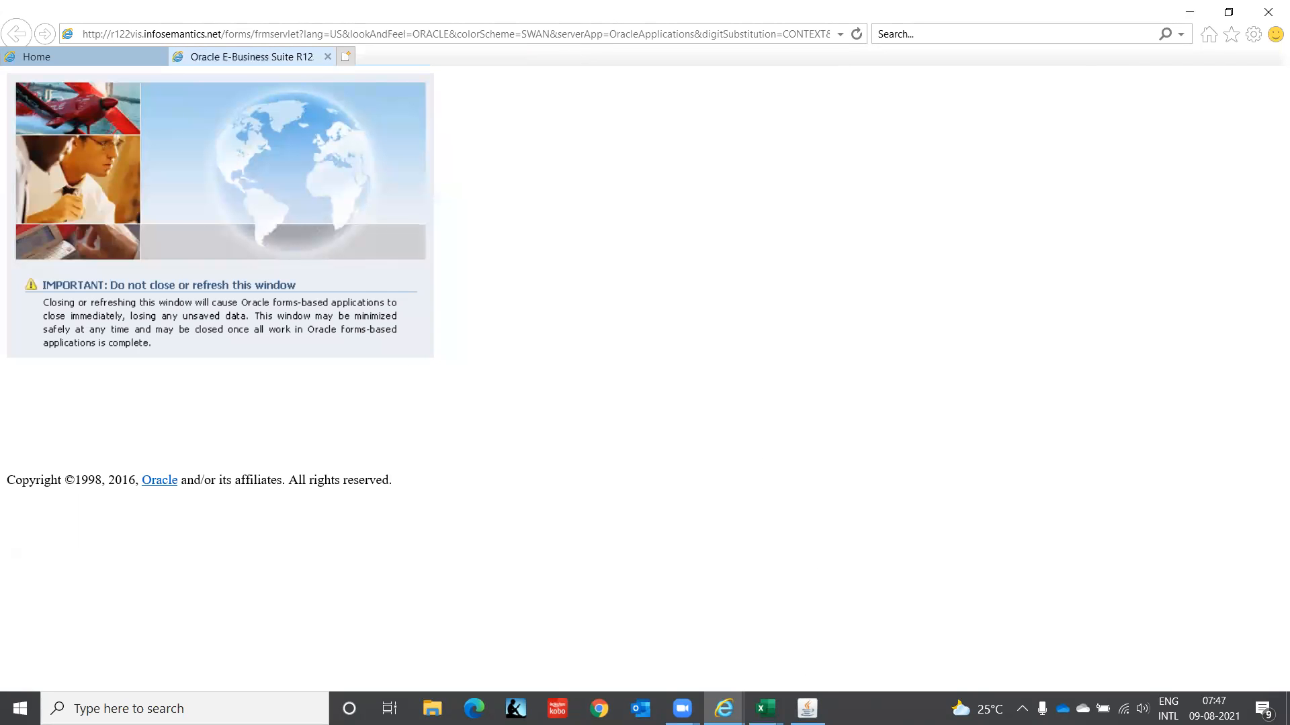
left_click(807, 708)
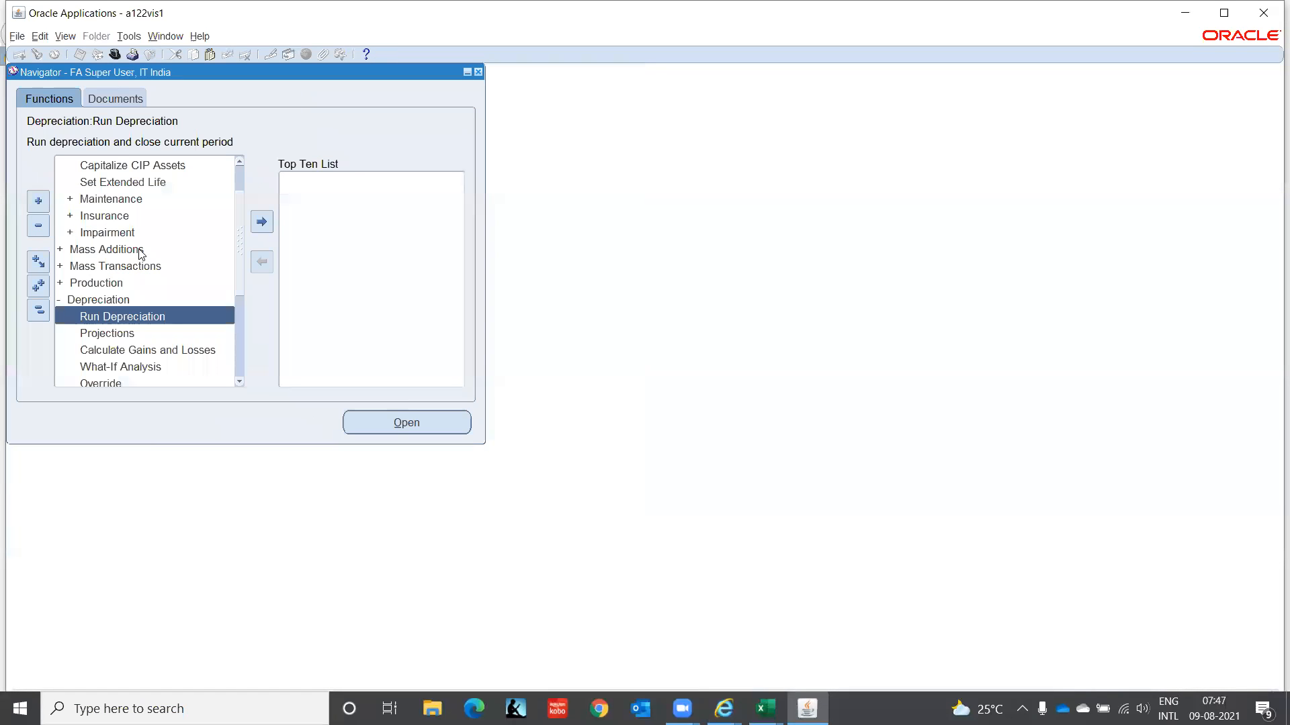
- Run depreciation for the ITC CORPORATE book's JUL-21 period without closing the period, and acknowledge the submitted requests
double_click(151, 319)
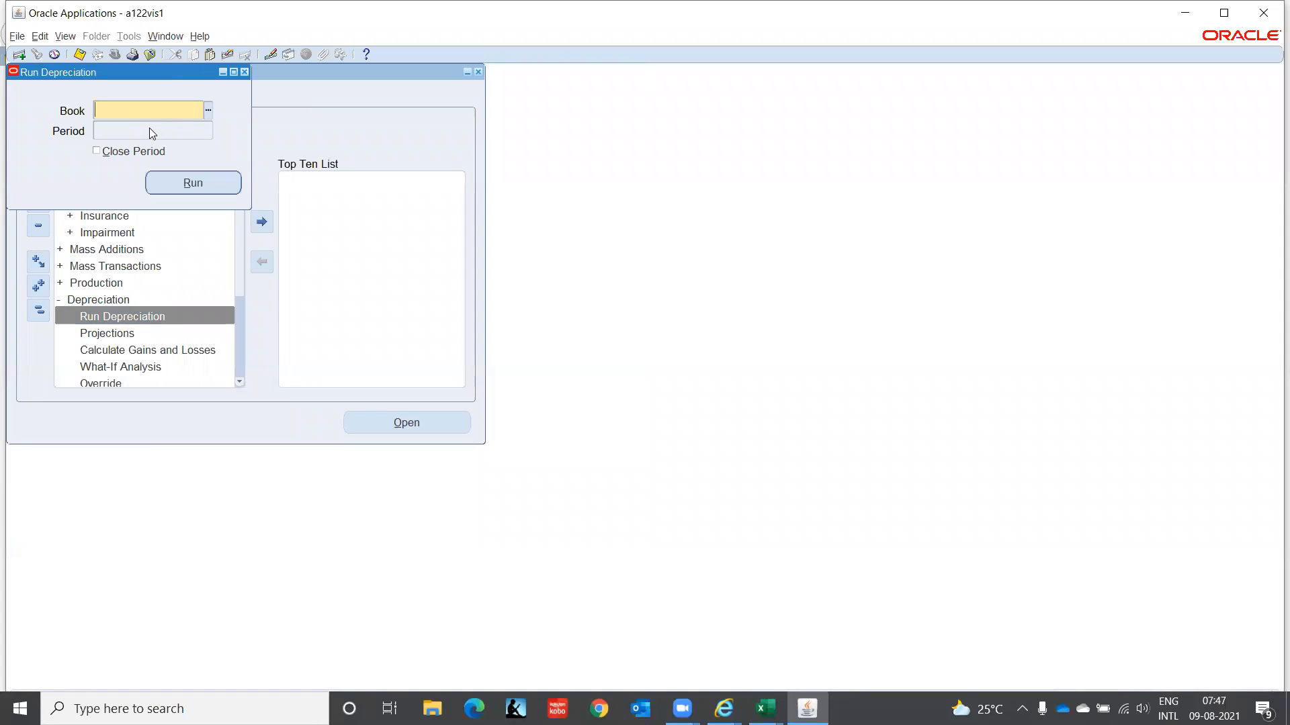
type("ITC")
key("Tab")
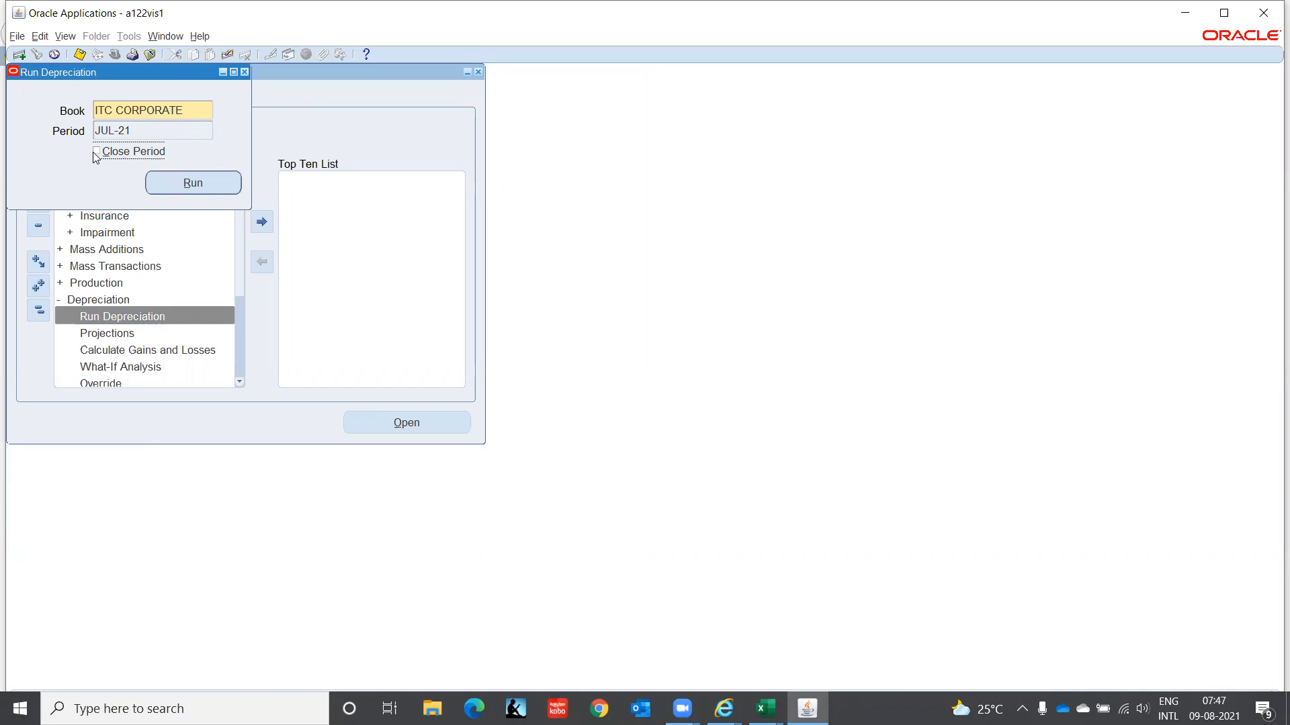
left_click(191, 182)
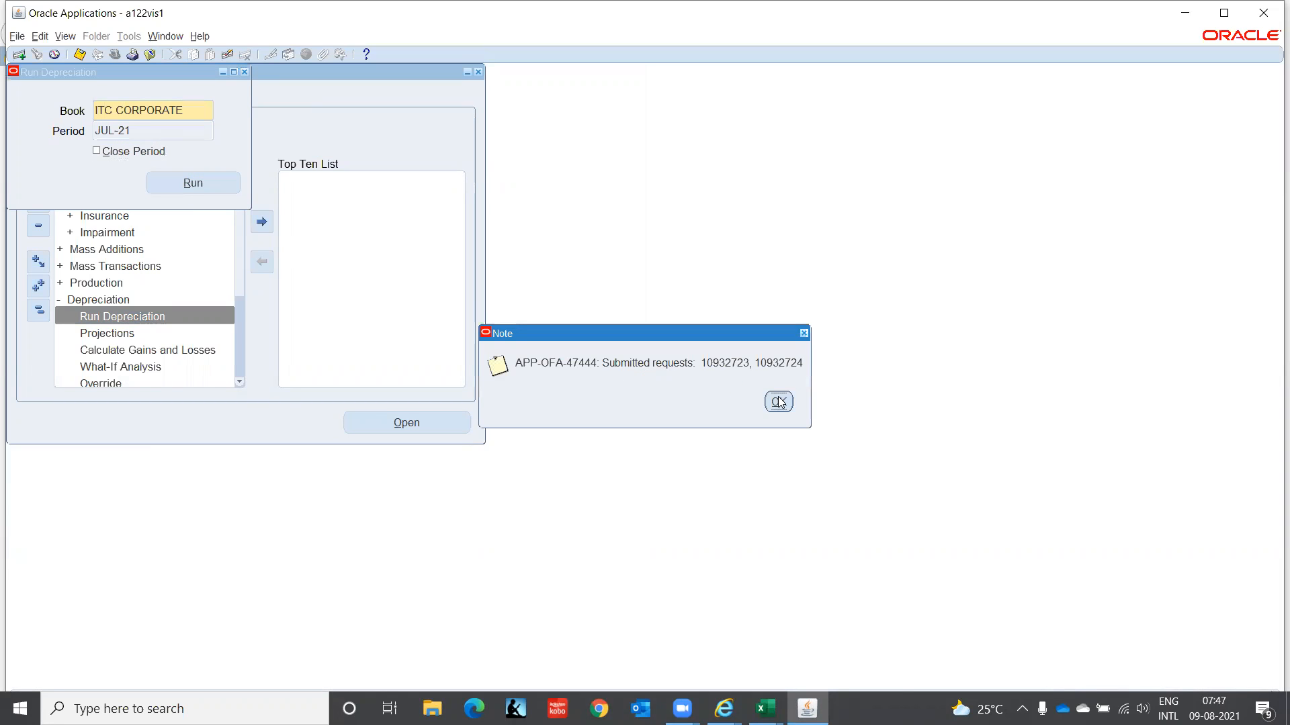
left_click(779, 401)
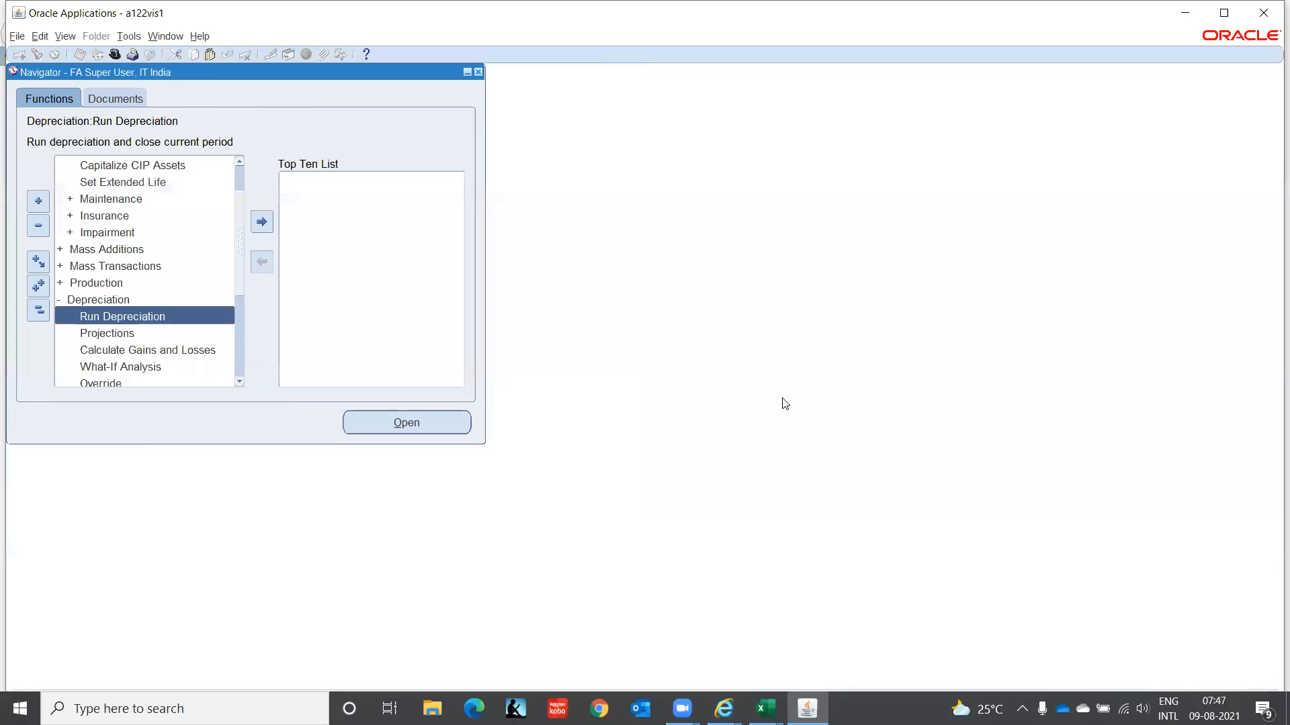
- Collapse the Navigator functions and find all of your own submitted requests, ordered by Request ID
left_click(38, 313)
left_click(66, 37)
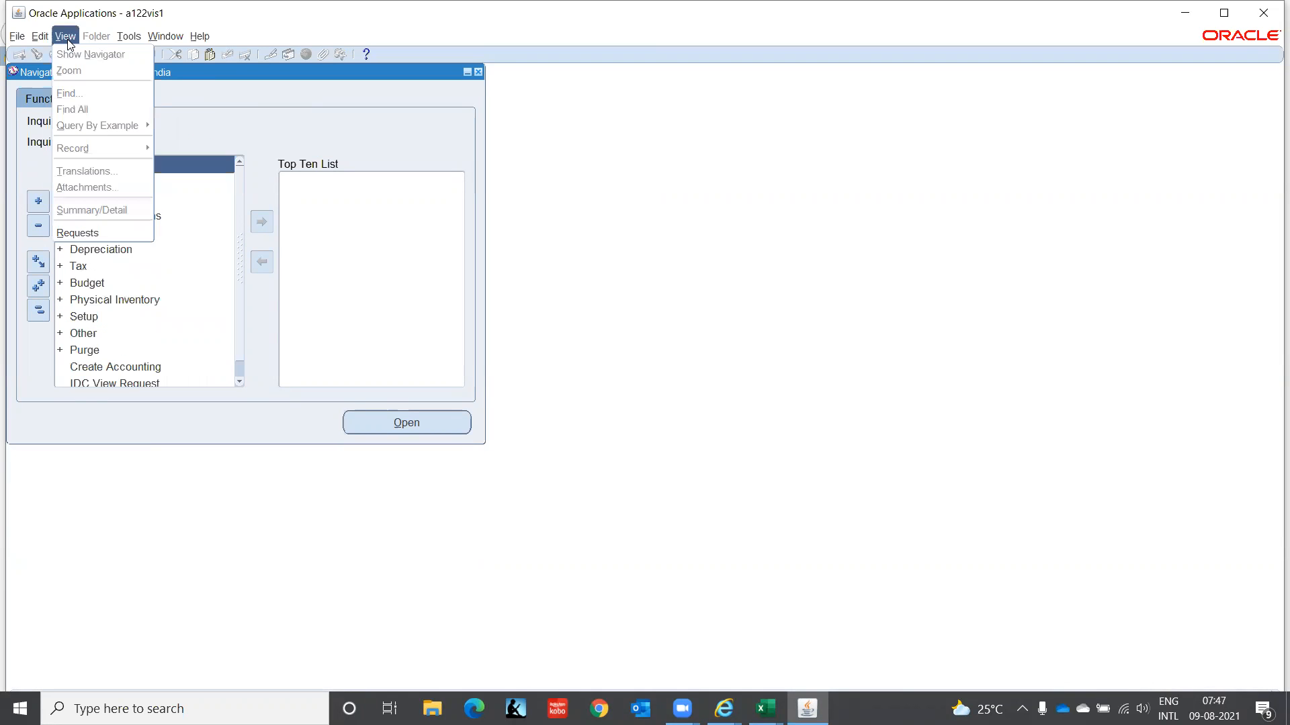
left_click(88, 234)
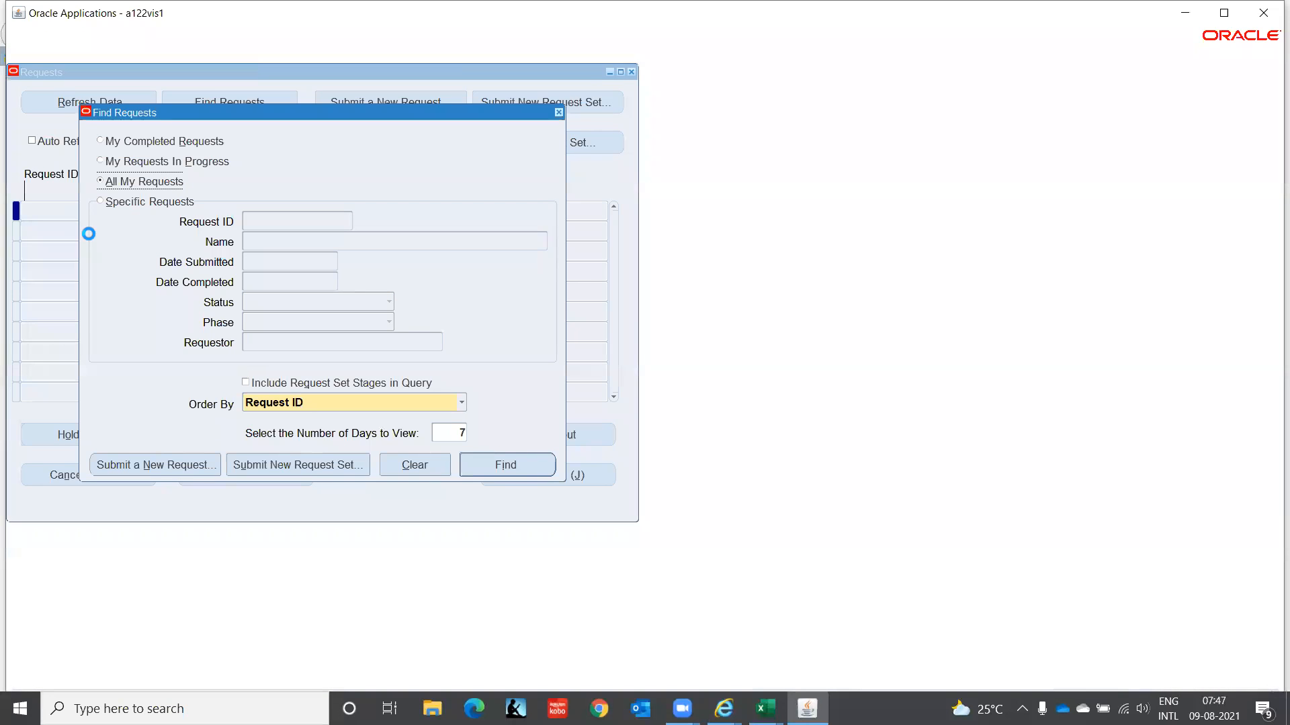
left_click(491, 468)
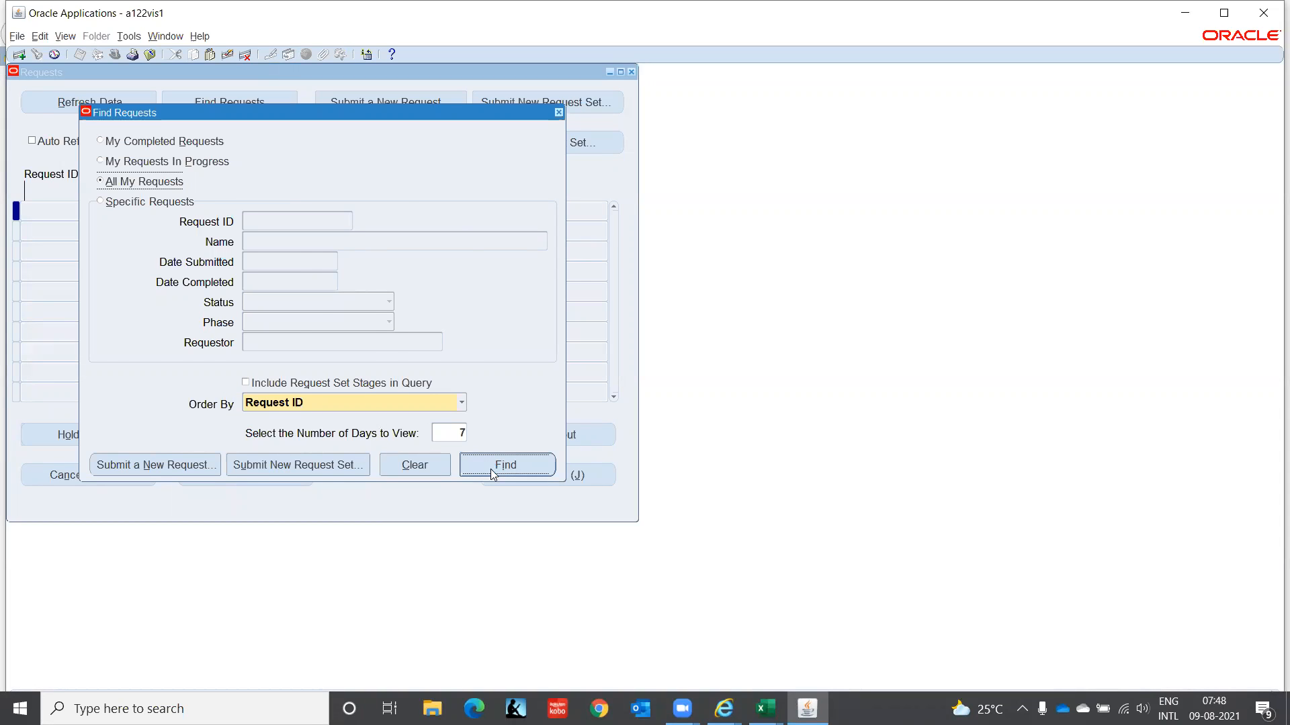
- Refresh the request data until the Depreciation Run and Journal Entry Reserve Ledger requests have completed, and close the requests list
left_click(133, 103)
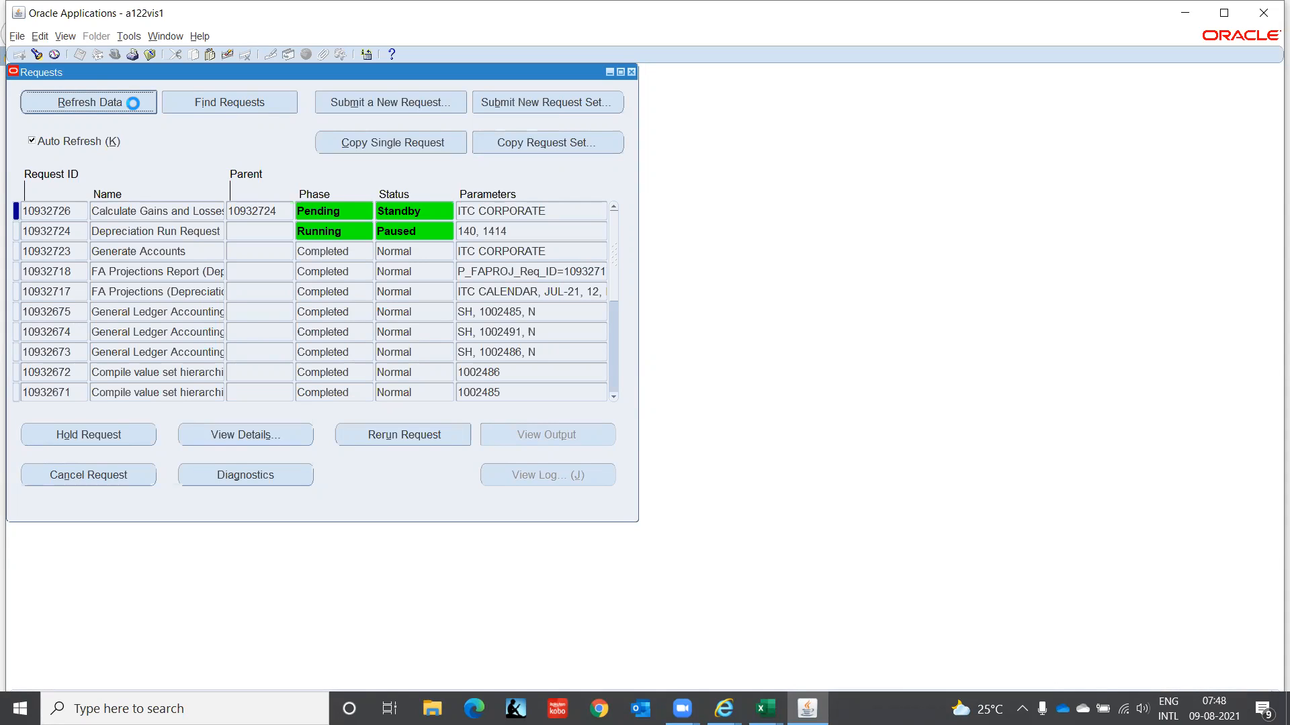
left_click(133, 104)
left_click(133, 103)
left_click(133, 104)
left_click(132, 104)
left_click(133, 103)
left_click(133, 104)
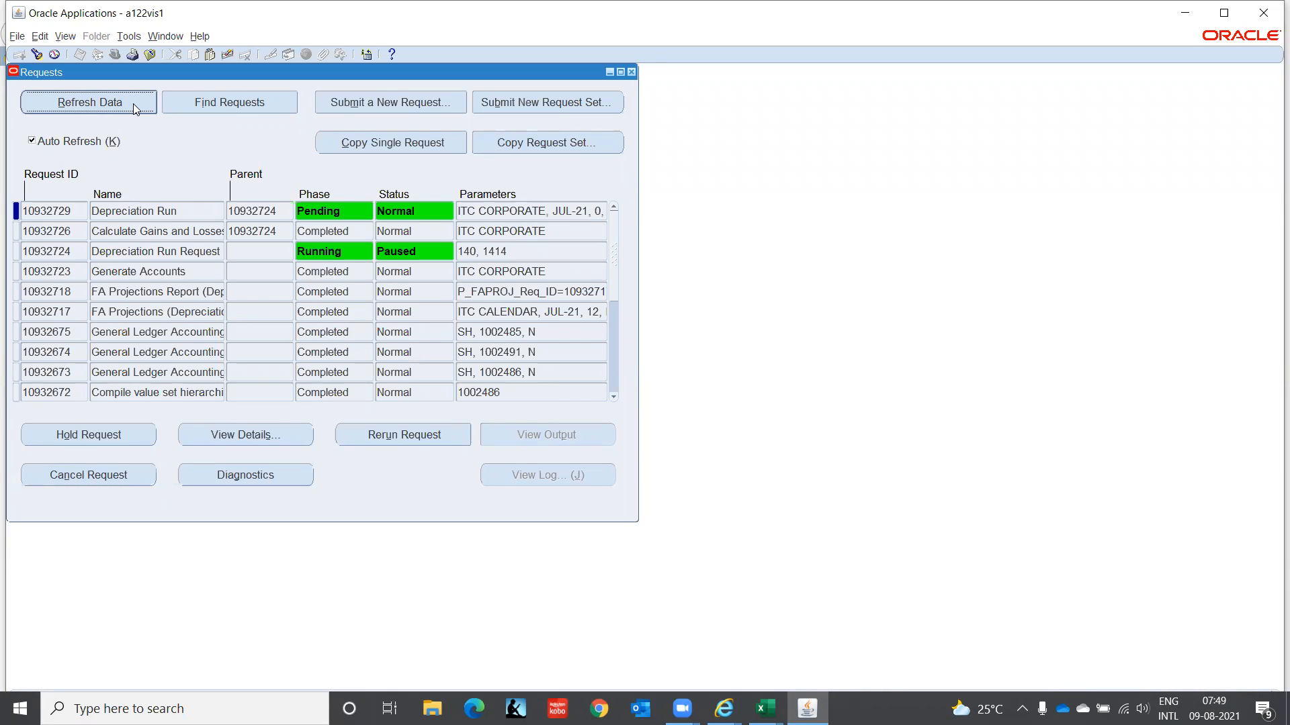
left_click(133, 104)
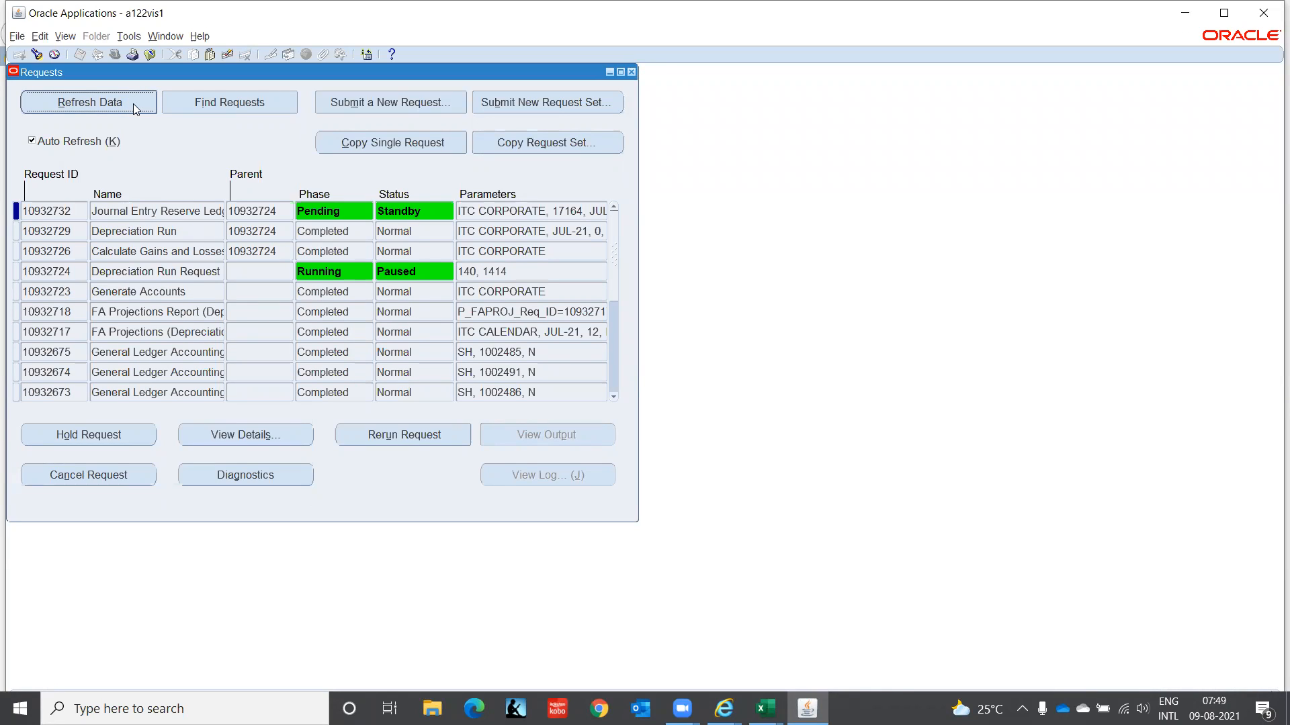
left_click(133, 104)
left_click(133, 104)
left_click(133, 104)
left_click(133, 104)
left_click(133, 103)
left_click(133, 103)
left_click(133, 103)
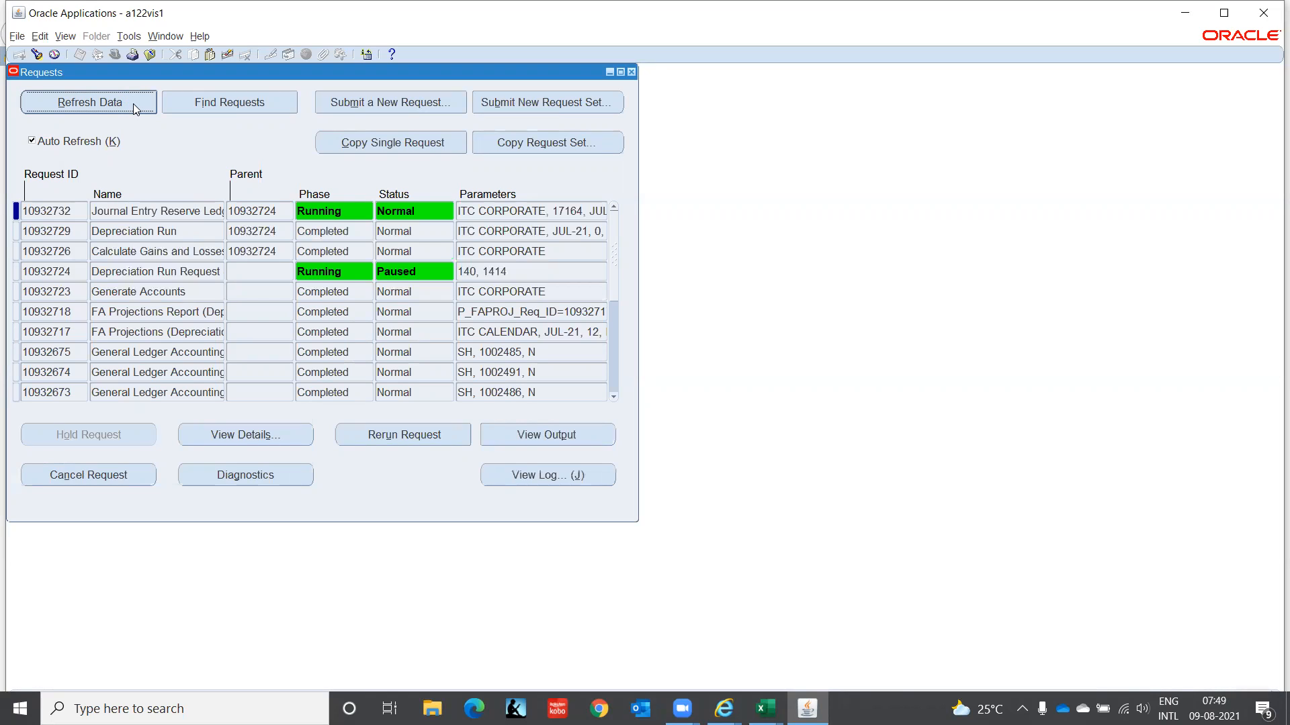
left_click(133, 103)
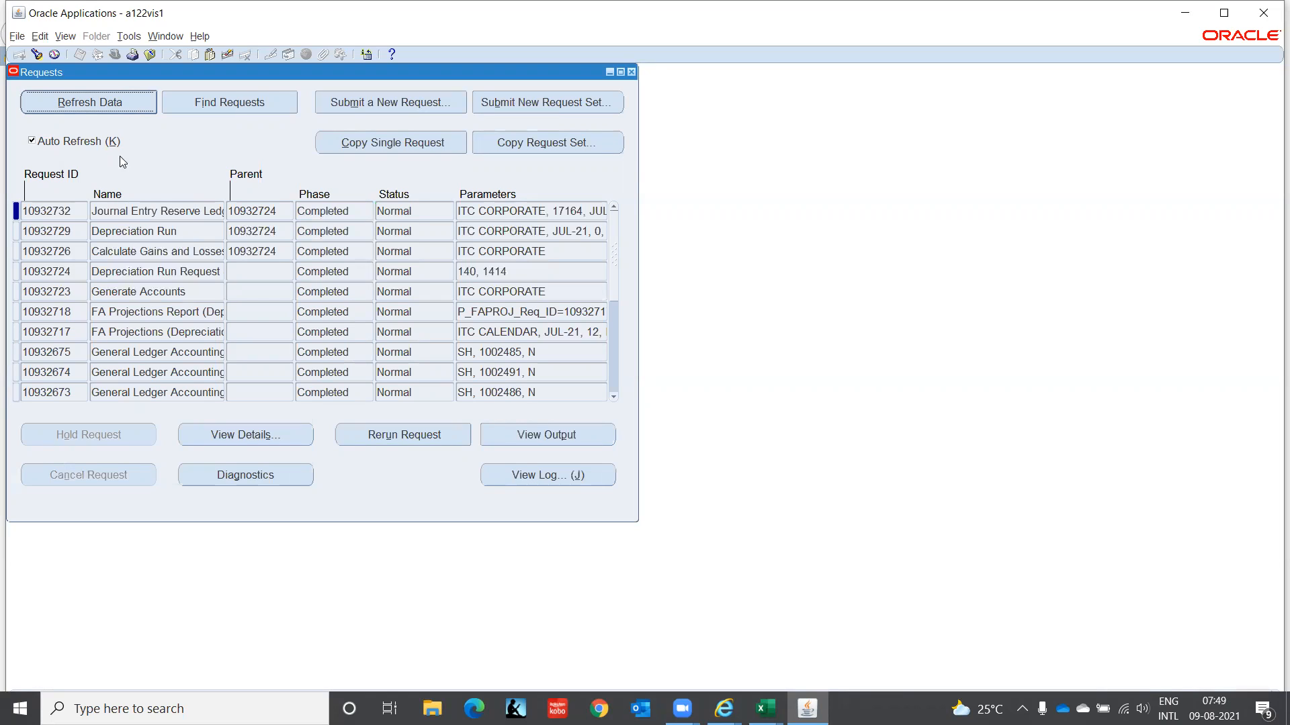
left_click(631, 71)
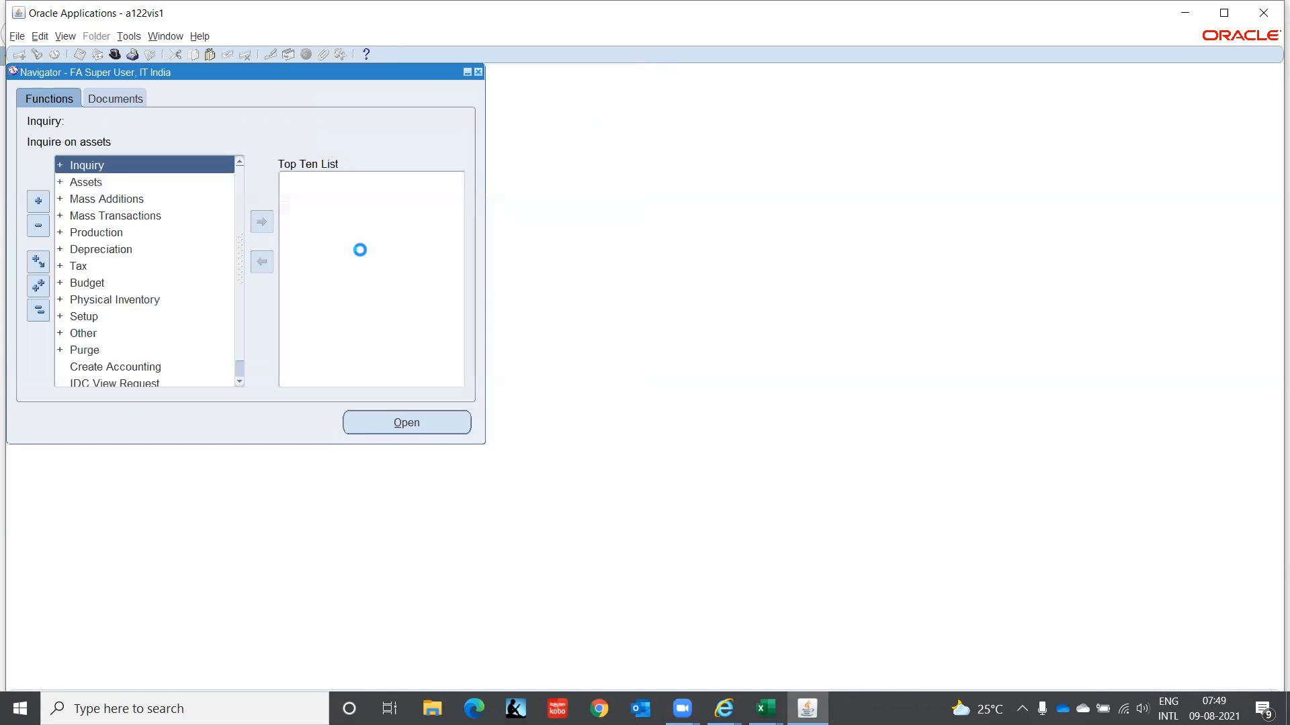
- Open the Asset Workbench and find the asset numbered ITC001
key("Down")
key("Return")
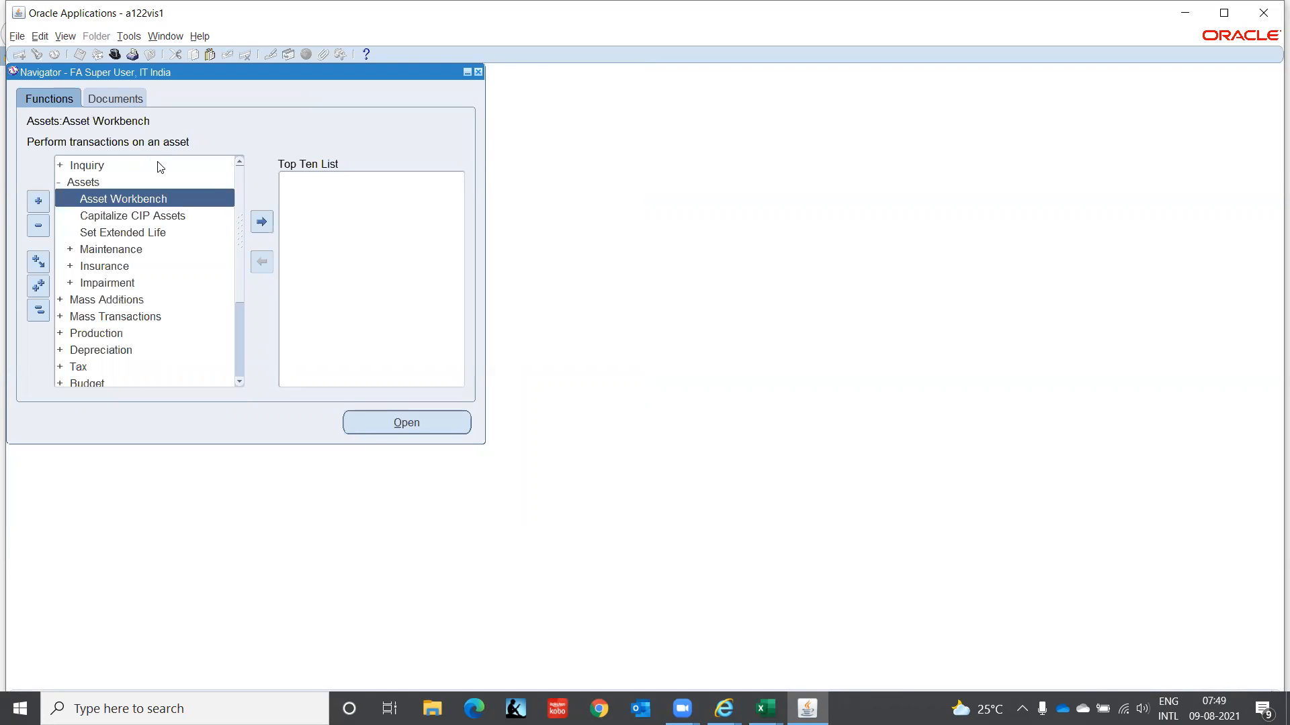
key("Return")
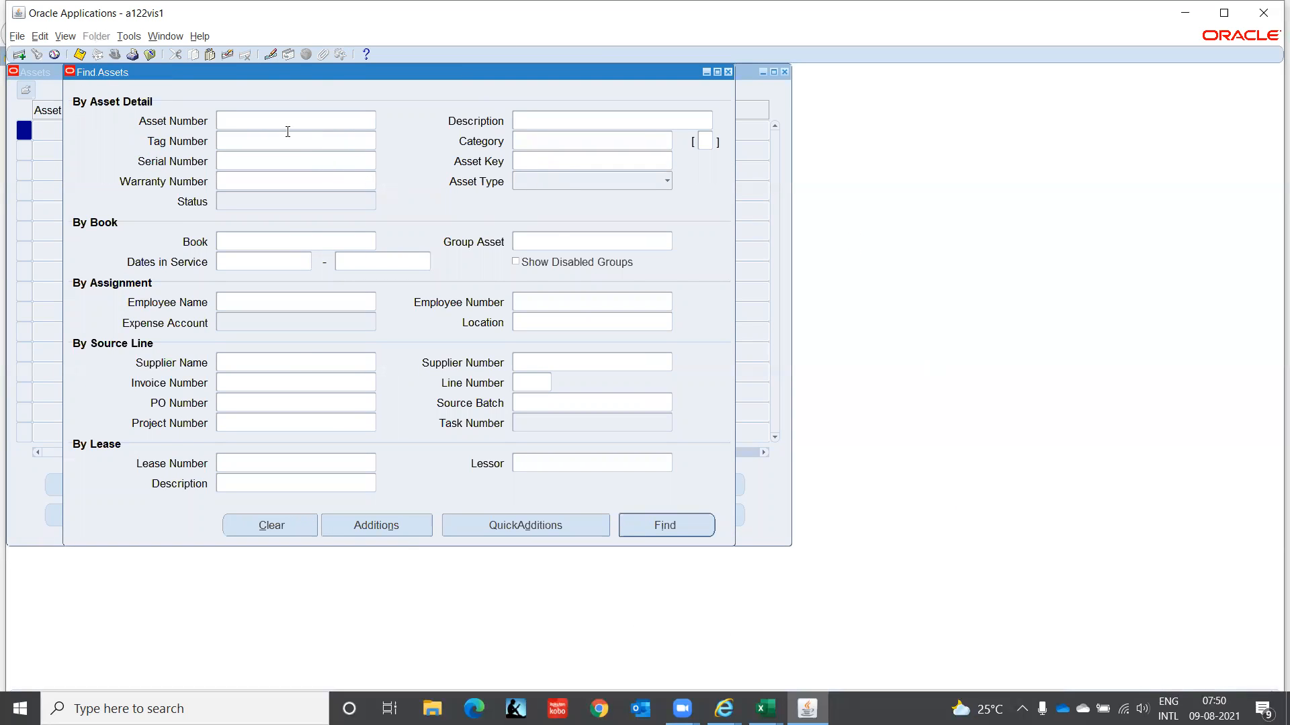
type("ITC001")
key("Return")
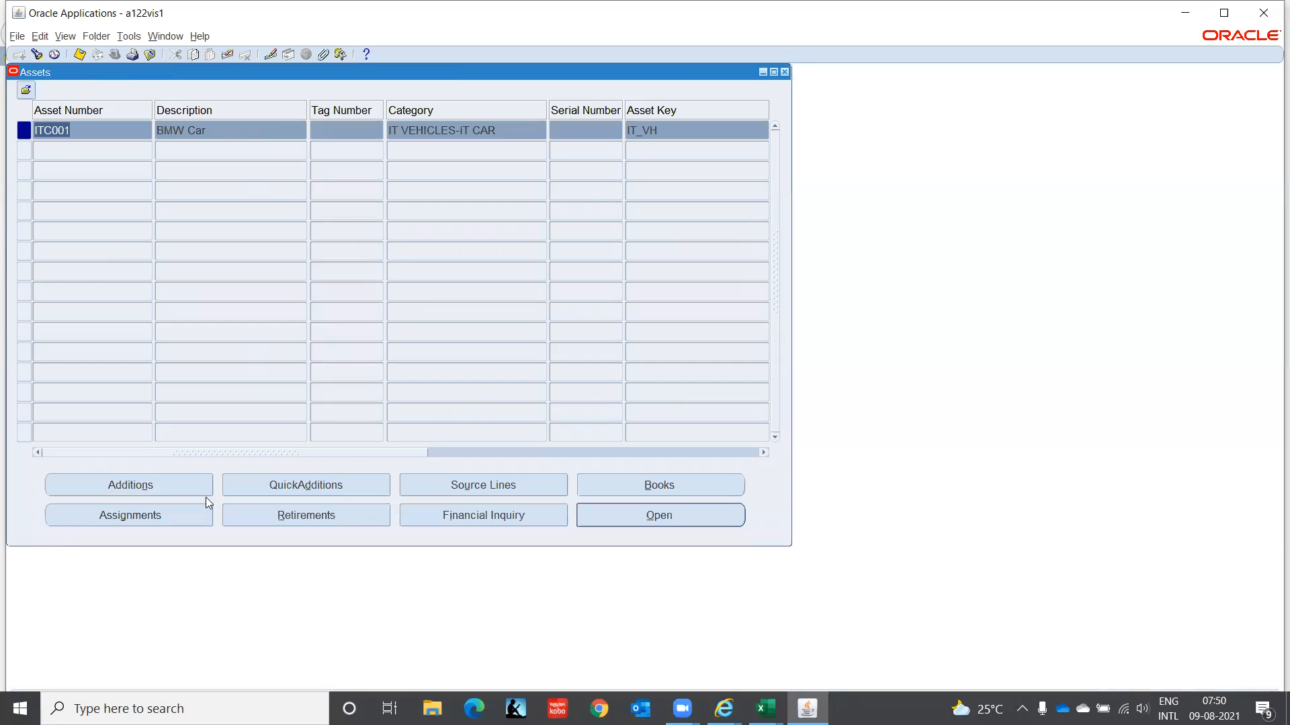
- Open the Financial Inquiry for ITC001 and examine its JUL-21 depreciation in the USD book row
left_click(441, 518)
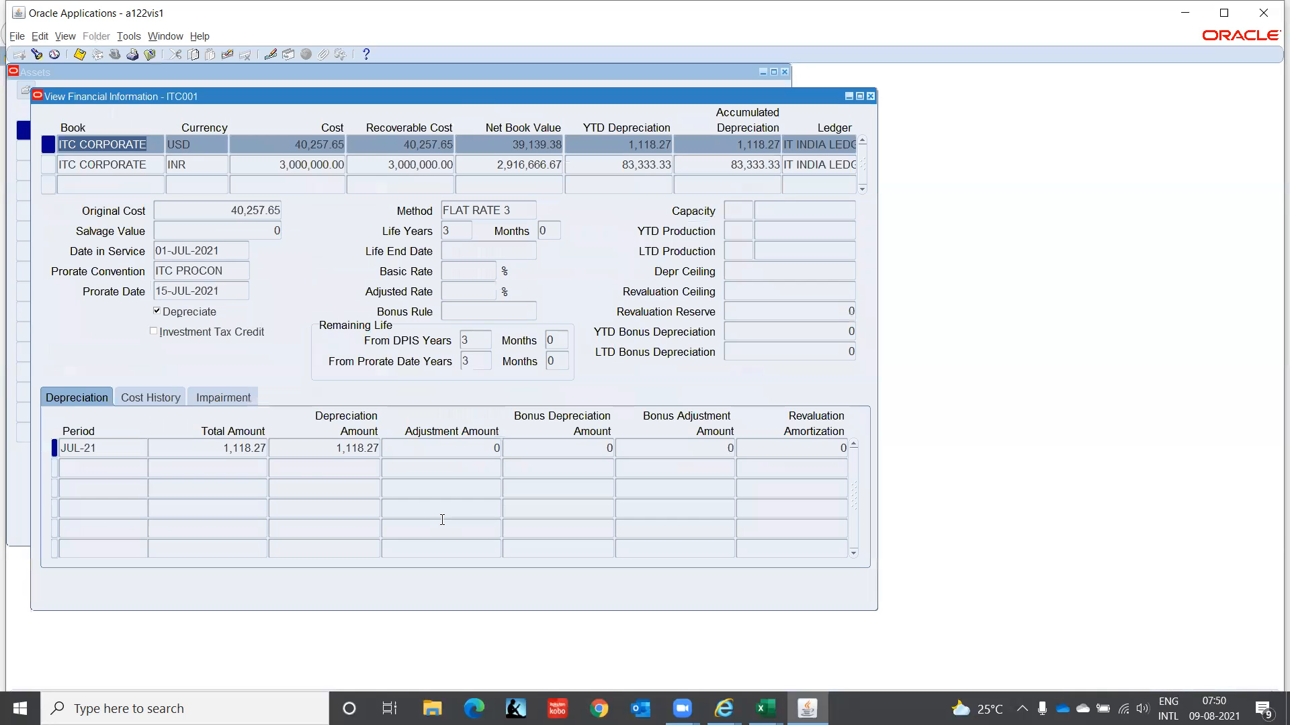
left_click(113, 449)
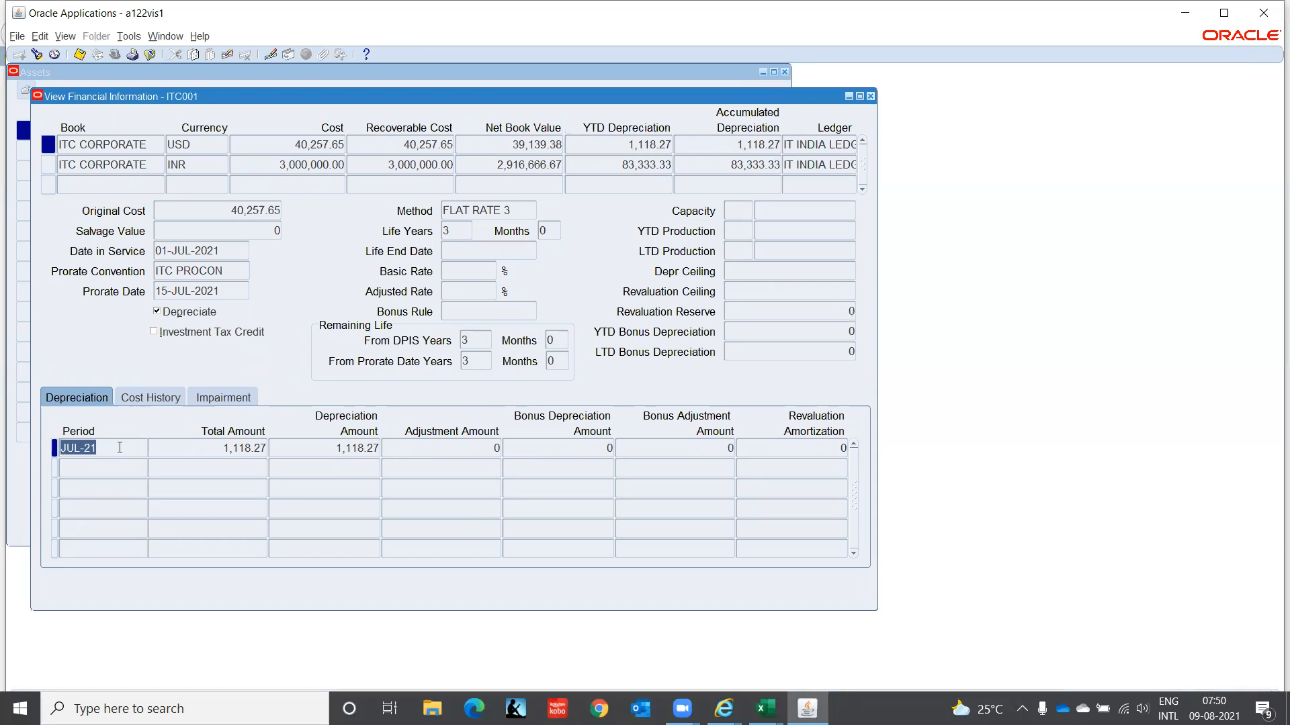
left_click(204, 452)
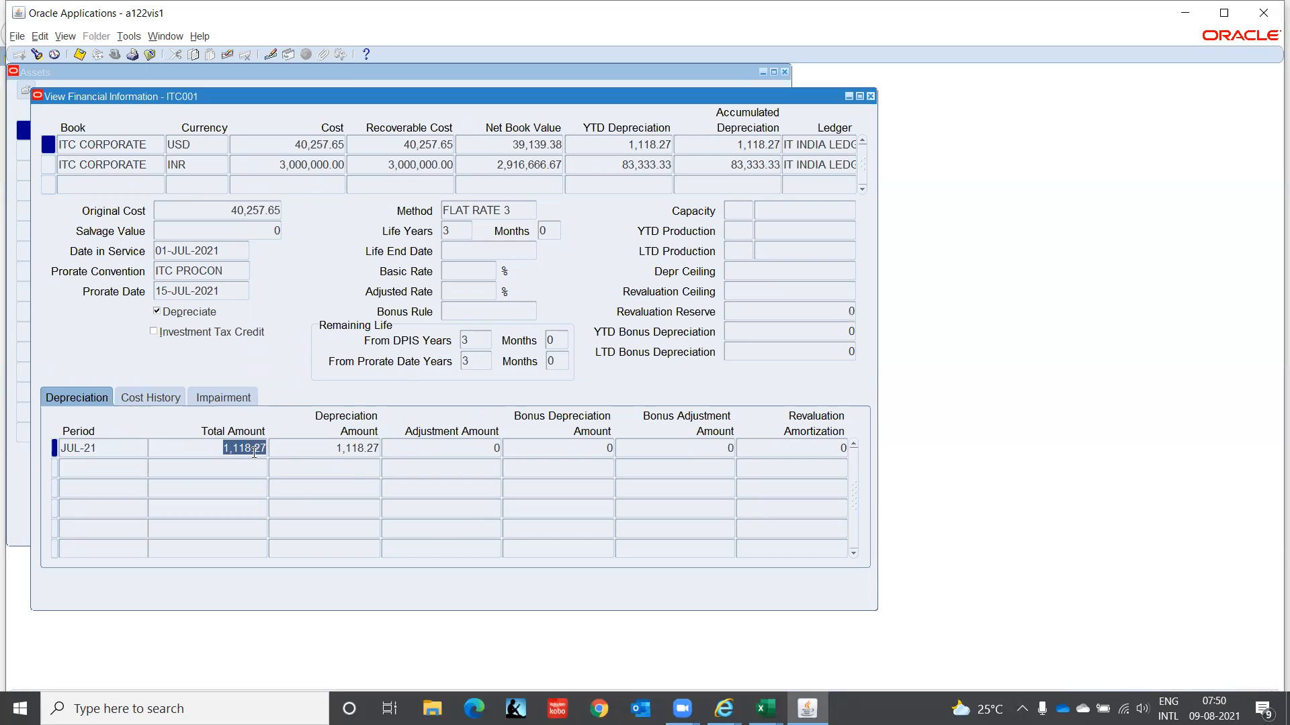
left_click(126, 444)
- Select the INR row of ITC CORPORATE and examine the asset's JUL-21 depreciation amount
left_click(145, 164)
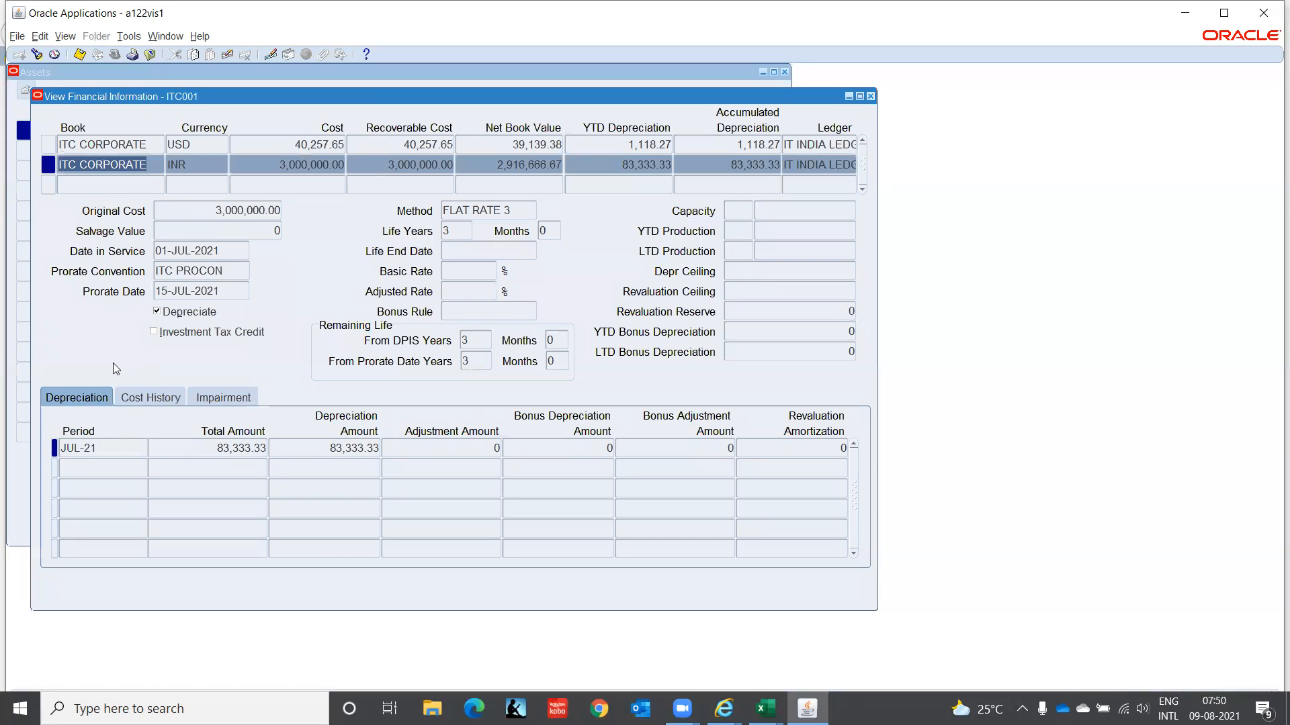
left_click(115, 452)
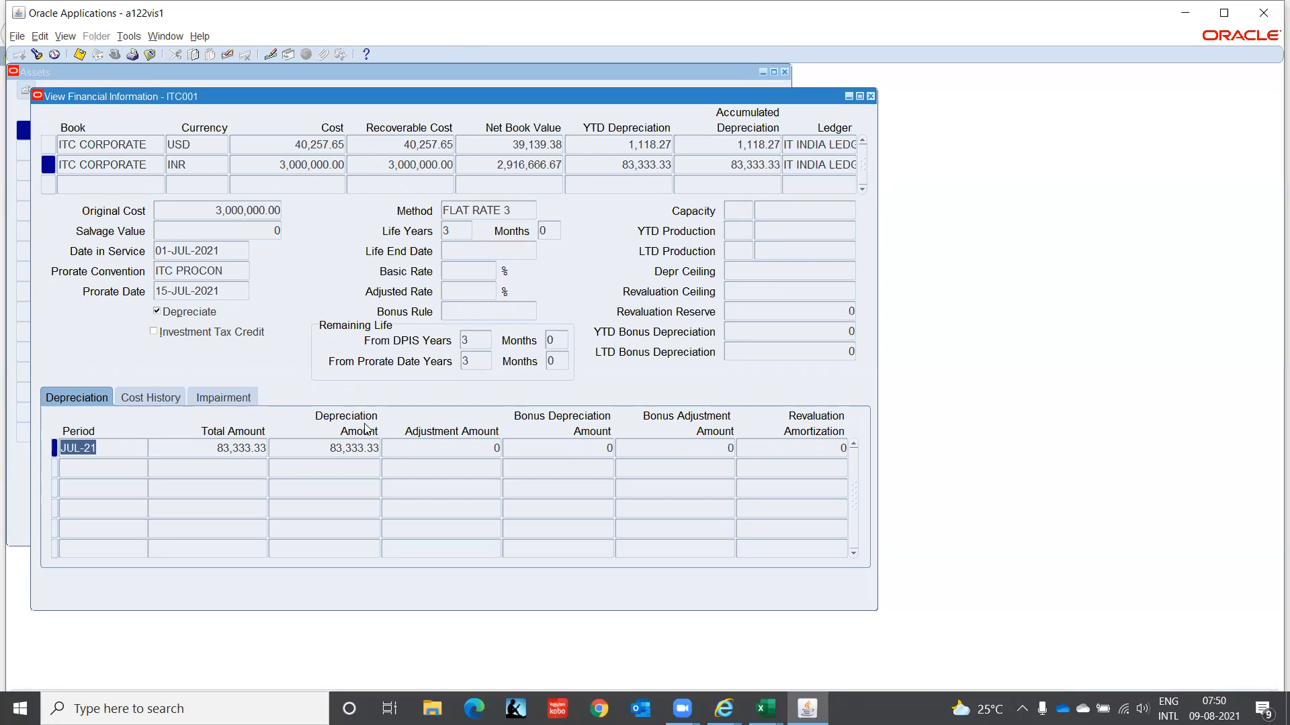
left_click(147, 397)
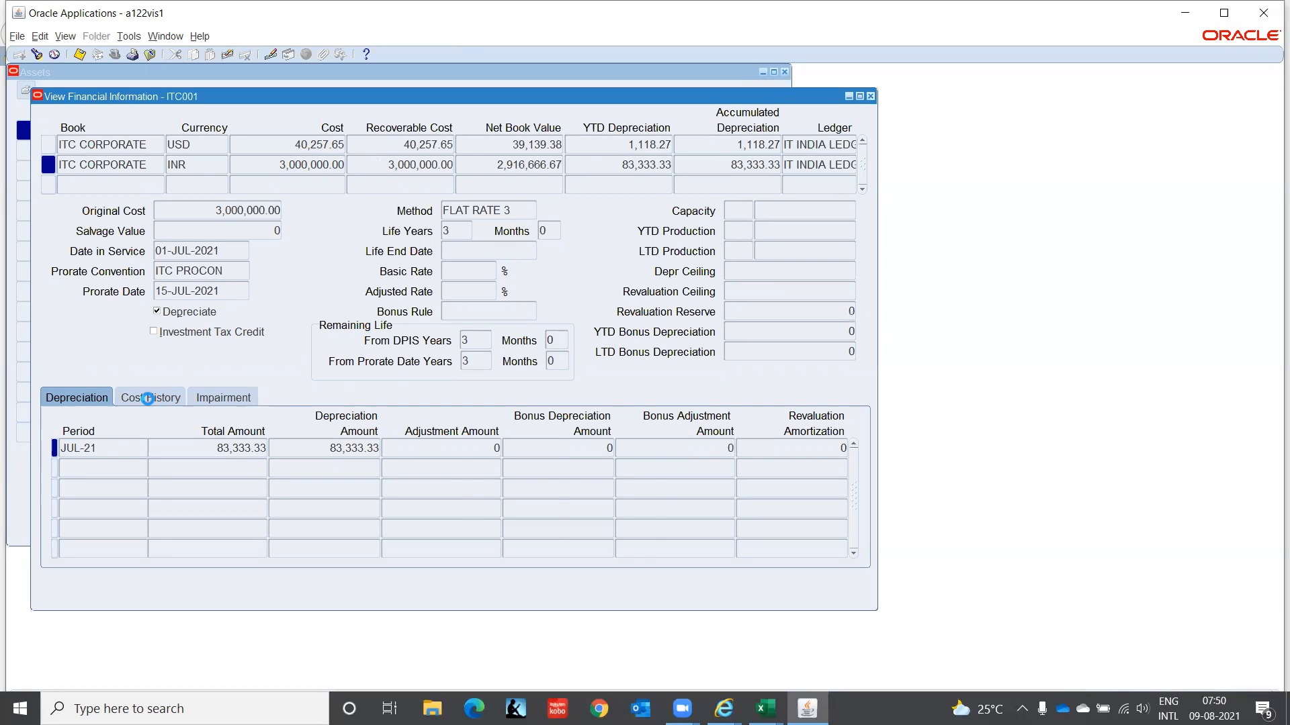
left_click(89, 398)
left_click(224, 448)
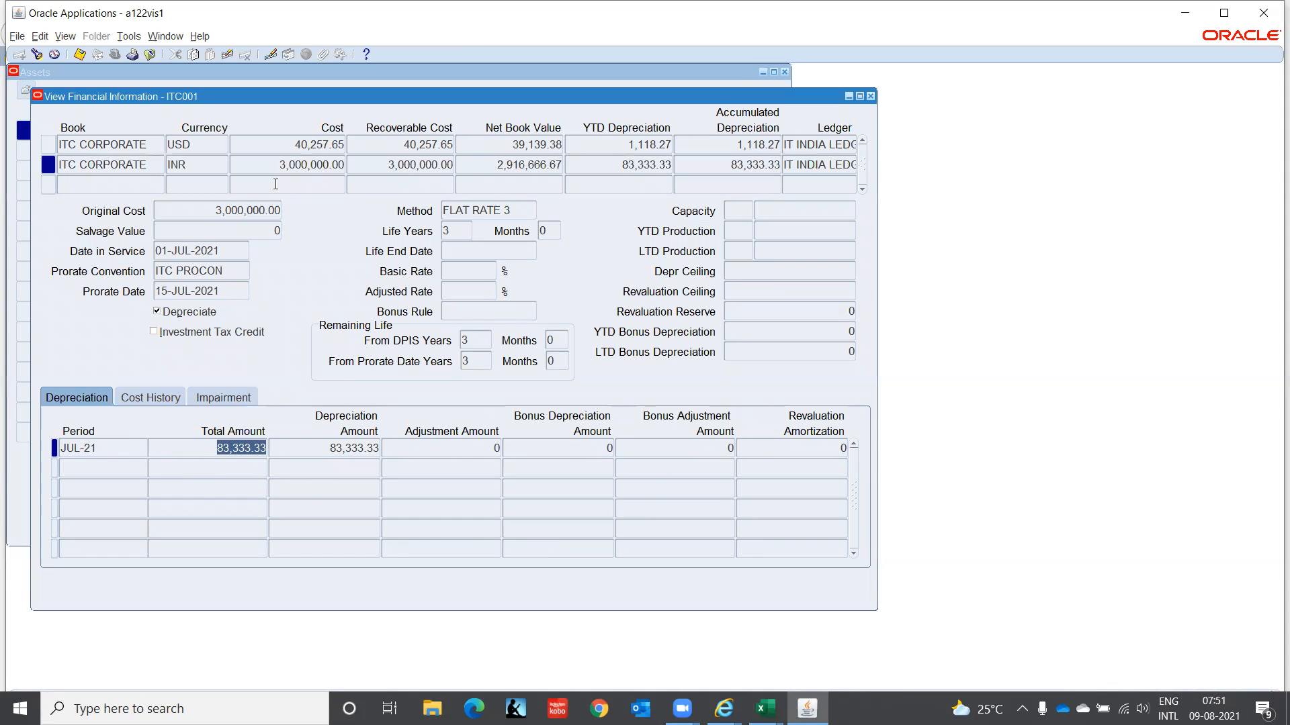
left_click(125, 37)
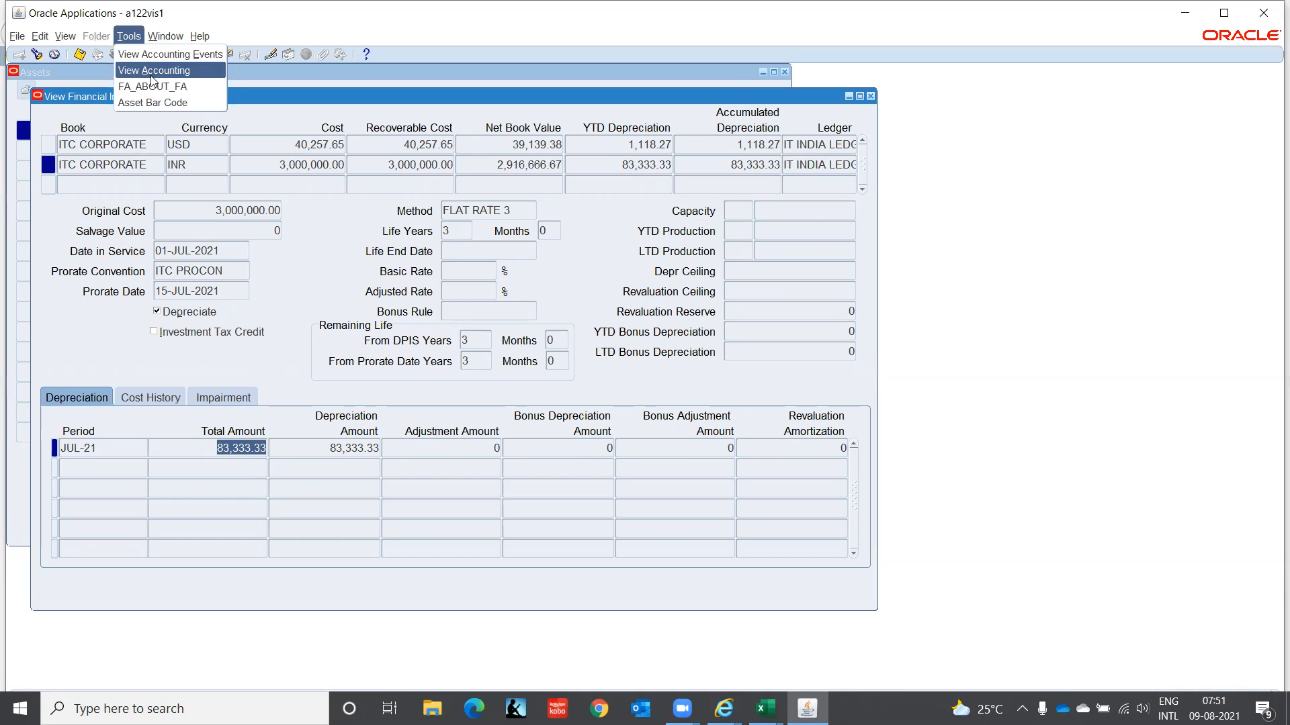
left_click(166, 37)
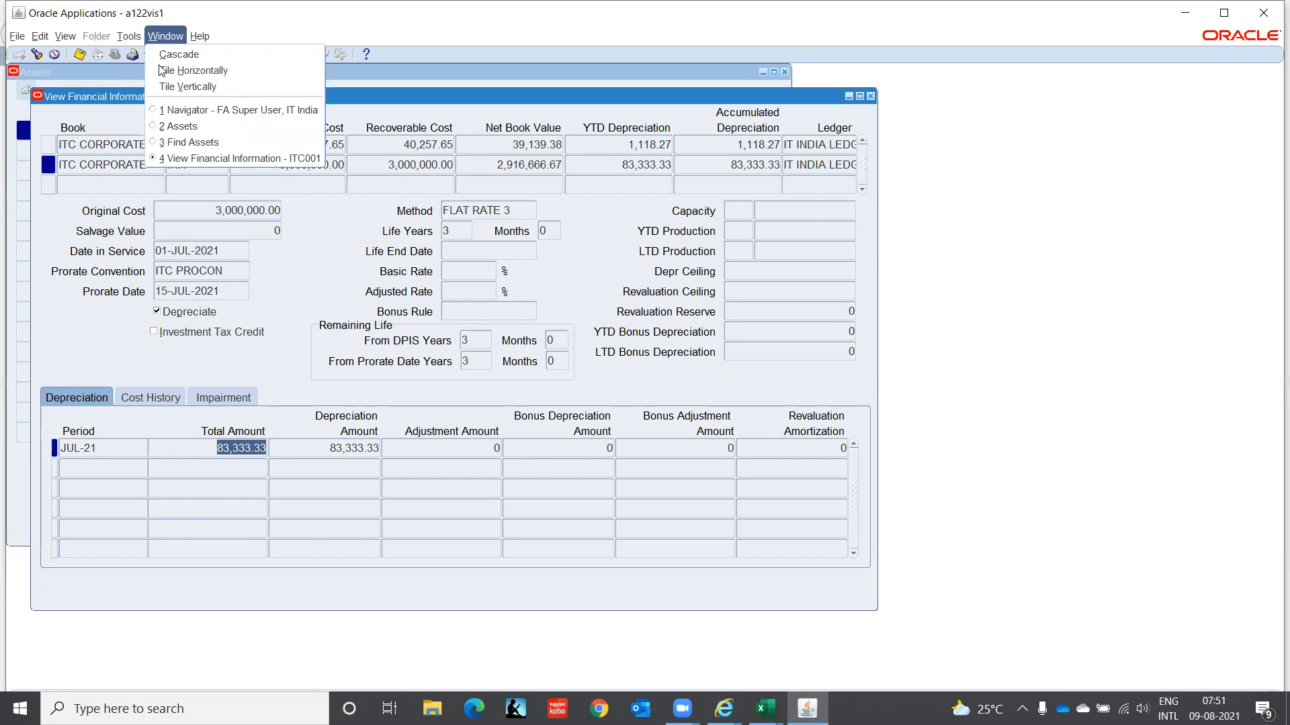
left_click(321, 363)
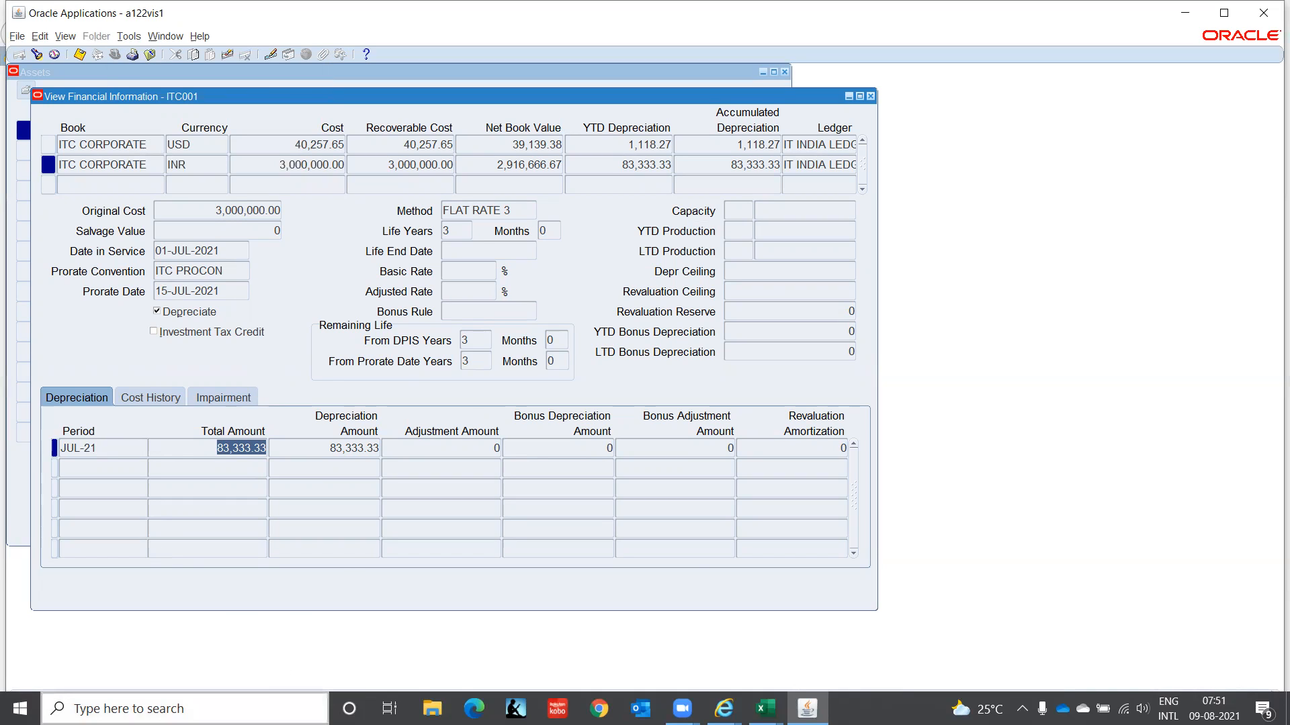
- Switch to Calculator and divide the asset's cost of 3000000 by its 3-year life
left_click(185, 709)
type("cal")
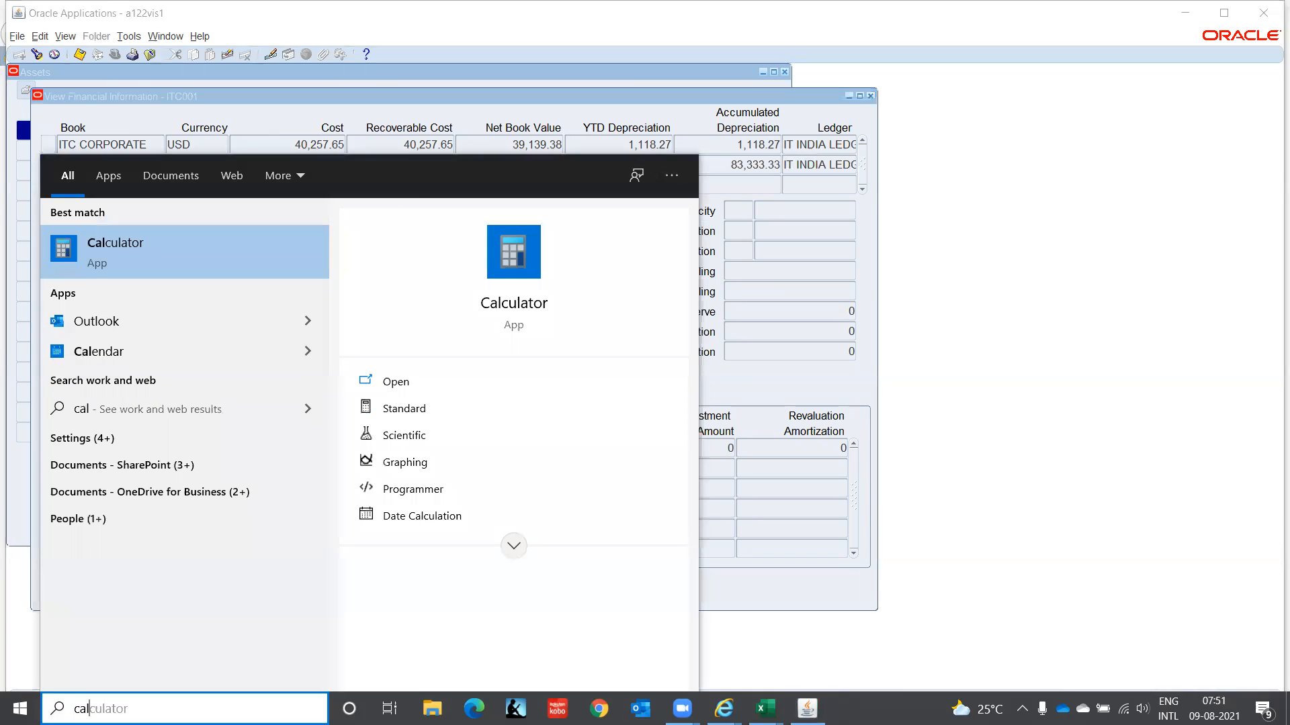
key("Return")
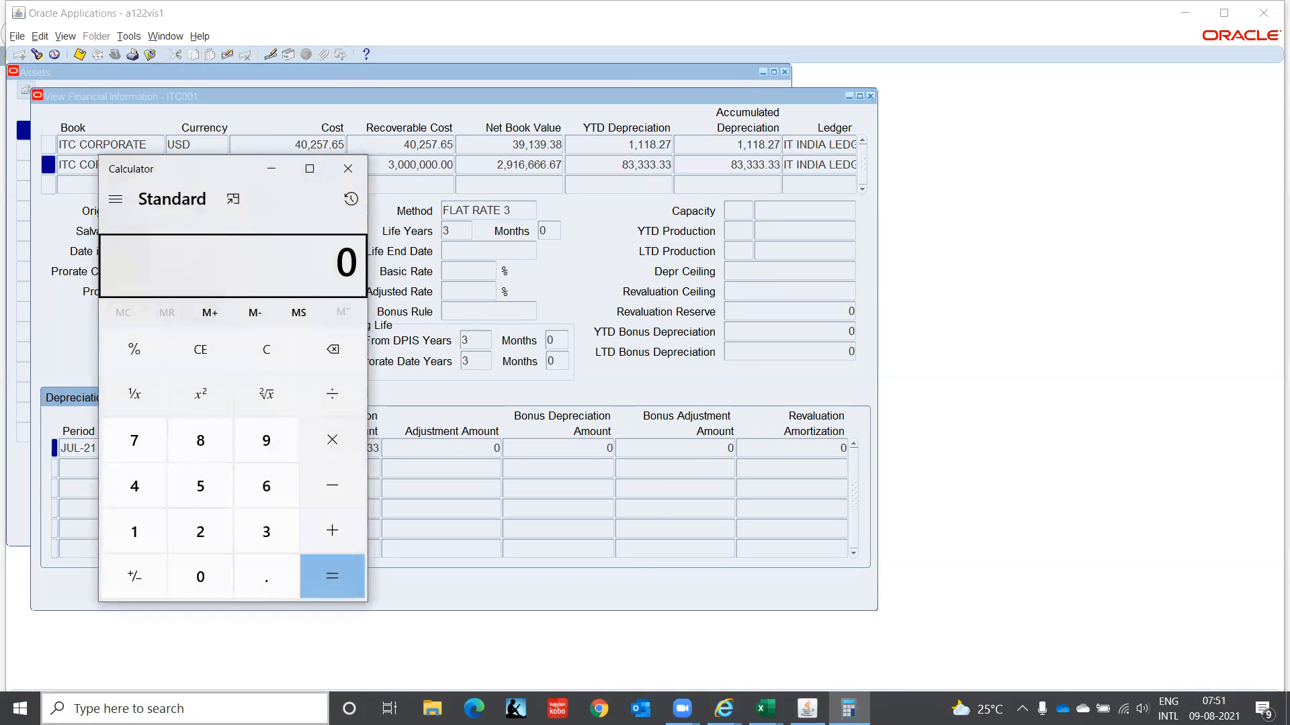
type("3000000")
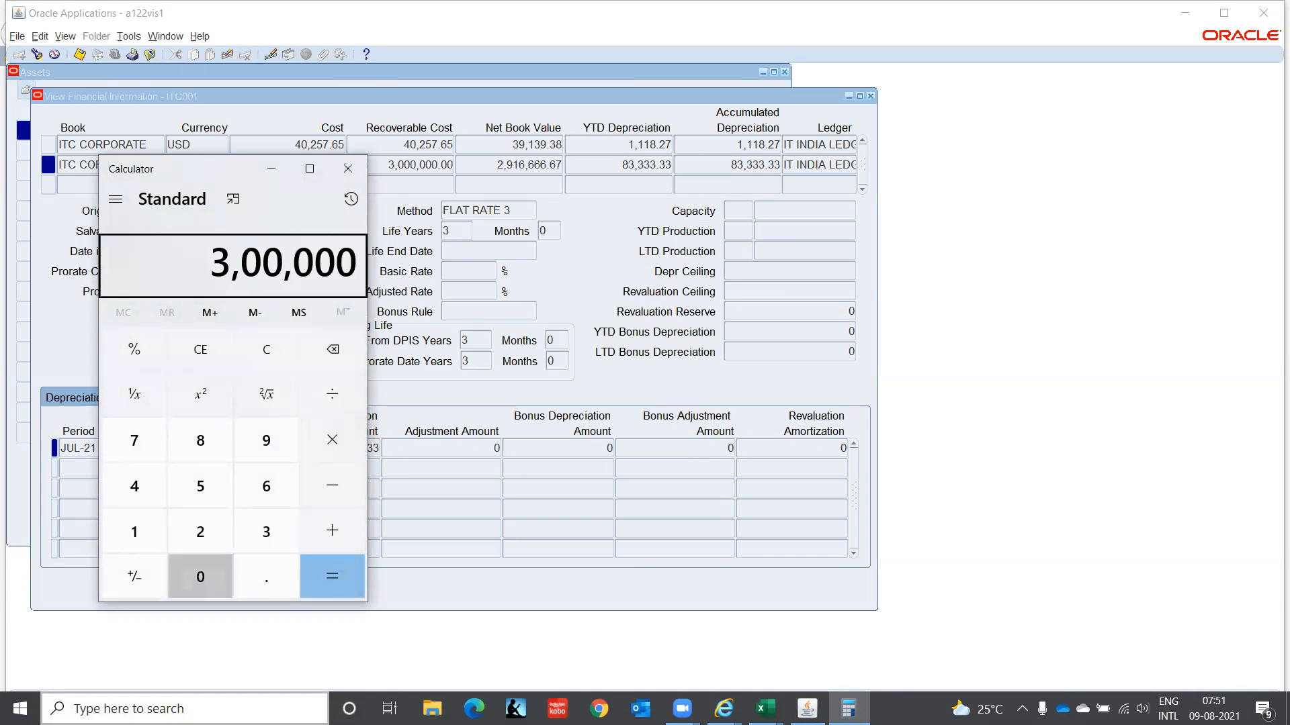
key("slash")
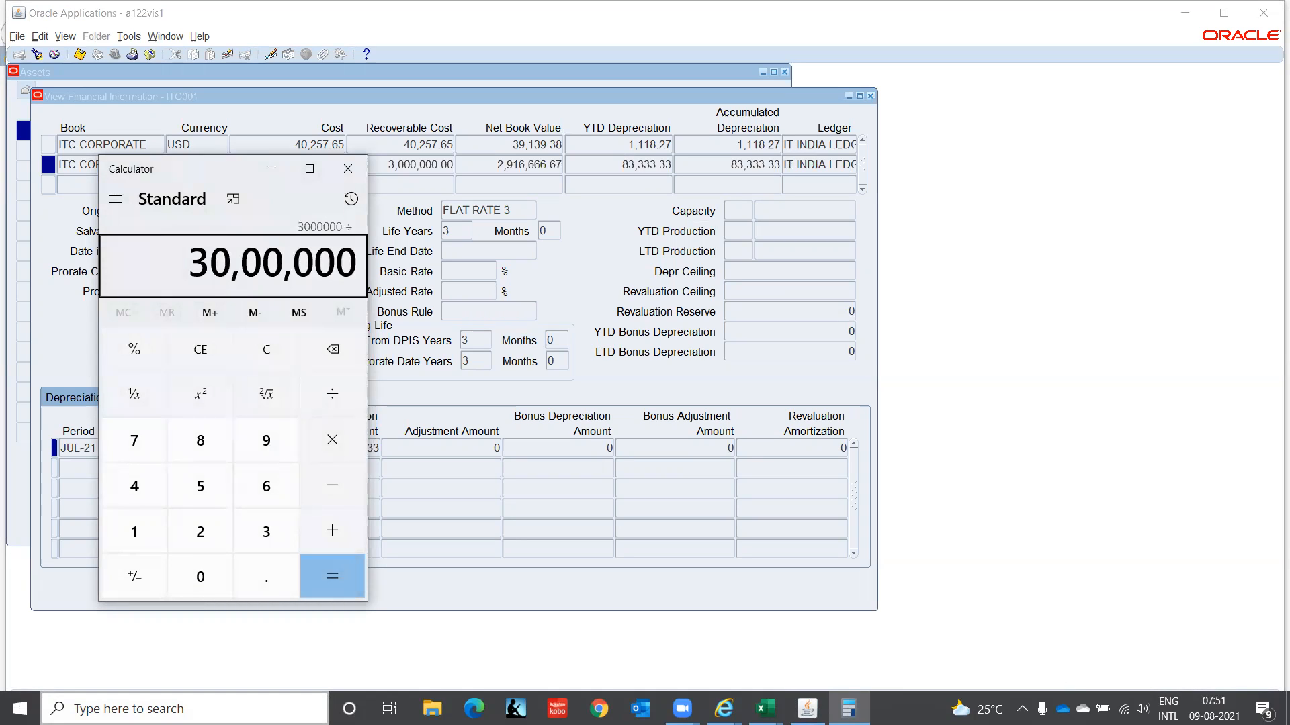
type("3")
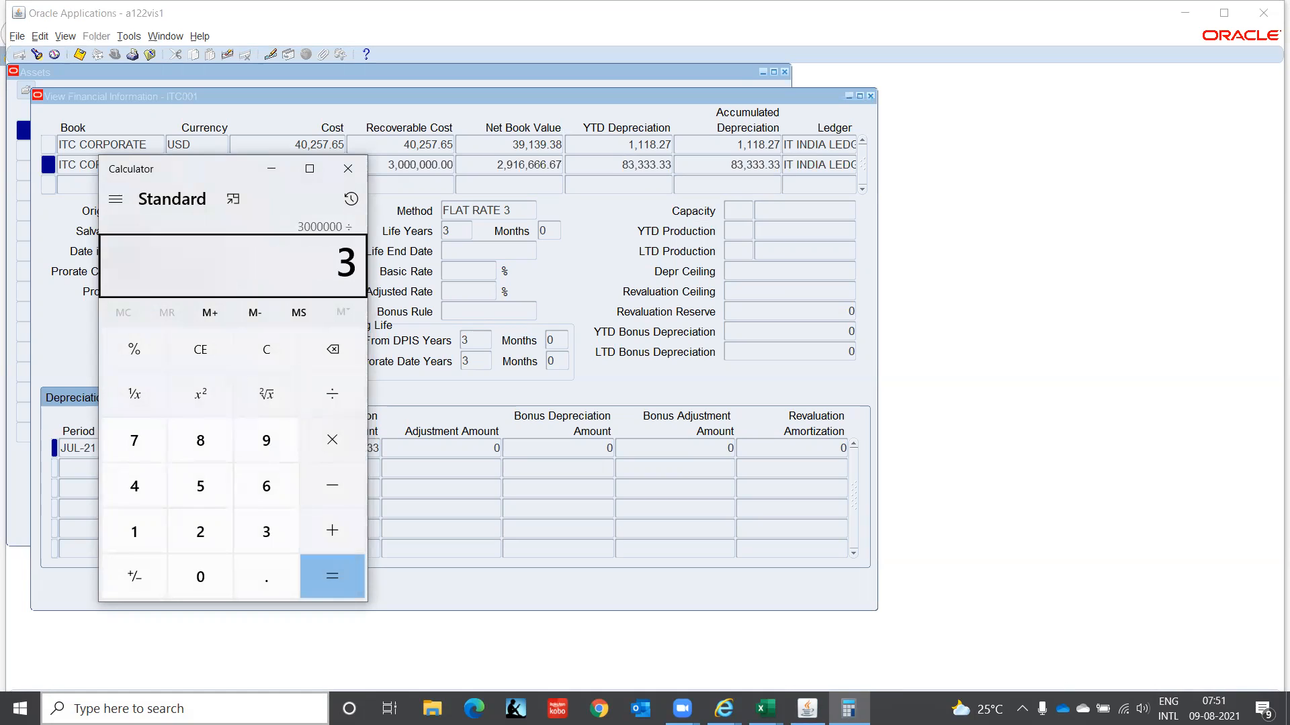
key("Return")
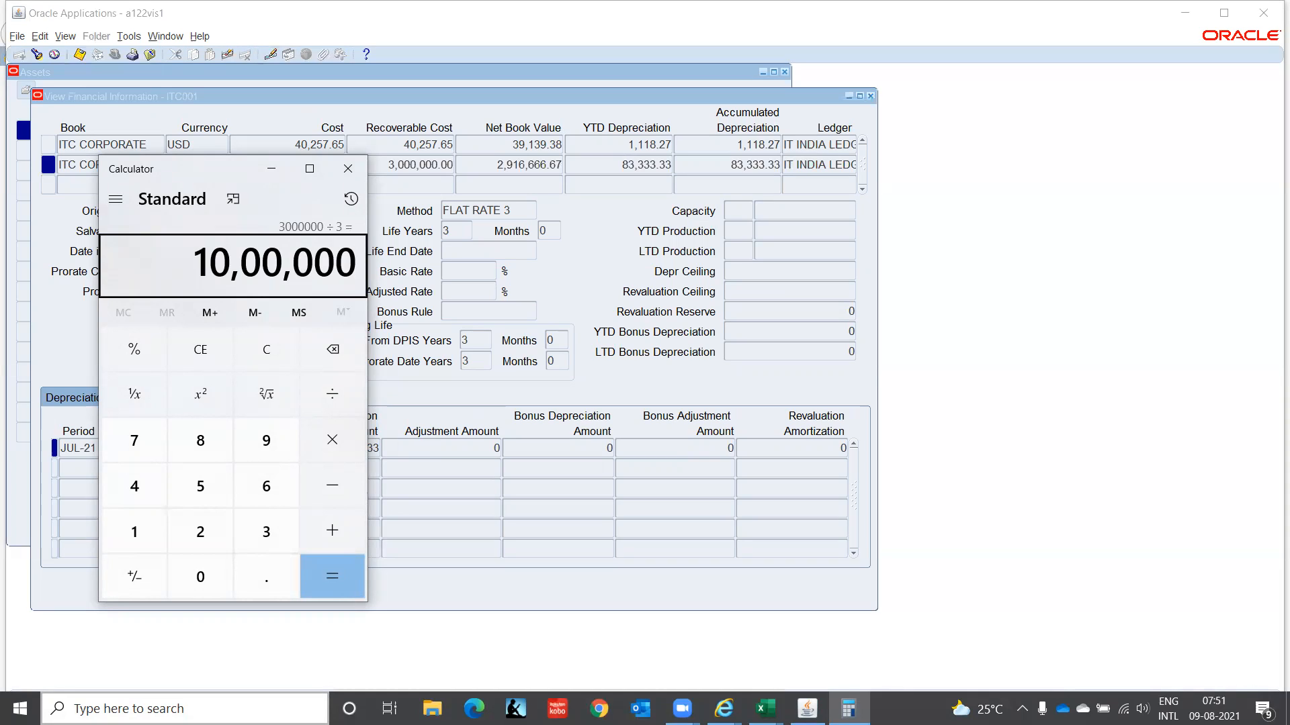
- Try dividing the yearly depreciation by 6, and clear the calculation
key("slash")
type("6")
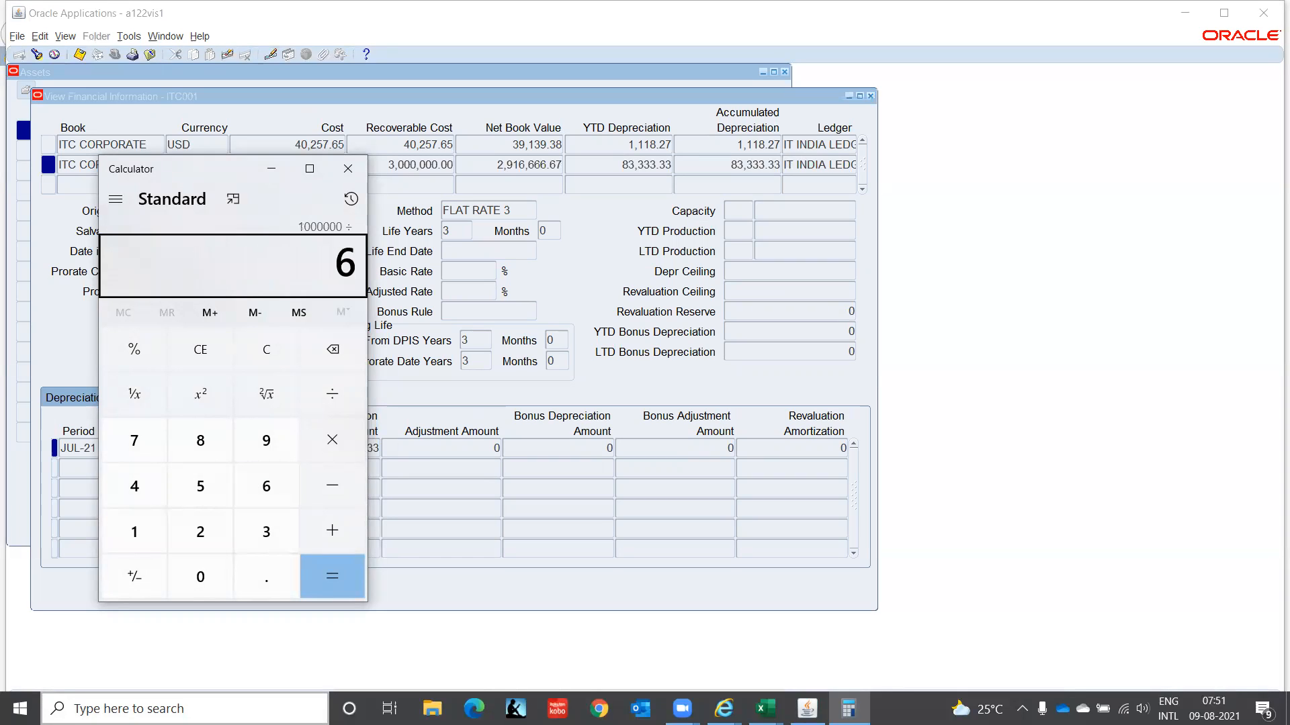
key("Return")
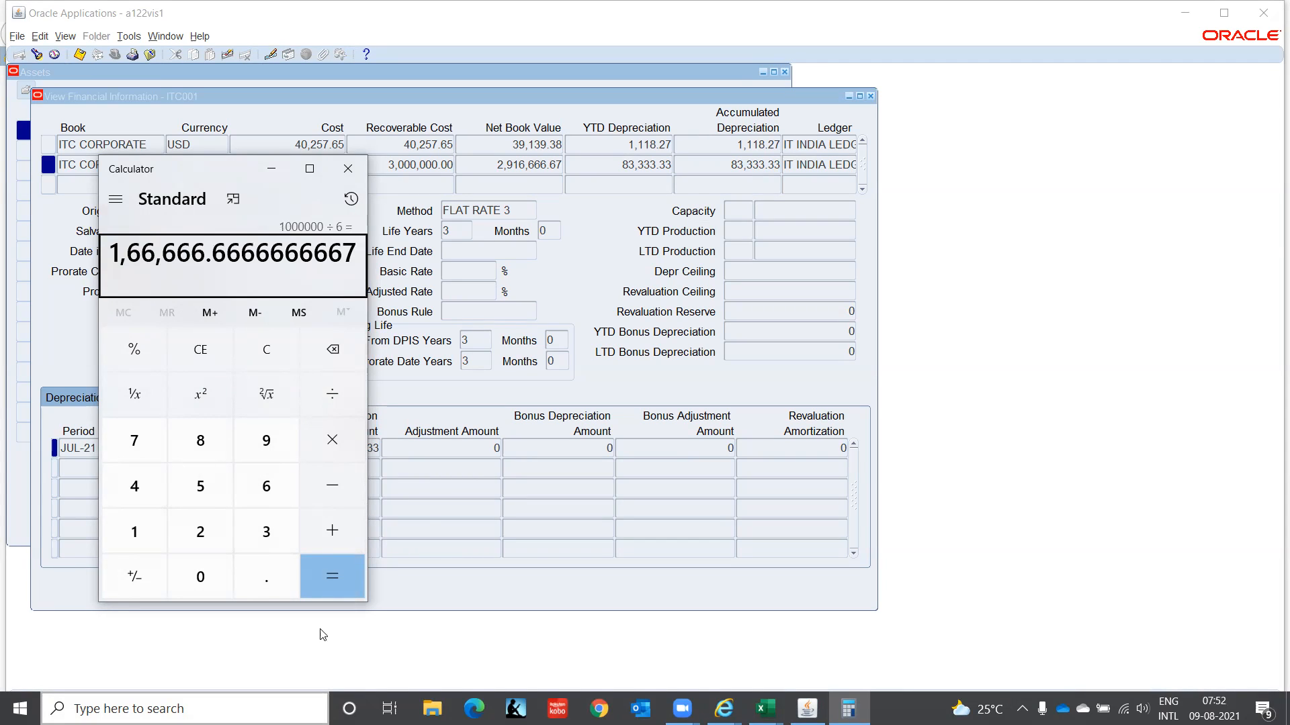
left_click(265, 354)
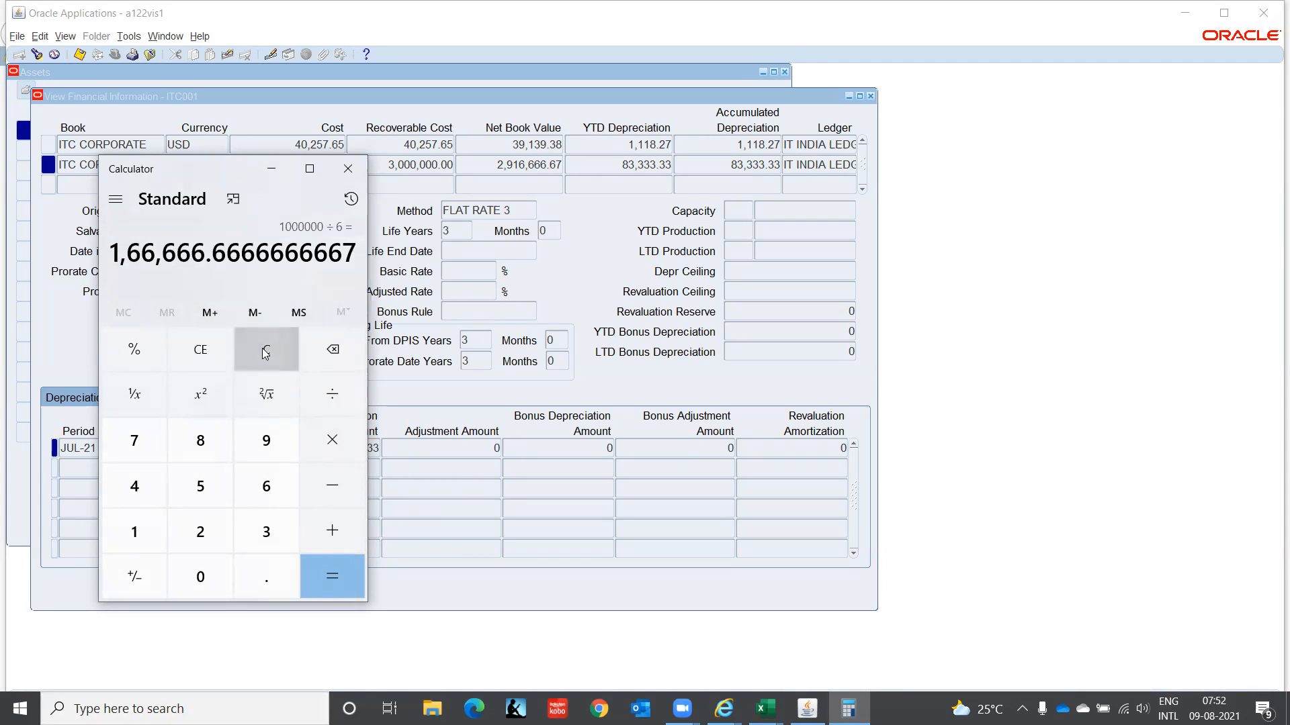
- Divide the yearly depreciation of 1000000 by 12 and compare the result with the asset's JUL-21 depreciation, closing Calculator when finished
type("1000000")
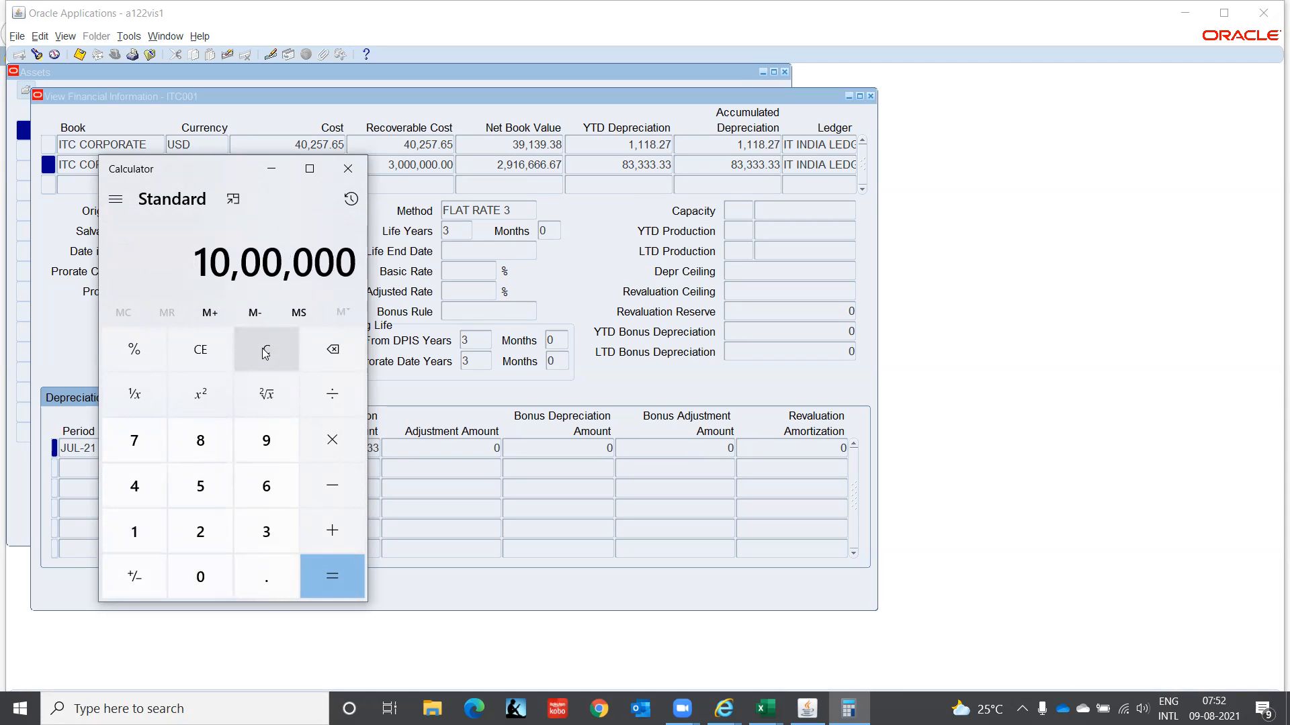
type("/12")
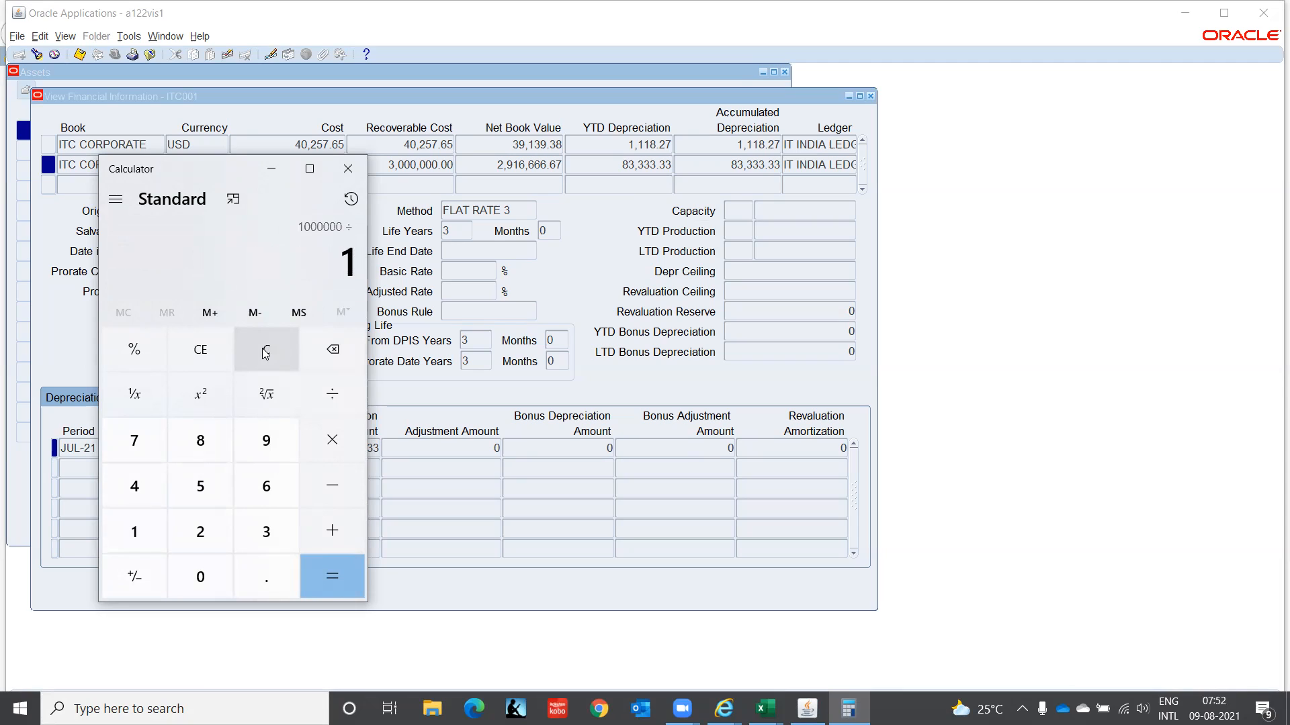
key("Return")
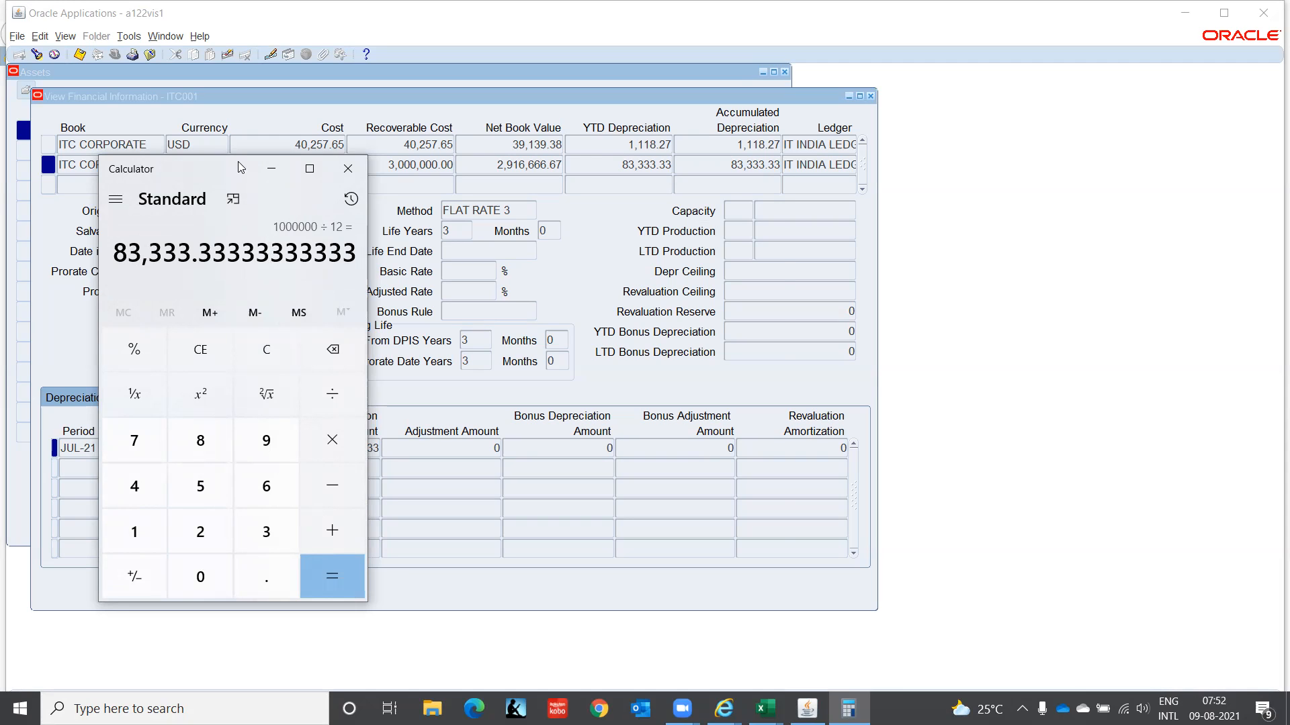
left_click_drag(241, 167, 649, 118)
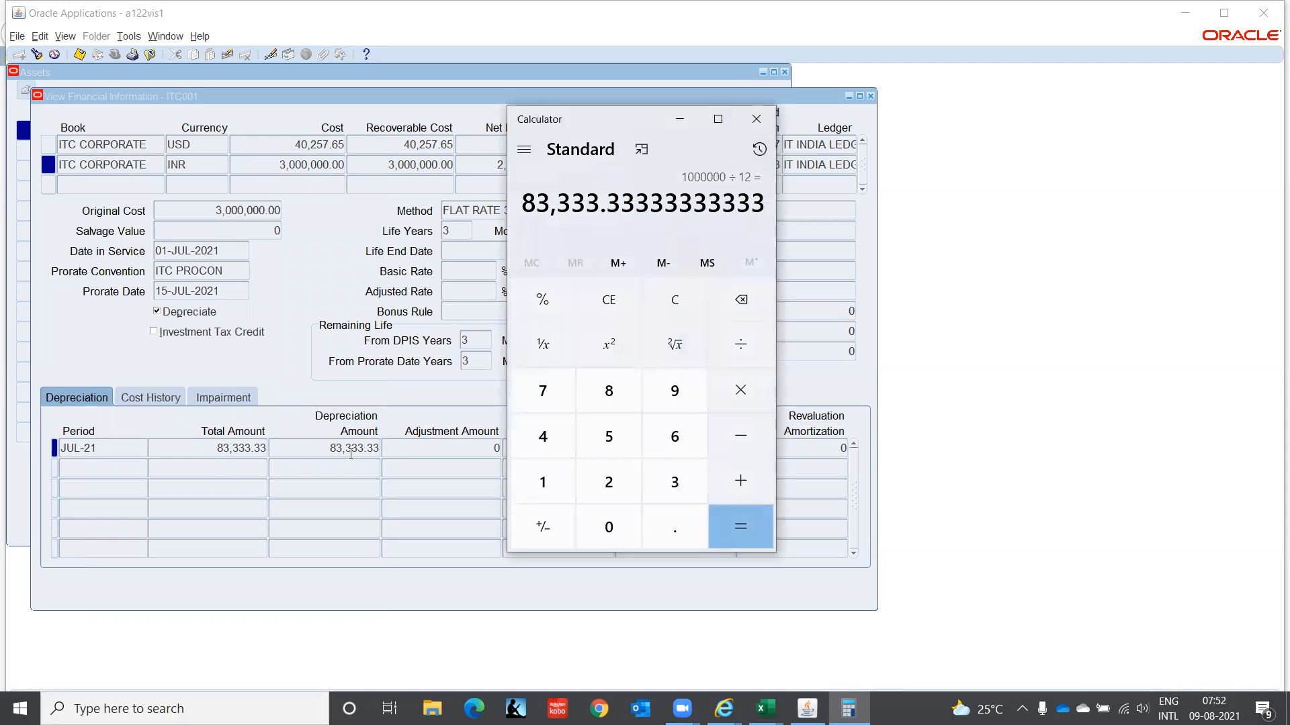
left_click(756, 120)
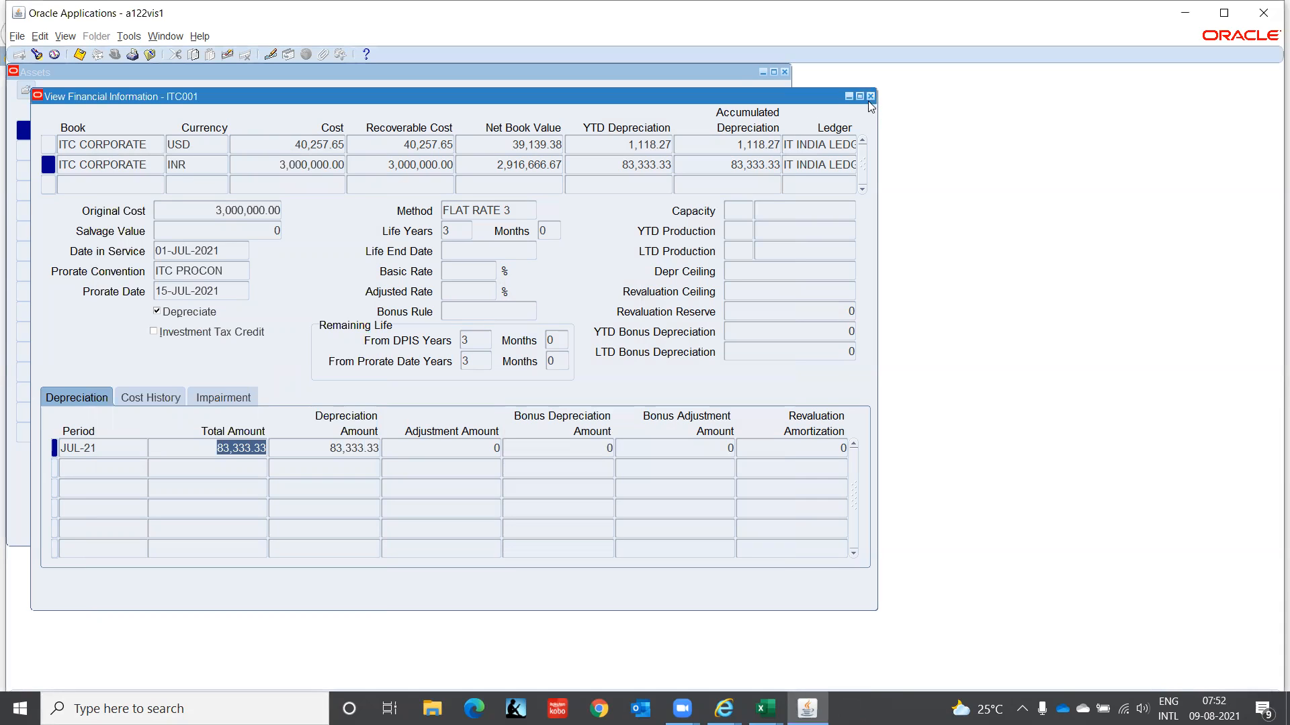
- Leave the asset inquiry and run depreciation for the ITC CORPORATE book's JUL-21 period with Close Period enabled
left_click(870, 96)
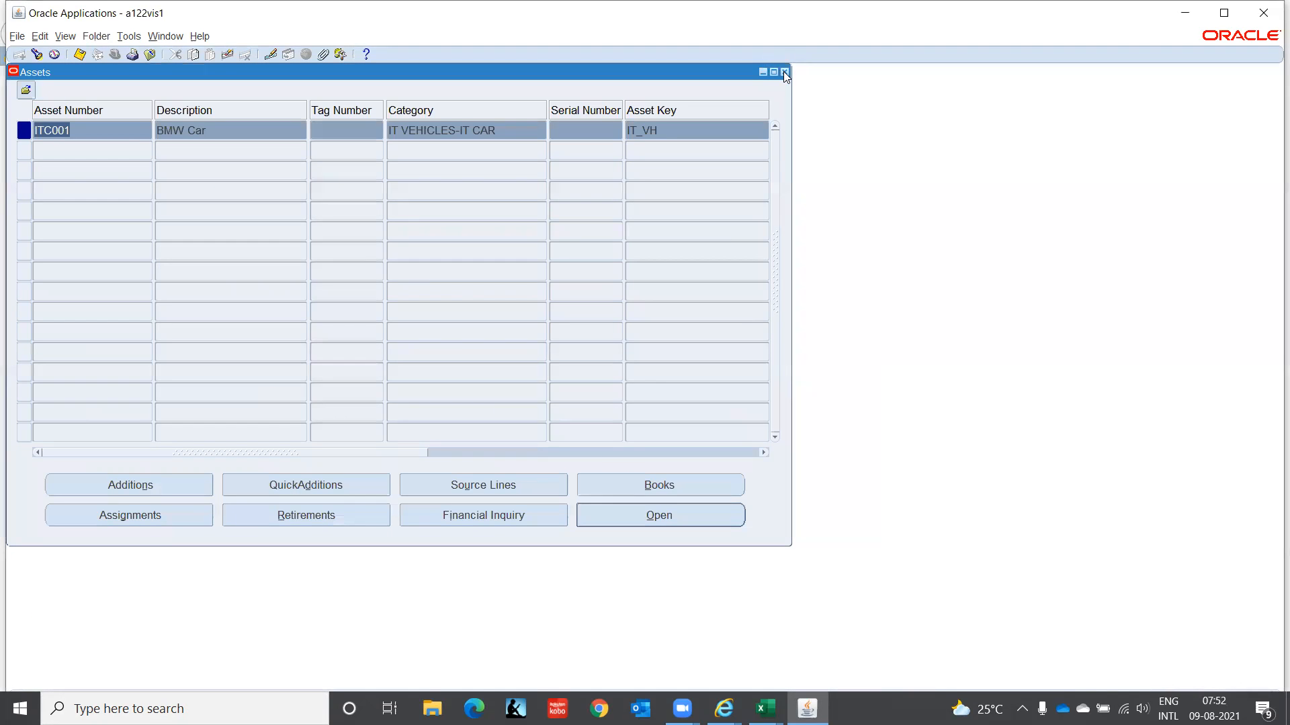
left_click(785, 72)
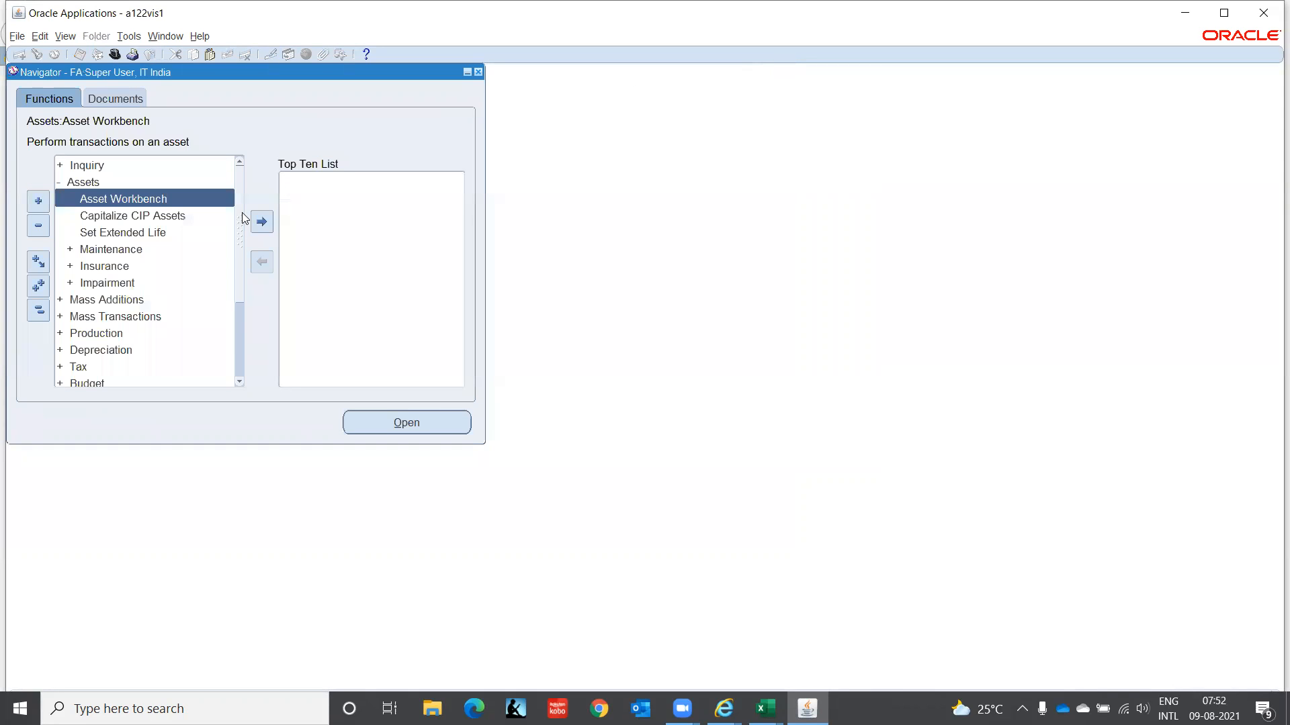
left_click(38, 311)
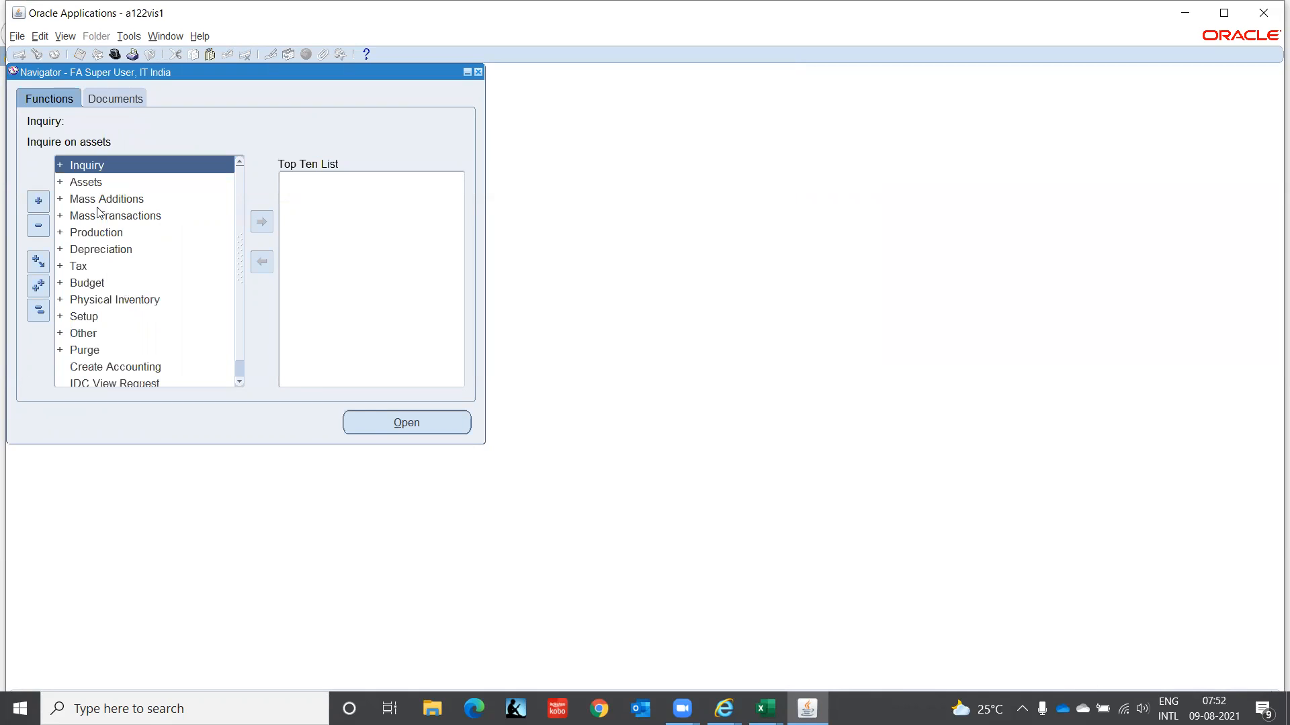
left_click(97, 249)
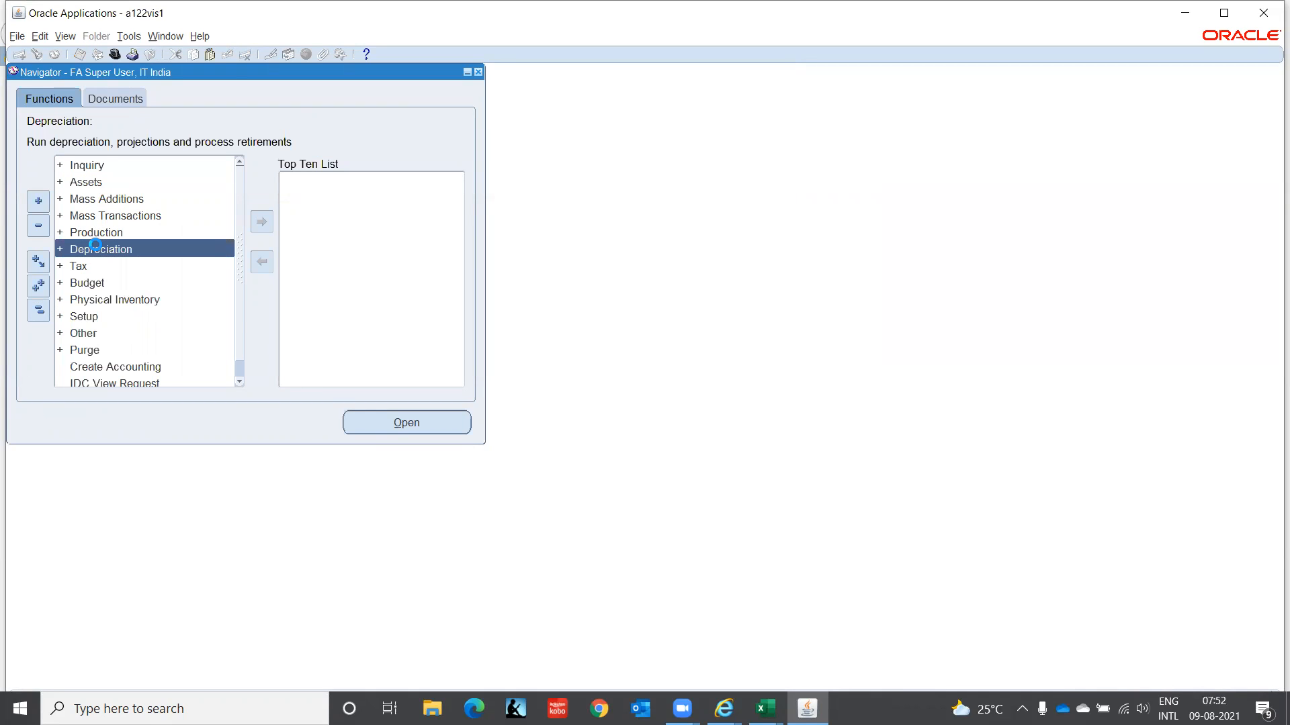
double_click(97, 249)
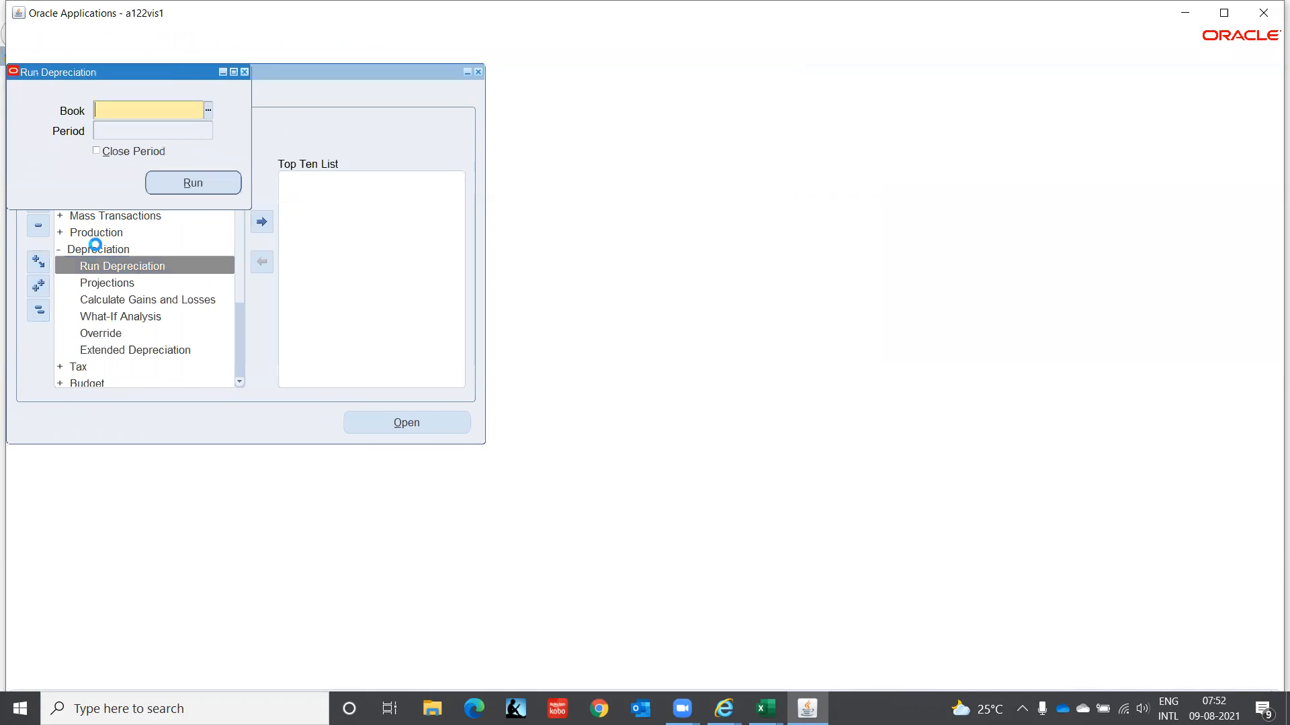
type("ITC")
key("Tab")
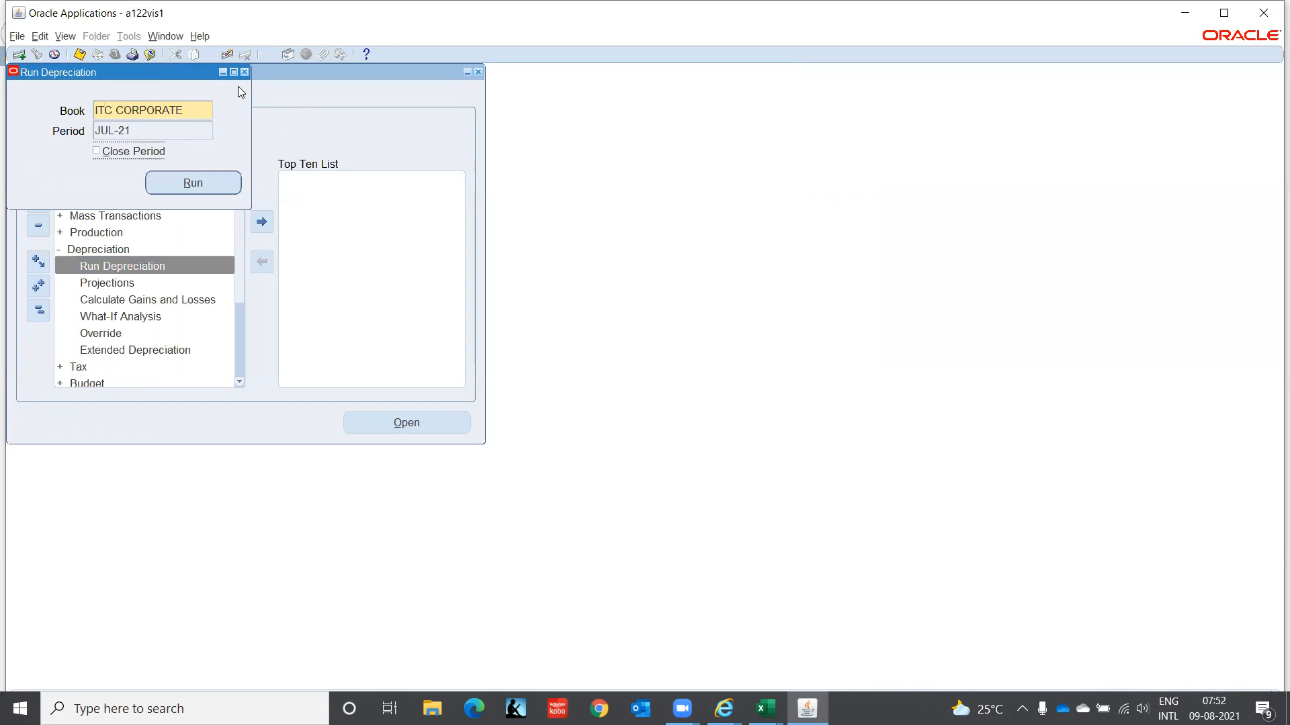
left_click(96, 152)
left_click(194, 187)
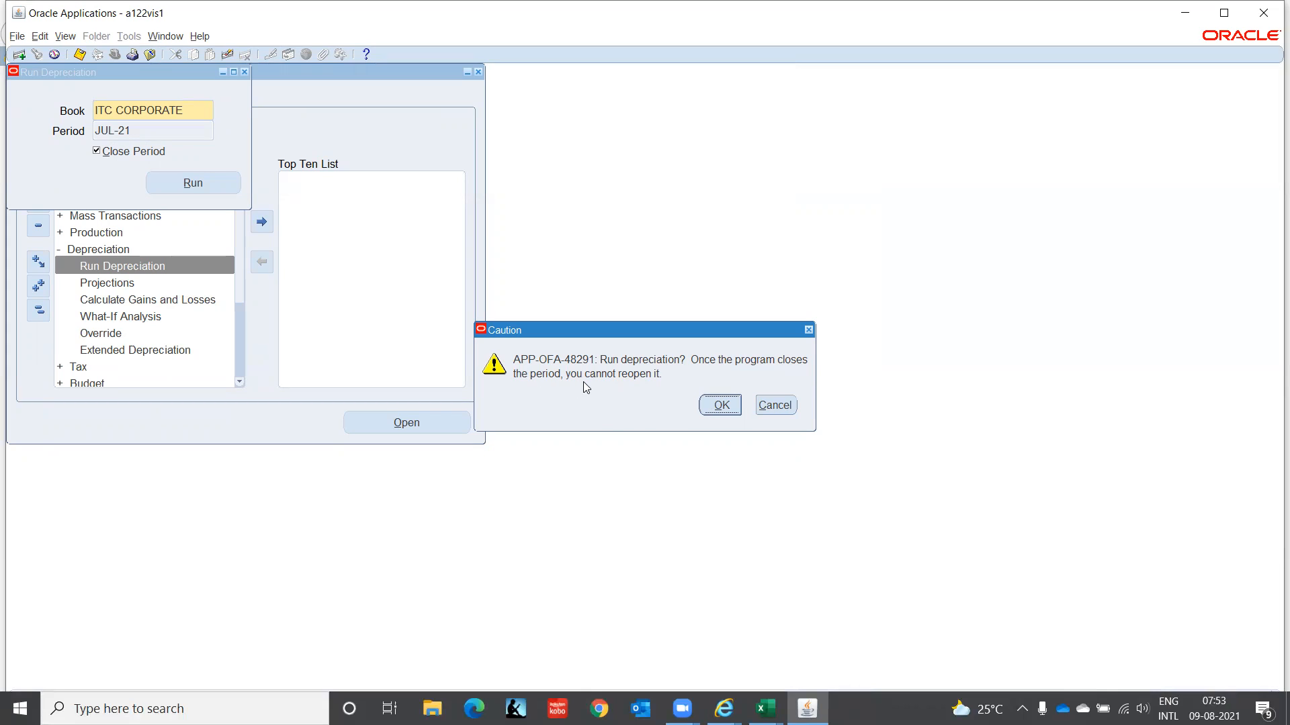
left_click(722, 406)
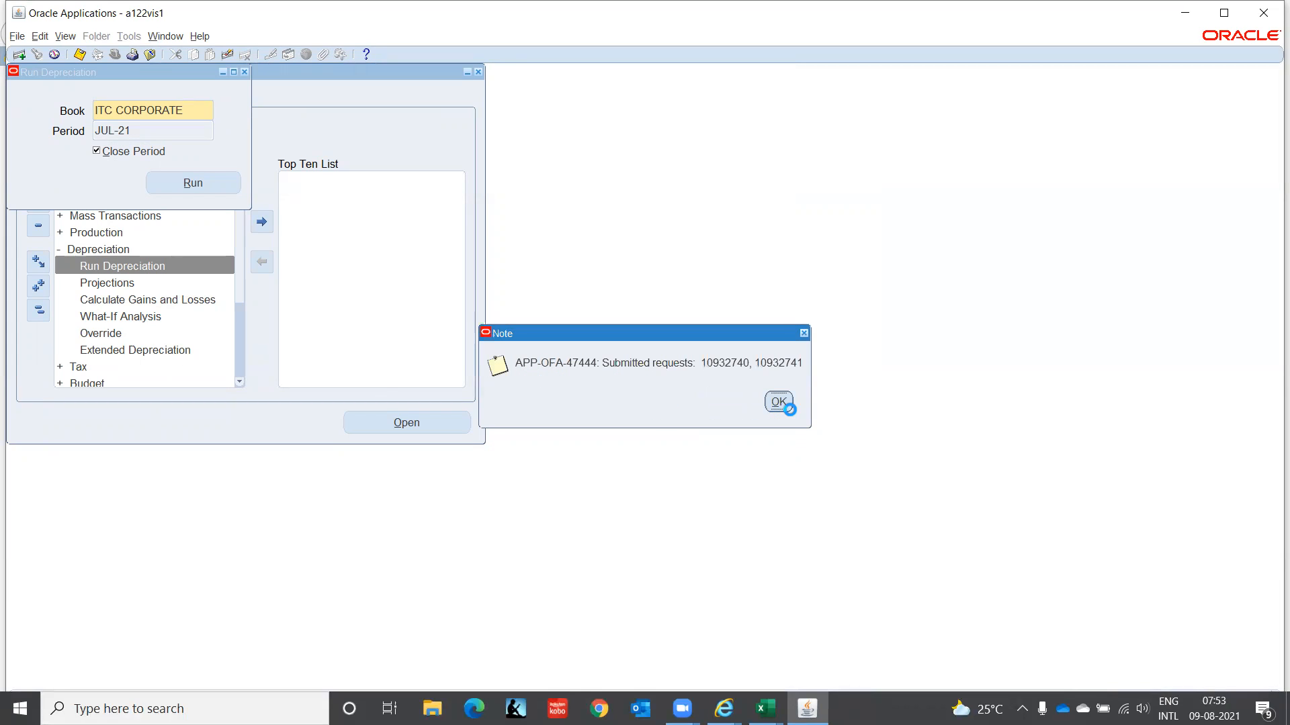
left_click(778, 402)
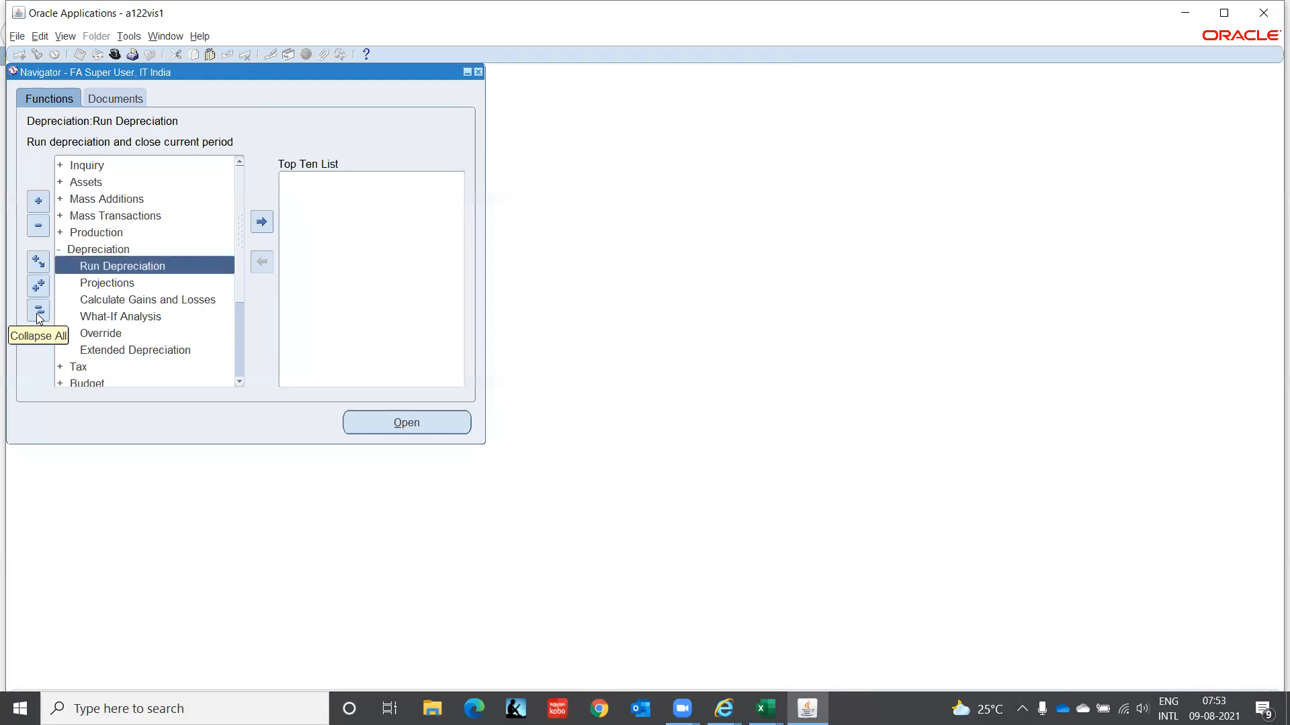
- Look through the What-If Analysis, Override and Extended Depreciation functions without entering anything
left_click(147, 313)
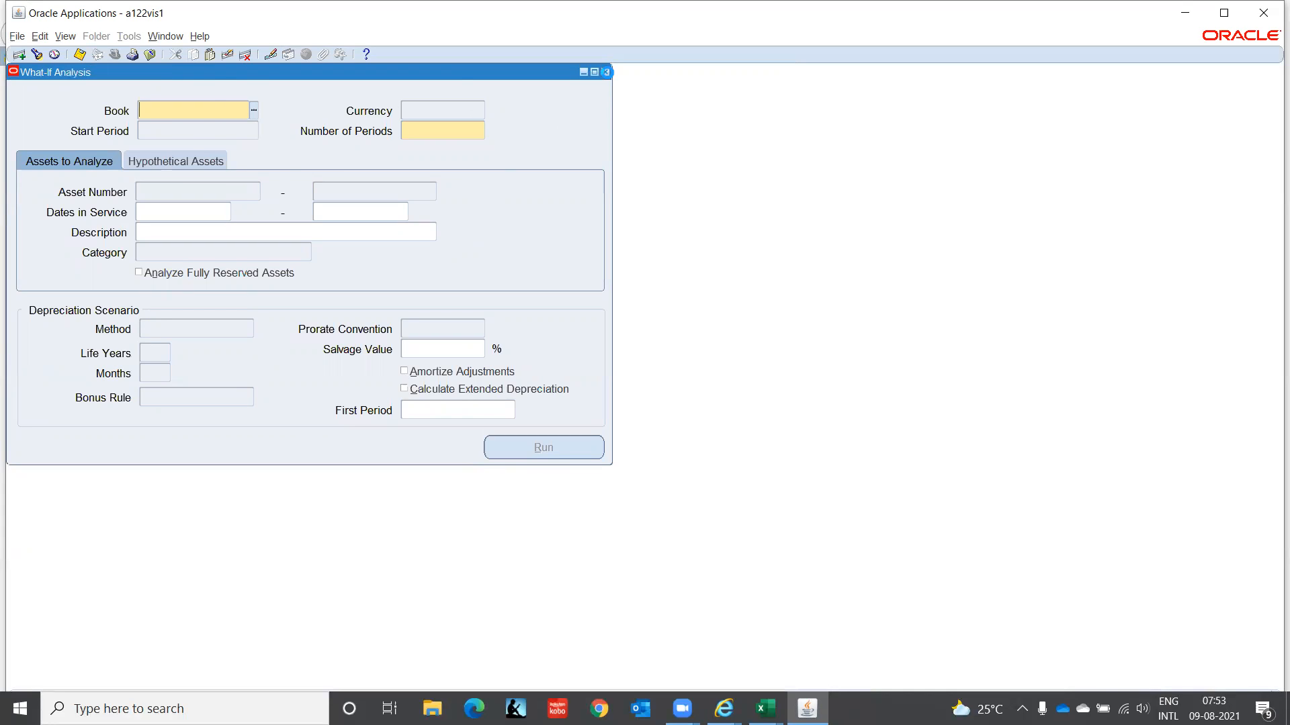
left_click(606, 73)
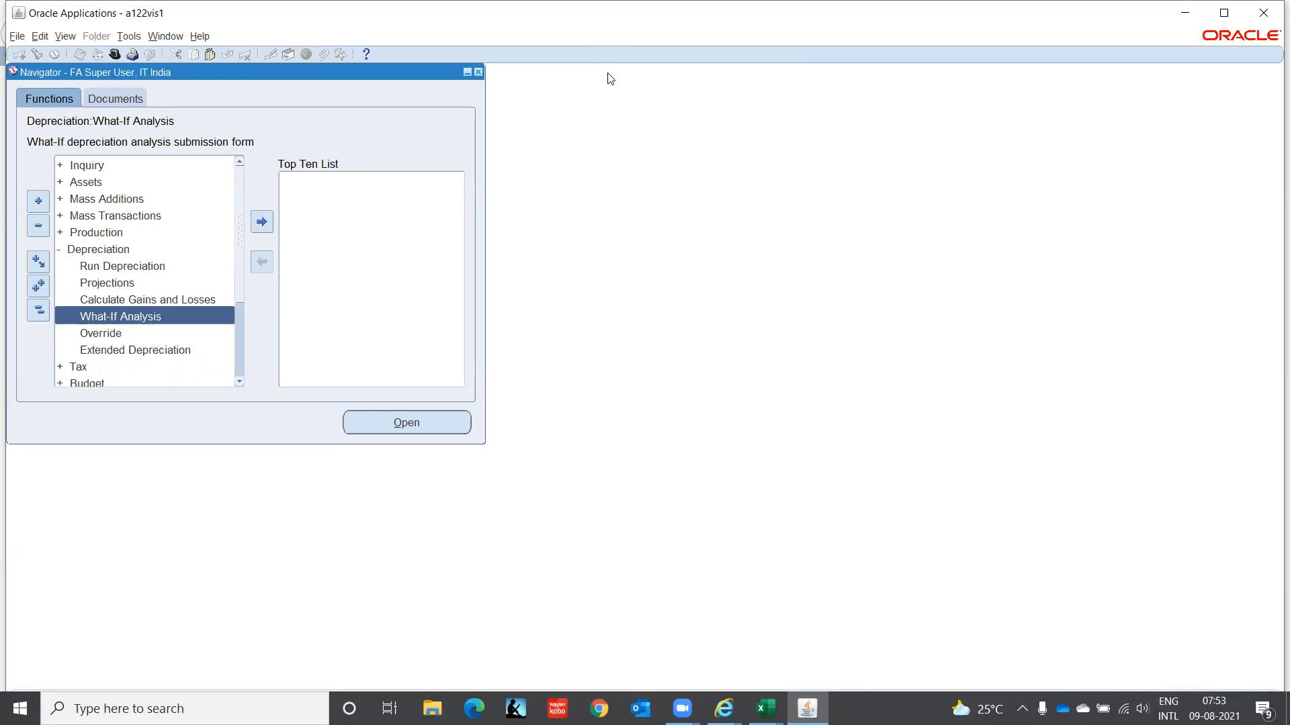
left_click(112, 338)
double_click(111, 336)
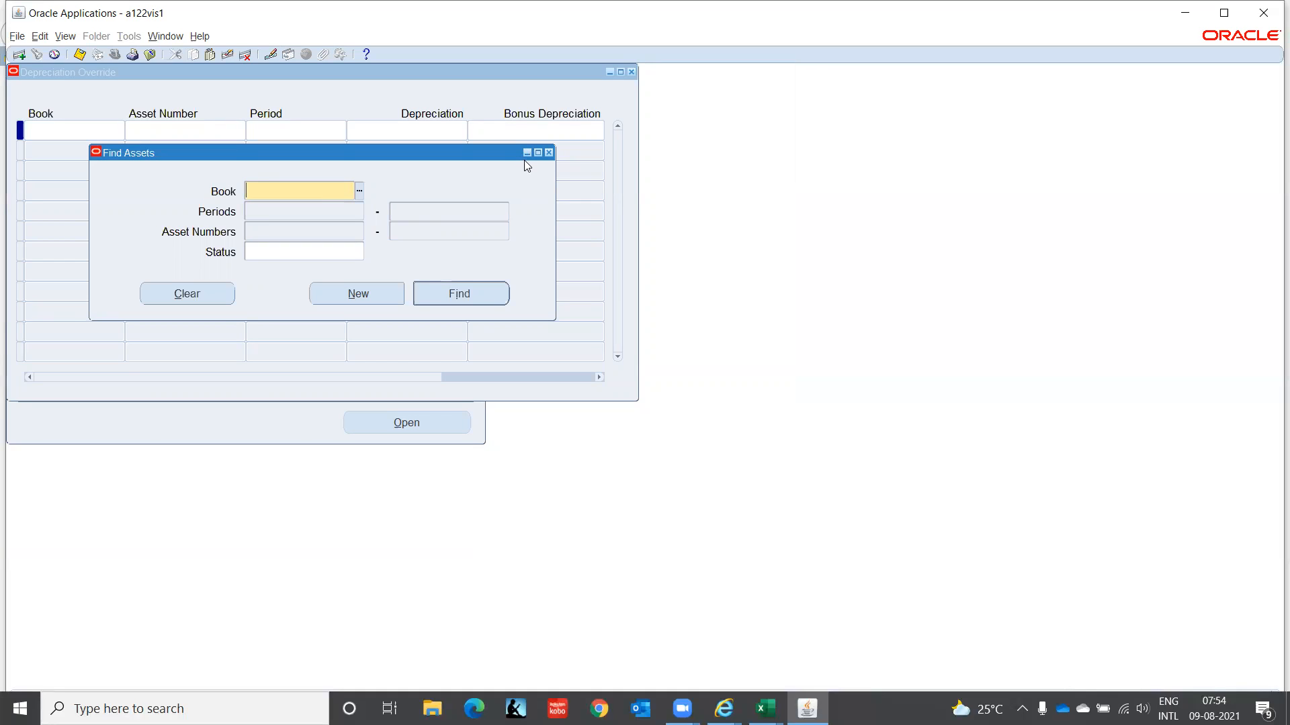
left_click(525, 158)
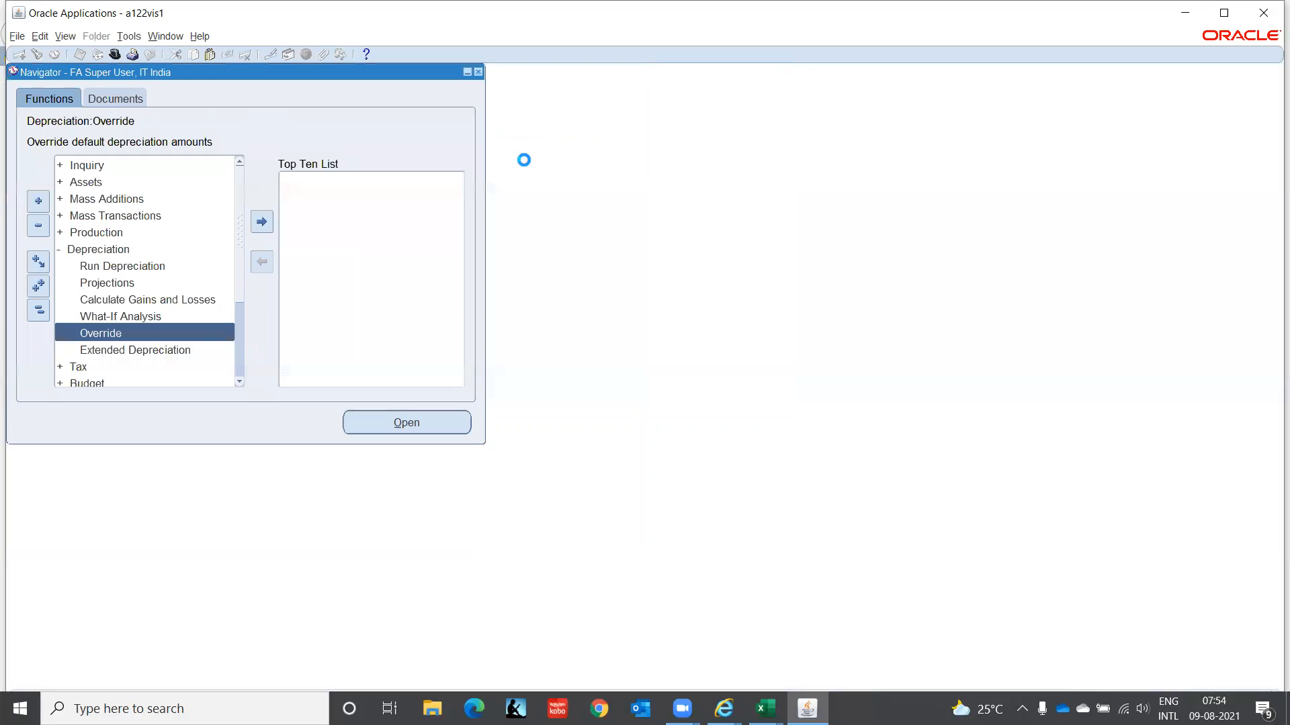
left_click(151, 350)
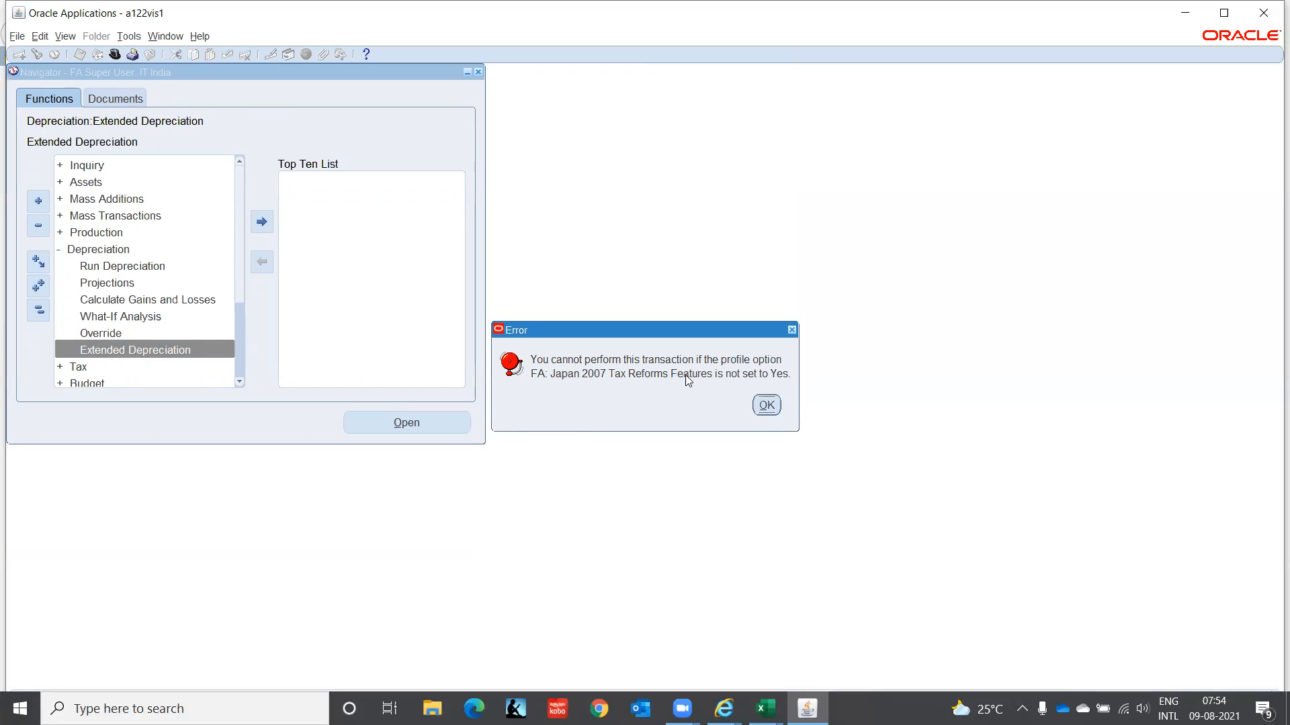
left_click(765, 406)
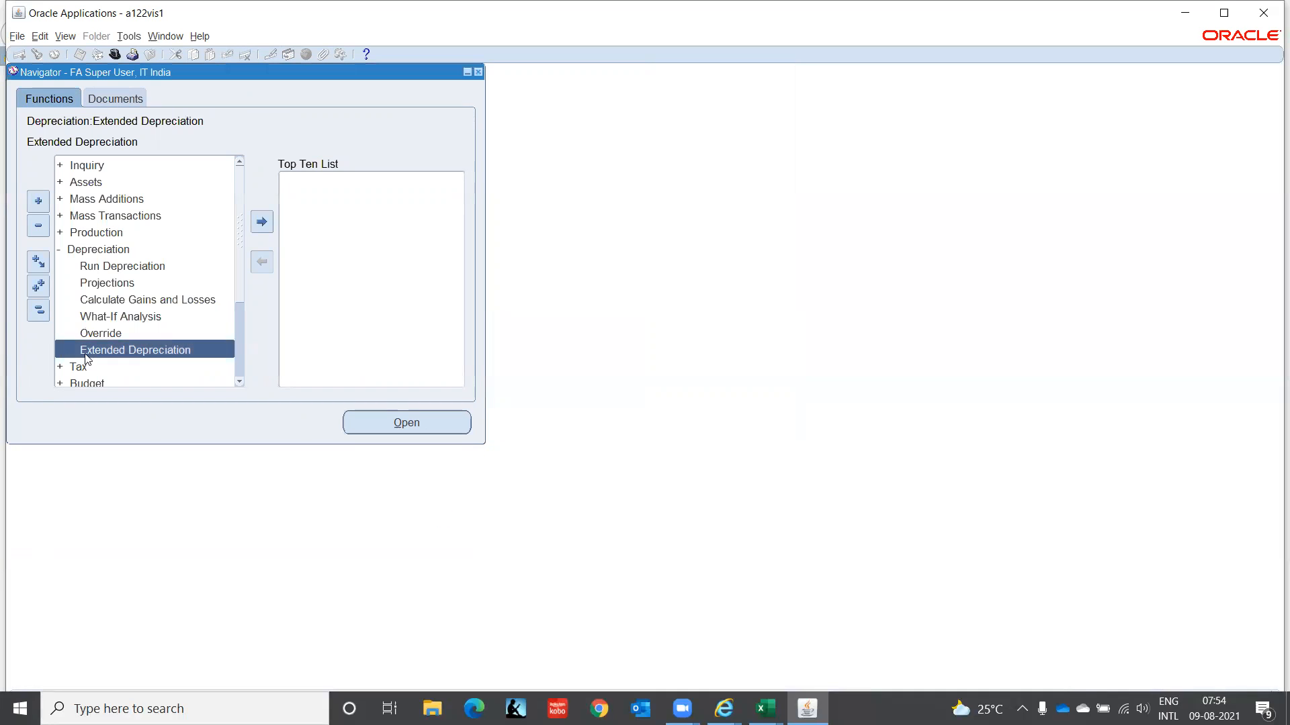
- Find all my concurrent requests and refresh the list to check the progress of the period-closing depreciation run
left_click(65, 35)
left_click(94, 232)
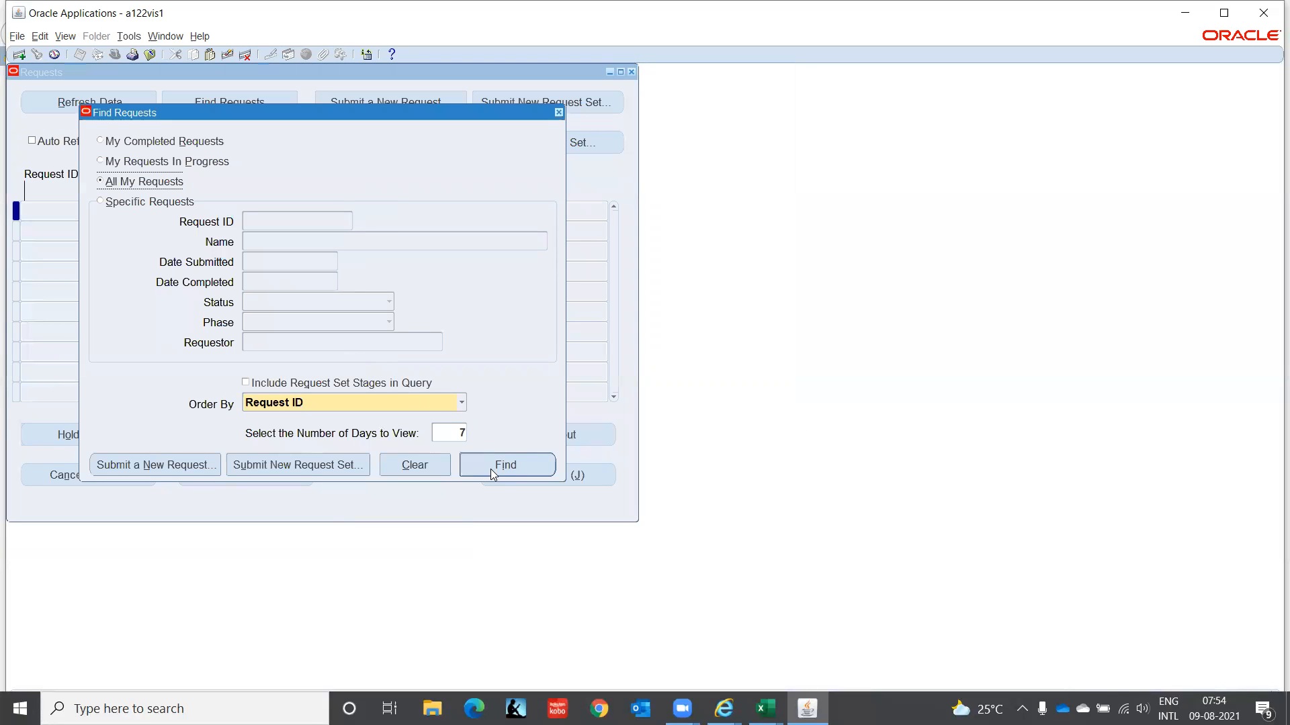
left_click(491, 468)
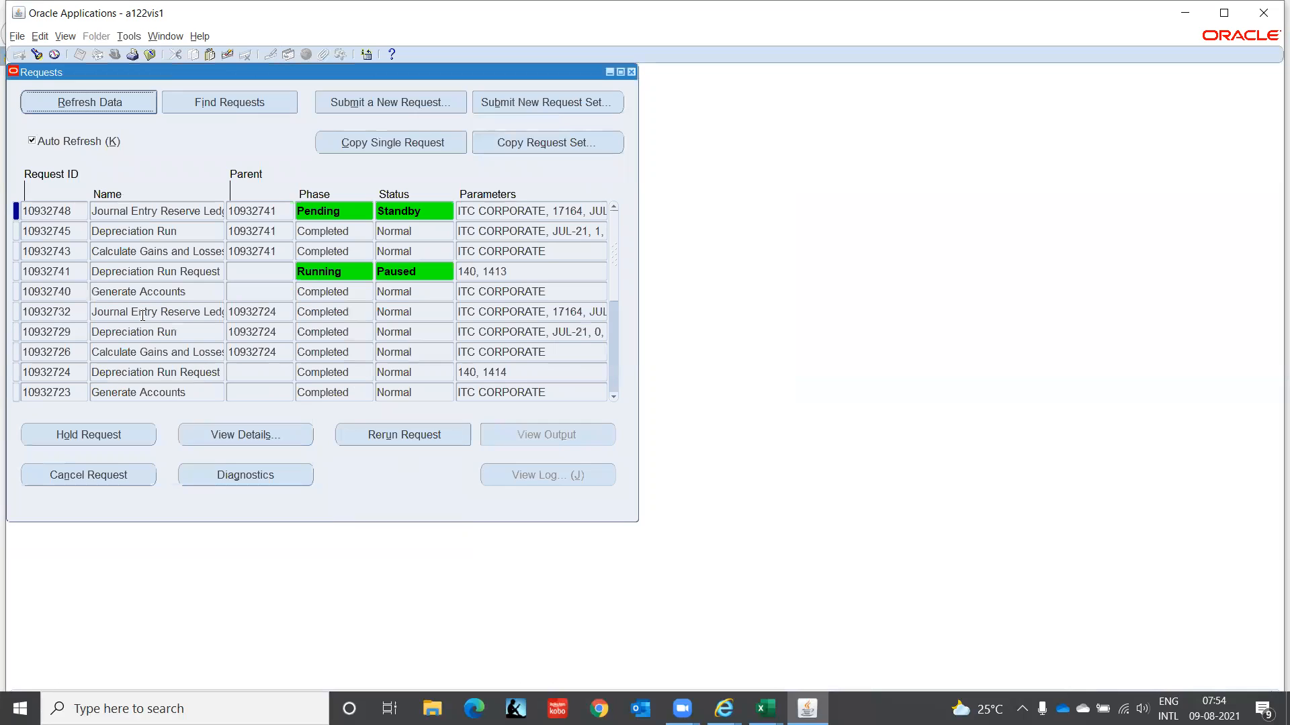
left_click(116, 107)
left_click(117, 105)
- View the earlier completed Journal Entry Reserve Ledger Report in Internet Explorer and examine its JUL-21 depreciation and reserve account, closing the report when done
left_click(76, 315)
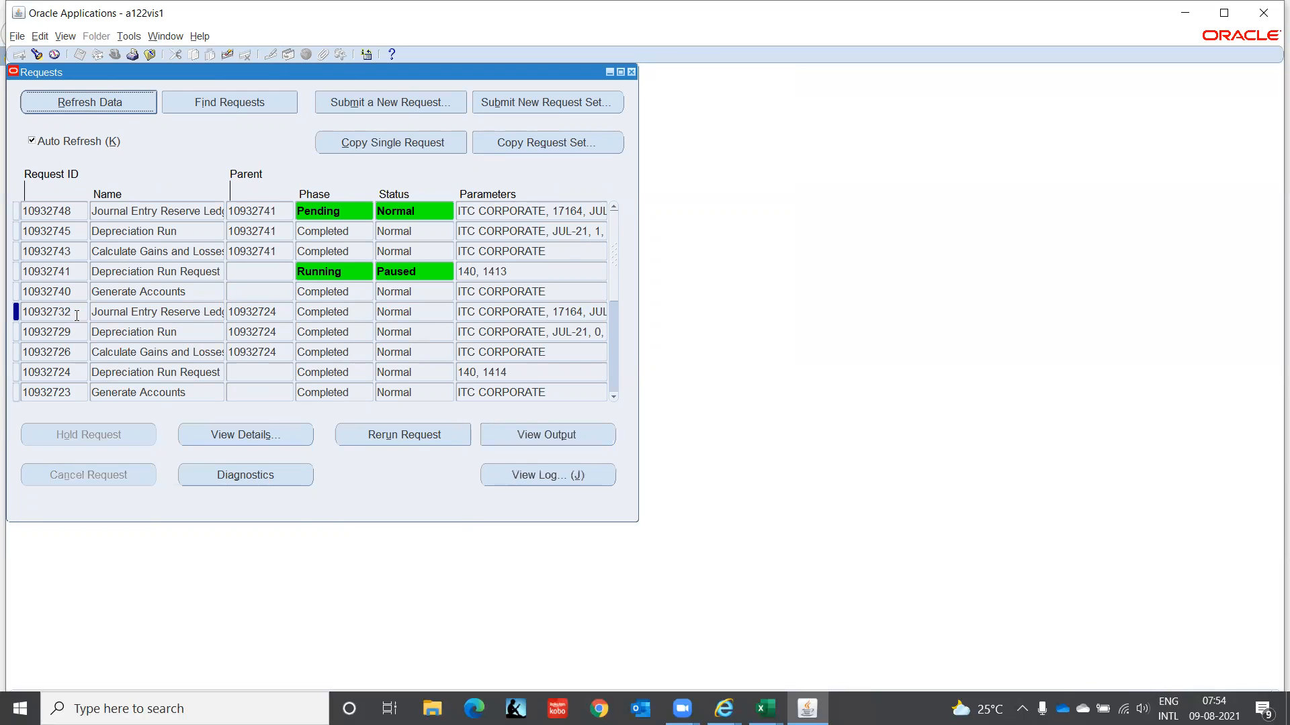
left_click(510, 437)
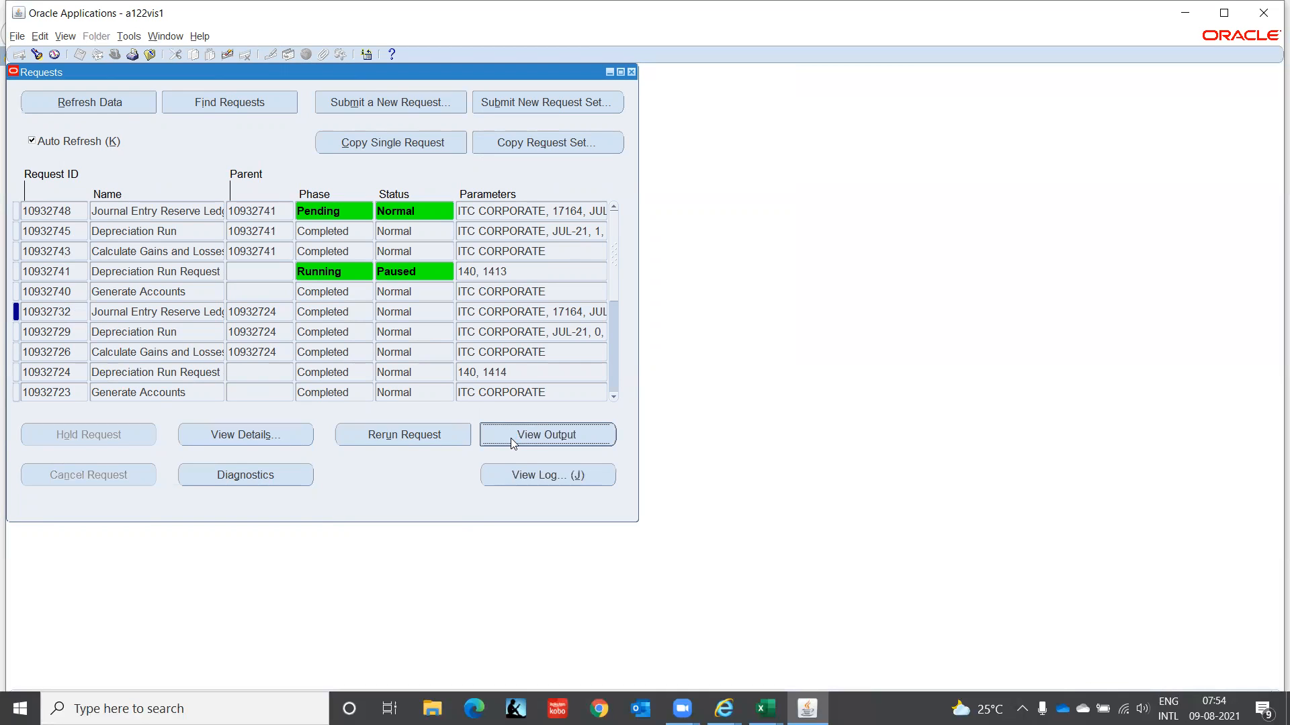
left_click(723, 709)
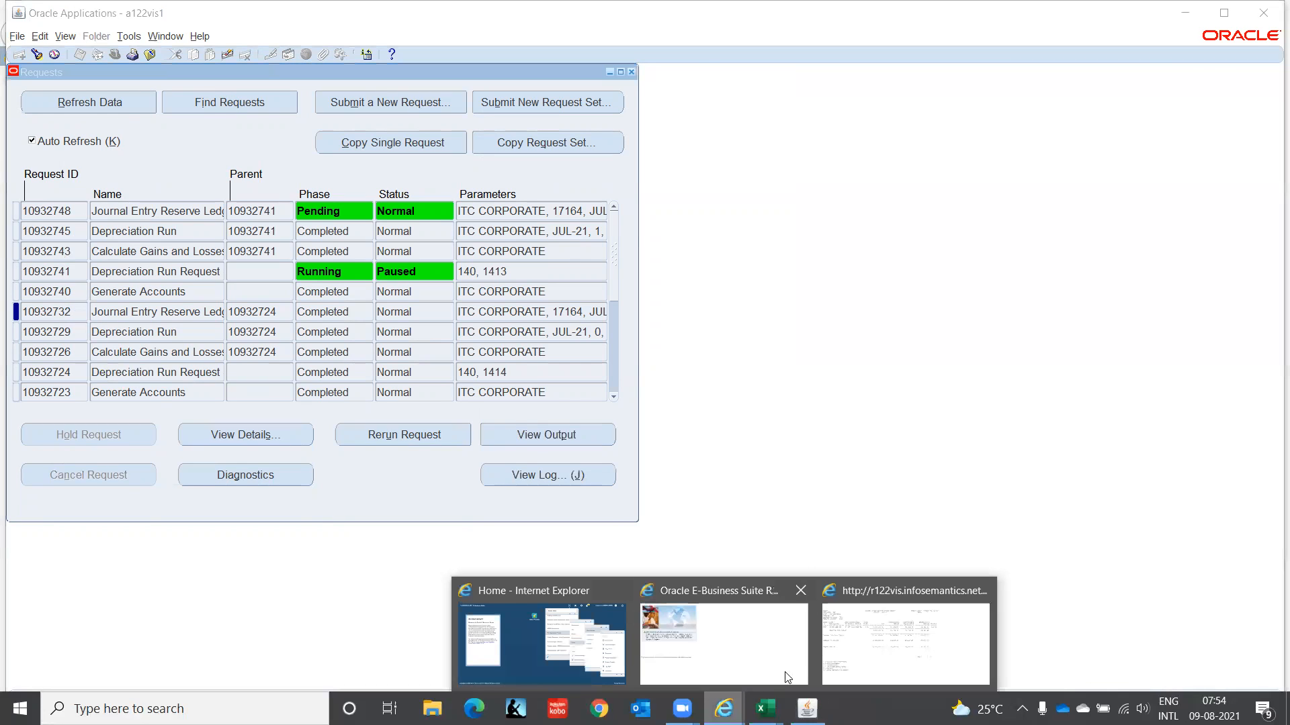
left_click(878, 651)
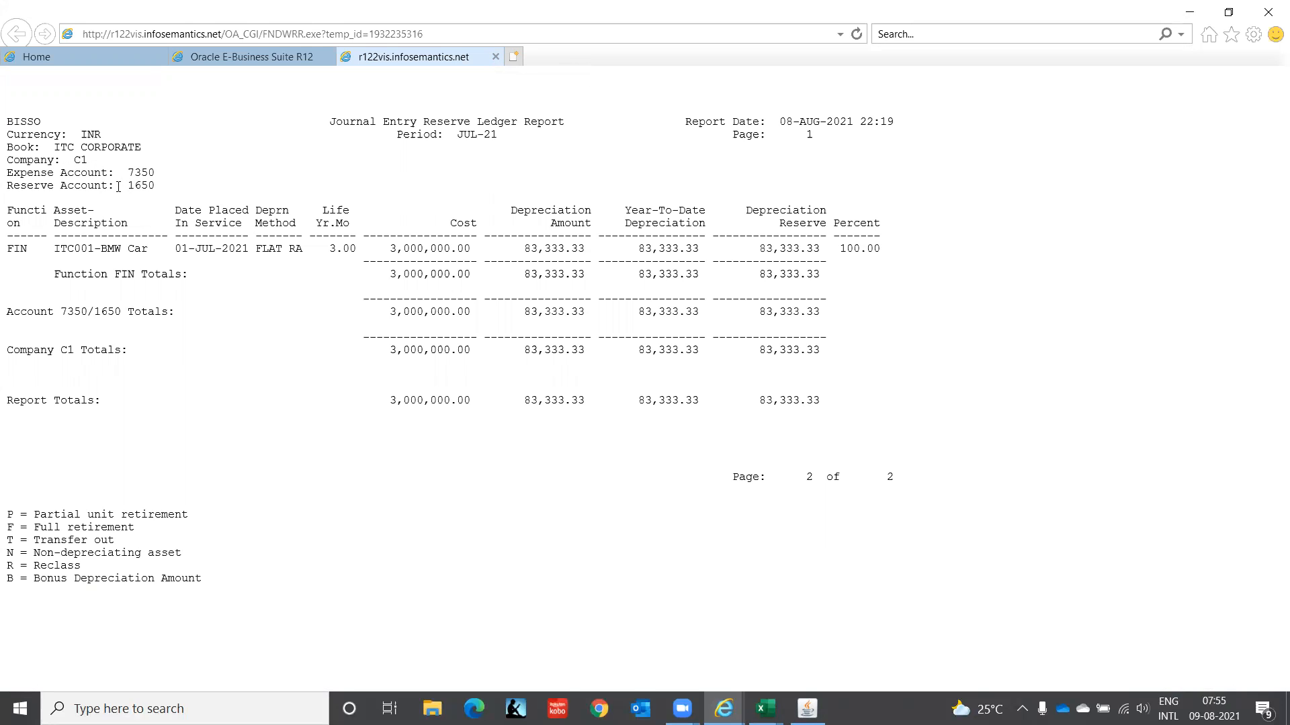
left_click_drag(123, 183, 156, 186)
left_click(496, 56)
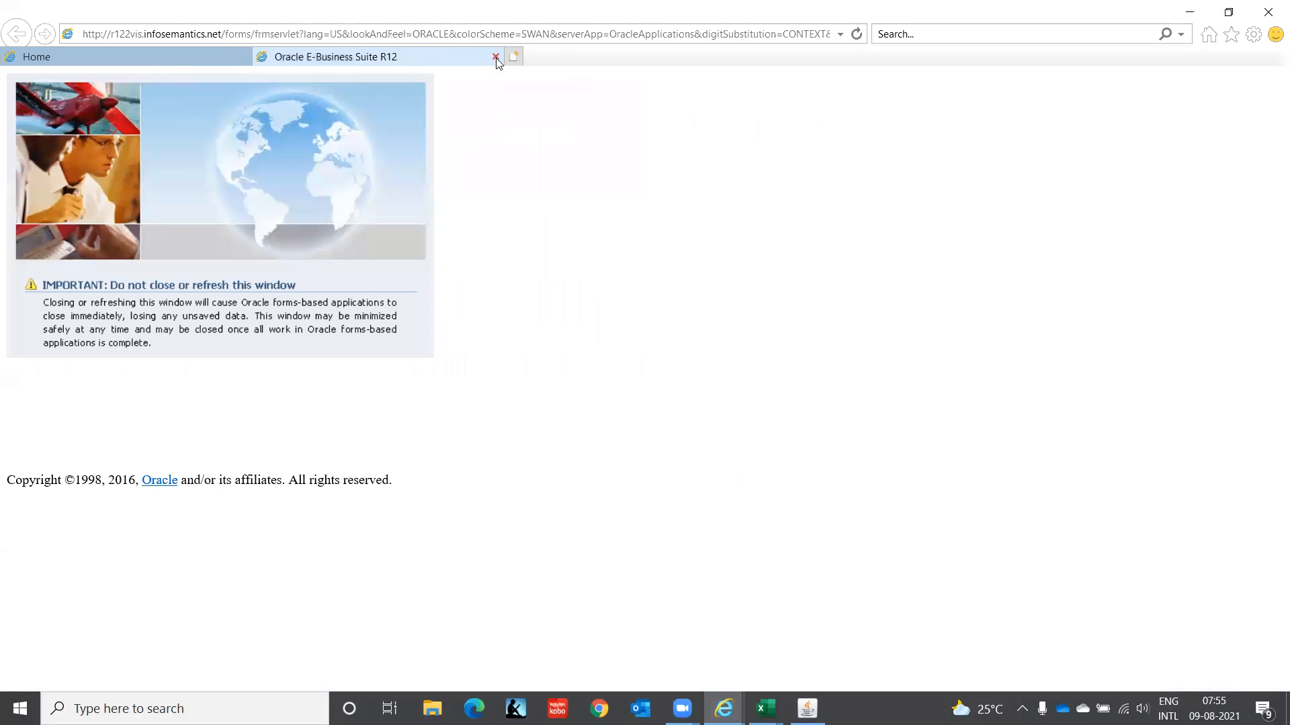
- Return to the Oracle Applications requests, refresh their status to check the depreciation run, and close the list
left_click(1189, 12)
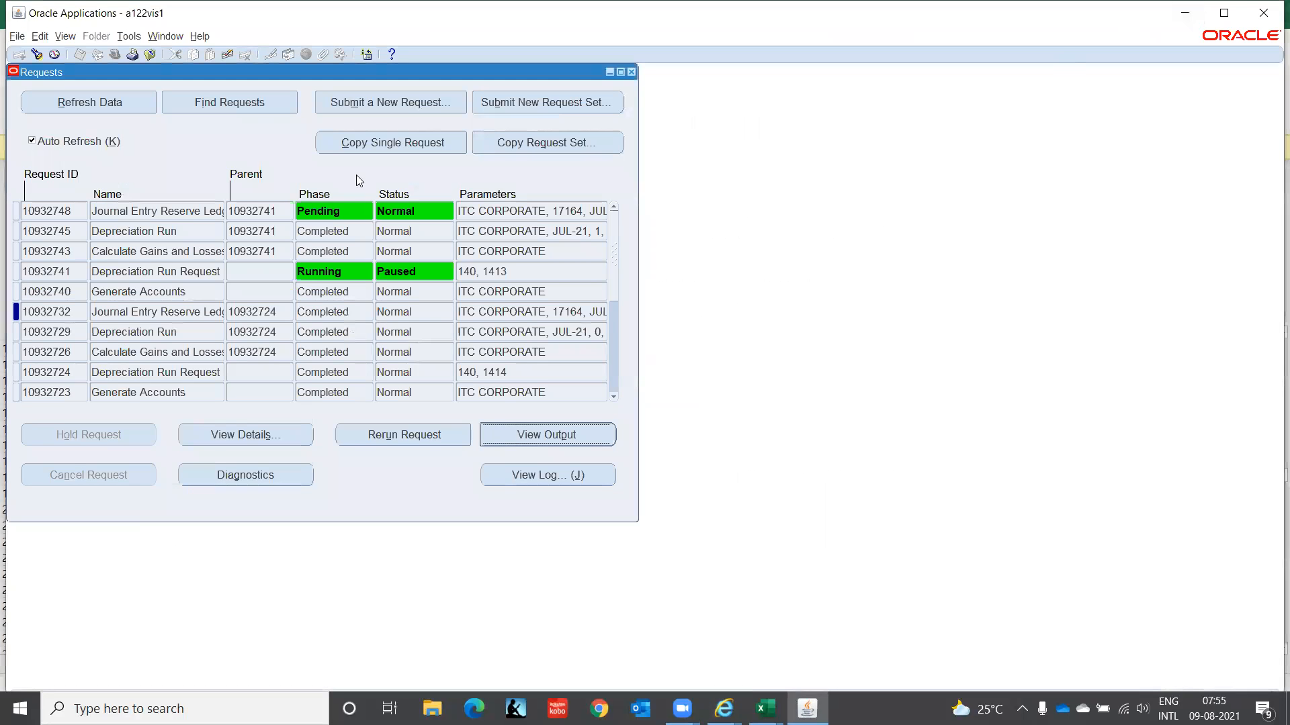
left_click(108, 103)
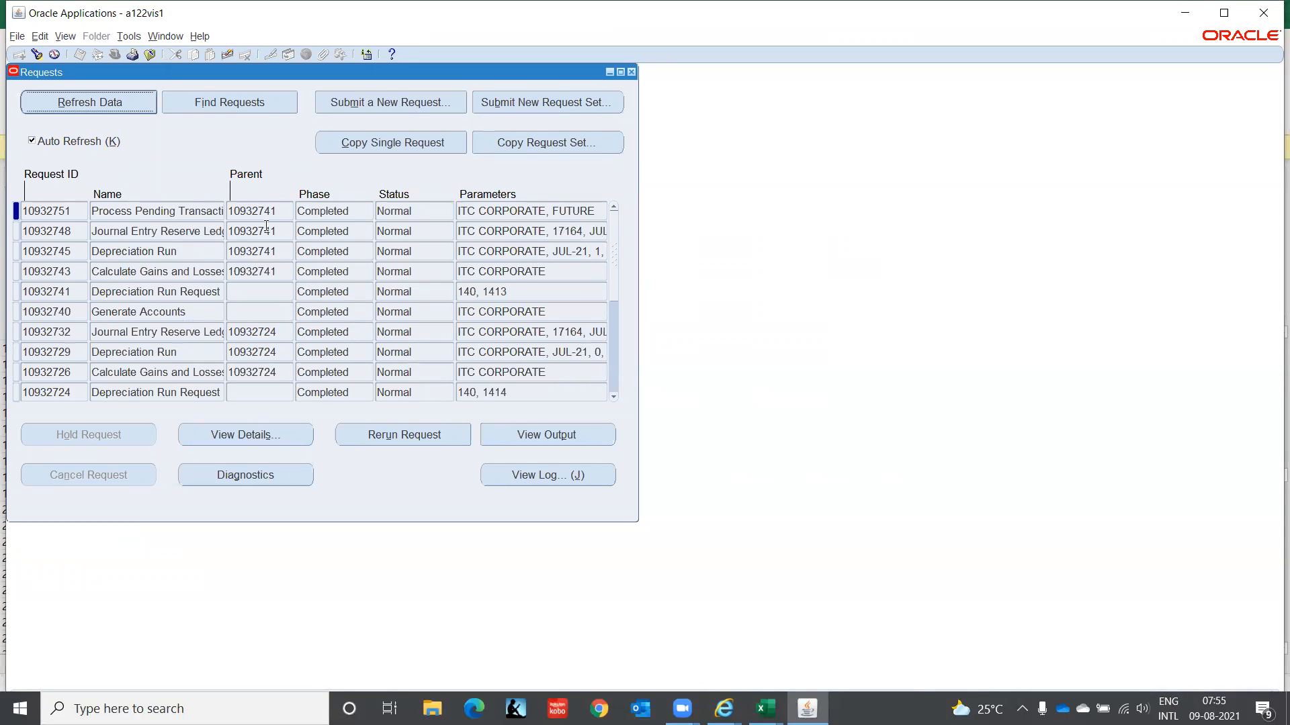
left_click(632, 72)
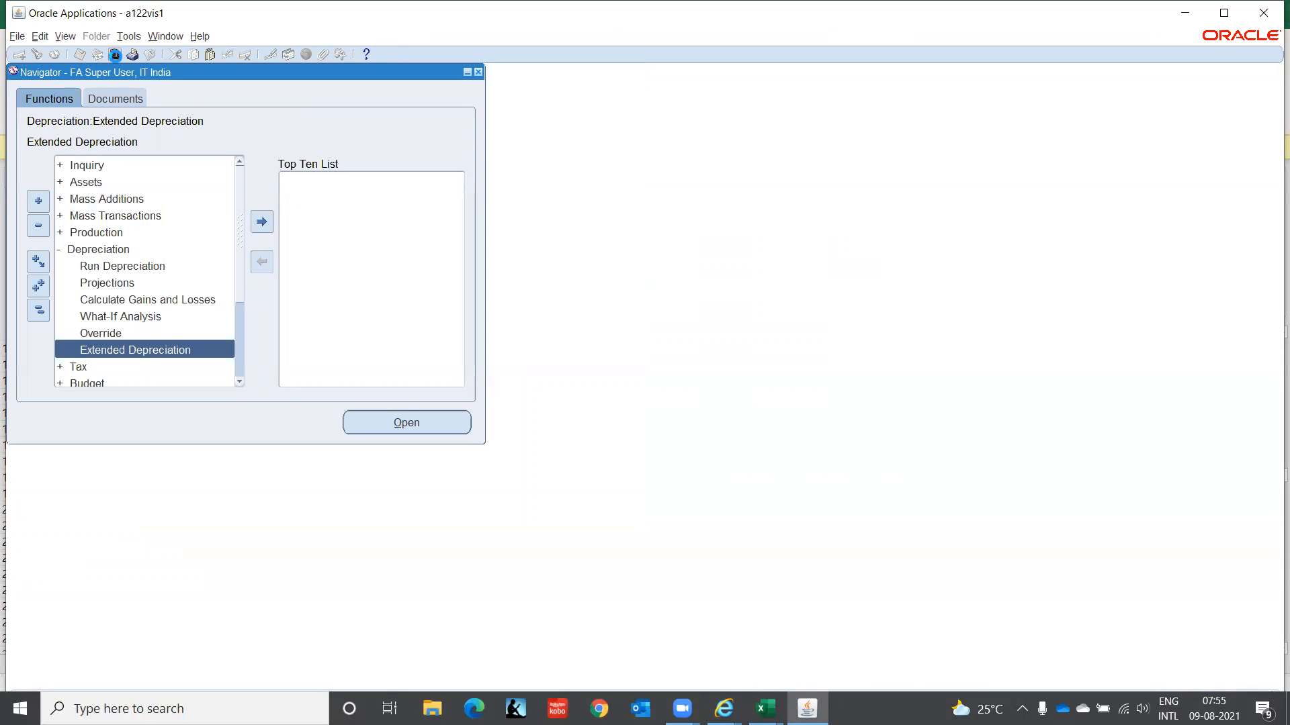
- Switch to the GL Super User, IT India responsibility and open the journal search for entering journals
left_click(114, 54)
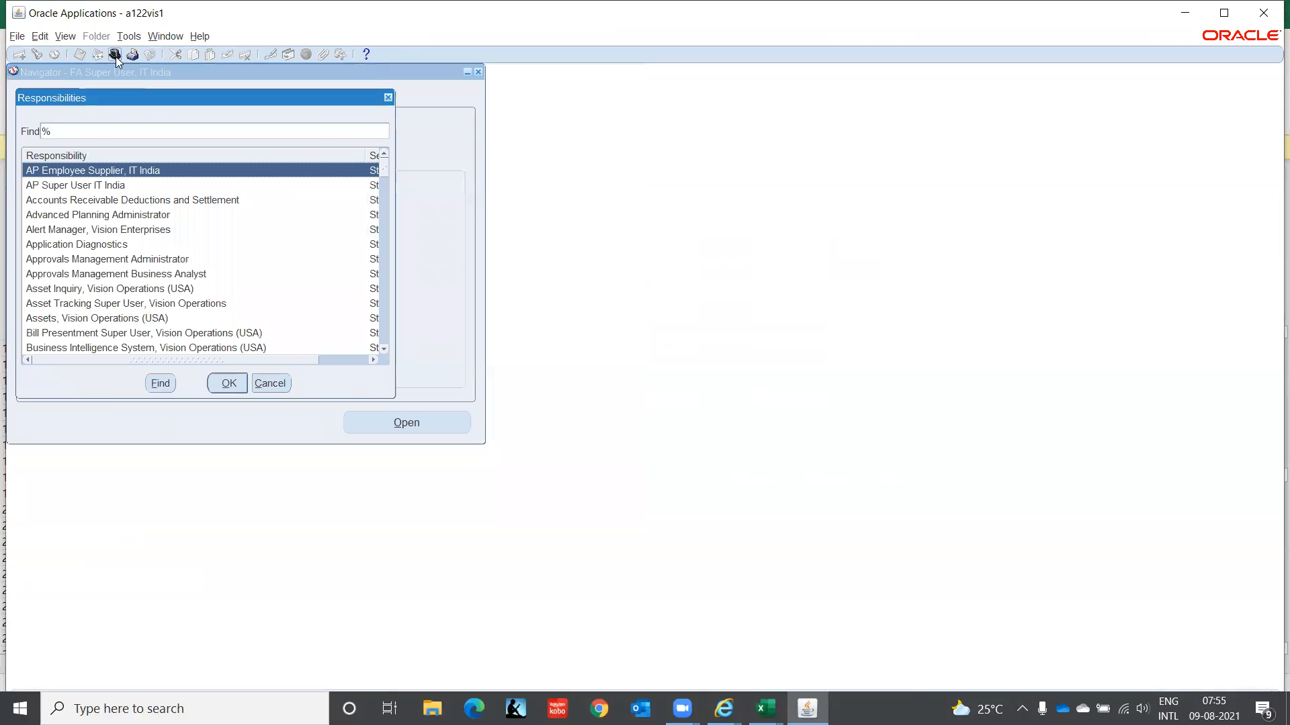
type("g")
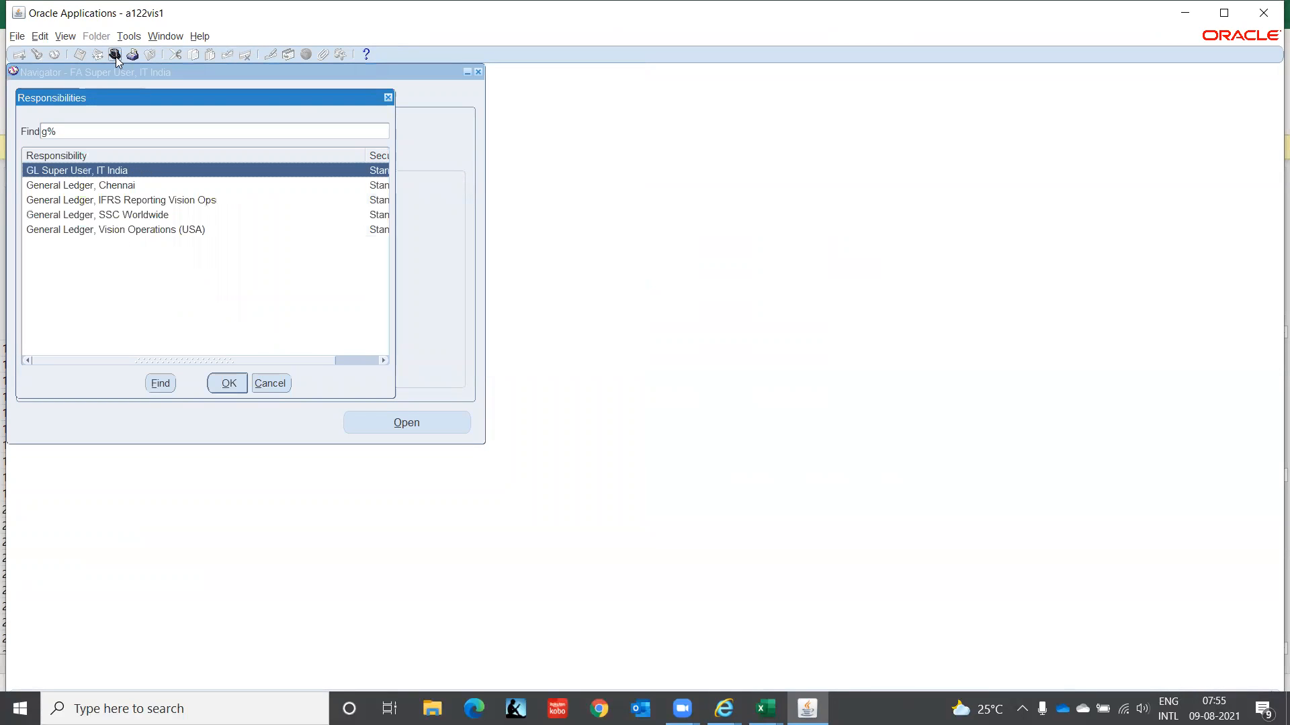
key("Return")
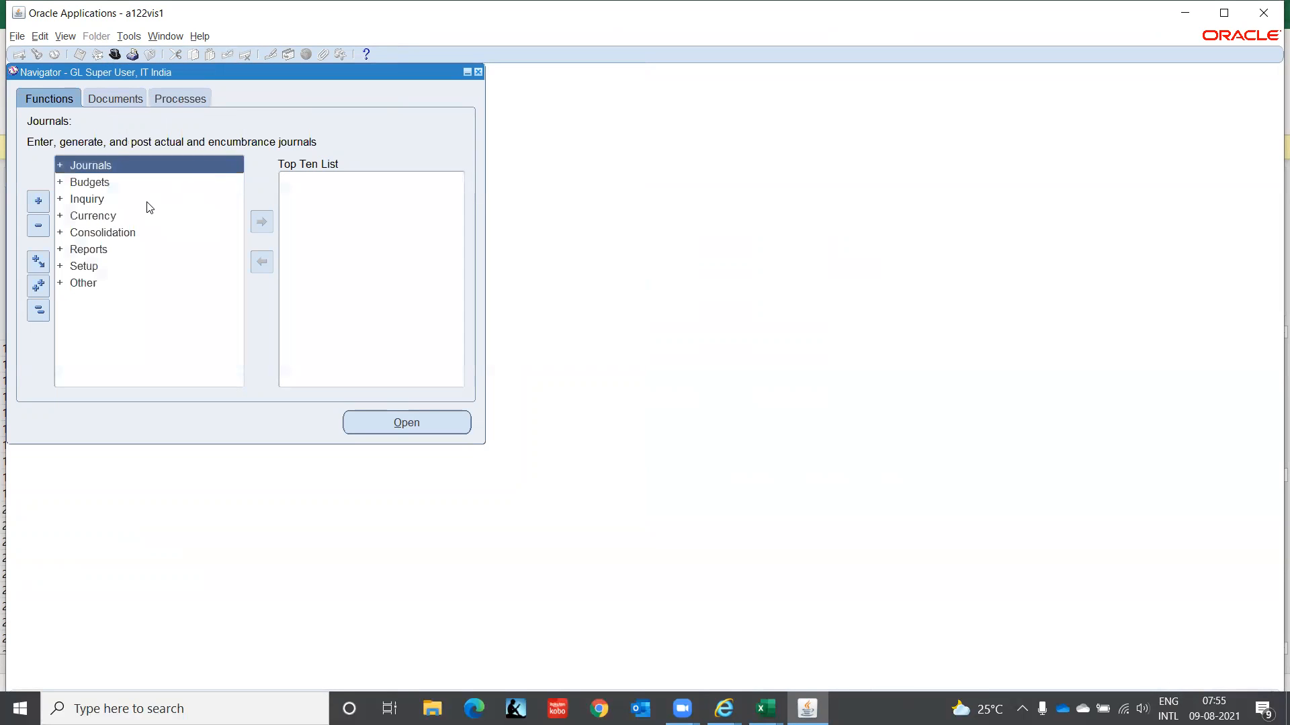
key("Return")
key("Return")
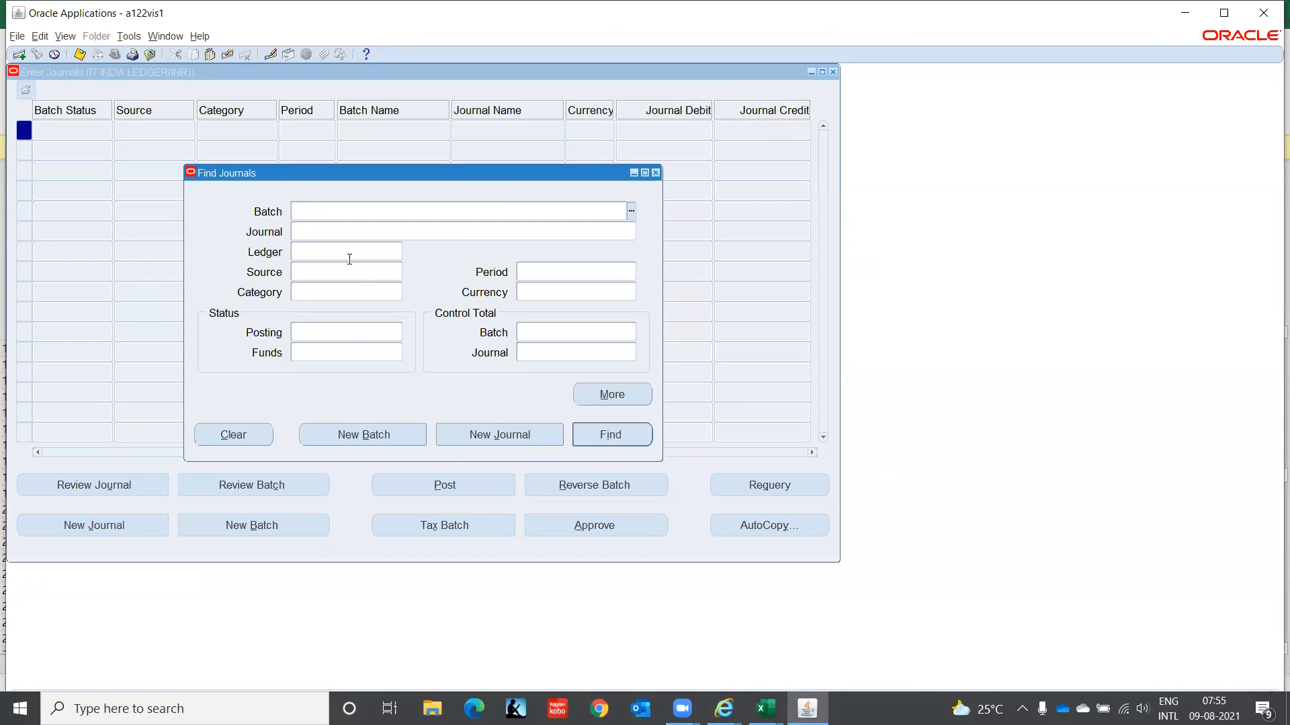
- Search the journals of IT INDIA LEDGER(INR) with source Assets, and close the journal entry form
left_click(350, 254)
type("IN")
key("BackSpace")
key("BackSpace")
type("IT")
left_click(396, 252)
key("Return")
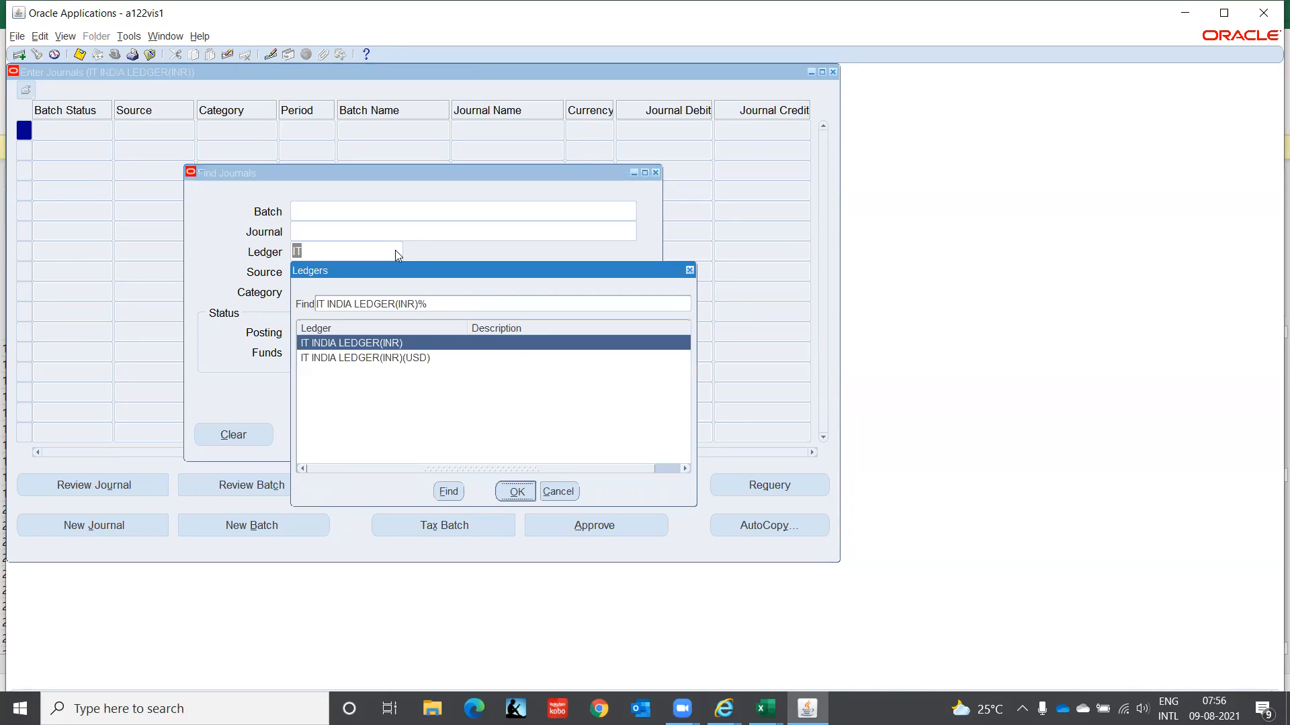
type("Assets")
key("Tab")
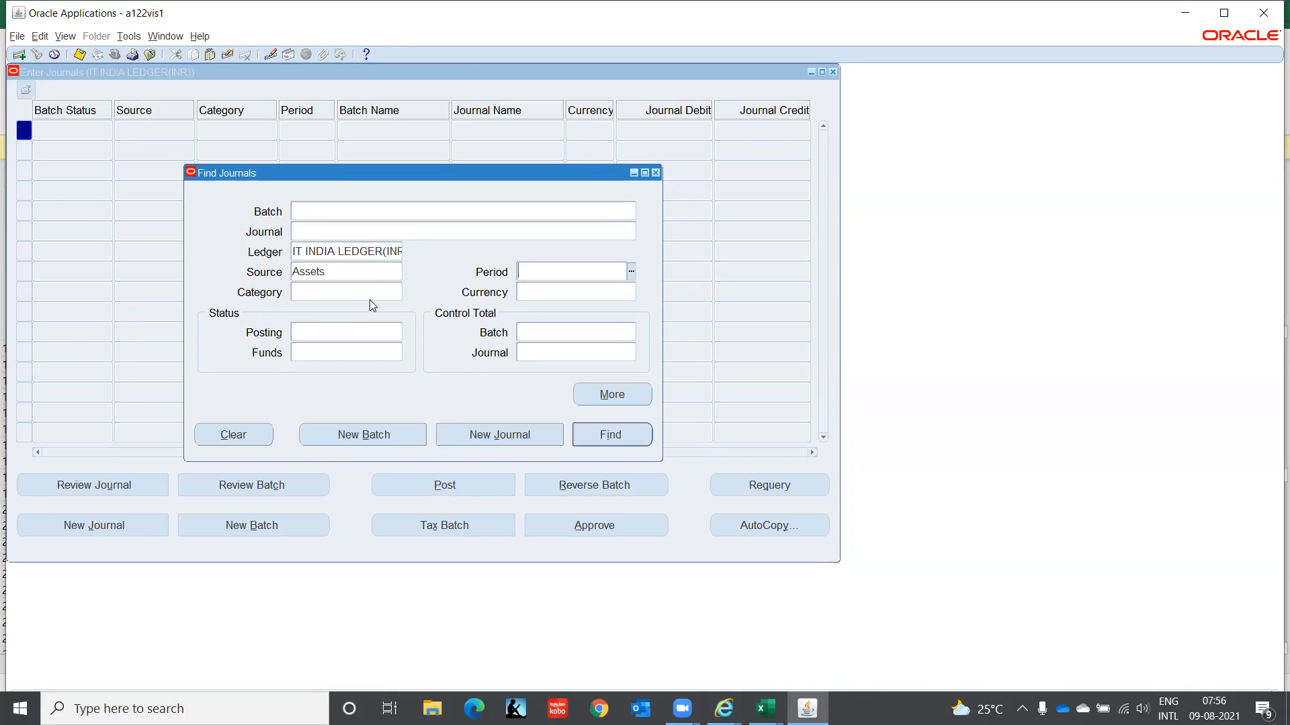
left_click(601, 437)
left_click(601, 439)
key("F4")
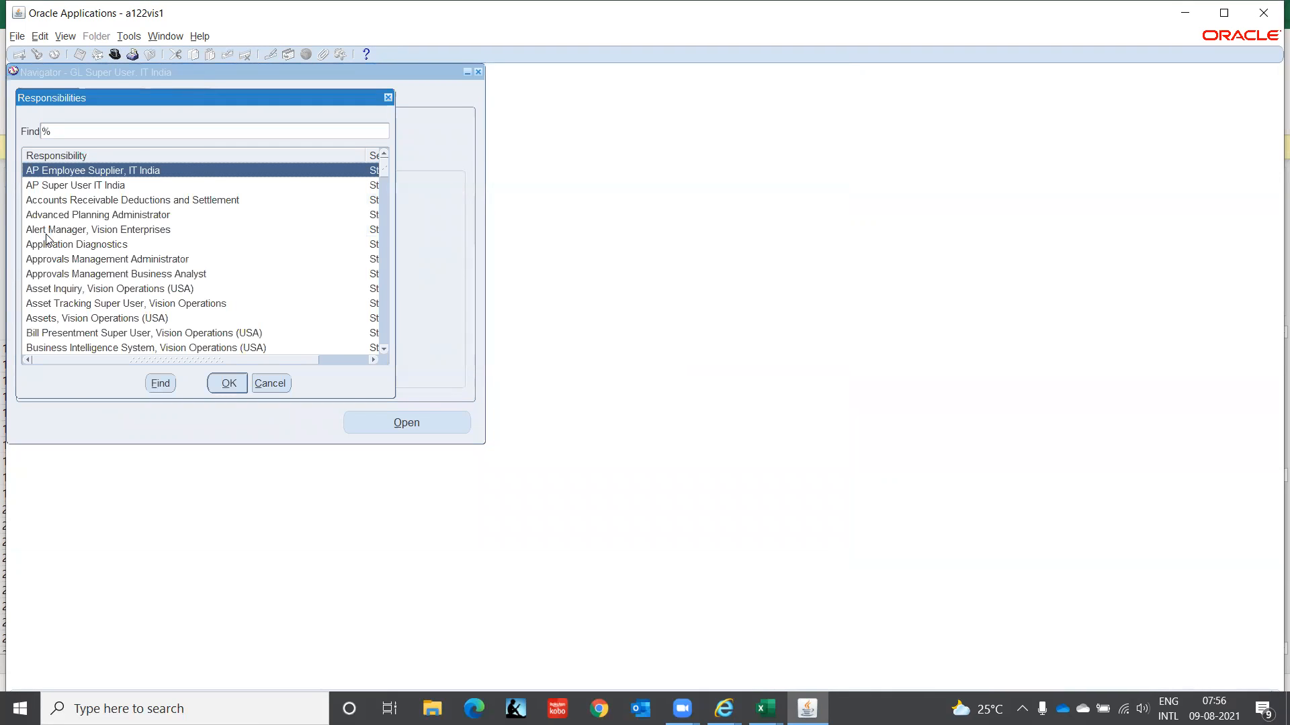
- Switch to the FA Super User, IT India responsibility and open a new concurrent request for submission
type("fa")
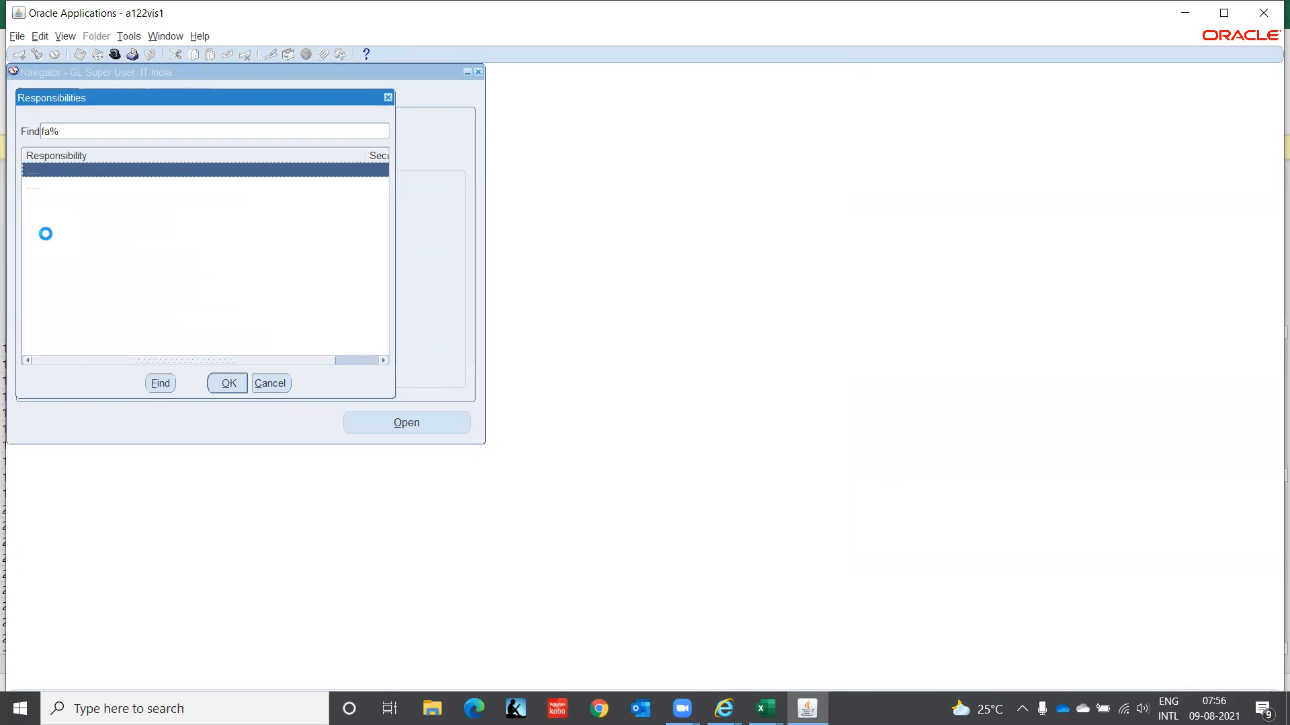
key("Return")
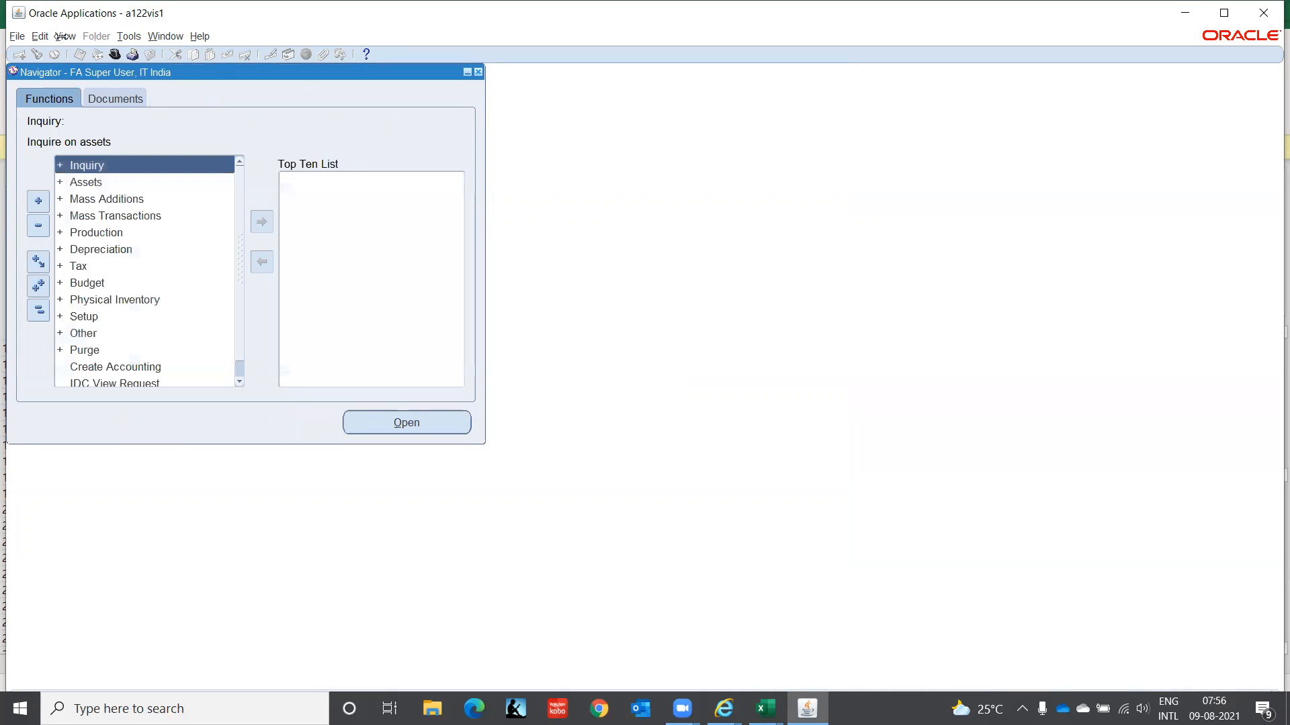
left_click(64, 36)
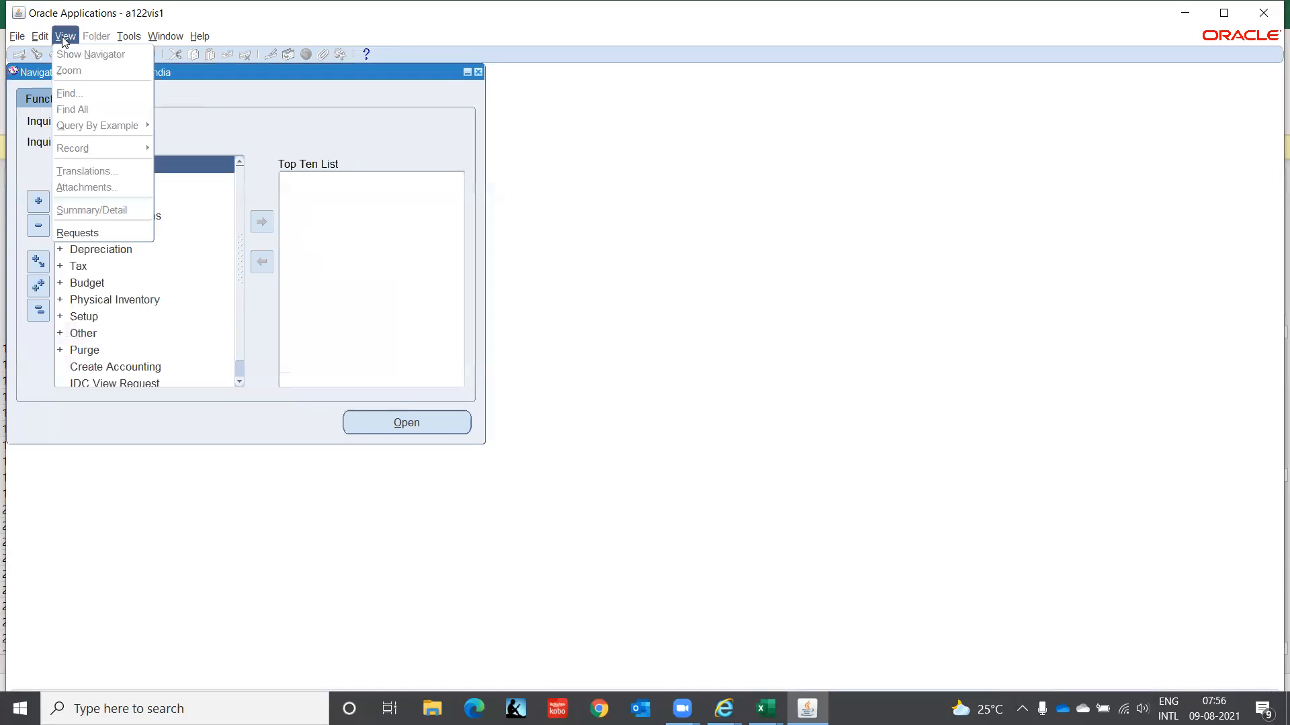
left_click(91, 233)
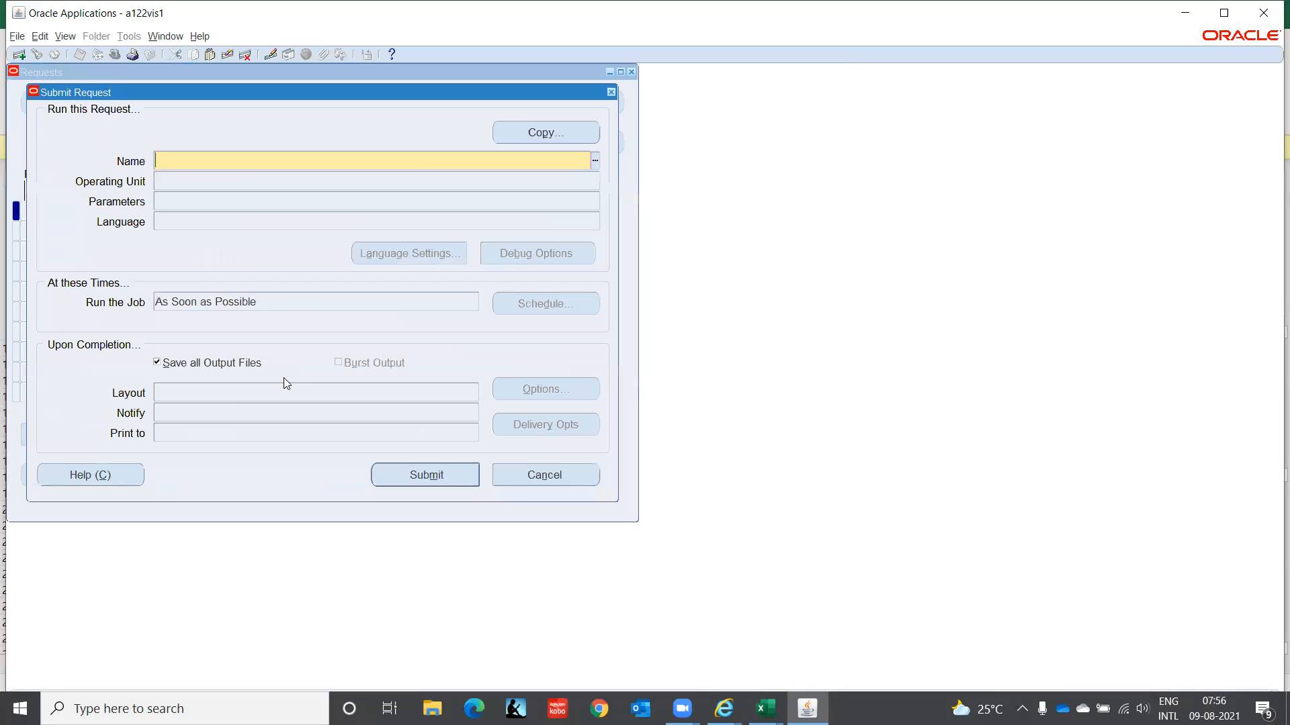
- Choose the Create Accounting - Assets program for the request and set its book type code to ITC CORPORATE
left_click(594, 160)
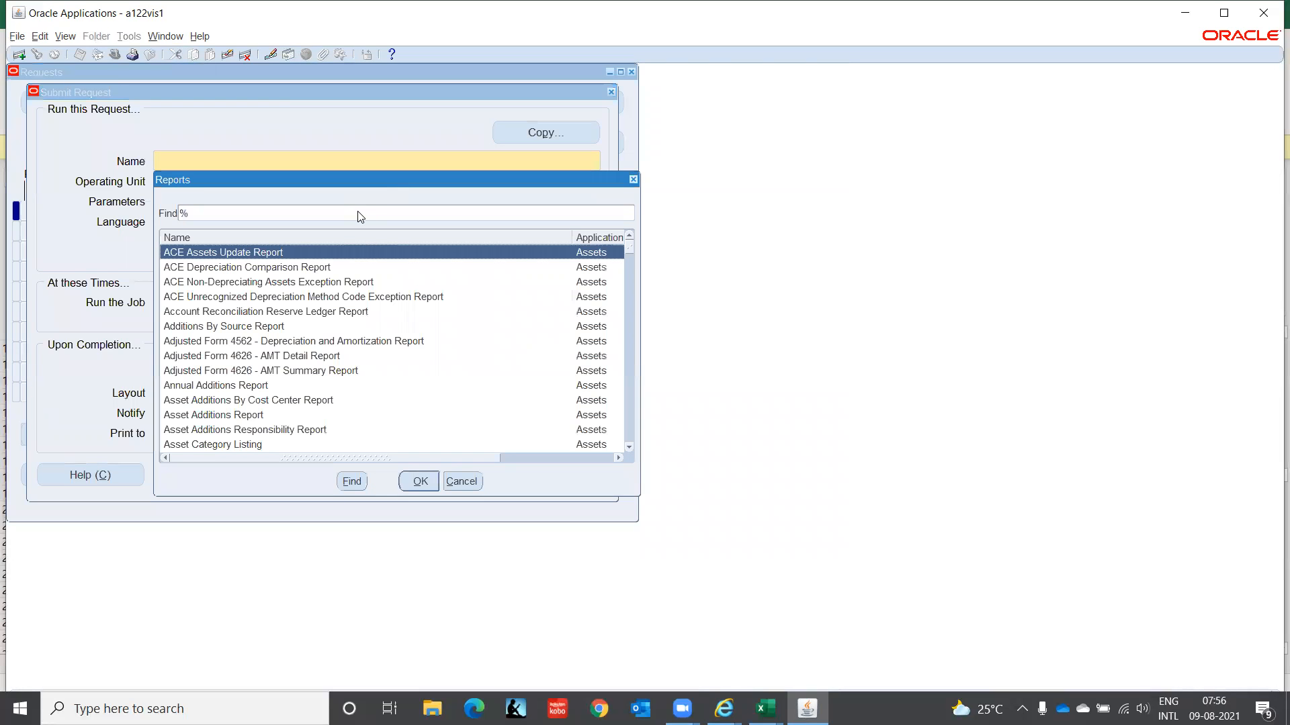
type("create a")
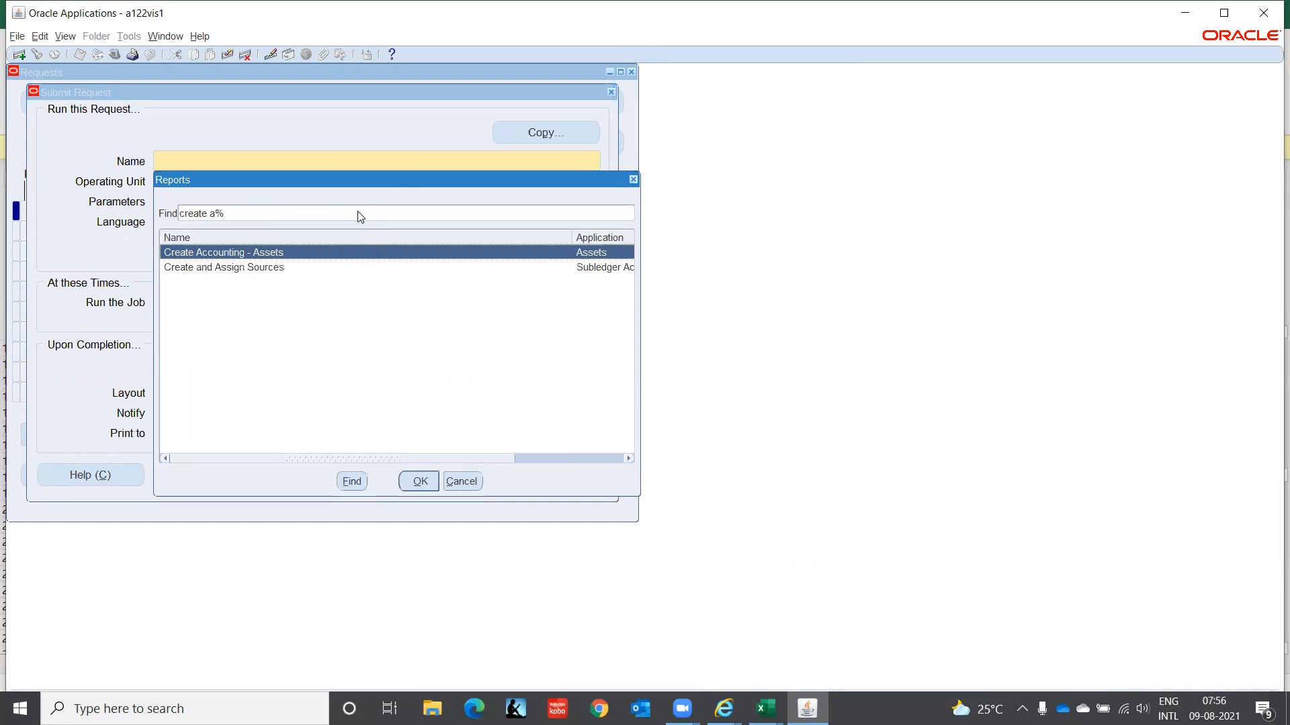
double_click(301, 260)
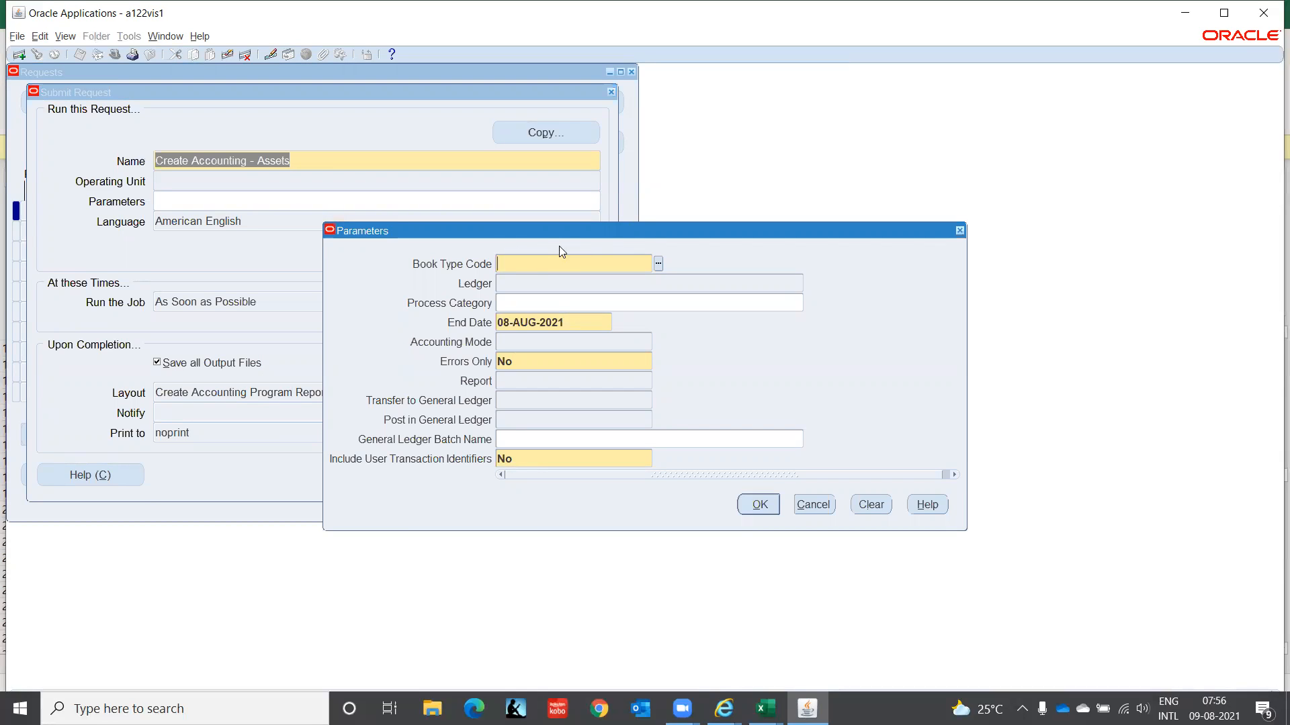
left_click(659, 264)
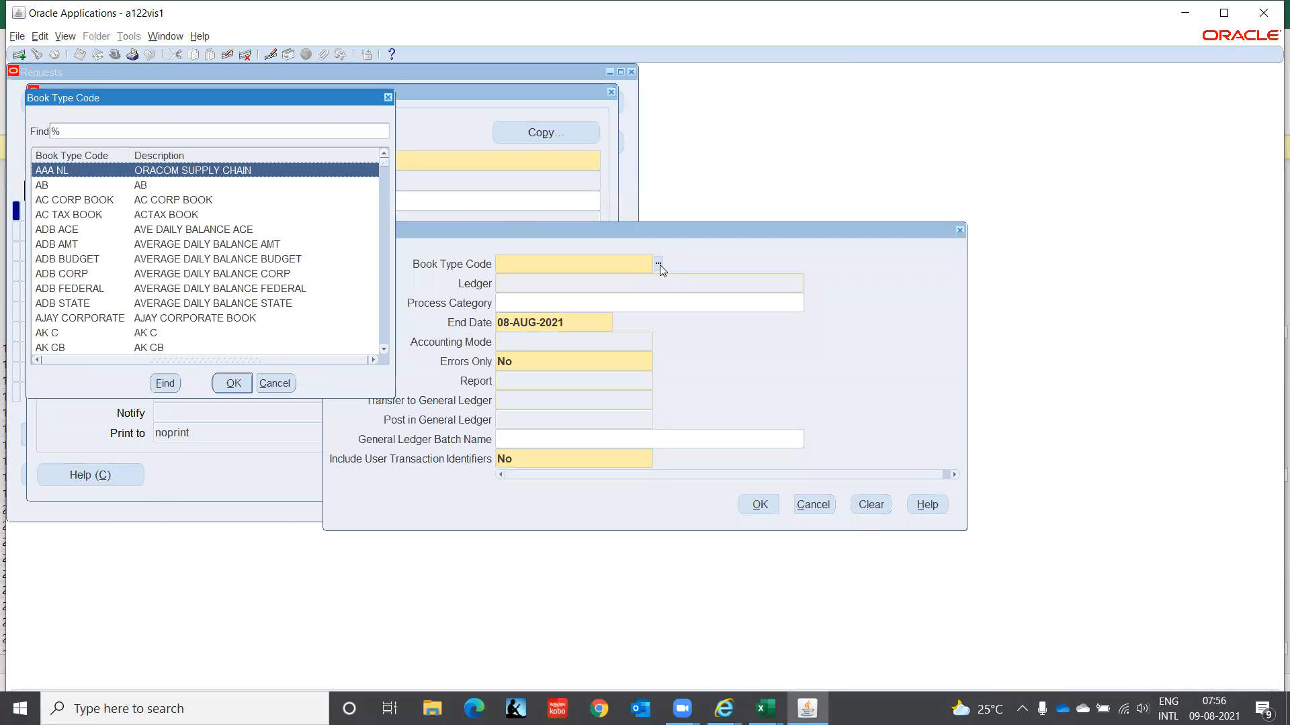
type("i")
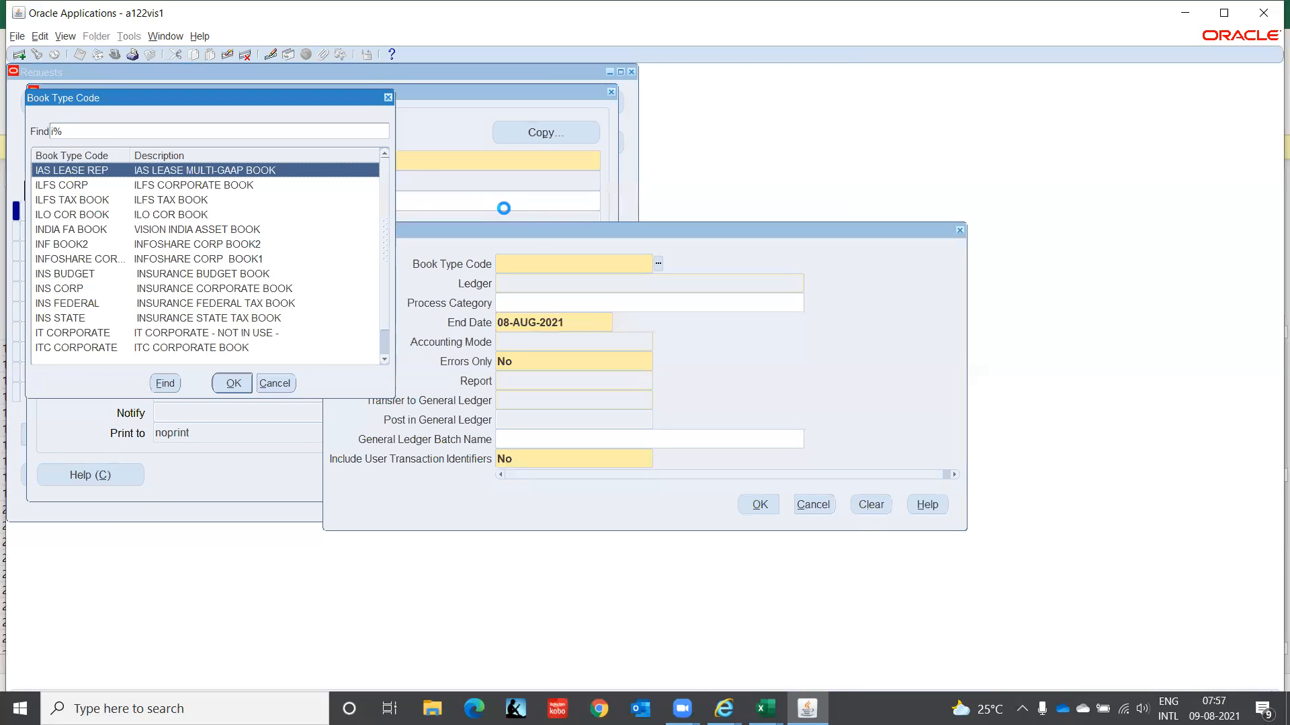
type("t")
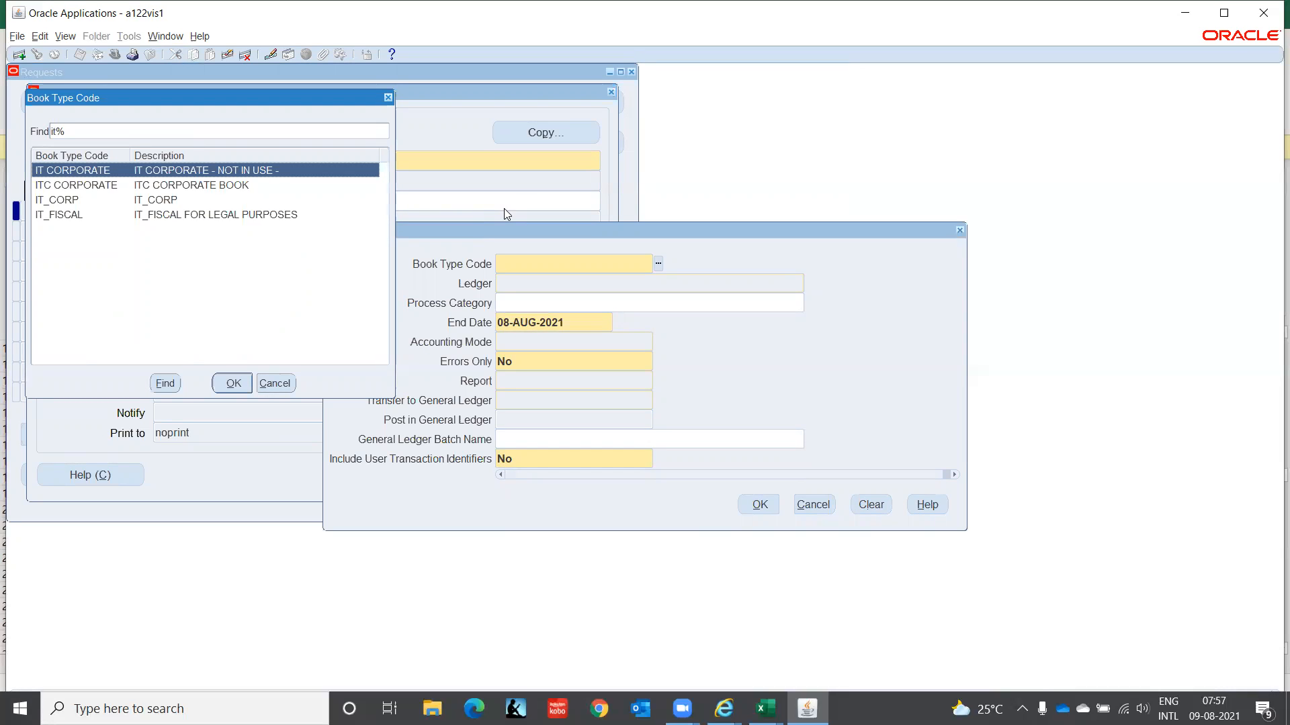
key("Down")
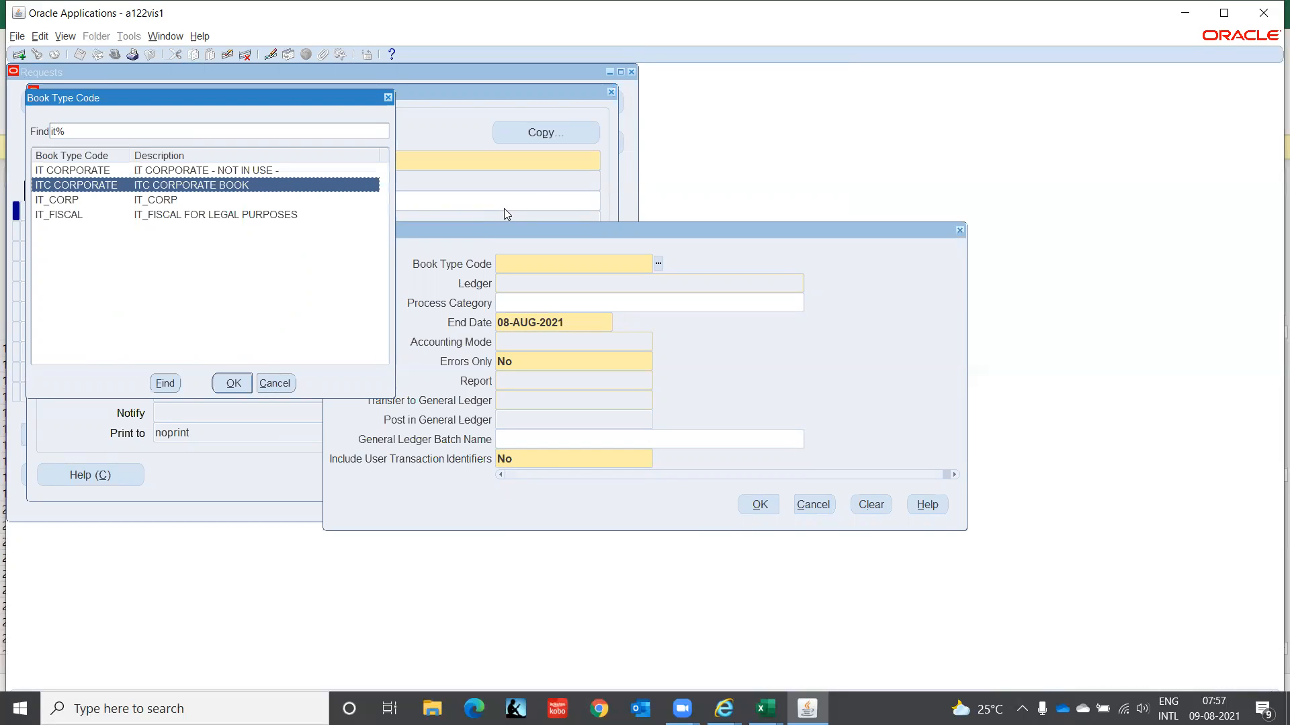
key("Return")
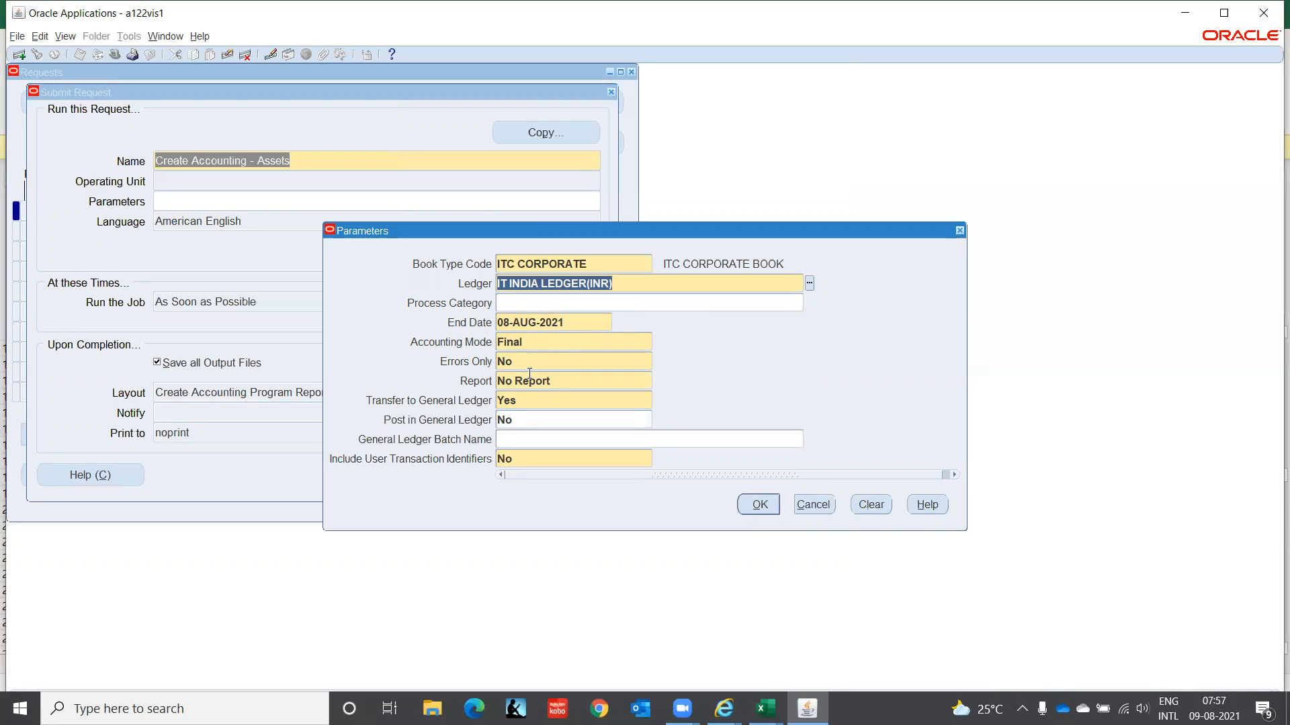
- Set the request parameters Report to Detail, Post in General Ledger to Yes and Include User Transaction Identifiers to Yes, accepting them
left_click(574, 383)
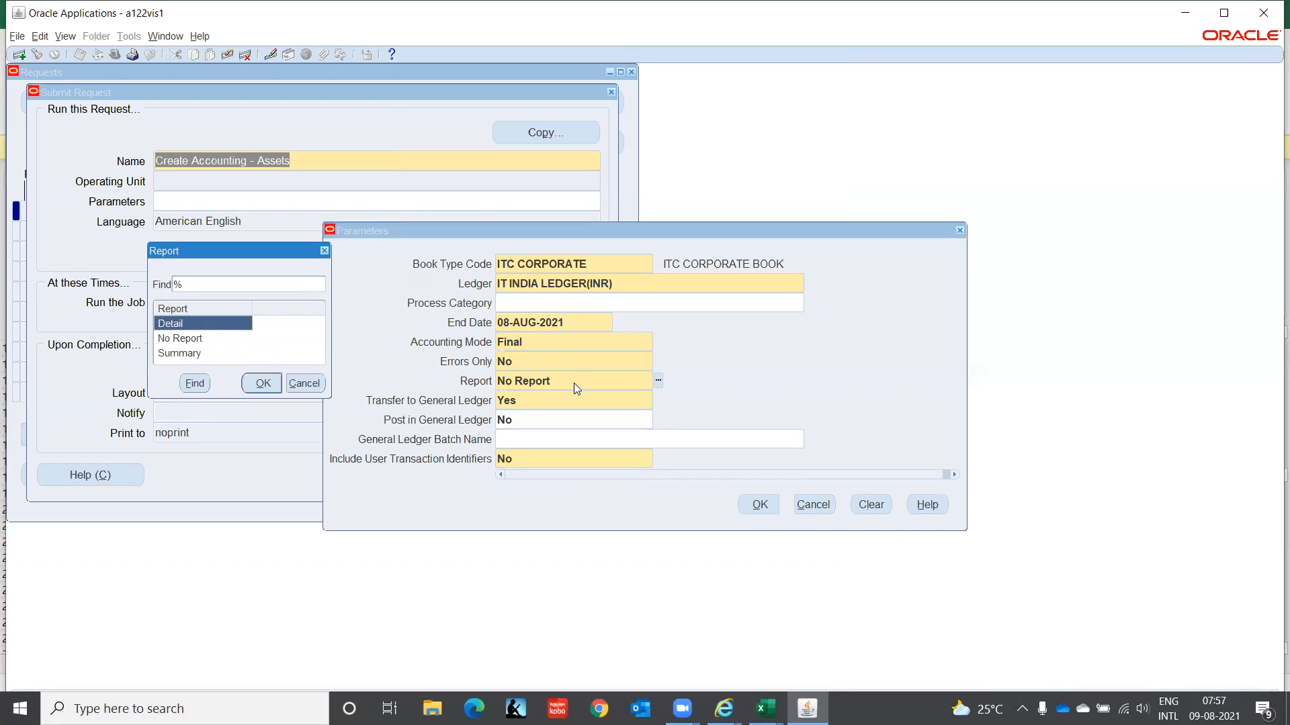
key("Return")
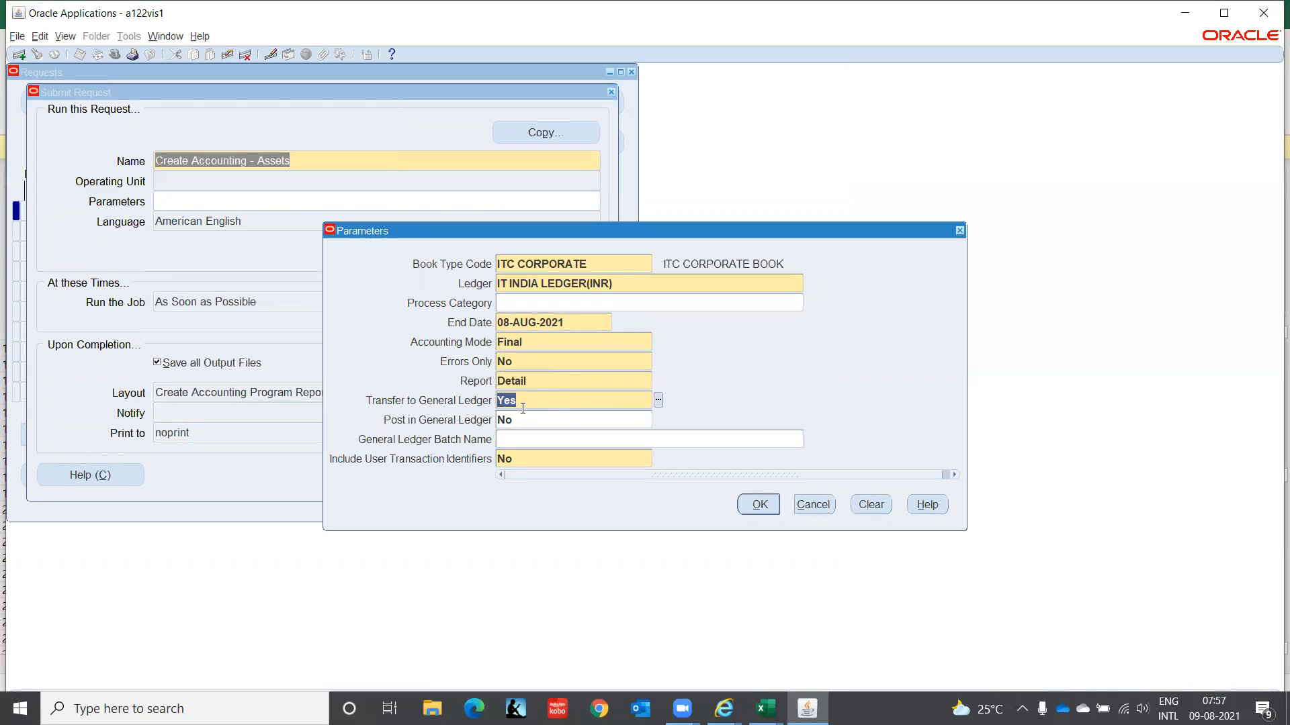
key("Tab")
type("Y")
left_click(565, 459)
type("Y")
left_click(761, 504)
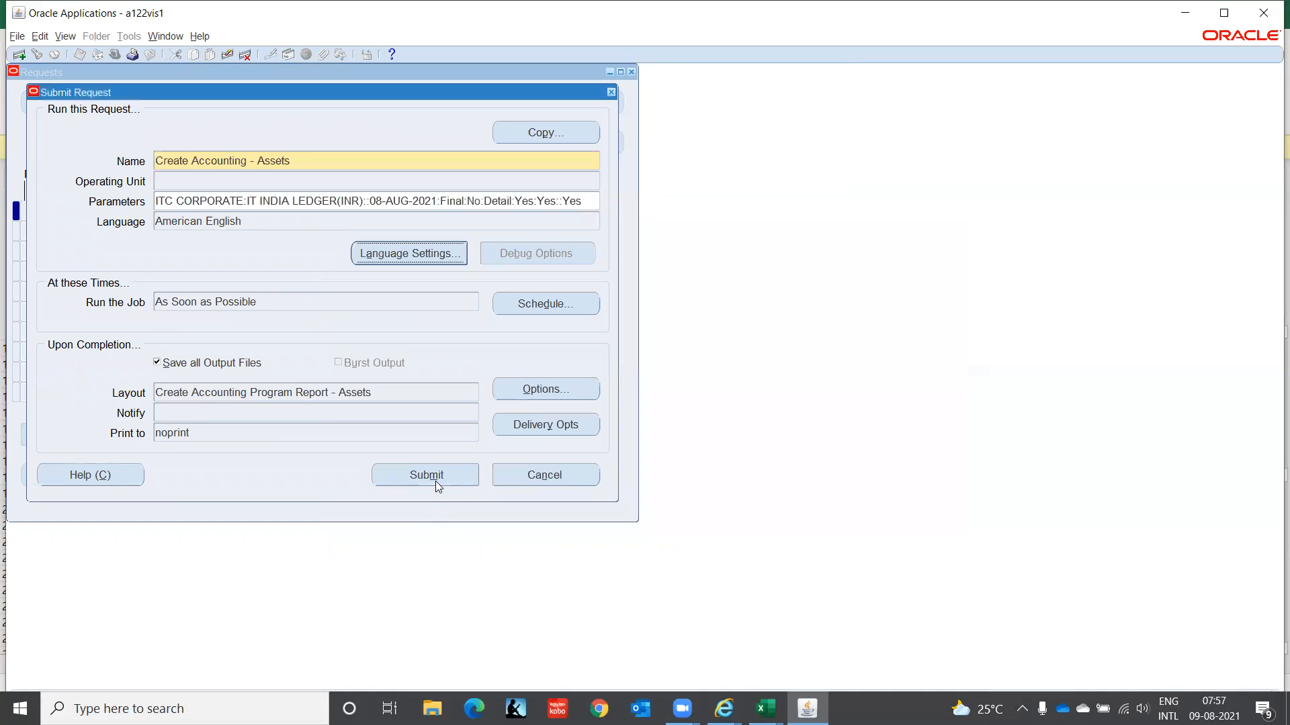
- Submit the Create Accounting - Assets request without adding another, and find all my concurrent requests
left_click(434, 478)
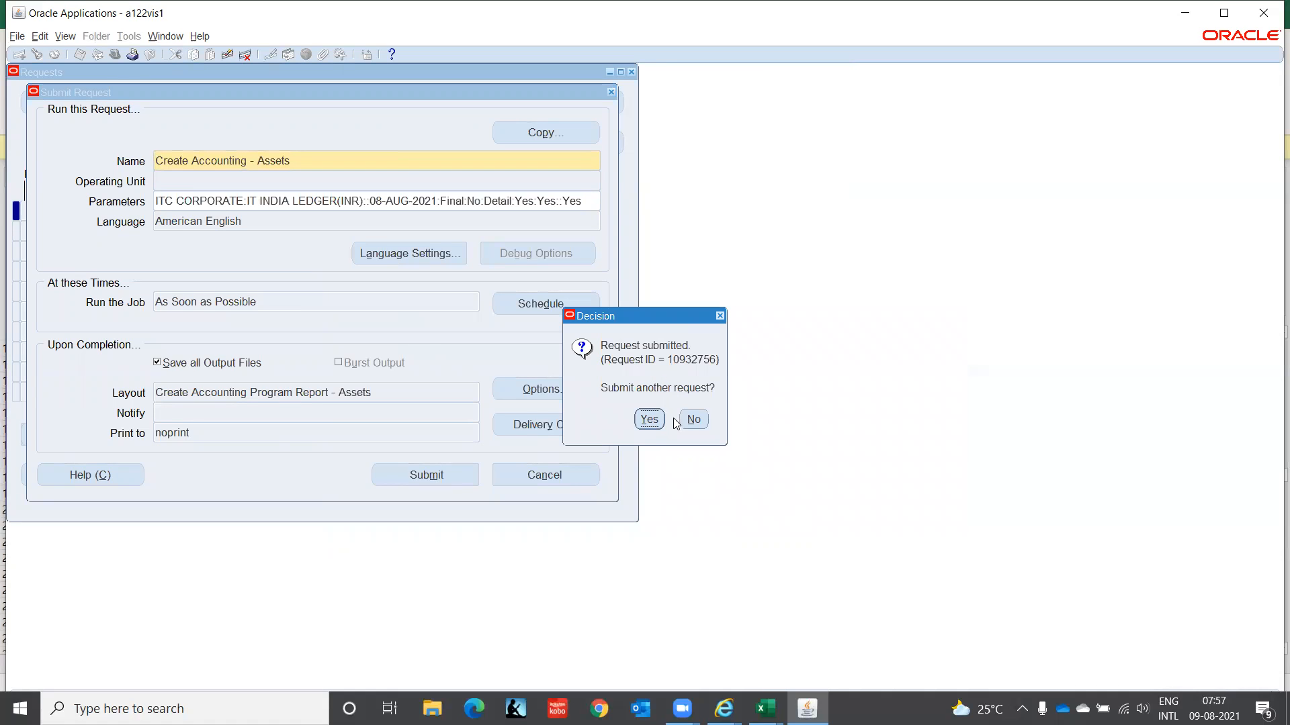
left_click(692, 419)
left_click(507, 466)
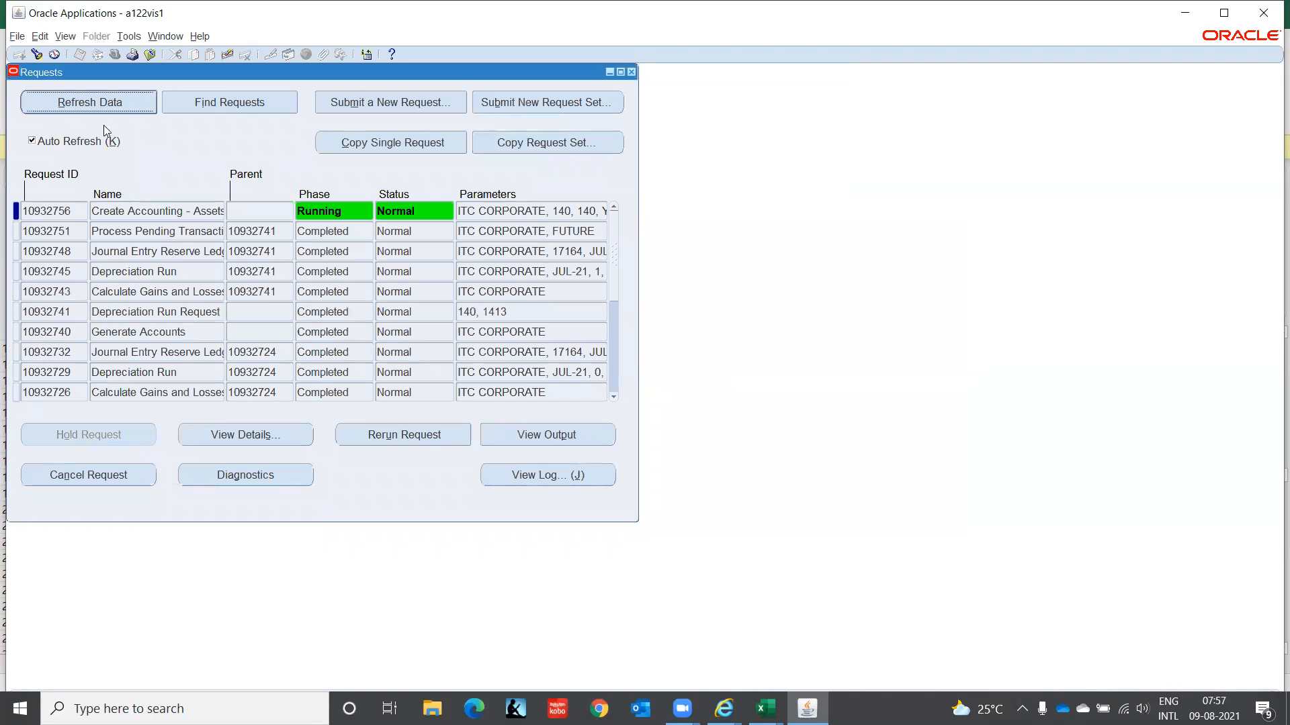
- Refresh the requests until the accounting, journal import and posting programs finish, and close the list
left_click(92, 101)
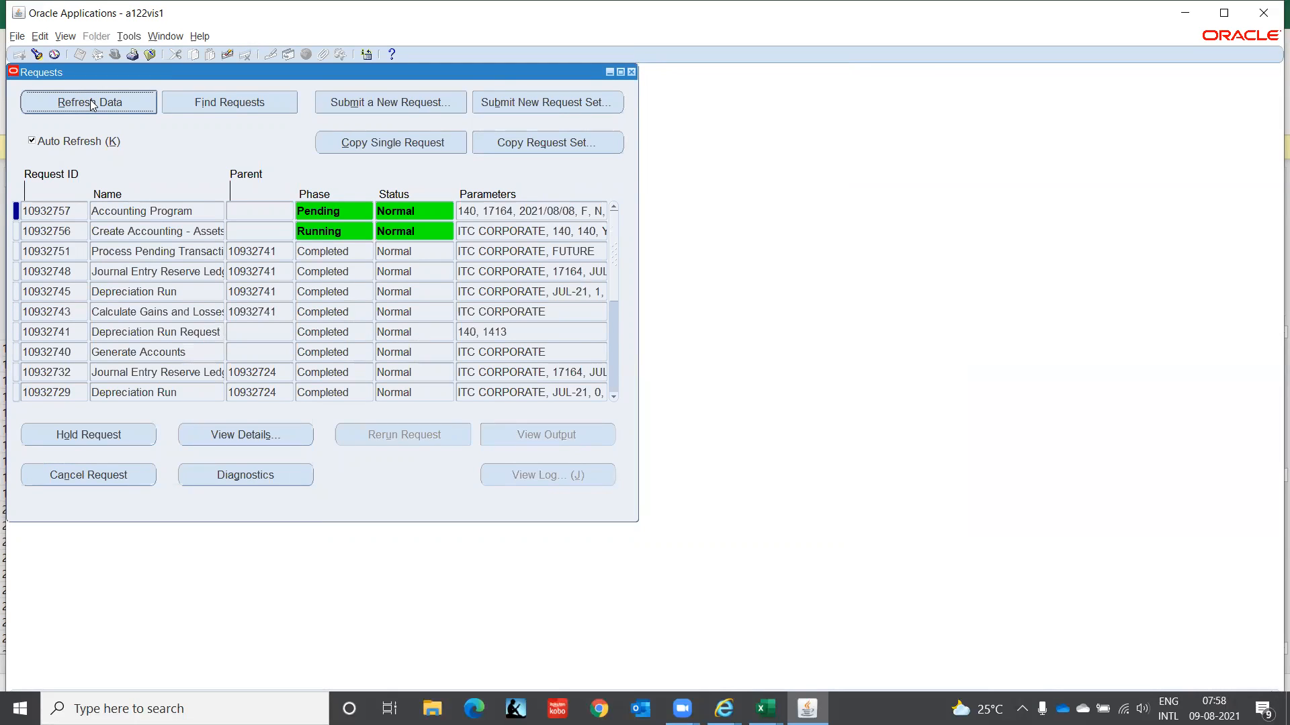
left_click(94, 106)
left_click(91, 104)
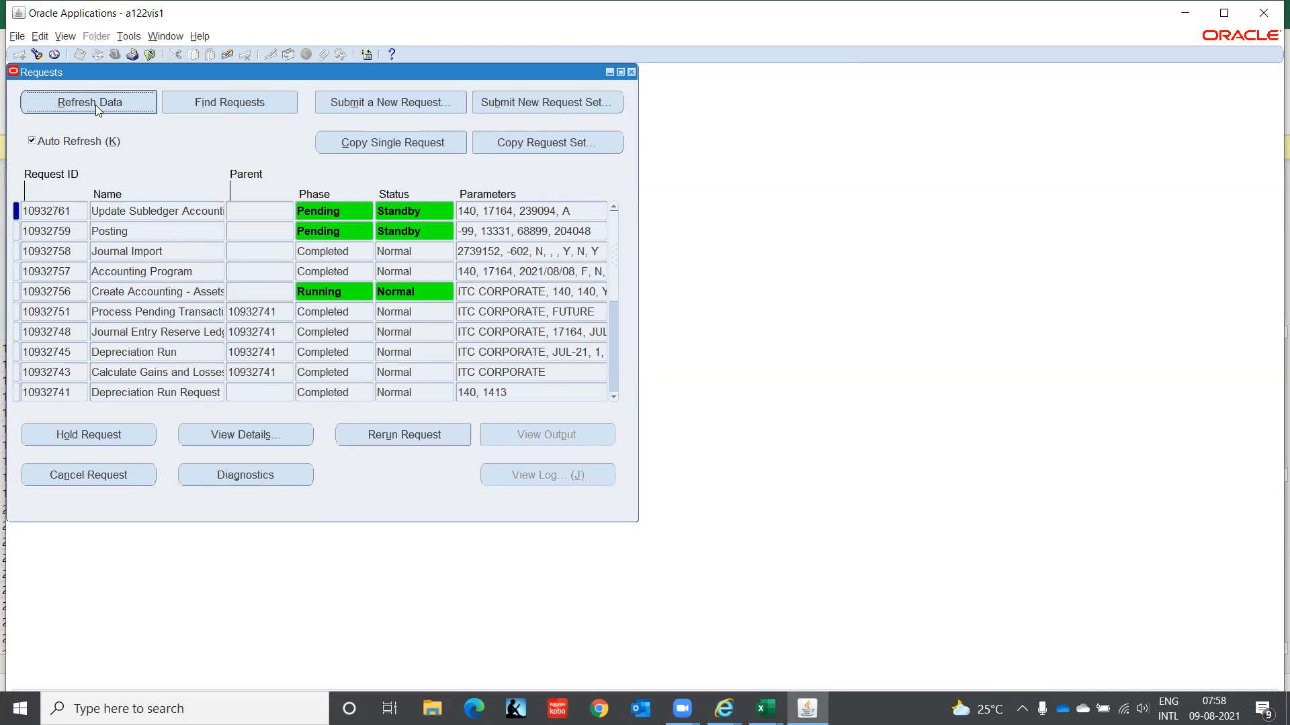
left_click(63, 107)
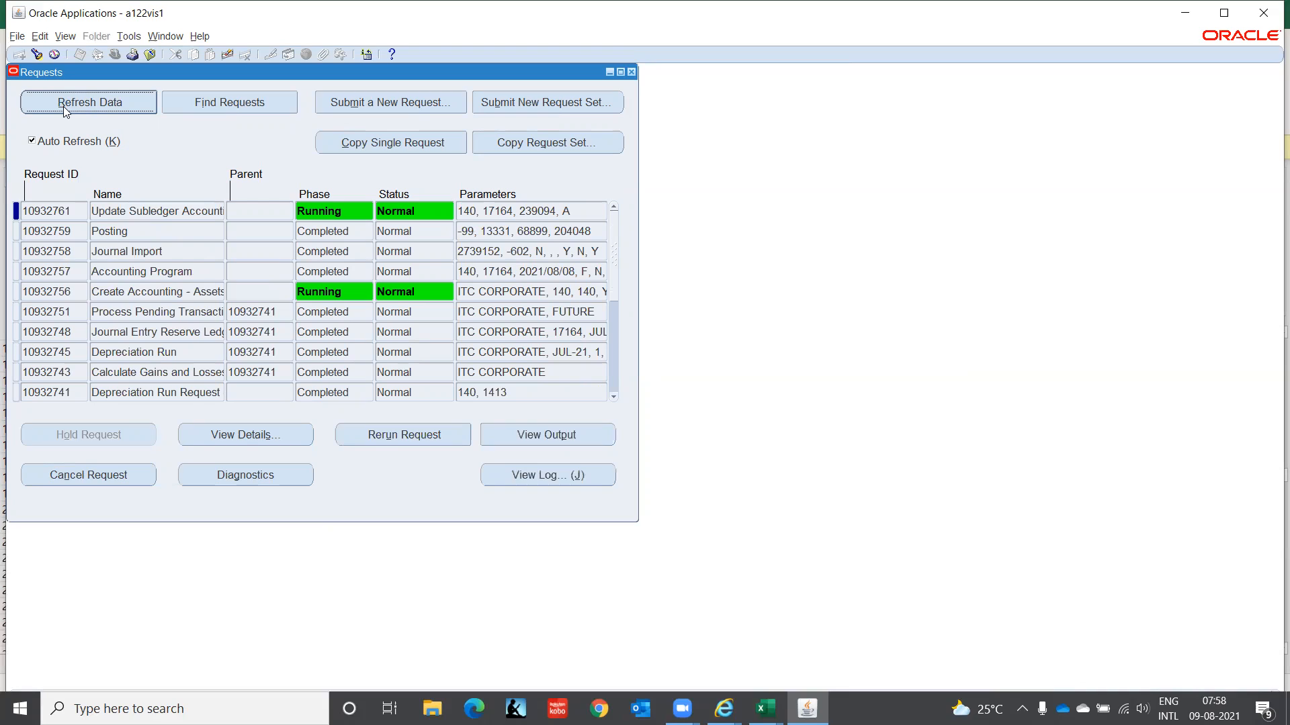
left_click(64, 106)
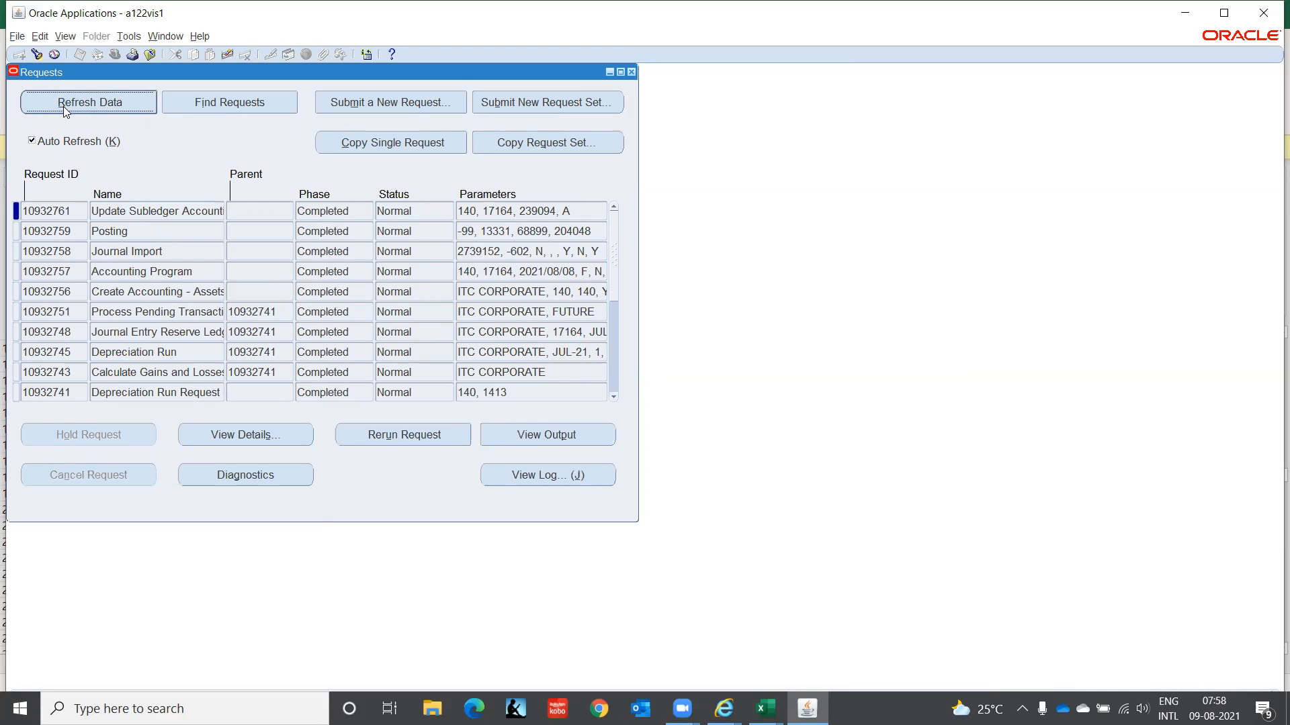
left_click(70, 94)
key("F4")
- Switch to the GL Super User, IT India responsibility and open the search for entered journals
left_click(117, 59)
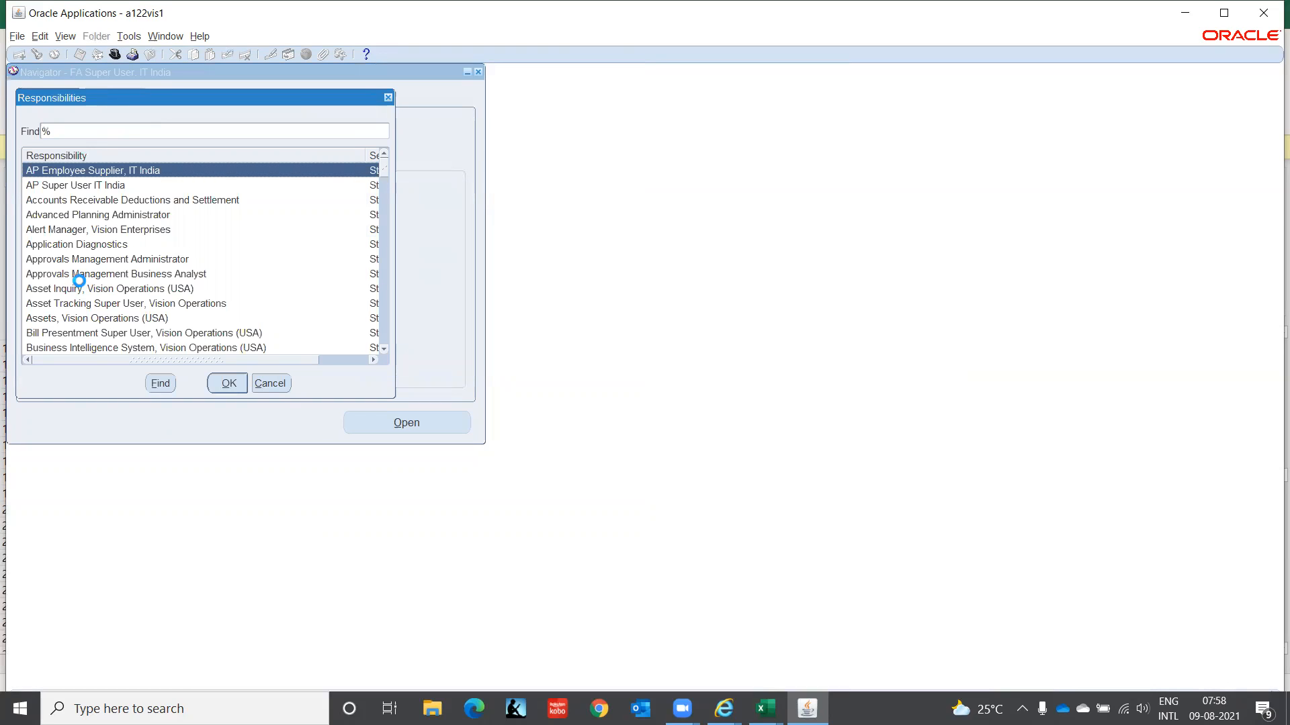
type("g")
key("Return")
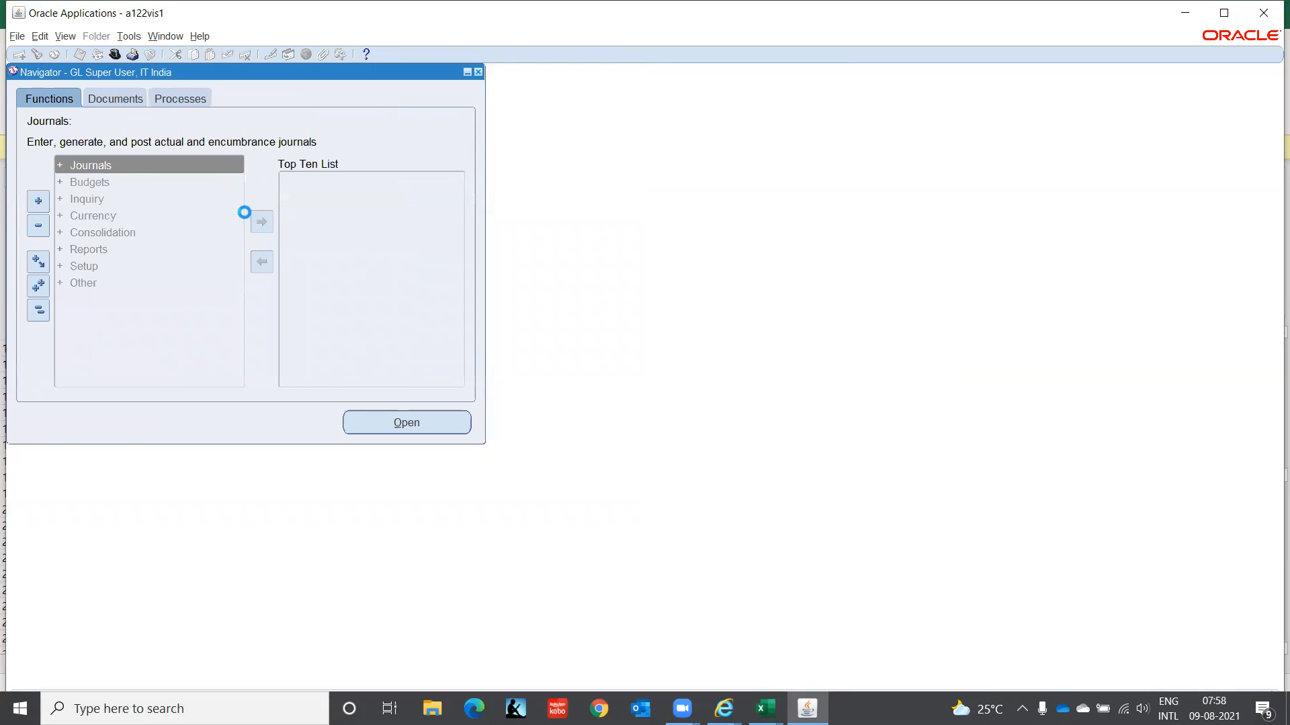
double_click(156, 166)
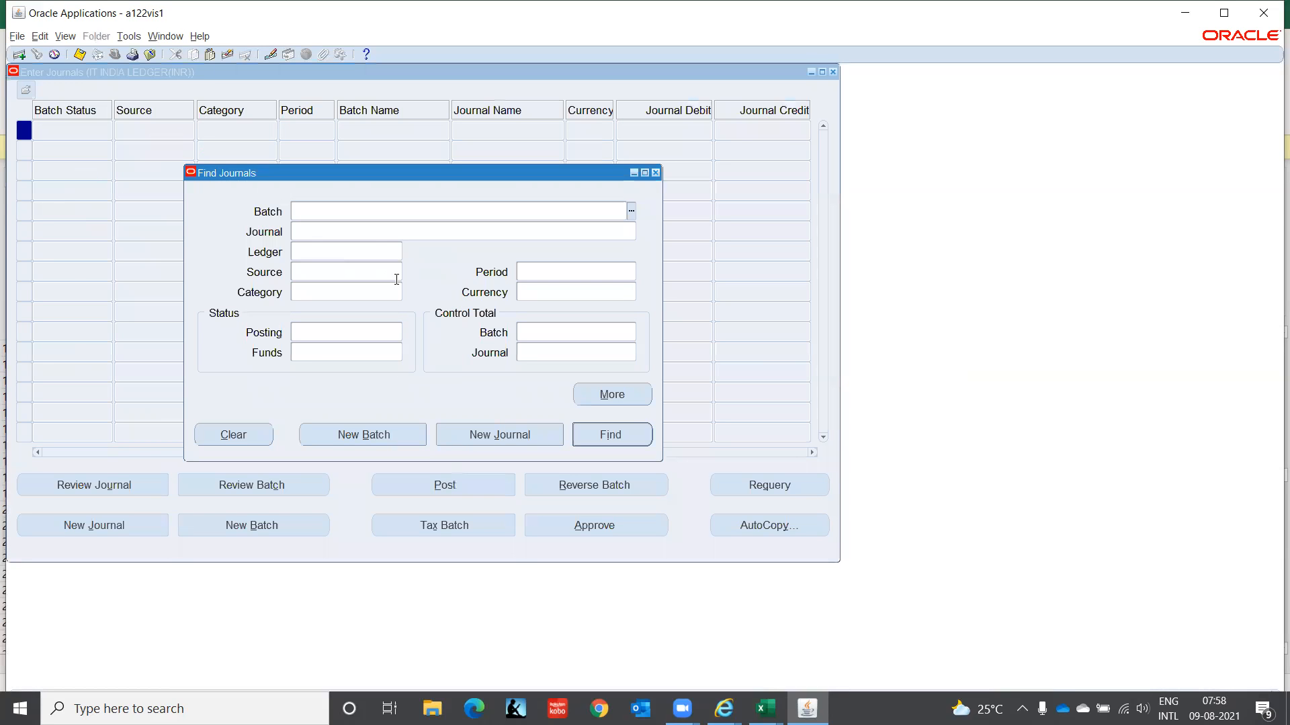
- Find the journals of IT INDIA LEDGER(INR) that have Assets as their source
left_click(356, 250)
type("IT In")
key("Tab")
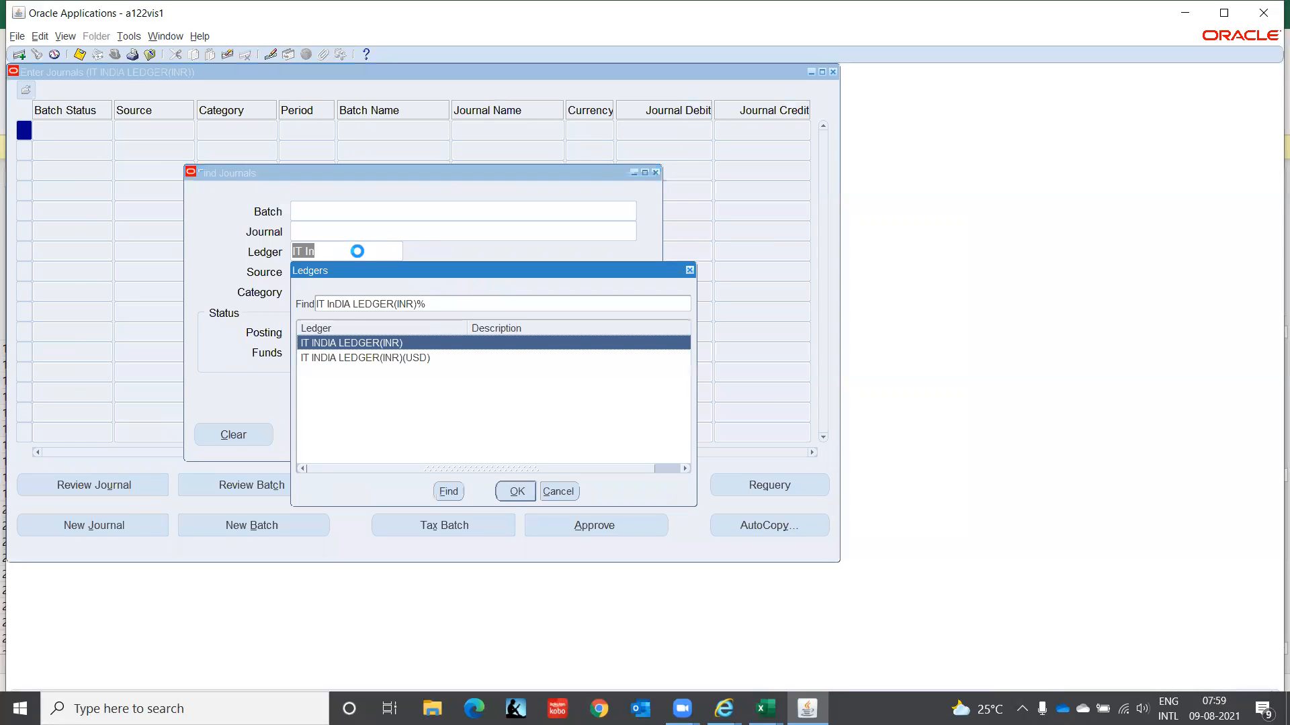
key("Return")
type("Assets")
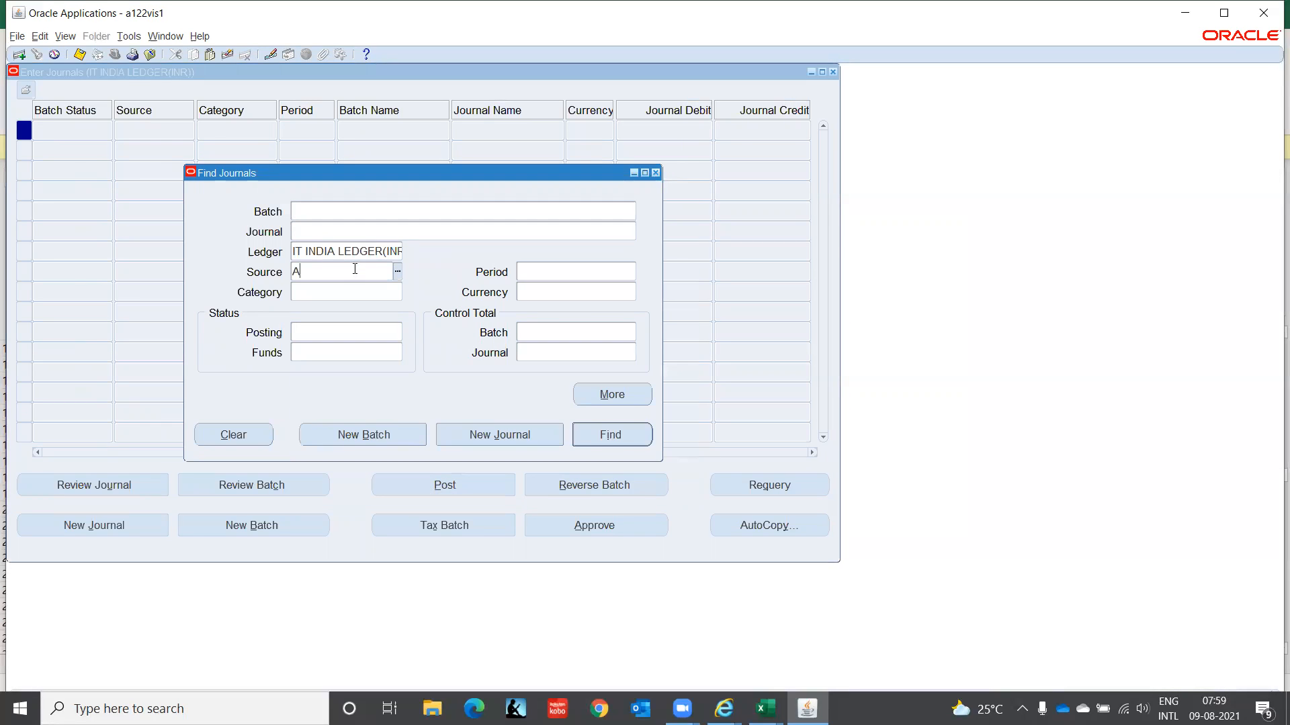
key("Tab")
left_click(624, 434)
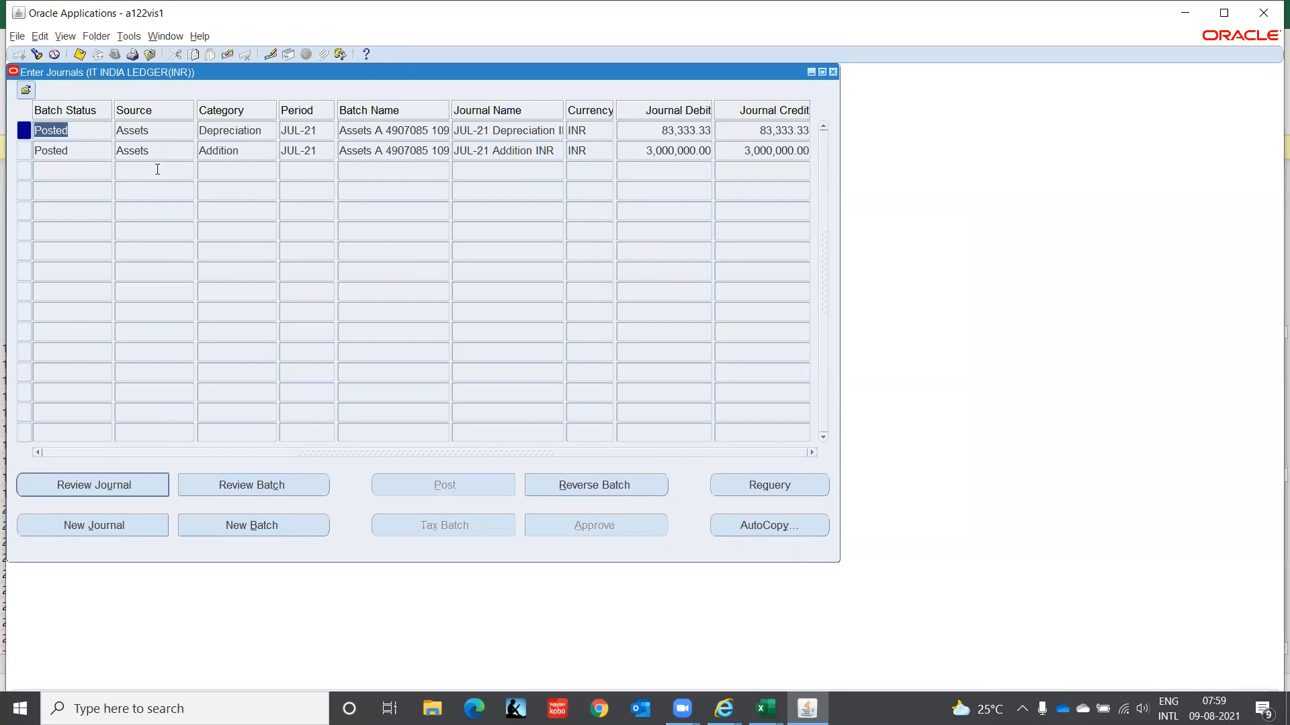
- Compare the Depreciation and Addition journals, open the JUL-21 Addition journal for review and examine the account of its debit line
left_click(242, 152)
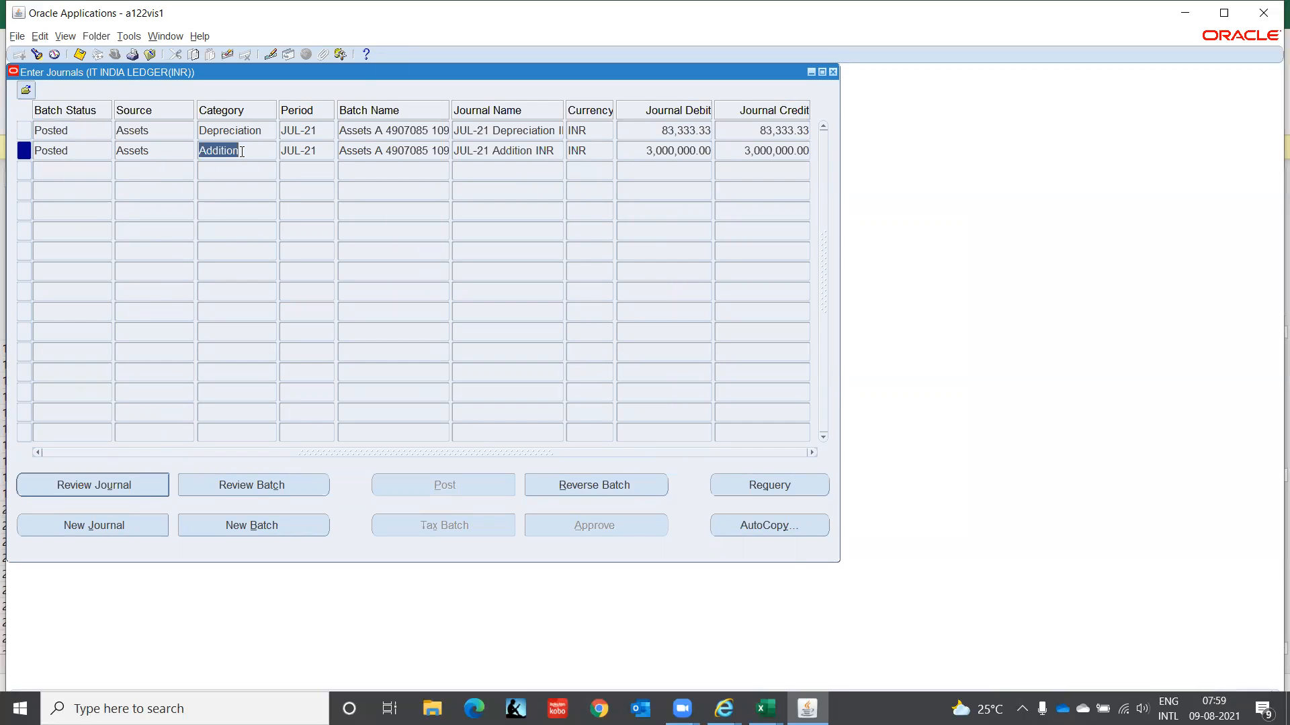
left_click(258, 129)
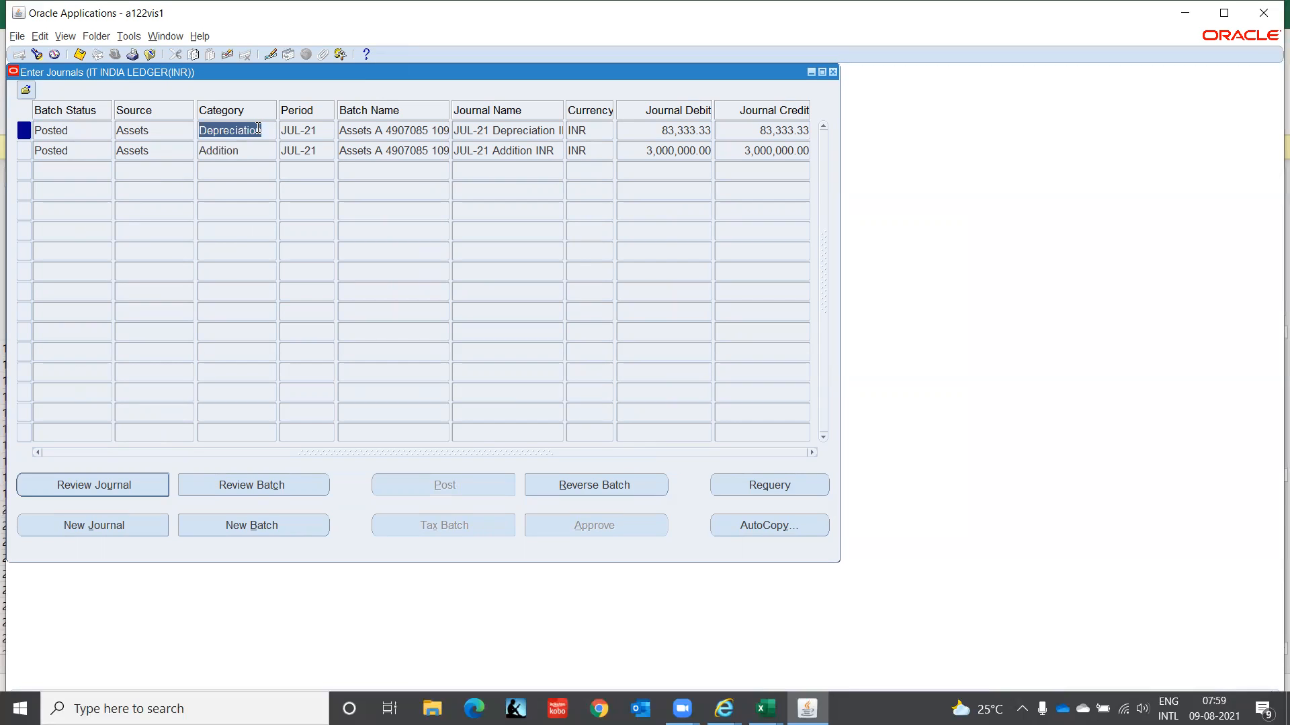
left_click(250, 149)
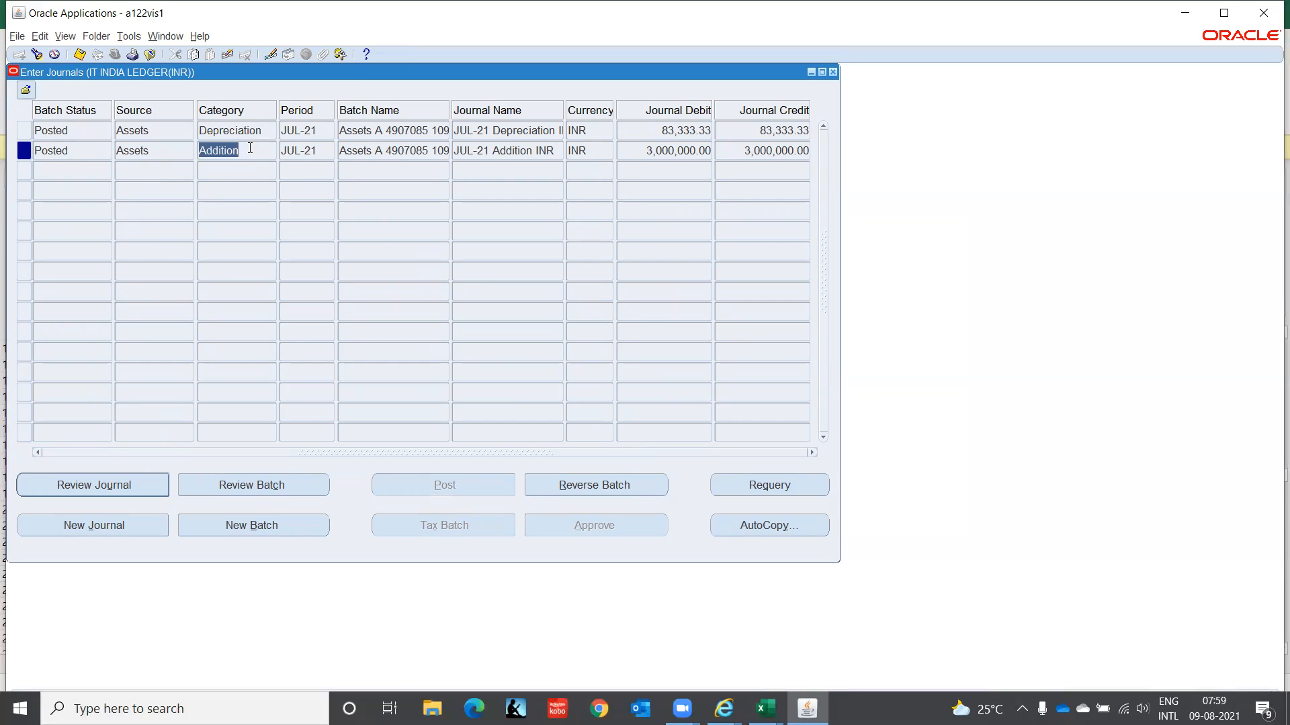
left_click(119, 491)
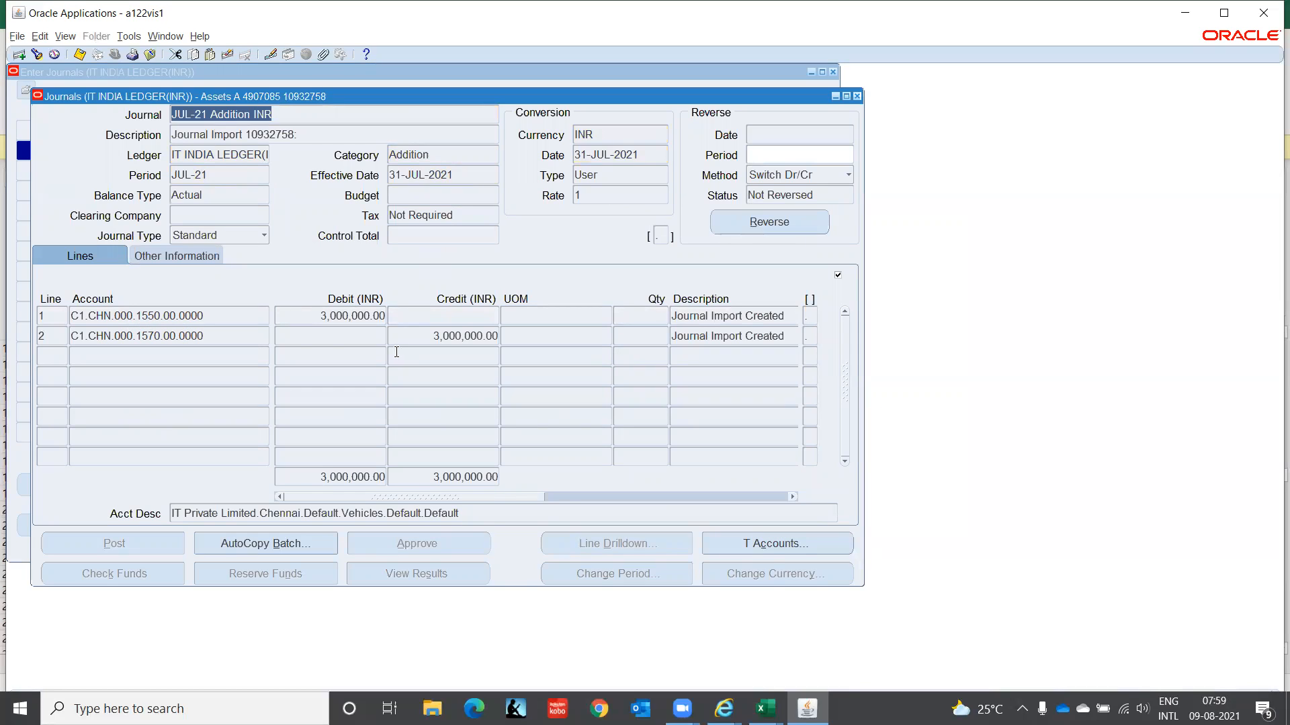
left_click(212, 316)
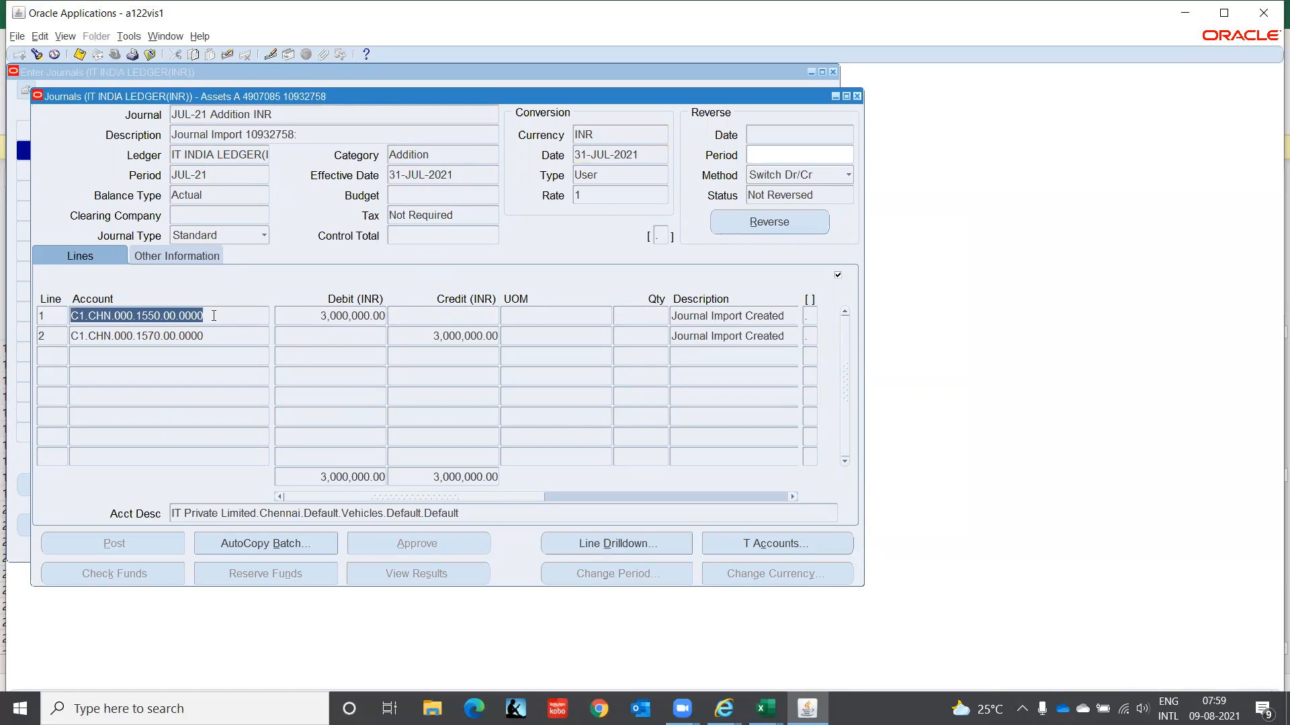
- Examine the accounts of the credit and debit lines of the JUL-21 Addition journal and close the journal
left_click(222, 338)
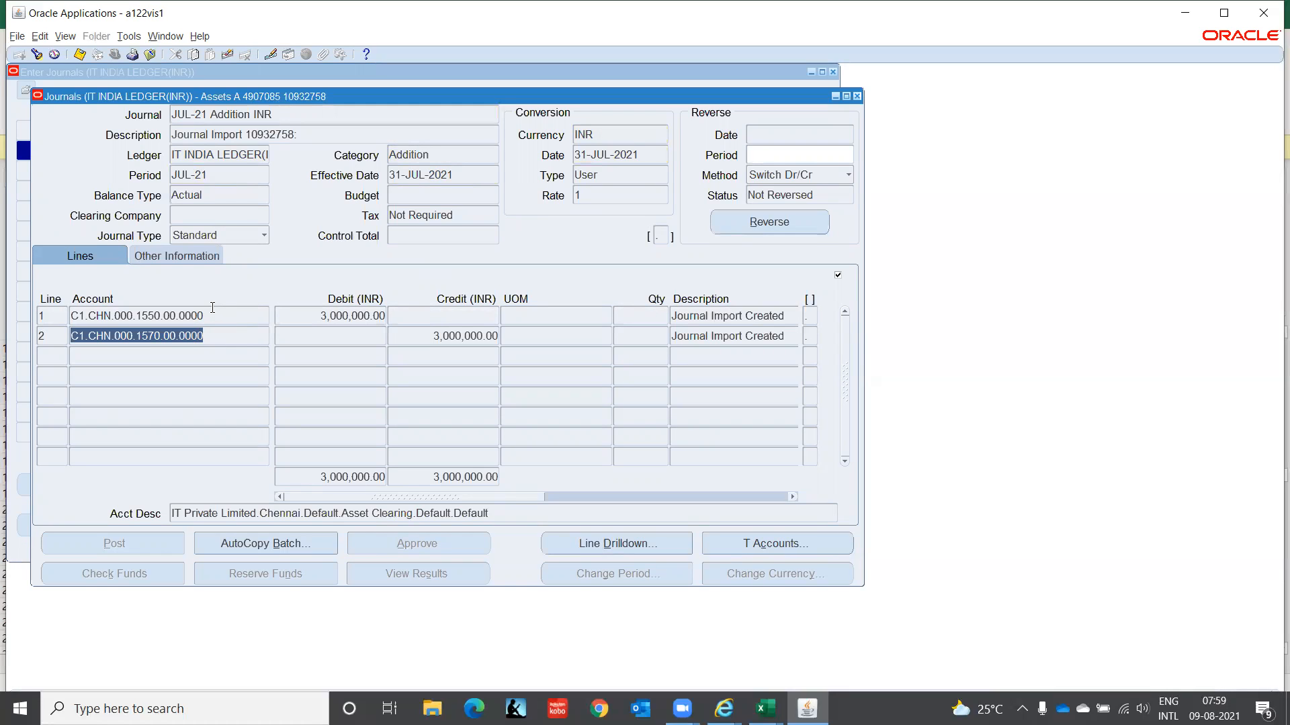
left_click(213, 309)
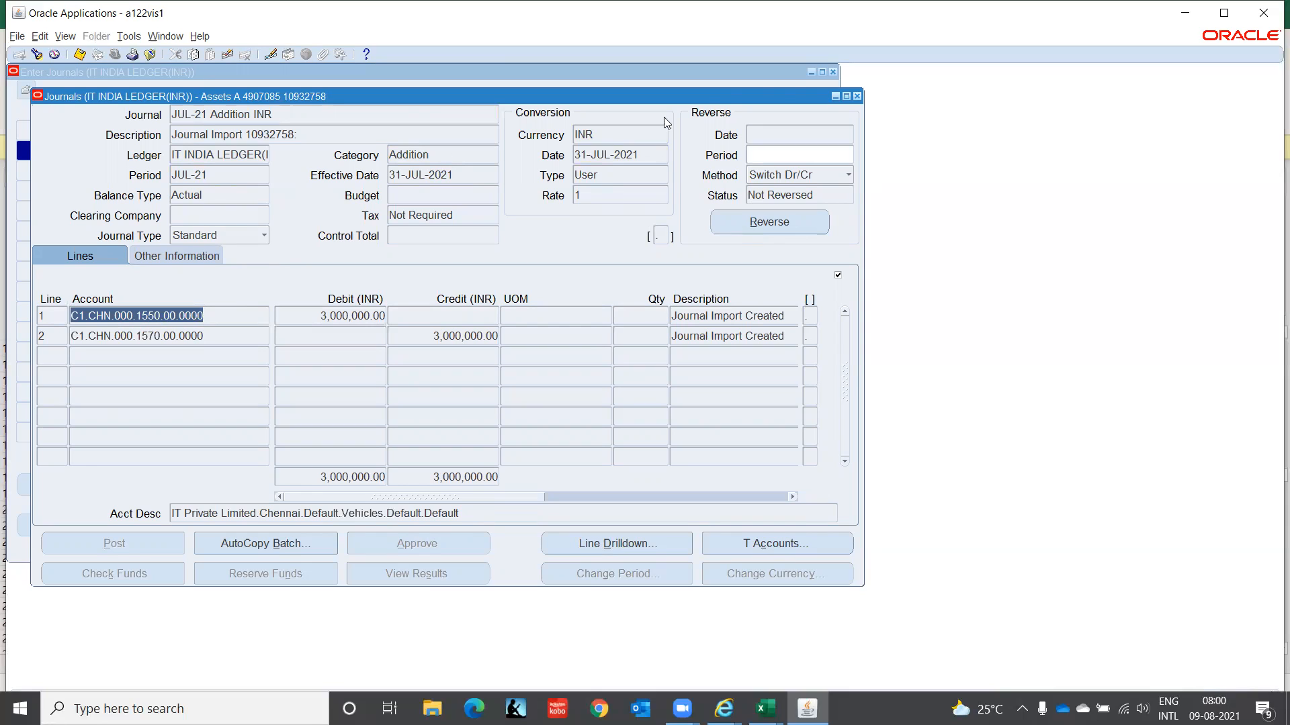
left_click(857, 97)
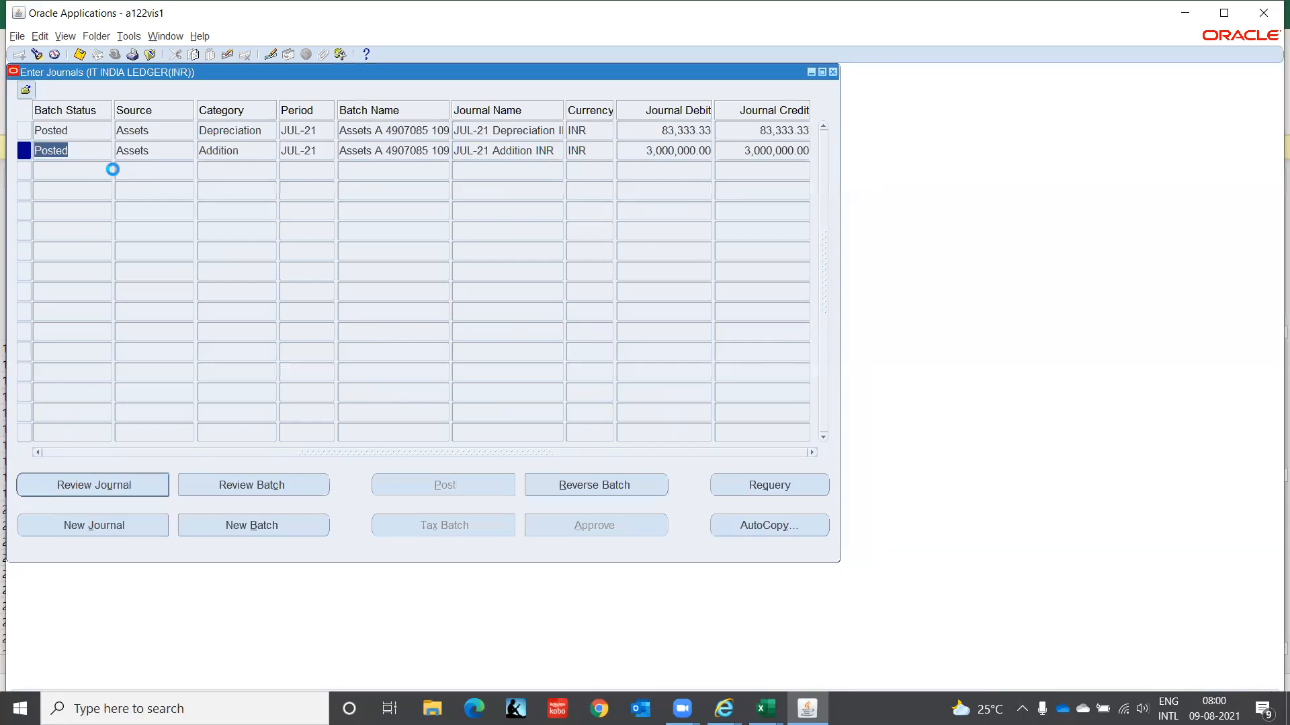
- Open the JUL-21 Depreciation journal for review and examine the accounts of its credit and debit lines
left_click(71, 130)
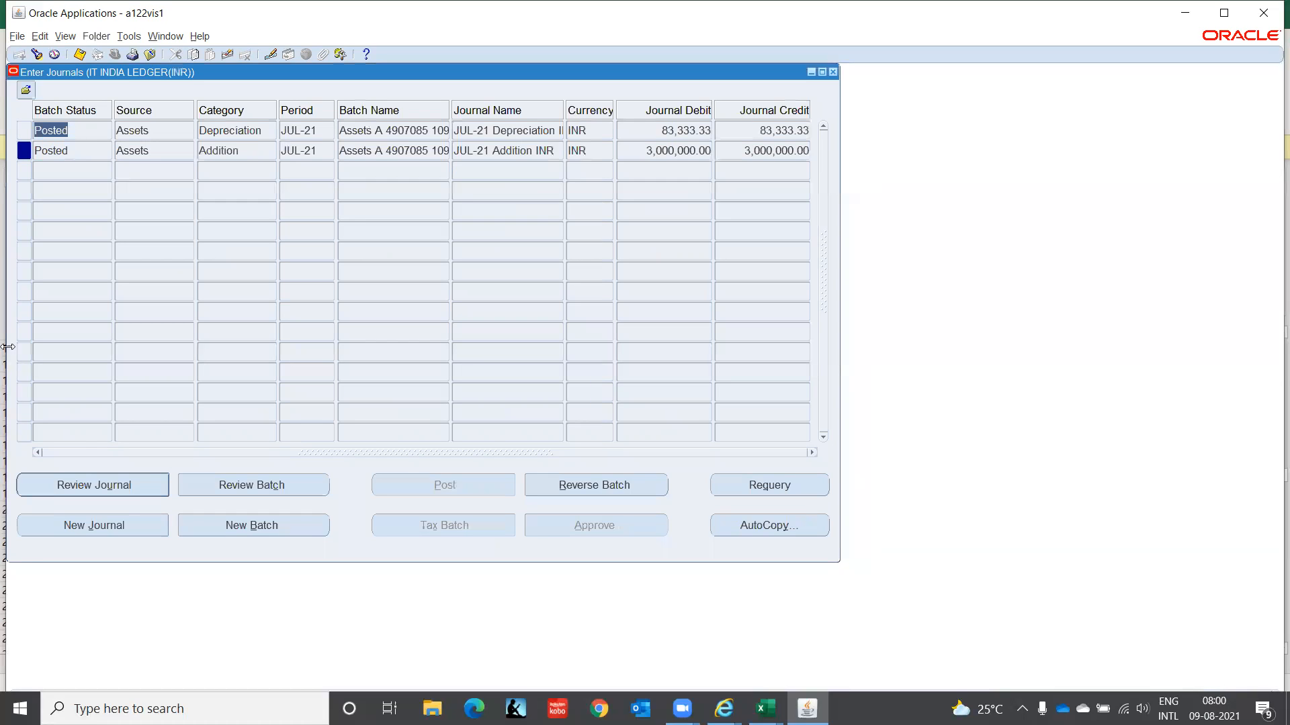
left_click(143, 482)
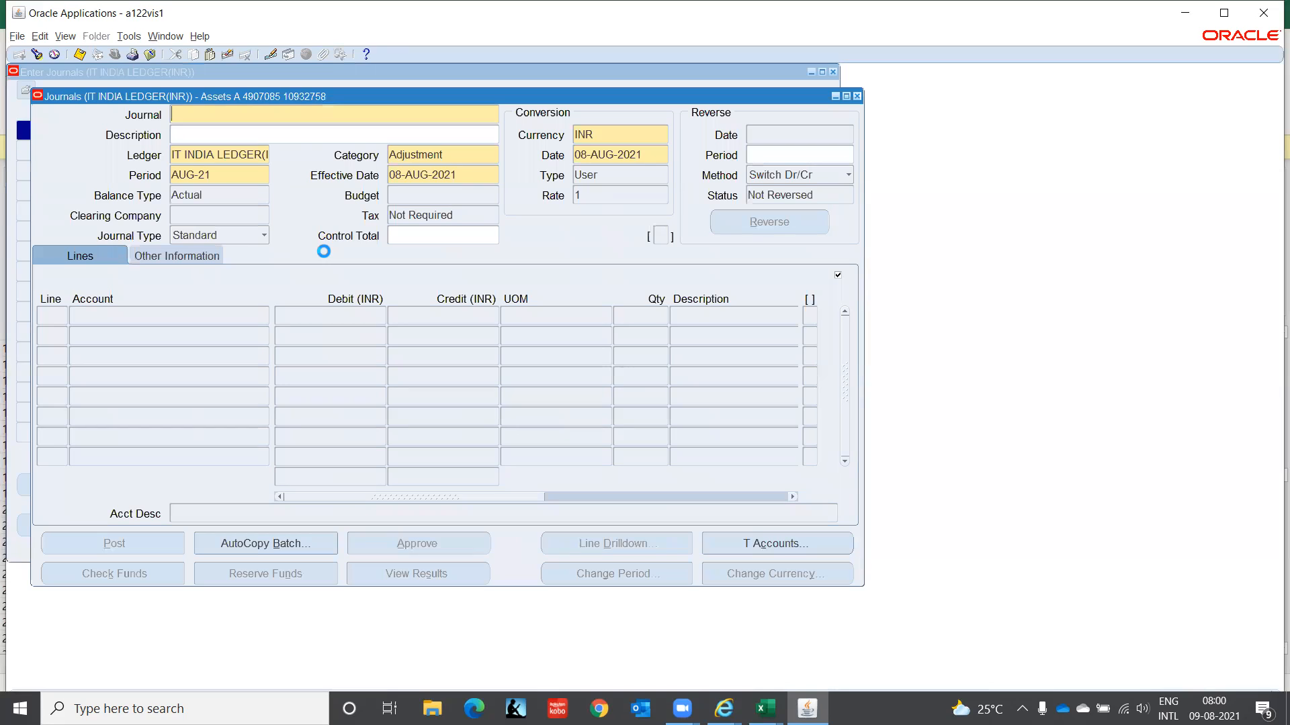
left_click(215, 316)
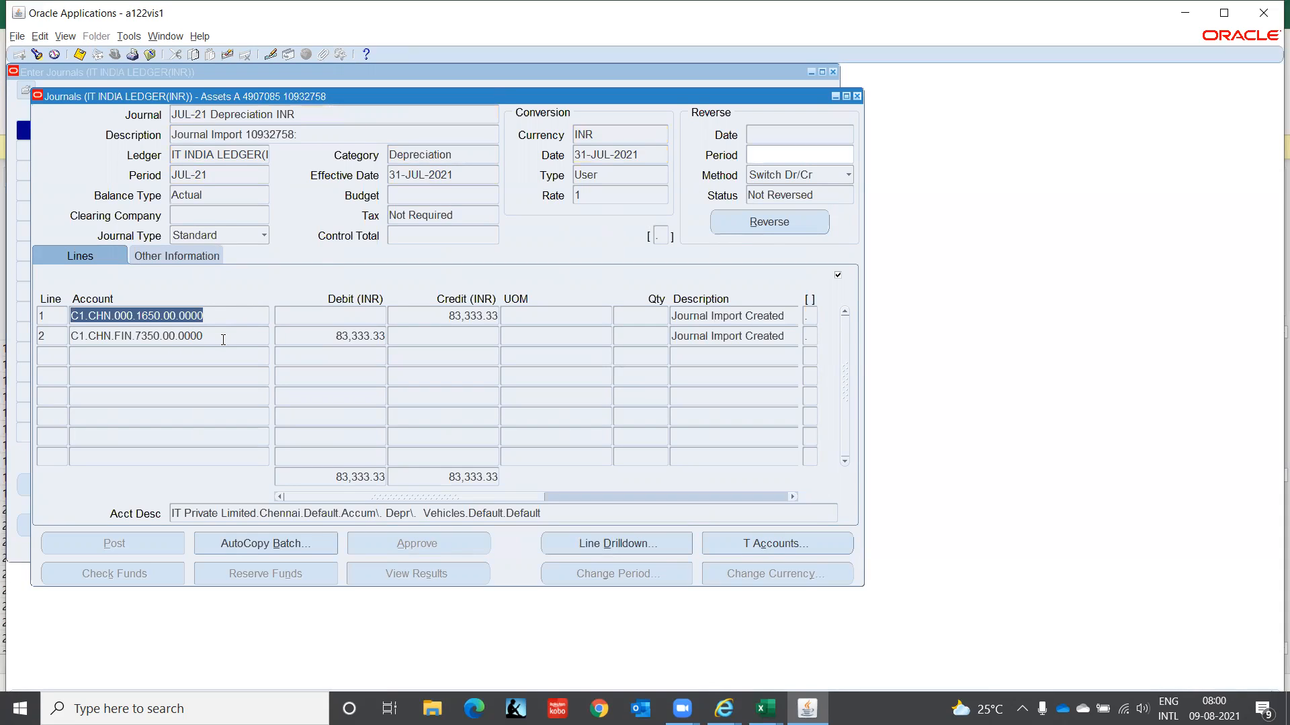
left_click(223, 339)
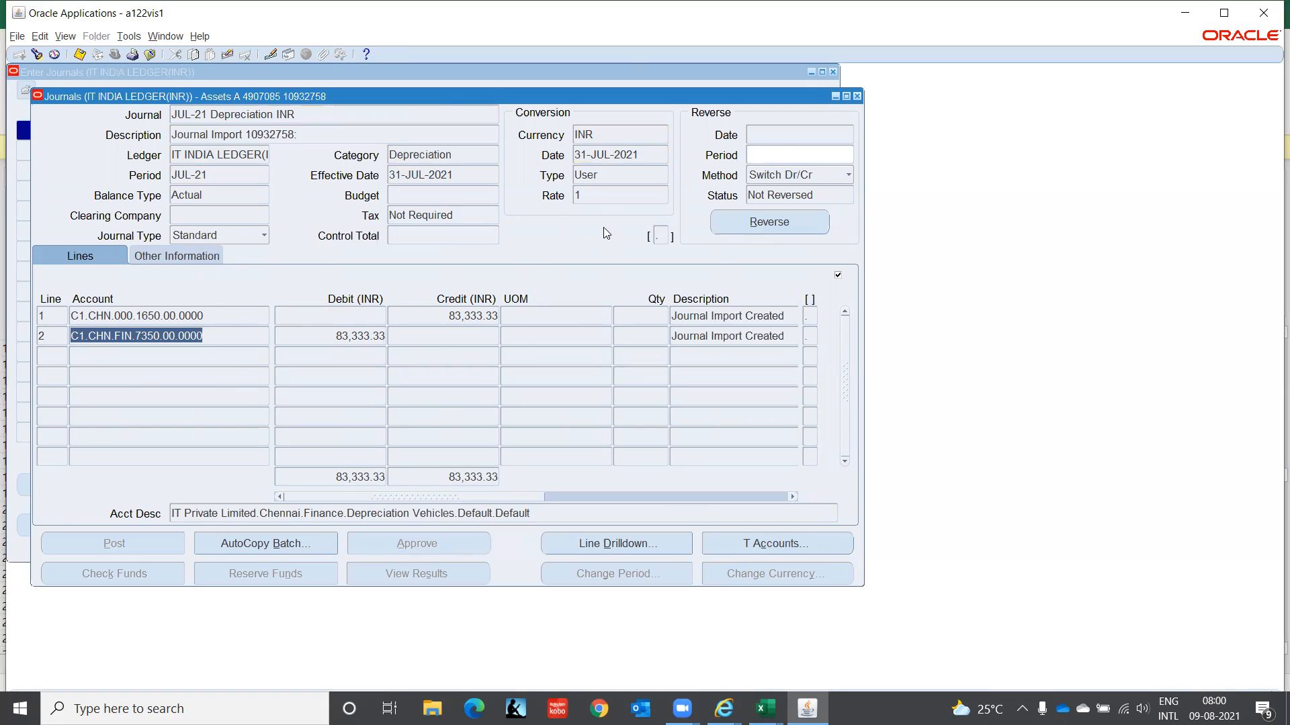
- Close the Depreciation journal and the journals list to return to the Navigator, and maximize the application window
left_click(857, 97)
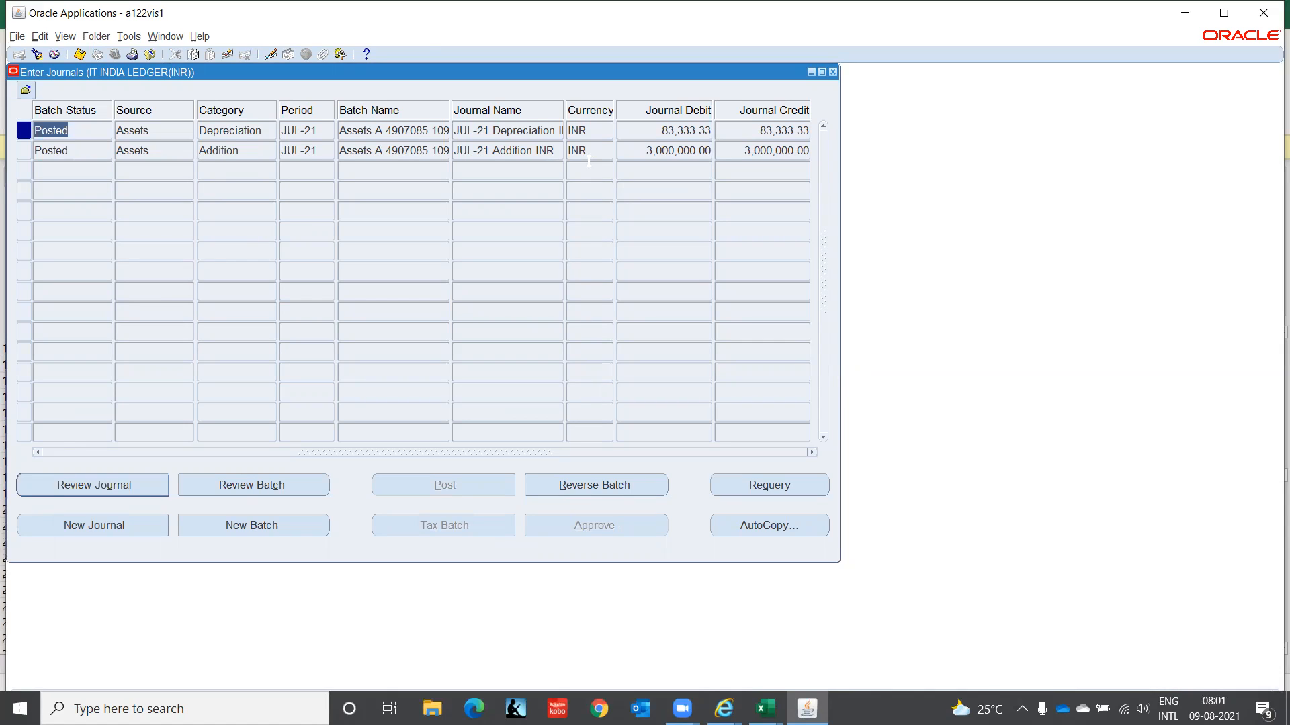
left_click(833, 73)
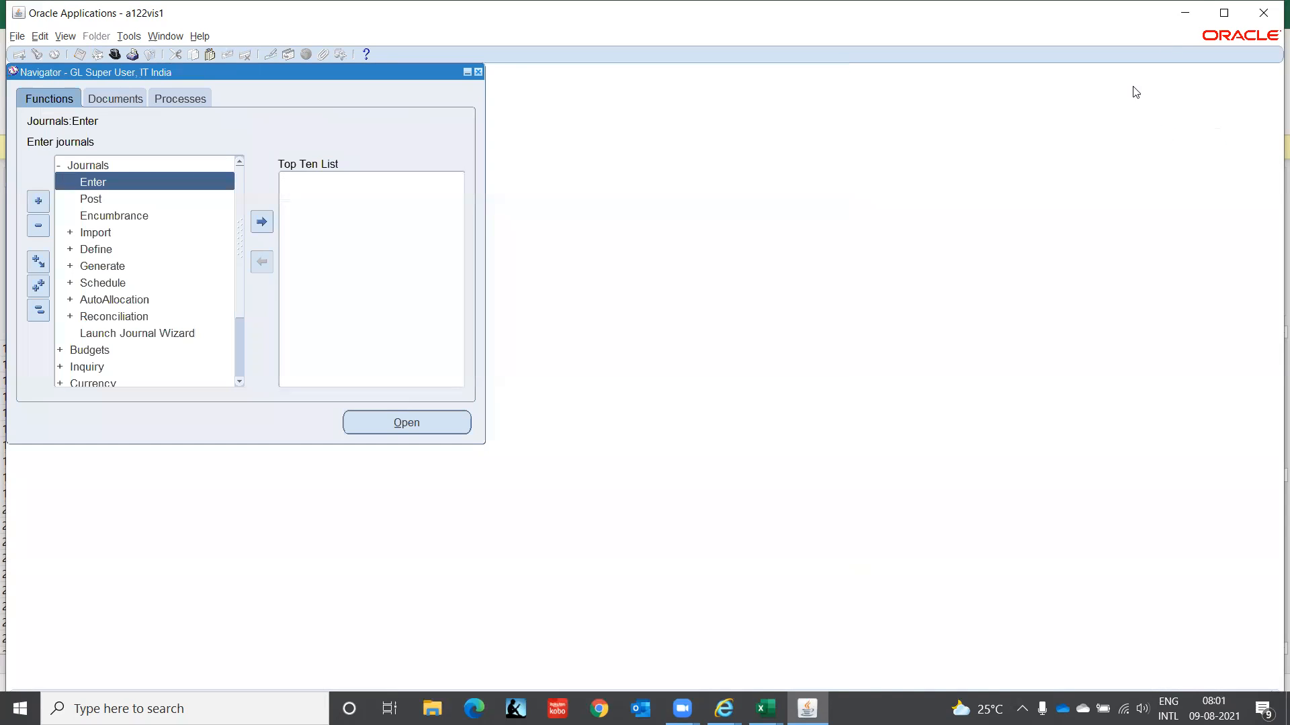
left_click(1223, 13)
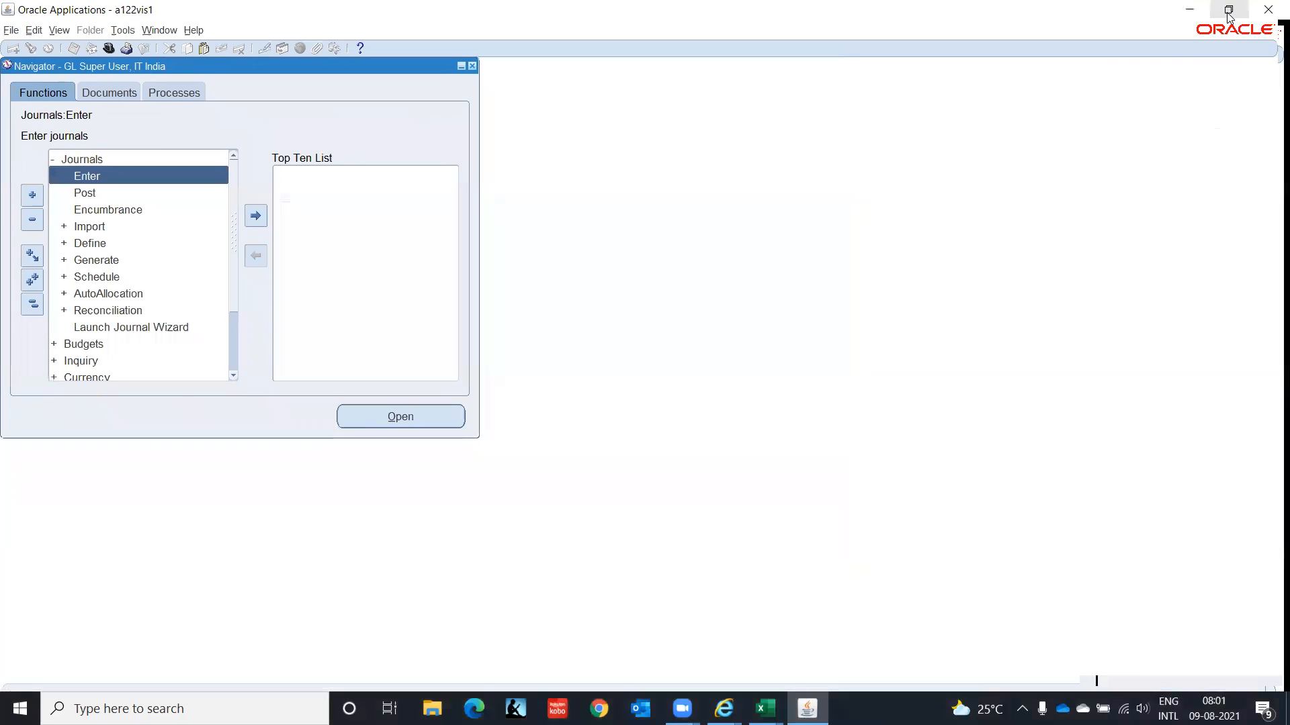